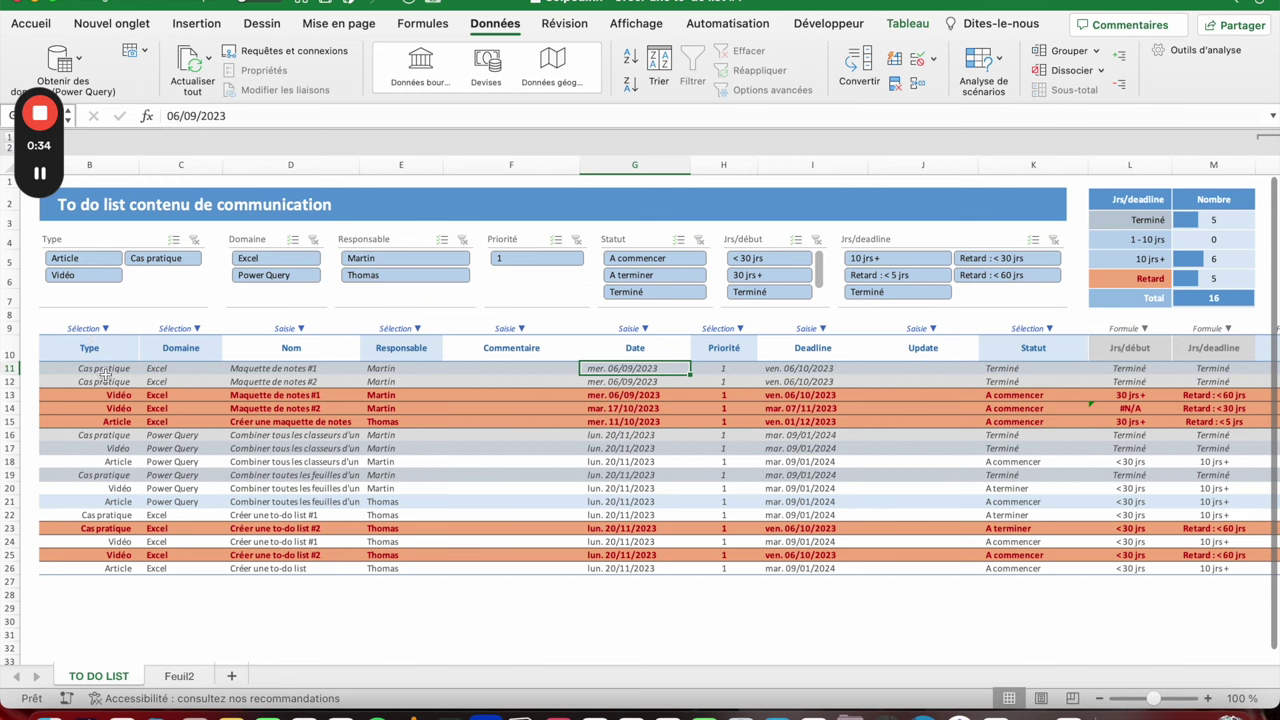
# Step: Review the TO DO LIST entries in the Domaine and Nom columns and the M11 Jrs/deadline formula
pyautogui.moveTo(106, 369); pyautogui.dragTo(110, 490)
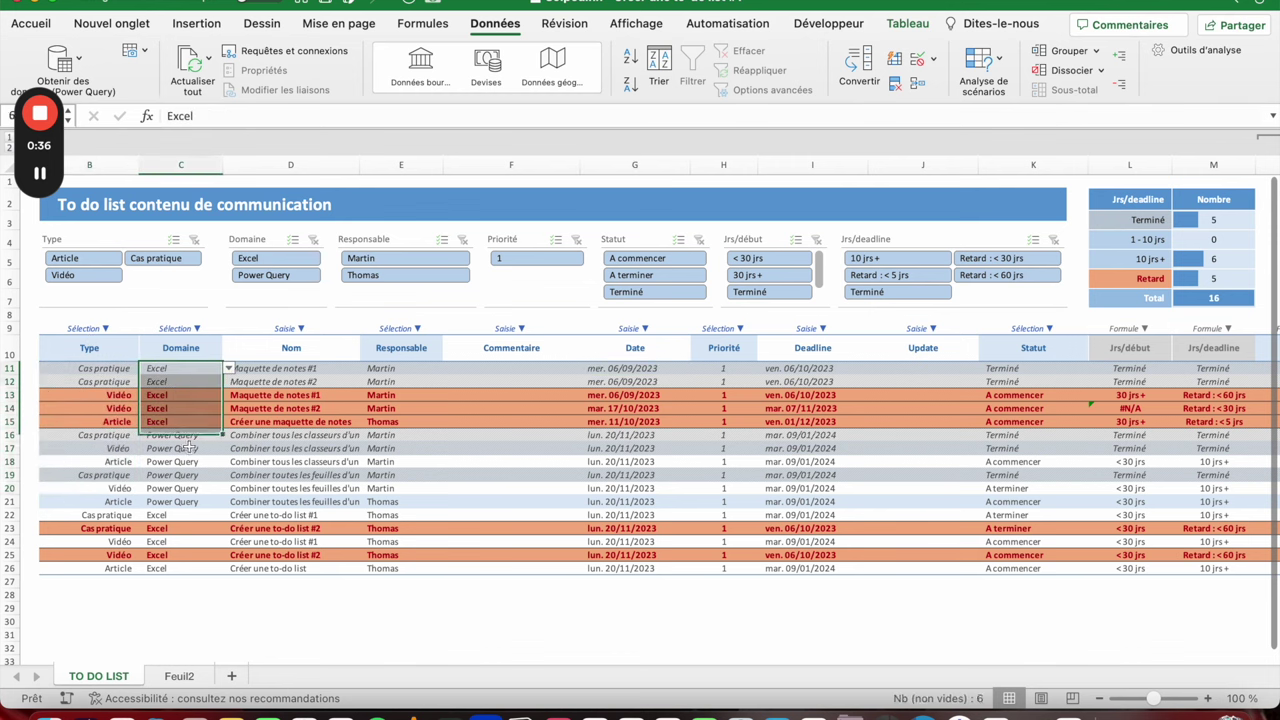
pyautogui.moveTo(186, 368); pyautogui.dragTo(190, 447)
pyautogui.moveTo(282, 369); pyautogui.dragTo(286, 463)
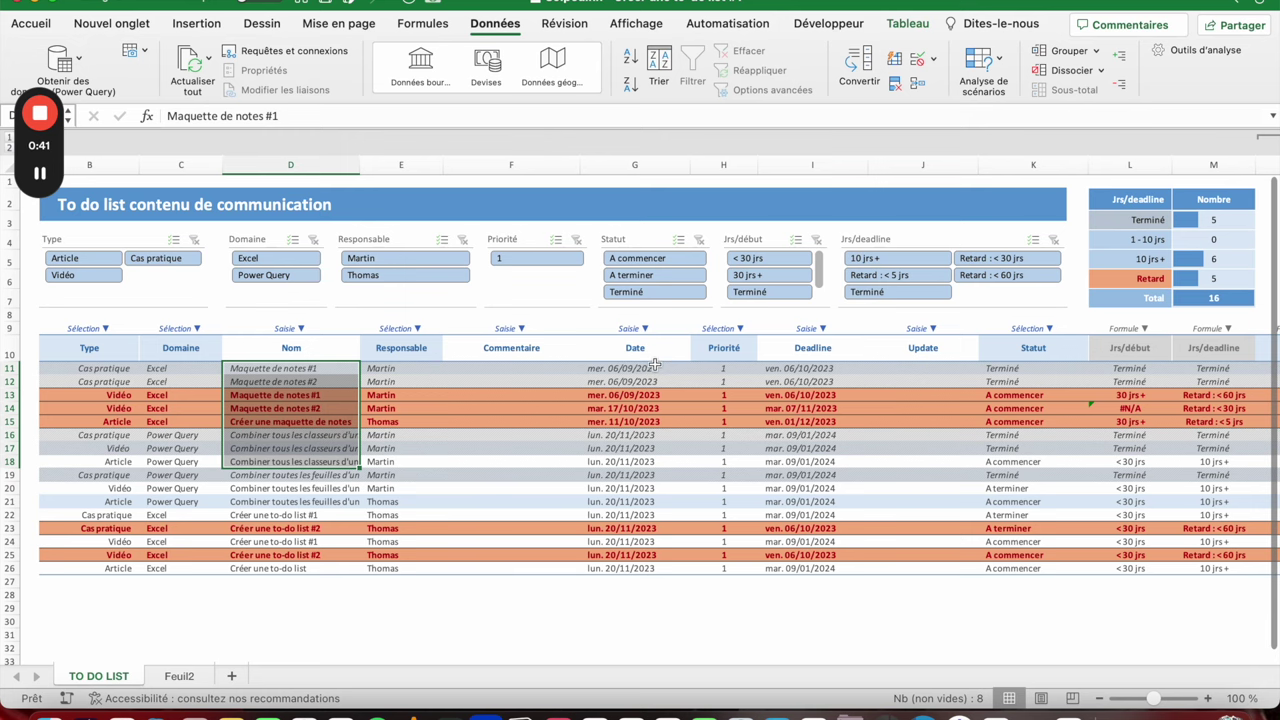
pyautogui.hscroll(2, 966, 389)
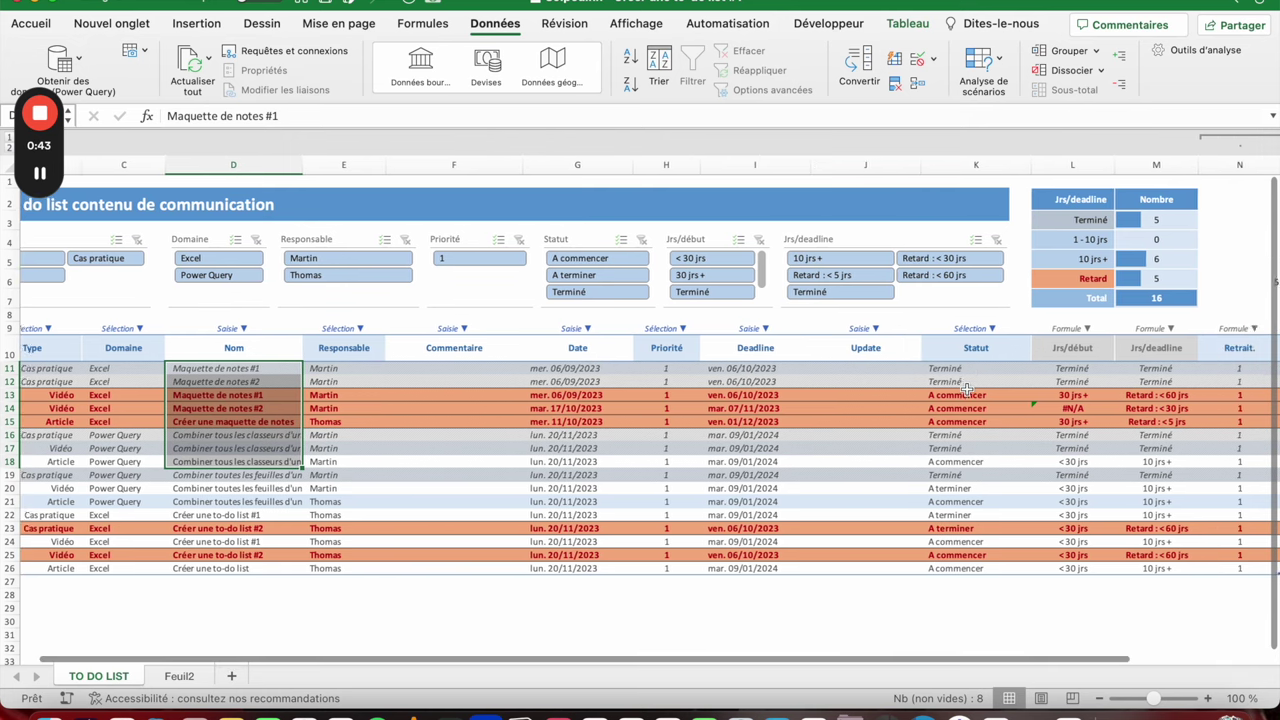
pyautogui.hscroll(3, 966, 389)
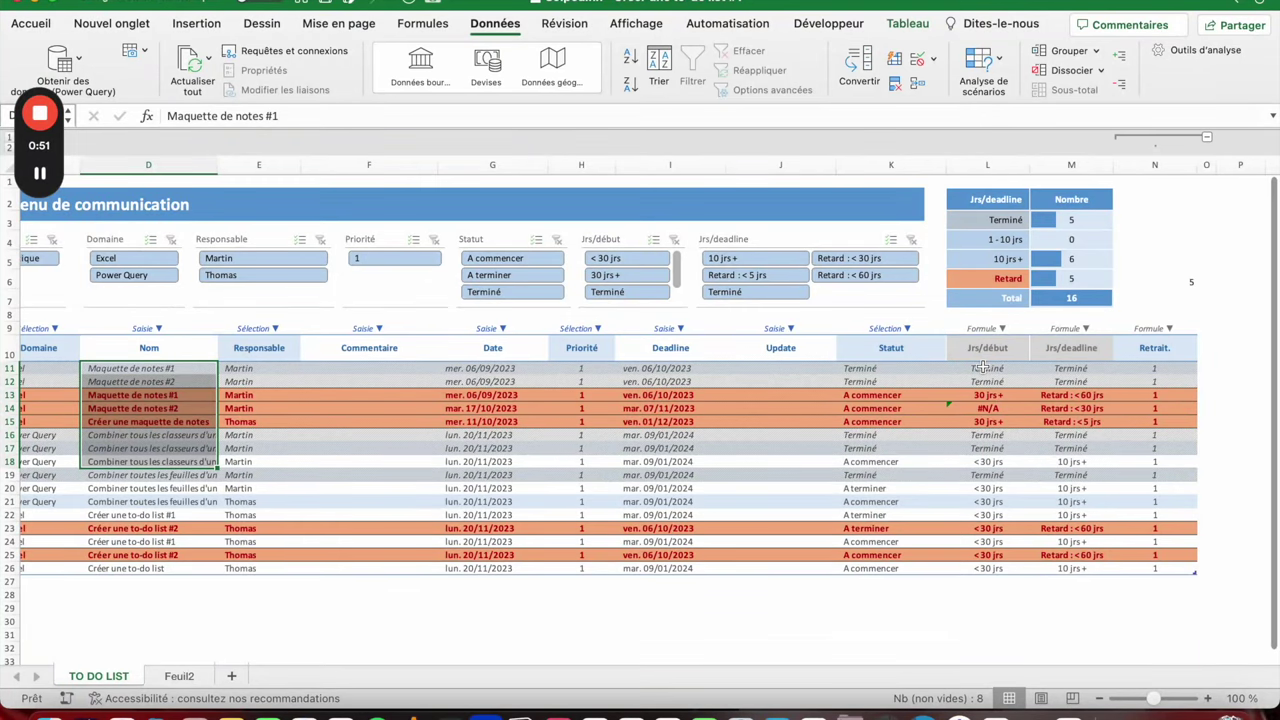
pyautogui.click(1065, 368)
pyautogui.hscroll(-3, 892, 290)
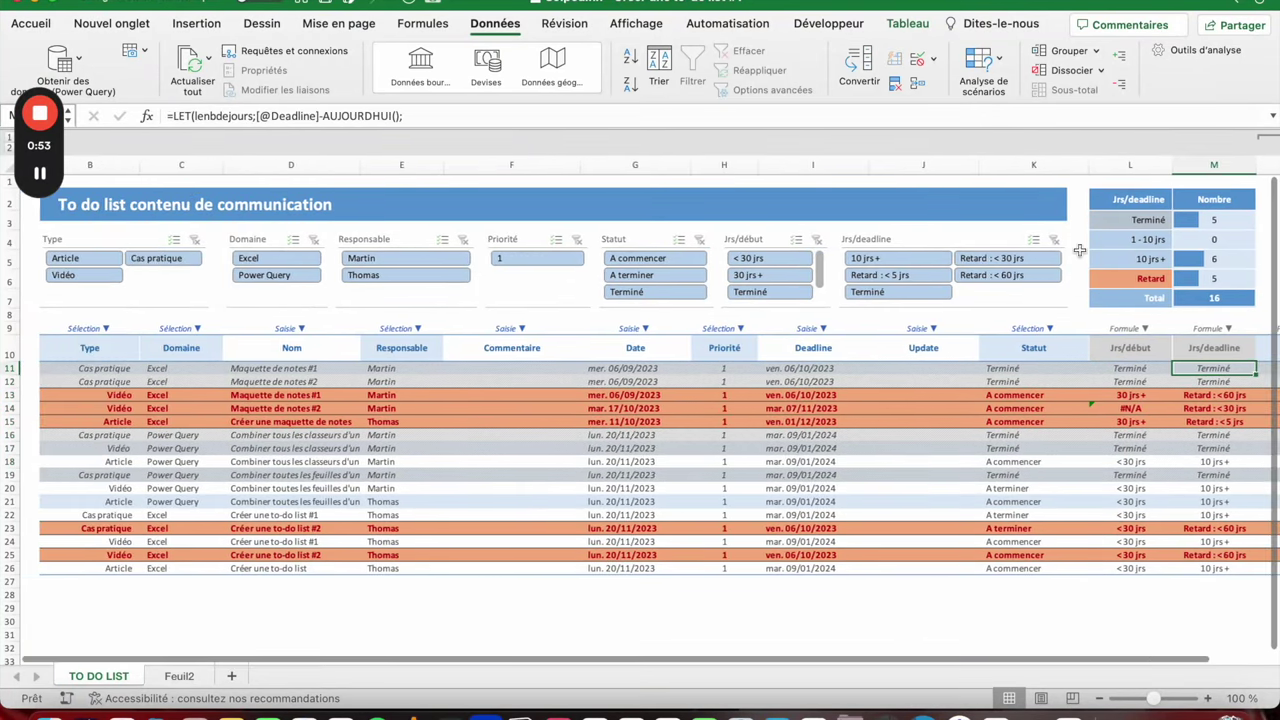
pyautogui.moveTo(1214, 219); pyautogui.dragTo(1215, 284)
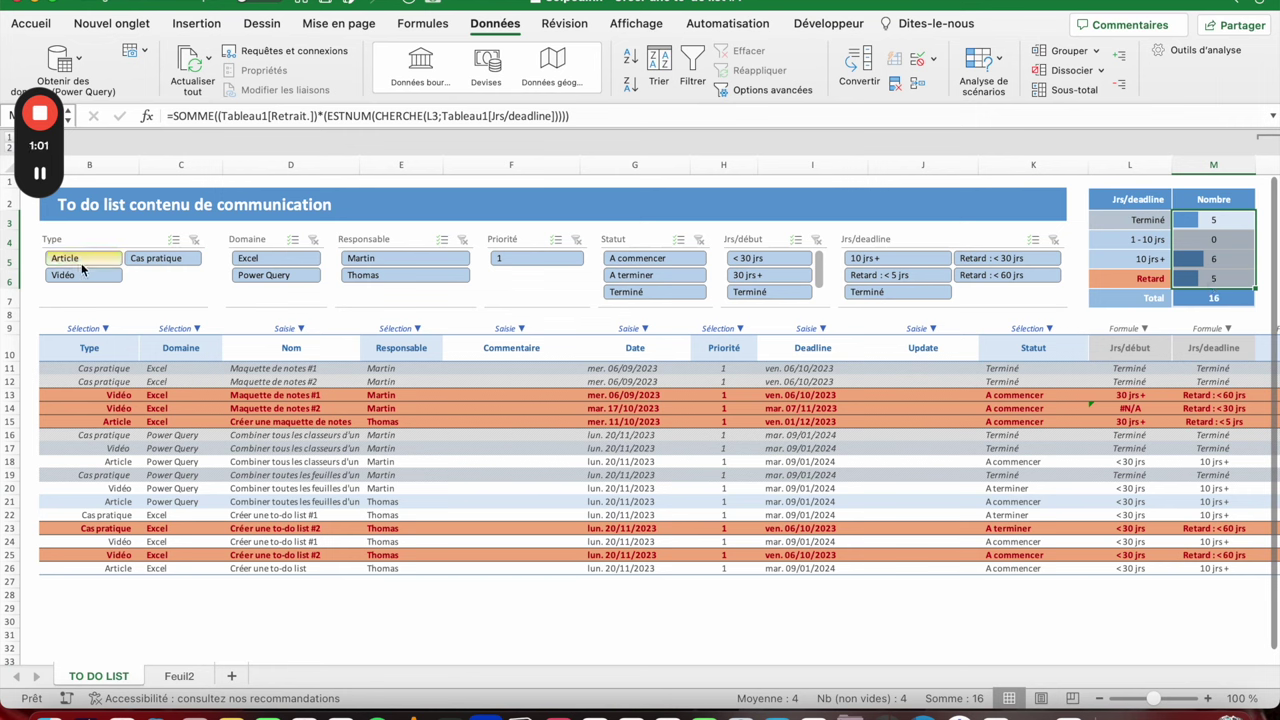
# Step: Filter the TO DO LIST table to 'A commencer' tasks, then clear the Statut filter
pyautogui.click(645, 264)
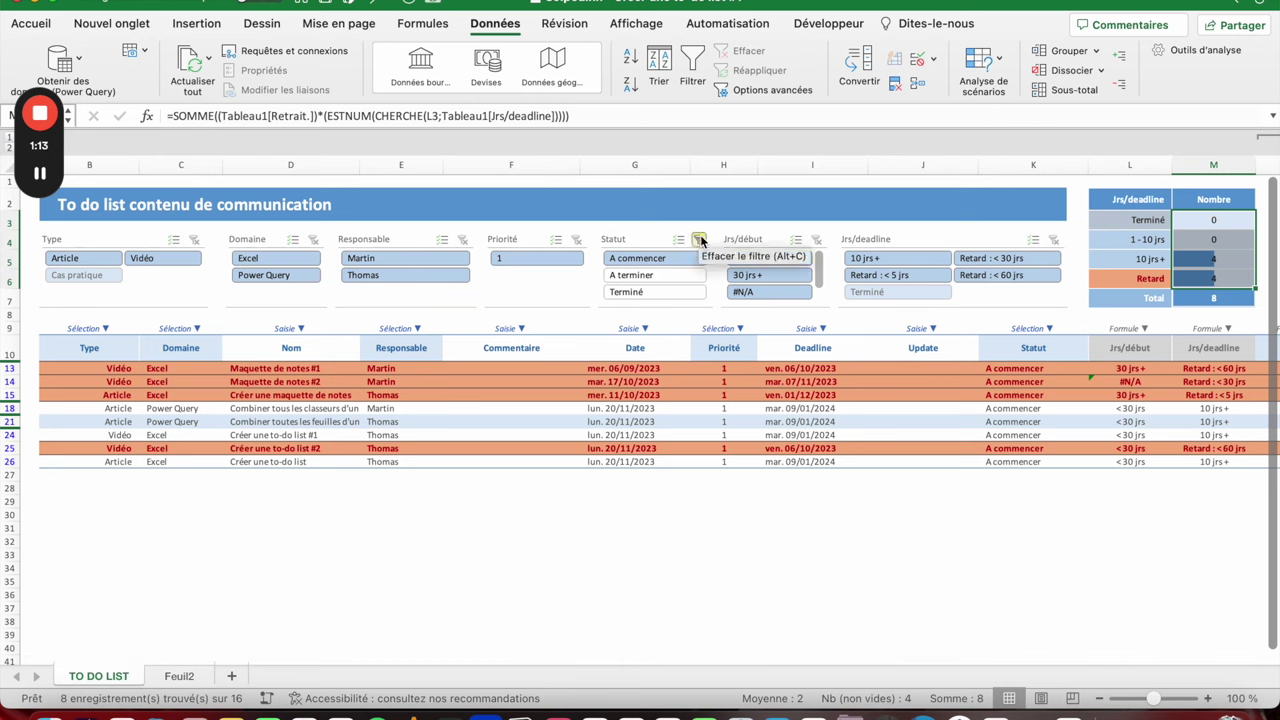
pyautogui.click(700, 241)
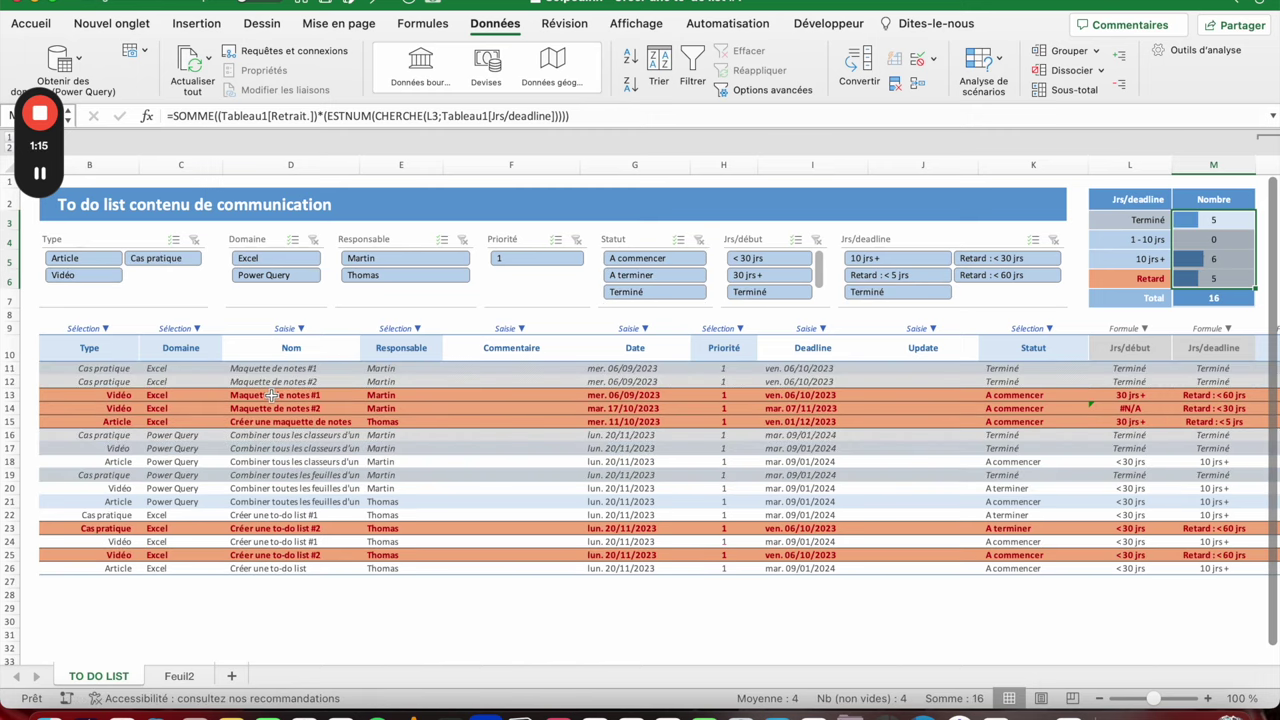
pyautogui.click(260, 395)
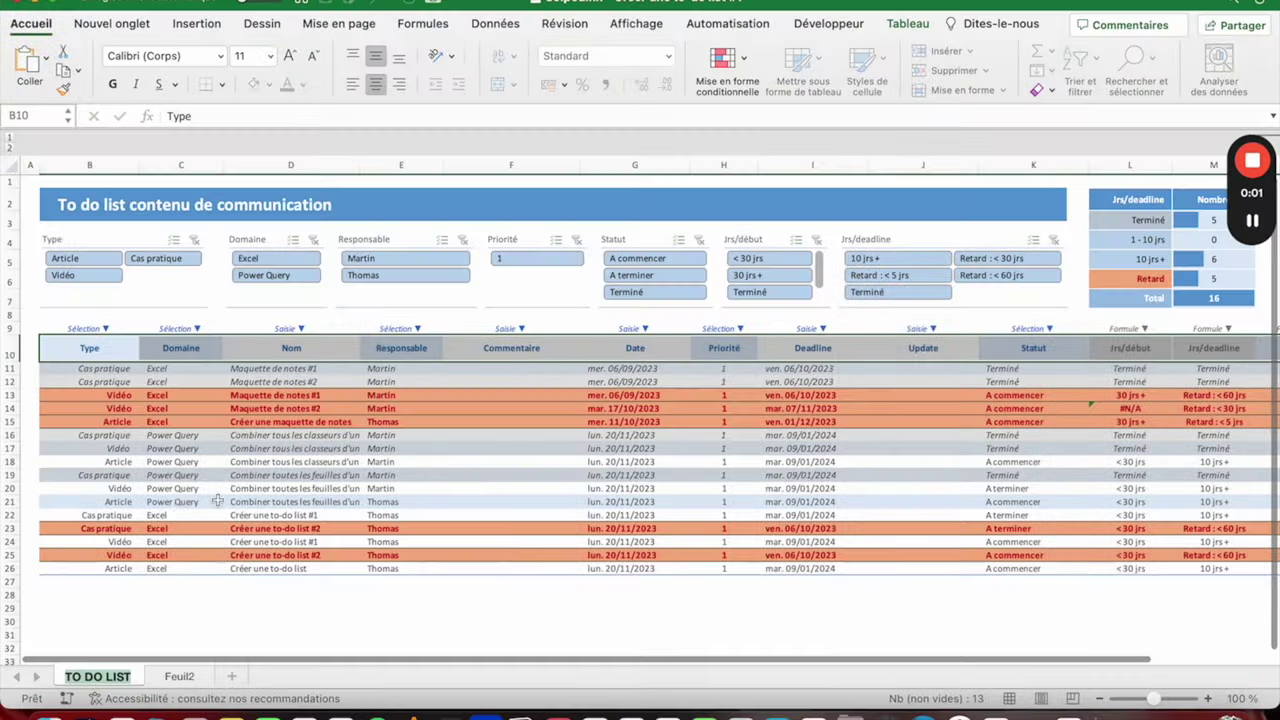
# Step: Copy the TO DO LIST header row B10:N10 after checking the empty Feuil2
pyautogui.click(182, 677)
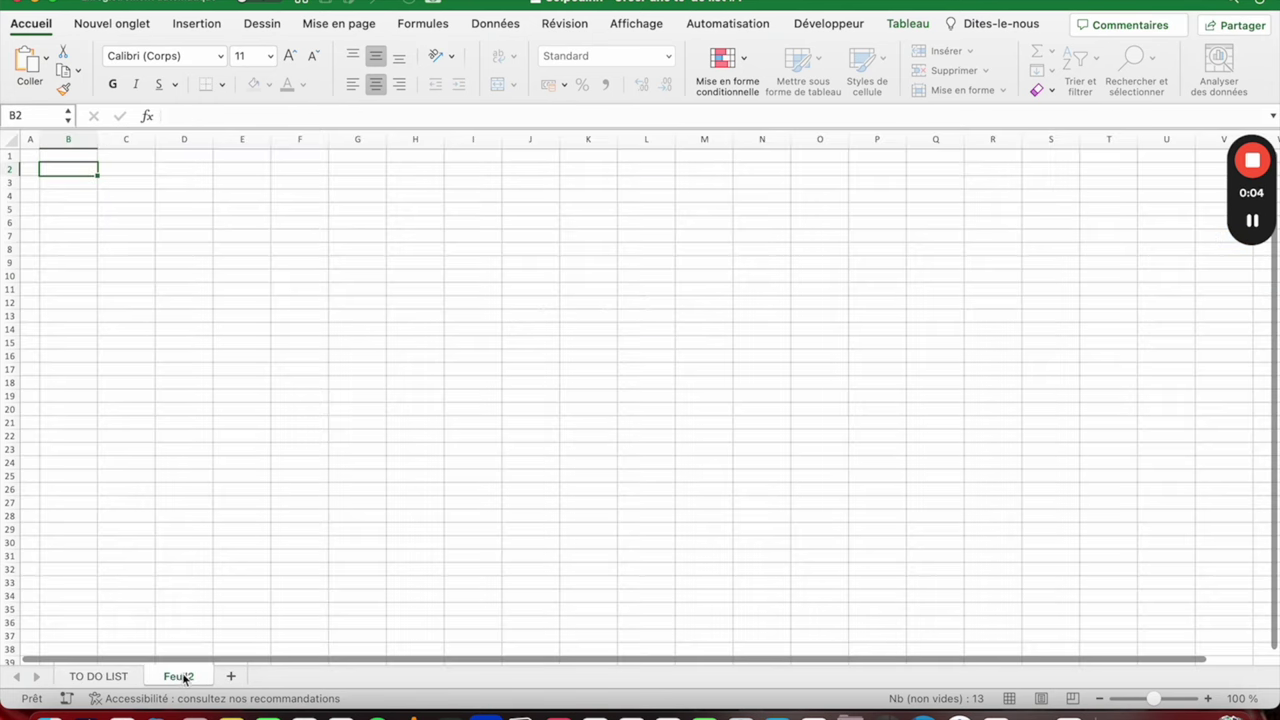
pyautogui.click(36, 141)
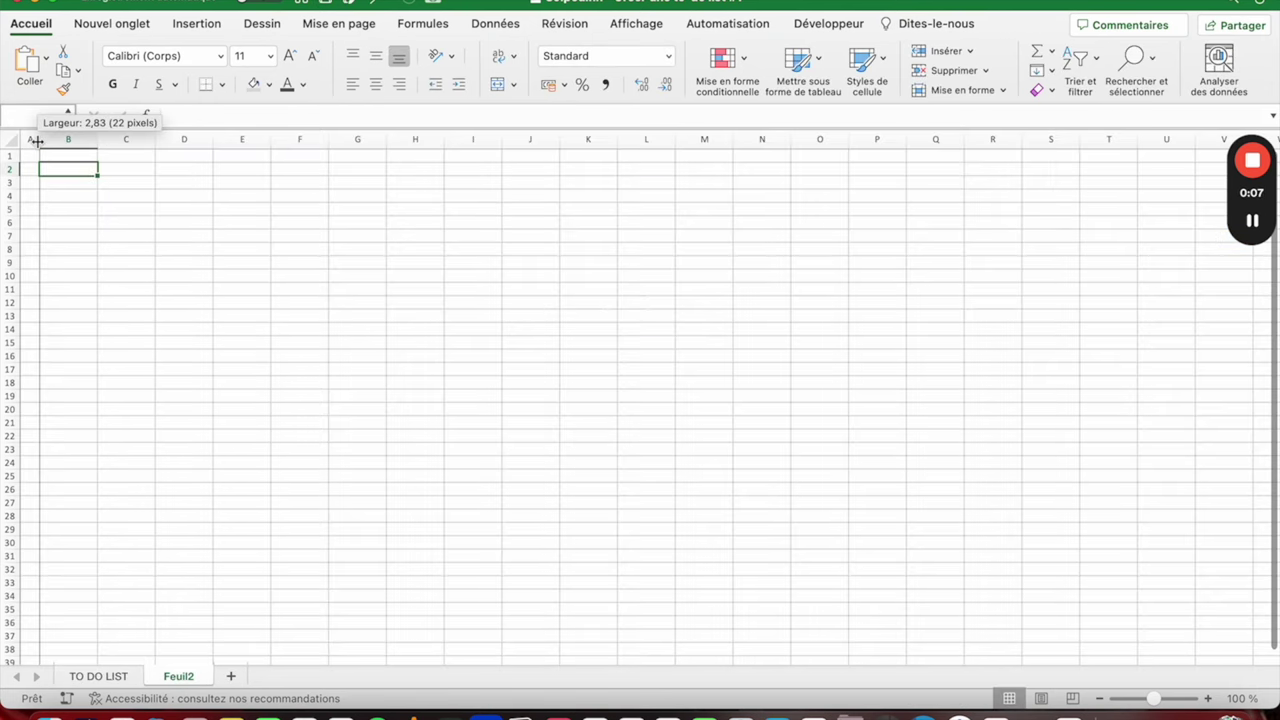
pyautogui.moveTo(36, 141); pyautogui.dragTo(36, 141)
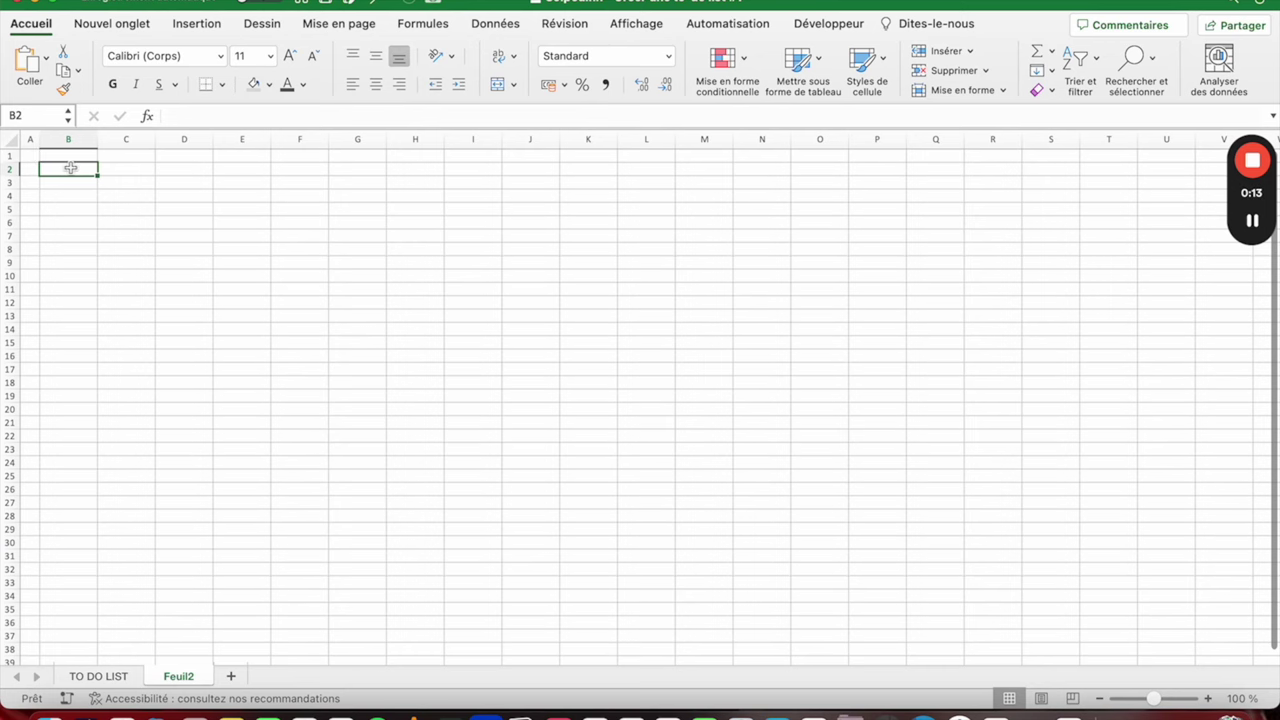
pyautogui.click(100, 678)
pyautogui.moveTo(89, 347)
pyautogui.mouseDown()
pyautogui.moveTo(961, 384)
pyautogui.moveTo(1088, 375)
pyautogui.mouseUp()
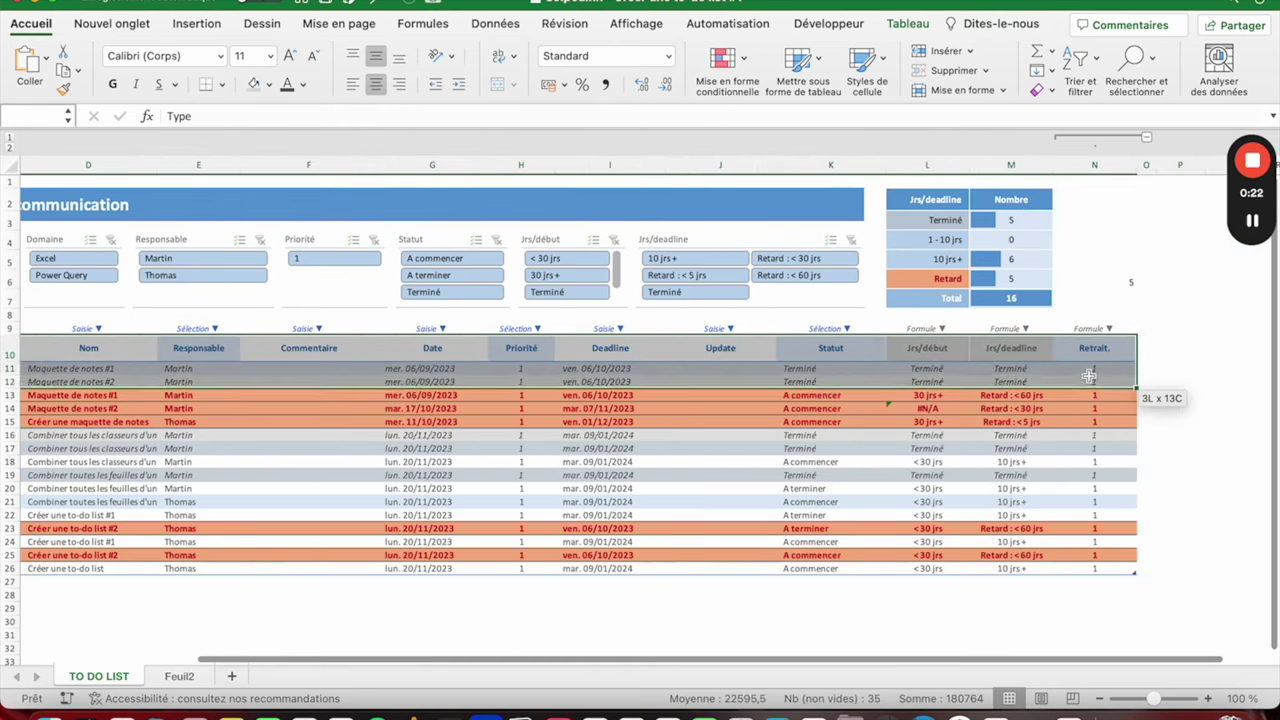
pyautogui.moveTo(1088, 375); pyautogui.dragTo(1088, 350)
pyautogui.press('super+c')
# Step: Paste the headers as values into Feuil2 B2 and select B2:N17
pyautogui.hscroll(-5, 640, 450)
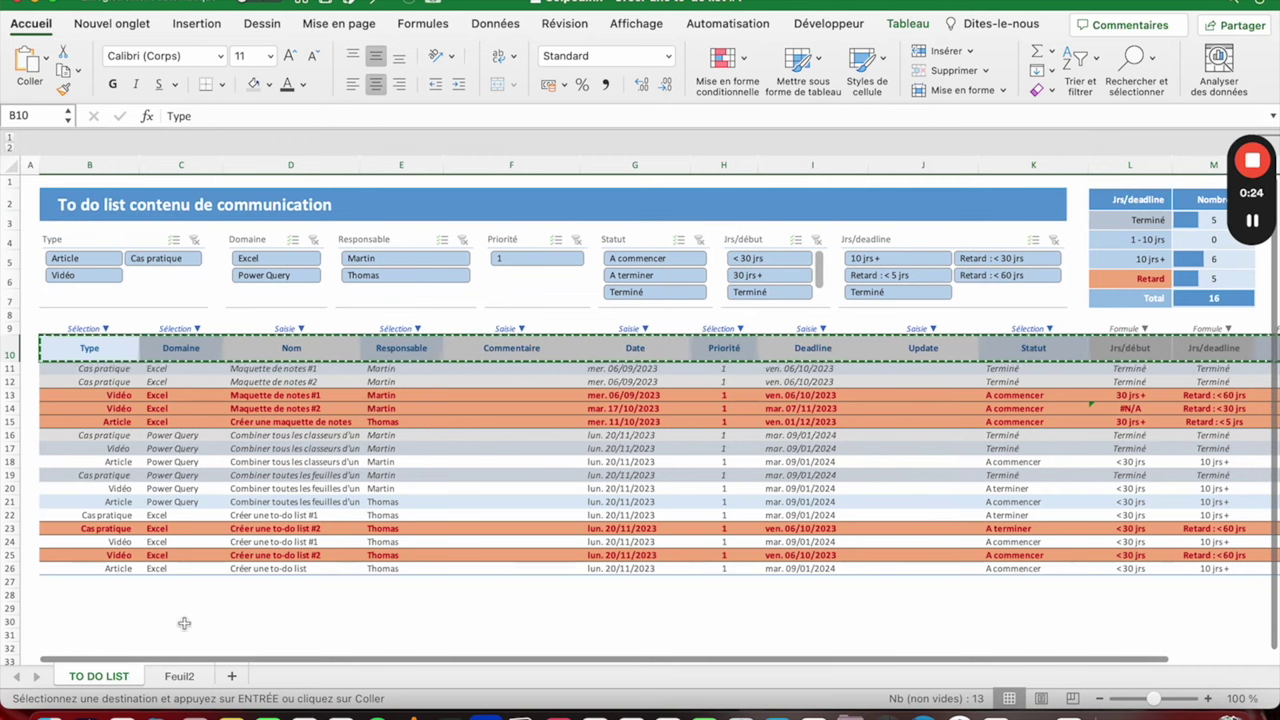
pyautogui.click(180, 676)
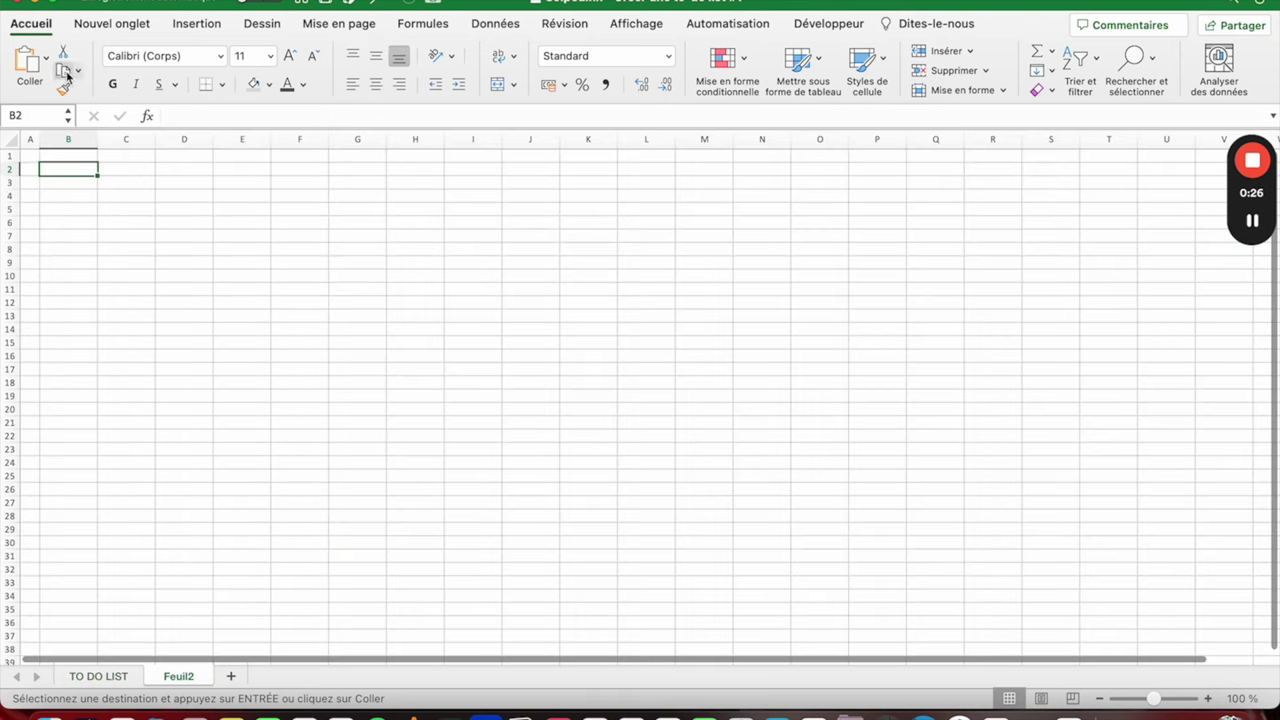
pyautogui.click(46, 57)
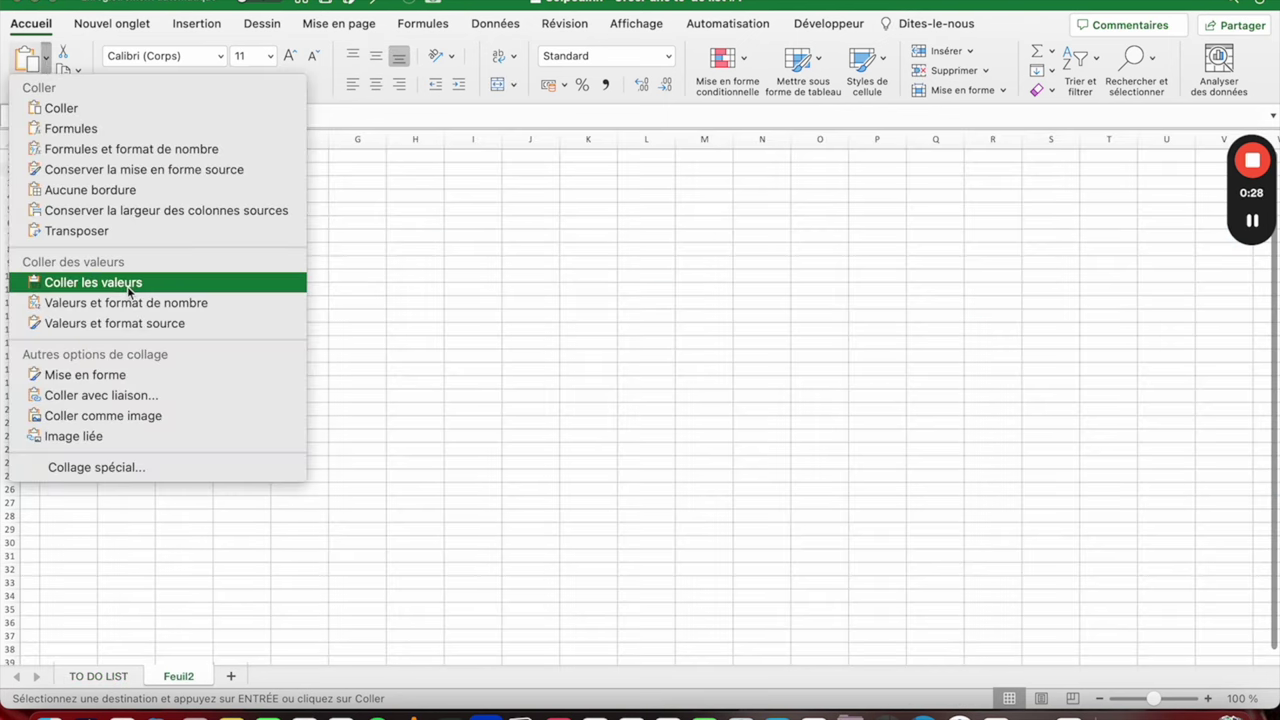
pyautogui.click(93, 282)
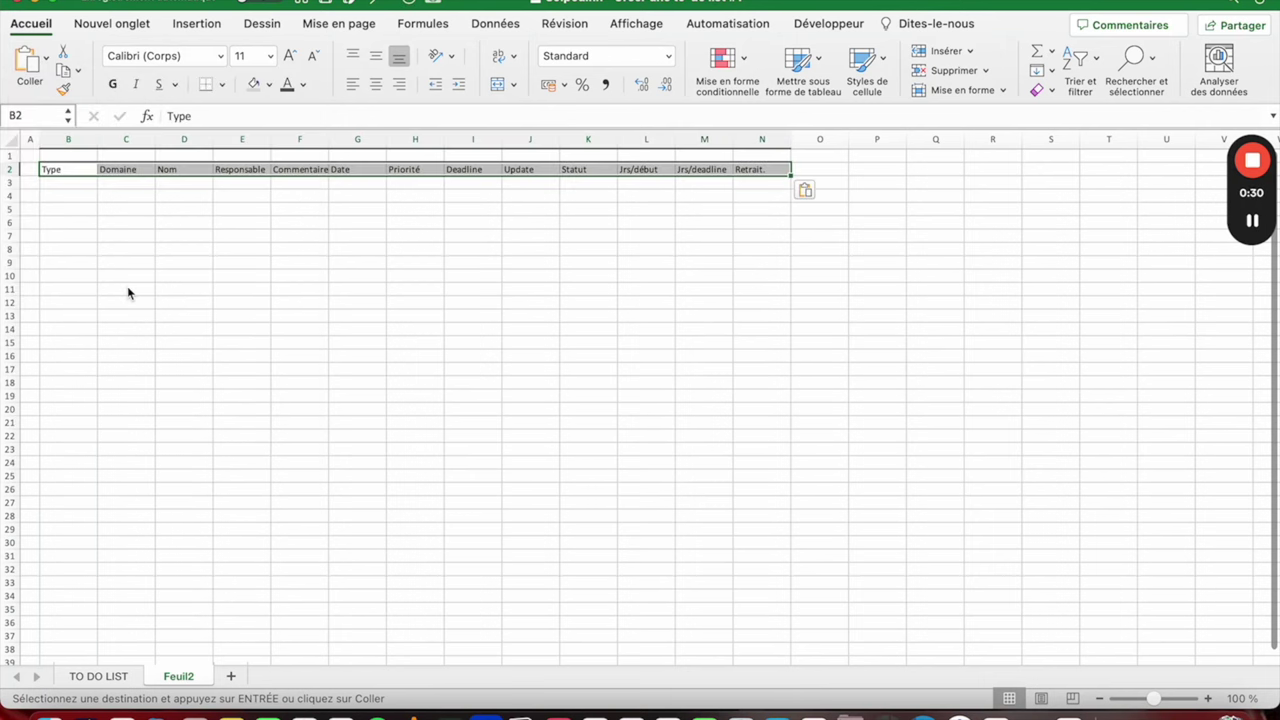
pyautogui.moveTo(57, 170)
pyautogui.mouseDown()
pyautogui.moveTo(766, 379)
pyautogui.moveTo(766, 368)
pyautogui.mouseUp()
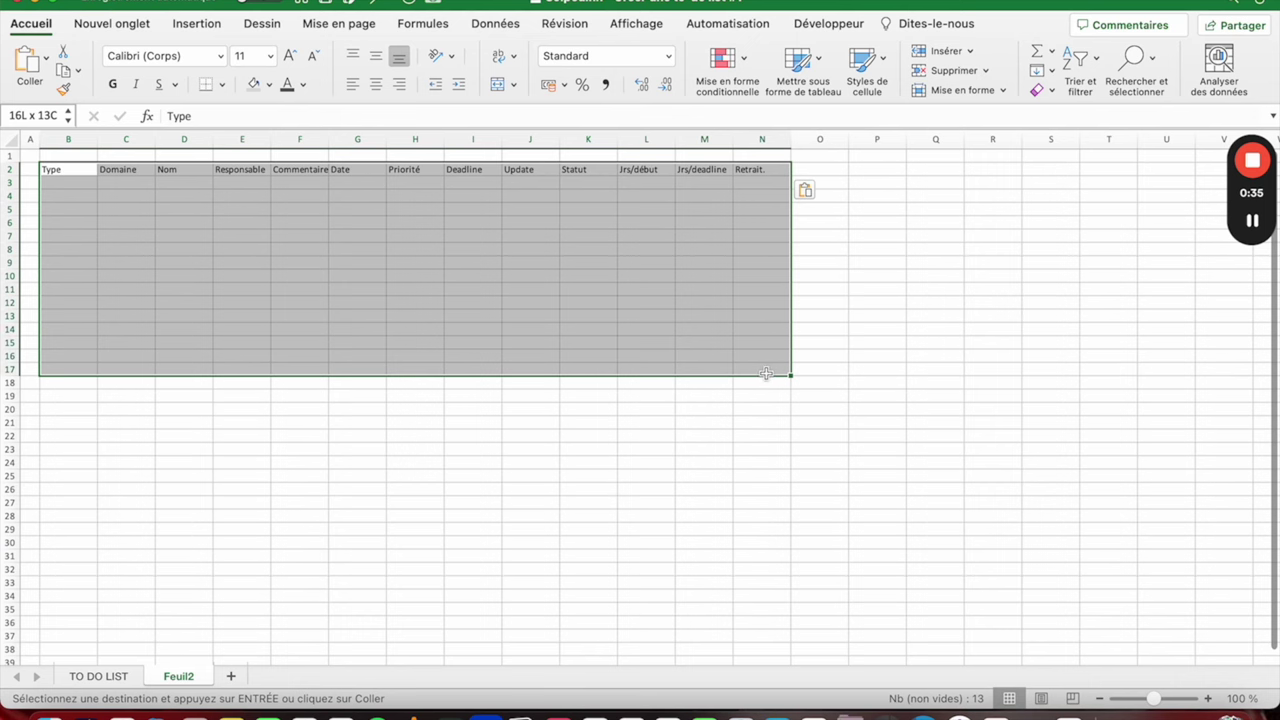
pyautogui.click(184, 25)
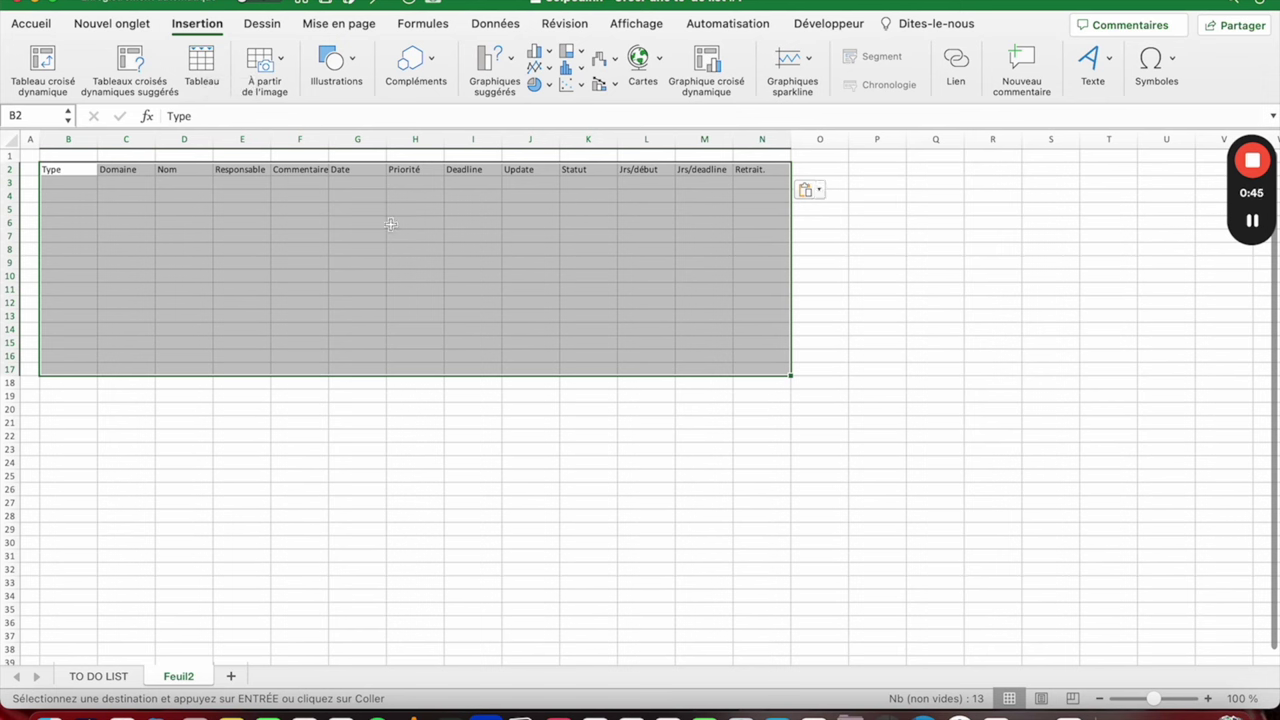
# Step: Convert B2:N17 into table Tableau4, using row 2 as headers
pyautogui.click(202, 65)
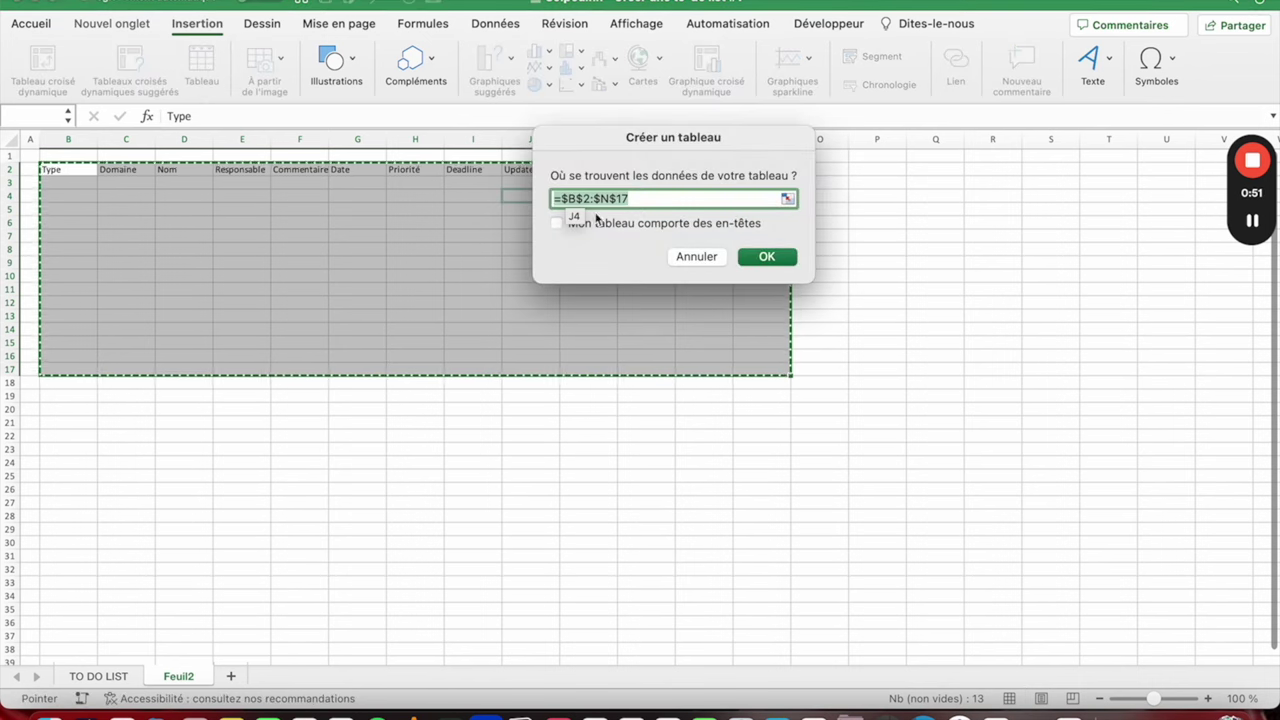
pyautogui.click(557, 223)
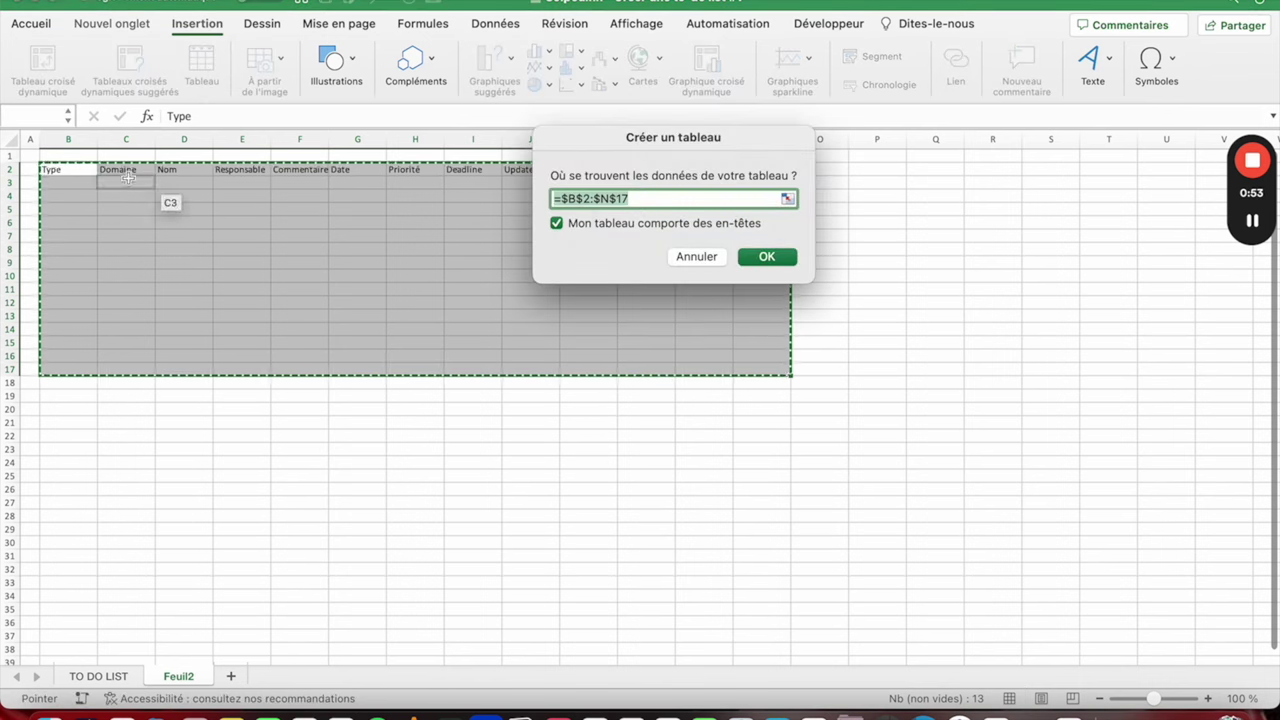
pyautogui.click(767, 258)
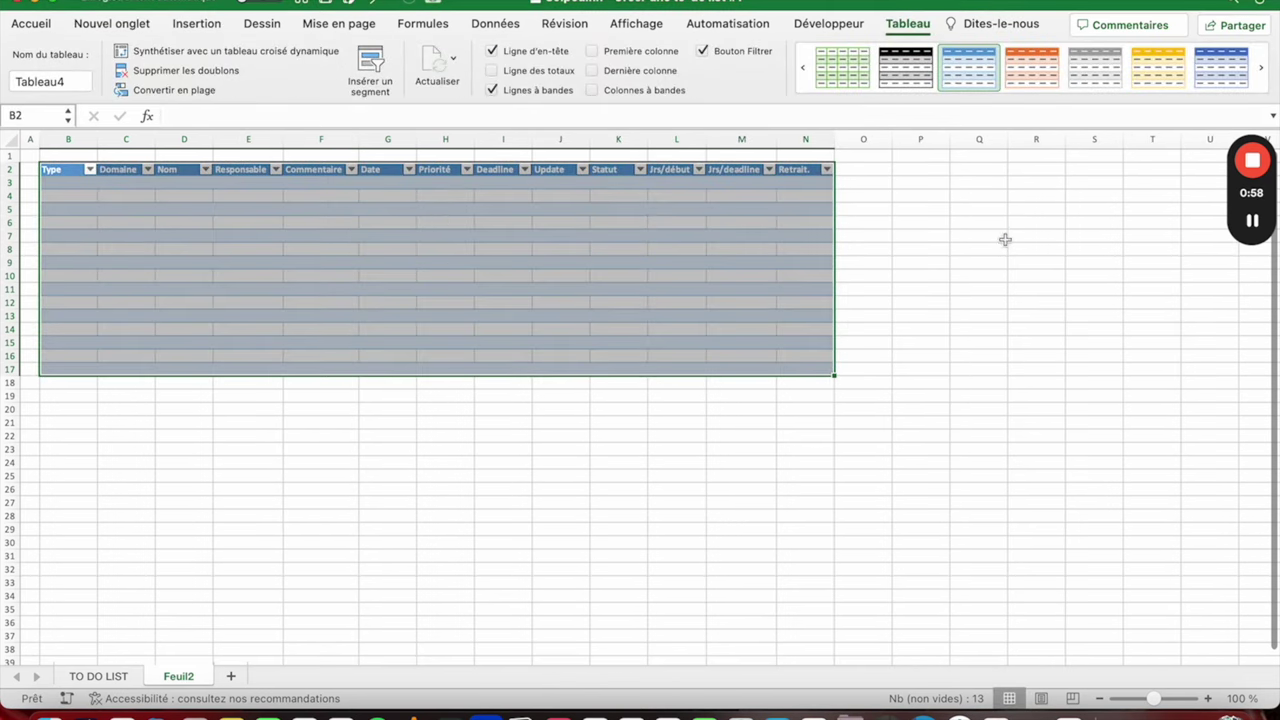
pyautogui.click(1005, 240)
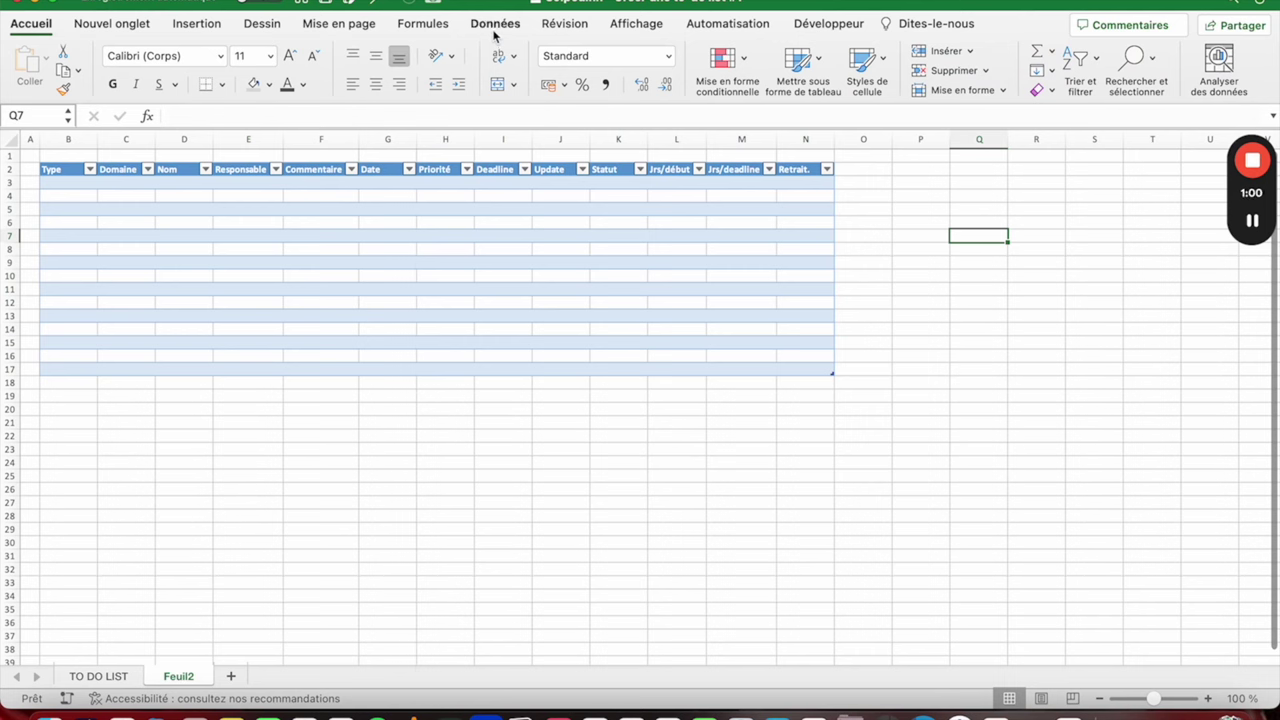
pyautogui.click(623, 28)
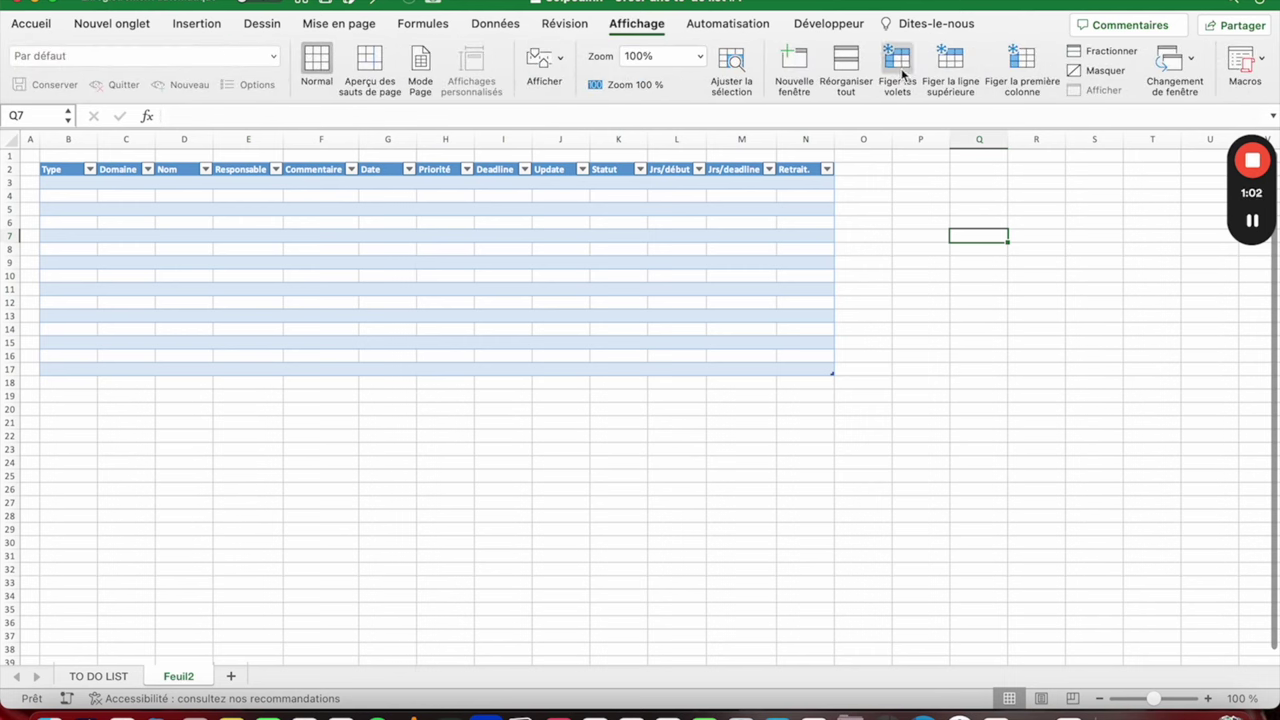
# Step: Hide the gridlines on Feuil2
pyautogui.click(545, 62)
pyautogui.click(494, 140)
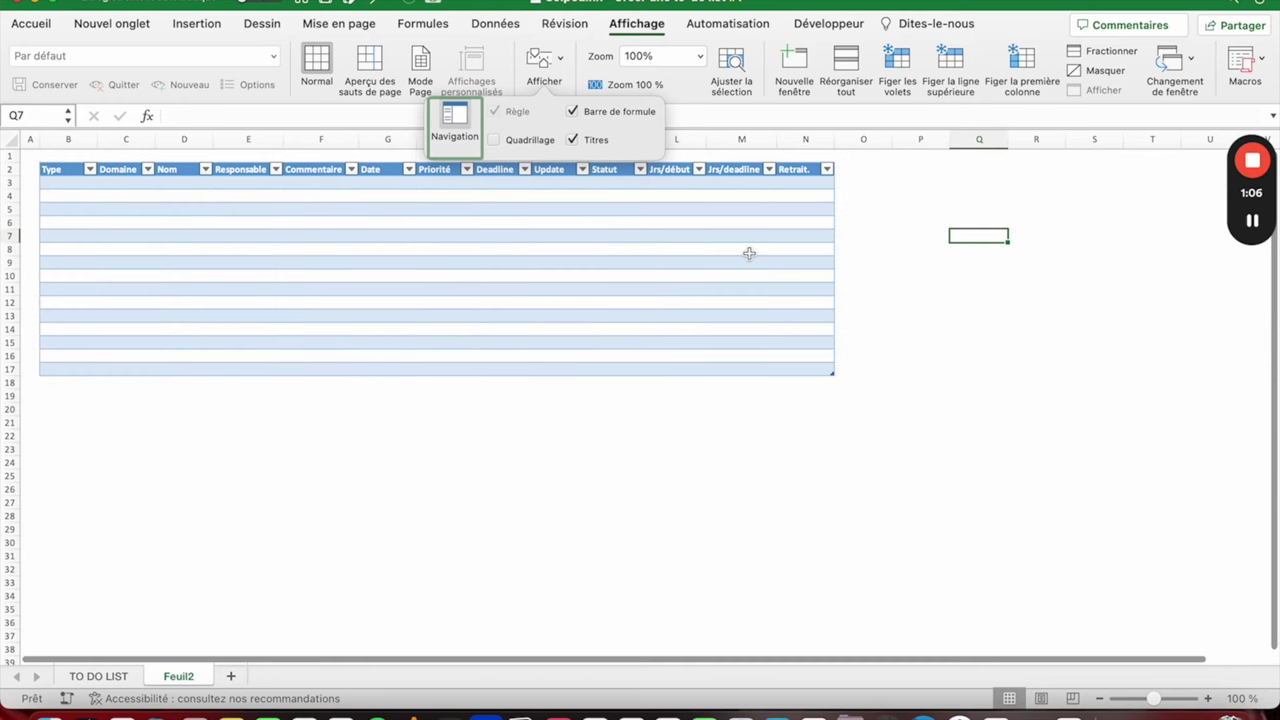
pyautogui.click(955, 193)
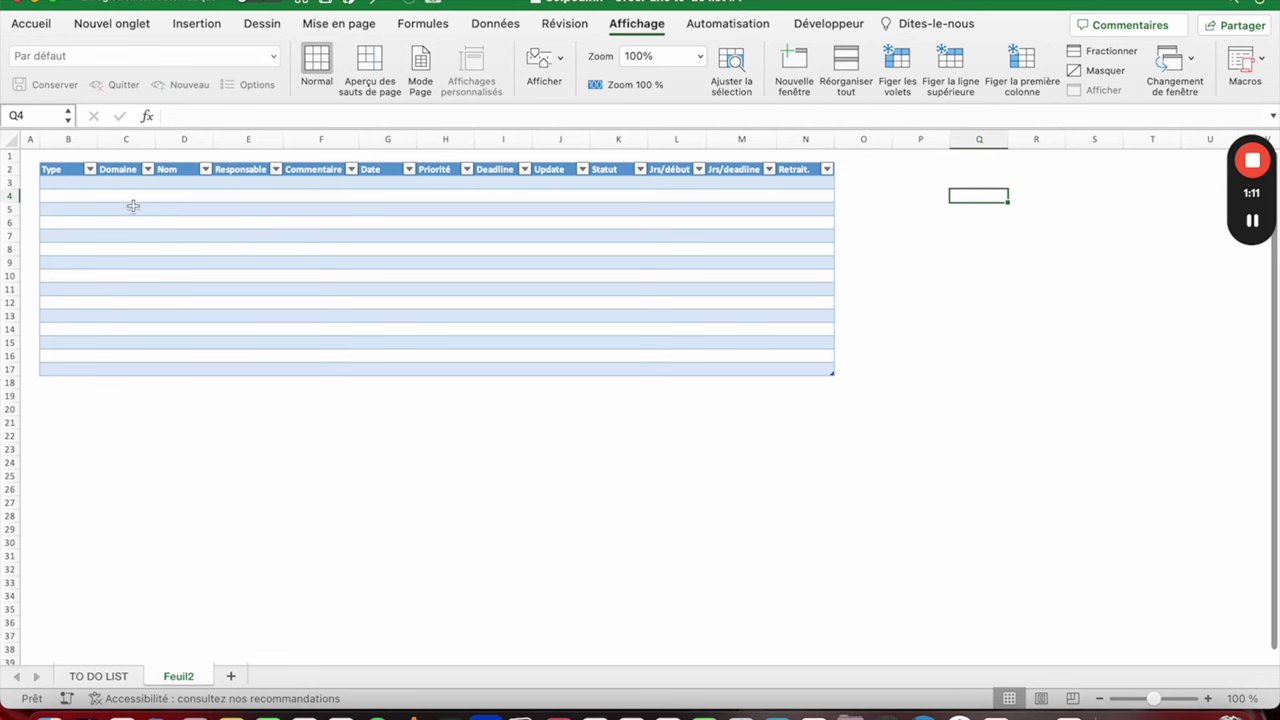
pyautogui.click(133, 206)
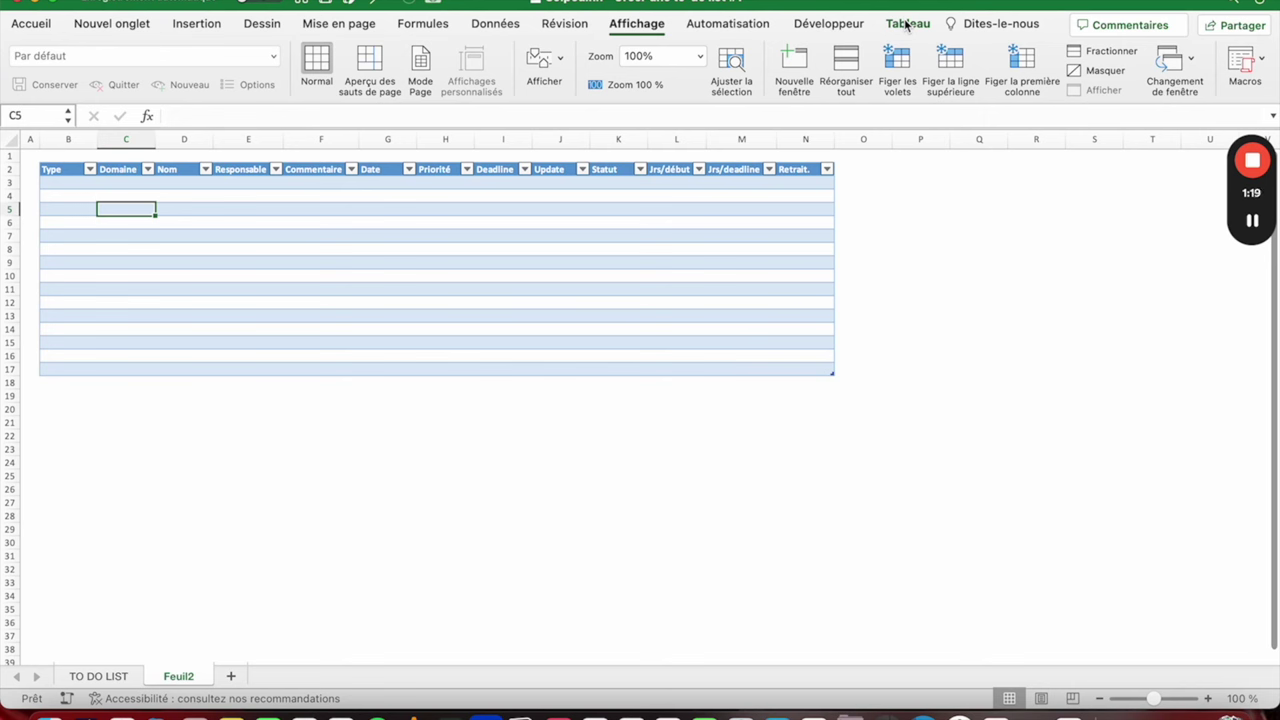
# Step: Remove the table's filter buttons and apply the light blue Clair table style
pyautogui.click(907, 24)
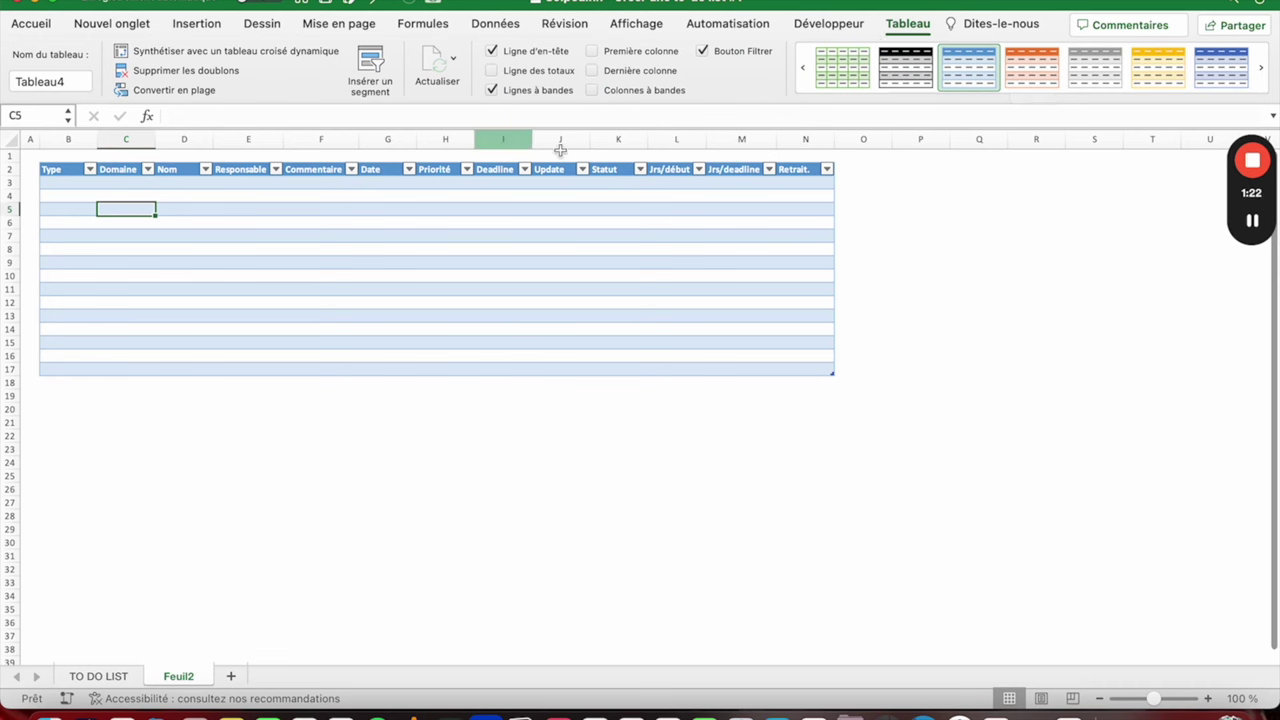
pyautogui.click(702, 52)
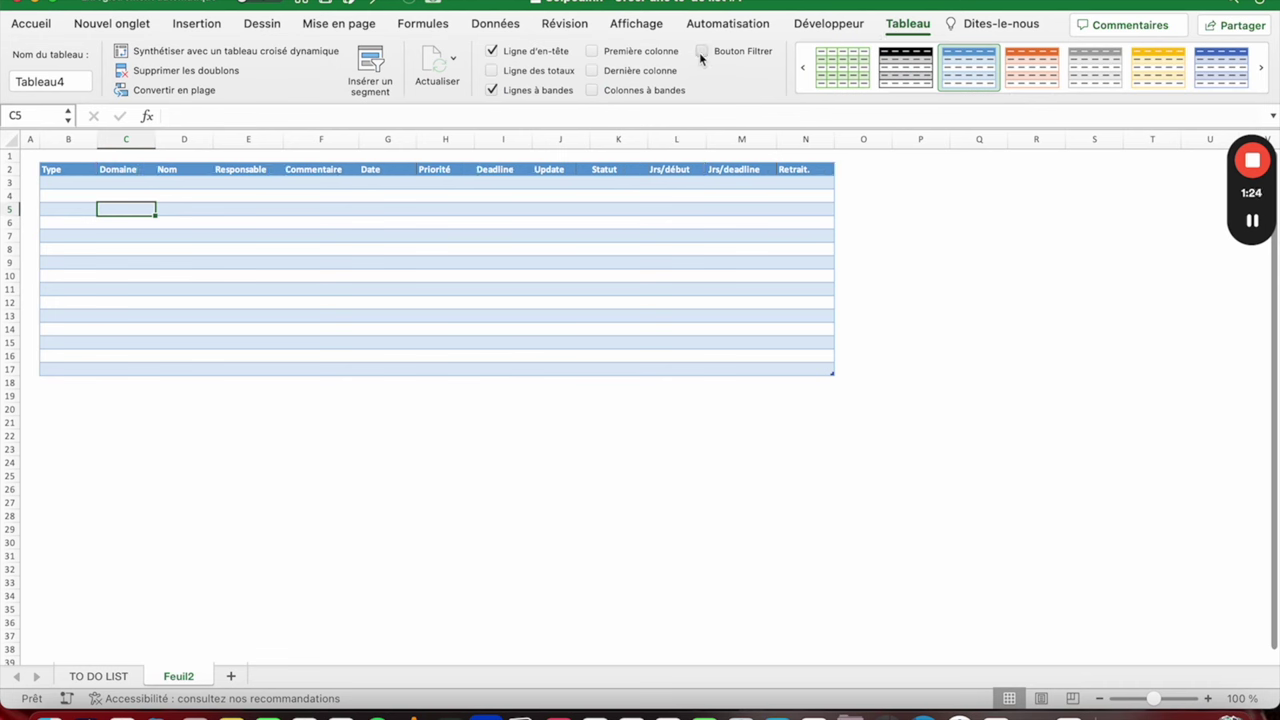
pyautogui.click(1032, 99)
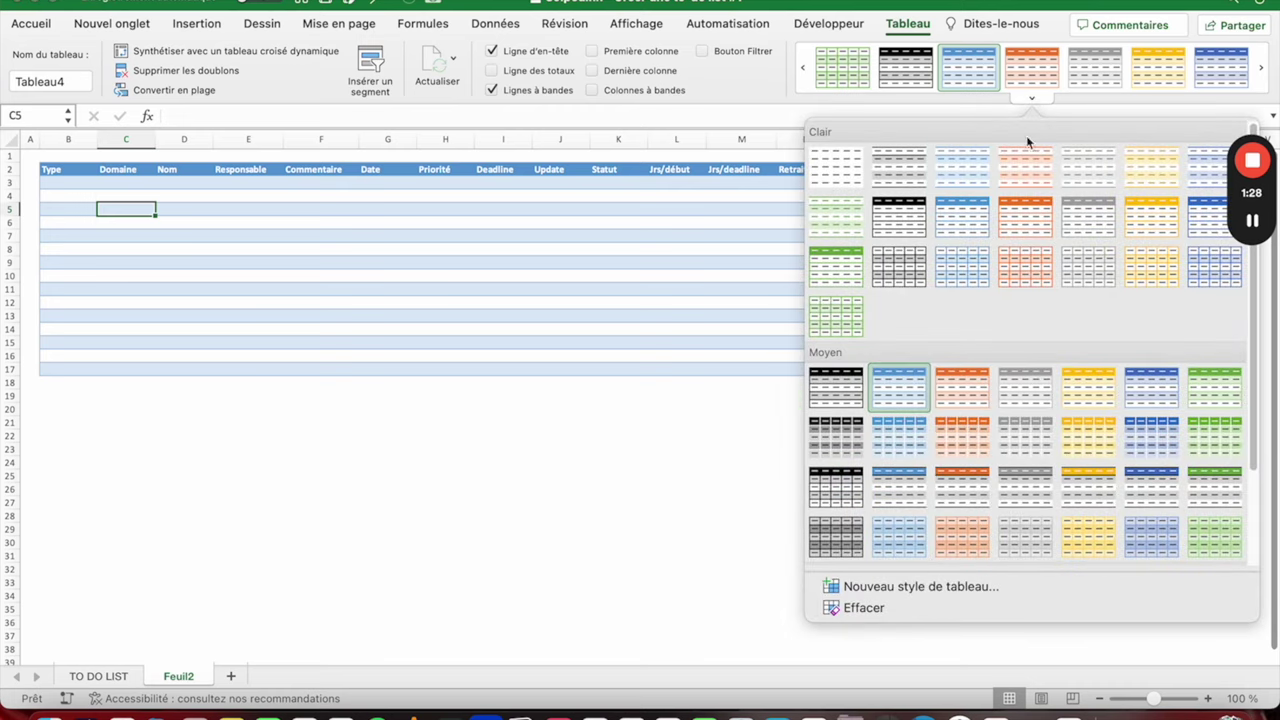
pyautogui.click(949, 175)
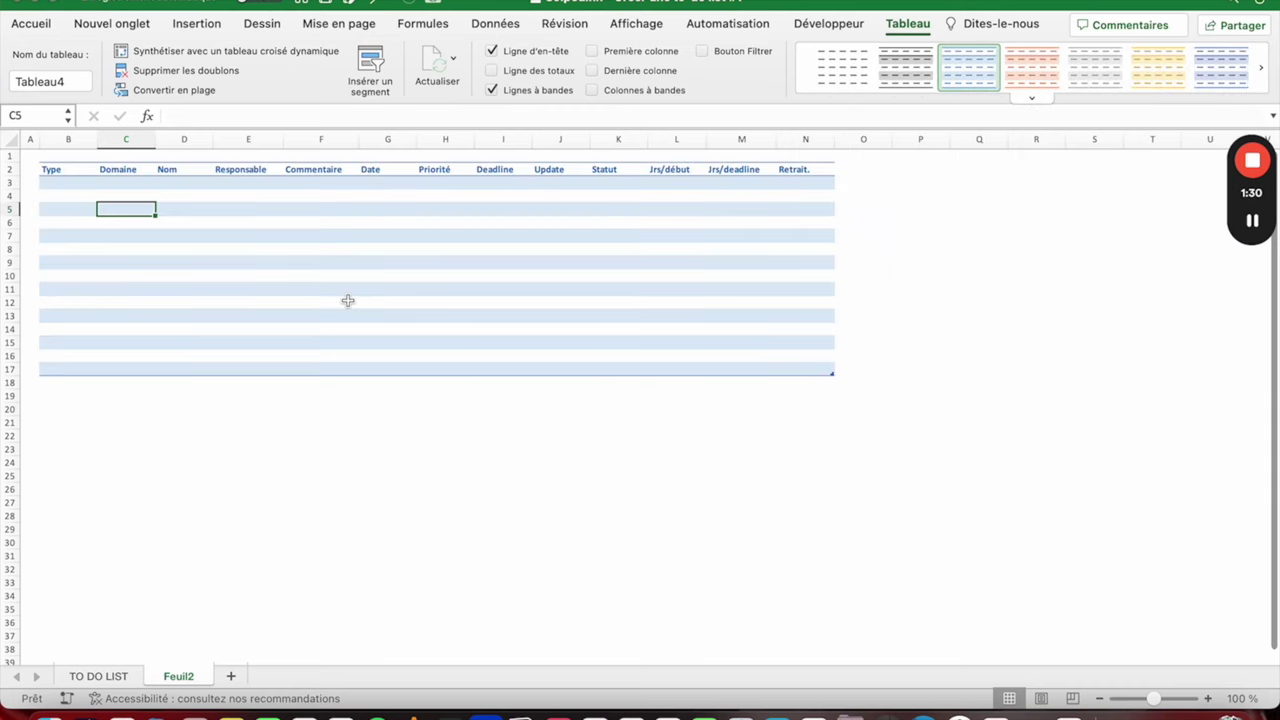
pyautogui.click(62, 182)
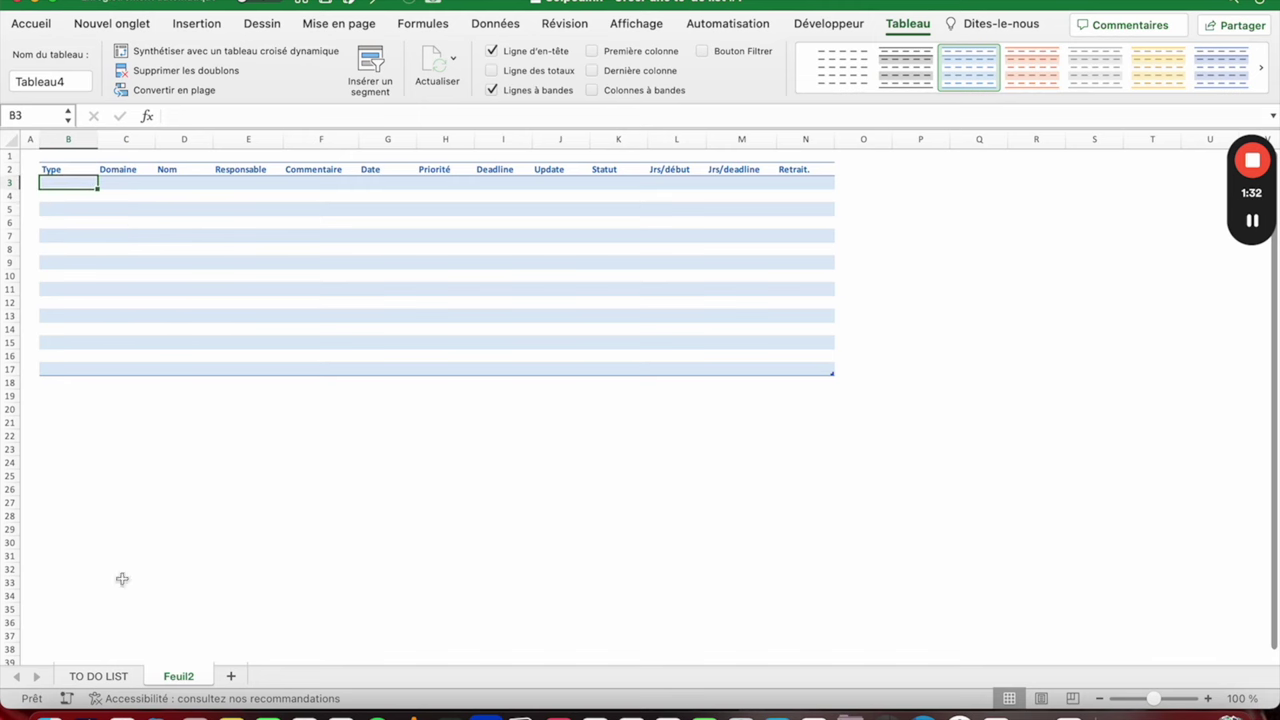
pyautogui.click(88, 677)
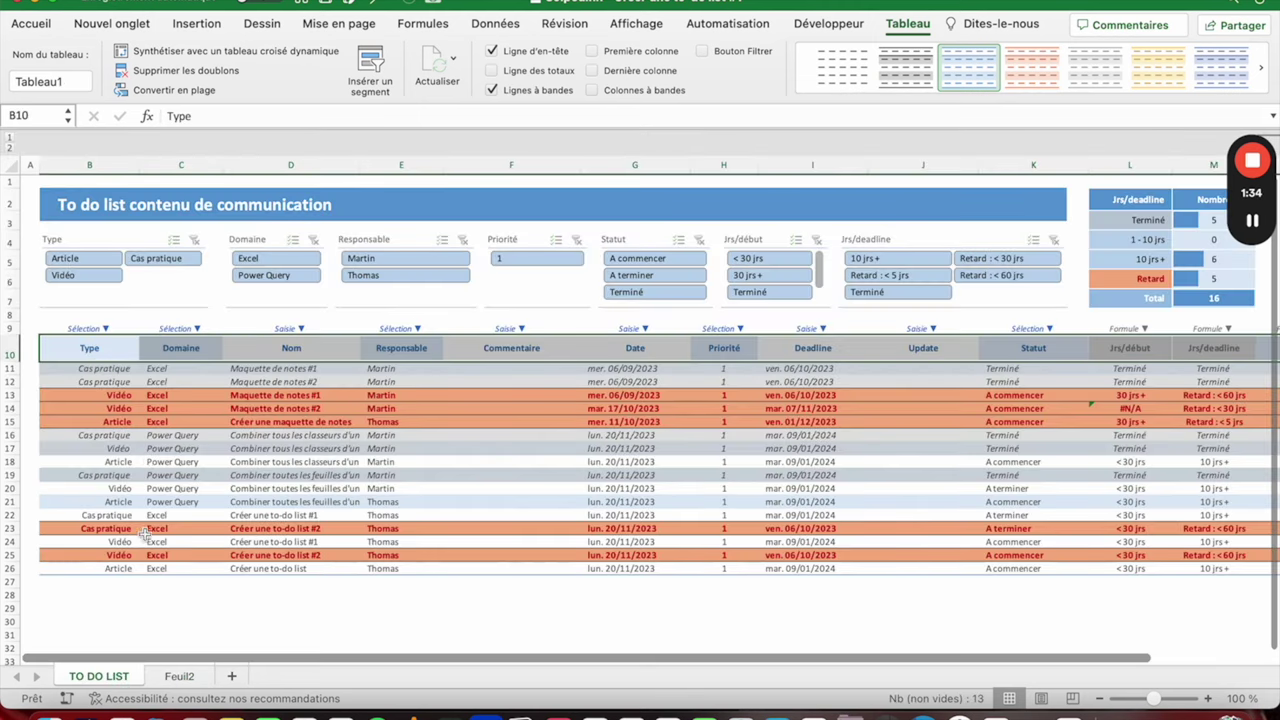
# Step: Enter test text 'Giq' in O2 beside the headers, then delete it
pyautogui.click(178, 676)
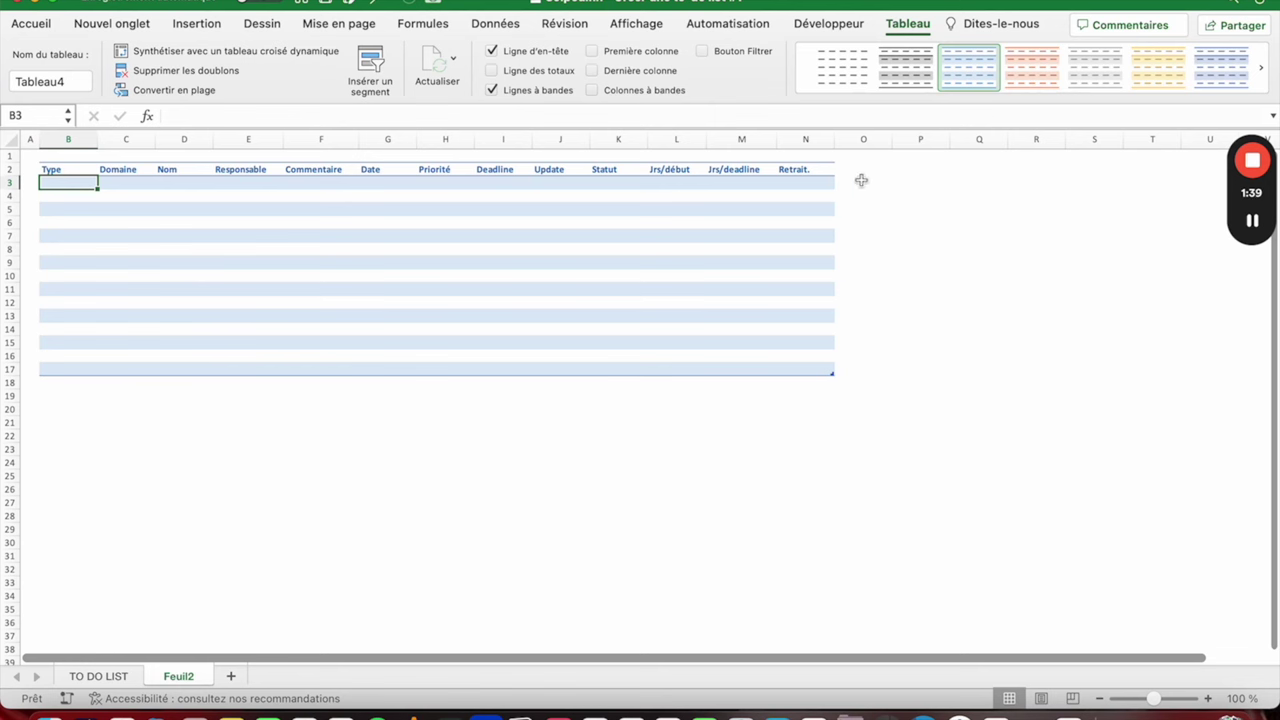
pyautogui.click(858, 178)
pyautogui.click(855, 169)
pyautogui.write('Giq')
pyautogui.press('Return')
pyautogui.click(856, 172)
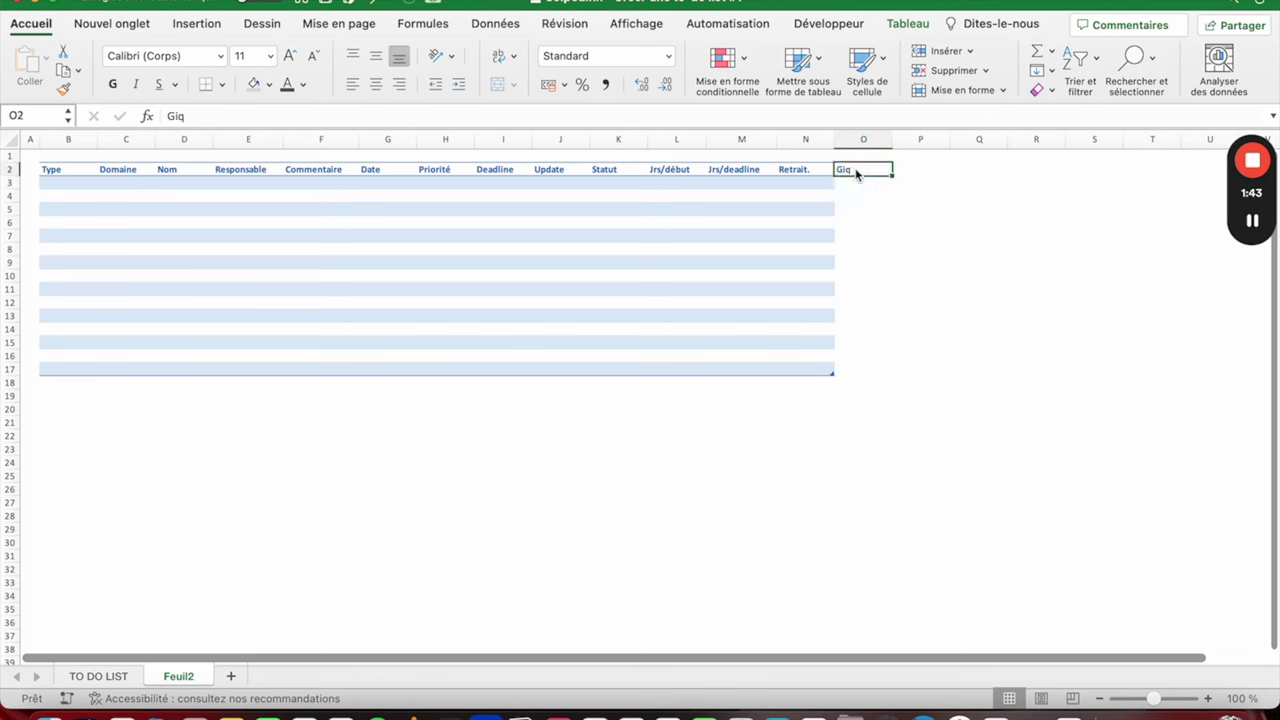
pyautogui.press('BackSpace')
pyautogui.press('Left')
pyautogui.press('Left')
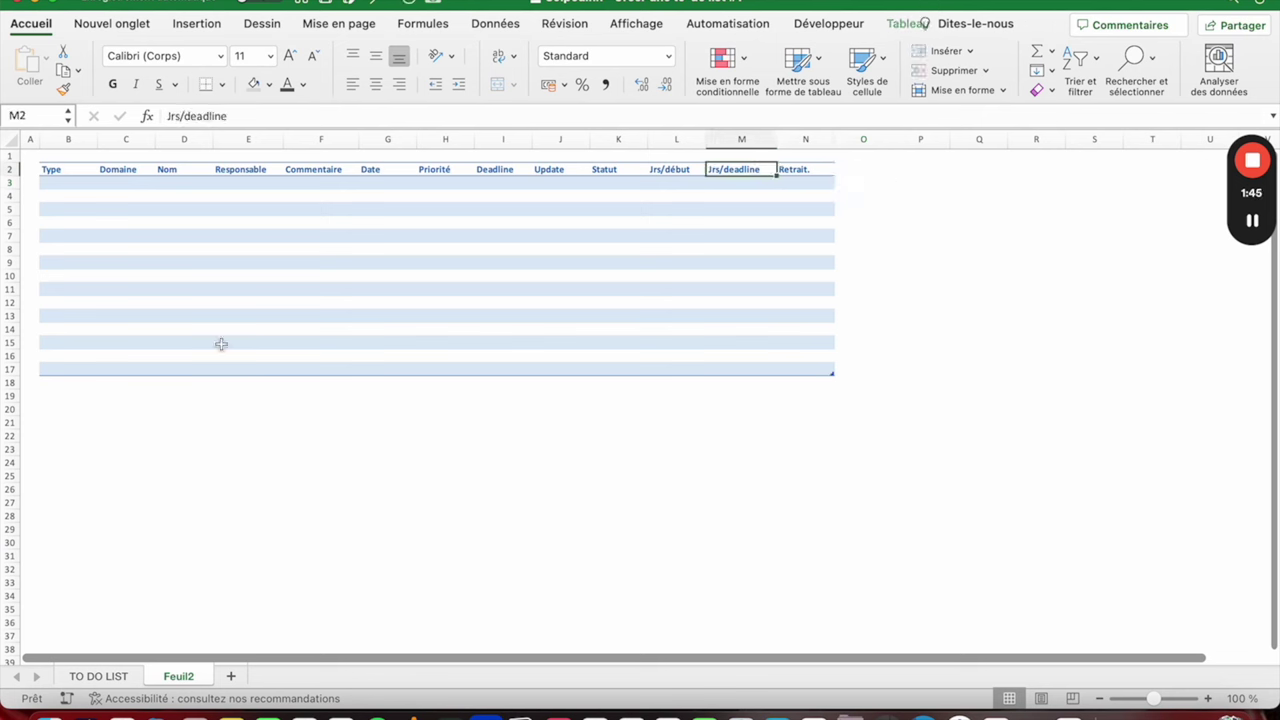
# Step: Enter test text 'qsgd' in B18 below the table, then delete it
pyautogui.click(67, 382)
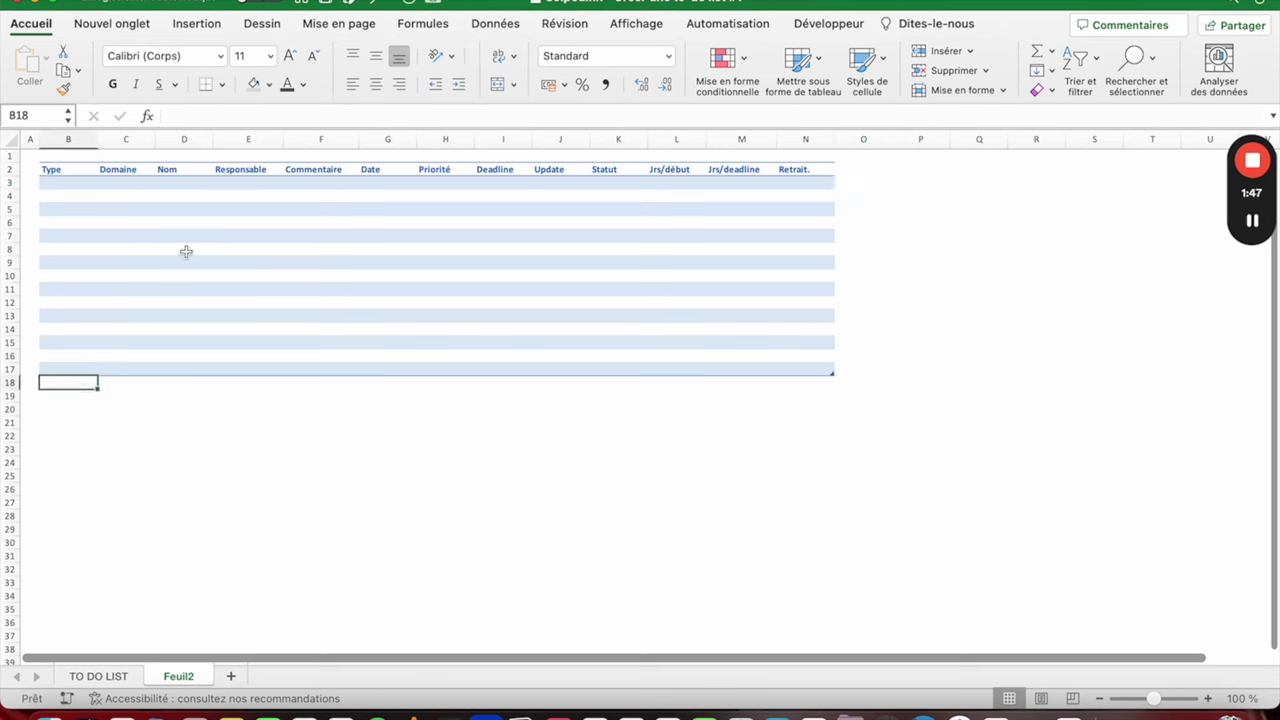
pyautogui.write('qsgd')
pyautogui.press('Return')
pyautogui.press('Up')
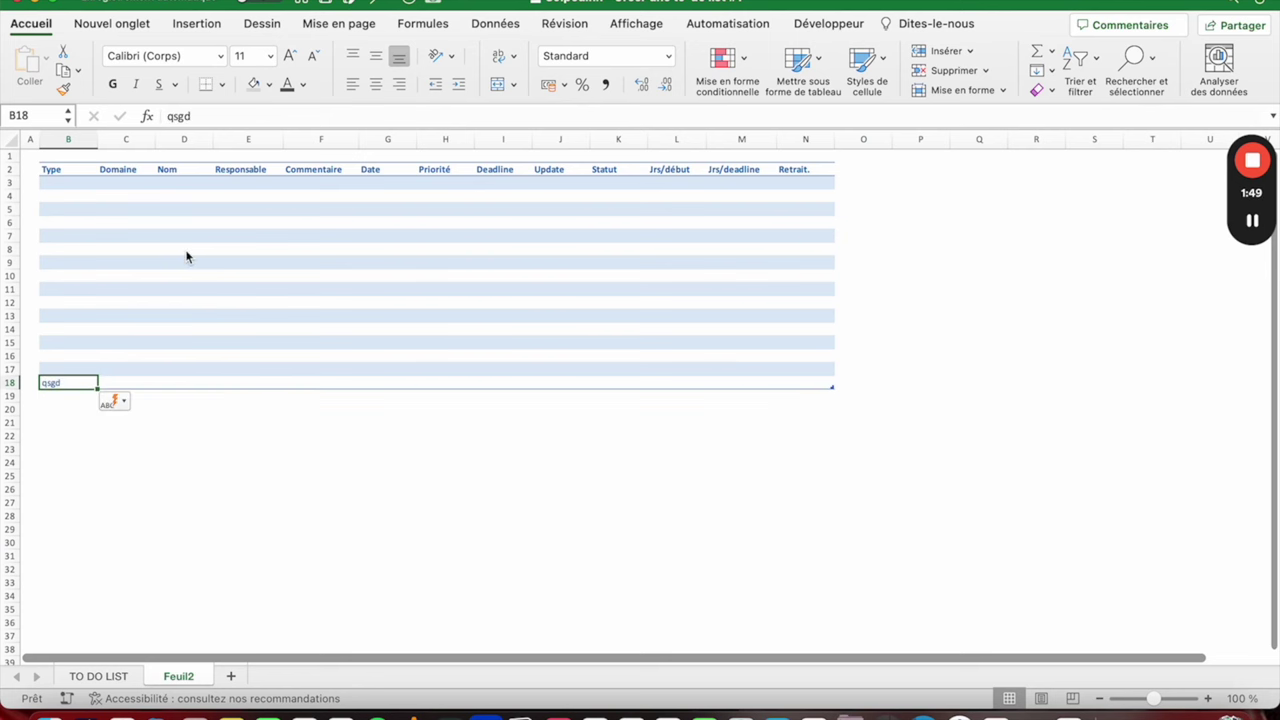
pyautogui.press('BackSpace')
pyautogui.click(268, 304)
pyautogui.click(54, 181)
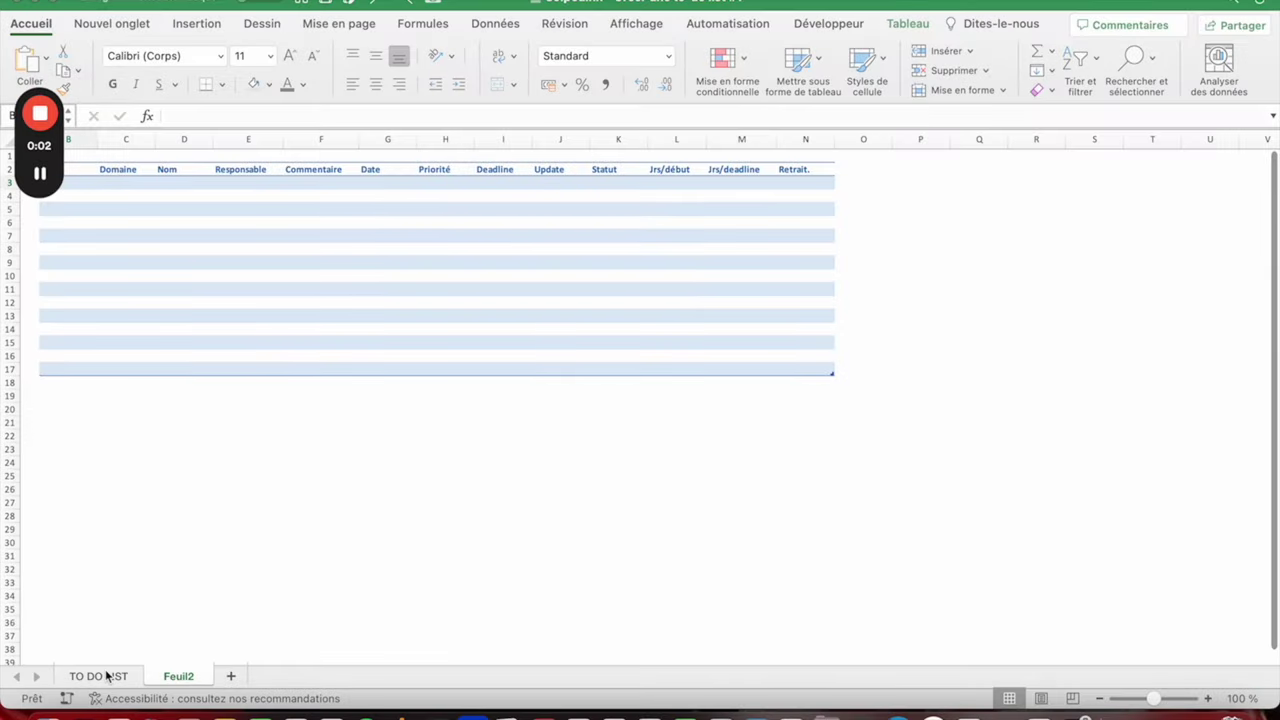
pyautogui.click(107, 677)
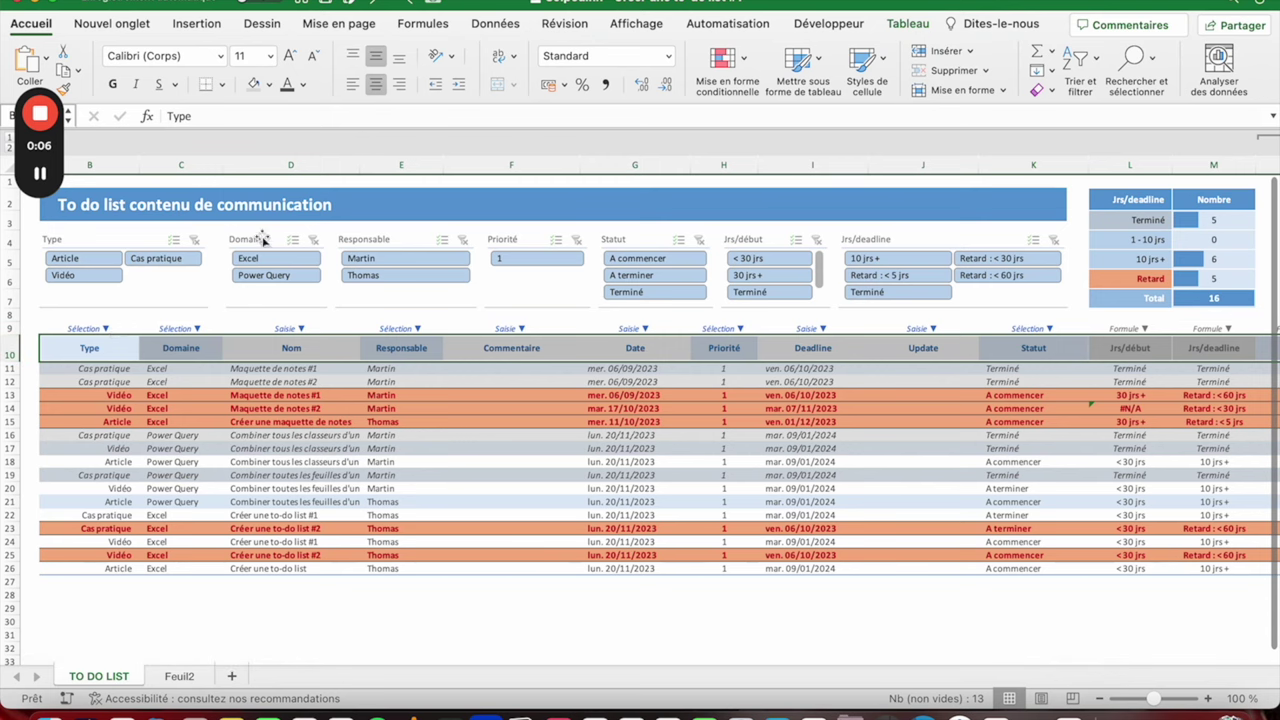
# Step: Insert blank rows above Tableau4 and delete row 10 so the headers sit in row 10
pyautogui.click(179, 677)
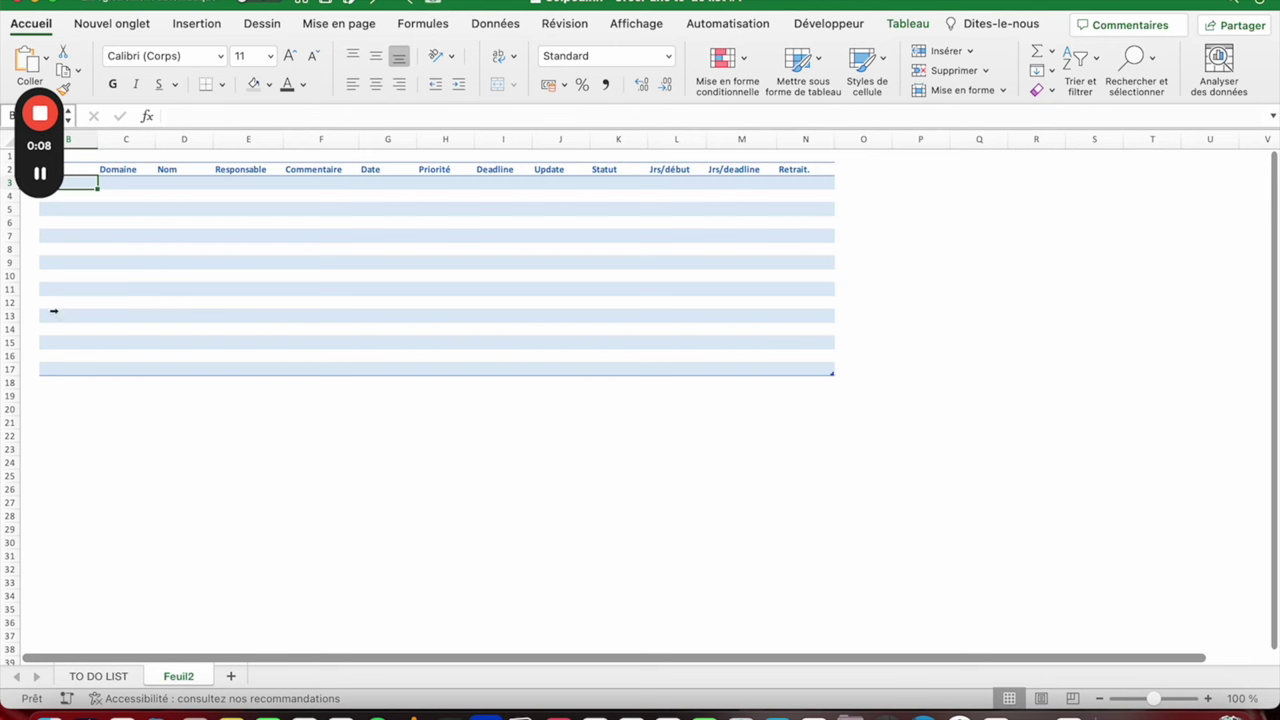
pyautogui.click(5, 155)
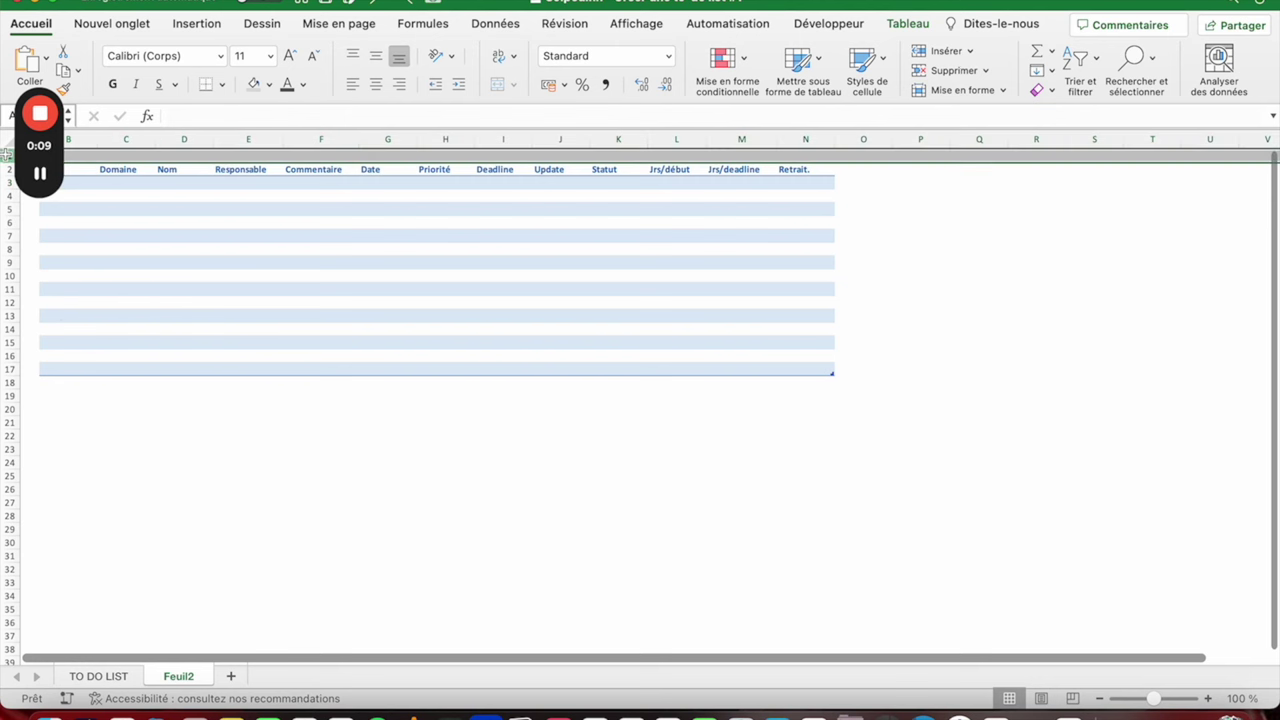
pyautogui.keyDown('shift'); pyautogui.click(7, 261); pyautogui.keyUp('shift')
pyautogui.rightClick(7, 262)
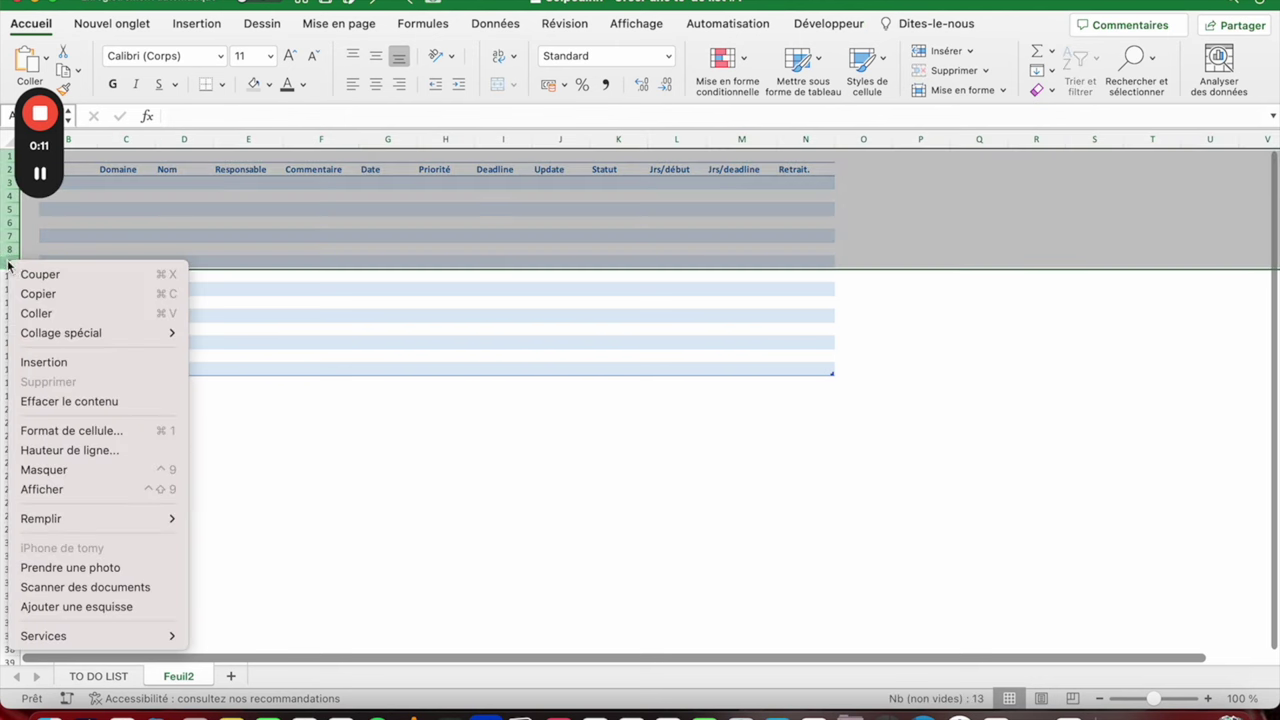
pyautogui.click(79, 366)
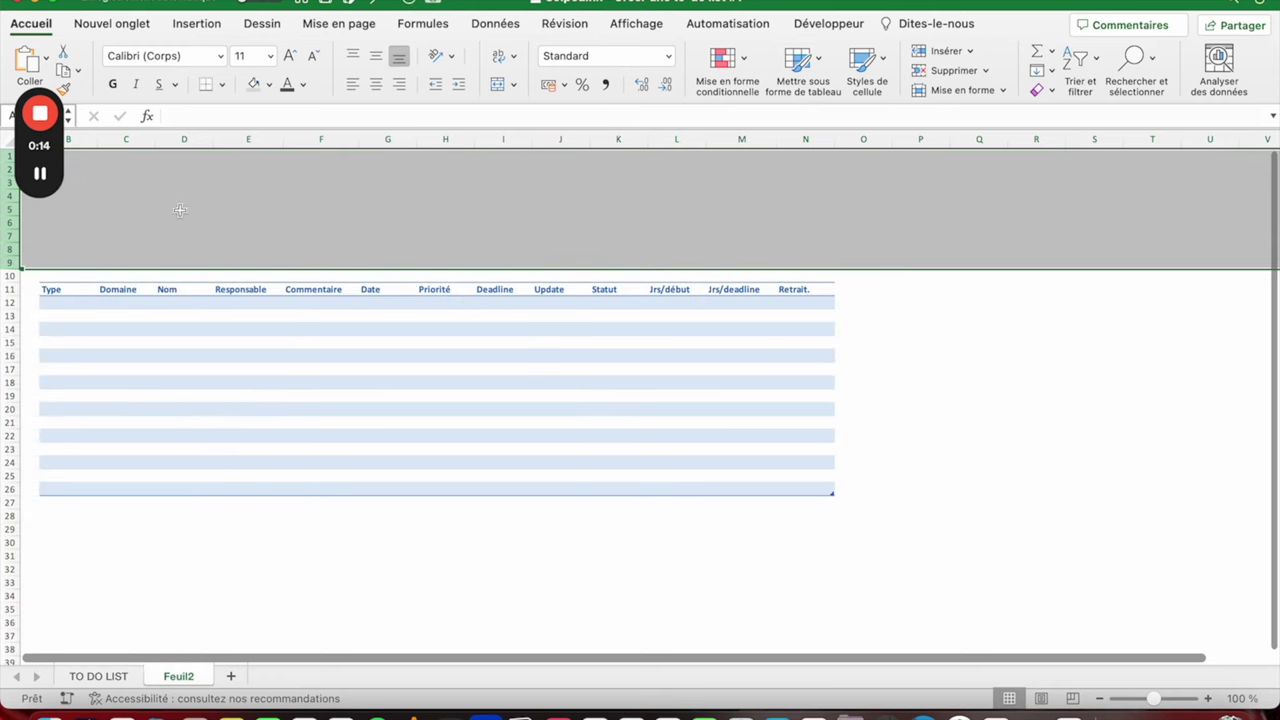
pyautogui.click(12, 275)
pyautogui.rightClick(14, 276)
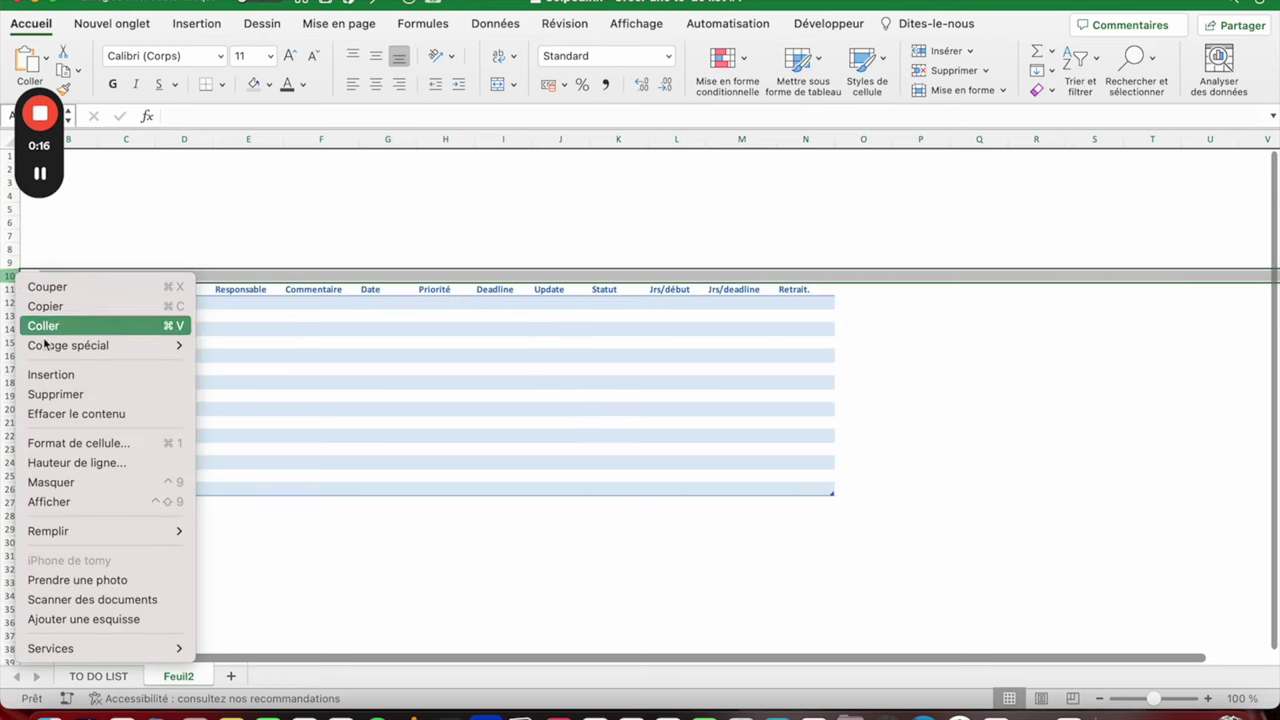
pyautogui.click(58, 393)
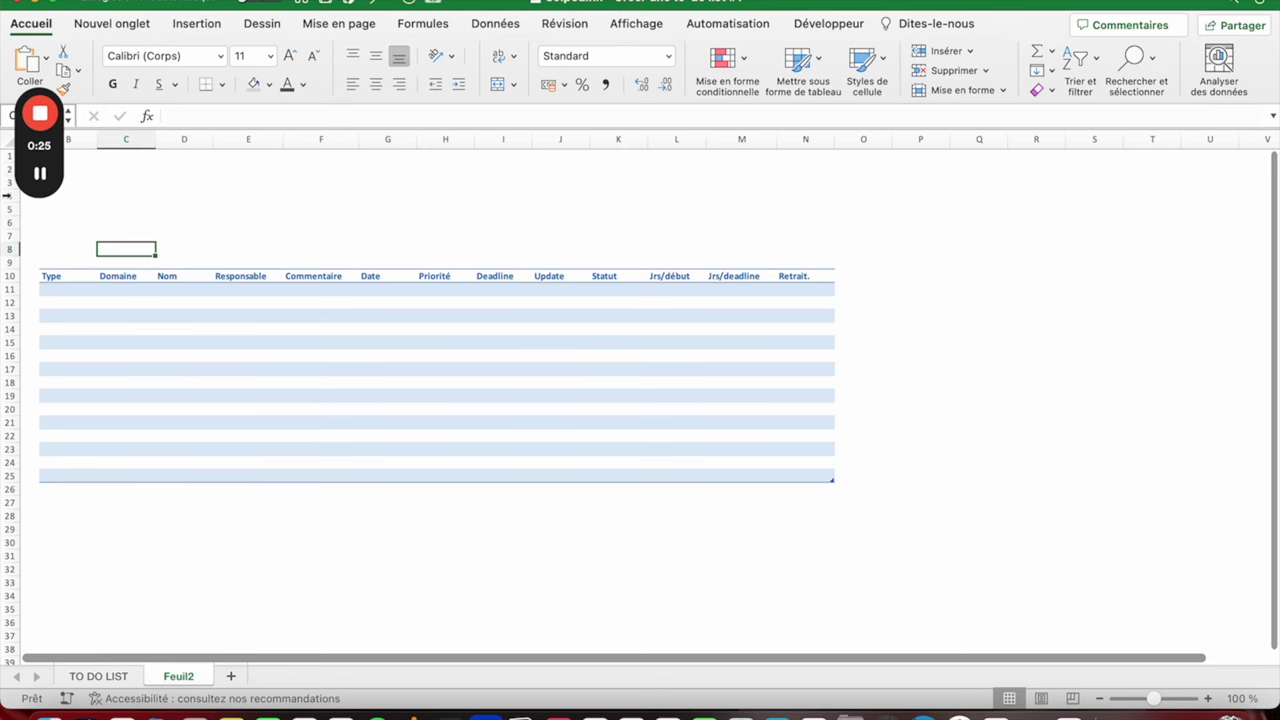
# Step: Set rows 3–7 on Feuil2 to a row height of 20
pyautogui.click(98, 676)
pyautogui.click(120, 204)
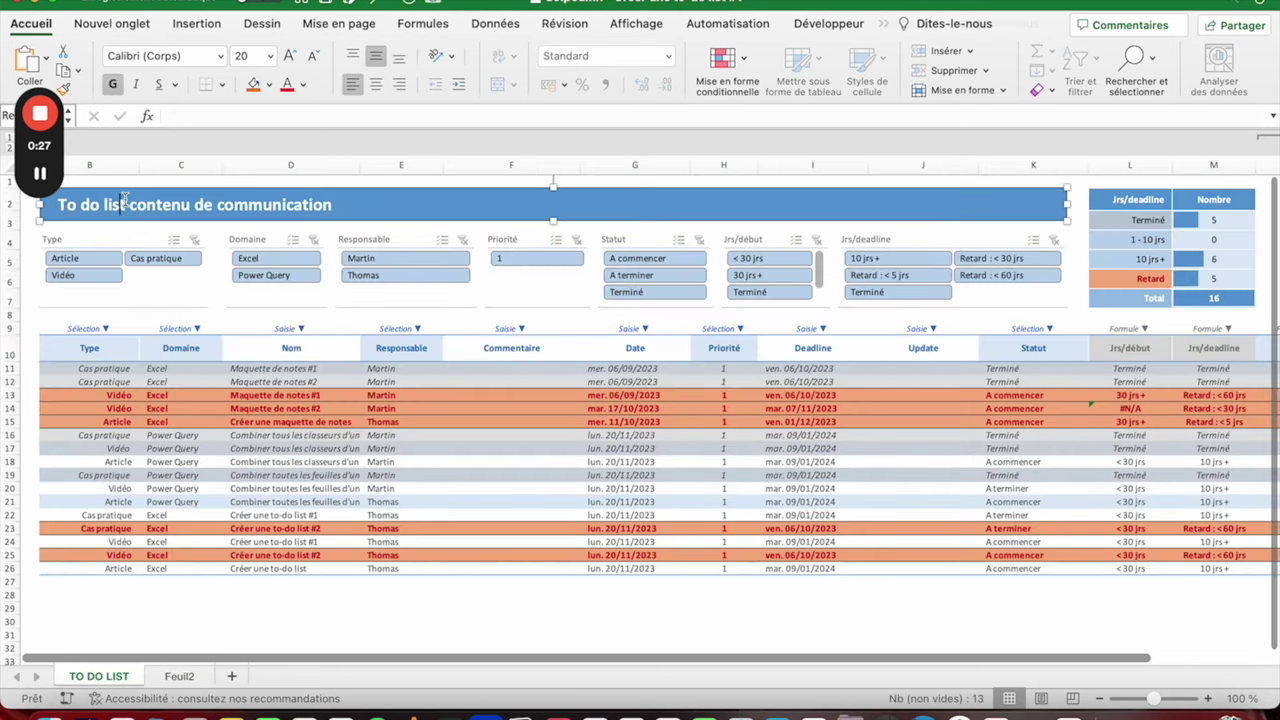
pyautogui.click(179, 676)
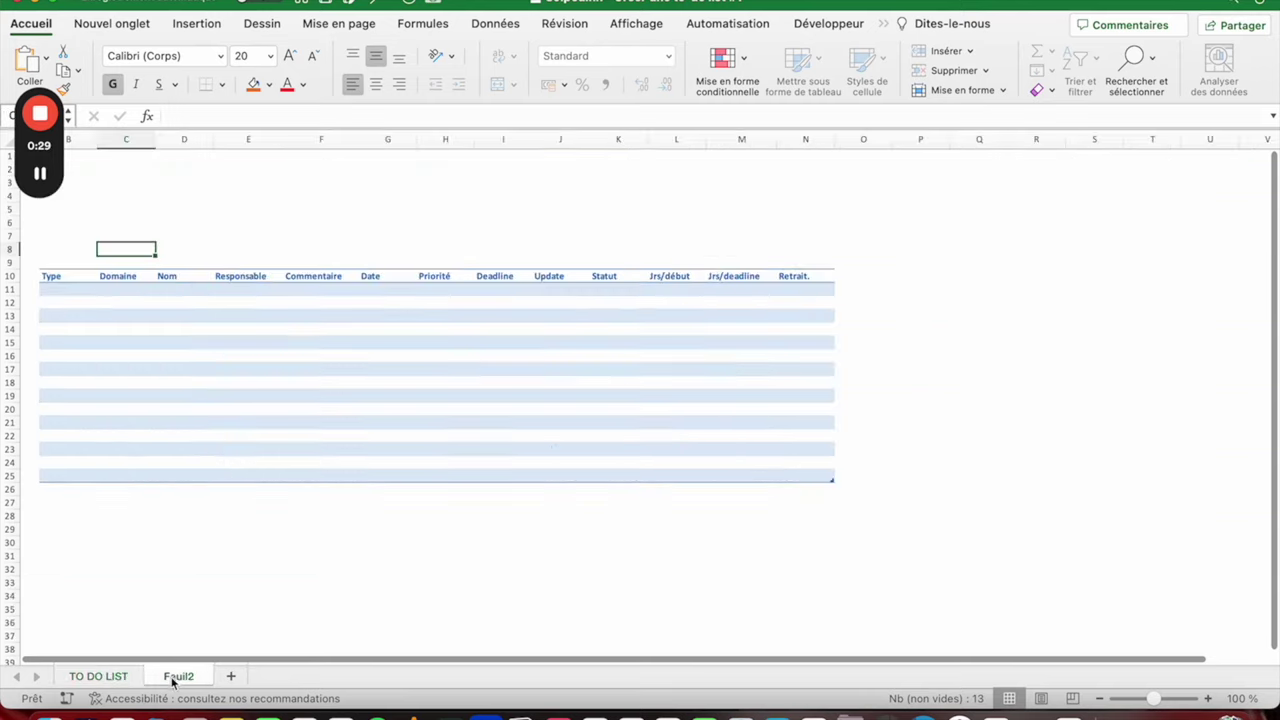
pyautogui.moveTo(7, 180); pyautogui.dragTo(7, 185)
pyautogui.moveTo(42, 94); pyautogui.dragTo(1258, 107)
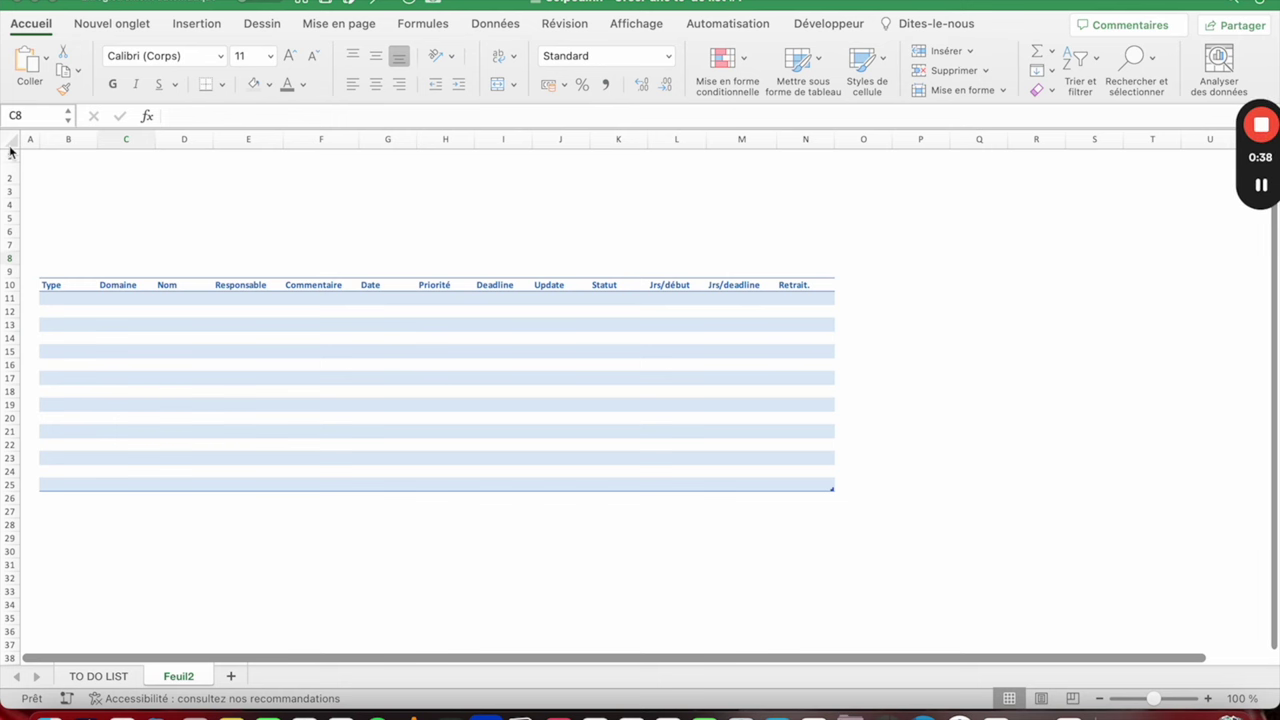
pyautogui.moveTo(10, 190); pyautogui.dragTo(12, 246)
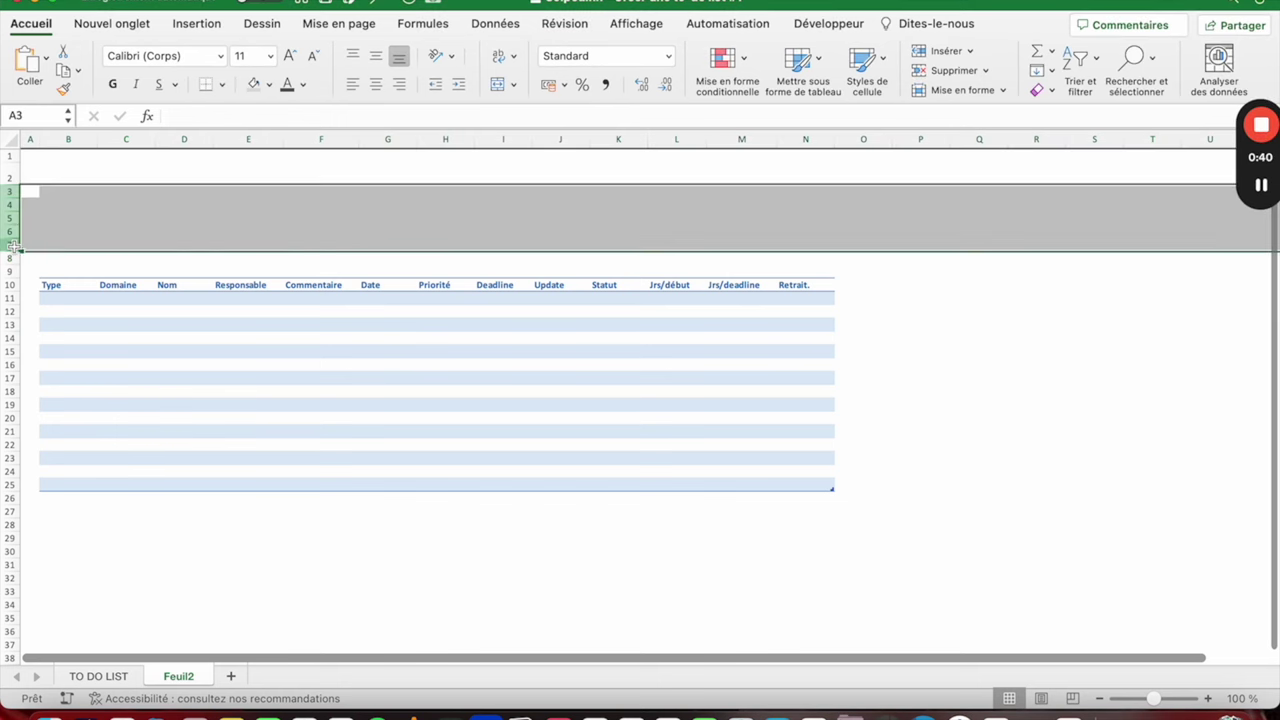
pyautogui.rightClick(12, 247)
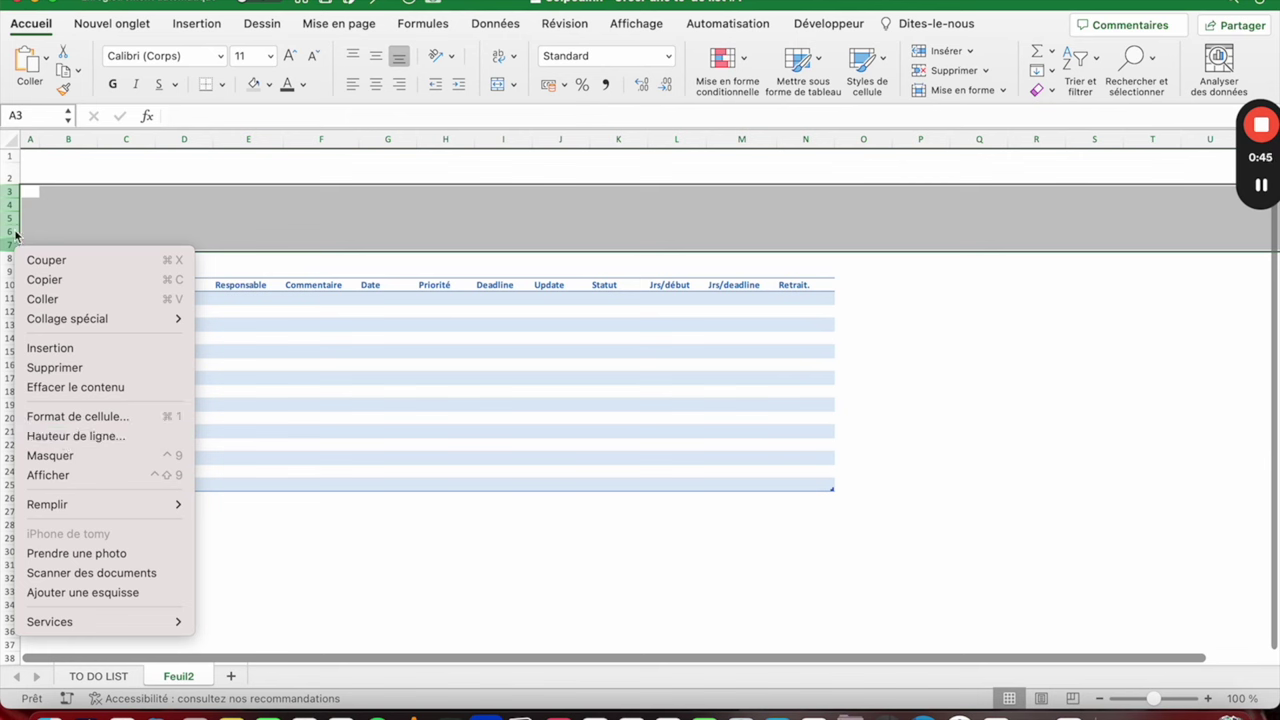
pyautogui.click(80, 438)
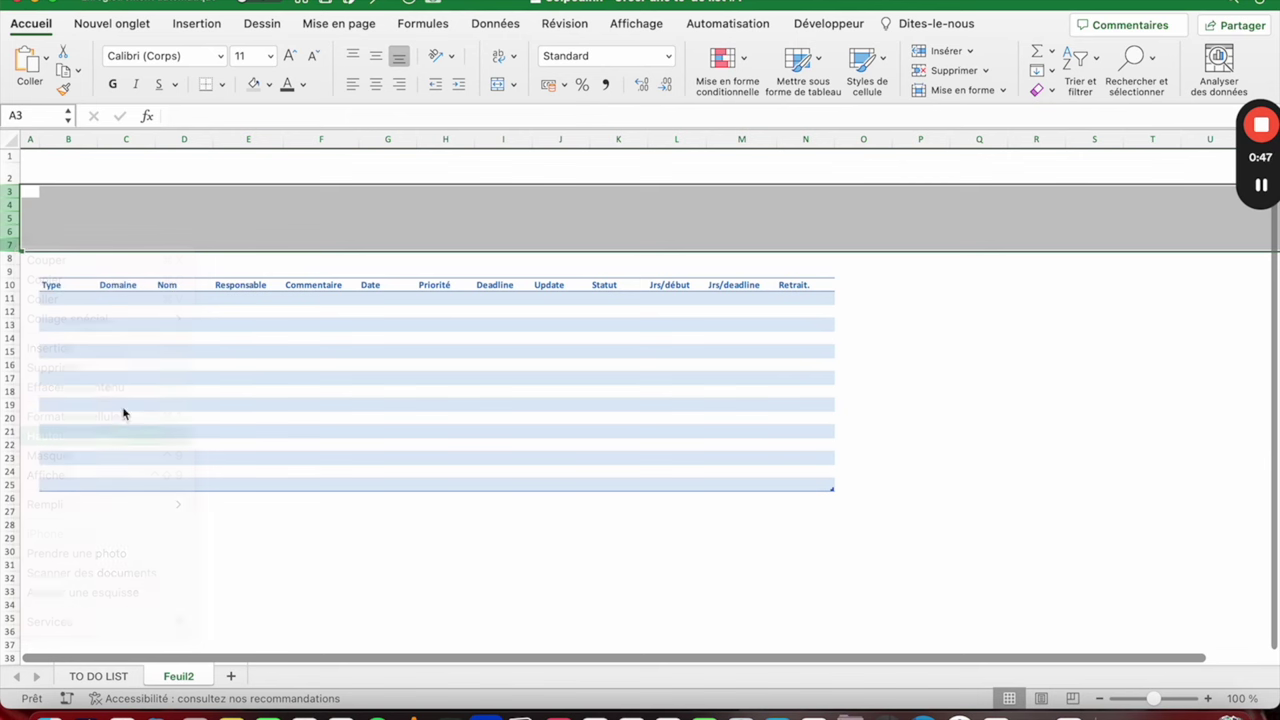
pyautogui.write('20')
pyautogui.press('Return')
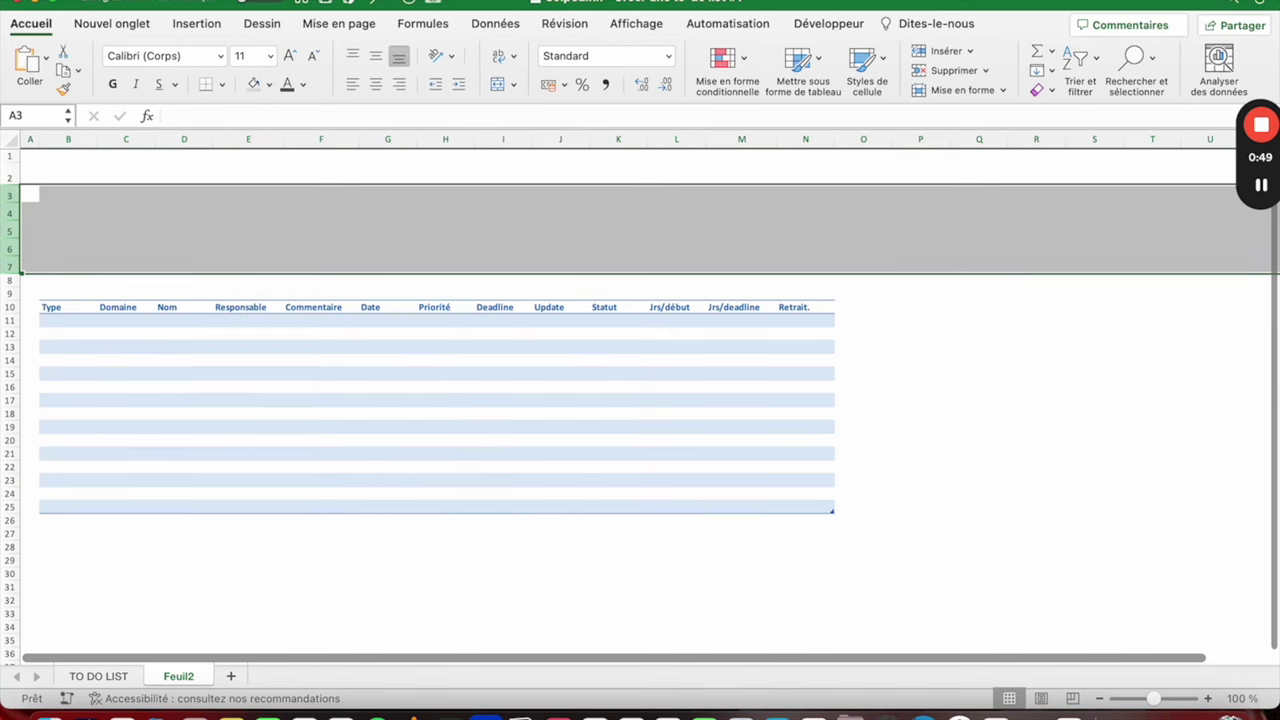
# Step: Copy the to-do data B11:K26 from the TO DO LIST sheet
pyautogui.click(88, 139)
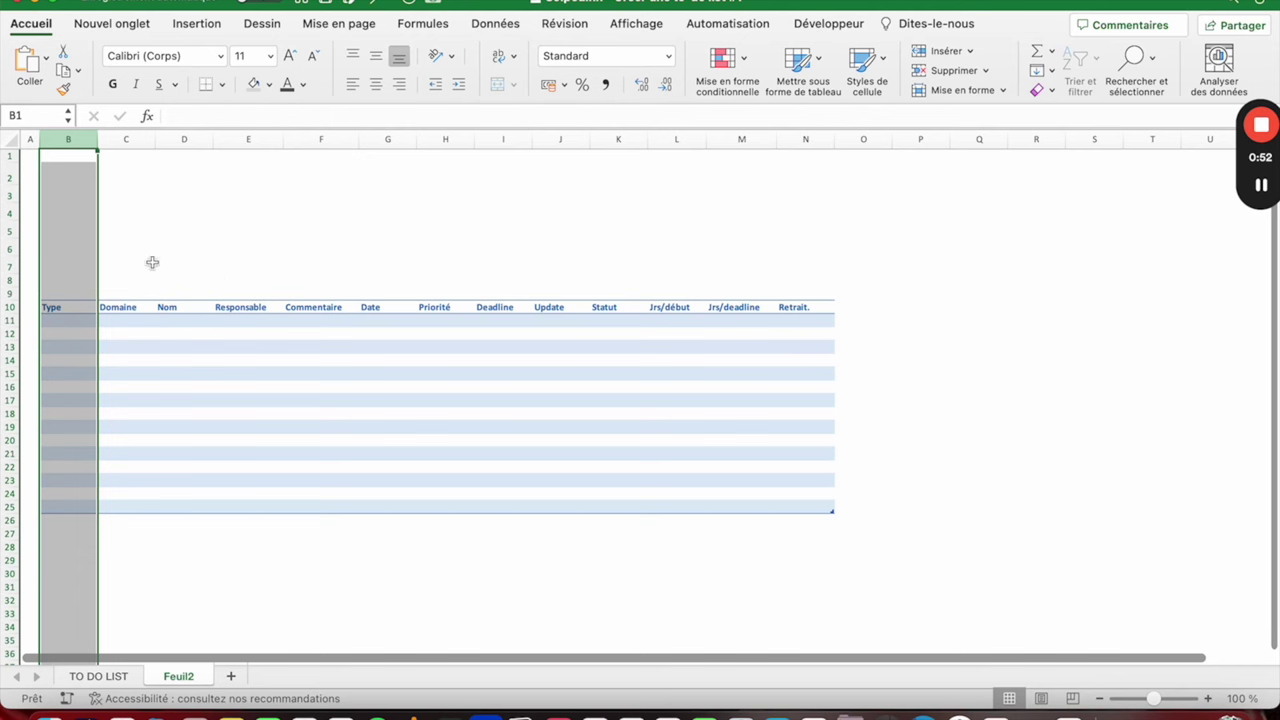
pyautogui.click(66, 320)
pyautogui.moveTo(68, 157); pyautogui.dragTo(335, 302)
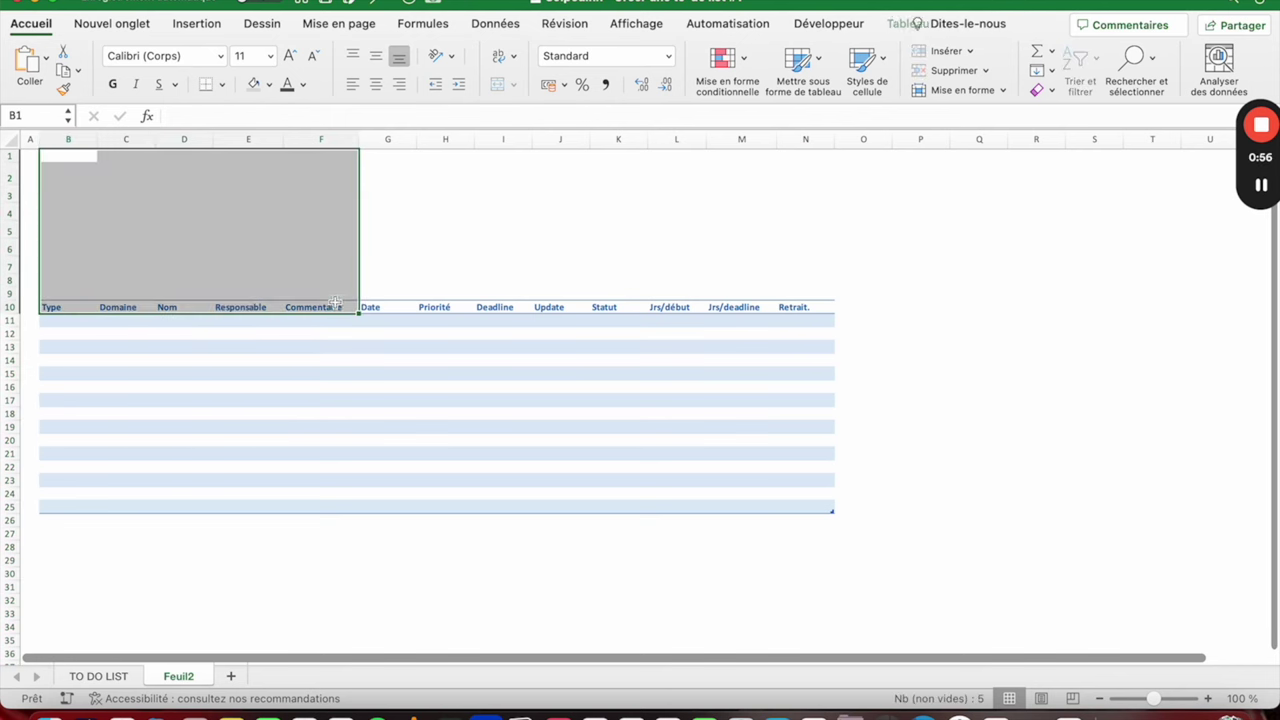
pyautogui.click(184, 193)
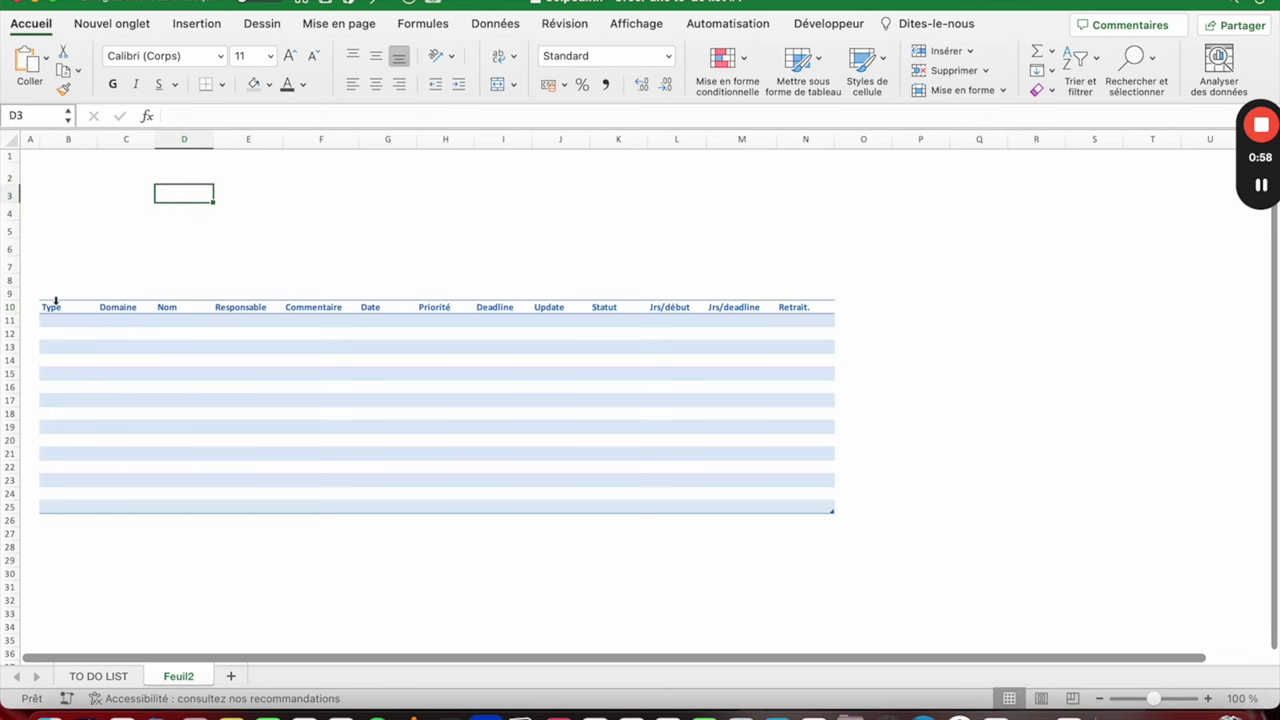
pyautogui.click(97, 676)
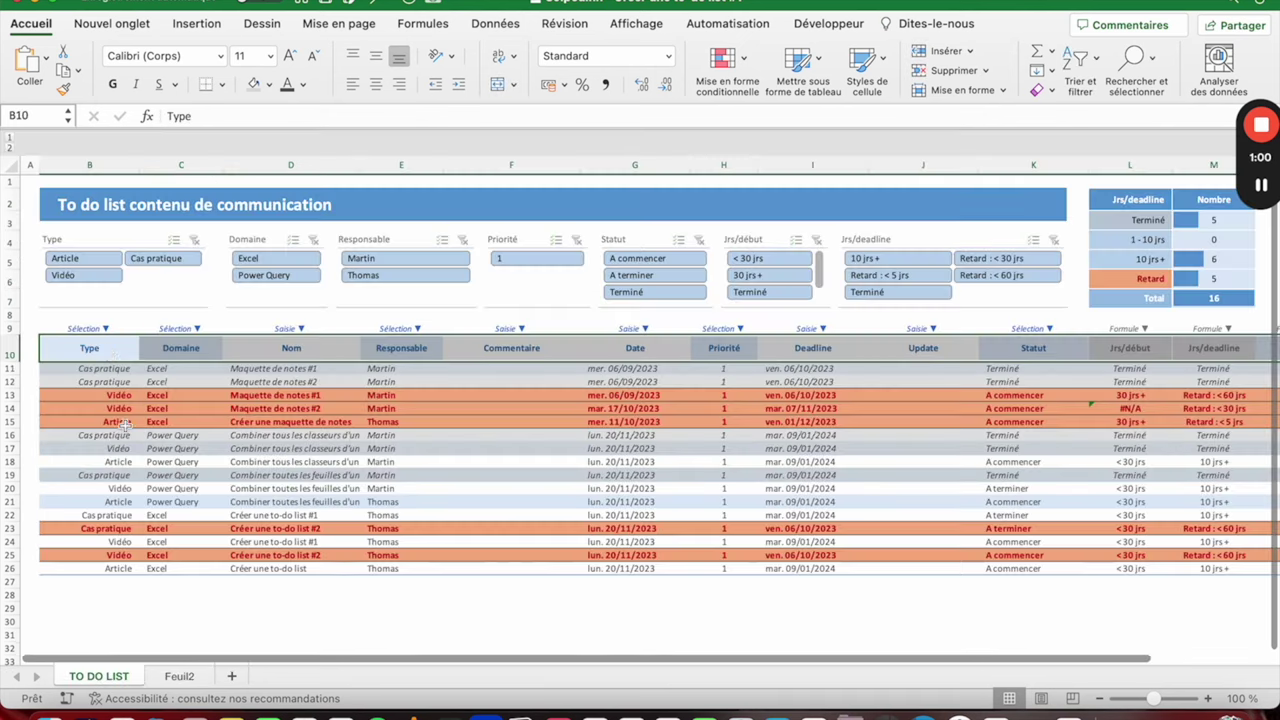
pyautogui.click(78, 369)
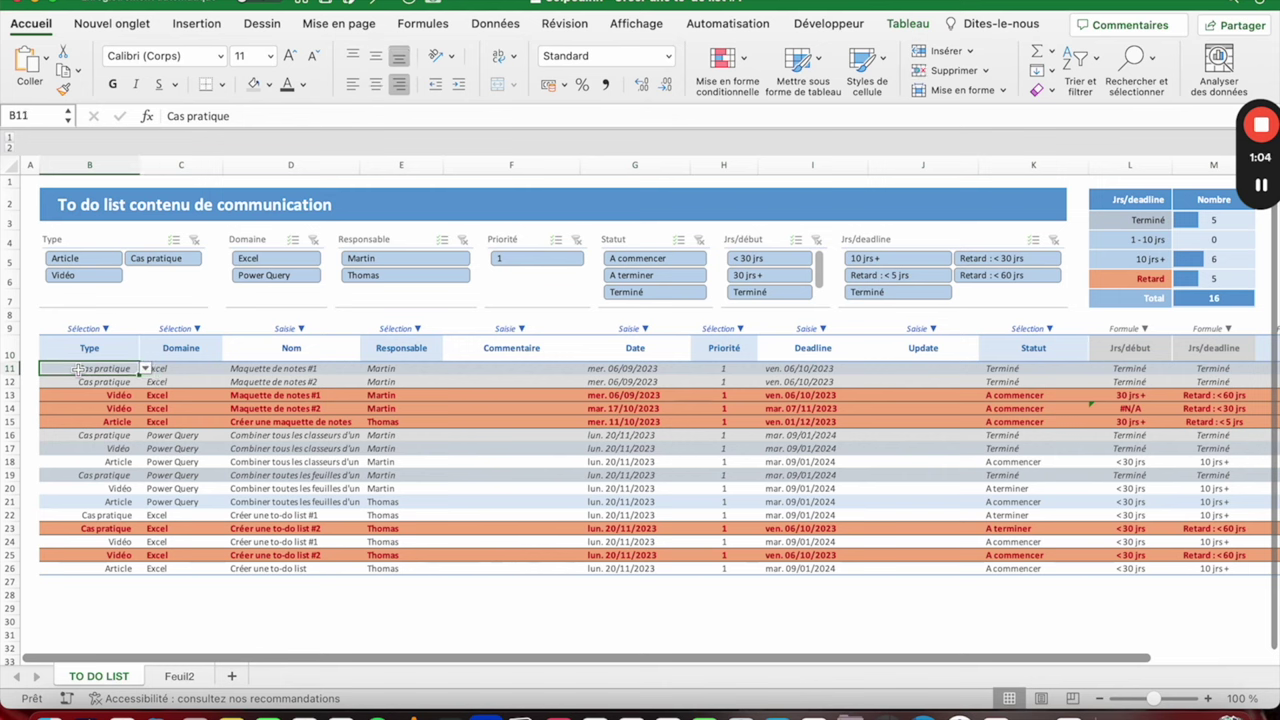
pyautogui.moveTo(318, 410); pyautogui.dragTo(1008, 570)
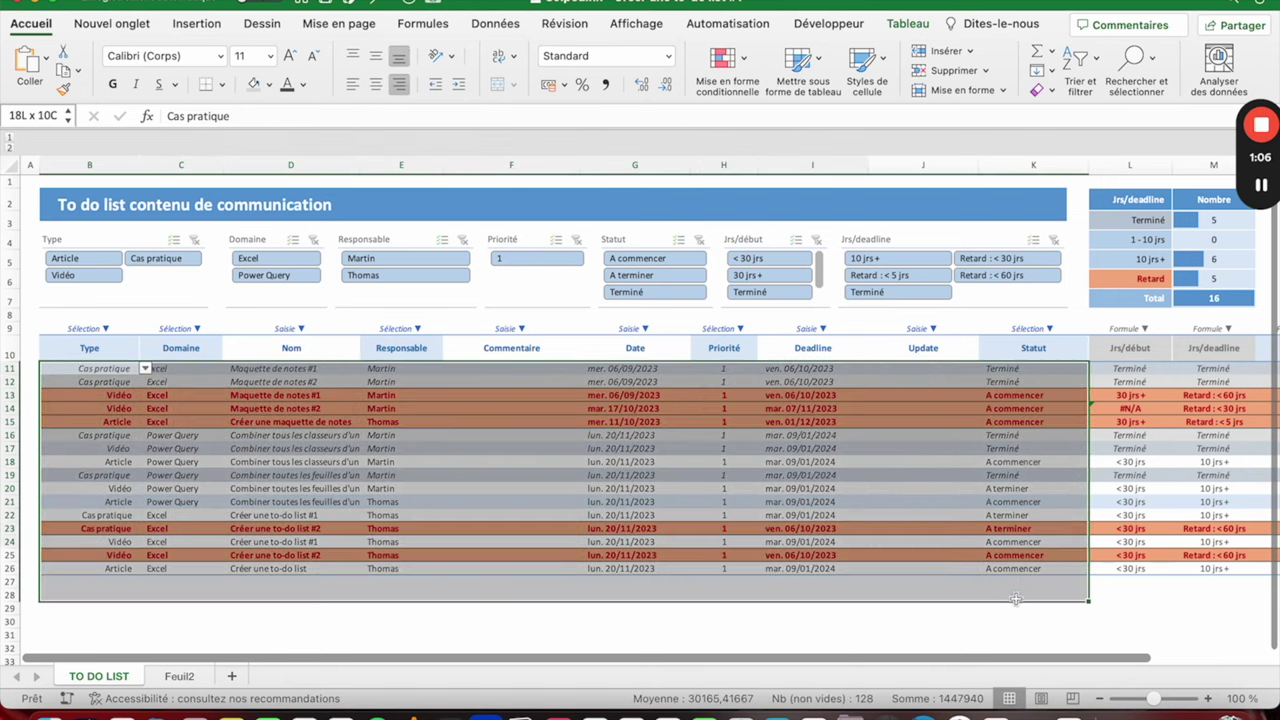
pyautogui.press('super+c')
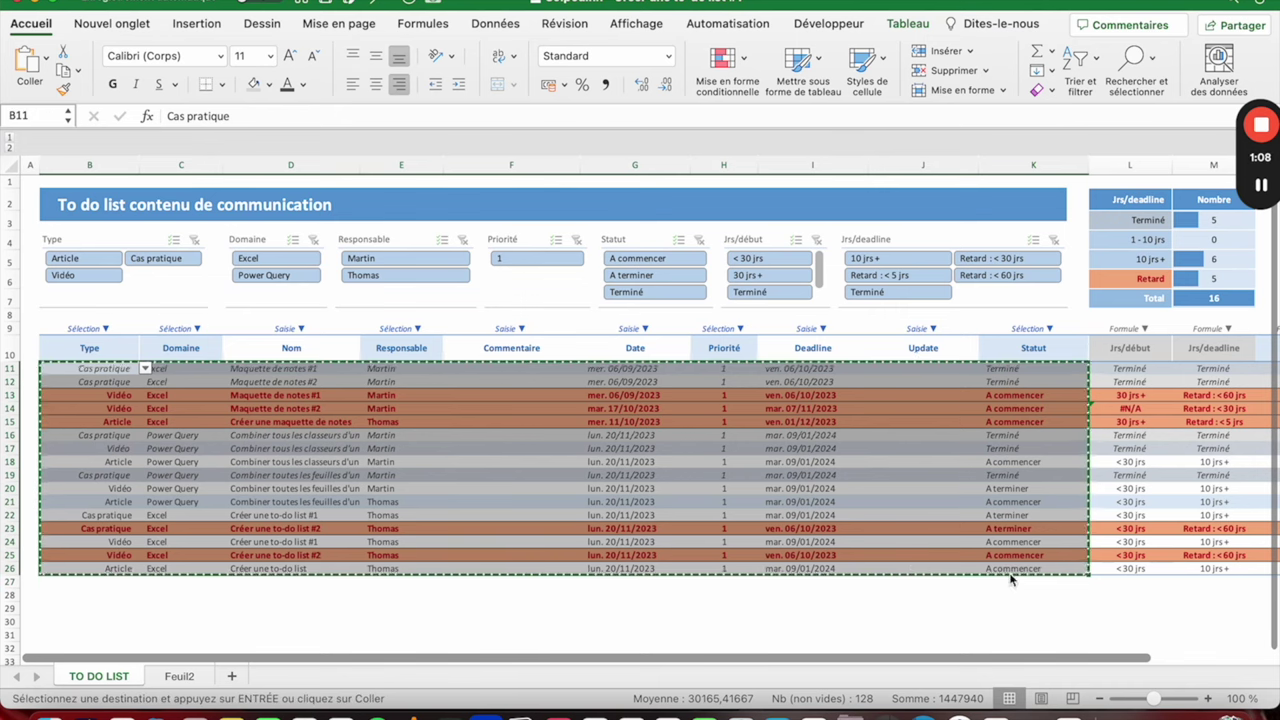
# Step: Paste the data as values at Feuil2 B11 and colour the text grey
pyautogui.click(170, 676)
pyautogui.click(63, 320)
pyautogui.click(46, 58)
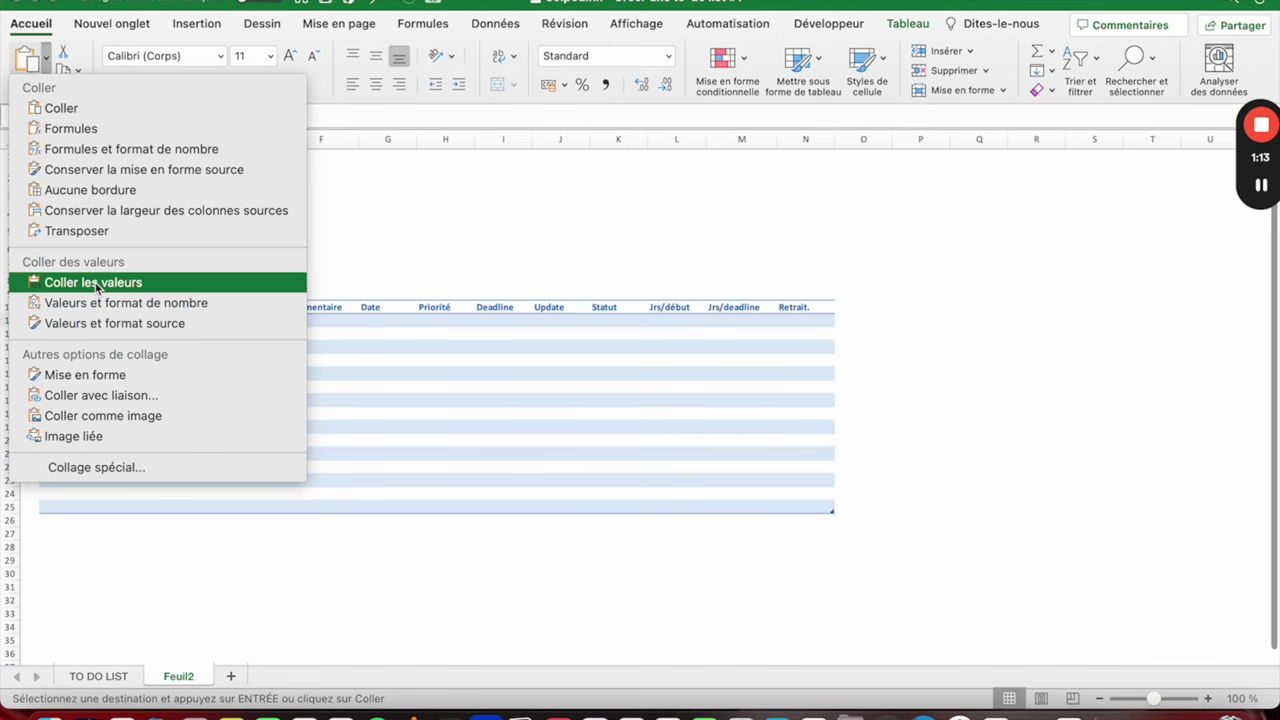
pyautogui.click(97, 285)
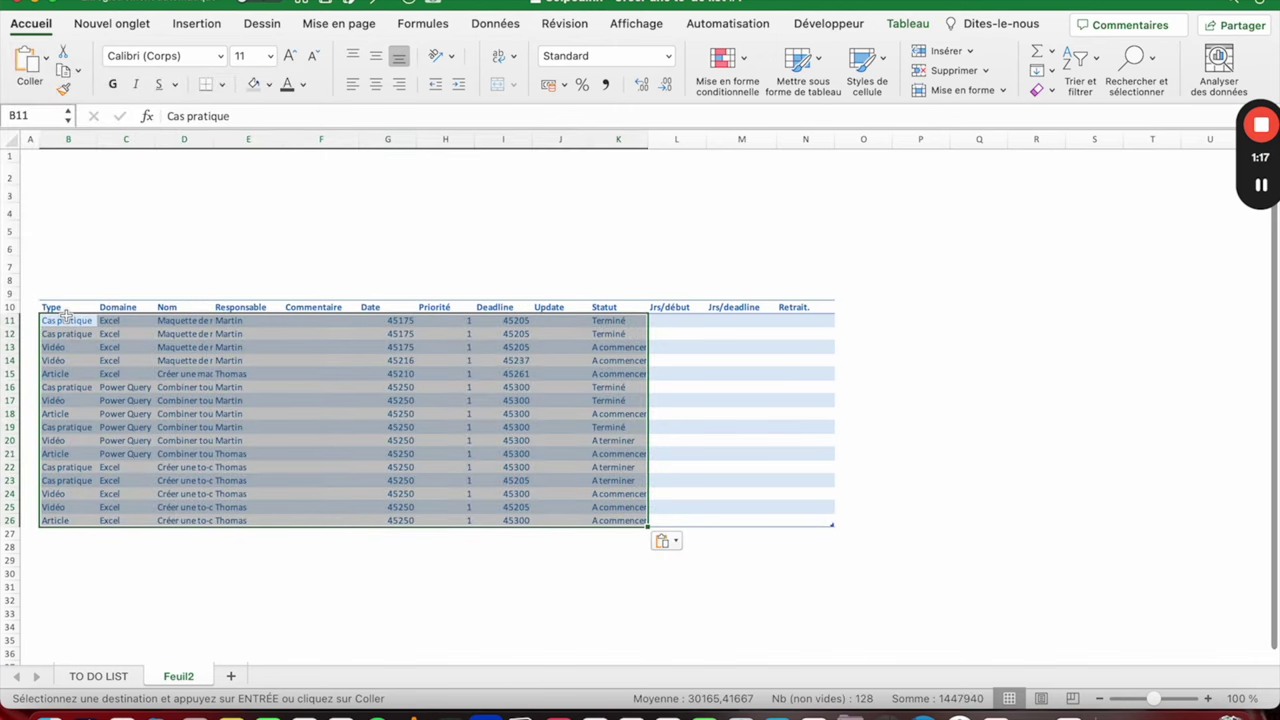
pyautogui.click(303, 84)
pyautogui.click(311, 201)
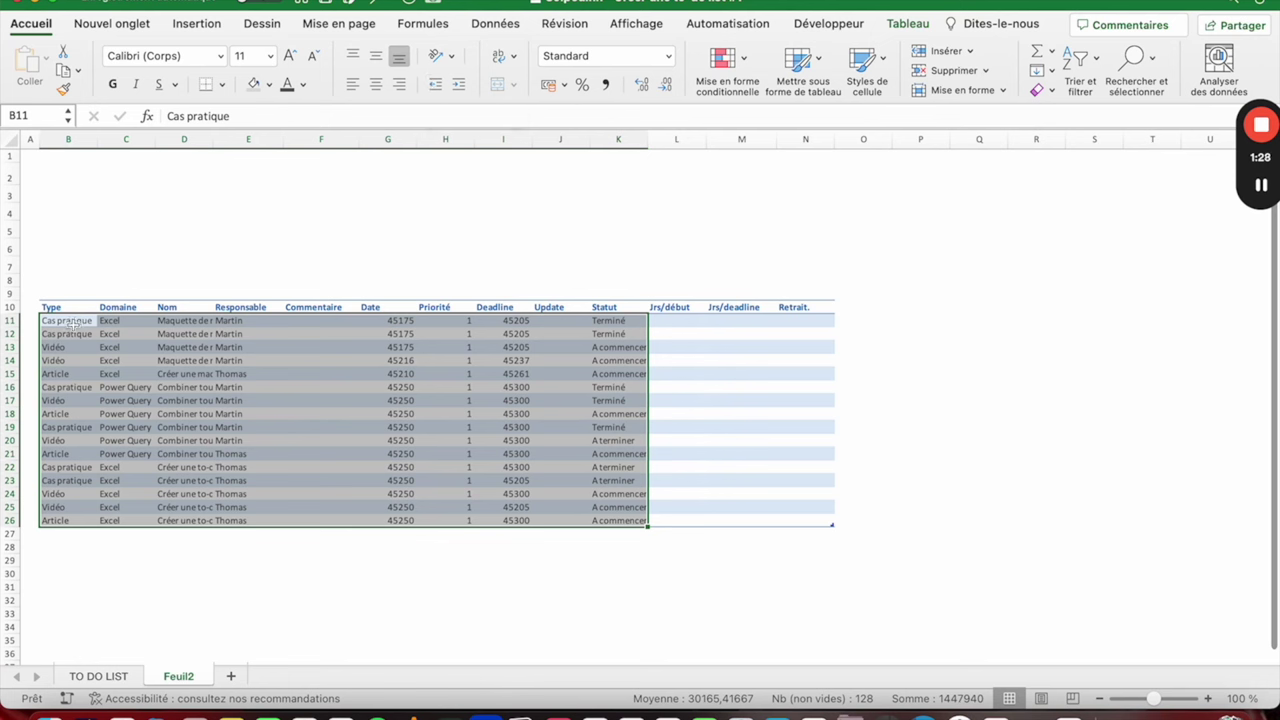
# Step: Increase the indent of B11:K26, cancelling an accidental 'slf' entry in B11
pyautogui.click(460, 88)
pyautogui.click(243, 410)
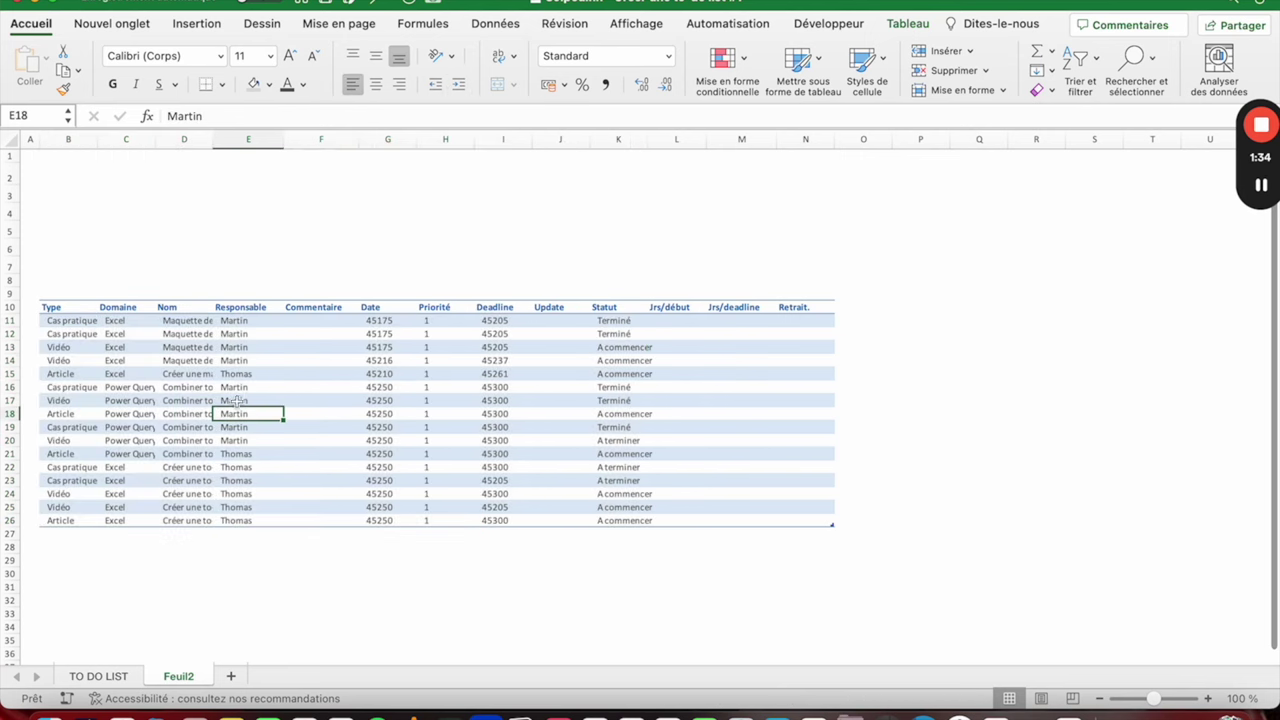
pyautogui.moveTo(675, 321); pyautogui.dragTo(802, 515)
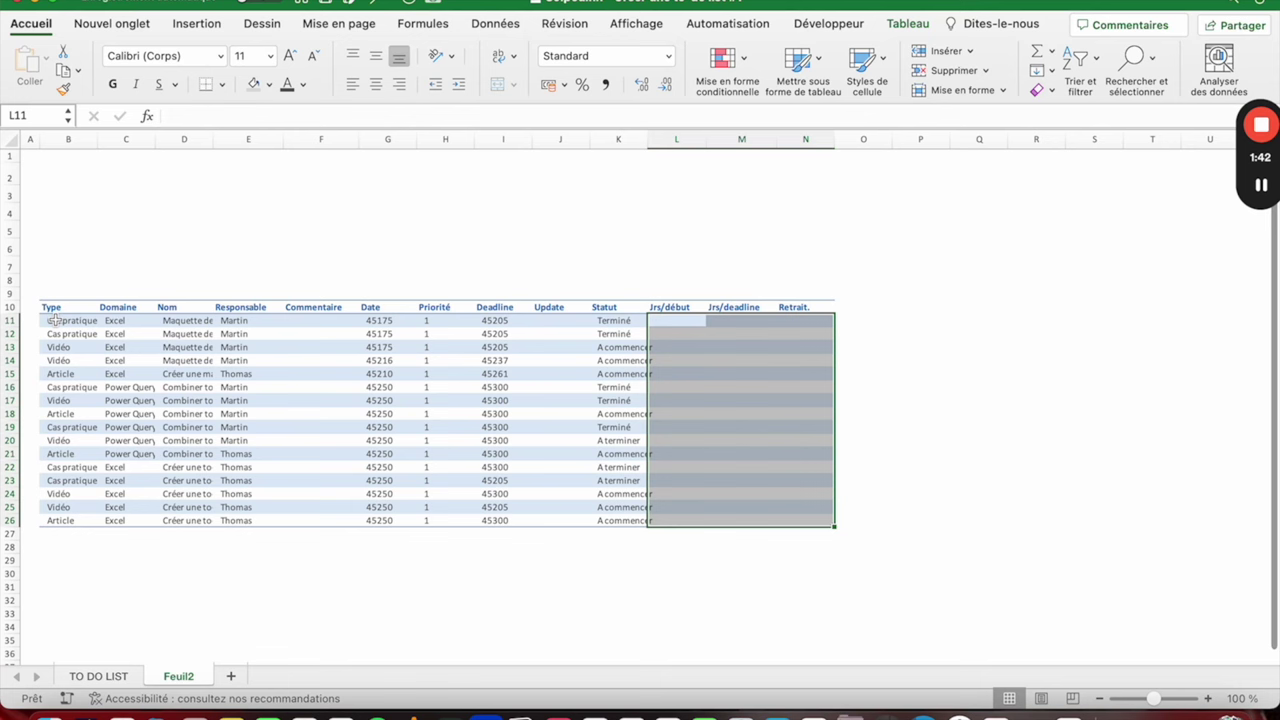
pyautogui.moveTo(55, 320); pyautogui.dragTo(638, 515)
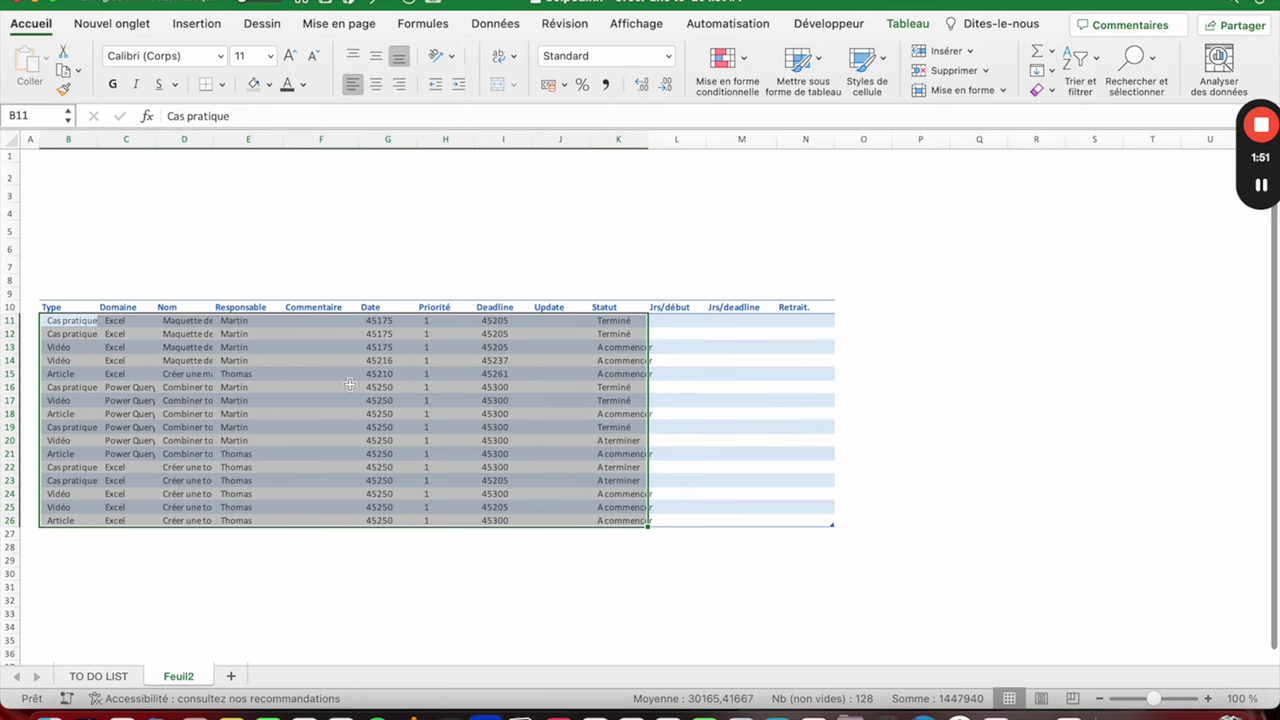
pyautogui.click(52, 320)
pyautogui.write('slf')
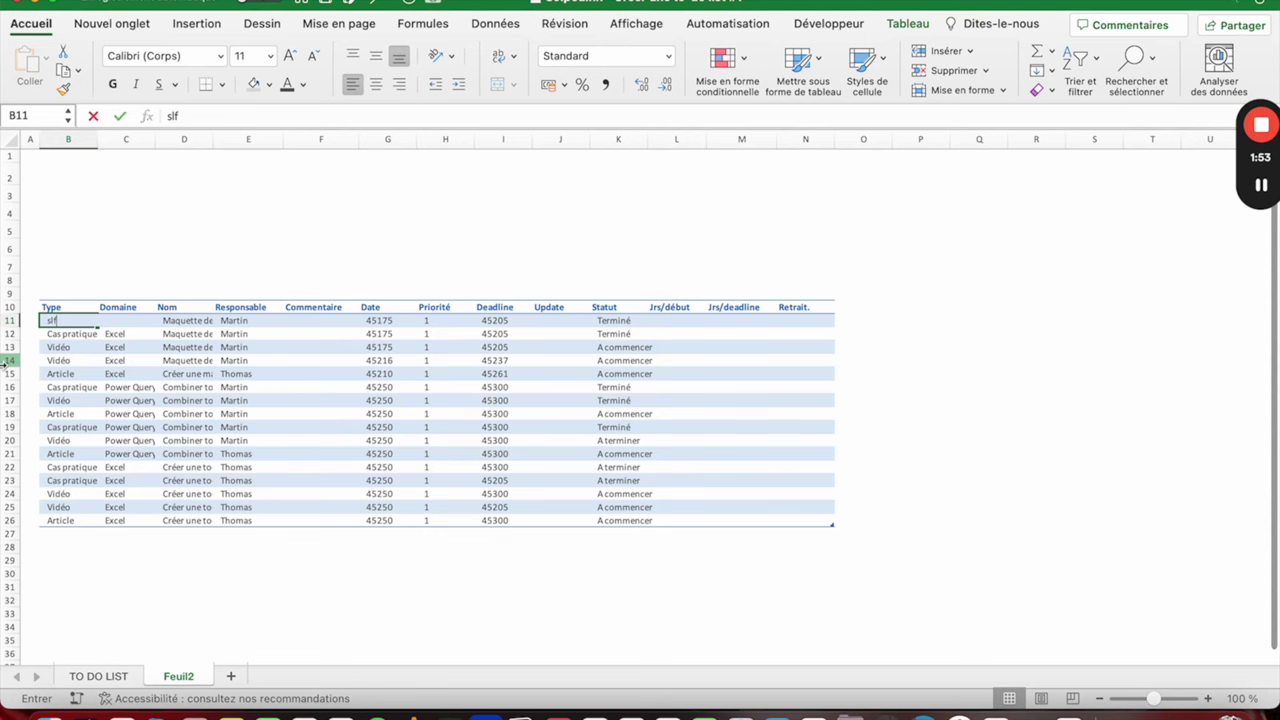
pyautogui.press('Escape')
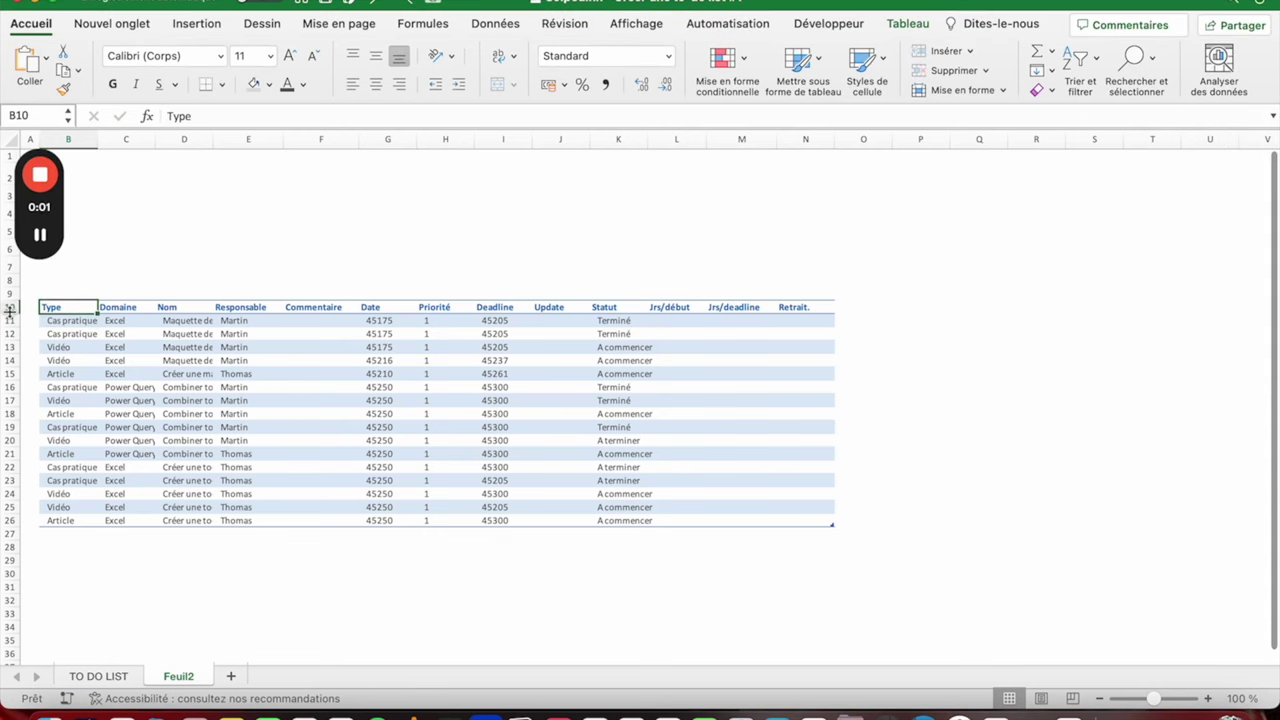
# Step: Make header row 10 taller and centre its labels horizontally and vertically
pyautogui.moveTo(10, 312)
pyautogui.mouseDown()
pyautogui.moveTo(10, 325)
pyautogui.moveTo(805, 320)
pyautogui.mouseUp()
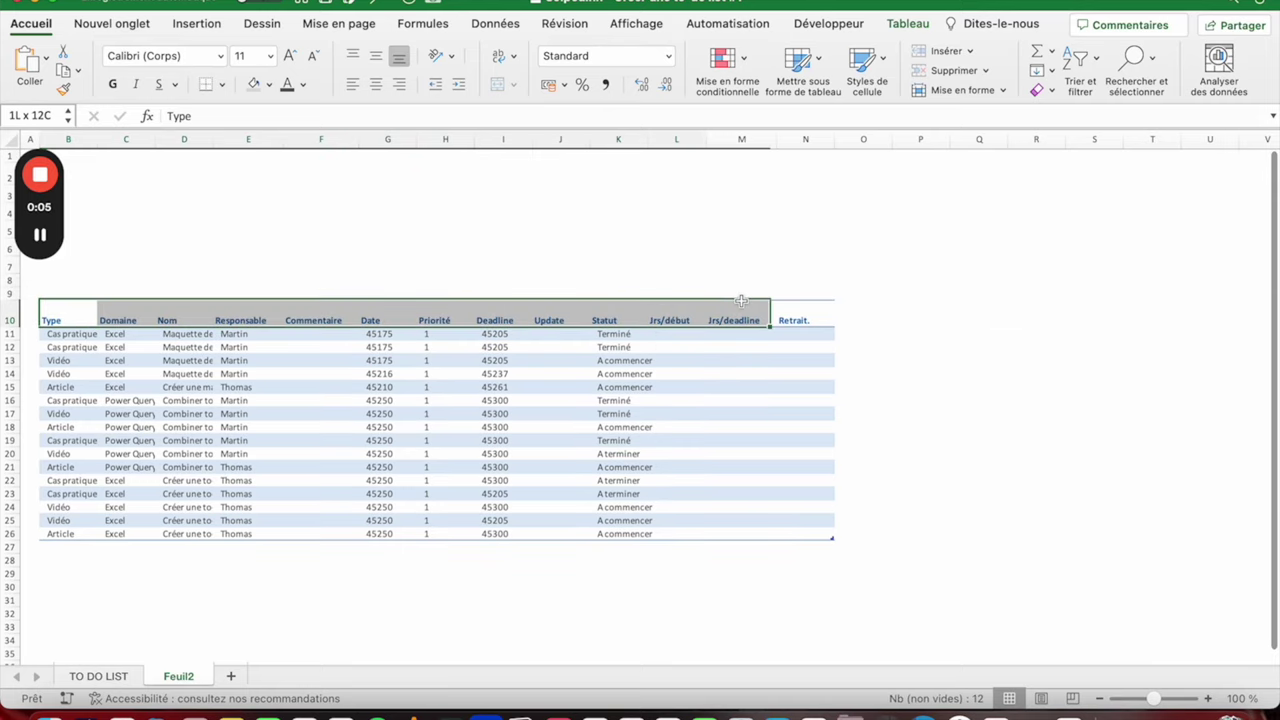
pyautogui.click(375, 84)
pyautogui.click(377, 58)
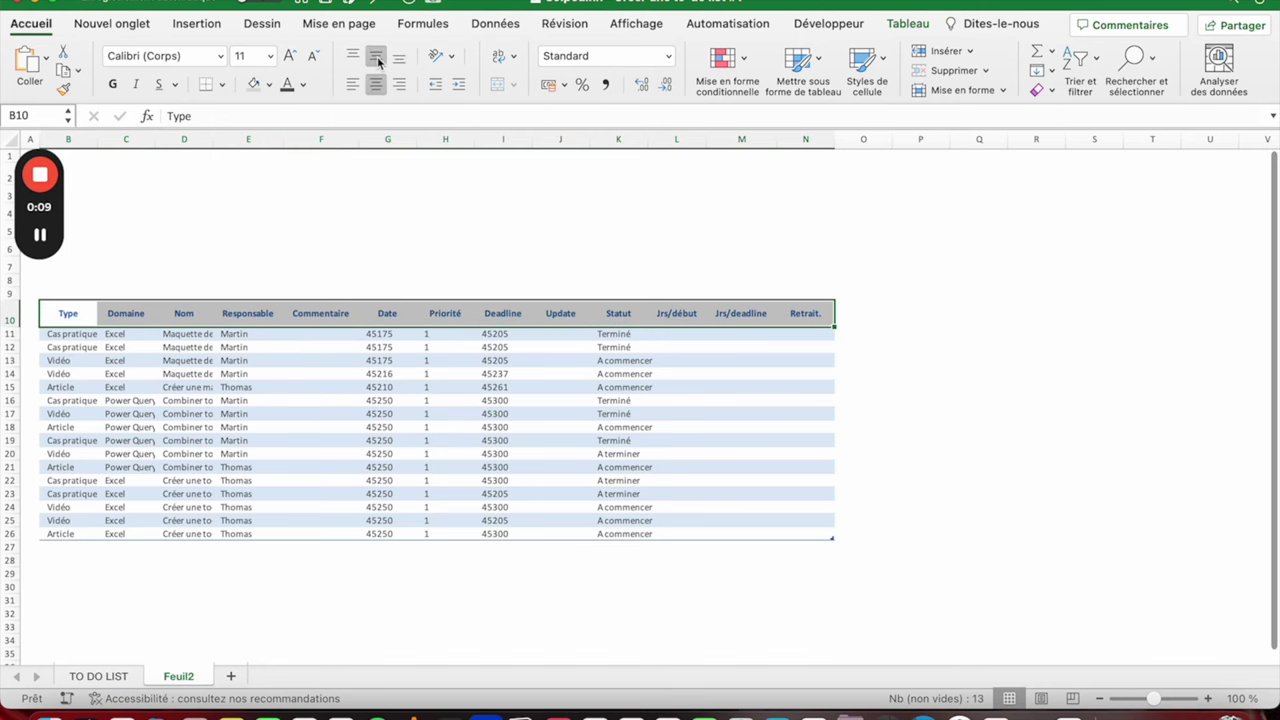
# Step: Compare with the original TO DO LIST header cells Type through Date
pyautogui.click(98, 676)
pyautogui.click(91, 347)
pyautogui.click(200, 348)
pyautogui.click(296, 348)
pyautogui.click(410, 348)
pyautogui.click(598, 347)
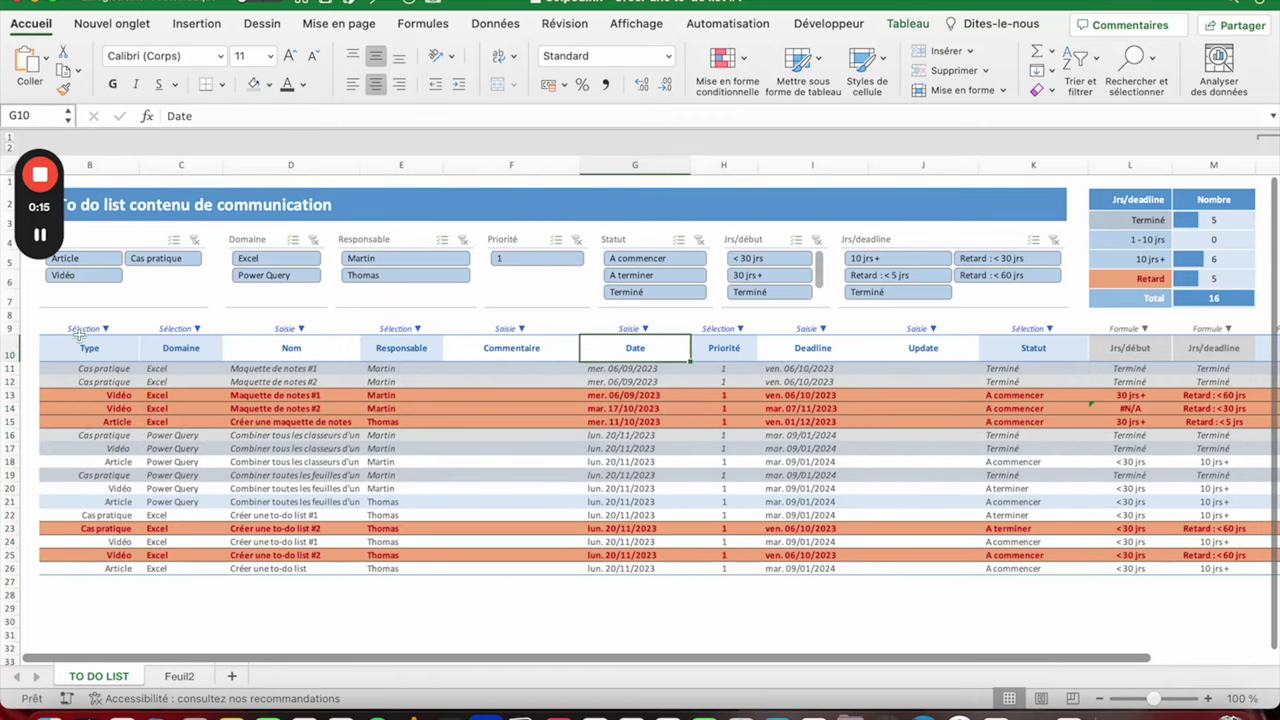
pyautogui.moveTo(88, 331); pyautogui.dragTo(718, 333)
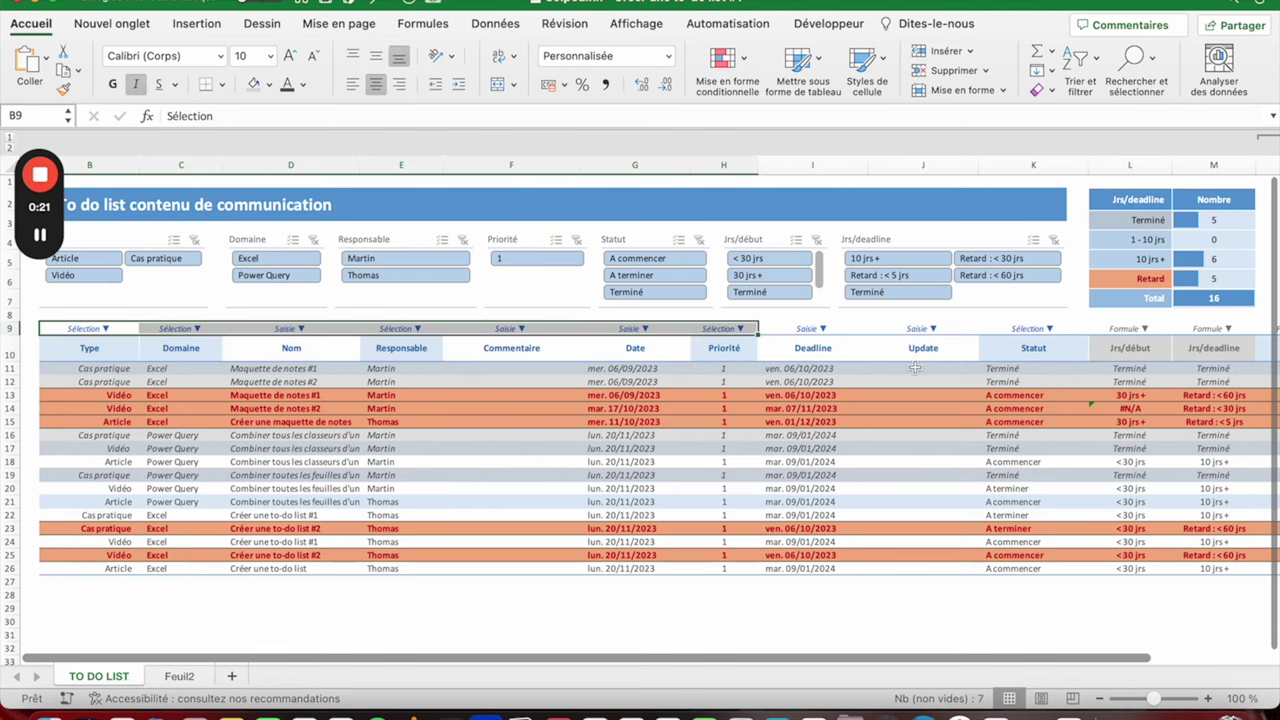
pyautogui.hscroll(2, 915, 368)
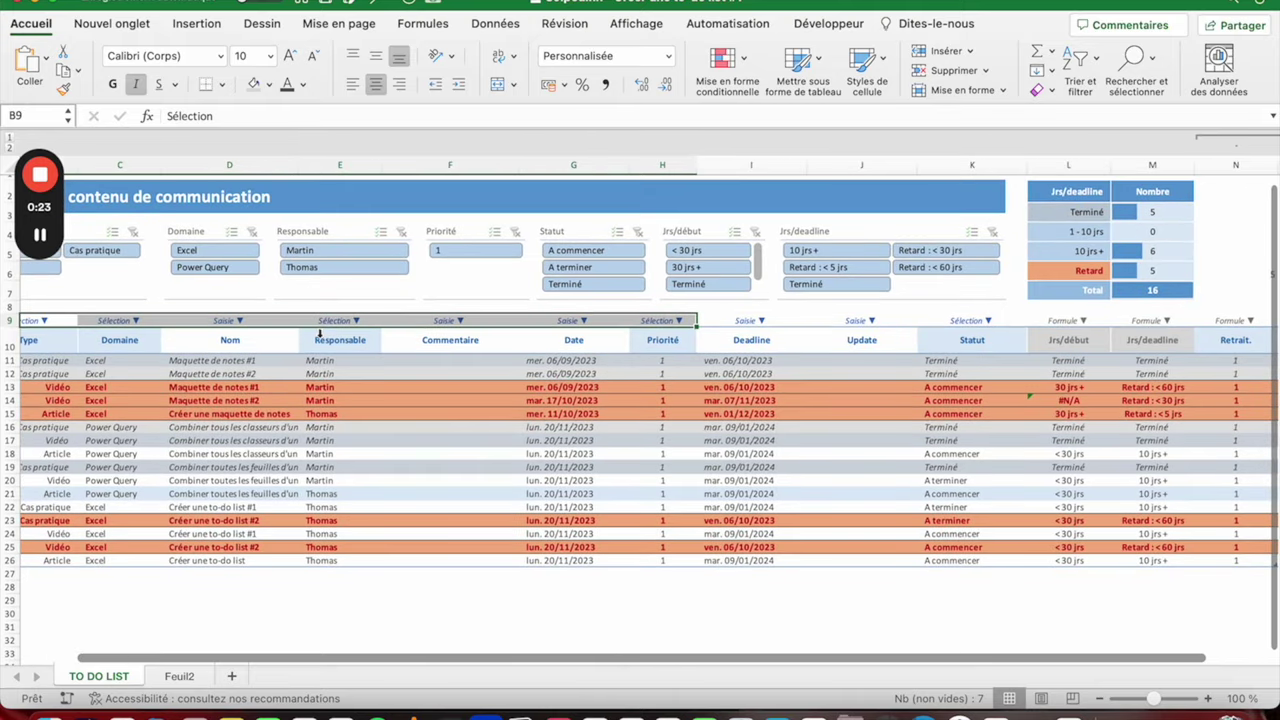
pyautogui.click(320, 335)
pyautogui.click(179, 676)
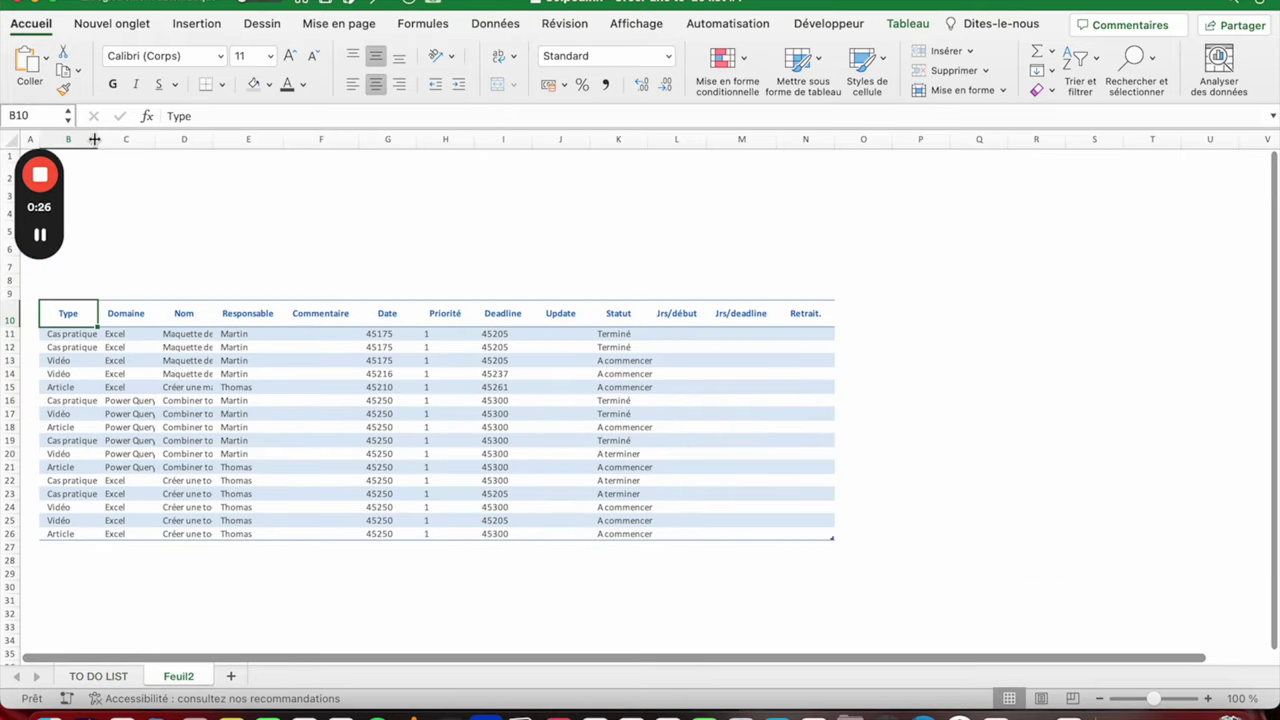
# Step: Widen column B to 17,83, then select columns C through N
pyautogui.moveTo(96, 139); pyautogui.dragTo(138, 140)
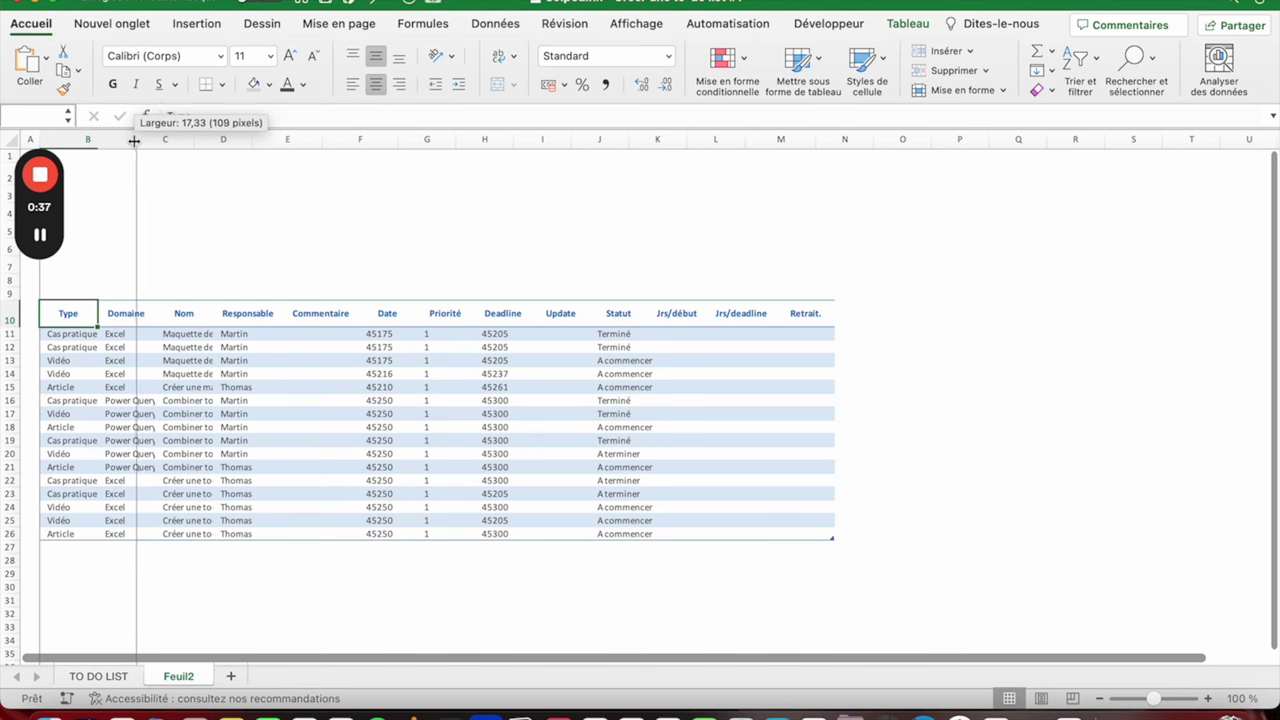
pyautogui.moveTo(138, 140); pyautogui.dragTo(137, 140)
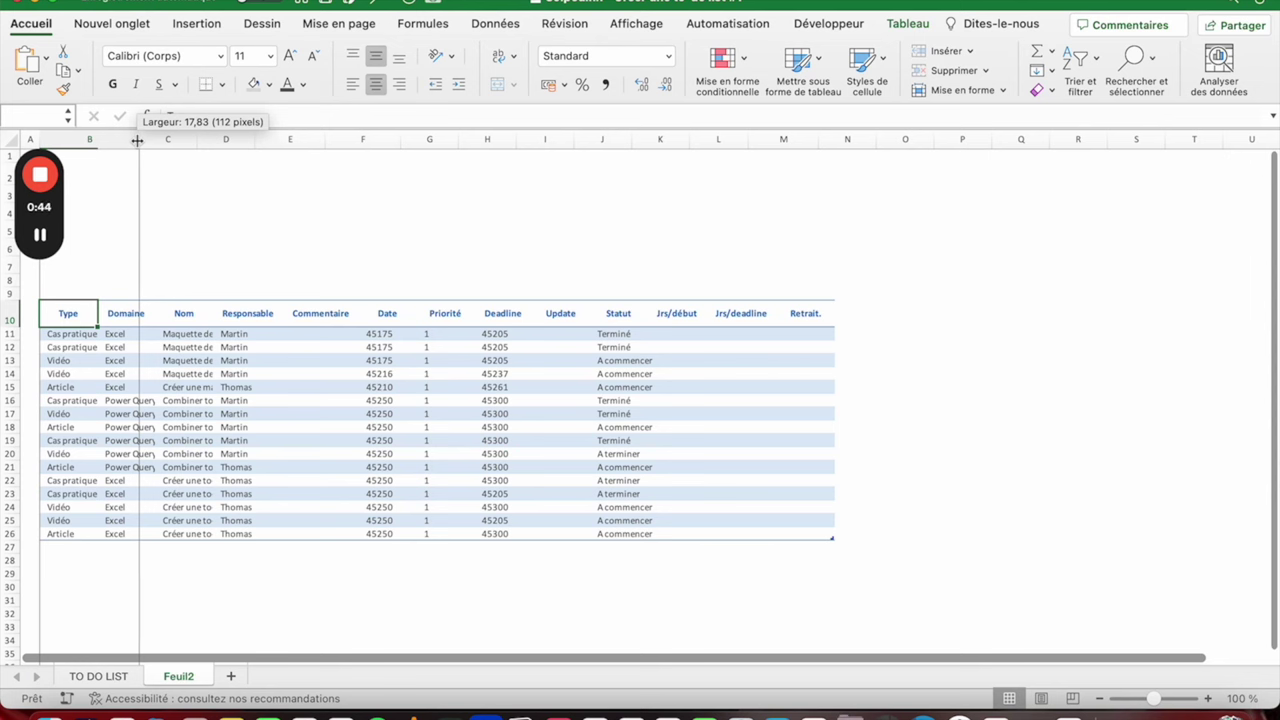
pyautogui.moveTo(137, 140); pyautogui.dragTo(137, 140)
pyautogui.click(167, 139)
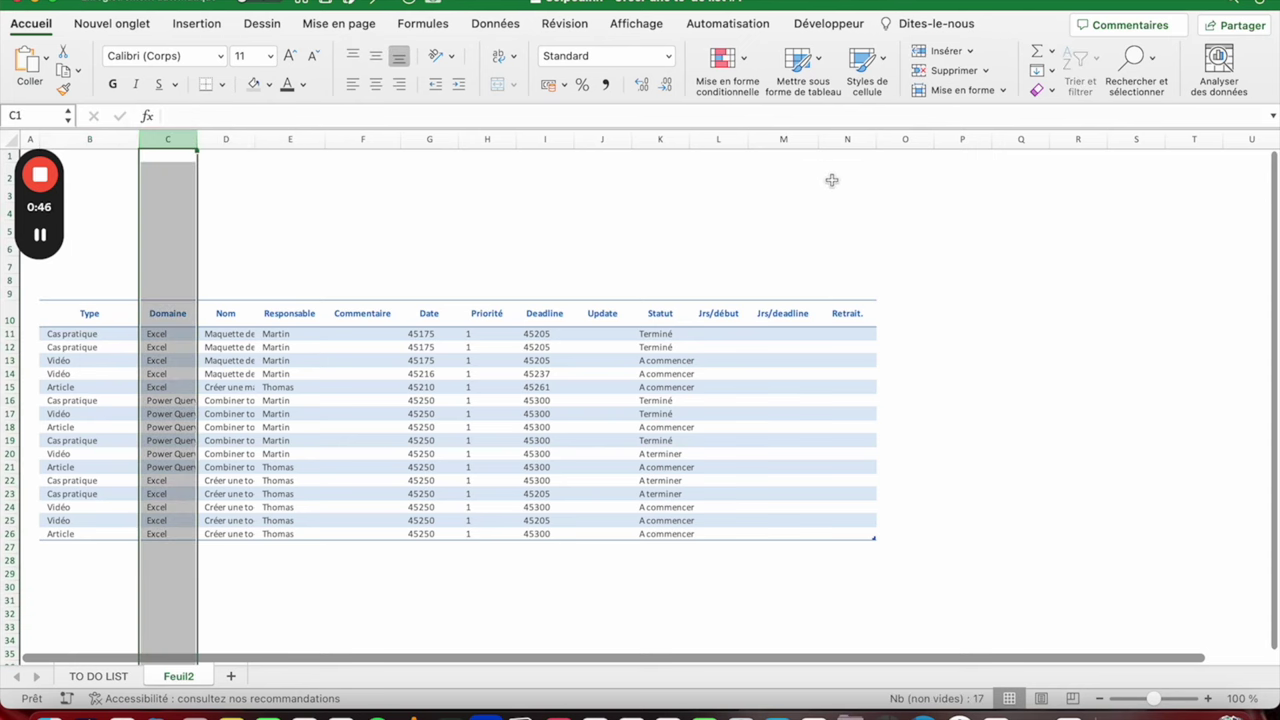
pyautogui.moveTo(830, 189); pyautogui.dragTo(833, 149)
# Step: Set columns C–N to a width of 14,83
pyautogui.rightClick(833, 149)
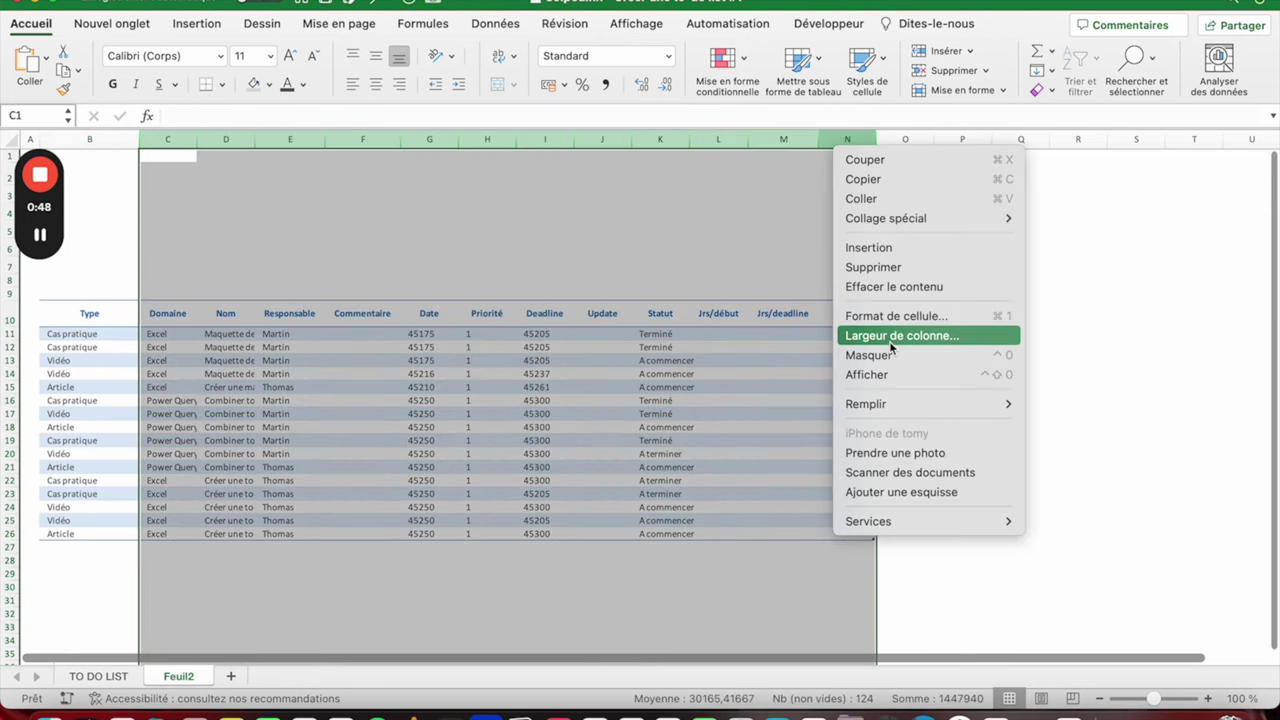
pyautogui.click(890, 343)
pyautogui.write('14,83')
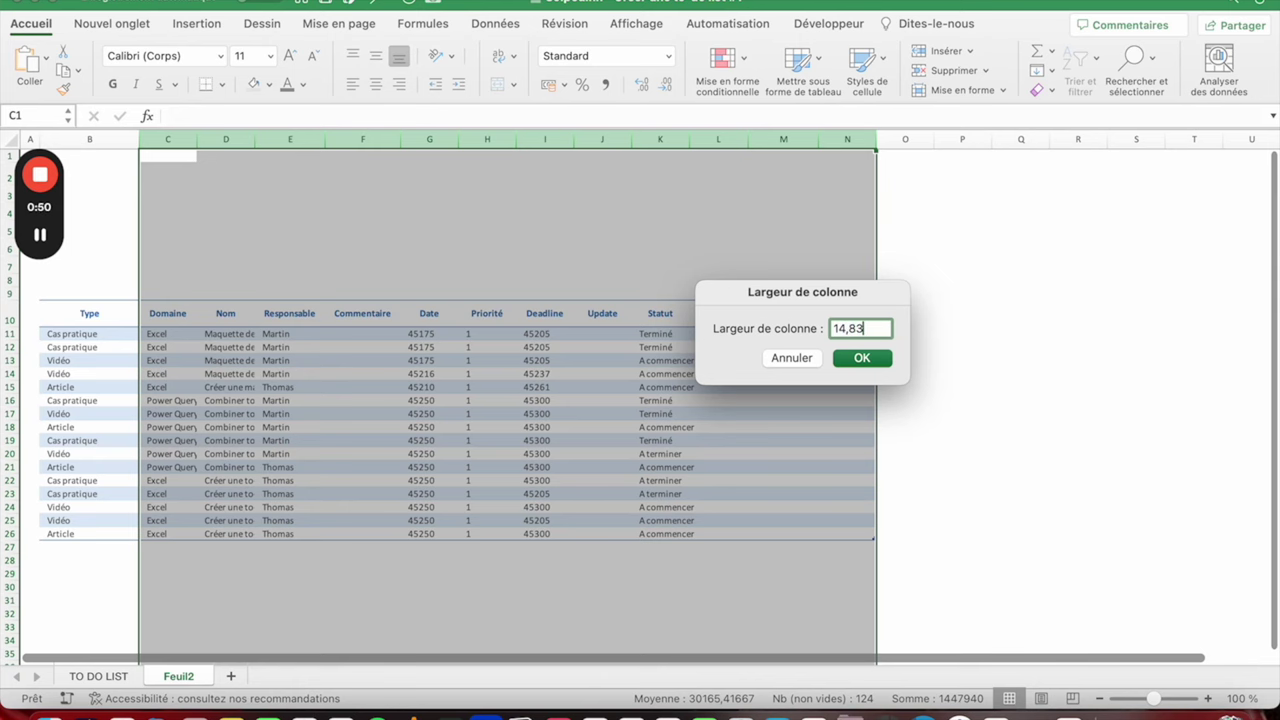
pyautogui.press('Return')
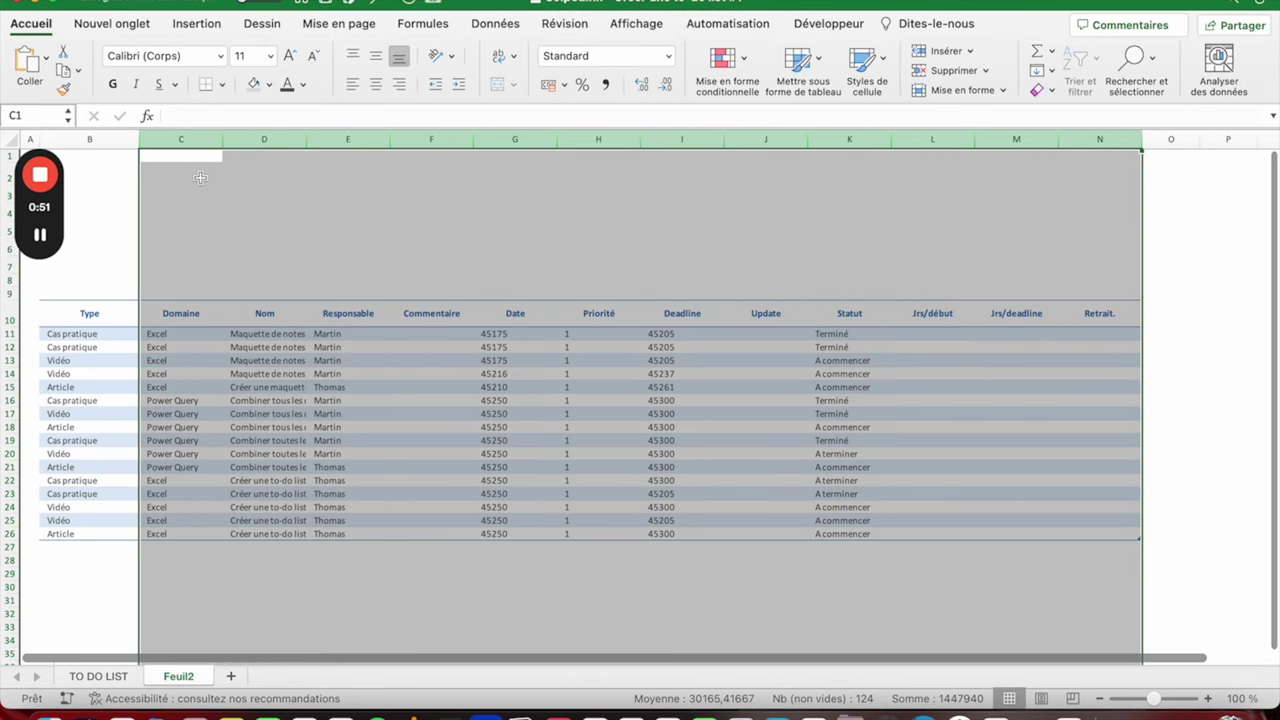
pyautogui.click(200, 178)
# Step: Widen Nom, Commentaire and Deadline, and fine-tune the Date and Priorité widths
pyautogui.click(295, 139)
pyautogui.moveTo(301, 140); pyautogui.dragTo(355, 142)
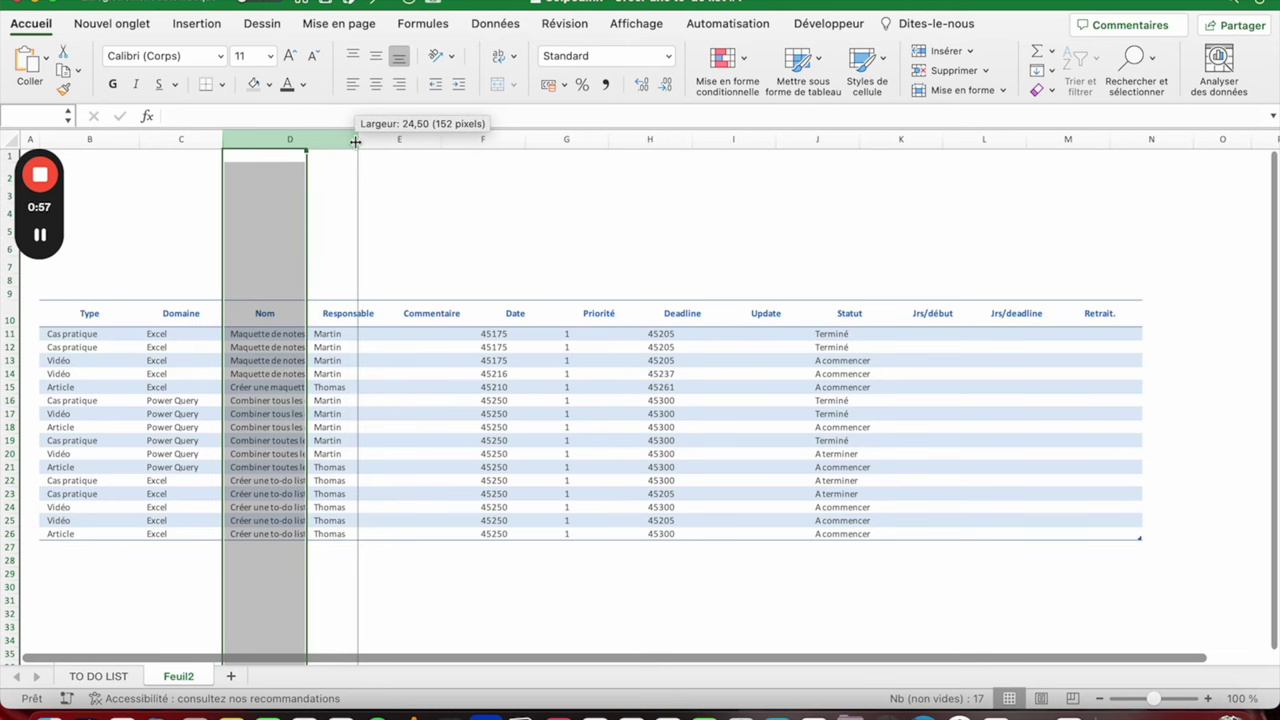
pyautogui.moveTo(355, 142); pyautogui.dragTo(360, 142)
pyautogui.moveTo(526, 141)
pyautogui.mouseDown()
pyautogui.moveTo(594, 142)
pyautogui.moveTo(577, 142)
pyautogui.mouseUp()
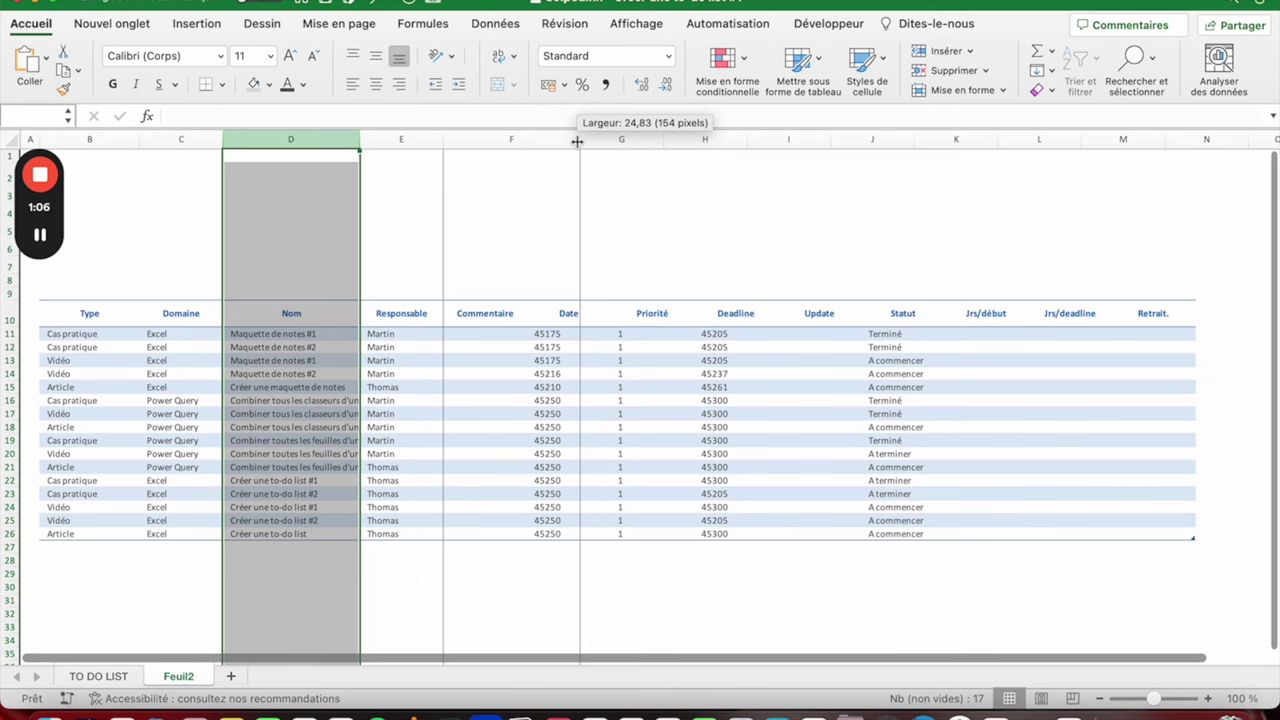
pyautogui.moveTo(577, 142); pyautogui.dragTo(577, 142)
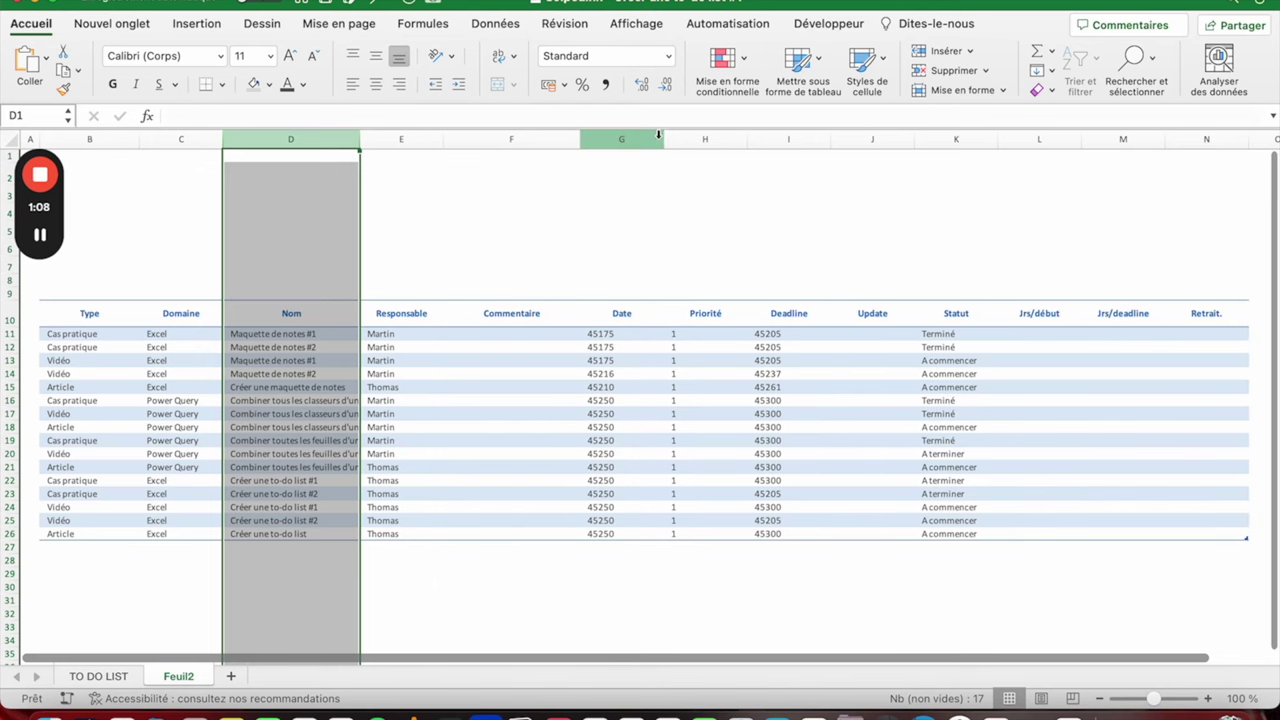
pyautogui.moveTo(662, 139); pyautogui.dragTo(708, 139)
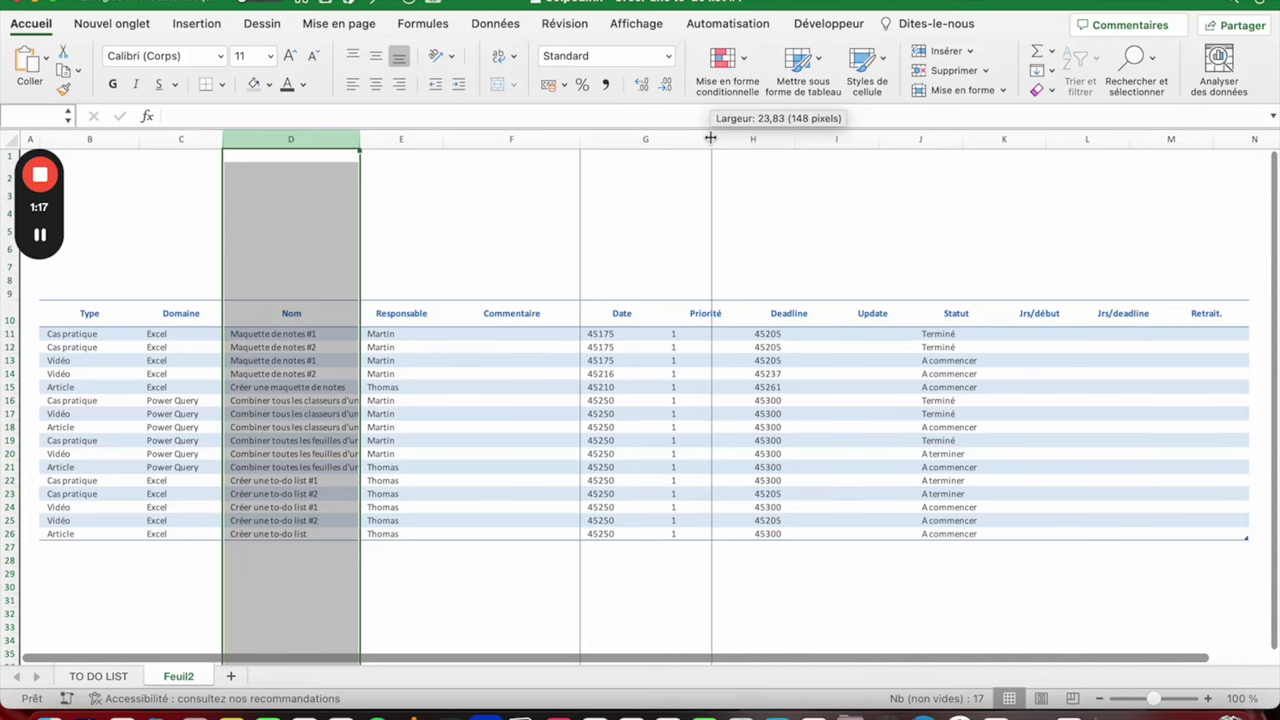
pyautogui.moveTo(708, 139); pyautogui.dragTo(690, 139)
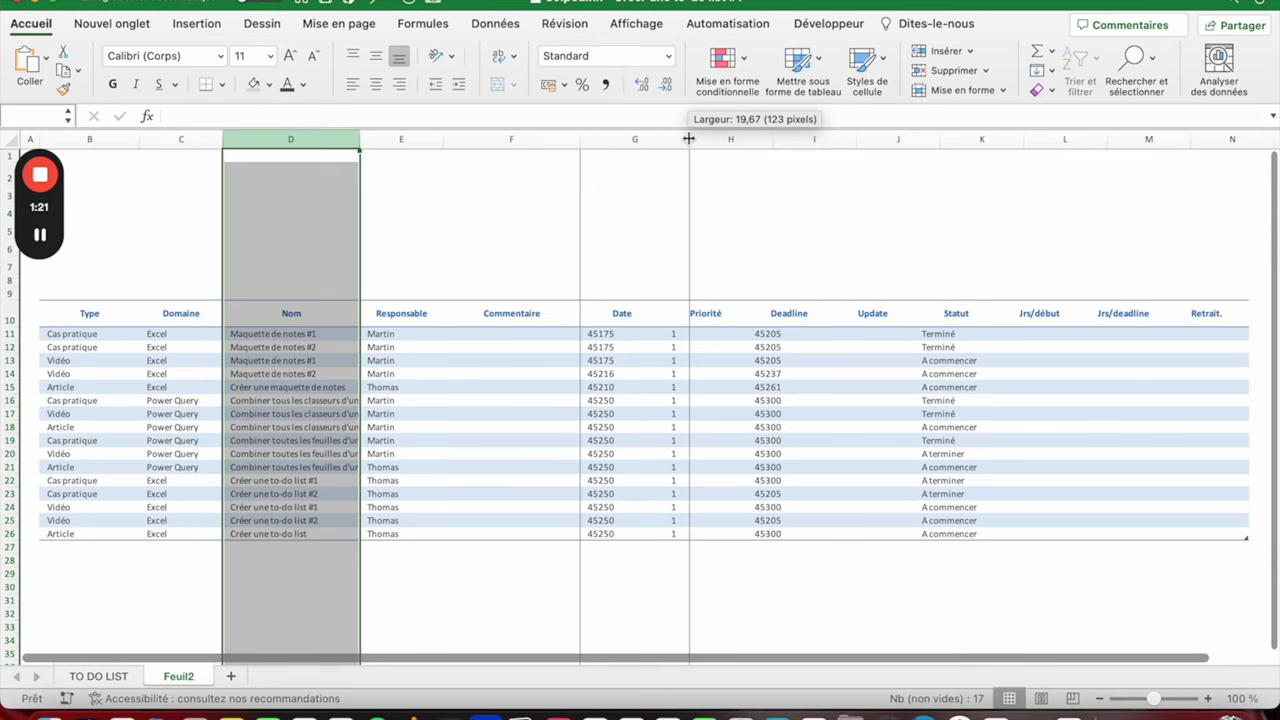
pyautogui.moveTo(690, 139); pyautogui.dragTo(689, 139)
pyautogui.moveTo(857, 139); pyautogui.dragTo(882, 140)
pyautogui.moveTo(771, 139); pyautogui.dragTo(757, 139)
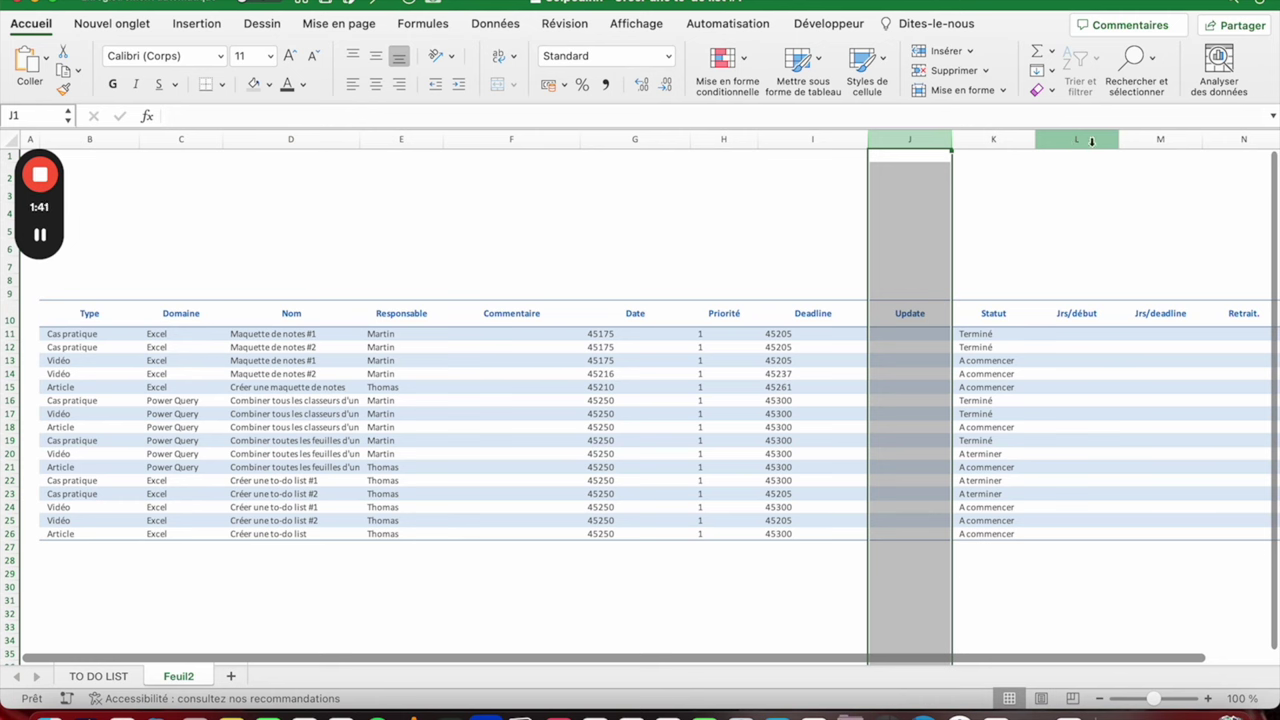
# Step: Set the Update, Statut and Jrs/début columns to width 19, then adjust column L
pyautogui.keyDown('shift'); pyautogui.click(1091, 141); pyautogui.keyUp('shift')
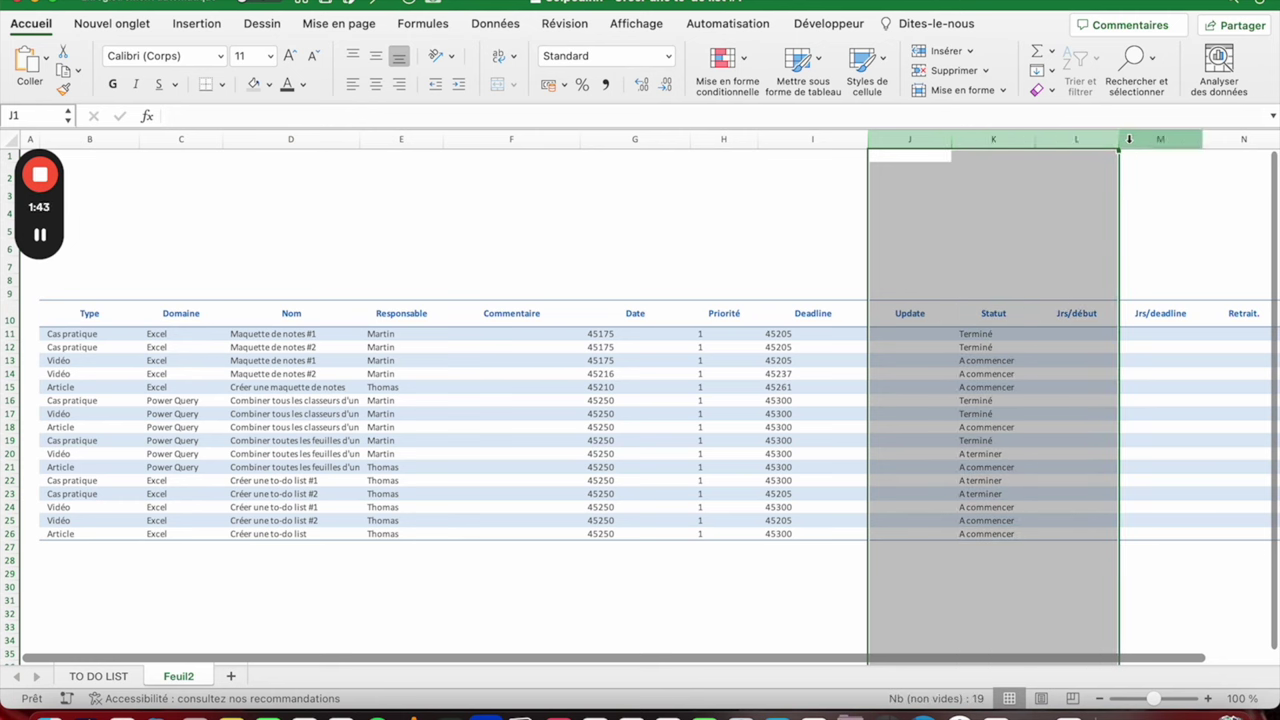
pyautogui.rightClick(1058, 135)
pyautogui.click(1106, 336)
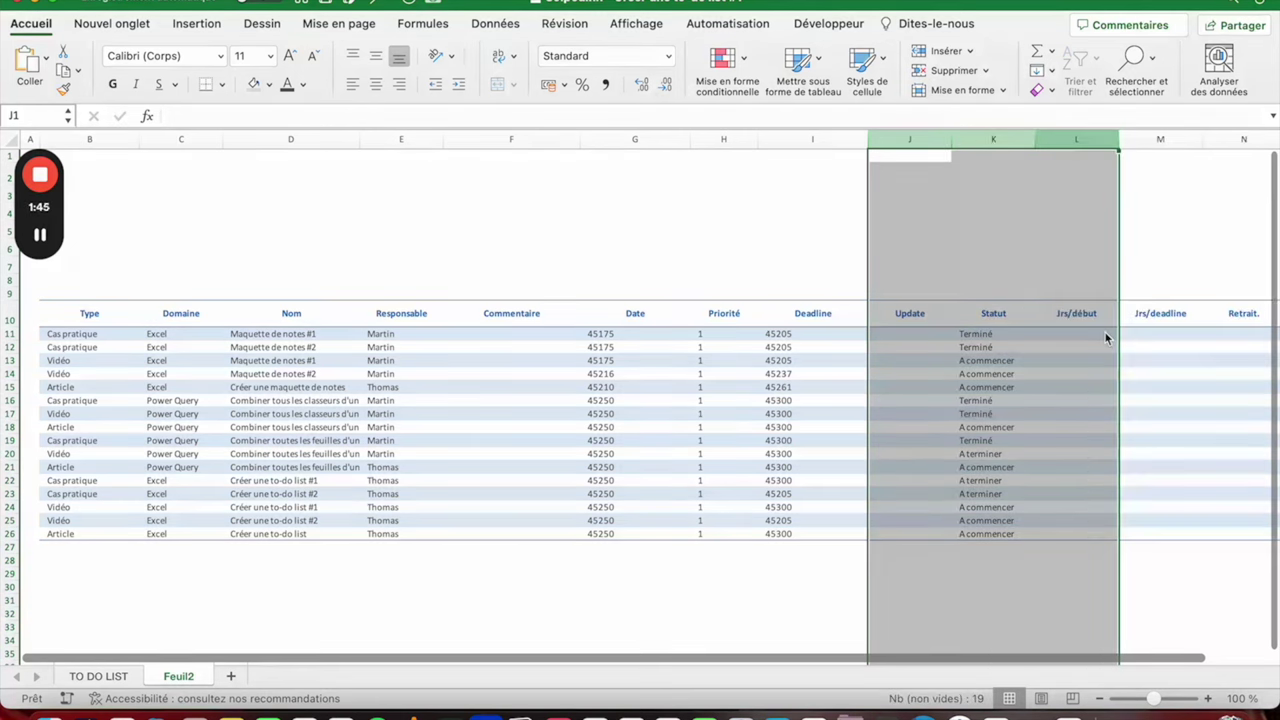
pyautogui.write('19,83')
pyautogui.press('Return')
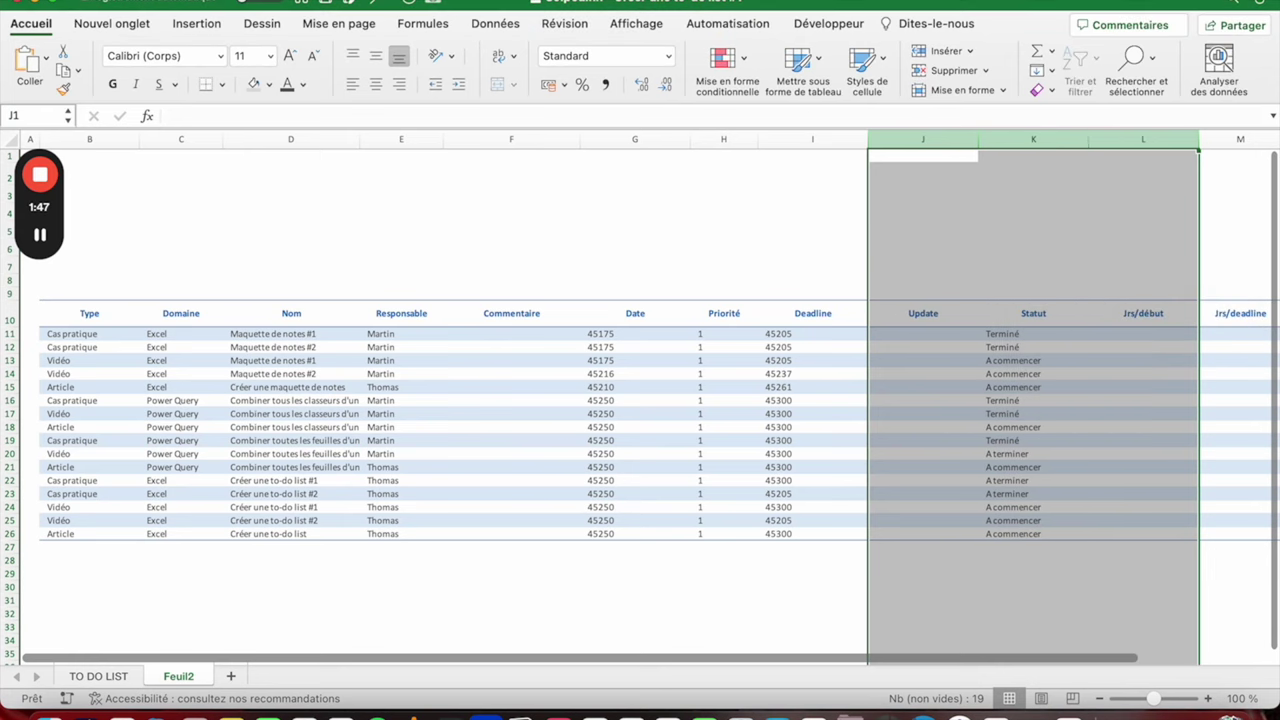
pyautogui.hscroll(3, 1155, 258)
pyautogui.moveTo(1030, 140); pyautogui.dragTo(1110, 140)
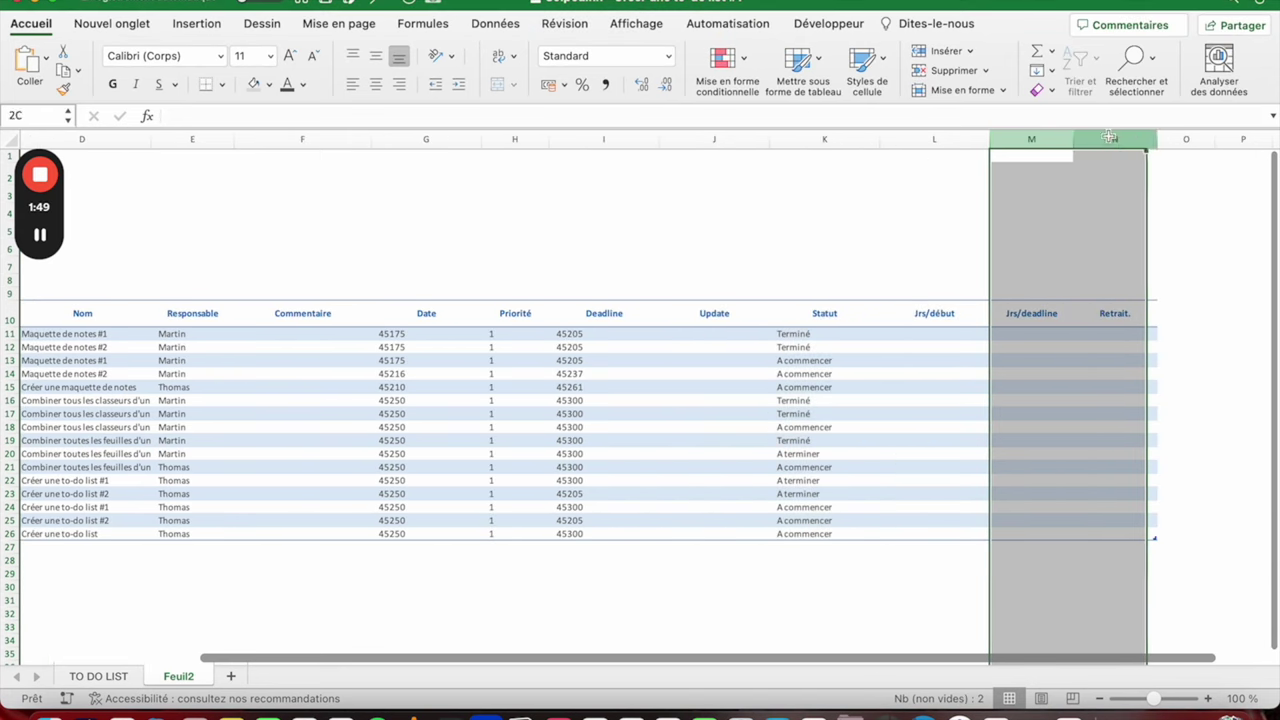
pyautogui.rightClick(1110, 142)
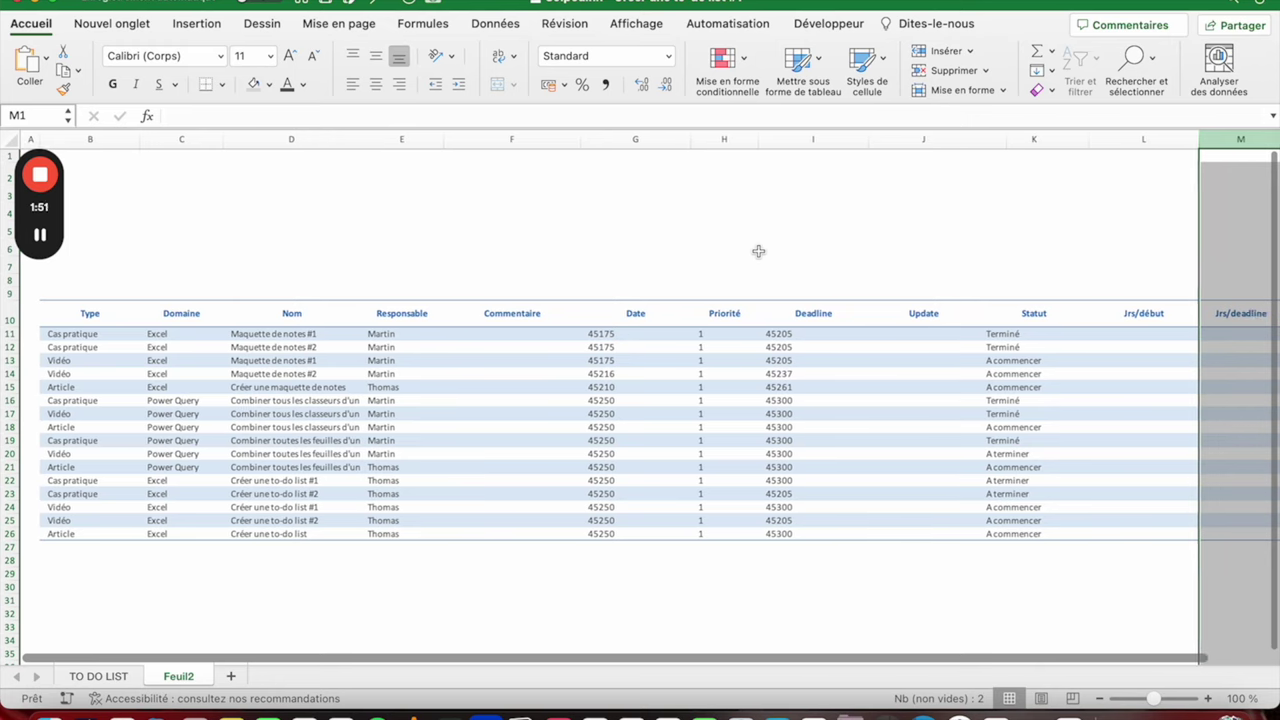
pyautogui.moveTo(1194, 142); pyautogui.dragTo(1168, 142)
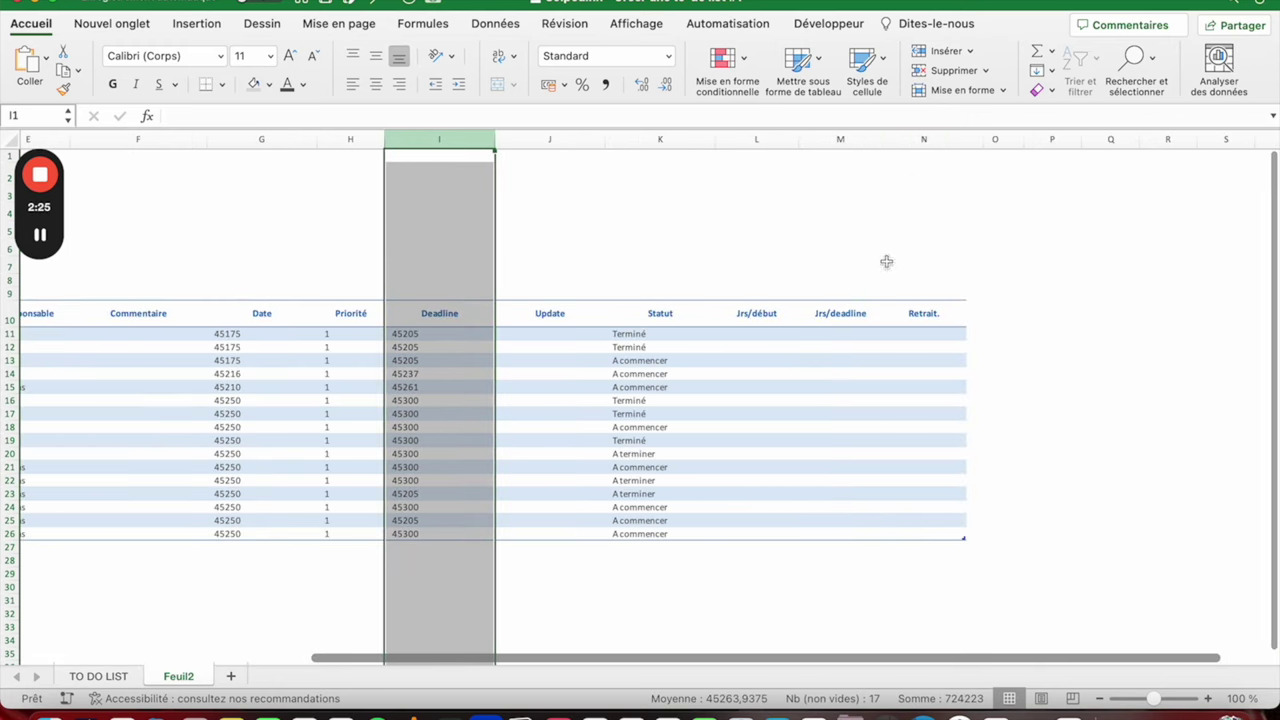
pyautogui.hscroll(-2, 967, 267)
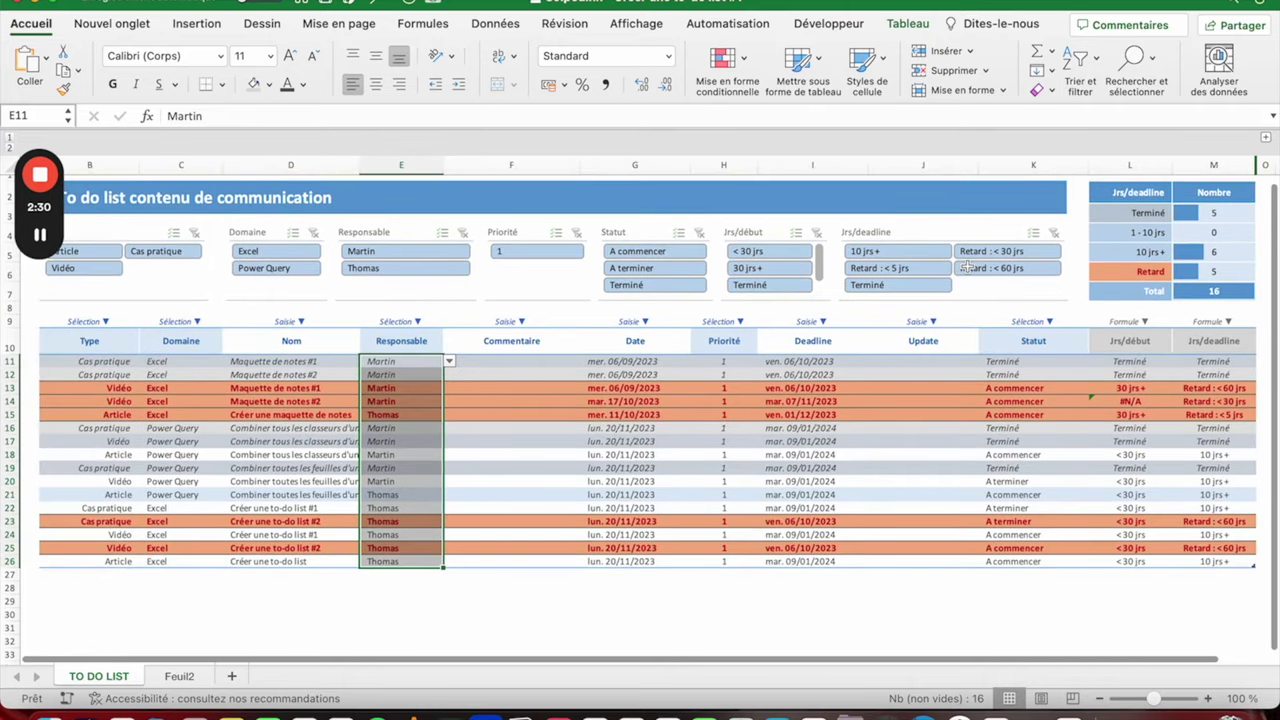
pyautogui.click(179, 676)
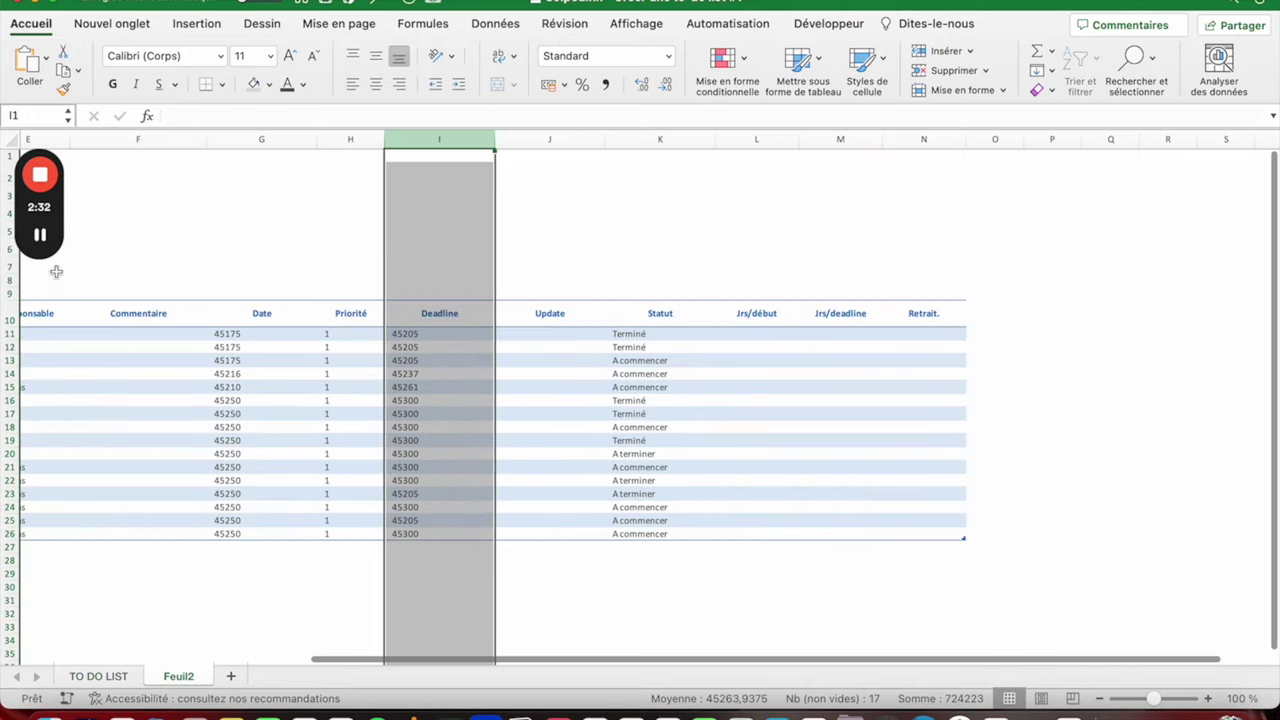
pyautogui.hscroll(1, 989, 225)
pyautogui.hscroll(3, 1200, 170)
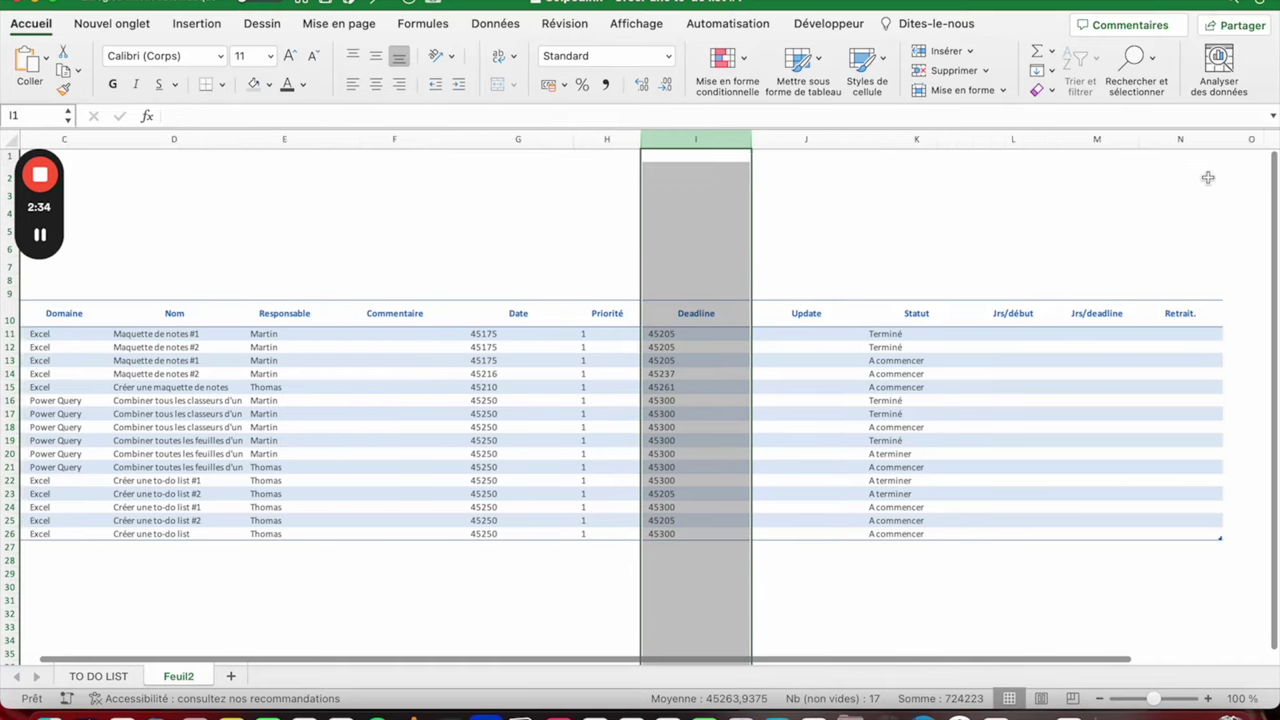
pyautogui.hscroll(-3, 1094, 191)
pyautogui.hscroll(2, 200, 280)
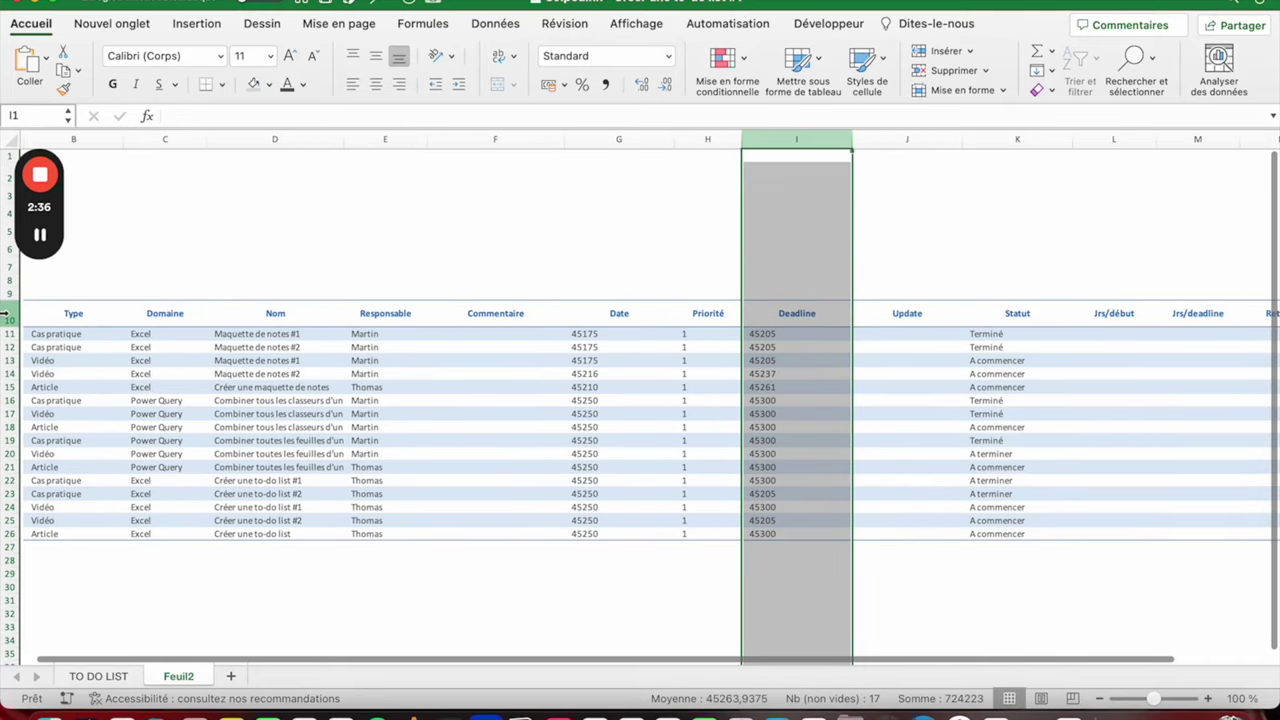
pyautogui.hscroll(-2, 90, 320)
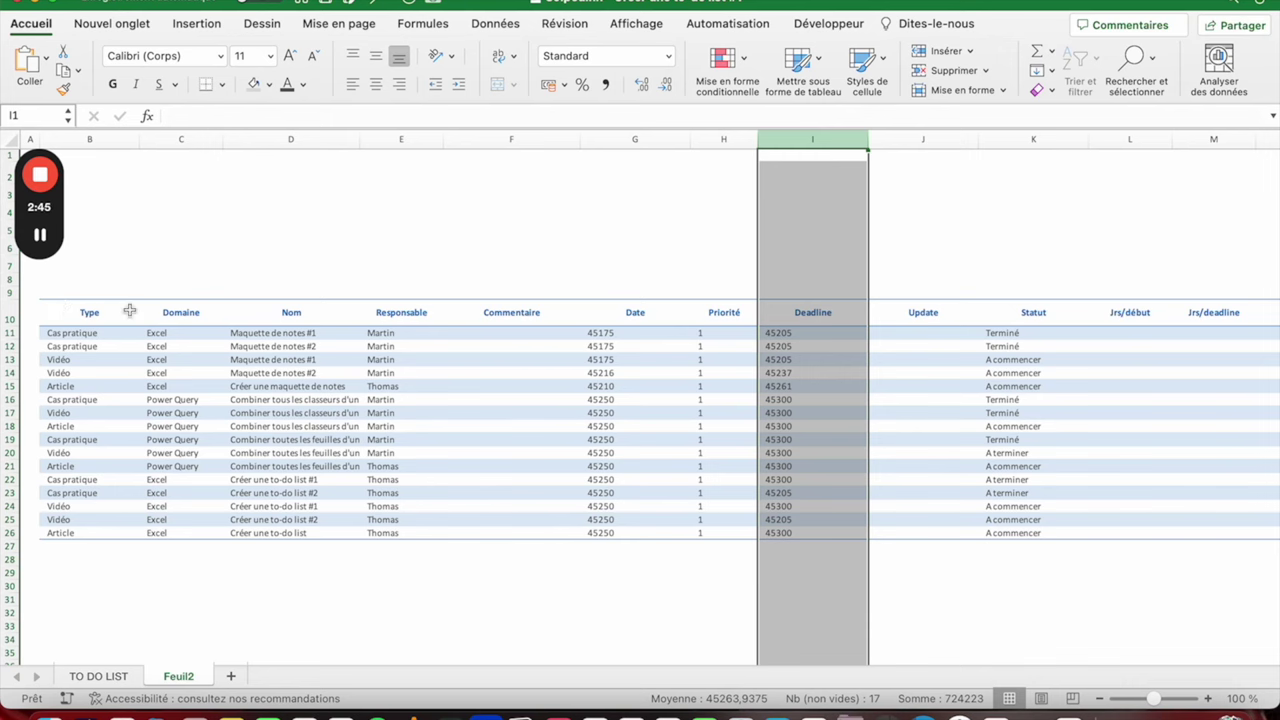
pyautogui.click(98, 676)
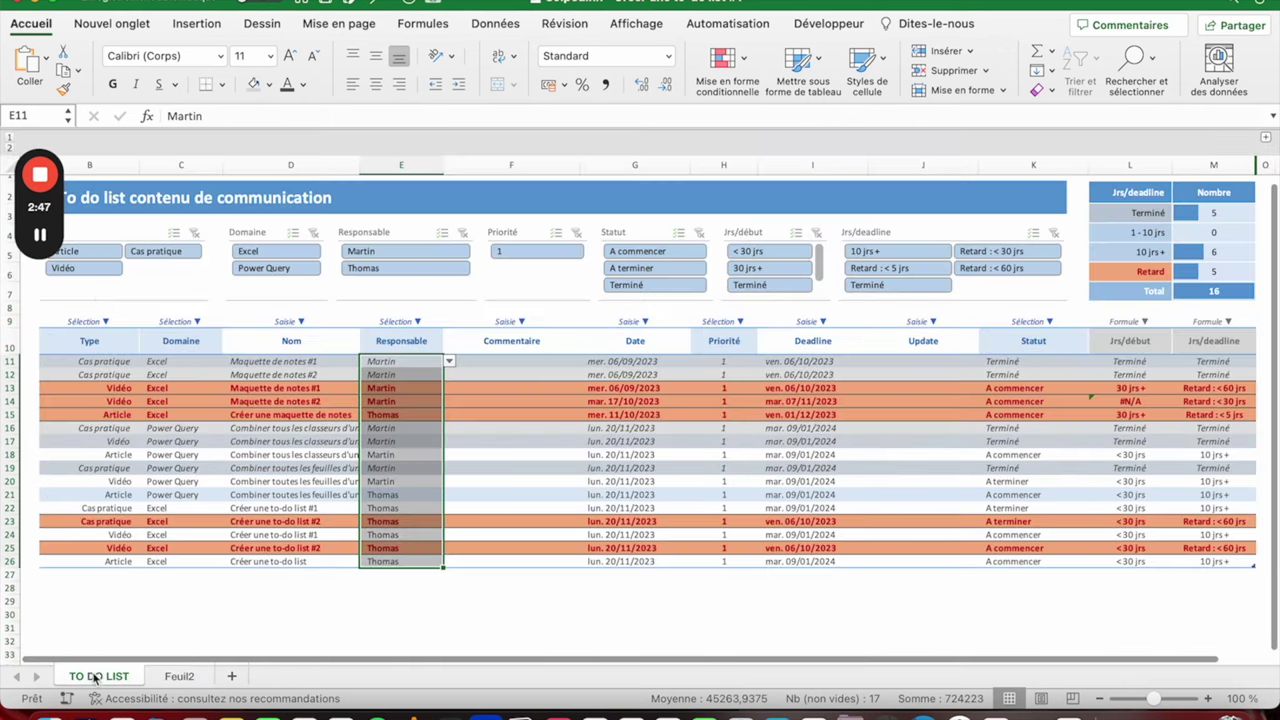
pyautogui.moveTo(76, 318); pyautogui.dragTo(1211, 320)
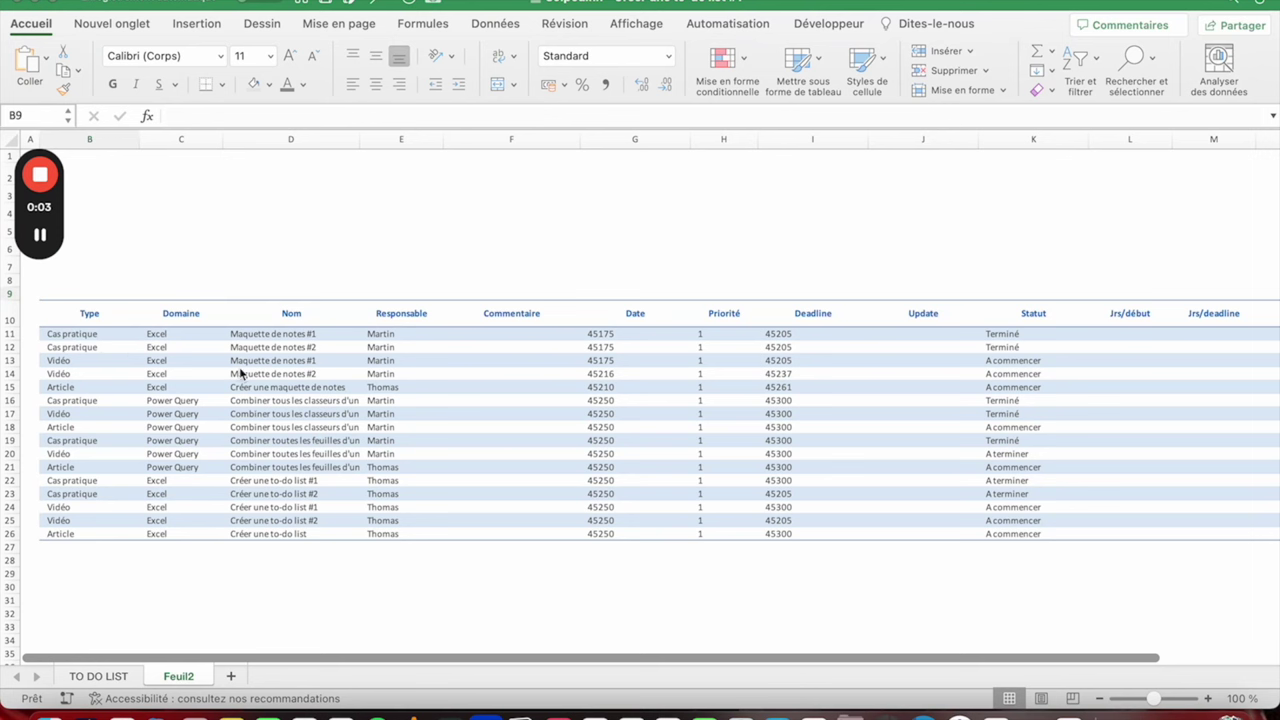
pyautogui.click(262, 336)
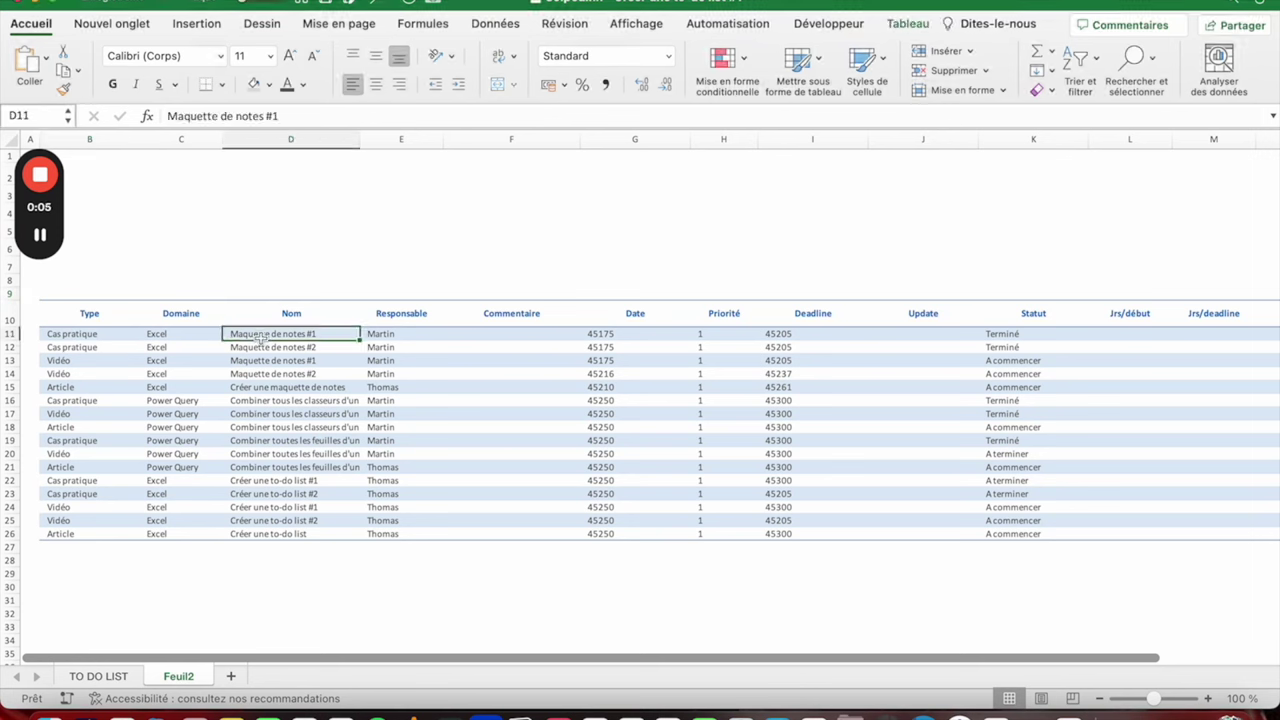
pyautogui.moveTo(262, 336); pyautogui.dragTo(268, 533)
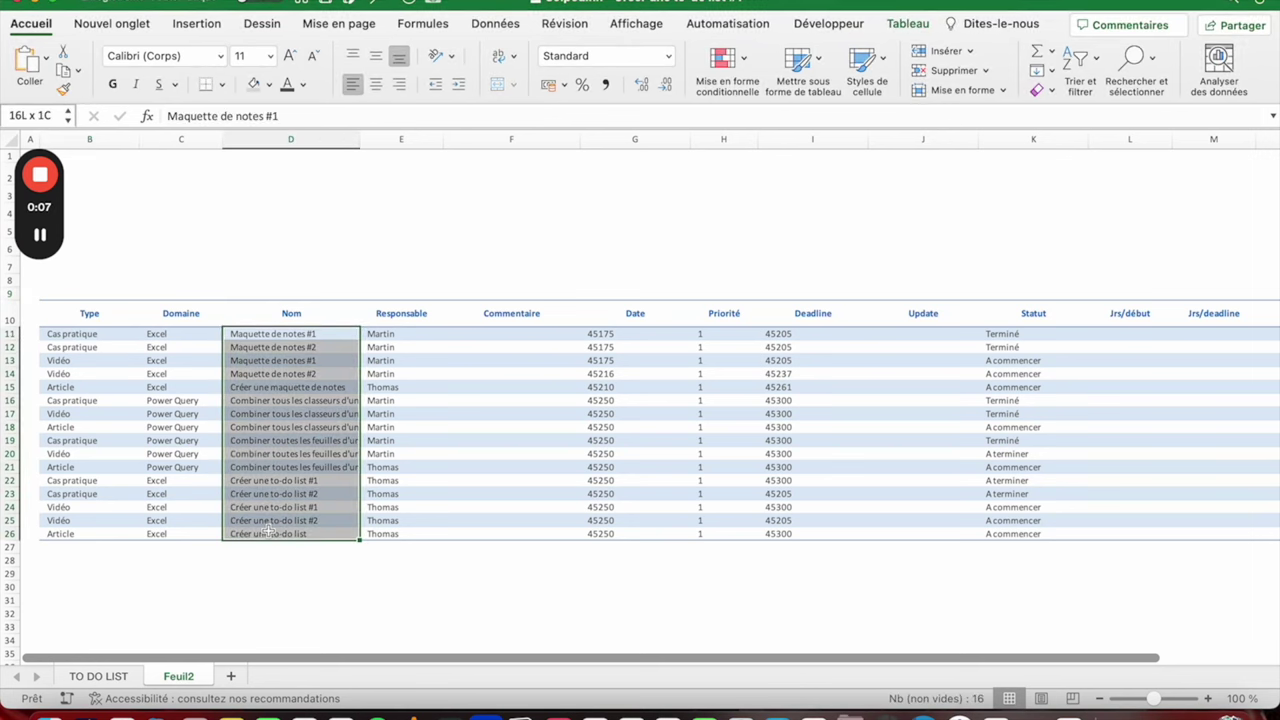
pyautogui.moveTo(486, 336); pyautogui.dragTo(500, 507)
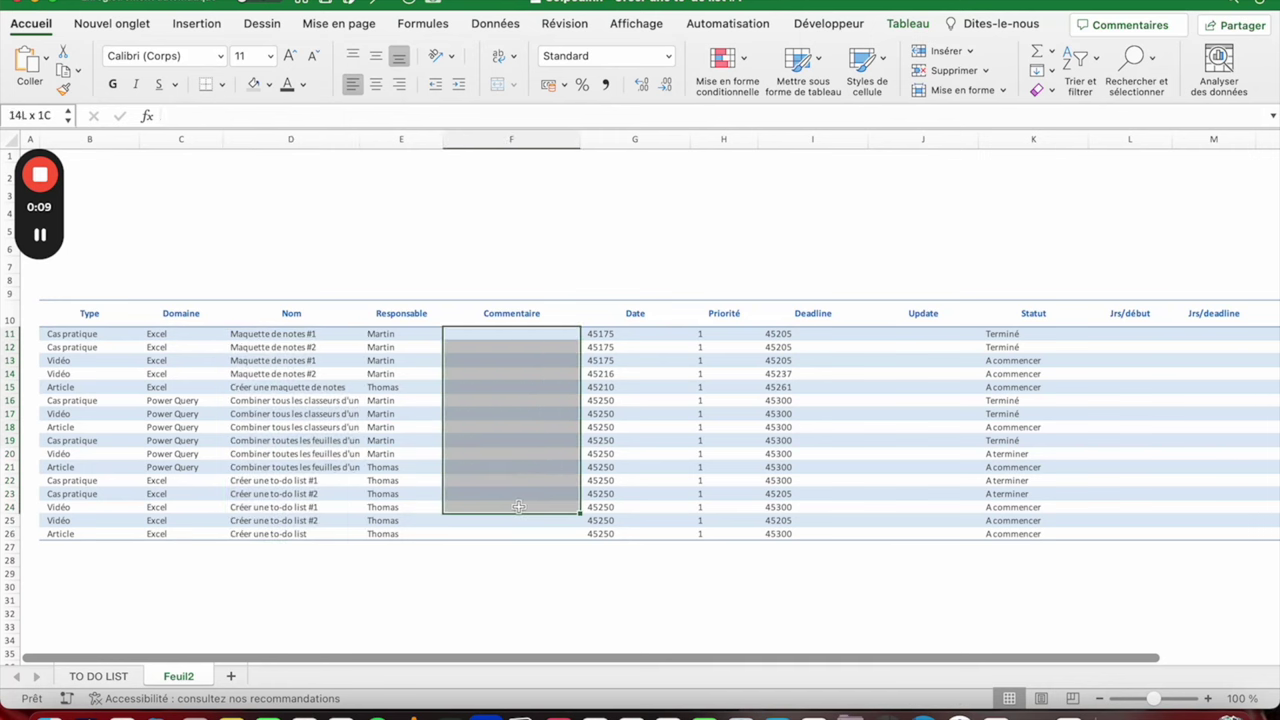
pyautogui.moveTo(914, 333); pyautogui.dragTo(947, 535)
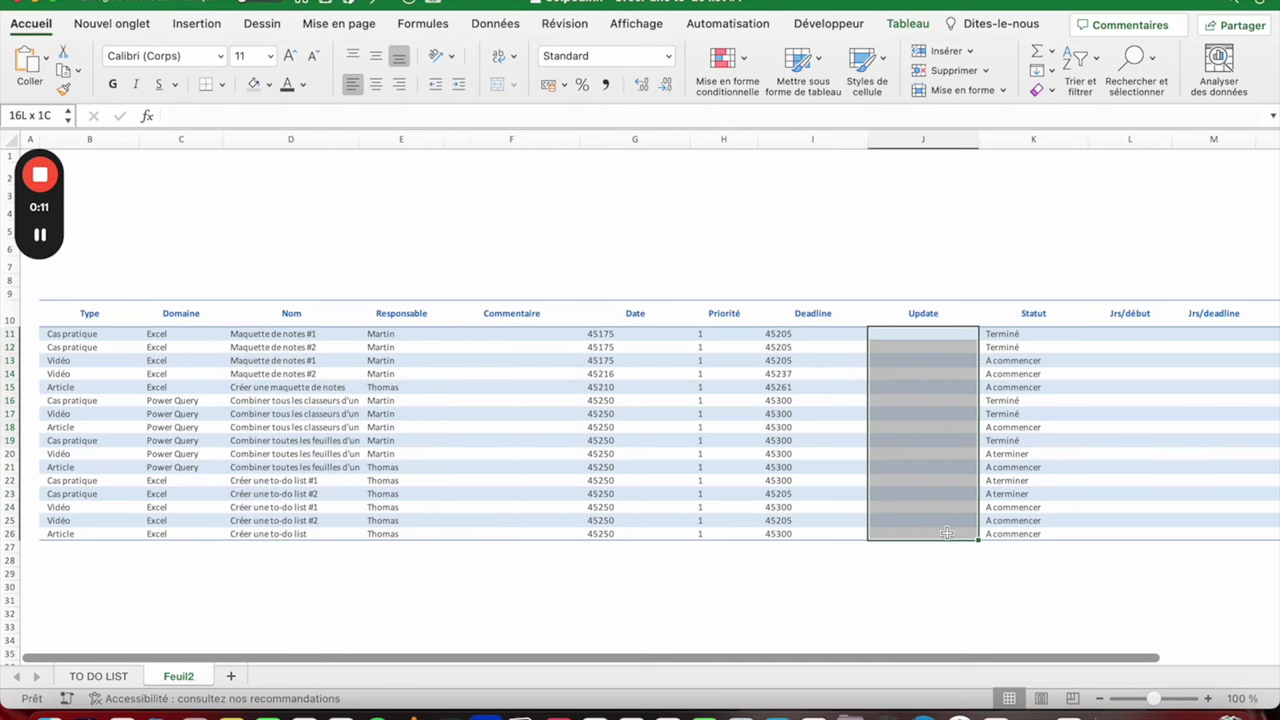
pyautogui.moveTo(592, 347); pyautogui.dragTo(640, 520)
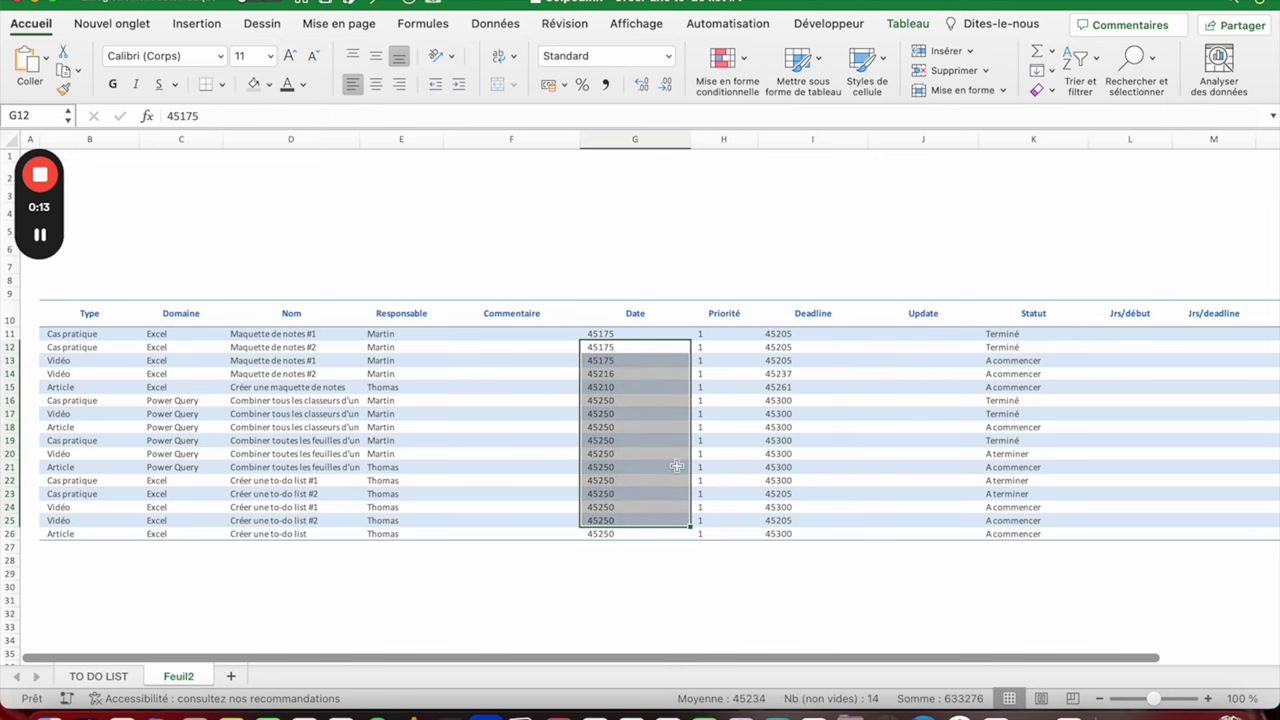
pyautogui.moveTo(766, 331); pyautogui.dragTo(790, 487)
pyautogui.moveTo(1010, 337); pyautogui.dragTo(1040, 549)
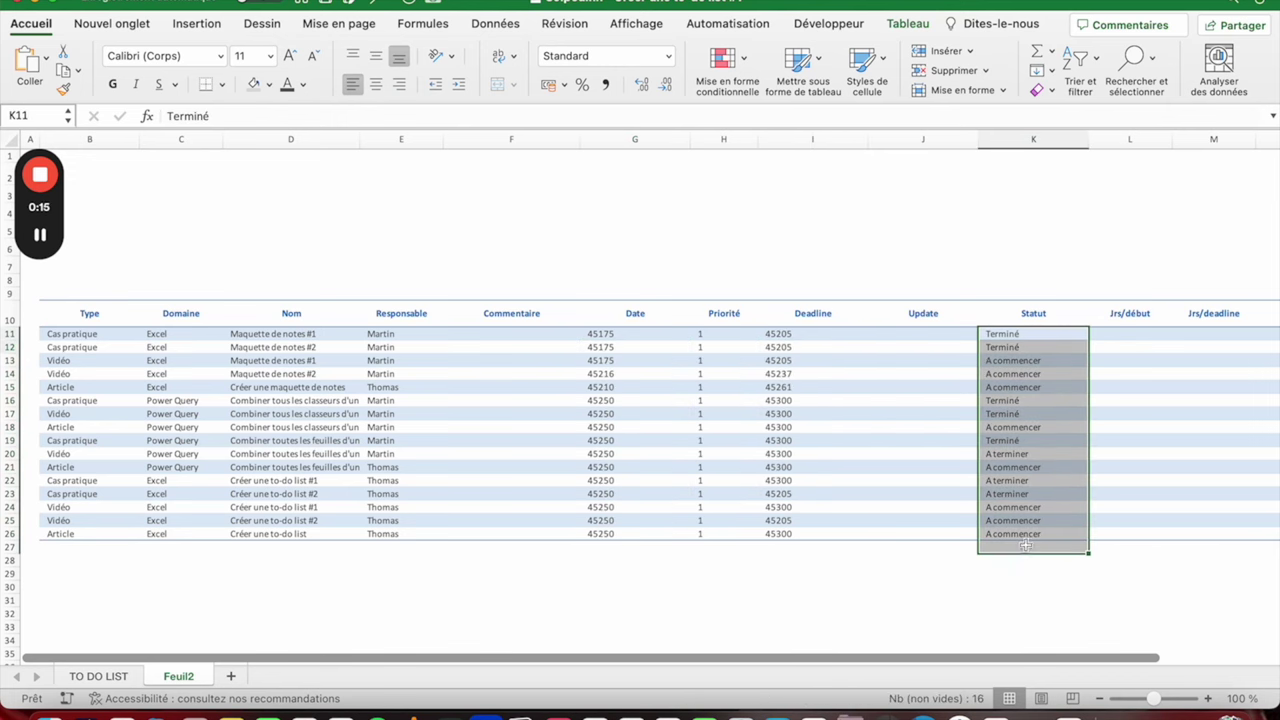
pyautogui.hscroll(5, 1128, 357)
pyautogui.moveTo(893, 333); pyautogui.dragTo(1065, 531)
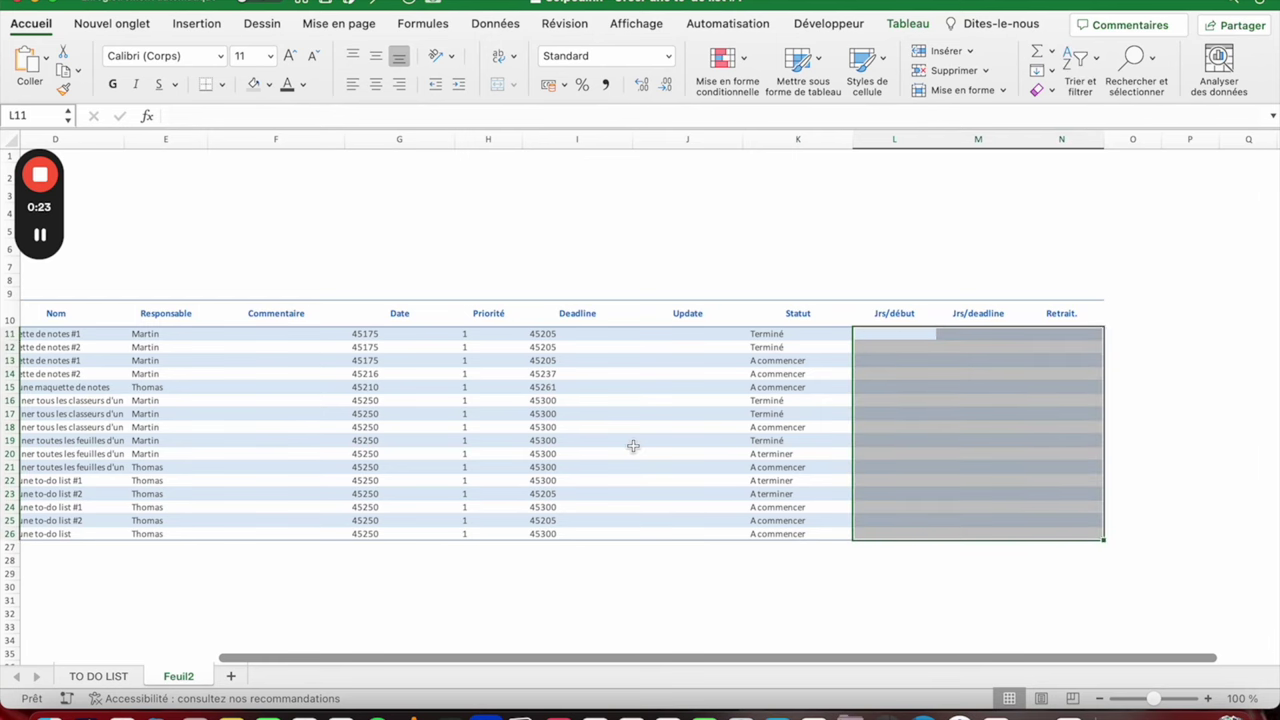
pyautogui.hscroll(-5, 633, 446)
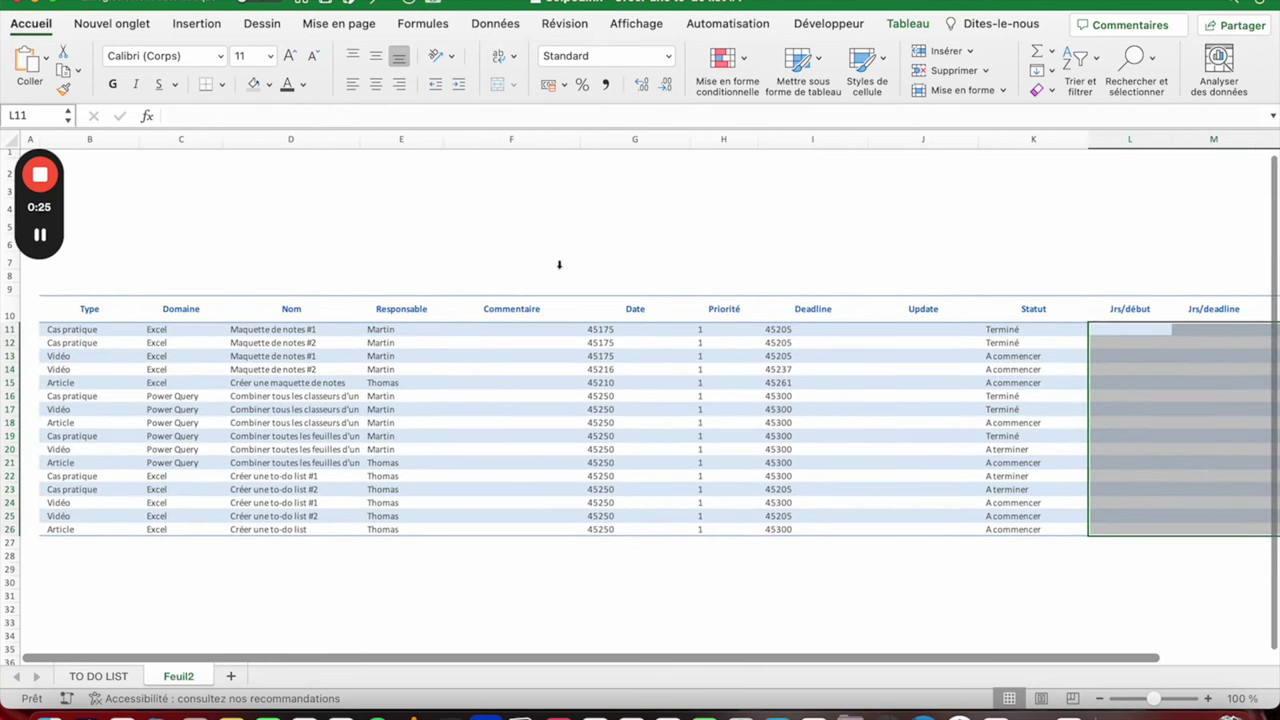
pyautogui.click(72, 329)
pyautogui.moveTo(72, 329); pyautogui.dragTo(190, 450)
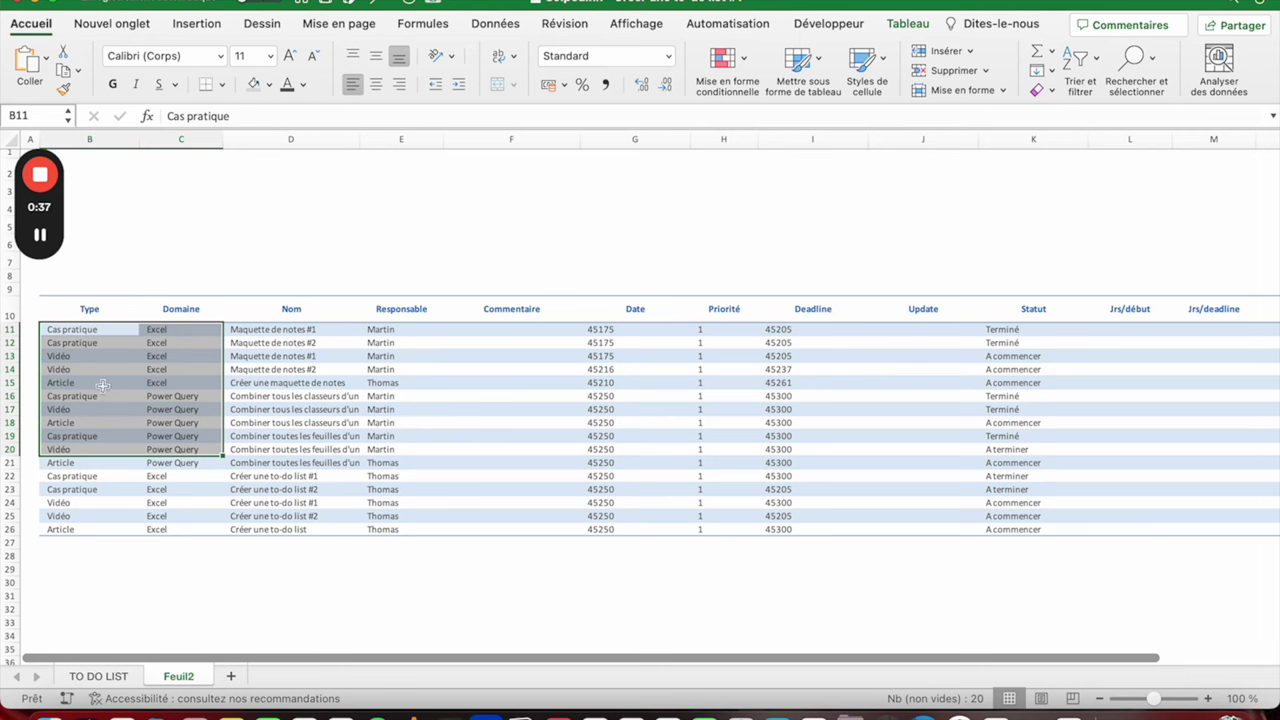
pyautogui.click(80, 330)
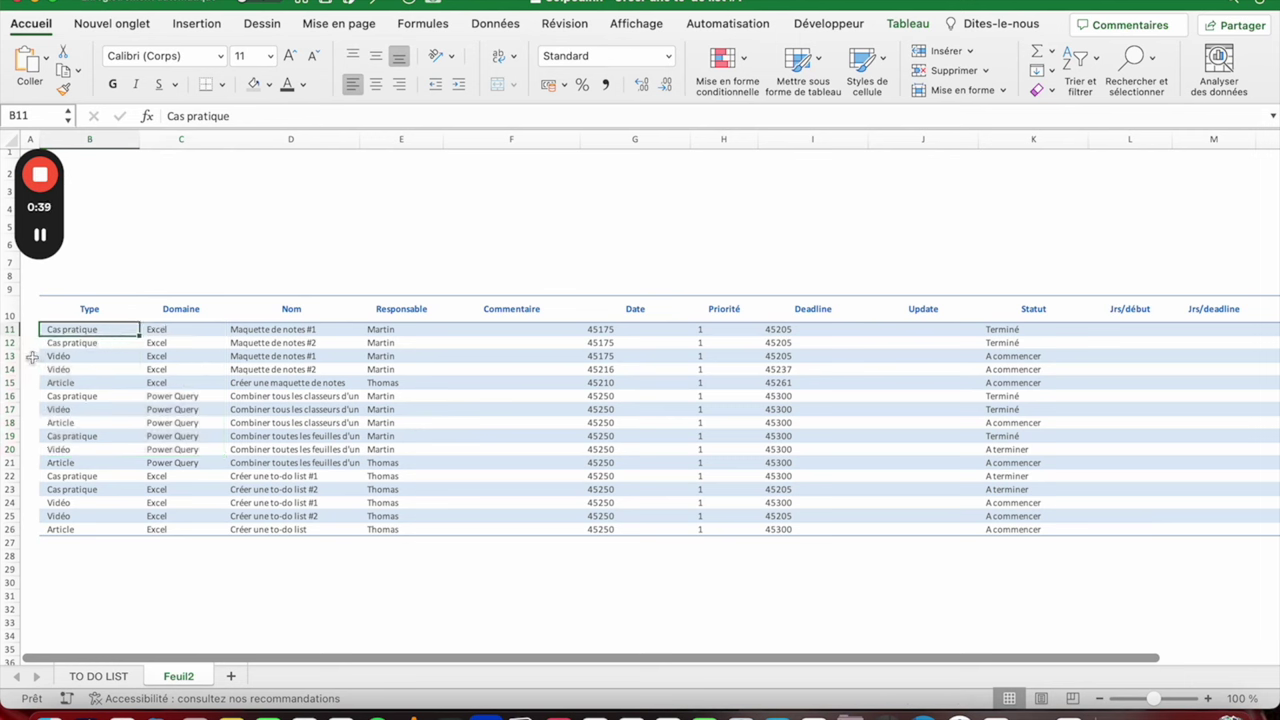
pyautogui.click(178, 330)
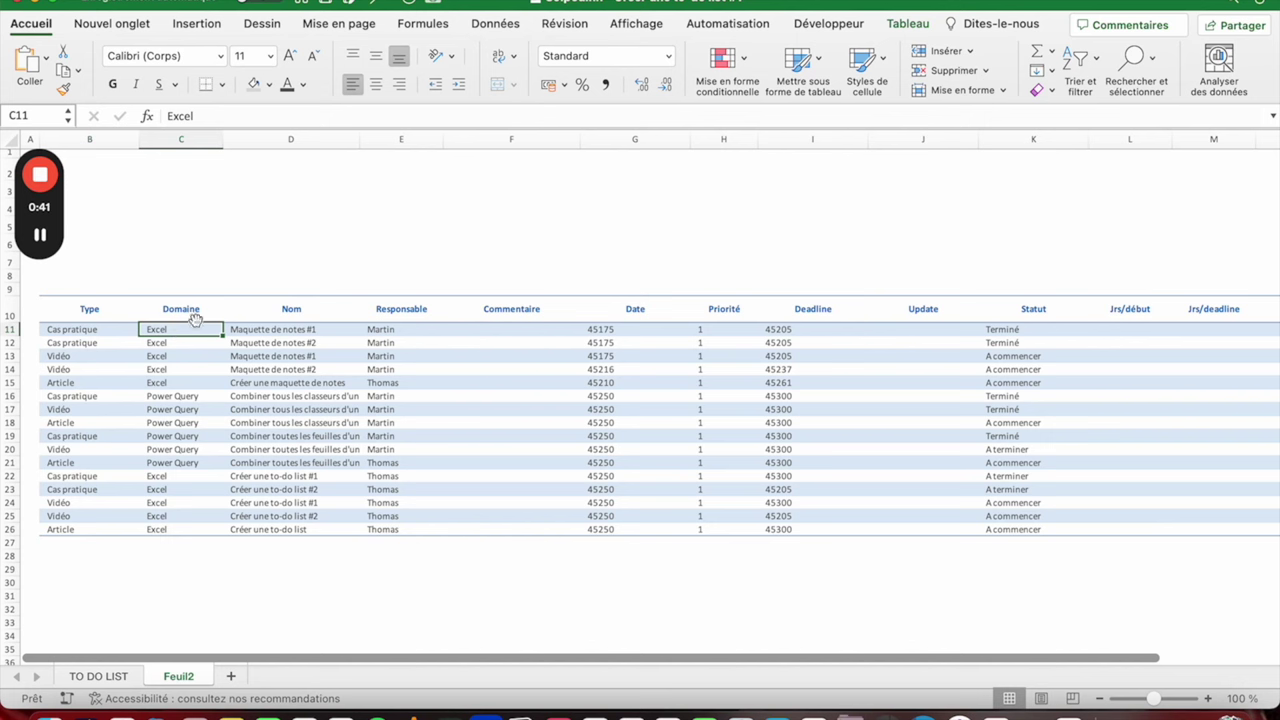
pyautogui.click(396, 333)
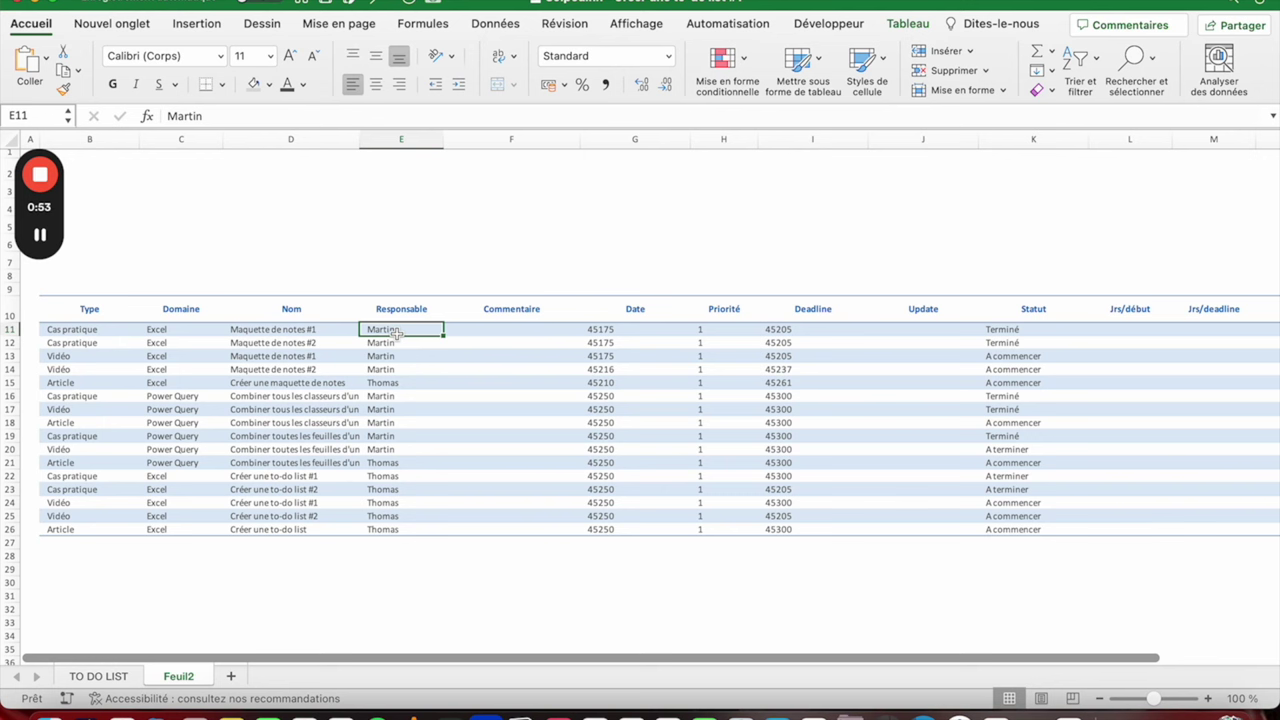
pyautogui.click(95, 289)
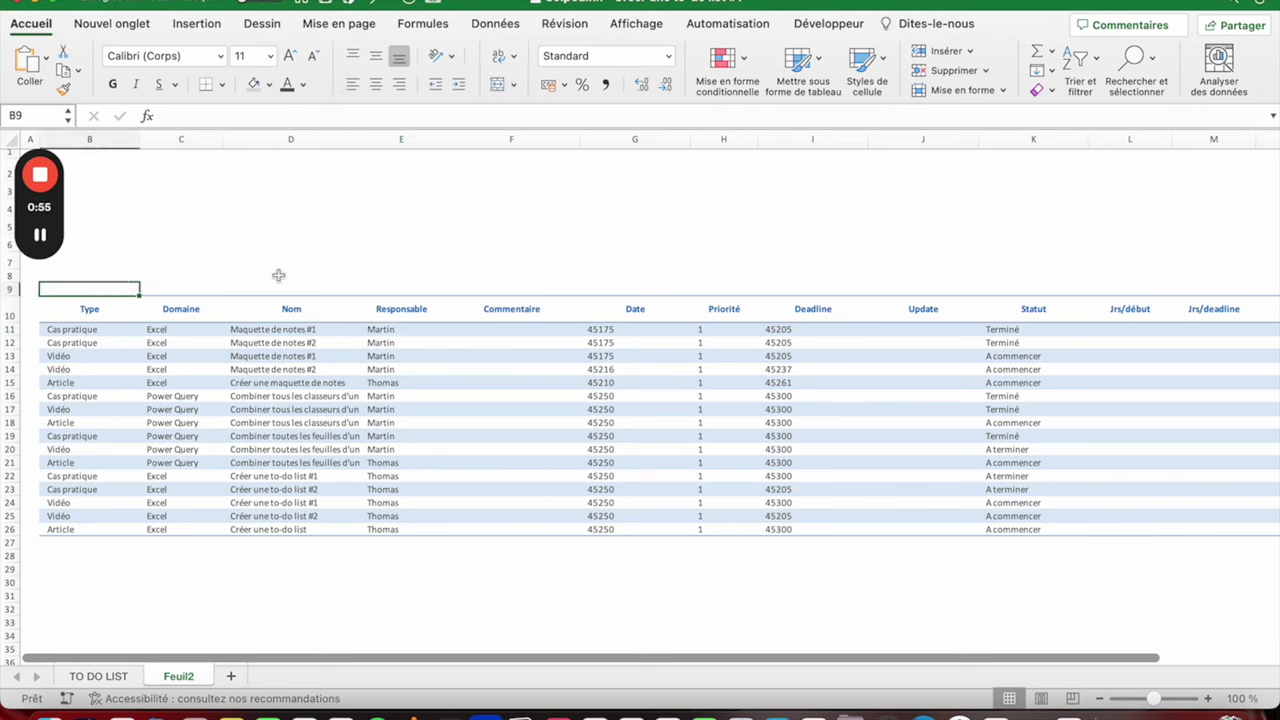
# Step: Label B9 as Sélection and copy it to C9, E9, H9 and the Statut column's cell
pyautogui.write('Séléc')
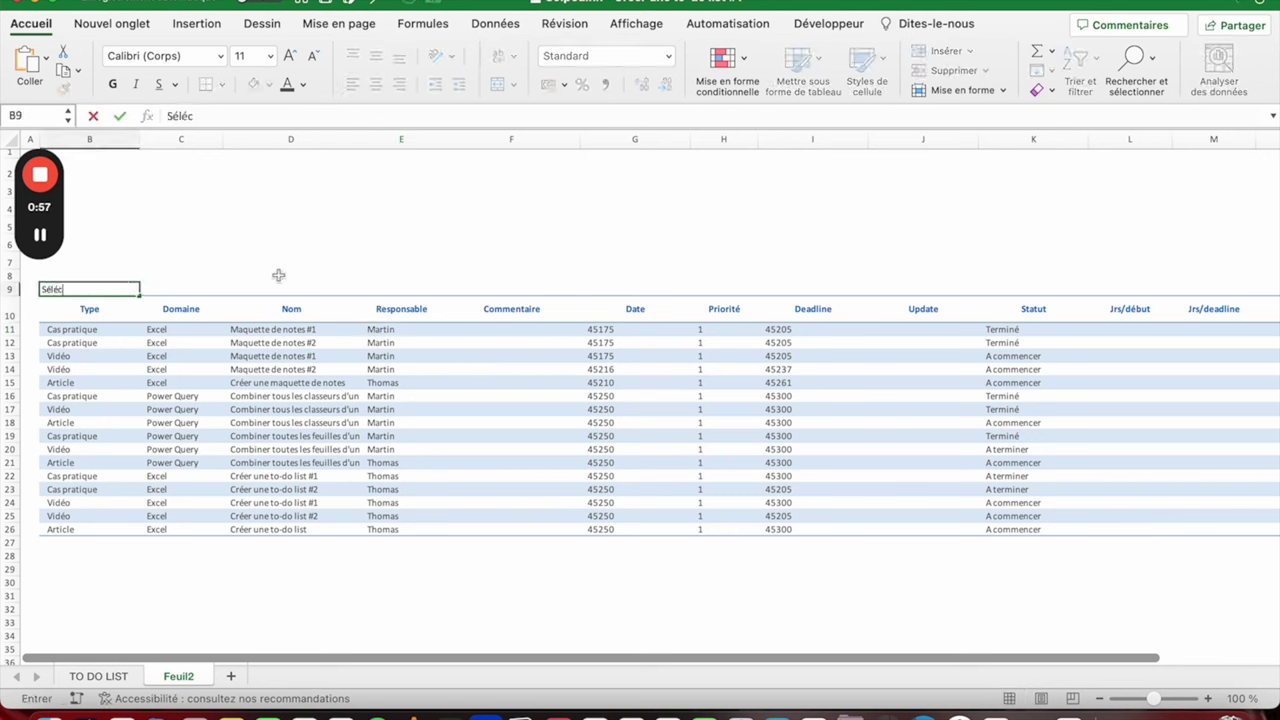
pyautogui.press('Return')
pyautogui.press('Up')
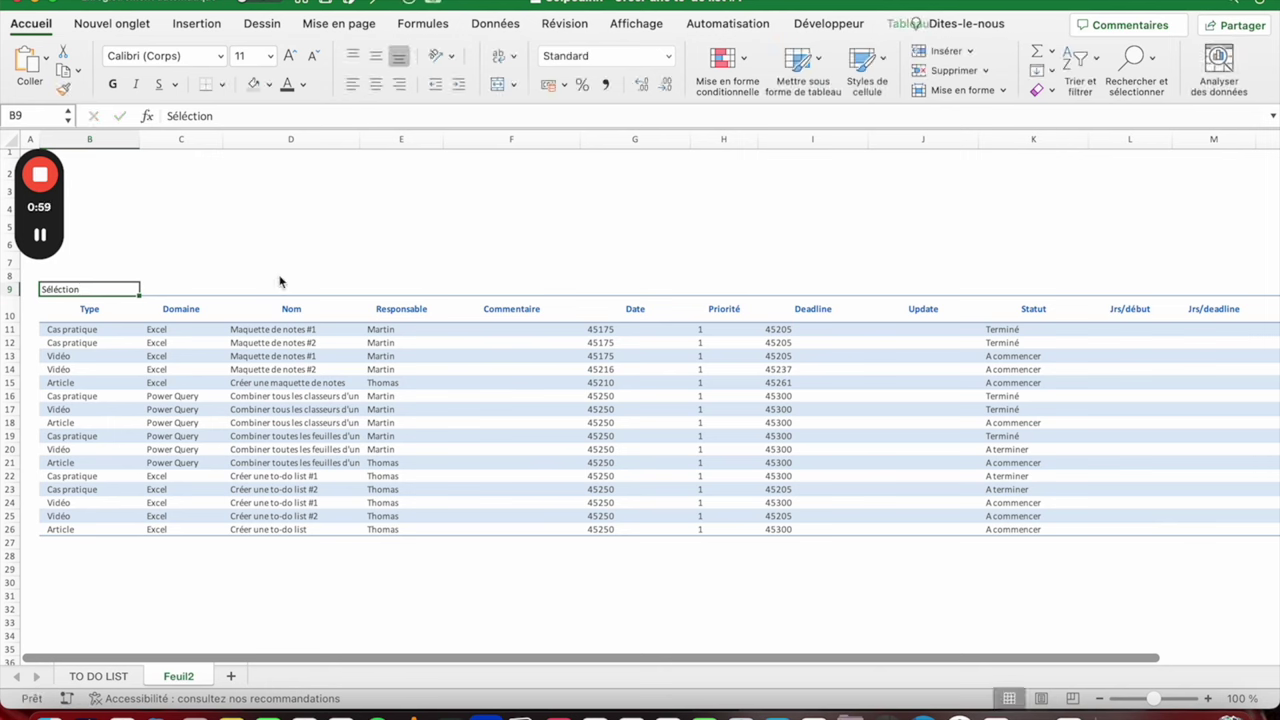
pyautogui.press('super+c')
pyautogui.press('Right')
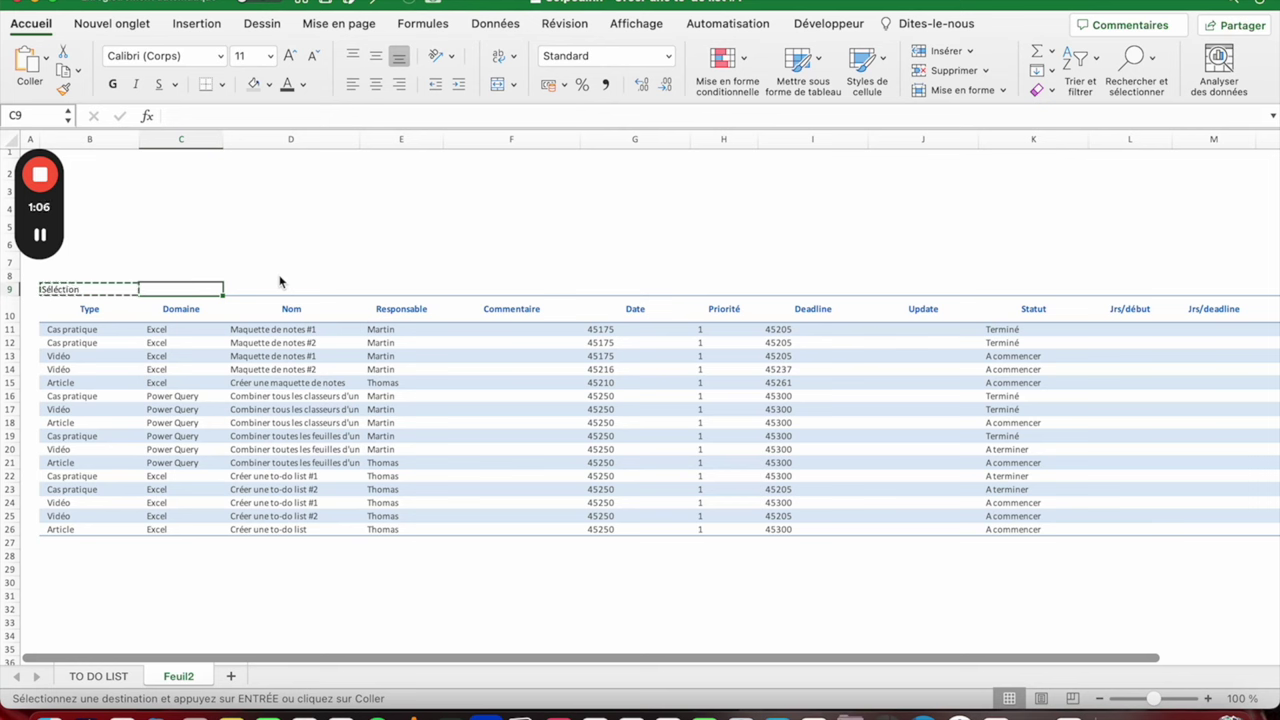
pyautogui.press('super+v')
pyautogui.press('Right')
pyautogui.press('Right')
pyautogui.press('super+v')
pyautogui.press('Right')
pyautogui.press('Right')
pyautogui.press('Right')
pyautogui.press('super+v')
pyautogui.press('Right')
pyautogui.press('Right')
pyautogui.press('Right')
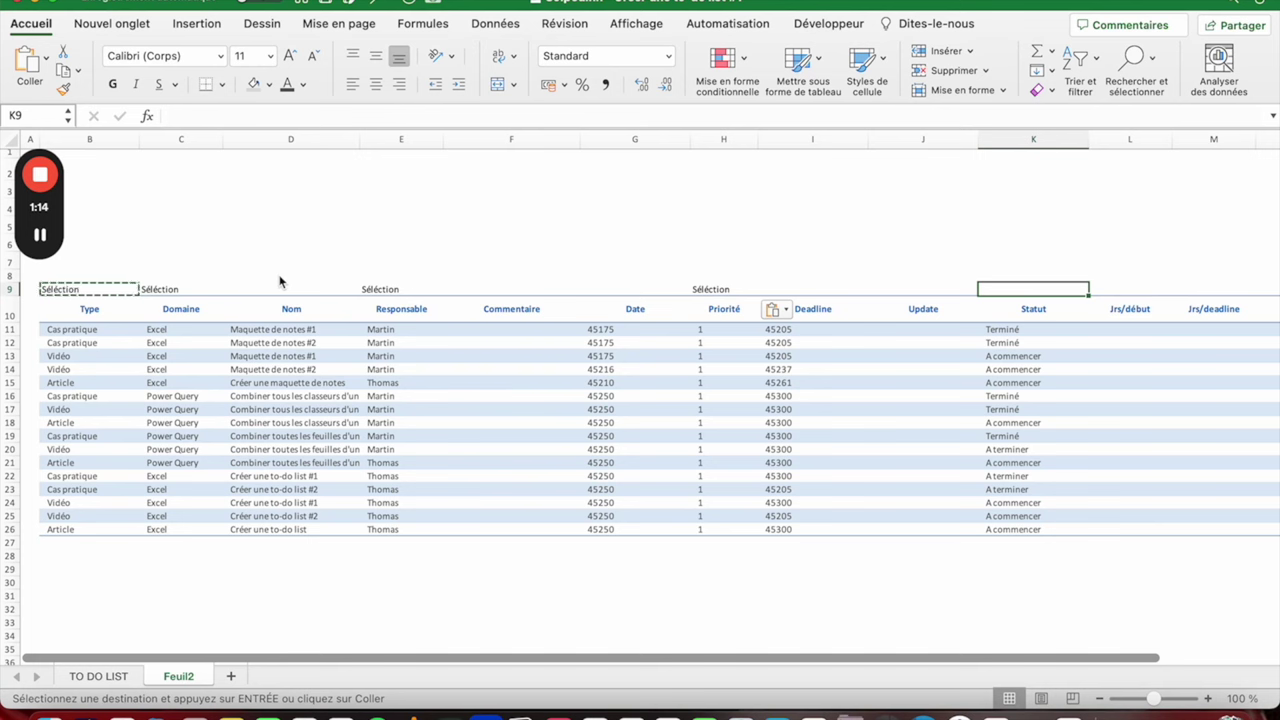
pyautogui.press('super+v')
pyautogui.press('Right')
pyautogui.press('Right')
# Step: Label Nom as Saisie and copy it over Commentaire, Date, Deadline and Update
pyautogui.press('Left')
pyautogui.press('Left')
pyautogui.press('Left')
pyautogui.press('Left')
pyautogui.press('Left')
pyautogui.press('Left')
pyautogui.press('Left')
pyautogui.write('Saisie')
pyautogui.press('Return')
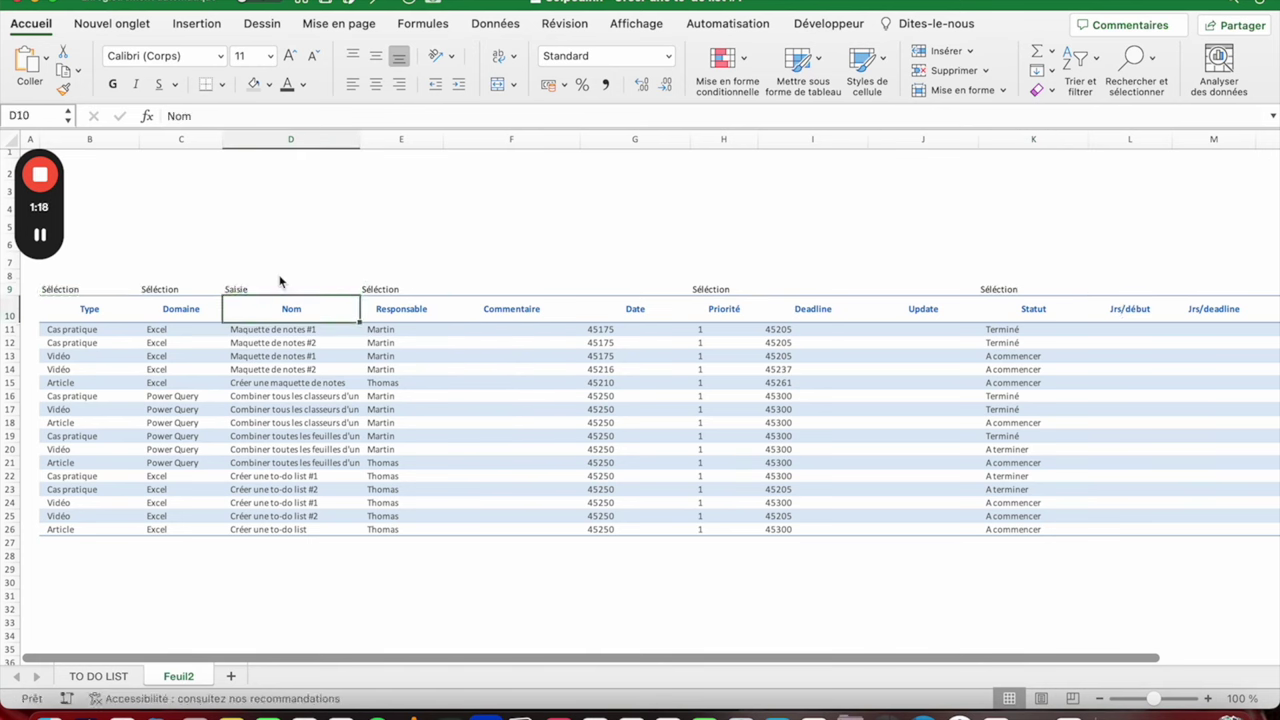
pyautogui.press('Up')
pyautogui.press('super+c')
pyautogui.press('Right')
pyautogui.press('Right')
pyautogui.press('super+v')
pyautogui.press('Right')
pyautogui.press('super+v')
pyautogui.press('Right')
pyautogui.press('Right')
pyautogui.press('super+v')
pyautogui.press('Right')
pyautogui.press('super+v')
pyautogui.press('Right')
pyautogui.press('Right')
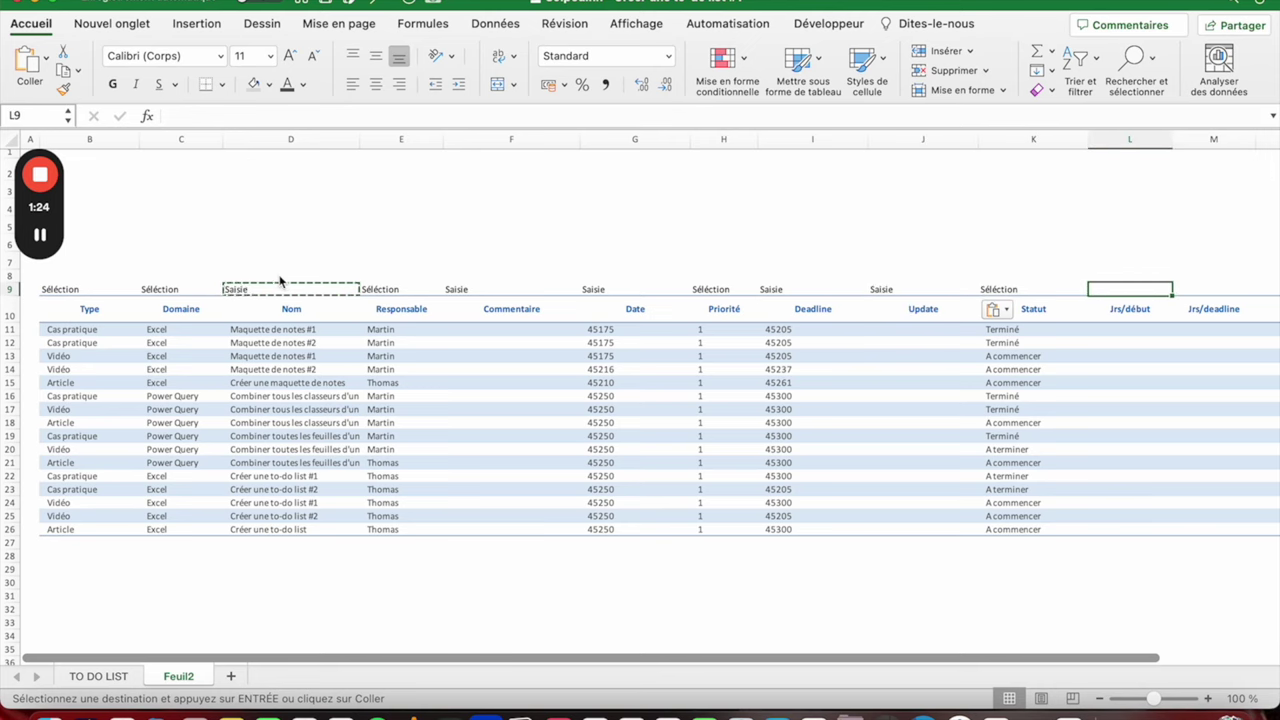
pyautogui.press('Right')
pyautogui.press('Right')
# Step: Label Jrs/début as Formule and paste Formule over Jrs/deadline and Retrait
pyautogui.press('Left')
pyautogui.press('Left')
pyautogui.write('F')
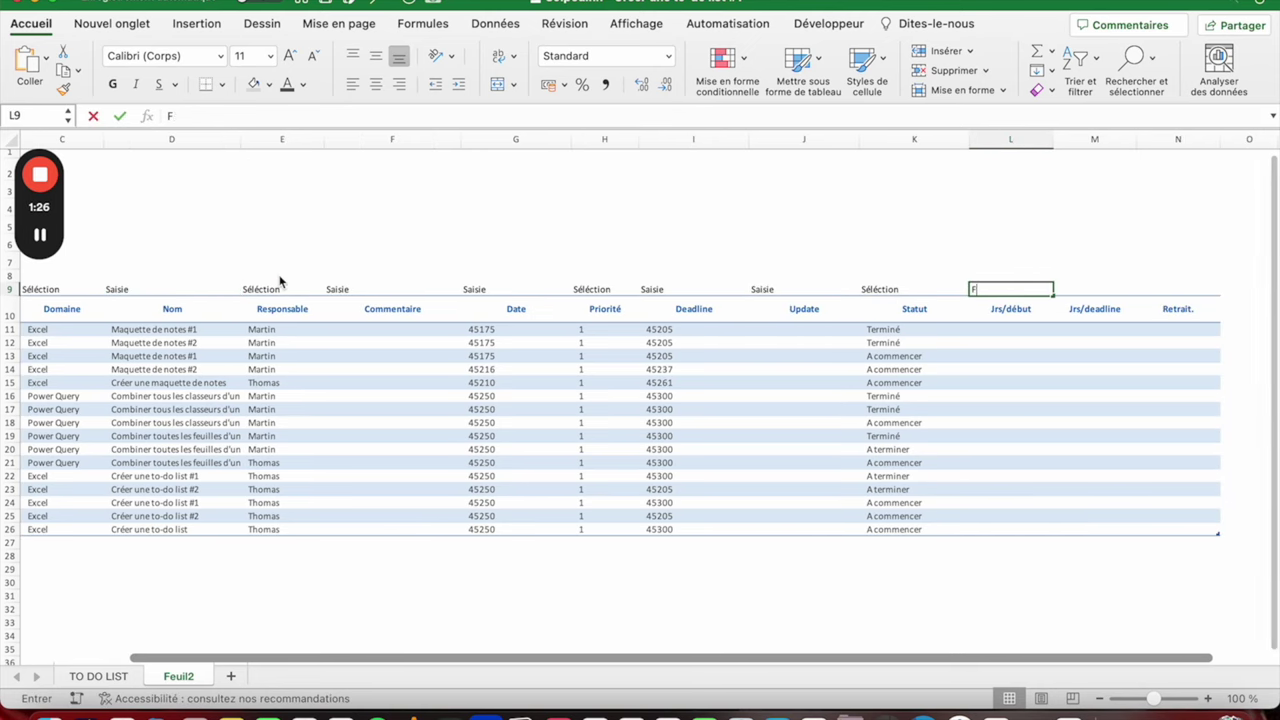
pyautogui.write('rFormule')
pyautogui.press('Return')
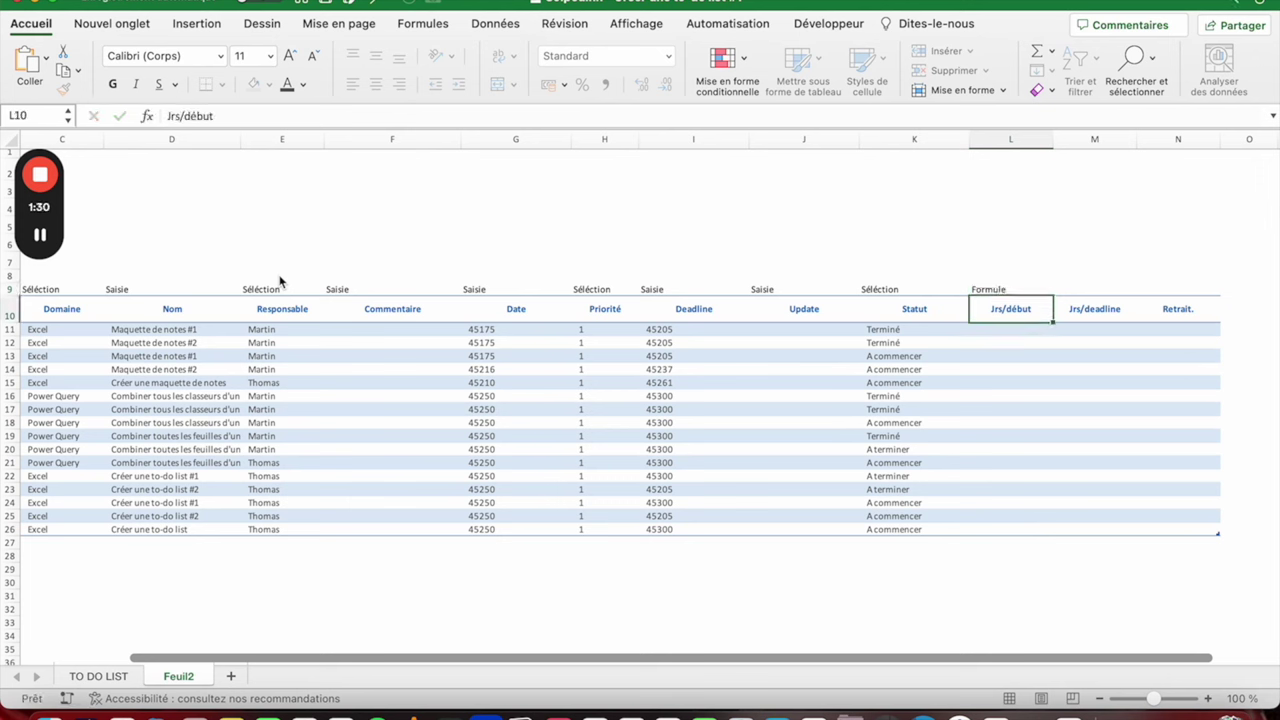
pyautogui.press('Up')
pyautogui.press('super+c')
pyautogui.press('Right')
pyautogui.hotkey('shift', 'Right')
pyautogui.press('super+v')
# Step: Select the type labels B9:N9 and set their font size to 10
pyautogui.press('Down')
pyautogui.press('Up')
pyautogui.press('Left')
pyautogui.press('Escape')
pyautogui.press('Right')
pyautogui.press('Right')
pyautogui.press('super+shift+Left')
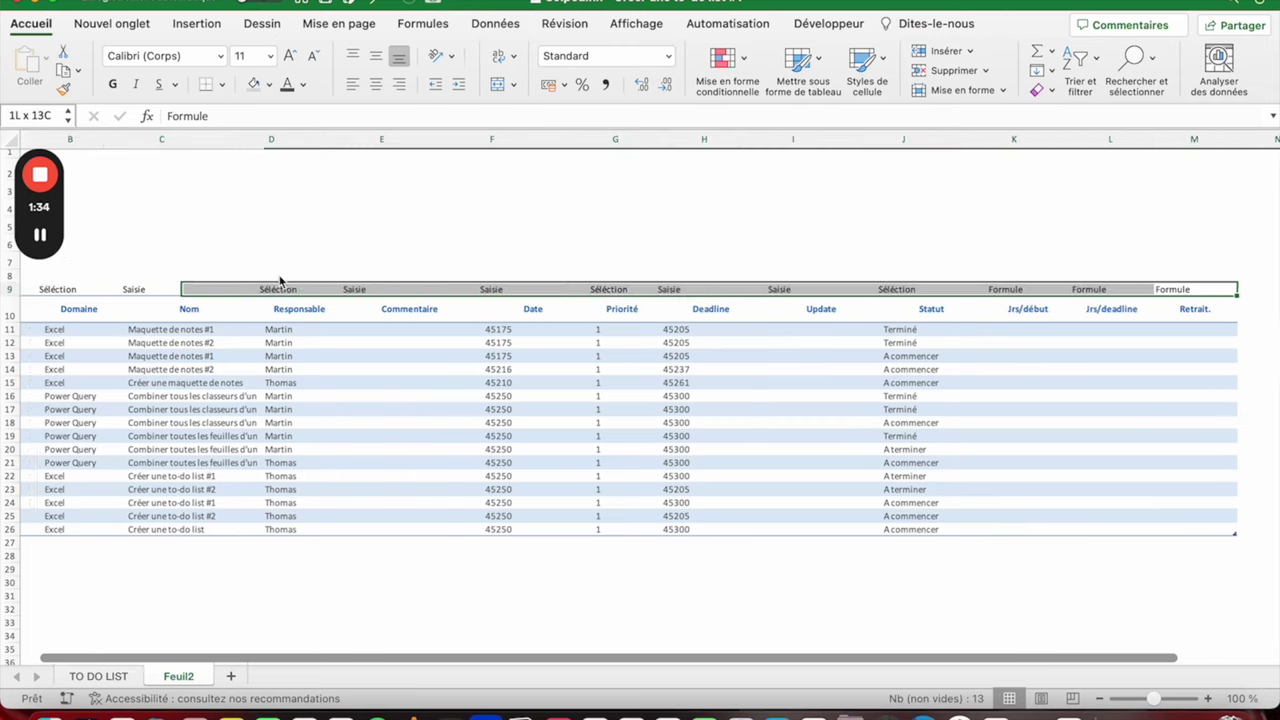
pyautogui.click(312, 55)
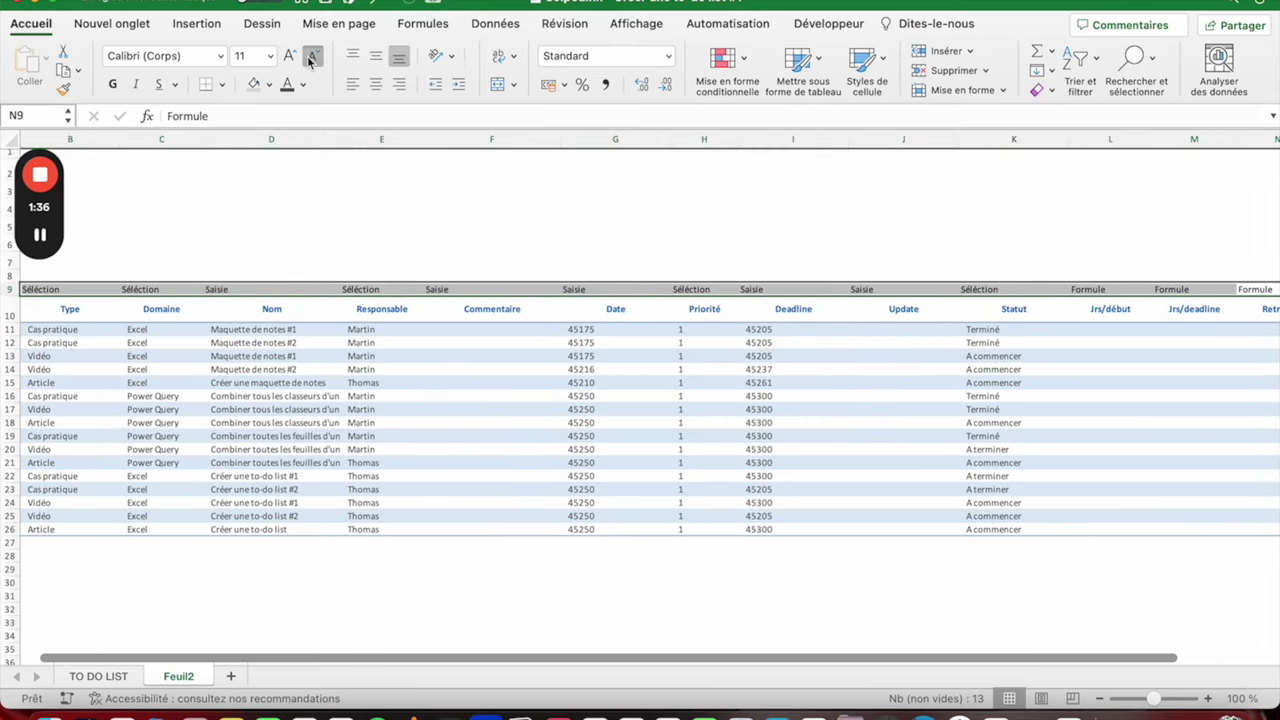
# Step: Centre the type labels, then reselect the label row B9:M9
pyautogui.hscroll(5, 640, 420)
pyautogui.hscroll(-6, 55, 293)
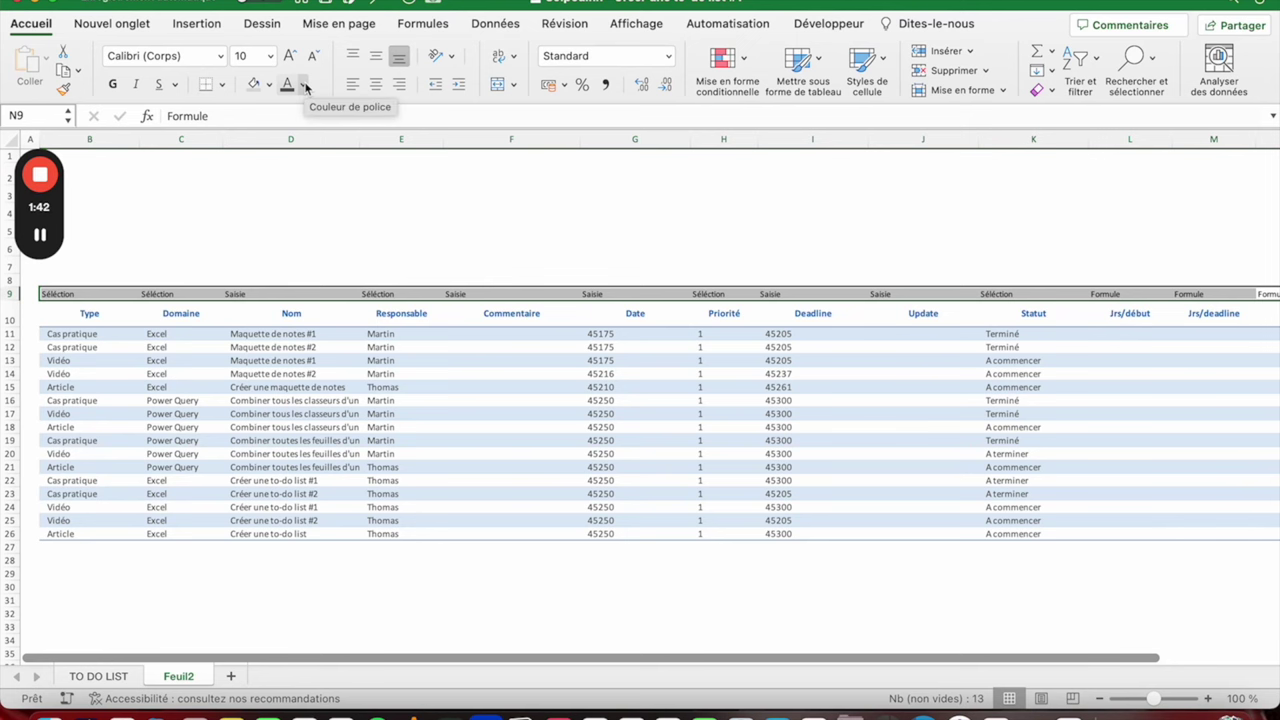
pyautogui.click(376, 84)
pyautogui.hscroll(-10, 200, 300)
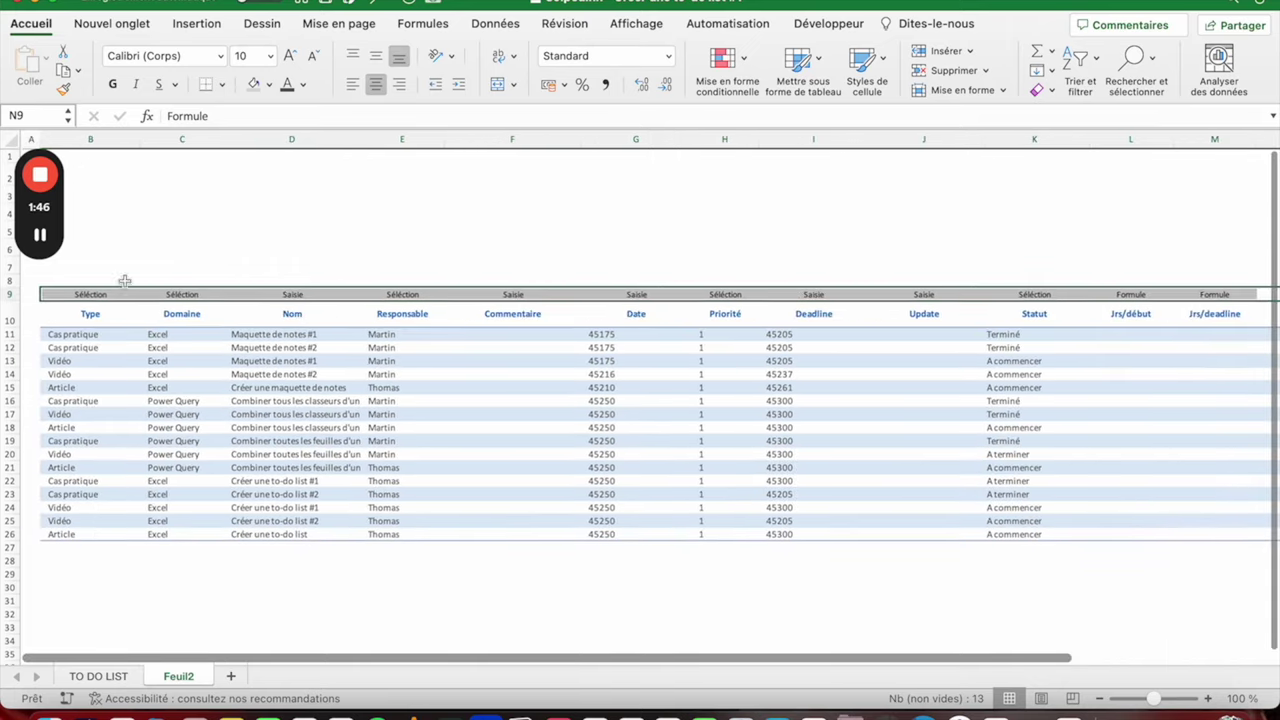
pyautogui.click(123, 264)
pyautogui.moveTo(76, 293); pyautogui.dragTo(1208, 290)
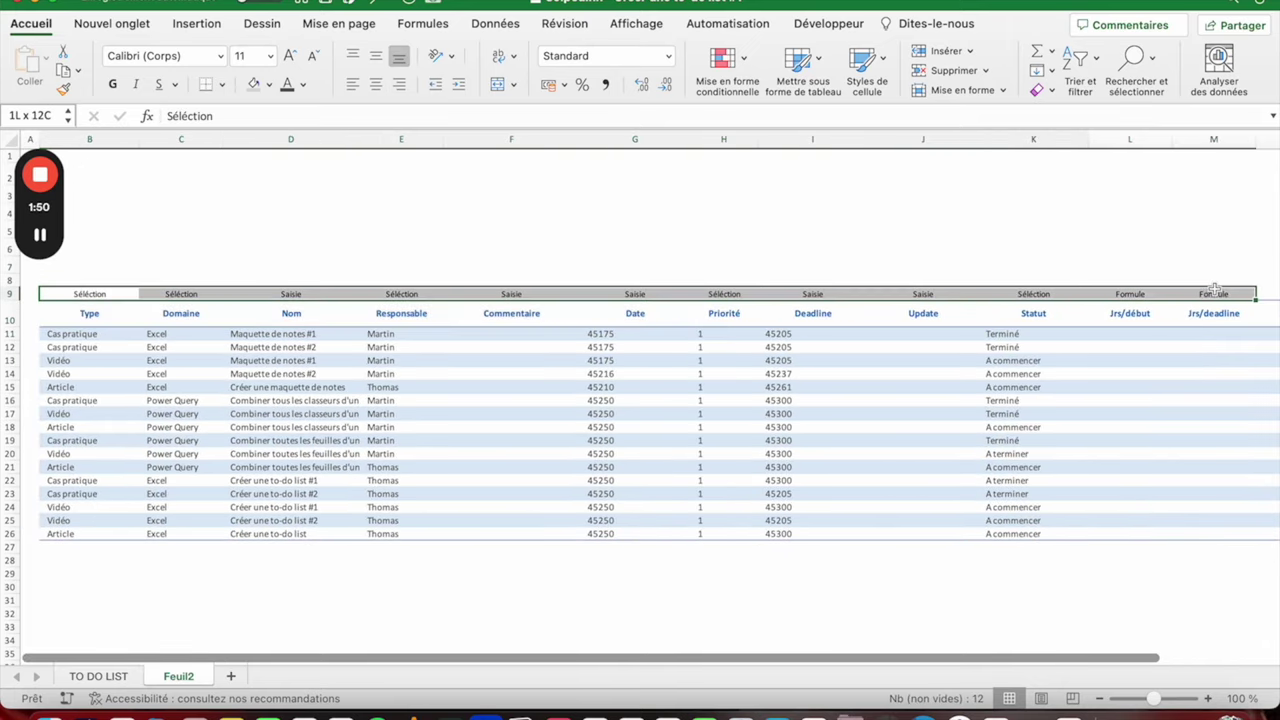
# Step: Check the label font colour on the TO DO LIST sheet, then open Feuil2's font colour choices
pyautogui.click(95, 677)
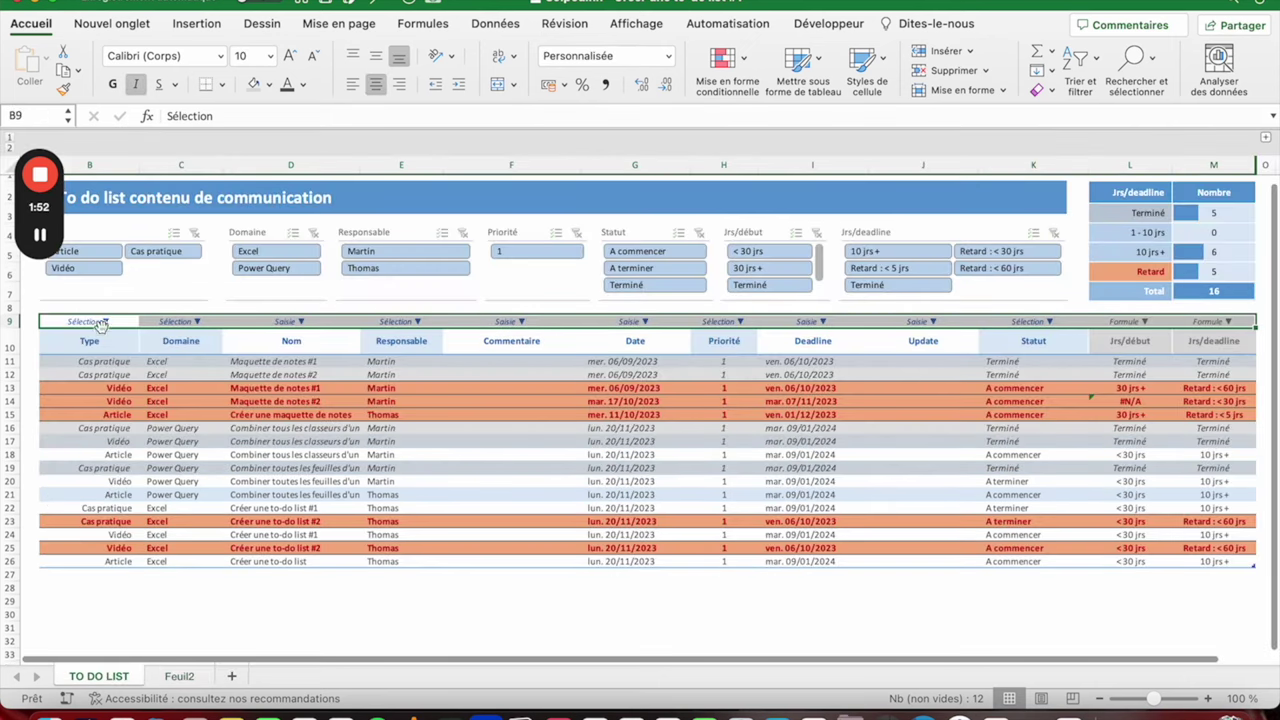
pyautogui.click(305, 86)
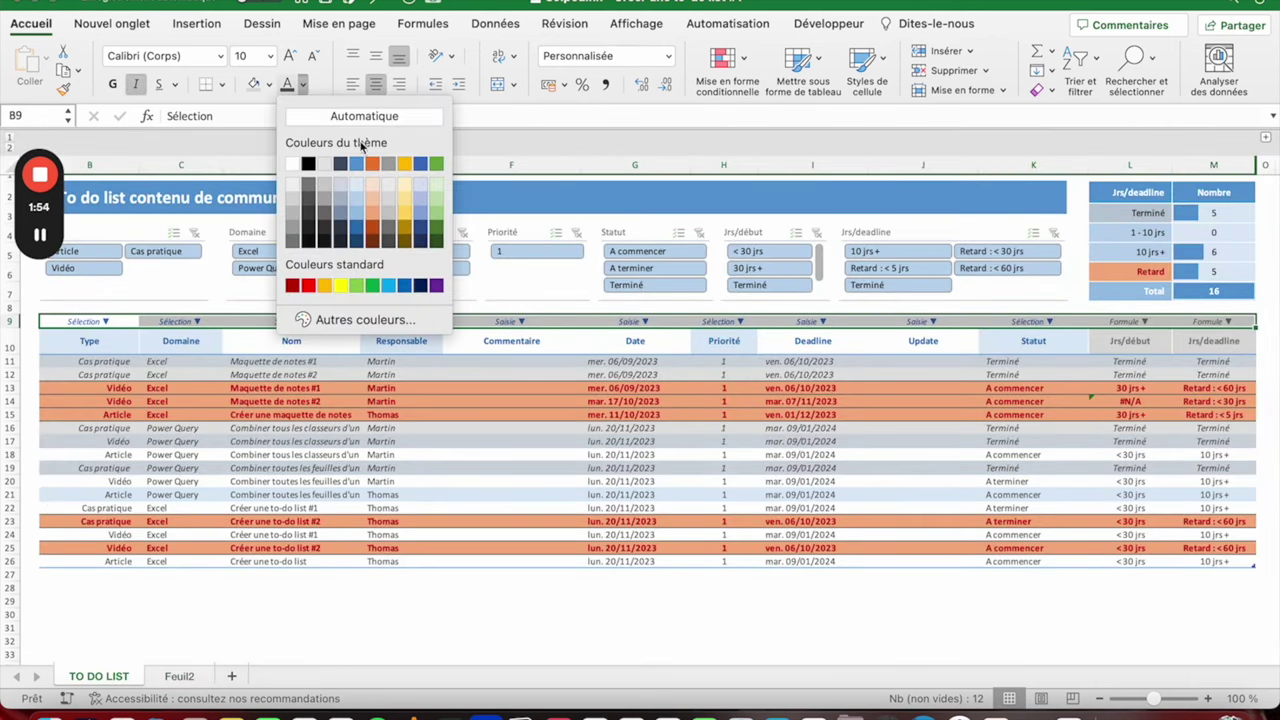
pyautogui.click(75, 320)
pyautogui.click(88, 320)
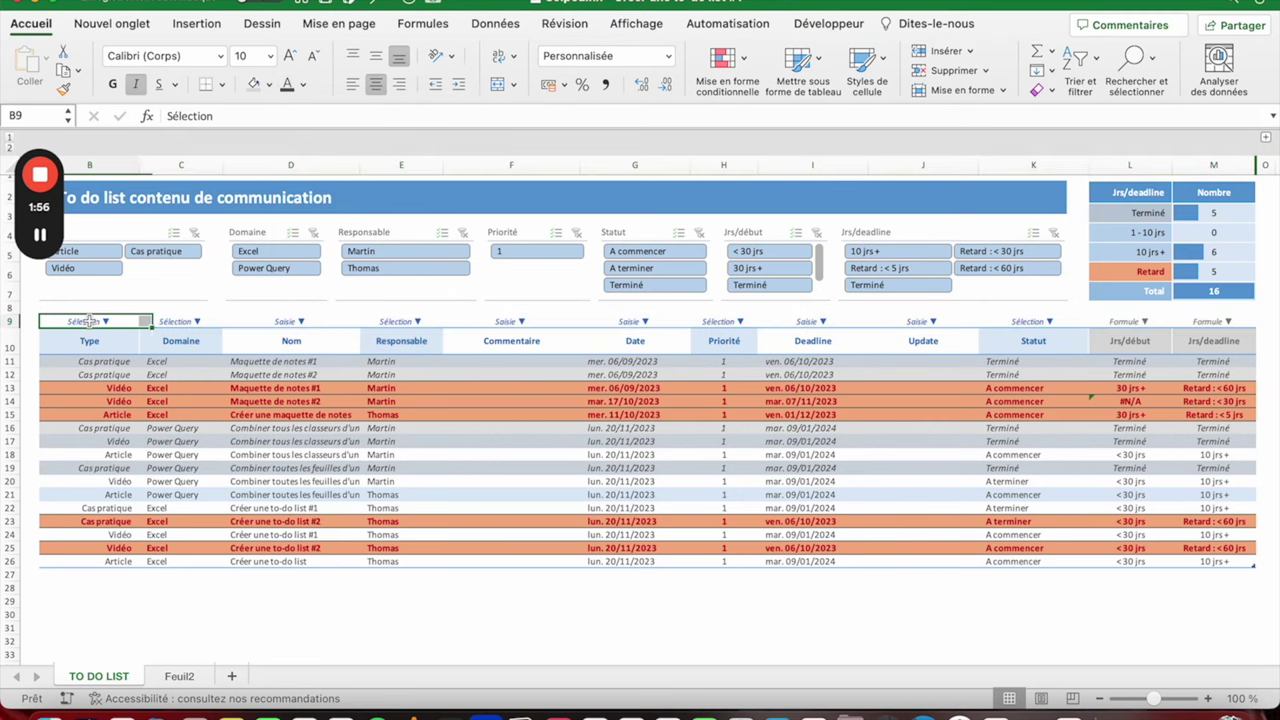
pyautogui.click(305, 86)
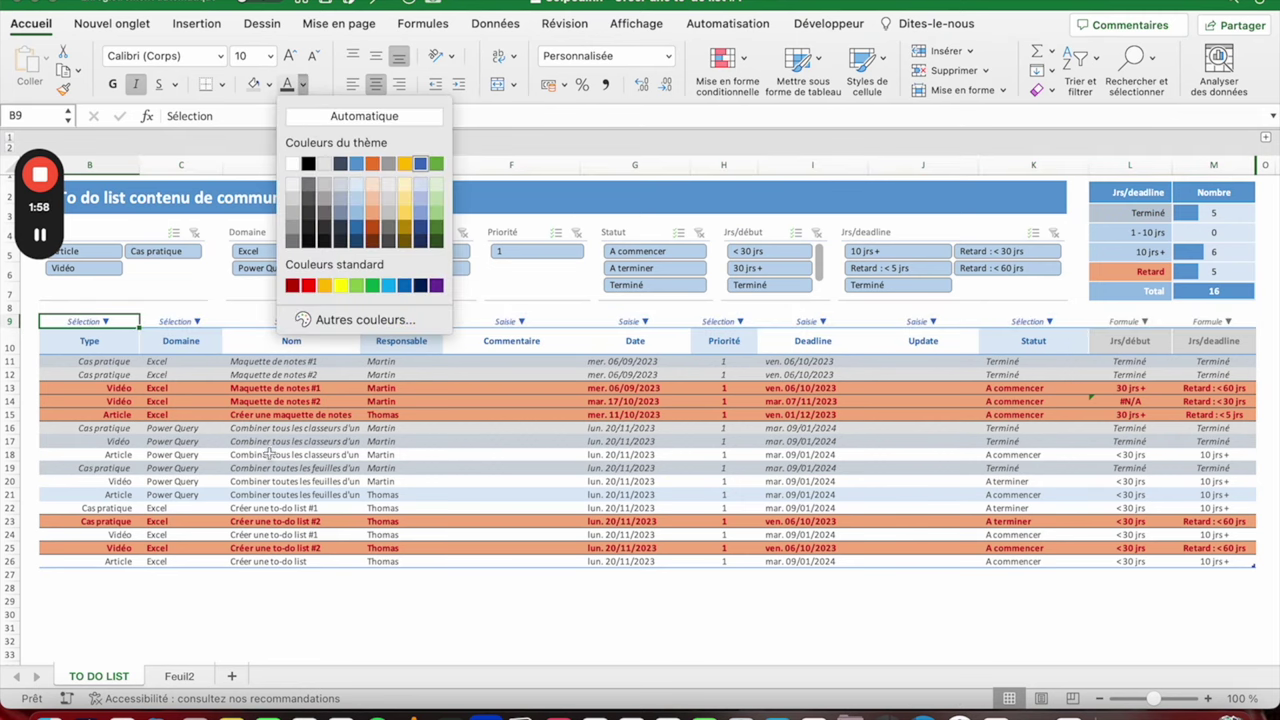
pyautogui.click(190, 680)
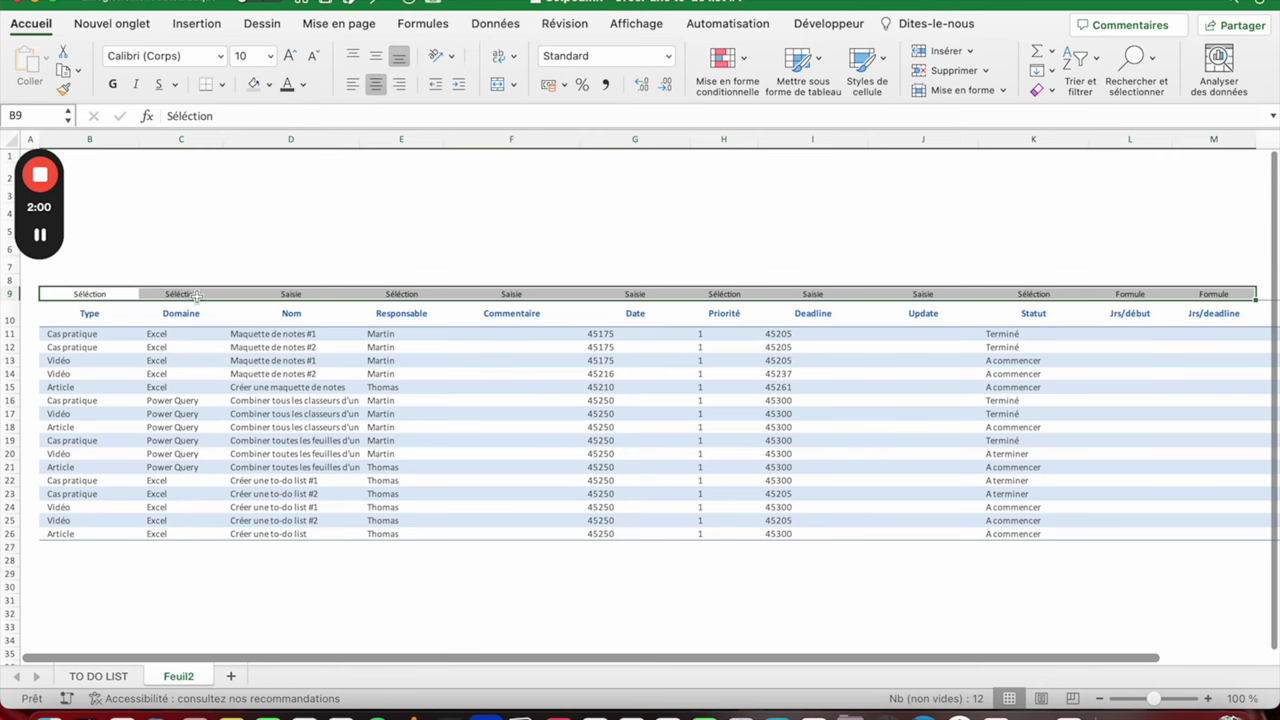
pyautogui.click(298, 86)
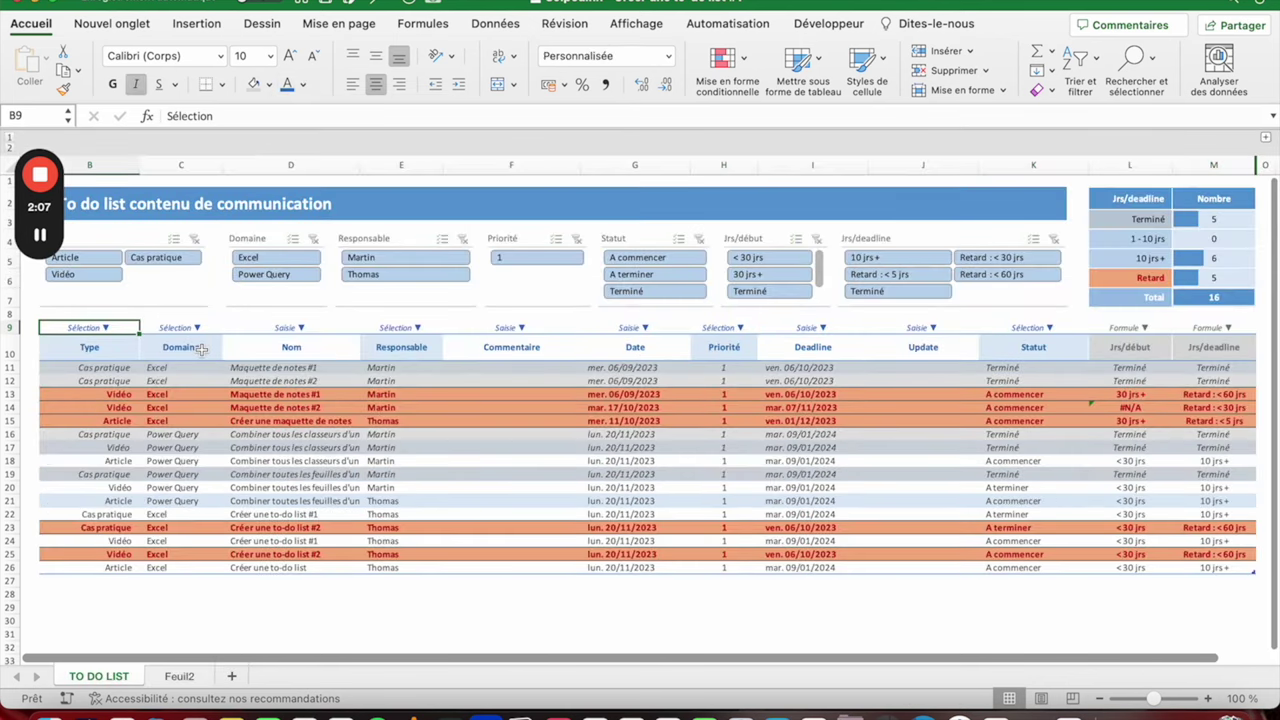
pyautogui.hscroll(2, 215, 430)
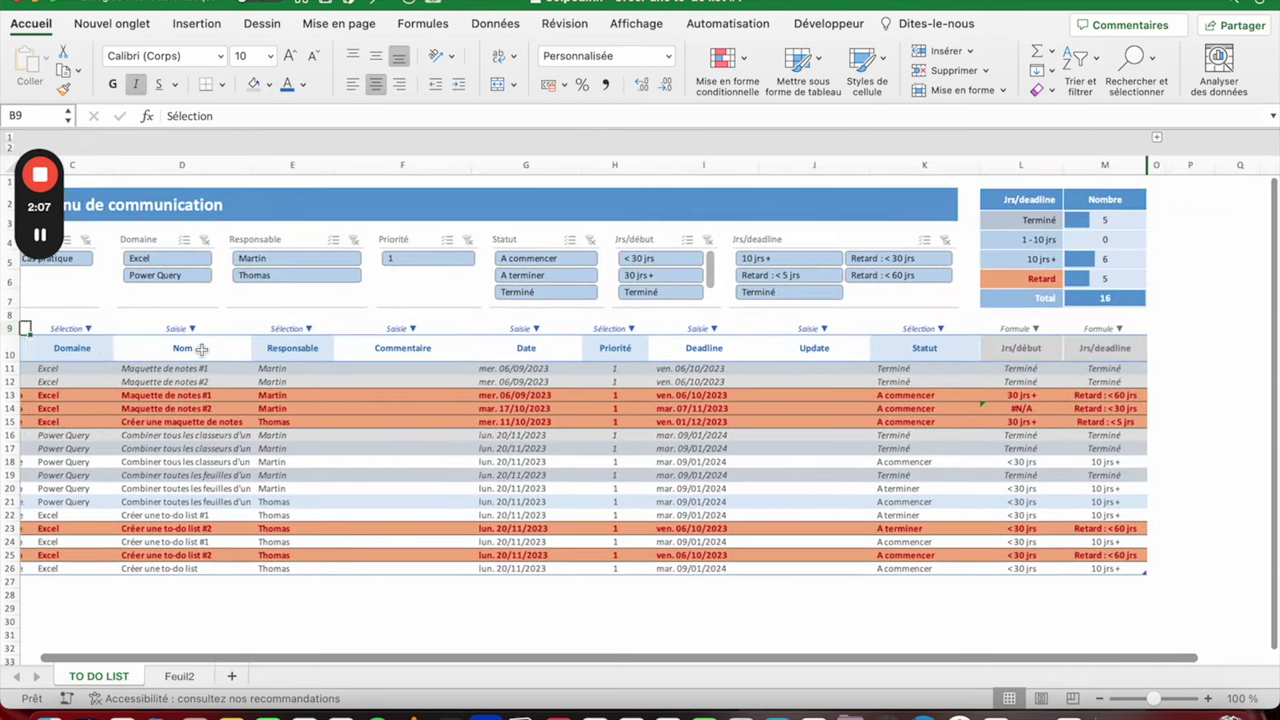
pyautogui.hscroll(-2, 230, 500)
# Step: After rechecking TO DO LIST, select D3 on Feuil2 and open the Character Viewer
pyautogui.click(180, 677)
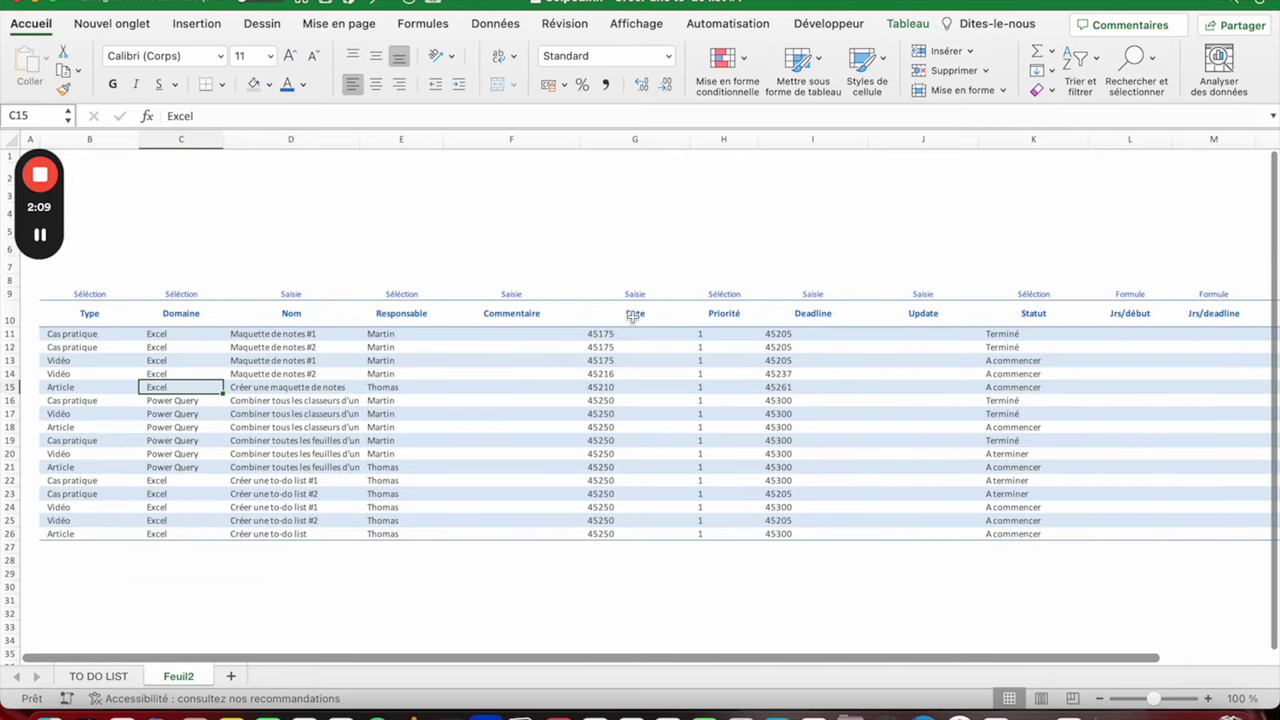
pyautogui.click(302, 84)
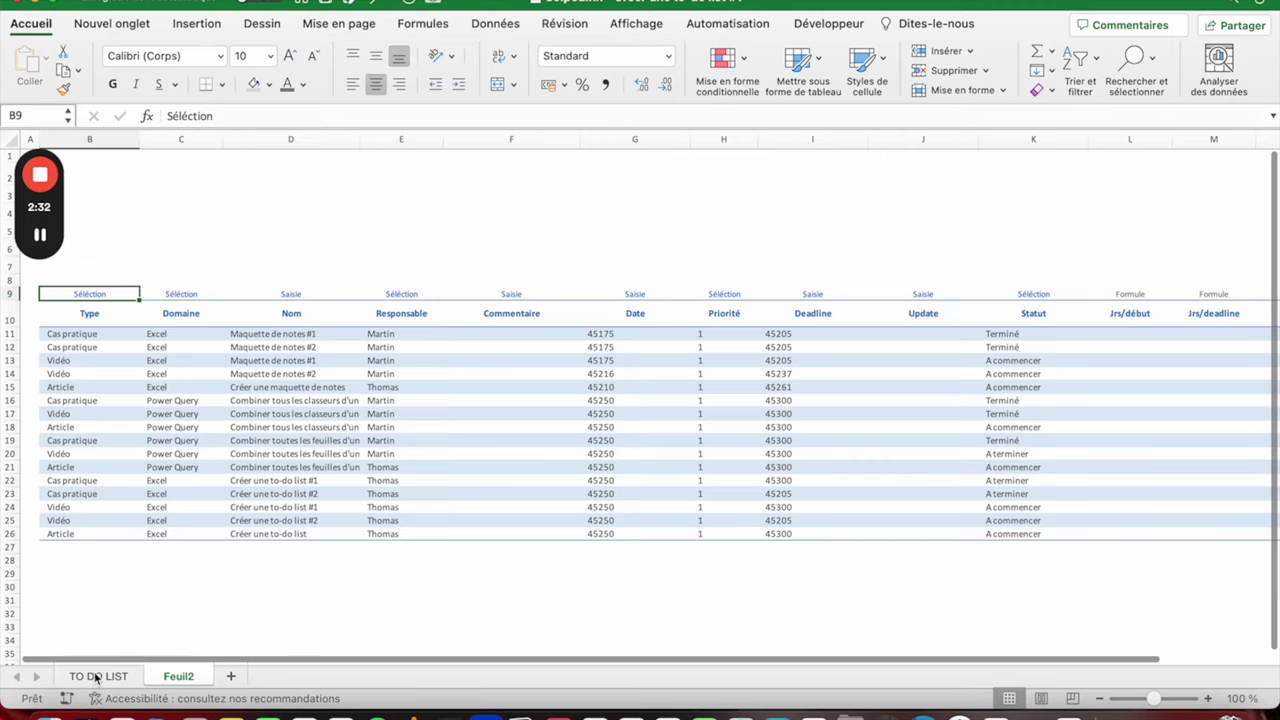
pyautogui.click(95, 677)
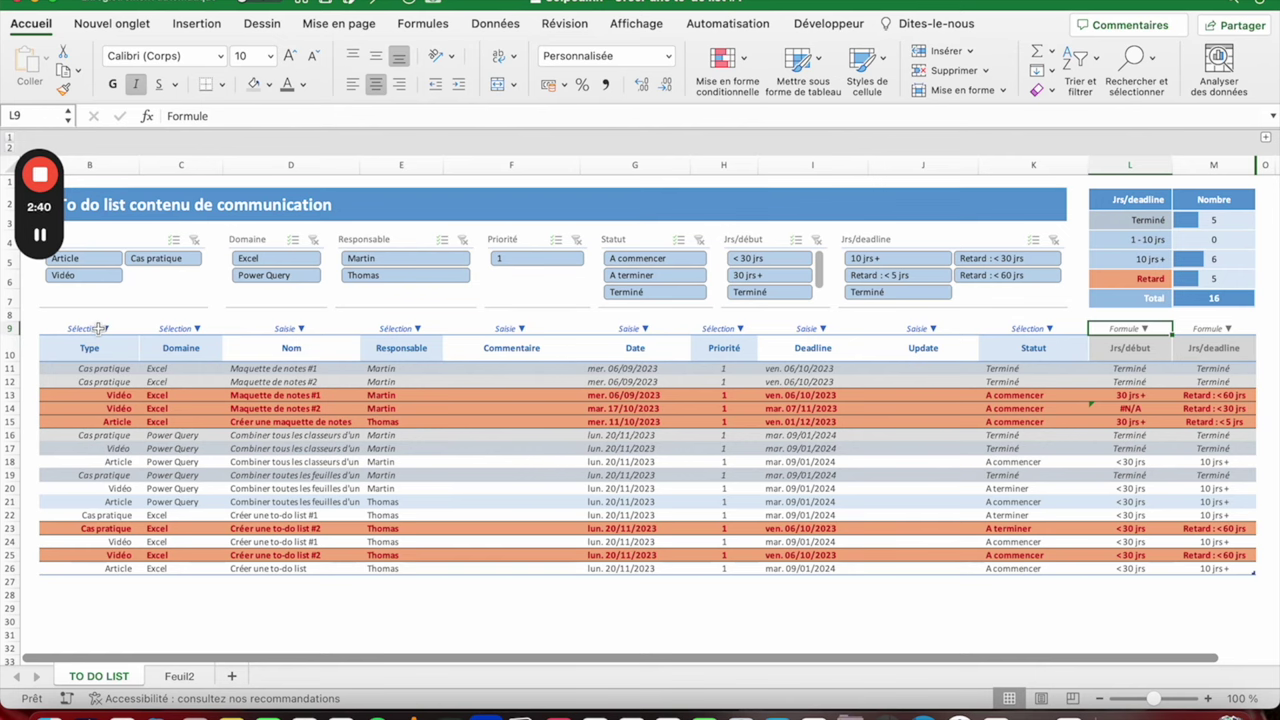
pyautogui.click(178, 677)
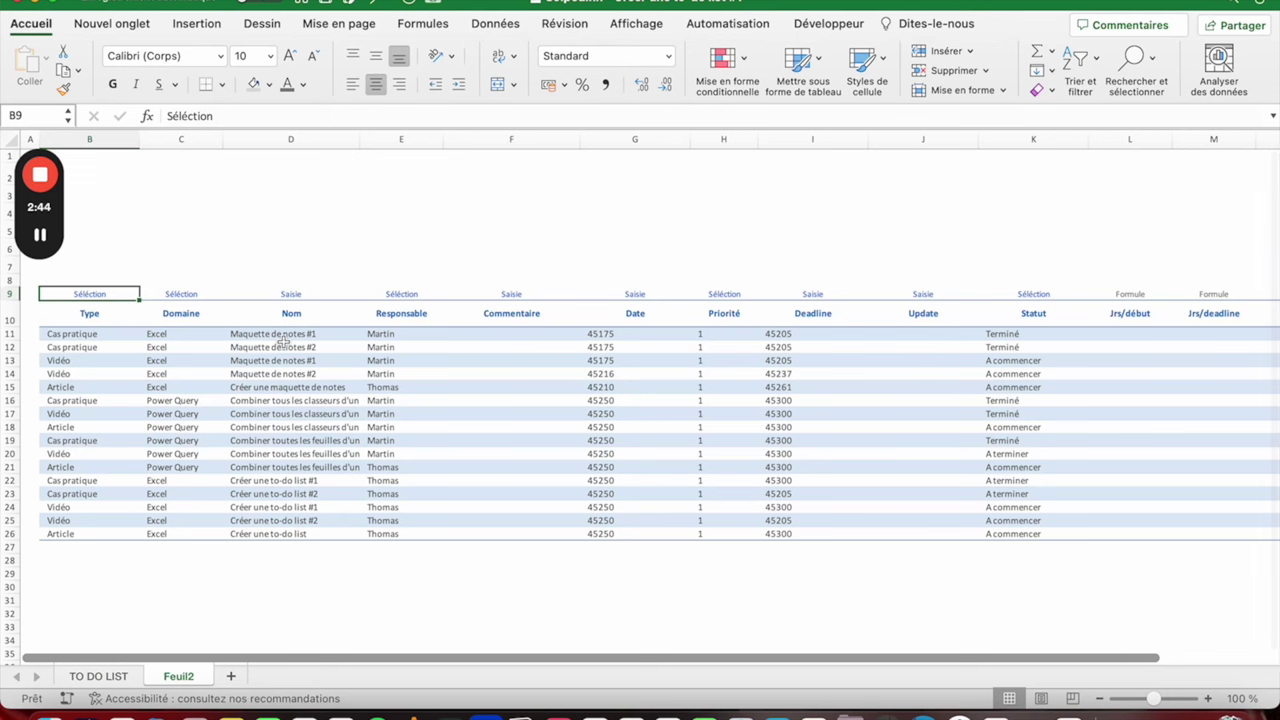
pyautogui.click(300, 196)
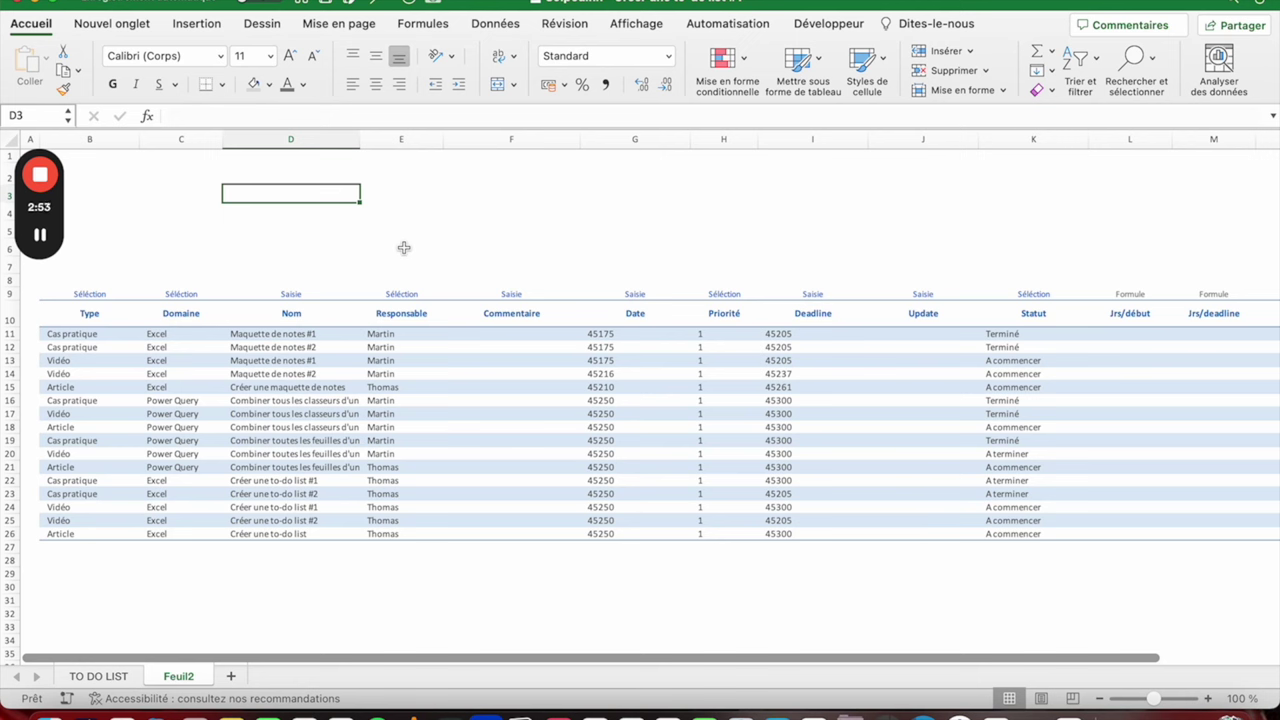
pyautogui.press('ctrl+super+space')
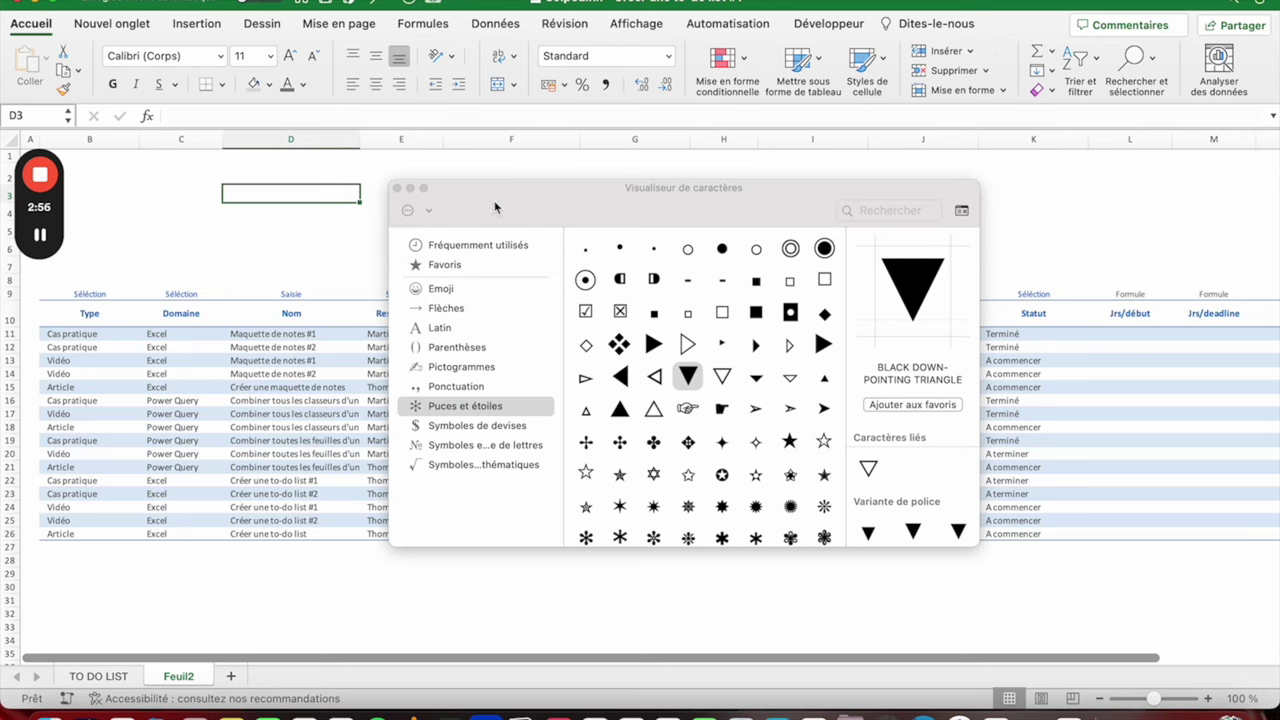
# Step: Insert the black down-pointing triangle ▼ from Puces et étoiles into D3 and close the viewer
pyautogui.moveTo(494, 207); pyautogui.dragTo(466, 157)
pyautogui.click(625, 229)
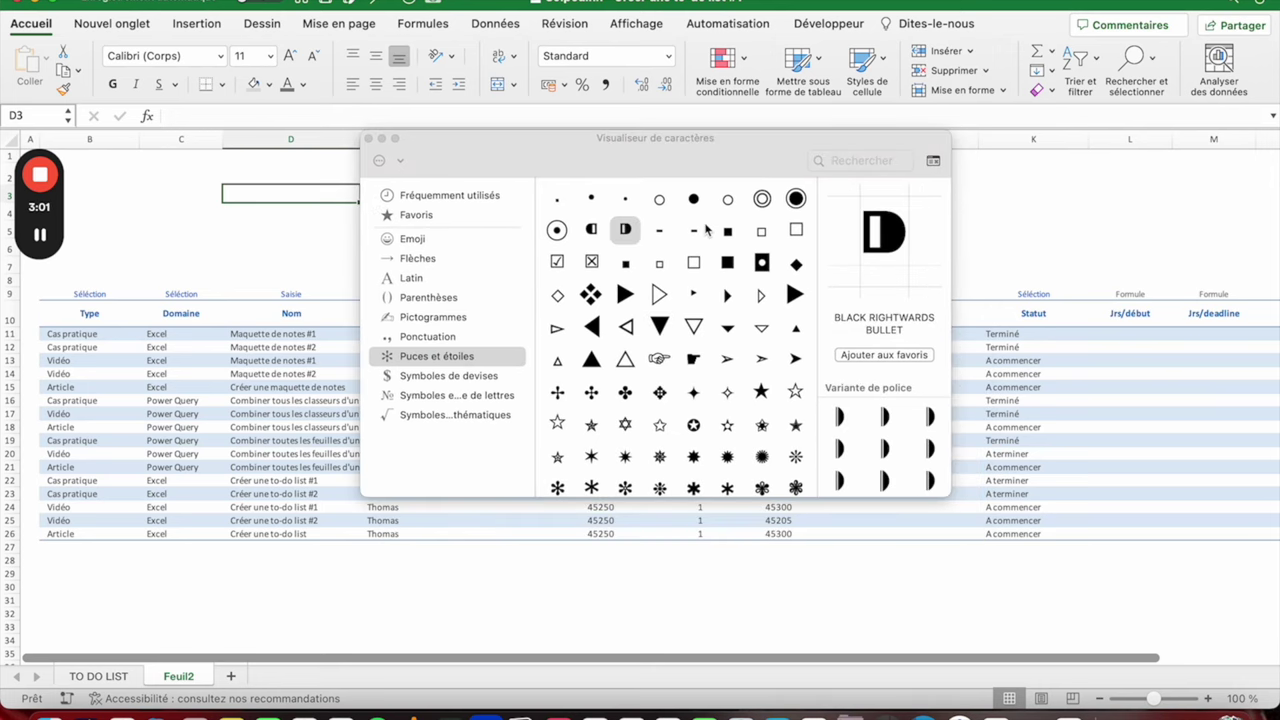
pyautogui.click(660, 326)
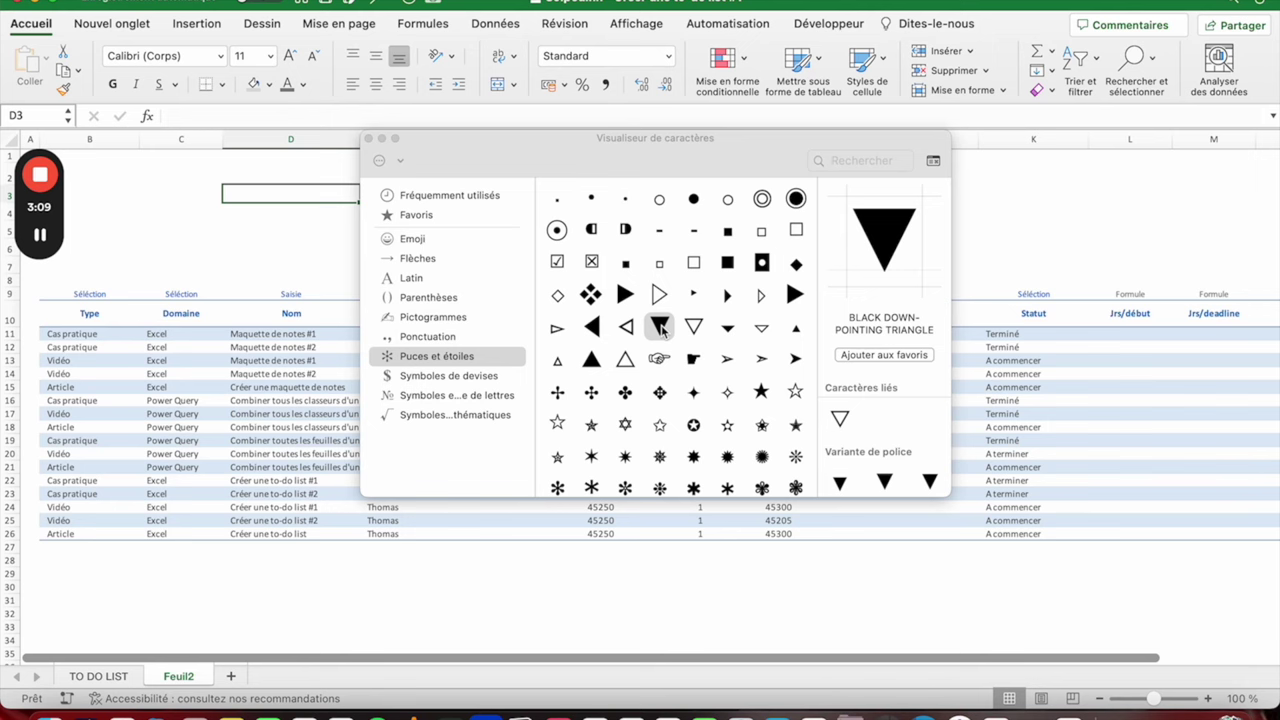
pyautogui.doubleClick(660, 326)
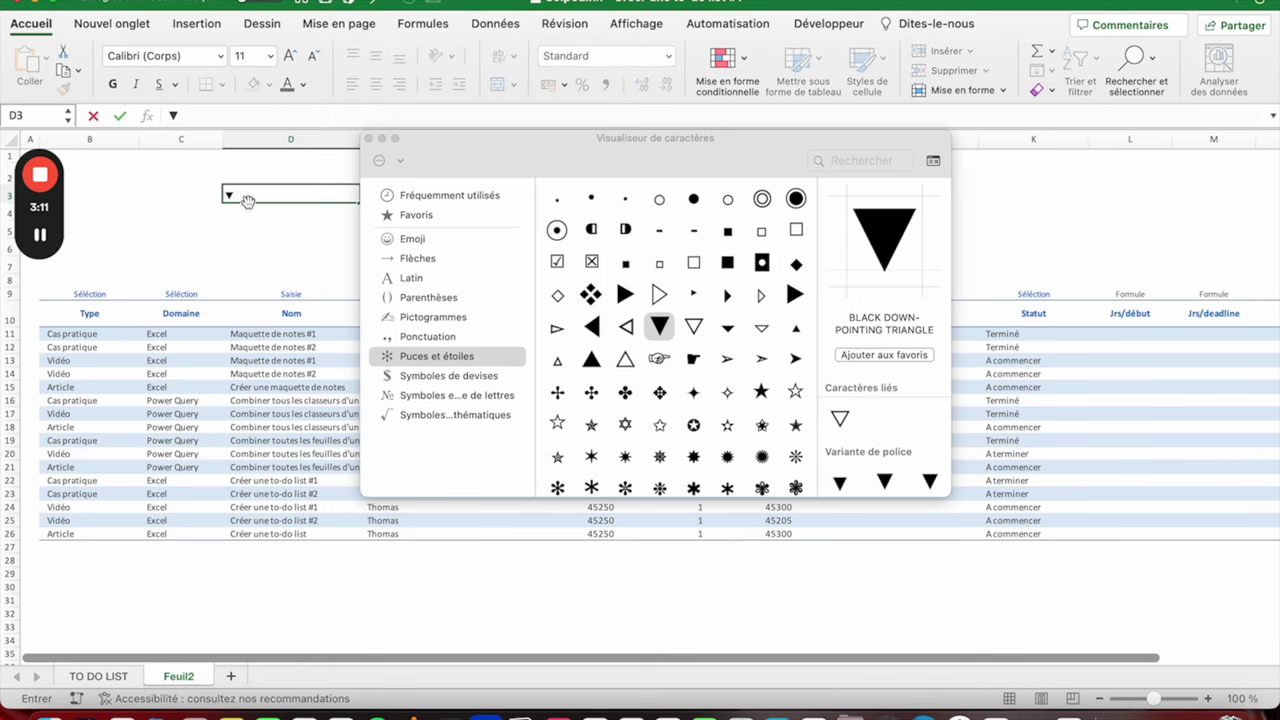
pyautogui.click(367, 138)
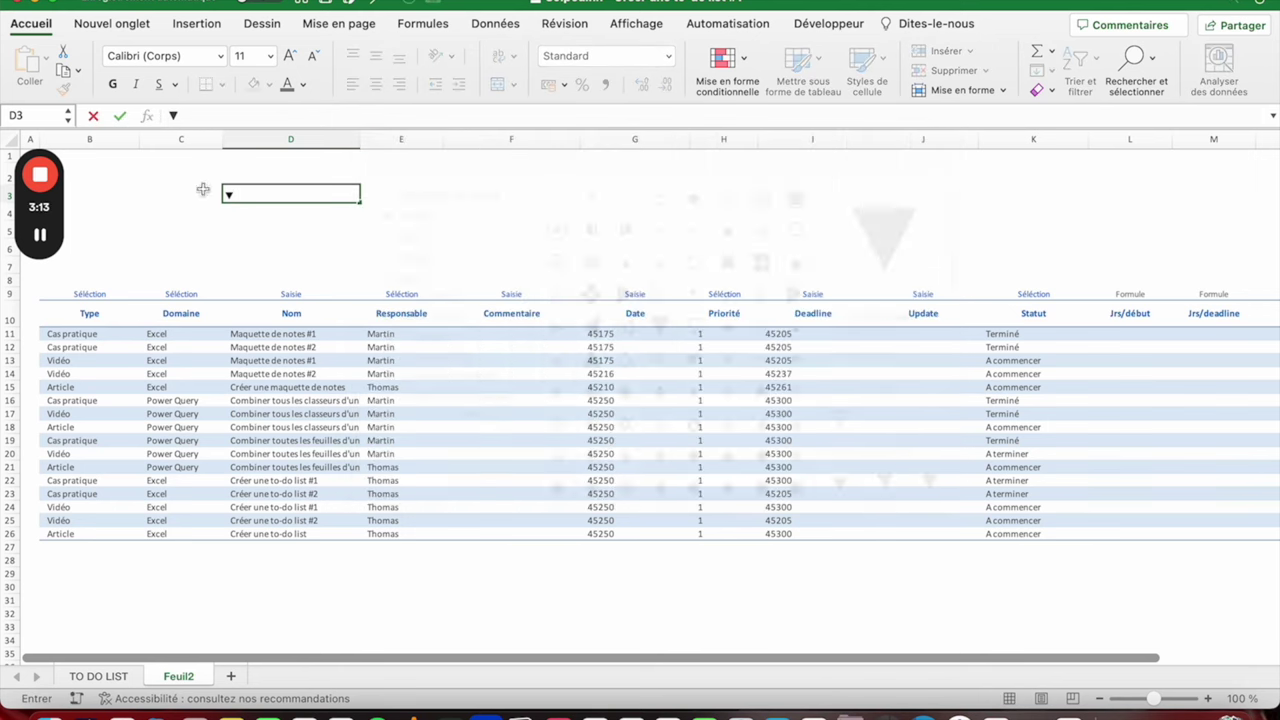
pyautogui.hotkey('ctrl', 'Return')
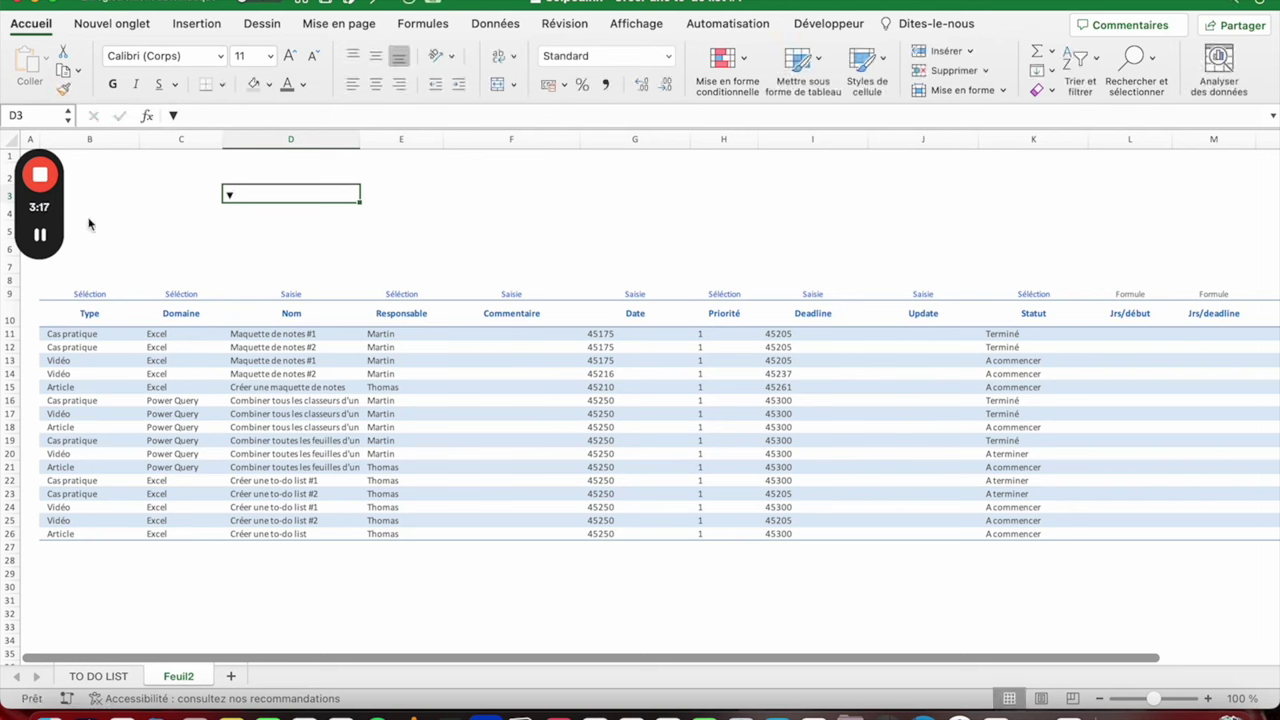
pyautogui.press('Down')
pyautogui.press('Down')
pyautogui.press('Down')
pyautogui.press('Down')
pyautogui.press('Down')
pyautogui.press('Down')
# Step: Give labels B9:M9 the custom format @" X" so they read Sélection X, Saisie X, Formule X
pyautogui.press('Left')
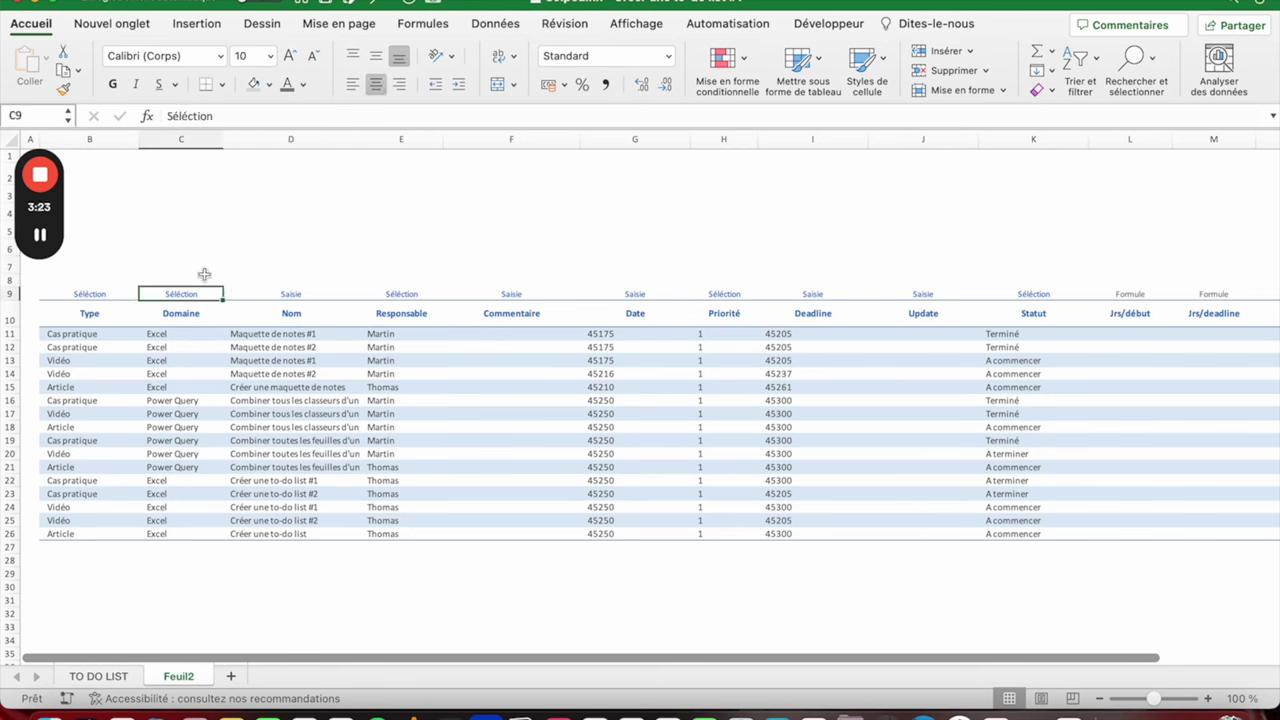
pyautogui.moveTo(90, 295)
pyautogui.mouseDown()
pyautogui.moveTo(1196, 297)
pyautogui.moveTo(493, 307)
pyautogui.moveTo(1107, 295)
pyautogui.mouseUp()
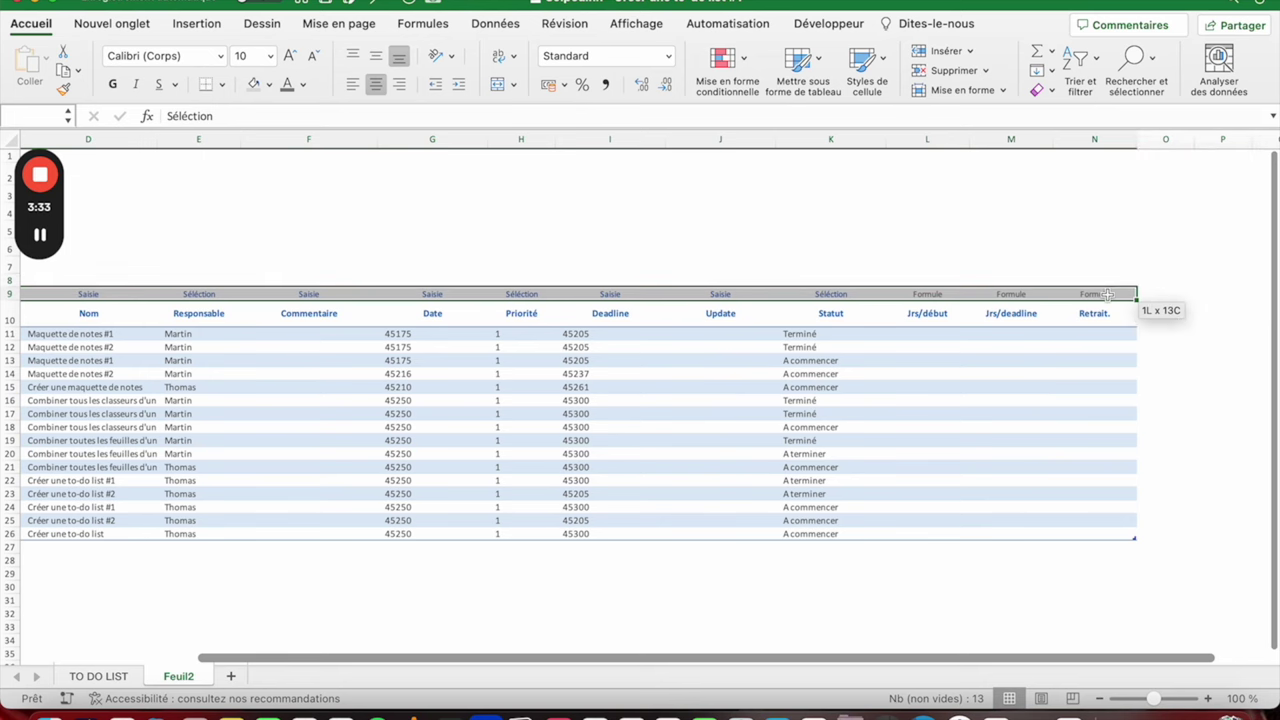
pyautogui.click(668, 56)
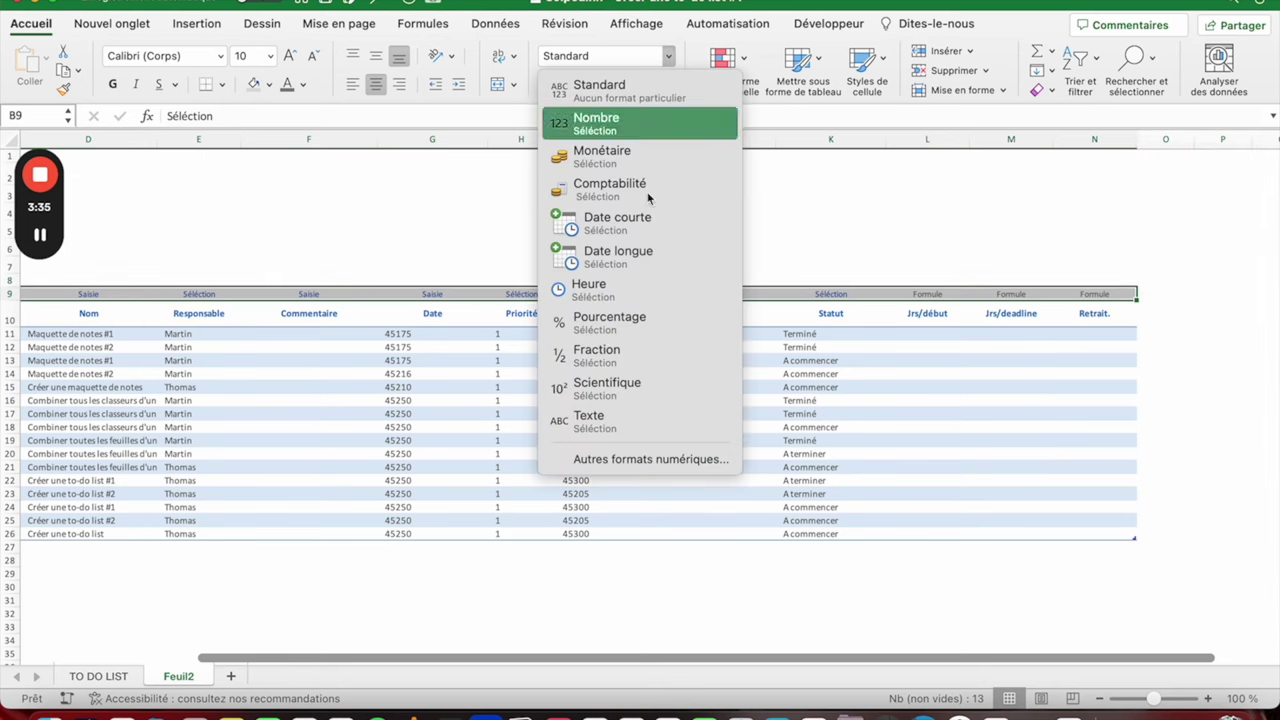
pyautogui.click(616, 465)
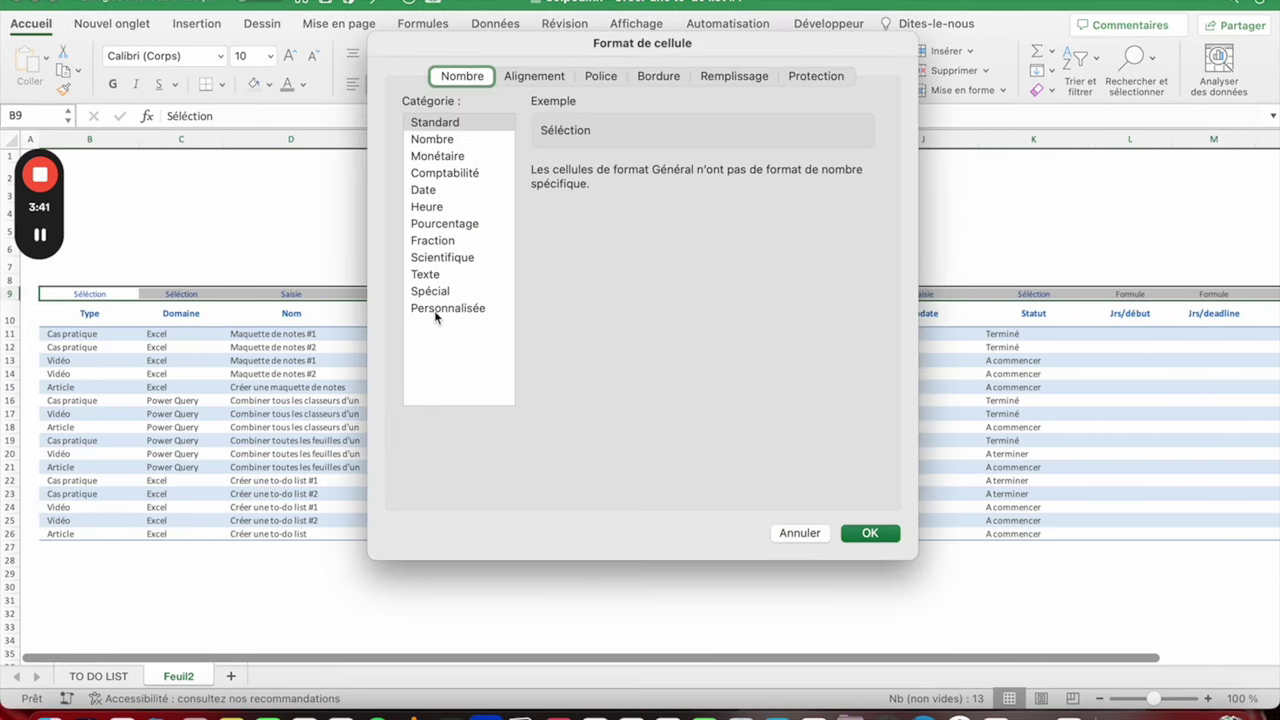
pyautogui.click(434, 310)
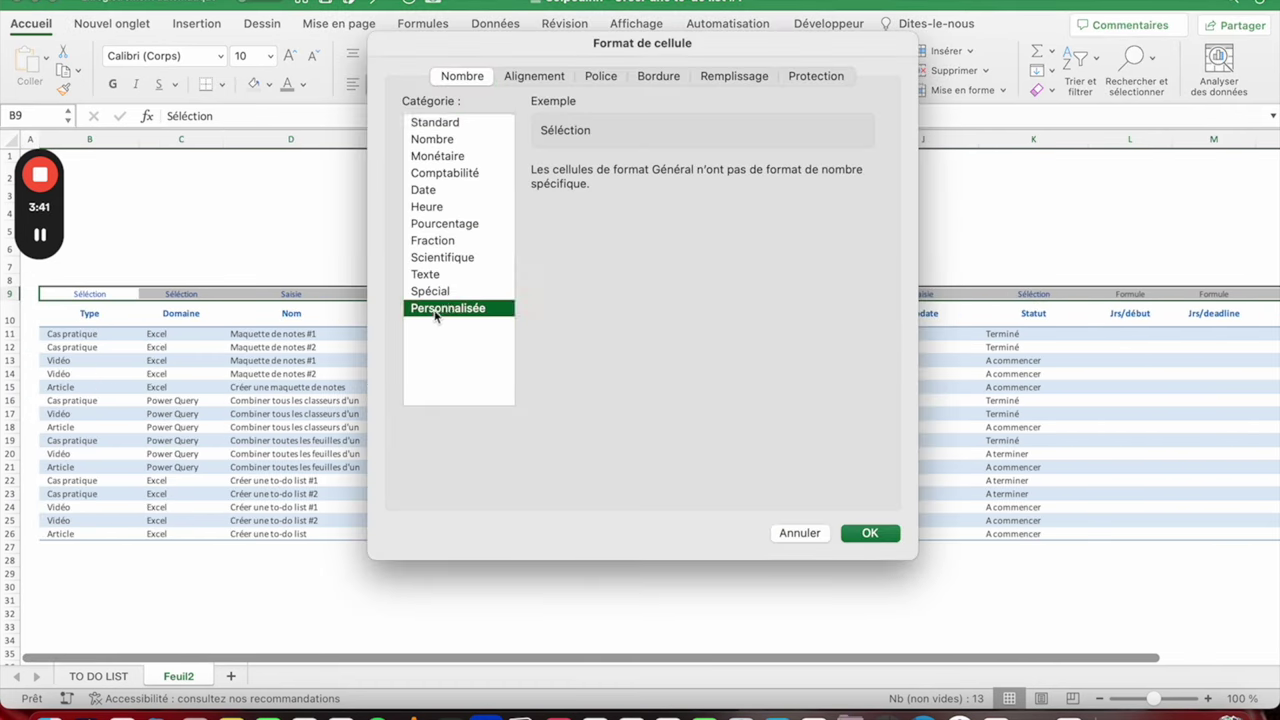
pyautogui.doubleClick(560, 194)
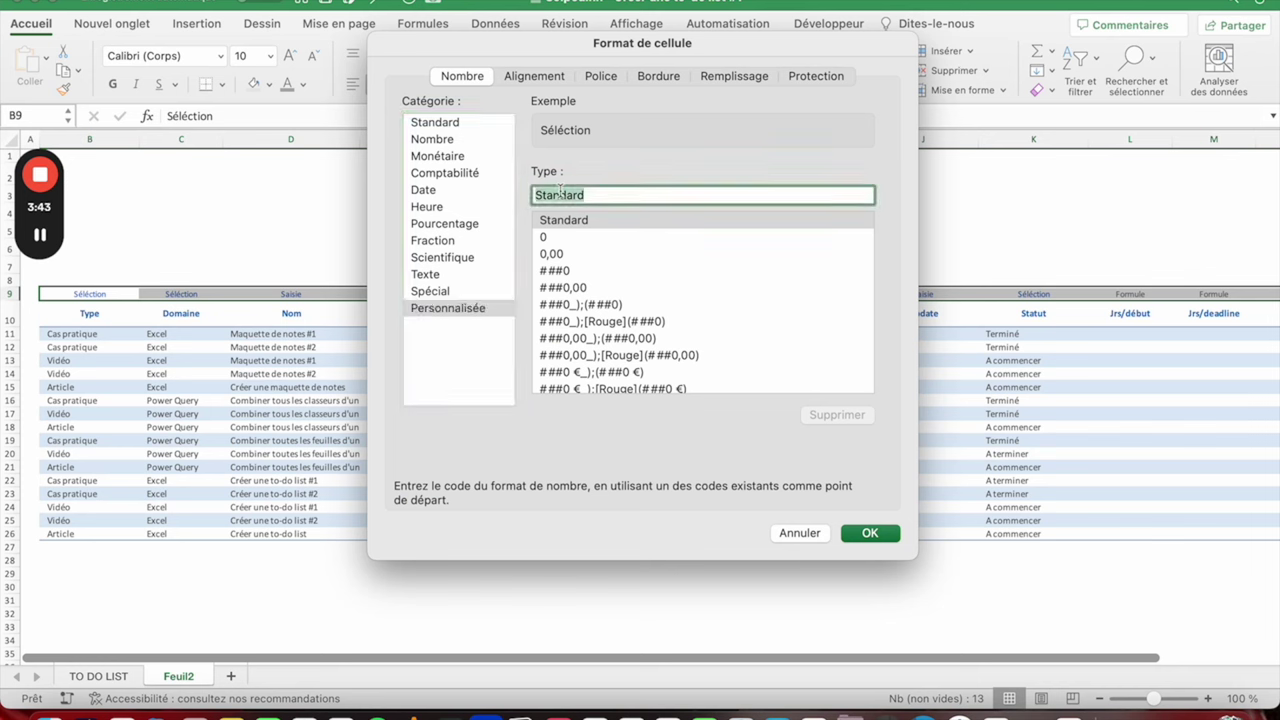
pyautogui.write('@')
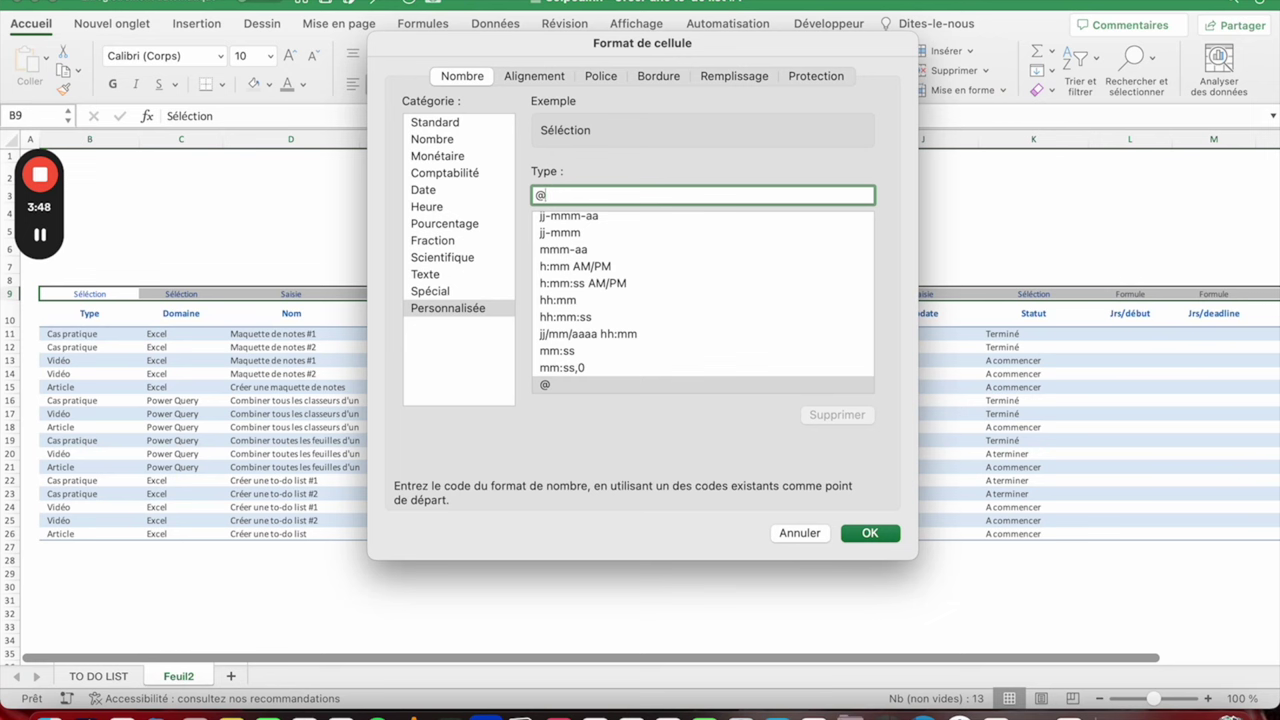
pyautogui.write('" X')
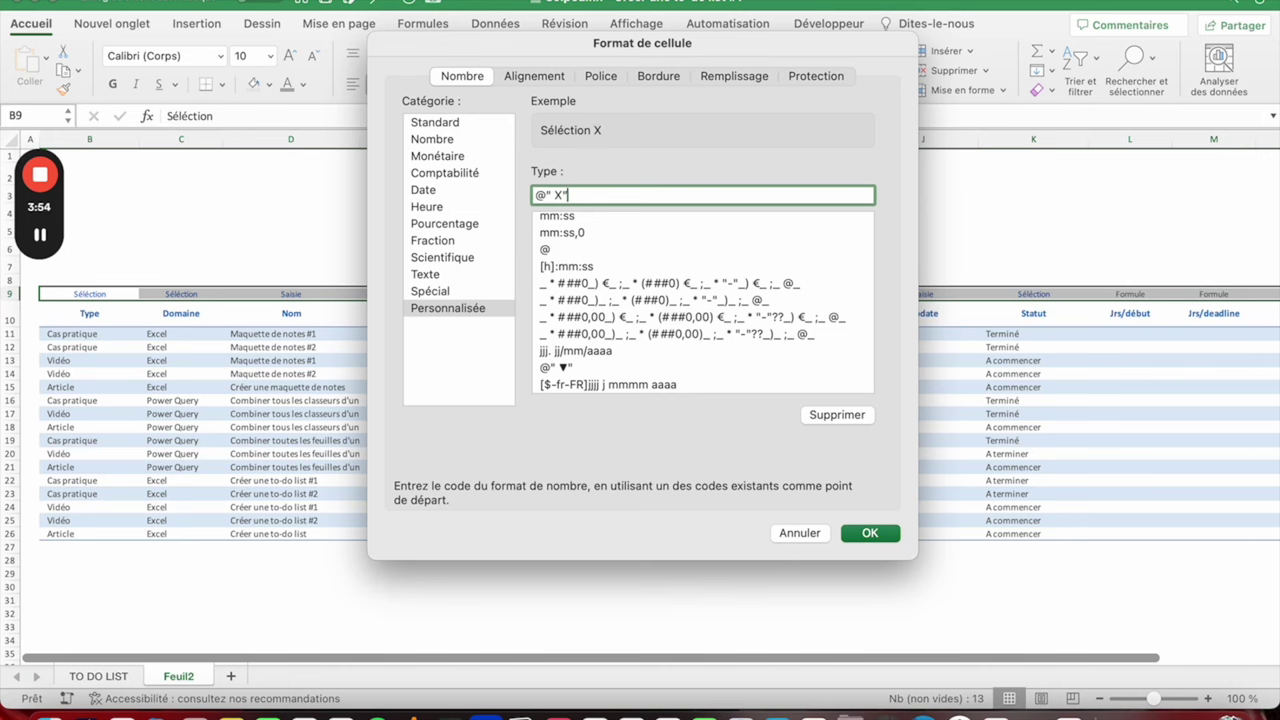
pyautogui.press('Return')
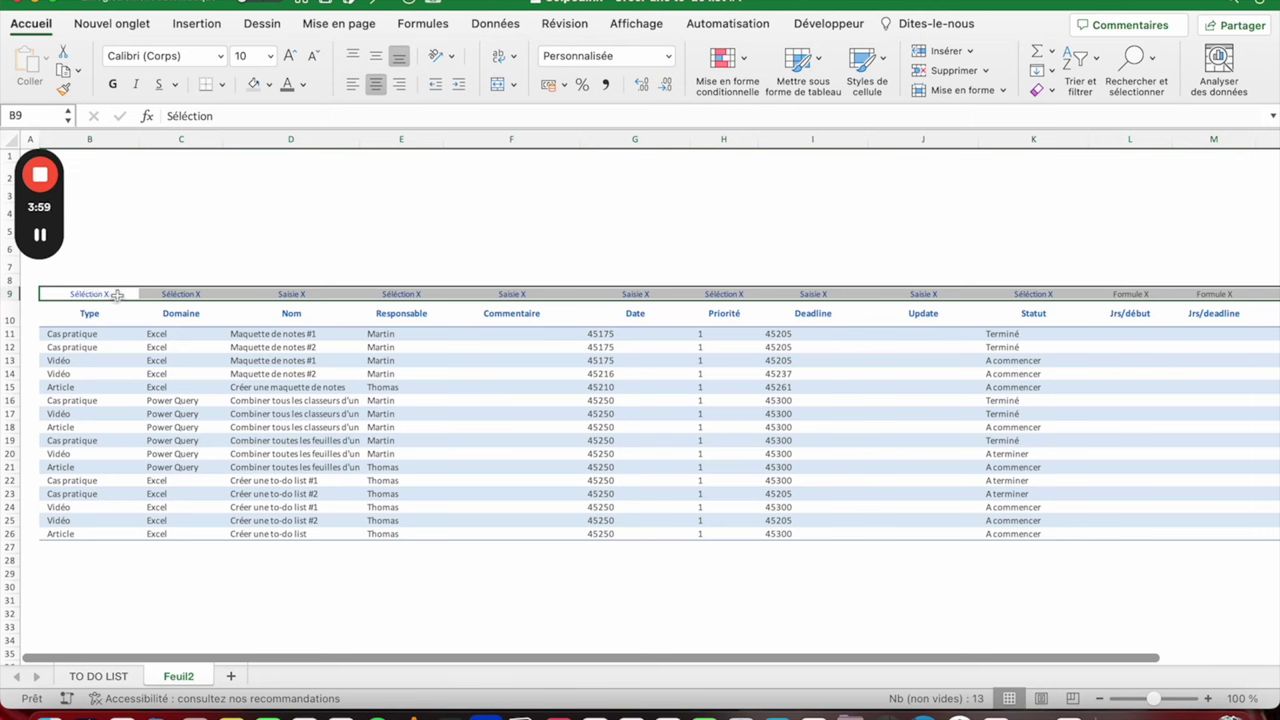
pyautogui.click(668, 56)
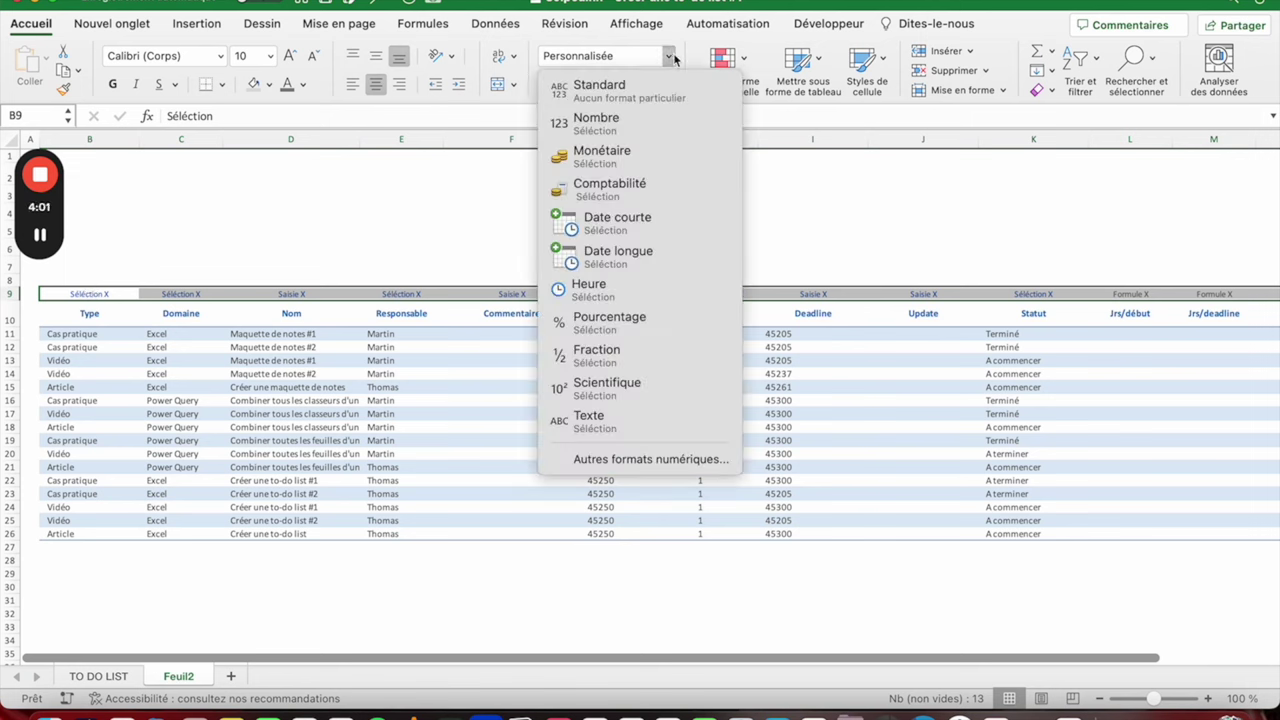
# Step: Swap the X in the custom label format for ▼, giving Sélection ▼, Saisie ▼, Formule ▼
pyautogui.click(654, 462)
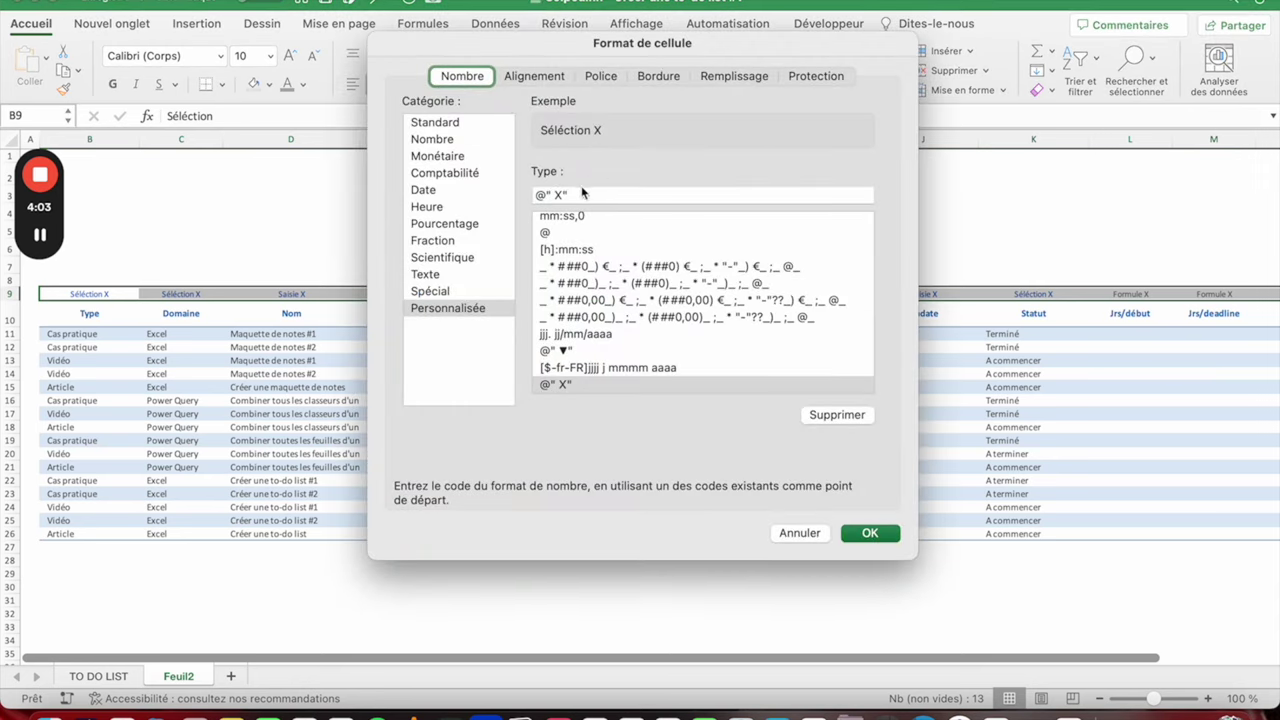
pyautogui.click(561, 194)
pyautogui.press('BackSpace')
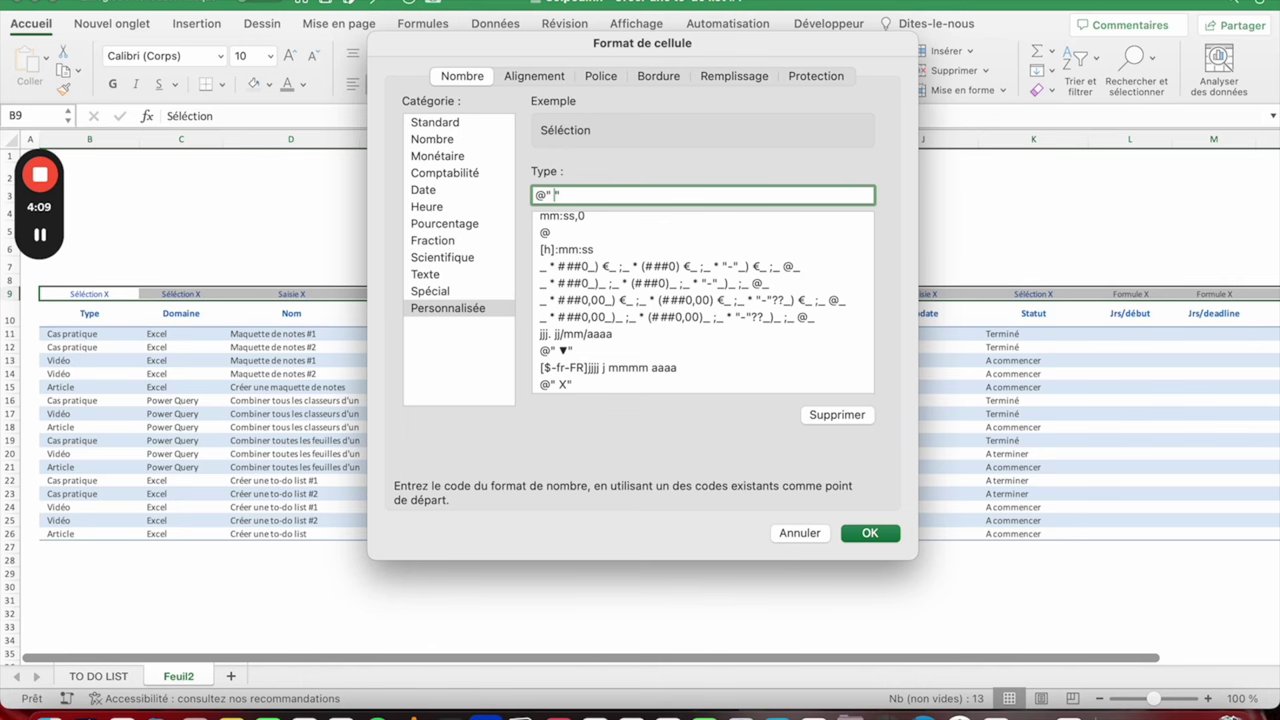
pyautogui.press('ctrl+super+space')
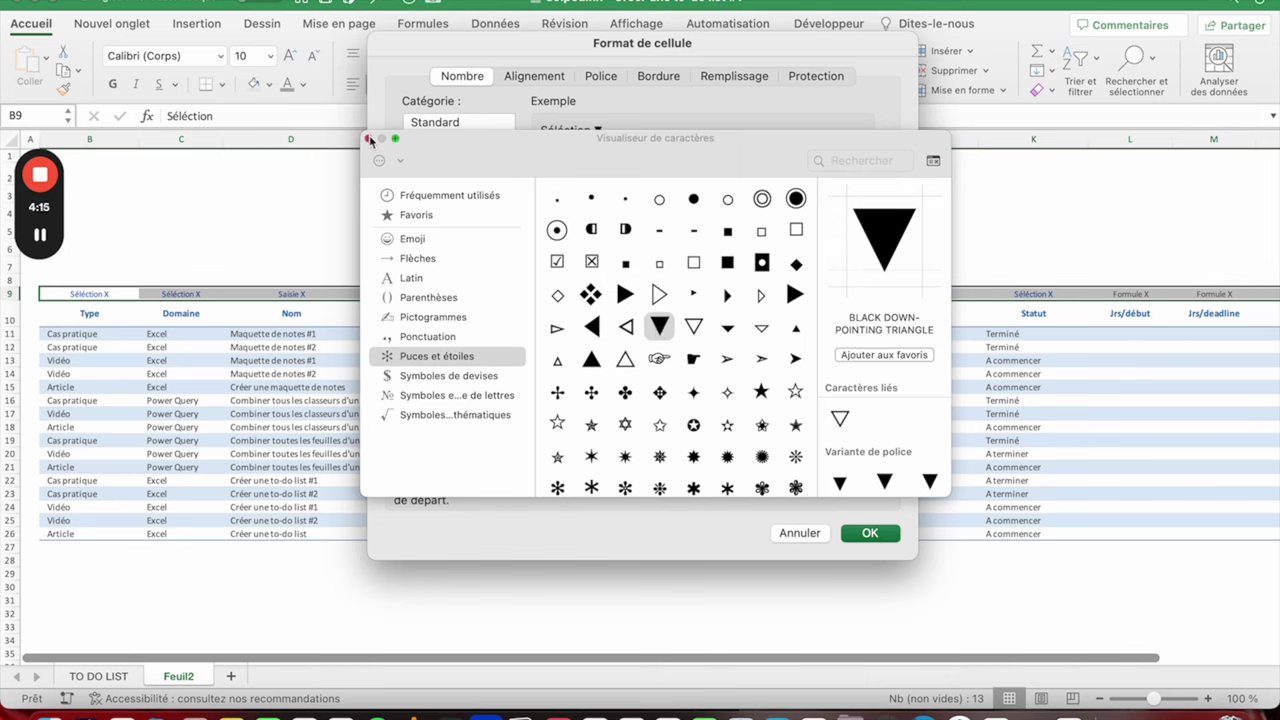
pyautogui.click(369, 140)
pyautogui.moveTo(567, 195); pyautogui.dragTo(523, 200)
pyautogui.click(857, 531)
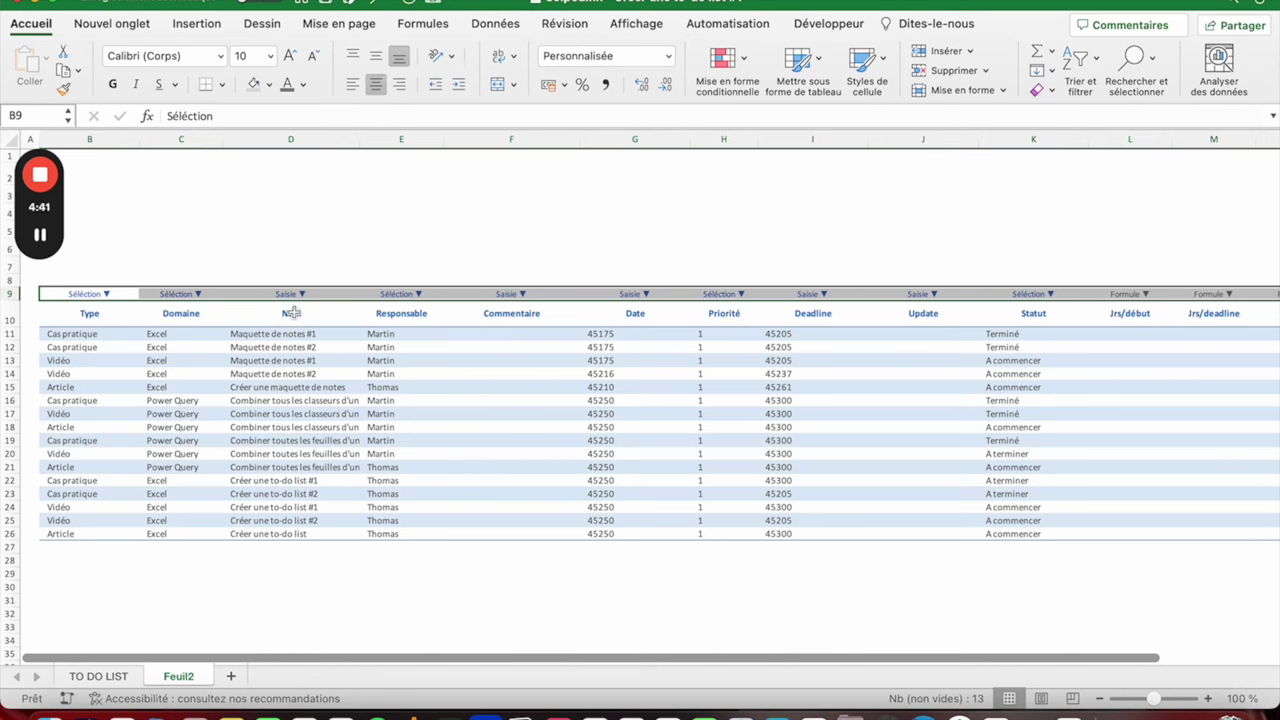
pyautogui.click(190, 413)
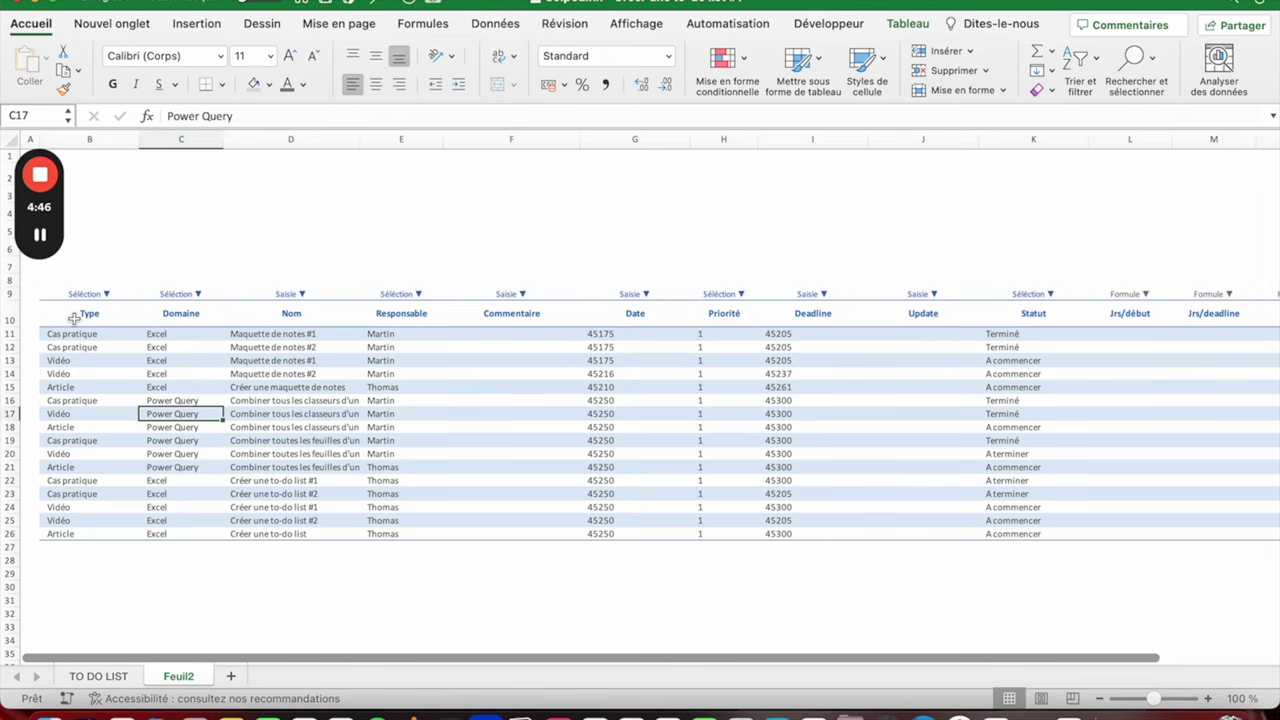
# Step: Check which fill colour the Type header uses on the TO DO LIST sheet
pyautogui.moveTo(75, 313); pyautogui.dragTo(1215, 313)
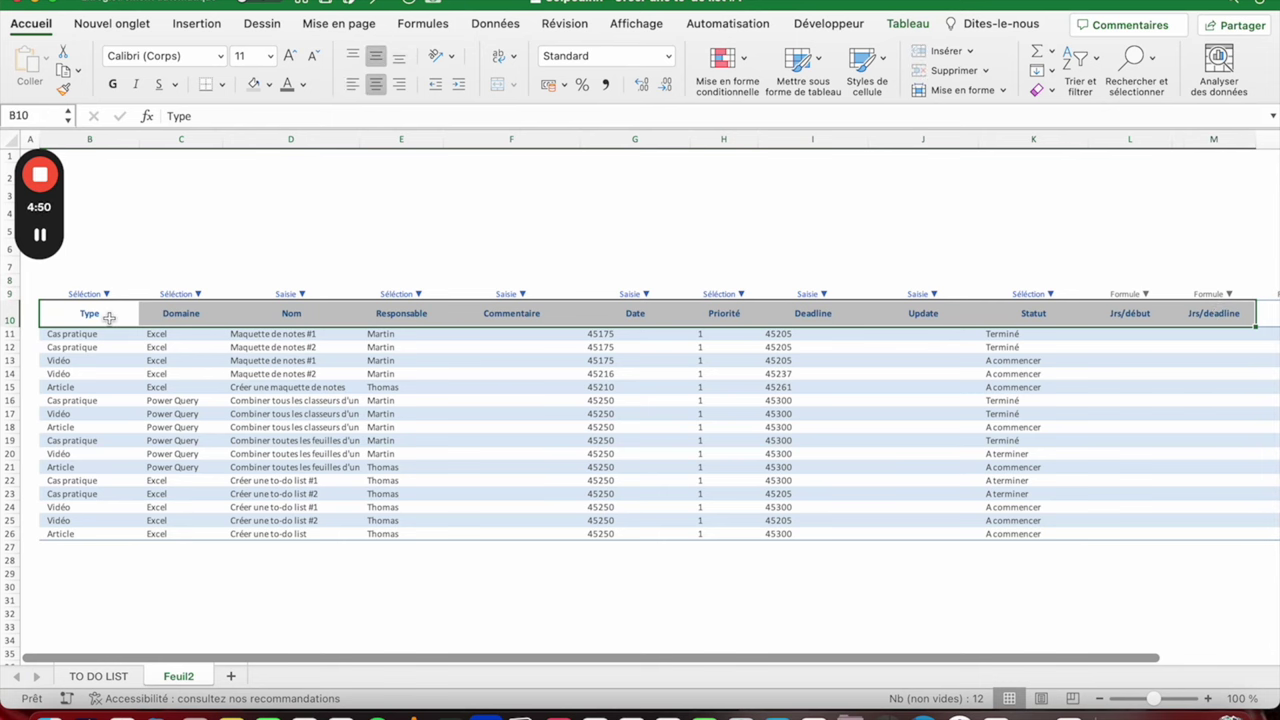
pyautogui.click(100, 676)
pyautogui.moveTo(88, 350); pyautogui.dragTo(420, 349)
pyautogui.click(90, 352)
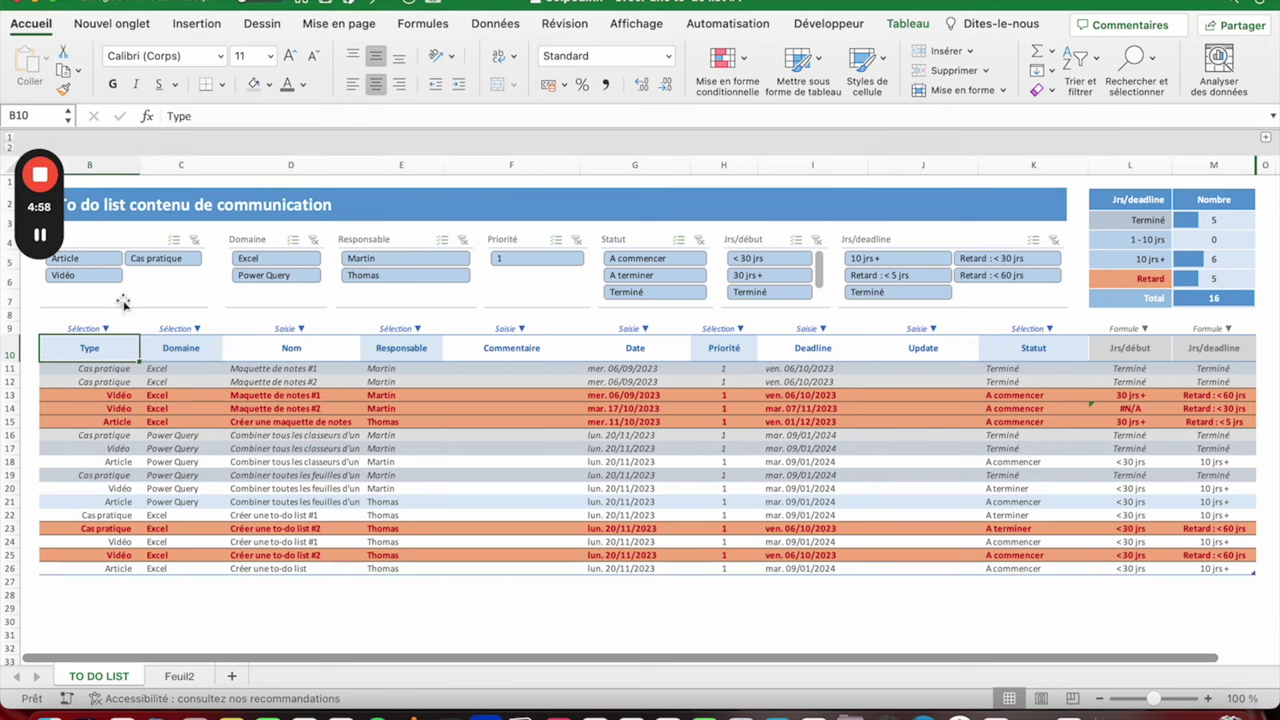
pyautogui.click(268, 84)
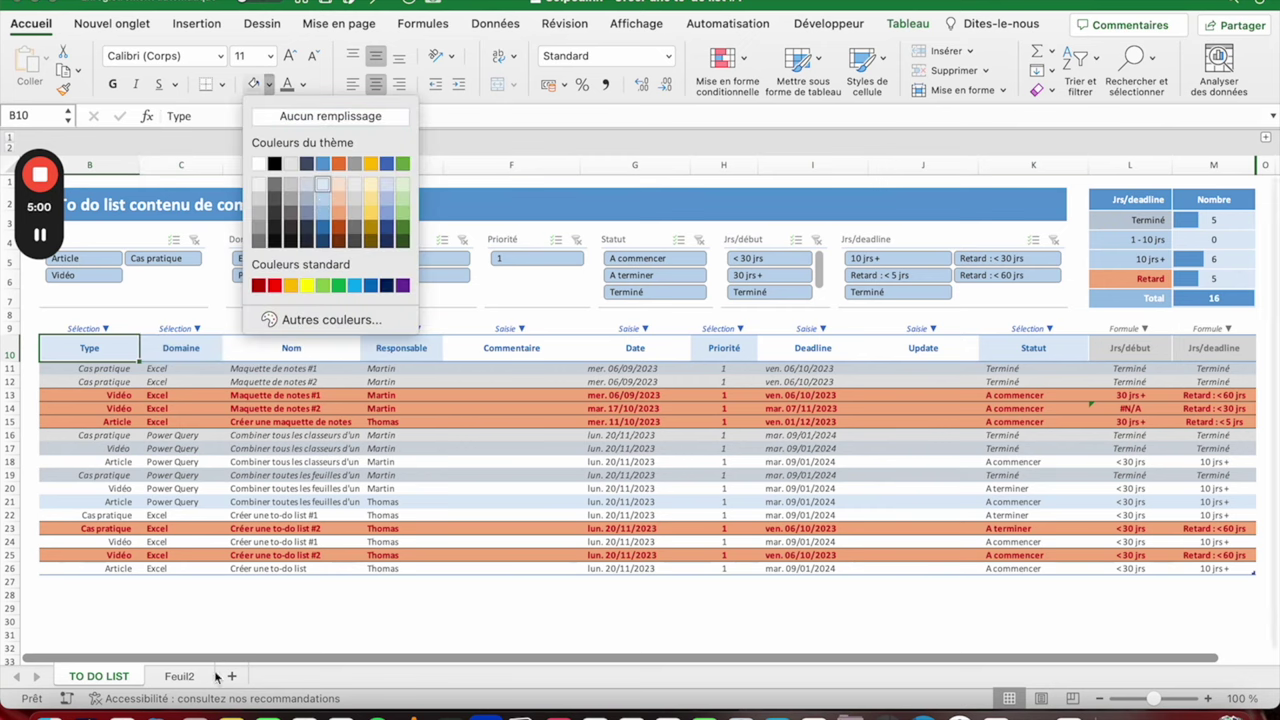
pyautogui.click(177, 672)
# Step: Shade the Type, Domaine, Responsable, Priorité and Statut headers light blue
pyautogui.click(179, 676)
pyautogui.click(100, 312)
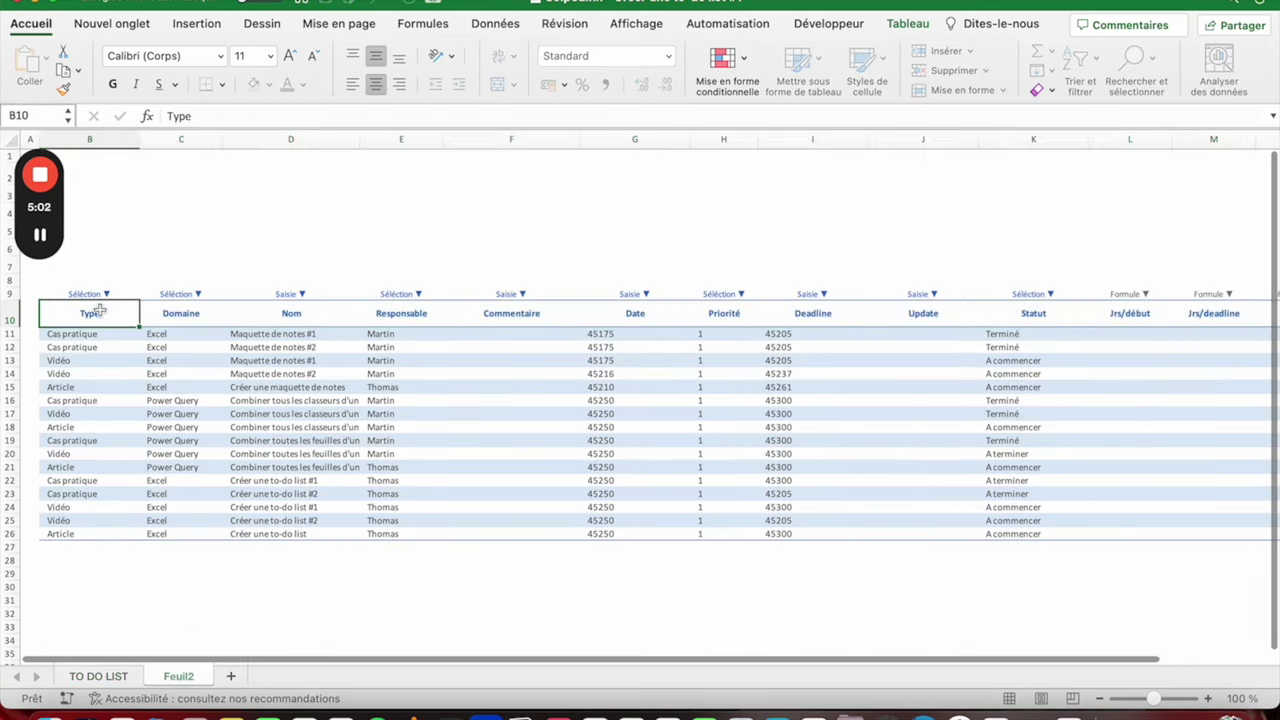
pyautogui.keyDown('super'); pyautogui.click(165, 314); pyautogui.keyUp('super')
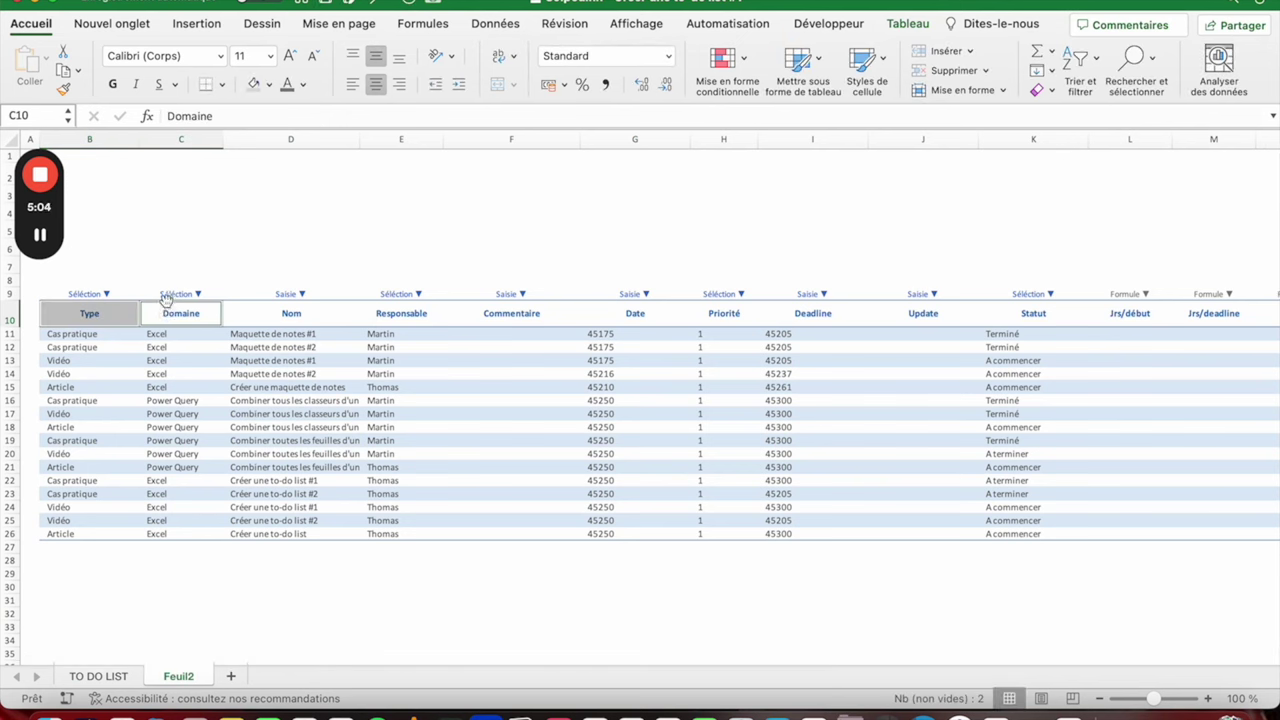
pyautogui.keyDown('super'); pyautogui.click(392, 313); pyautogui.keyUp('super')
pyautogui.keyDown('super'); pyautogui.click(726, 316); pyautogui.keyUp('super')
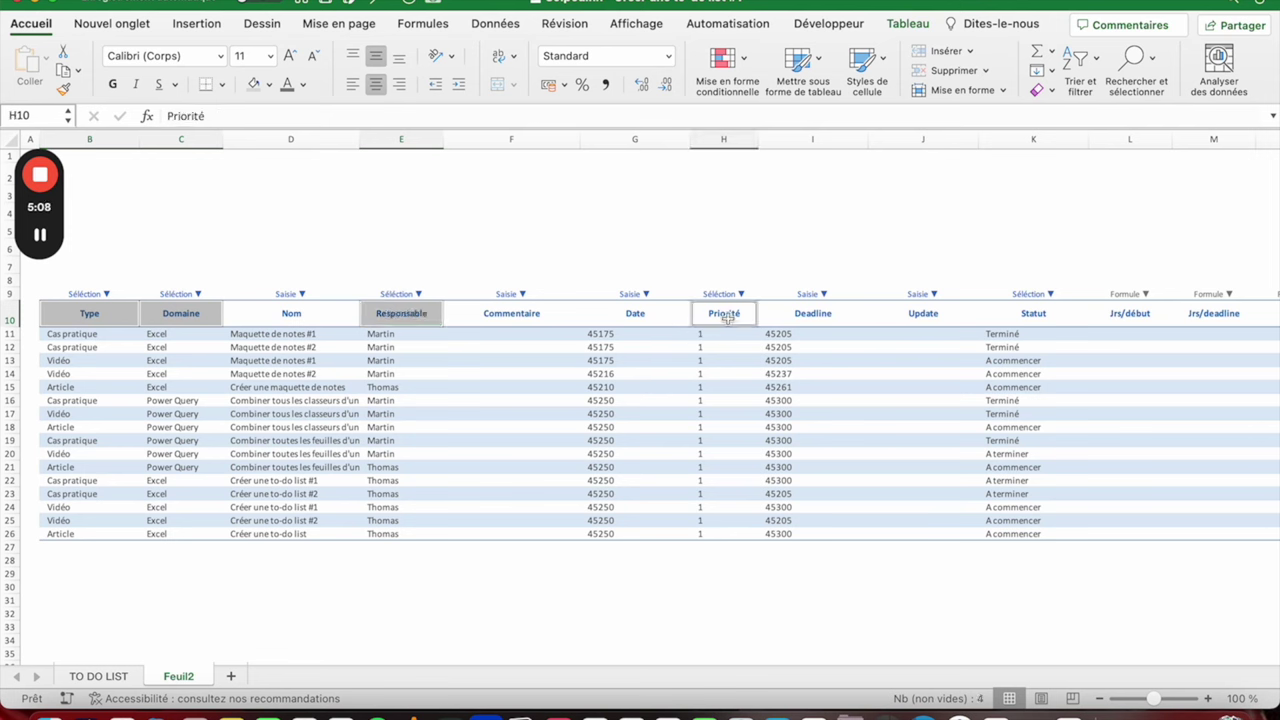
pyautogui.keyDown('super'); pyautogui.click(1040, 315); pyautogui.keyUp('super')
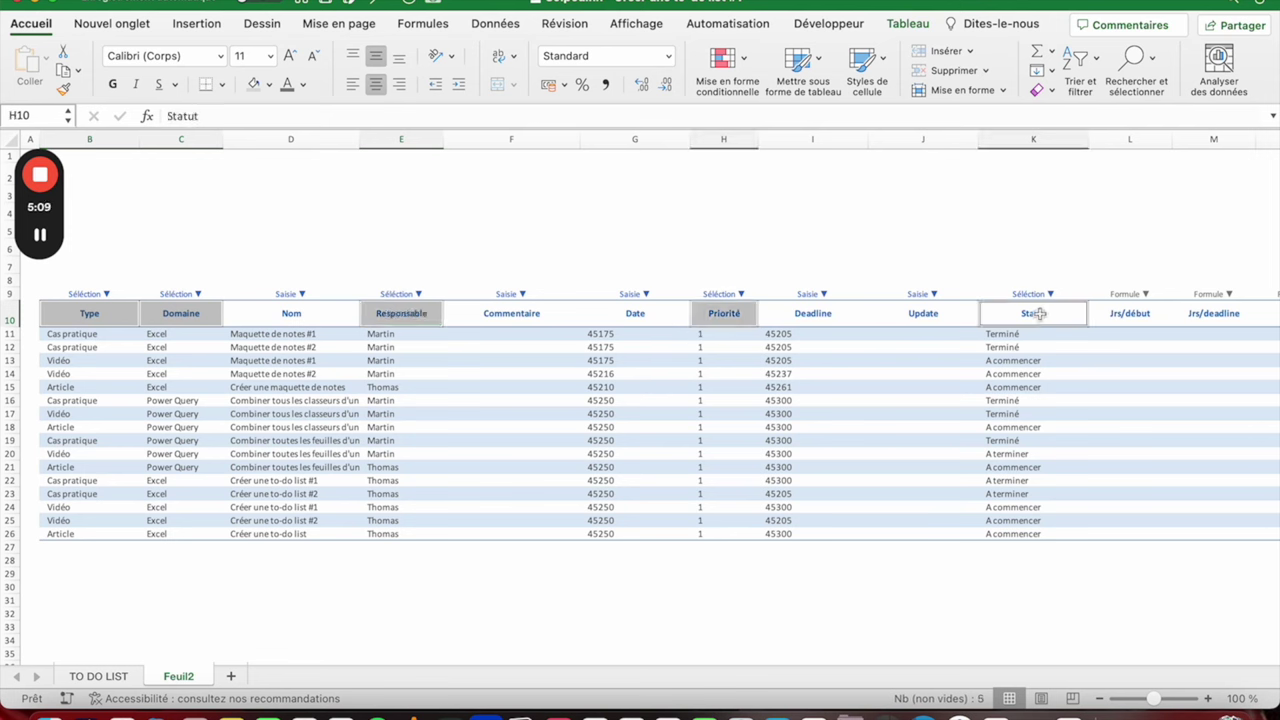
pyautogui.click(269, 84)
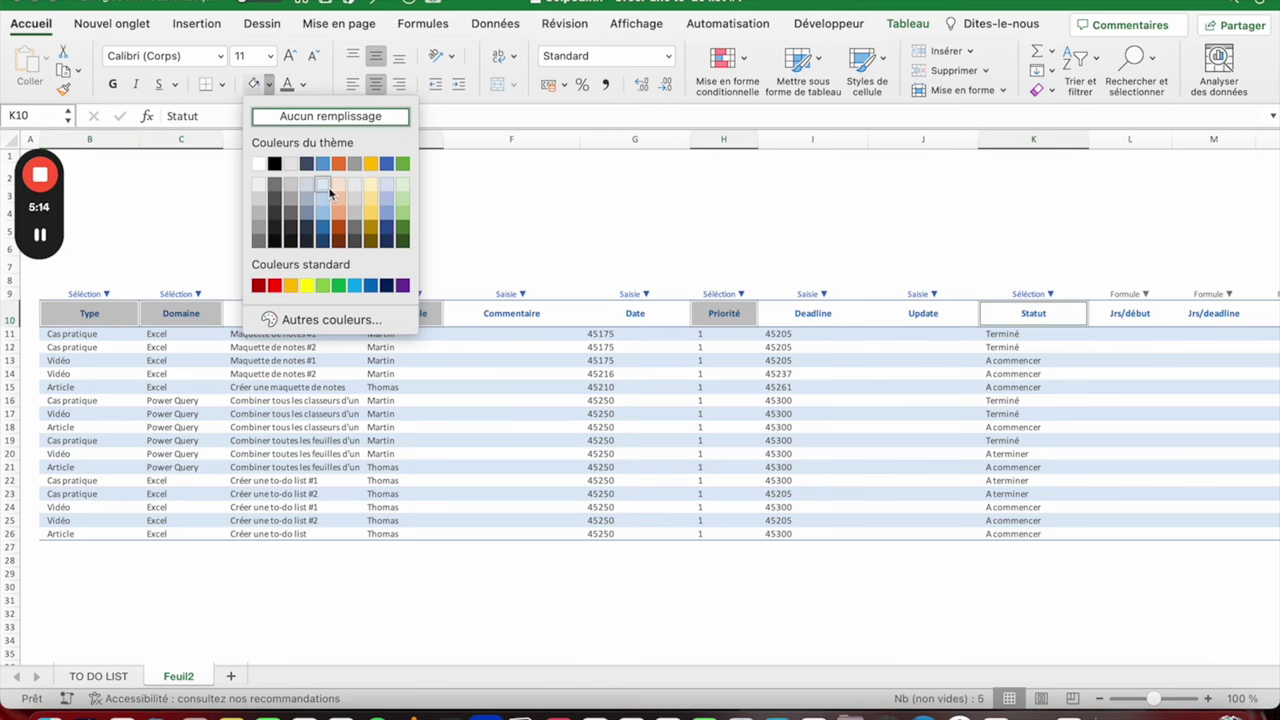
pyautogui.click(327, 190)
pyautogui.click(266, 376)
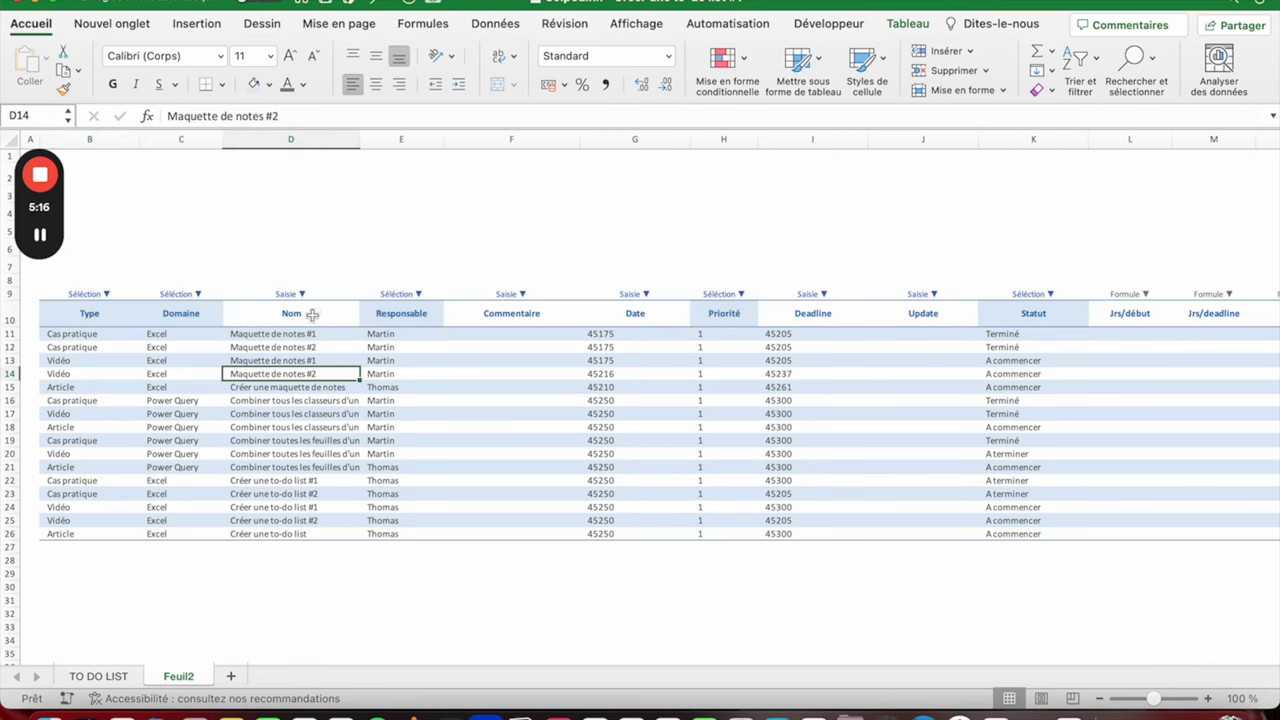
# Step: Fill the formula headers L10:N10 light grey, then compare with TO DO LIST
pyautogui.hscroll(3, 504, 343)
pyautogui.moveTo(979, 313); pyautogui.dragTo(1147, 318)
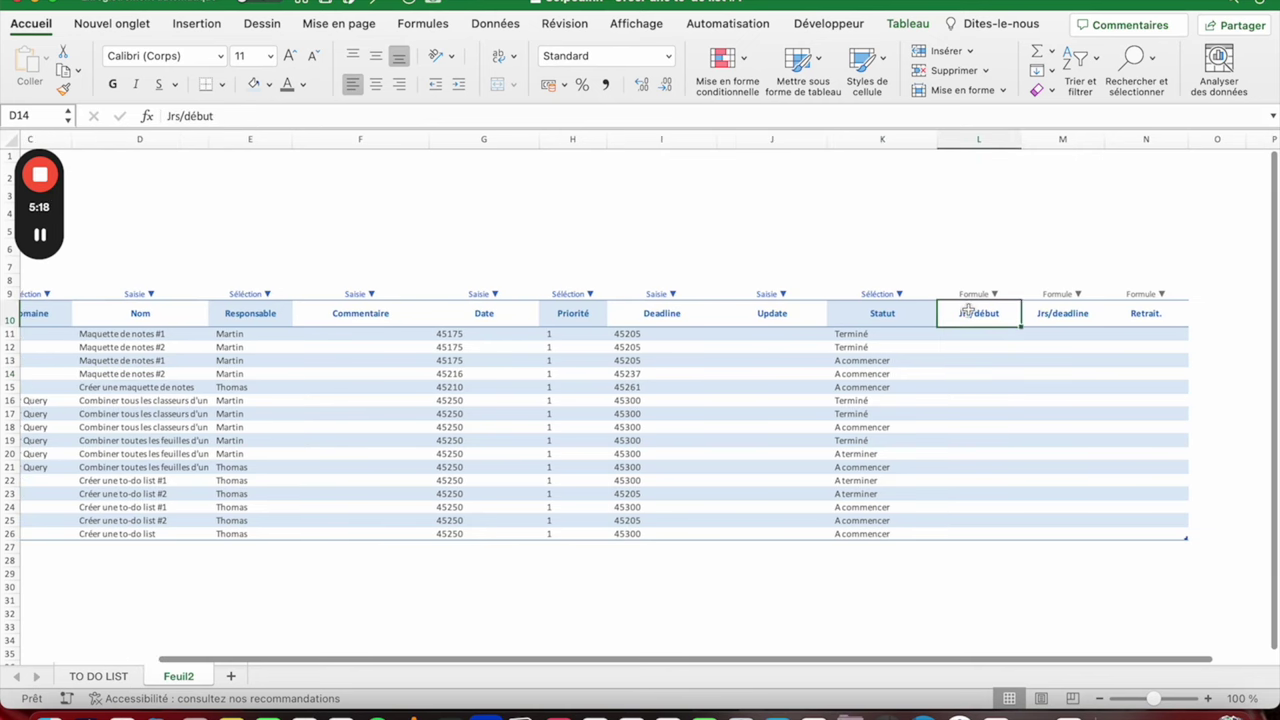
pyautogui.click(269, 84)
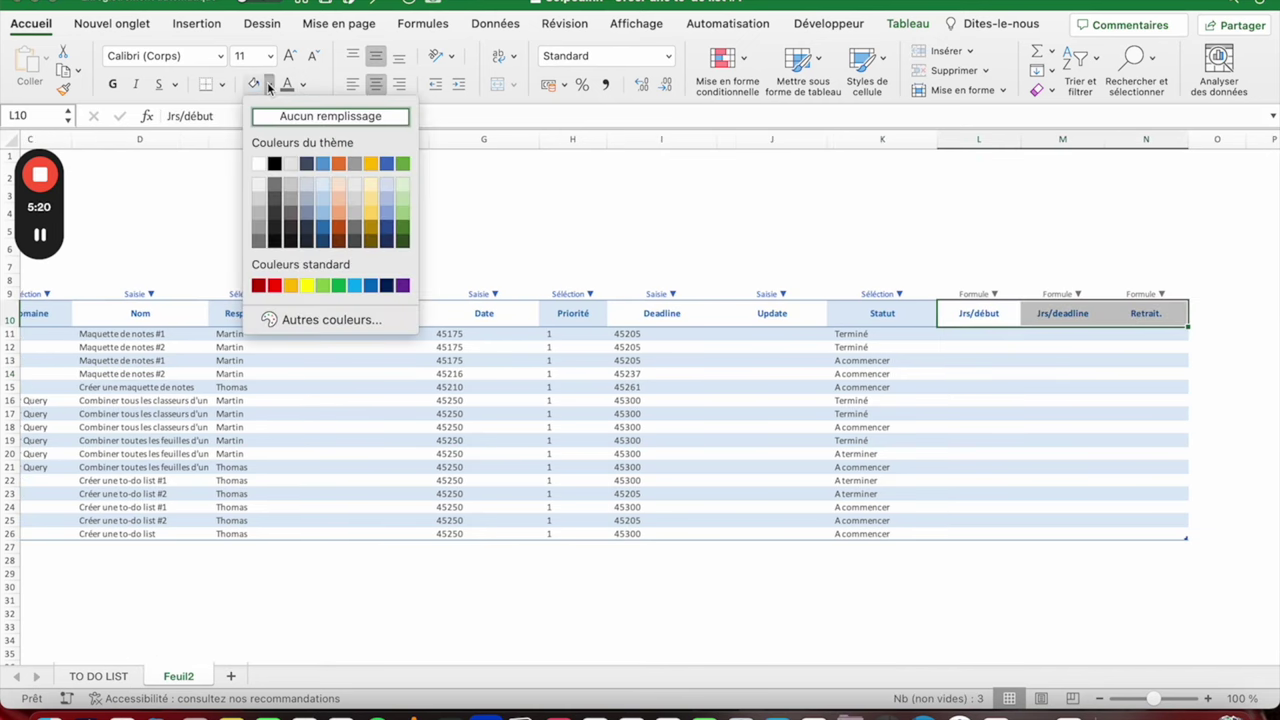
pyautogui.click(274, 195)
pyautogui.click(303, 84)
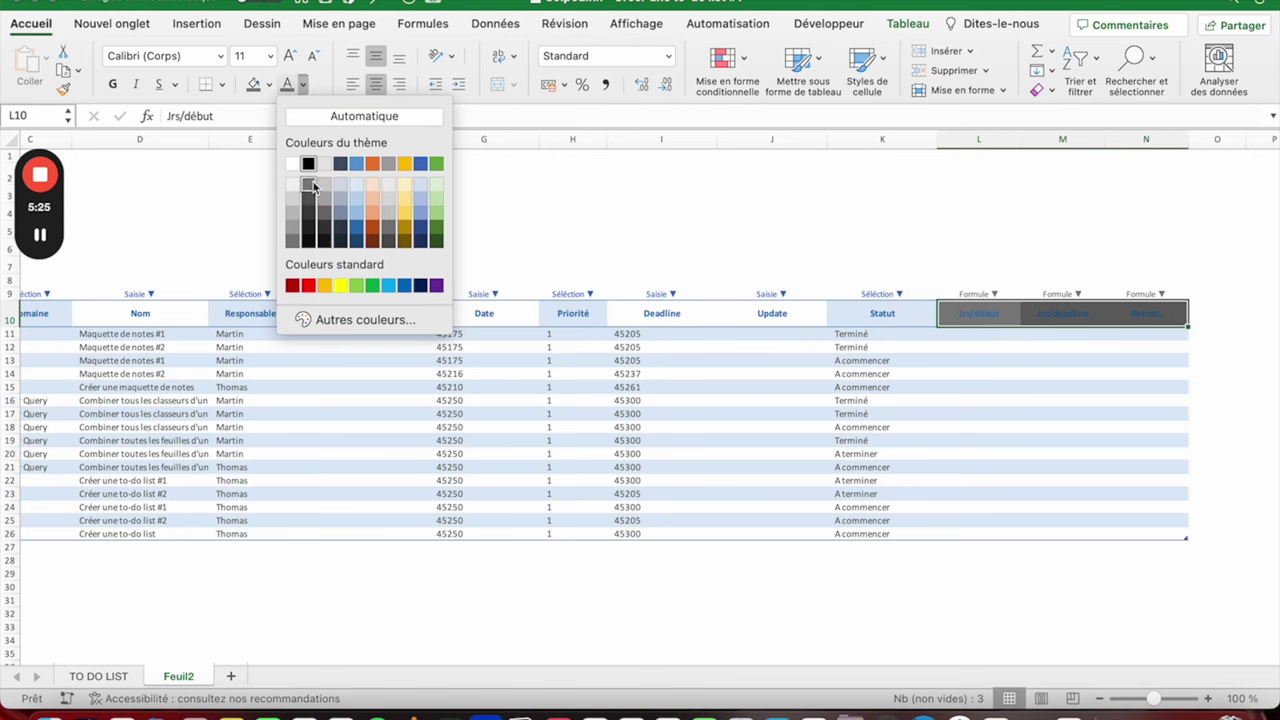
pyautogui.click(310, 195)
pyautogui.click(271, 86)
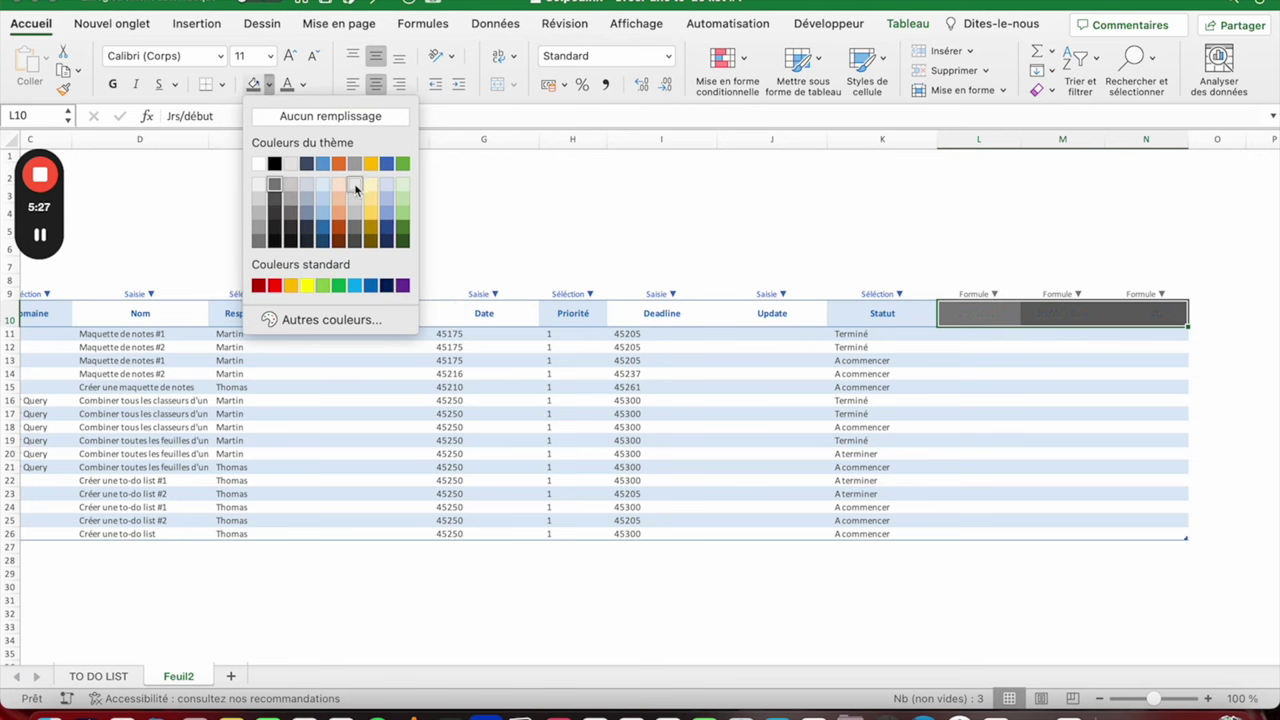
pyautogui.click(296, 189)
pyautogui.click(470, 467)
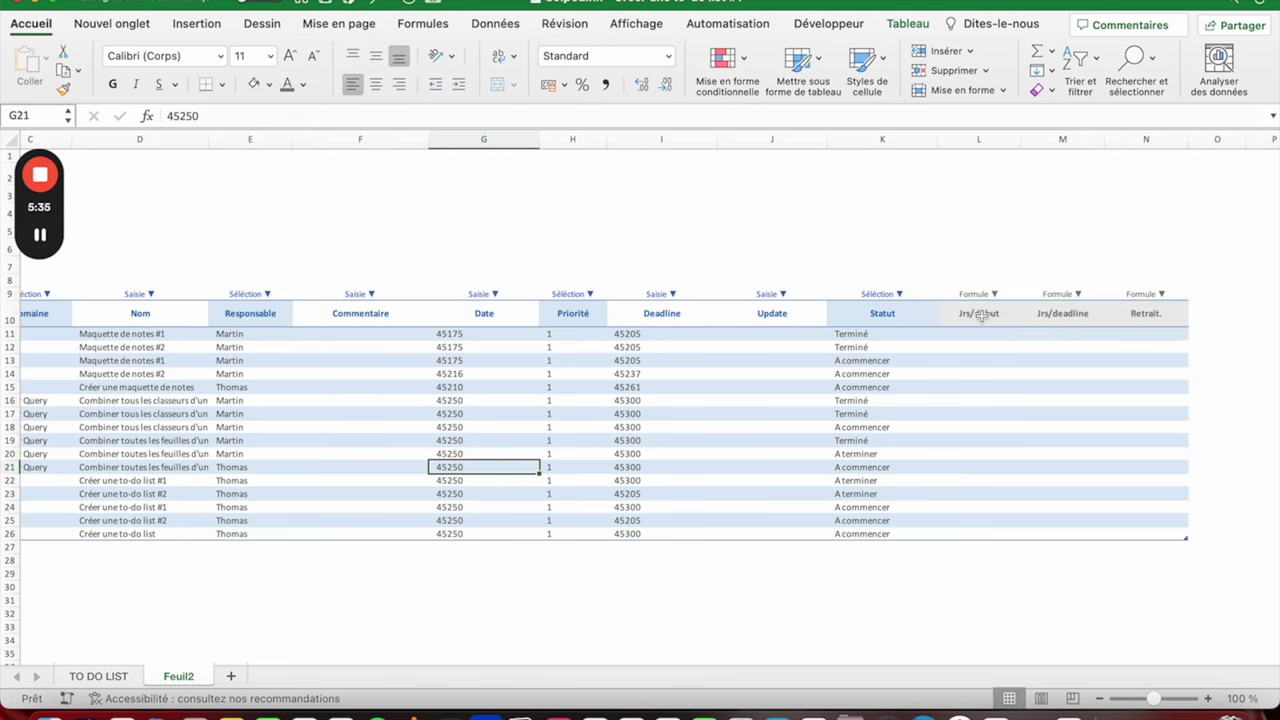
pyautogui.press('Up')
pyautogui.press('Up')
pyautogui.press('Up')
pyautogui.click(105, 678)
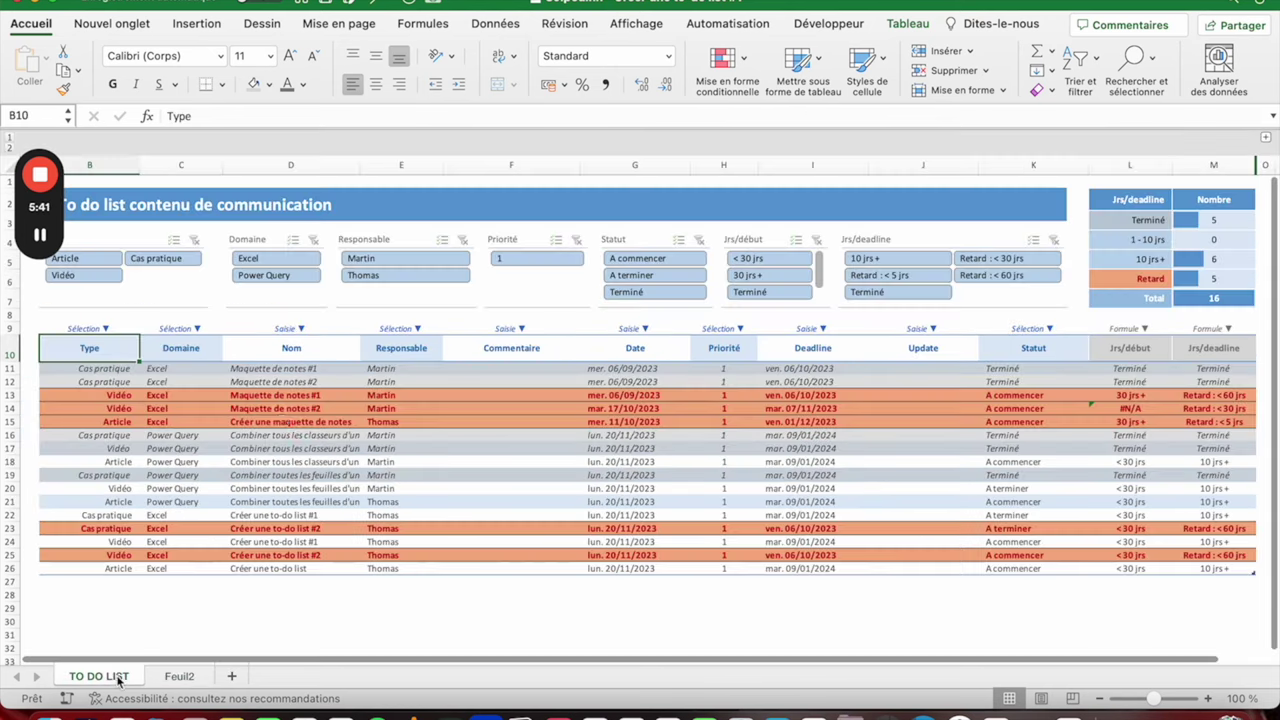
# Step: Return to Feuil2 and try selecting the label row, data block, Date and Type columns
pyautogui.hscroll(-5, 557, 492)
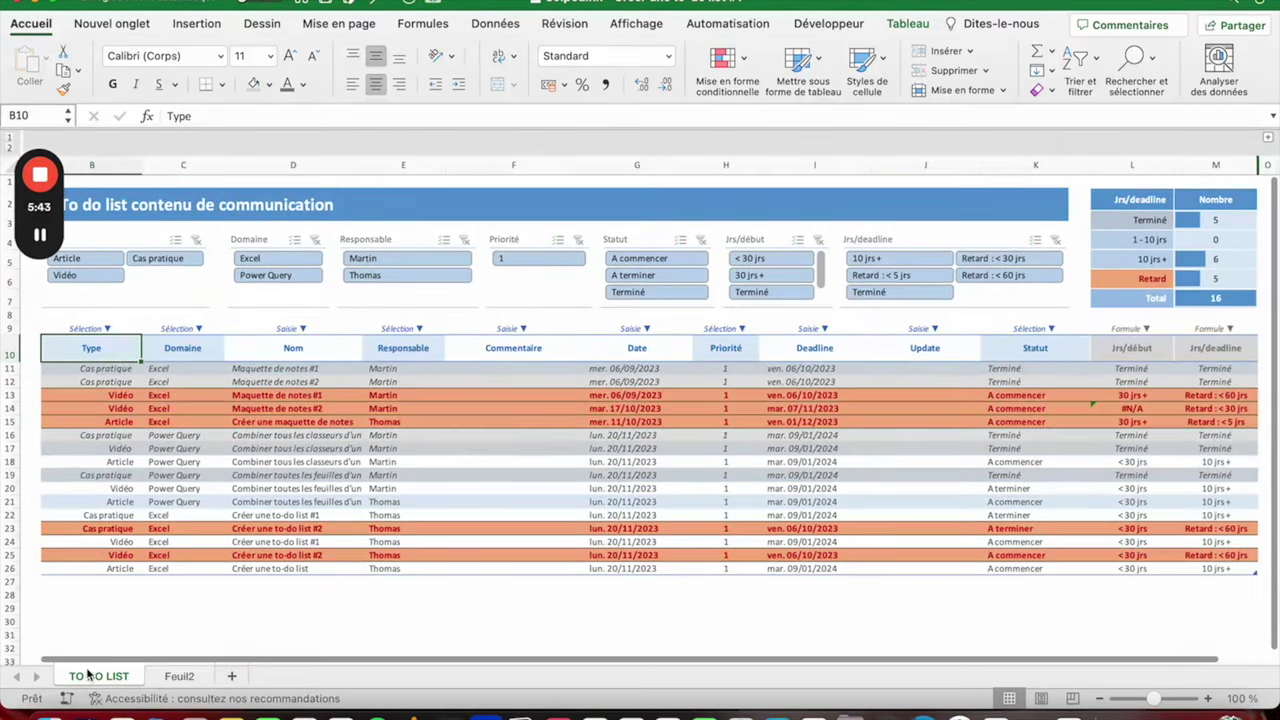
pyautogui.hotkey('ctrl', 'pagedown')
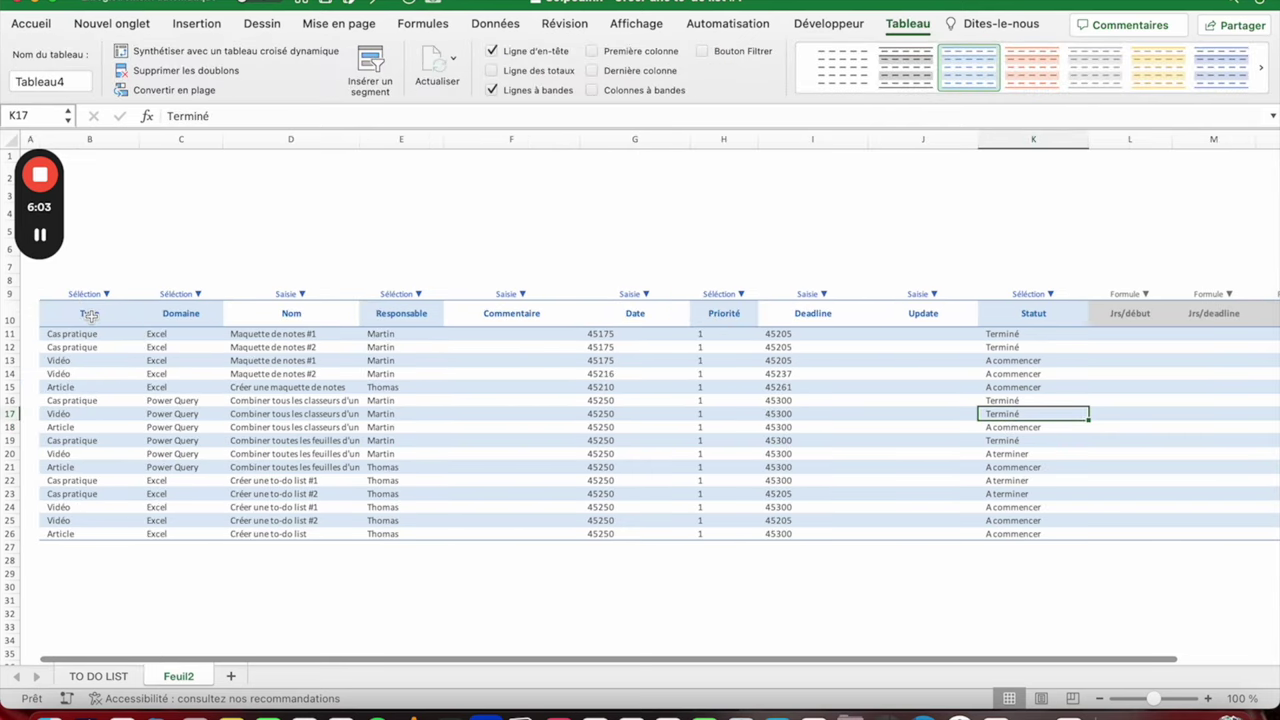
pyautogui.moveTo(89, 316); pyautogui.dragTo(196, 313)
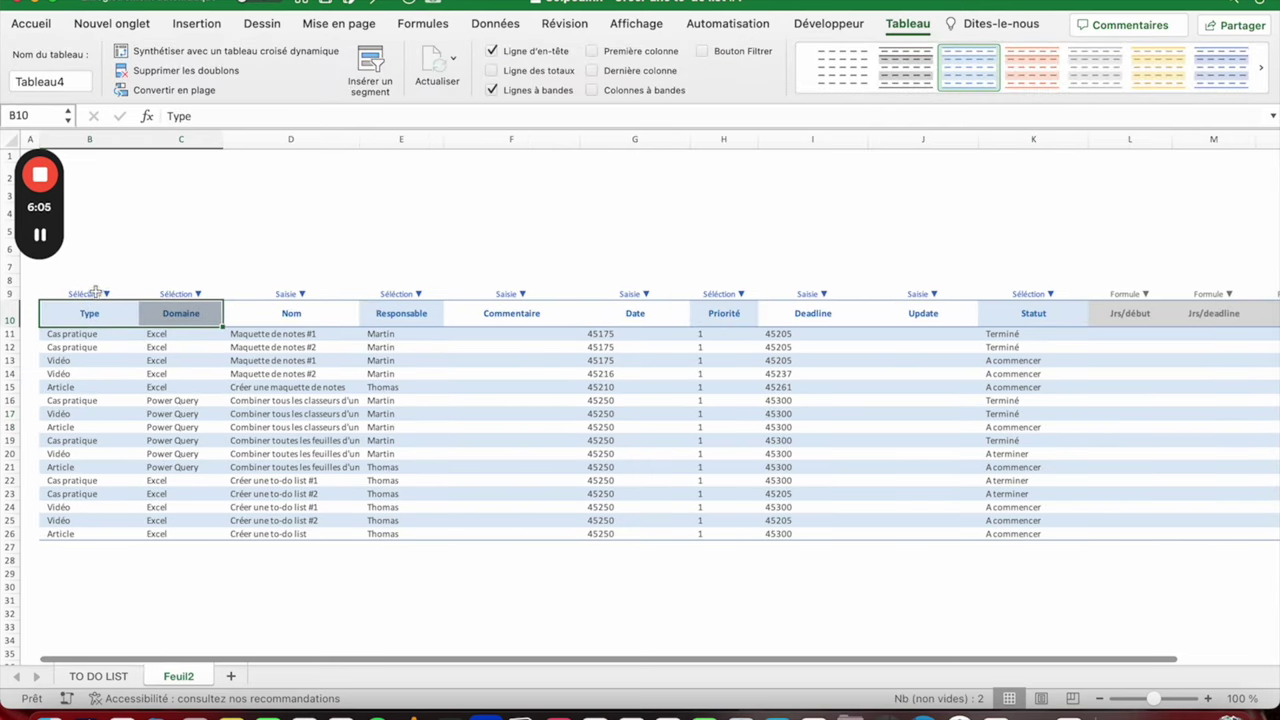
pyautogui.click(126, 292)
pyautogui.moveTo(126, 292); pyautogui.dragTo(1185, 294)
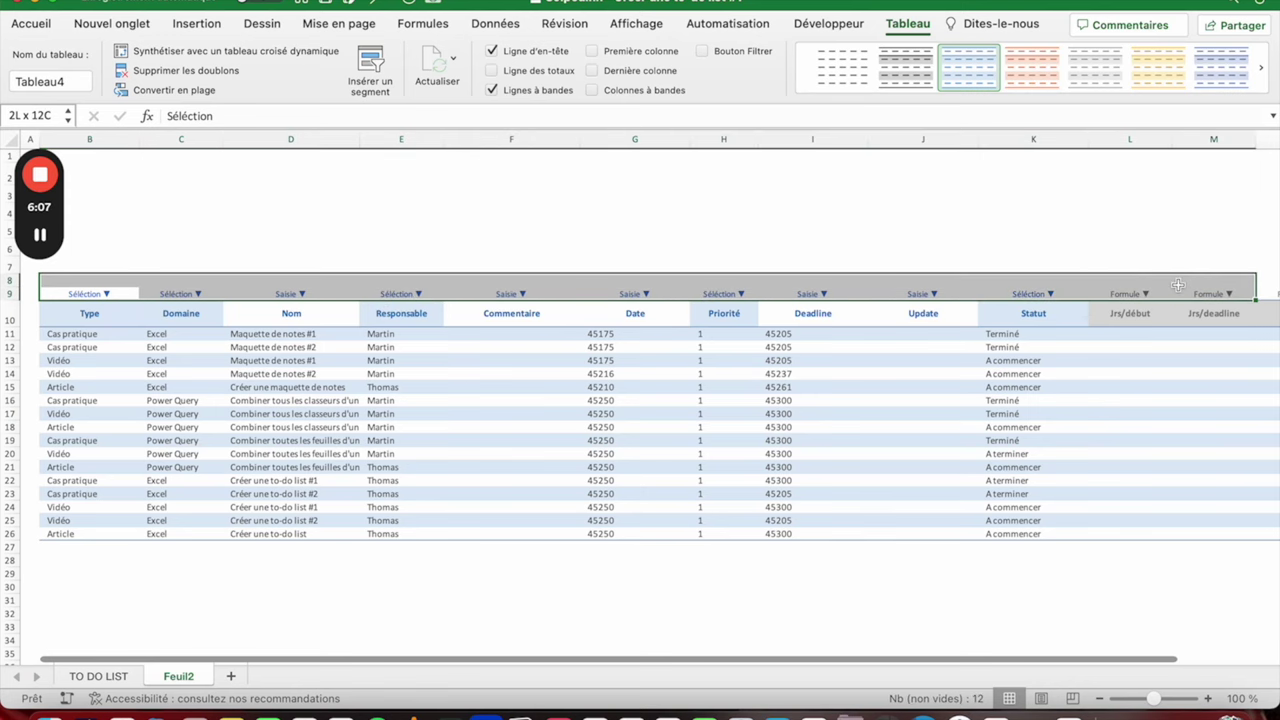
pyautogui.hscroll(3, 1185, 294)
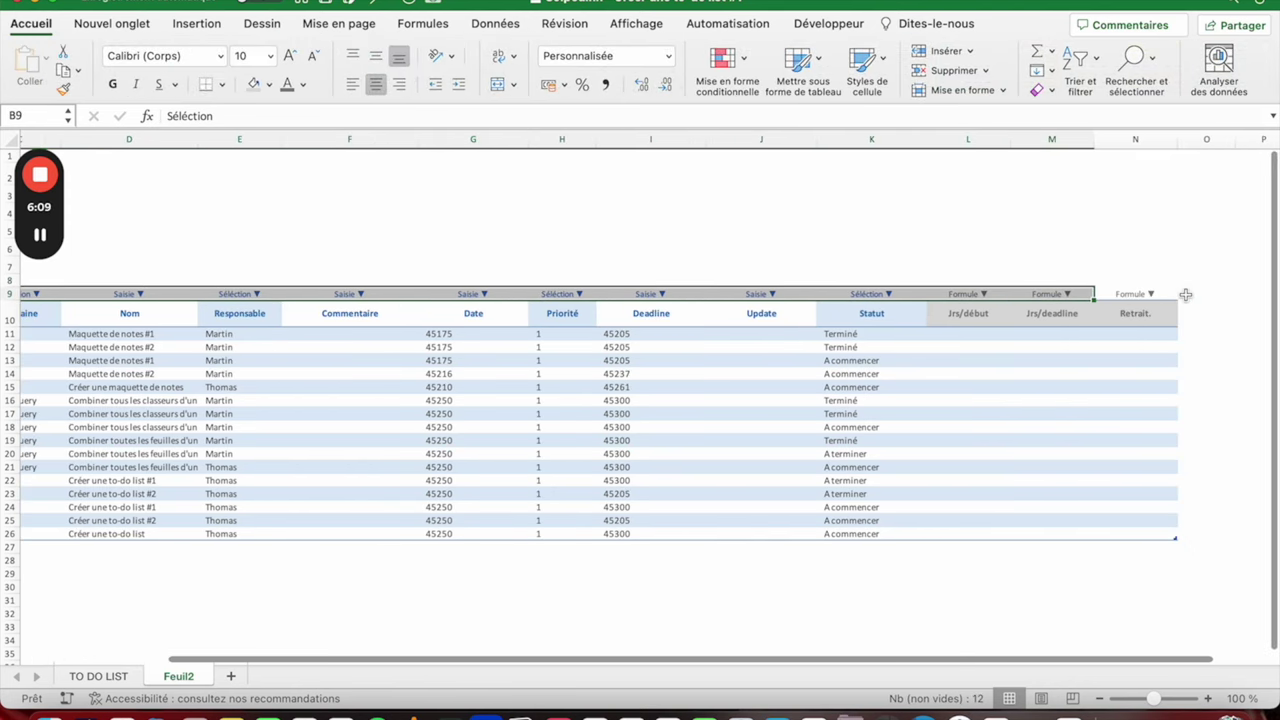
pyautogui.hscroll(-3, 918, 314)
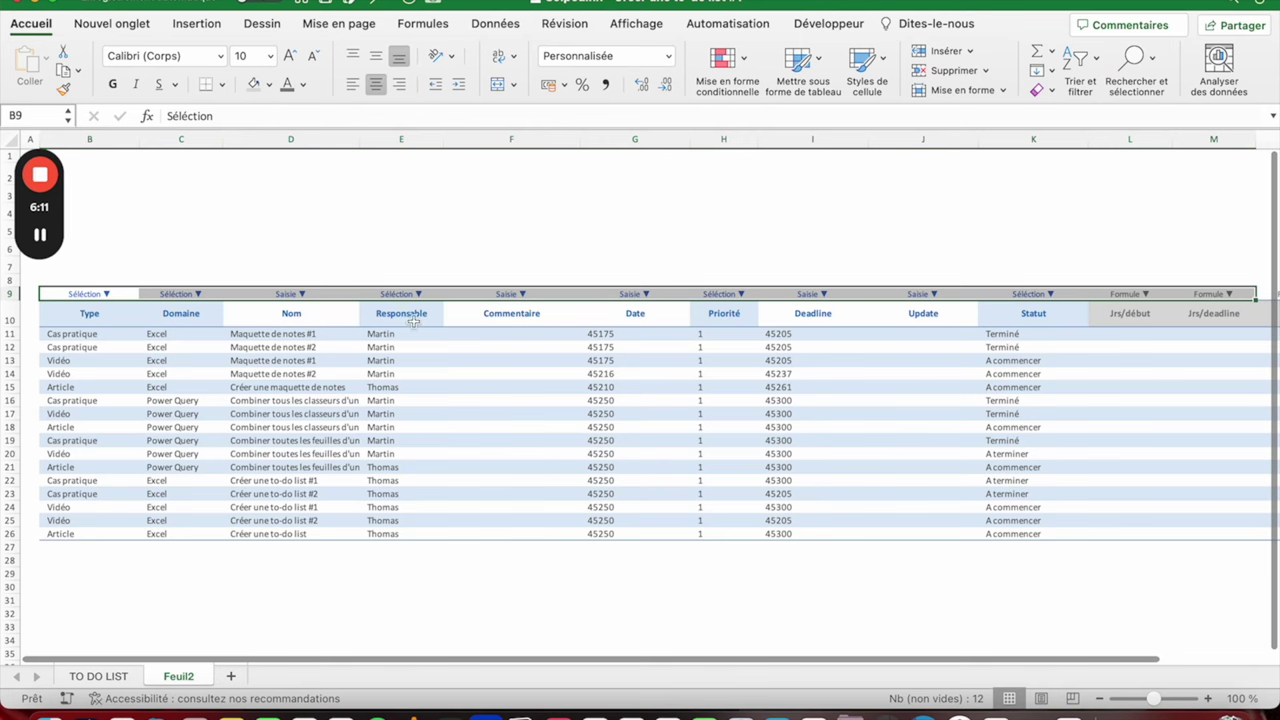
pyautogui.moveTo(90, 334); pyautogui.dragTo(868, 487)
pyautogui.moveTo(600, 334); pyautogui.dragTo(592, 550)
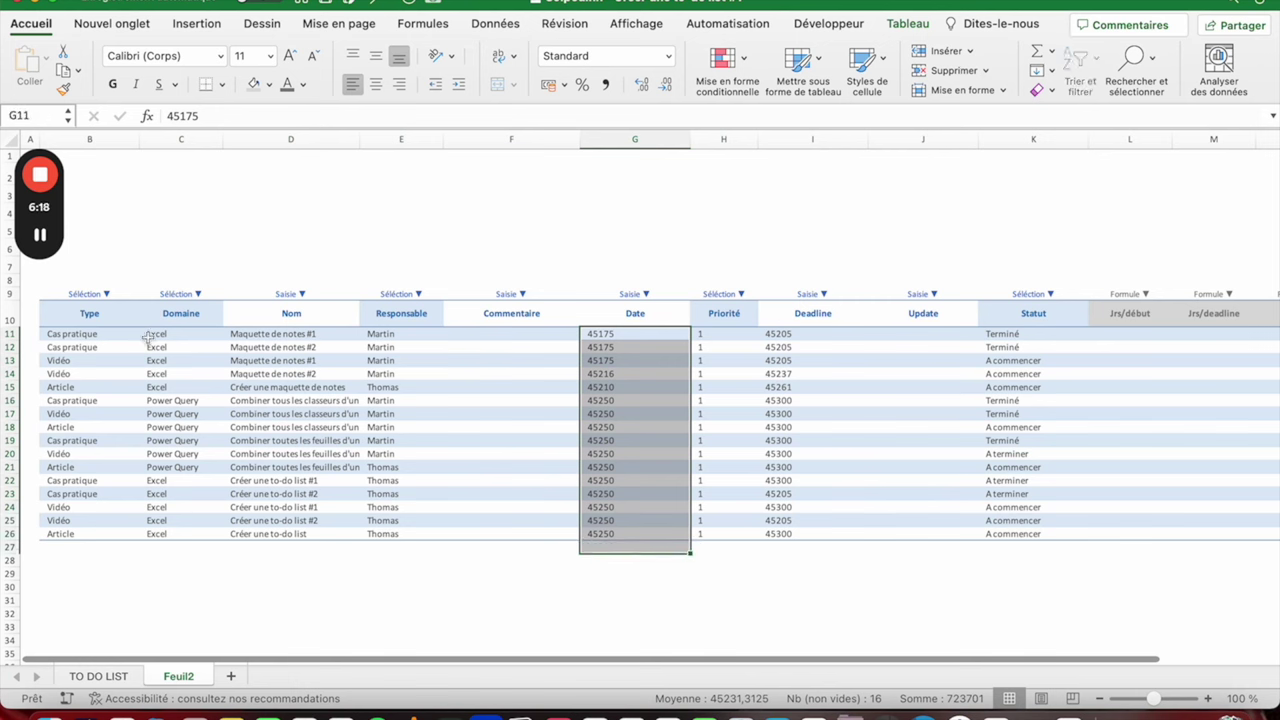
pyautogui.moveTo(55, 334); pyautogui.dragTo(60, 534)
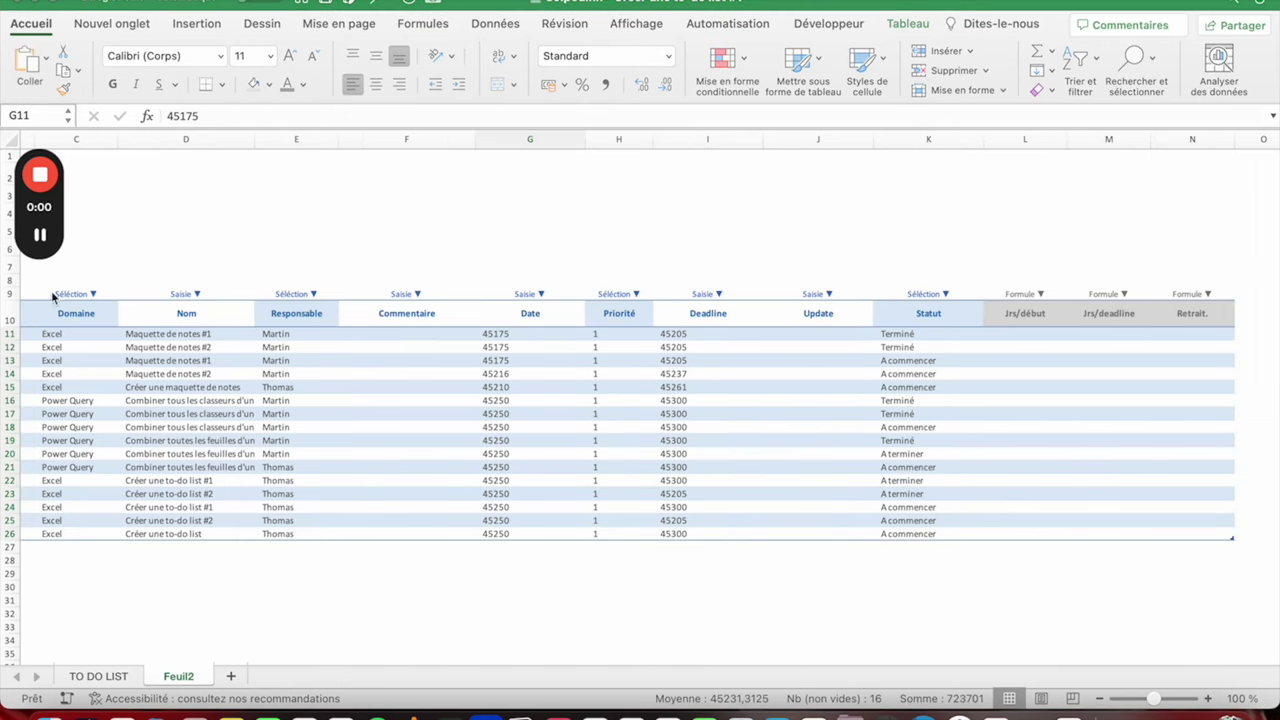
# Step: Select the whole header row B10:N10 and open the Bordures options
pyautogui.moveTo(180, 313); pyautogui.dragTo(813, 313)
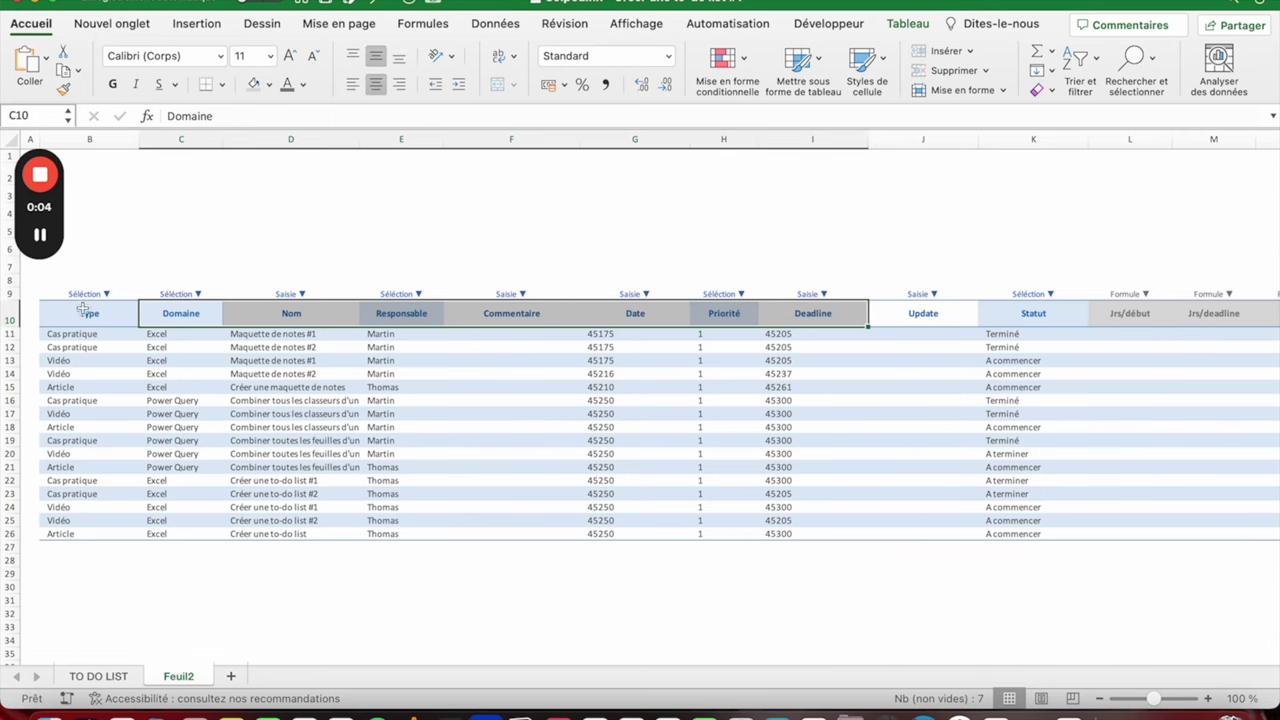
pyautogui.moveTo(82, 310); pyautogui.dragTo(914, 305)
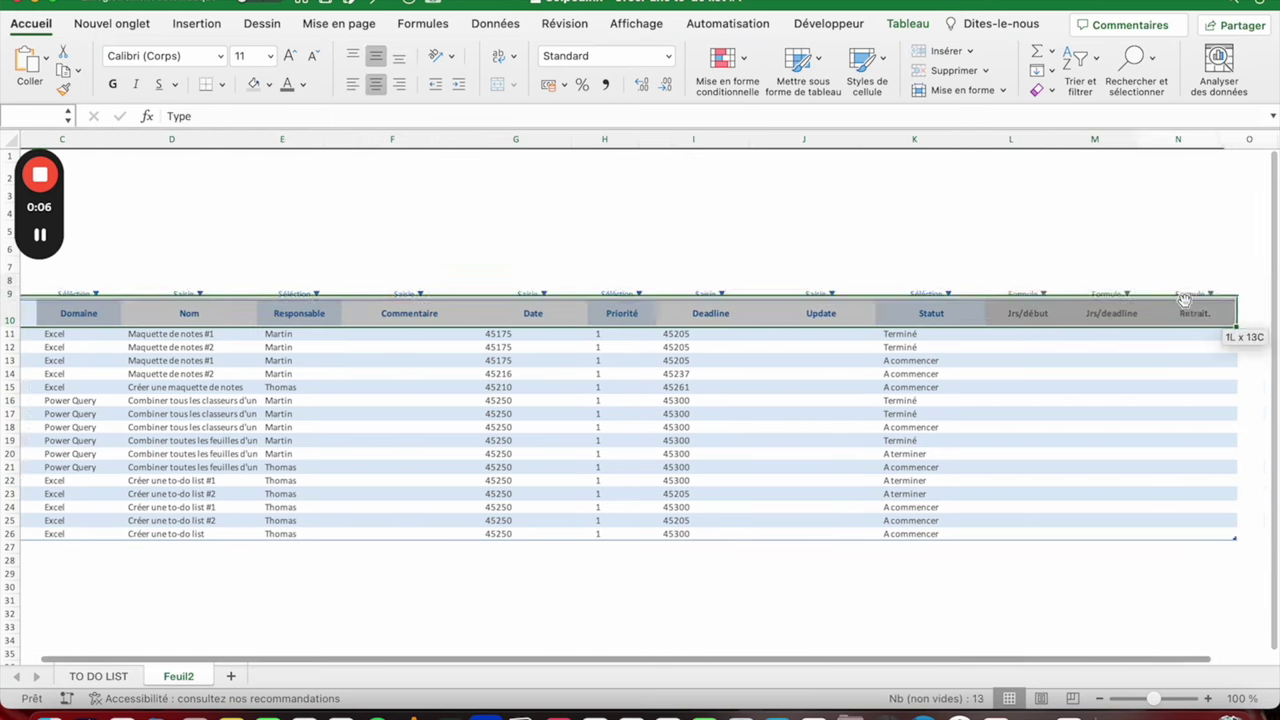
pyautogui.moveTo(914, 305); pyautogui.dragTo(1222, 318)
pyautogui.click(221, 84)
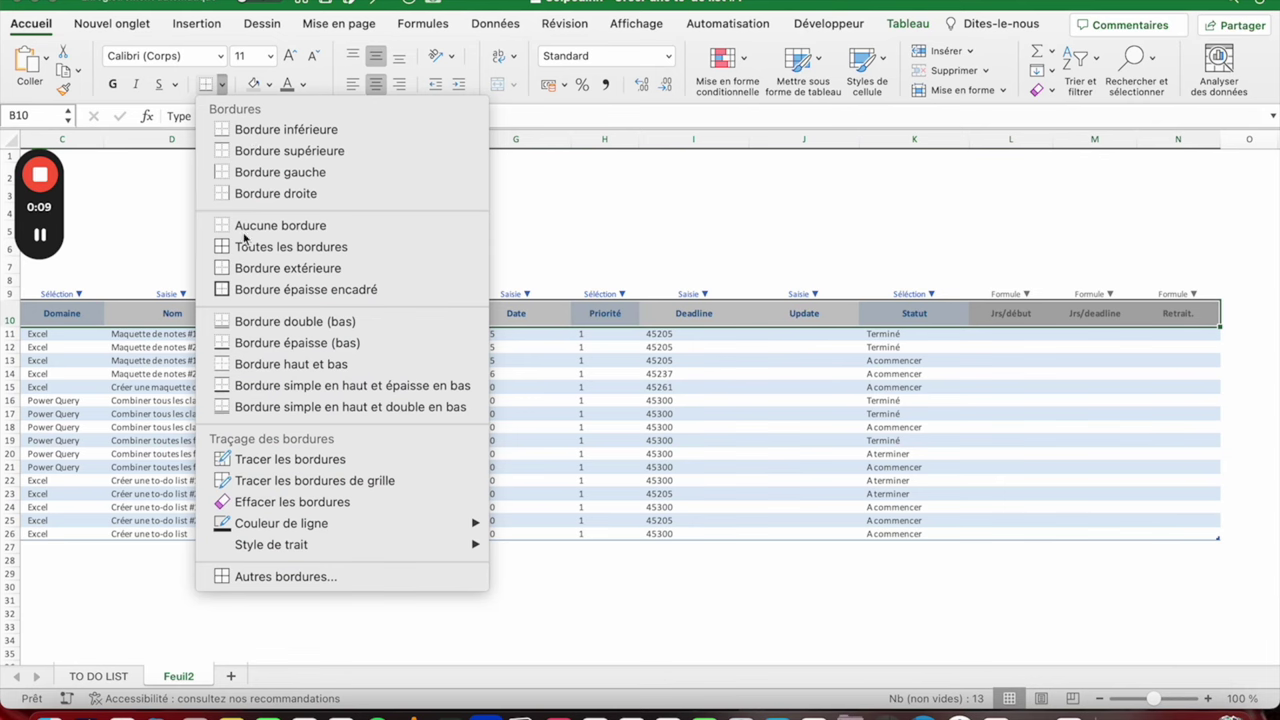
# Step: Pick a border line colour, then select G11 holding the first Date value 45175
pyautogui.moveTo(463, 530)
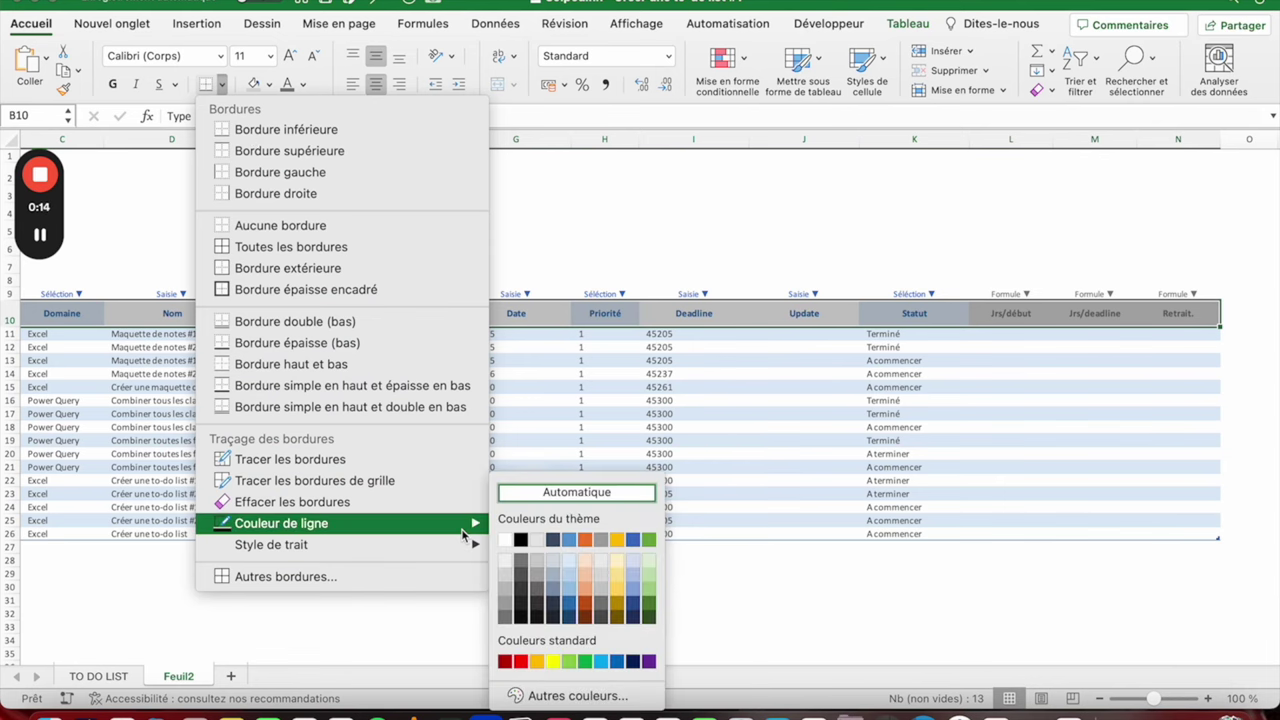
pyautogui.click(505, 540)
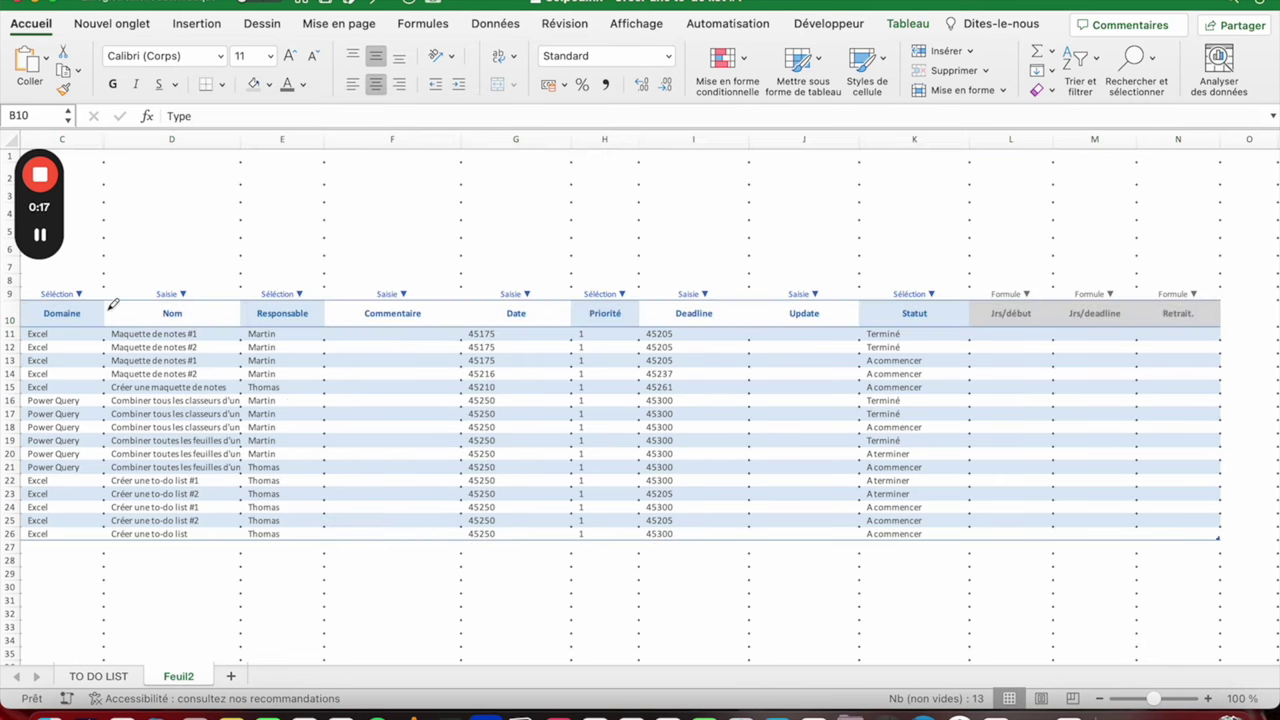
pyautogui.hscroll(-3, 113, 304)
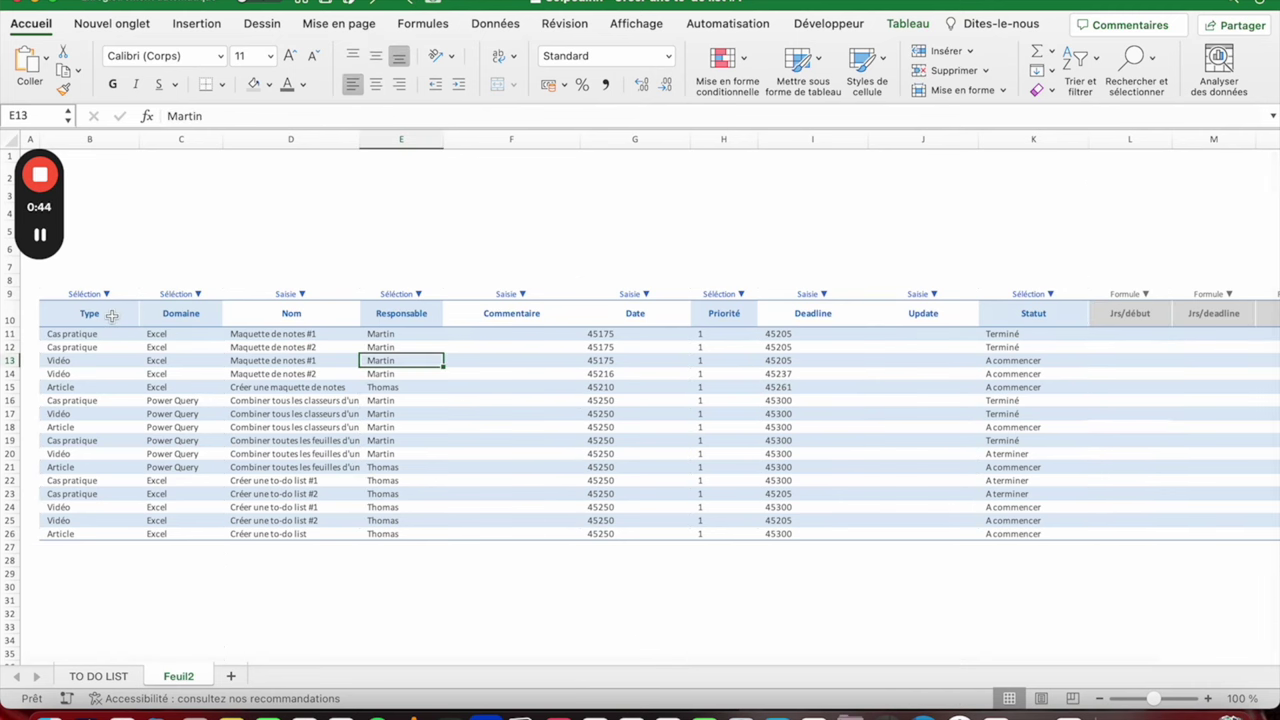
pyautogui.click(598, 336)
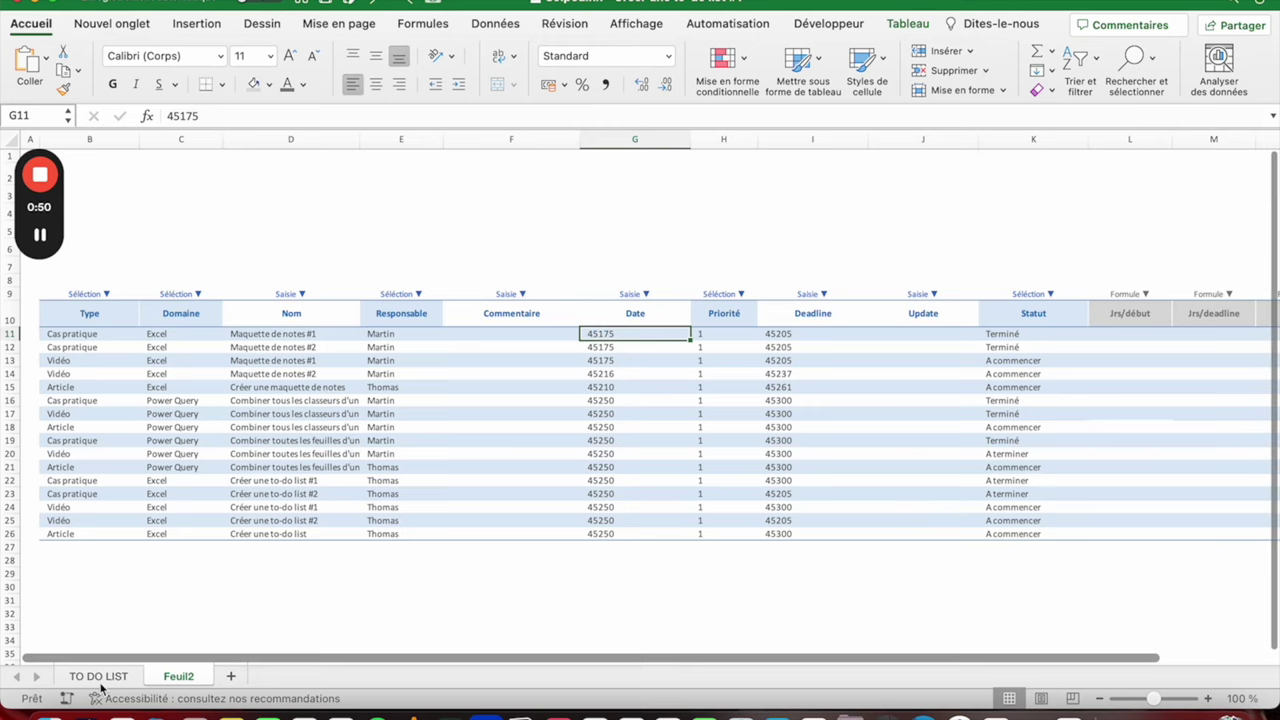
pyautogui.click(98, 676)
pyautogui.click(179, 676)
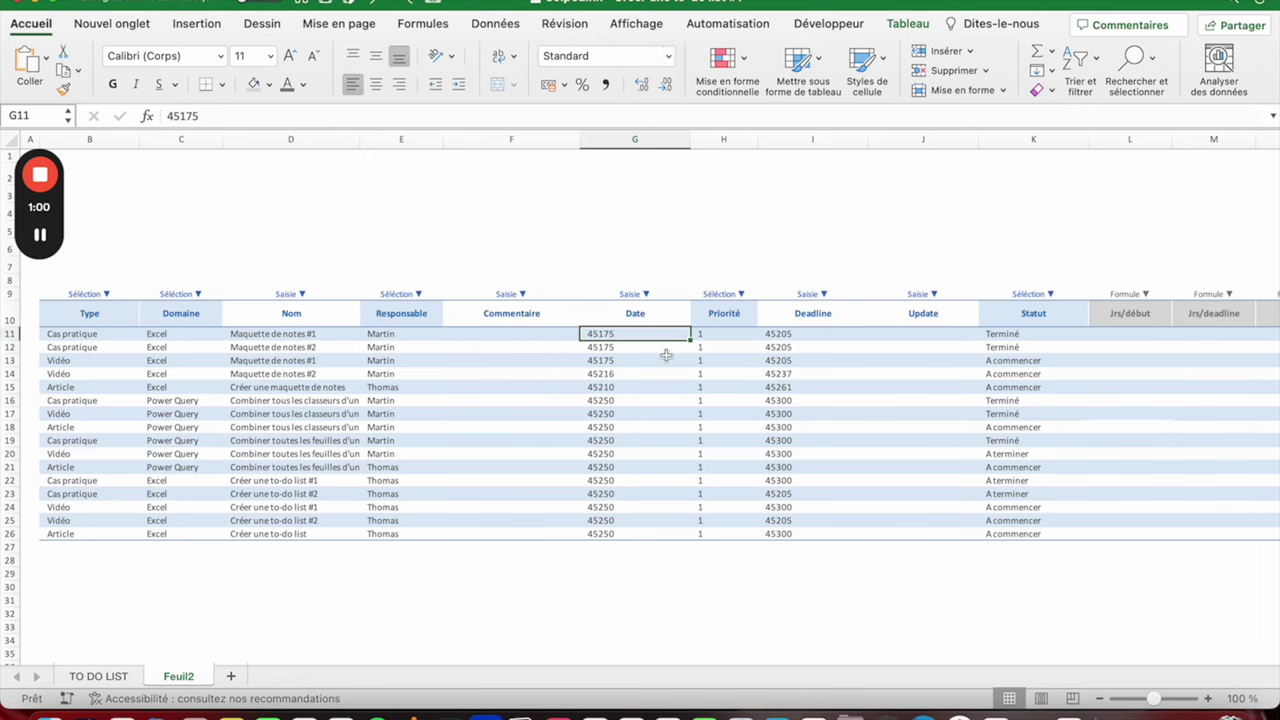
pyautogui.click(668, 56)
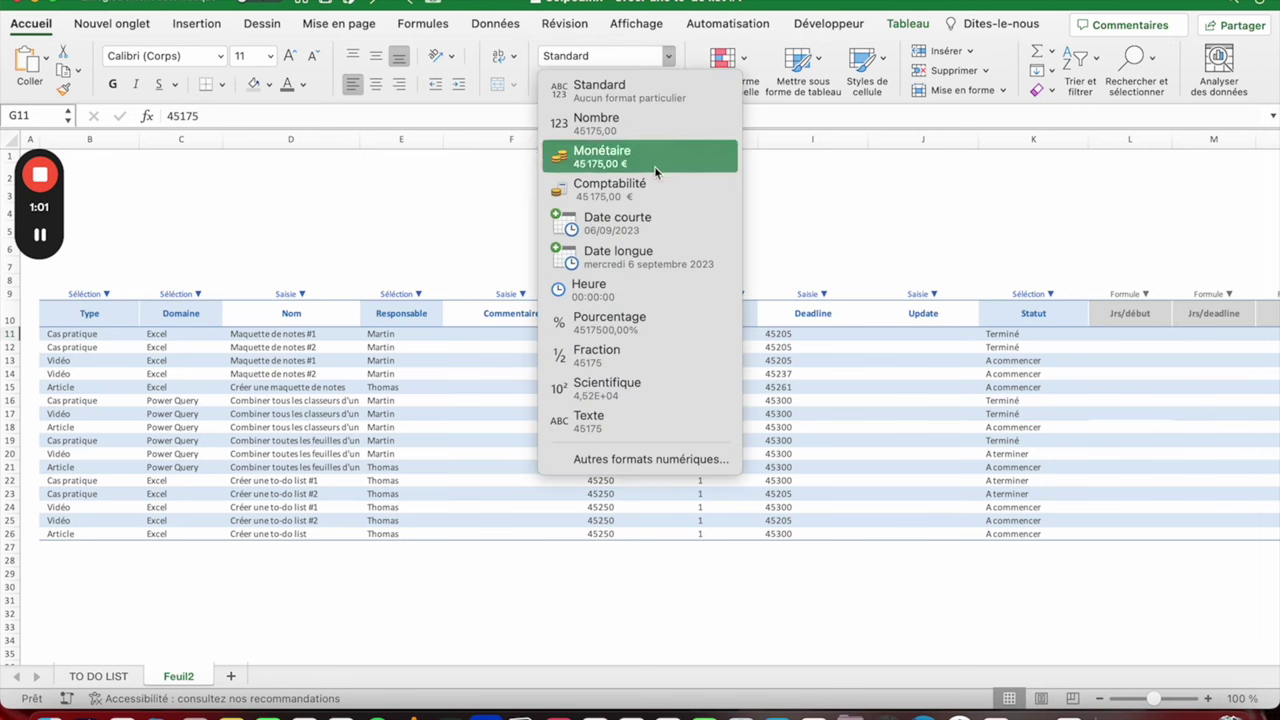
pyautogui.click(650, 228)
pyautogui.press('super+z')
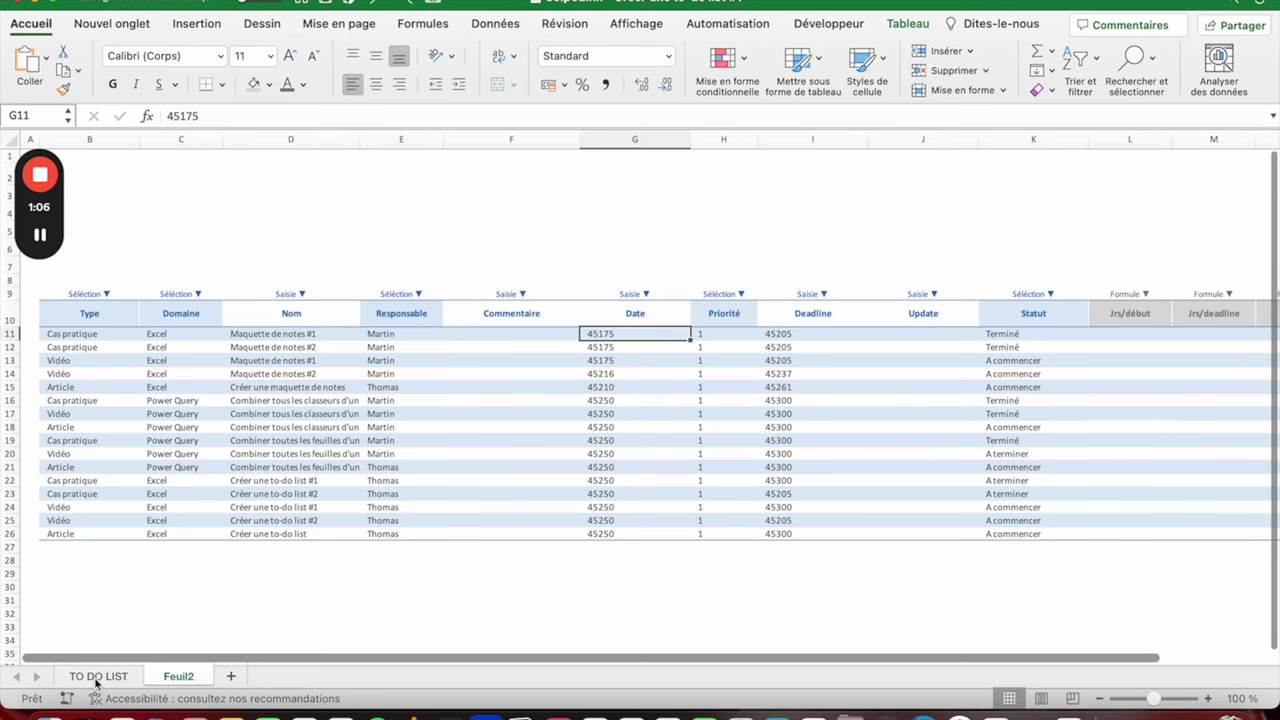
pyautogui.click(97, 678)
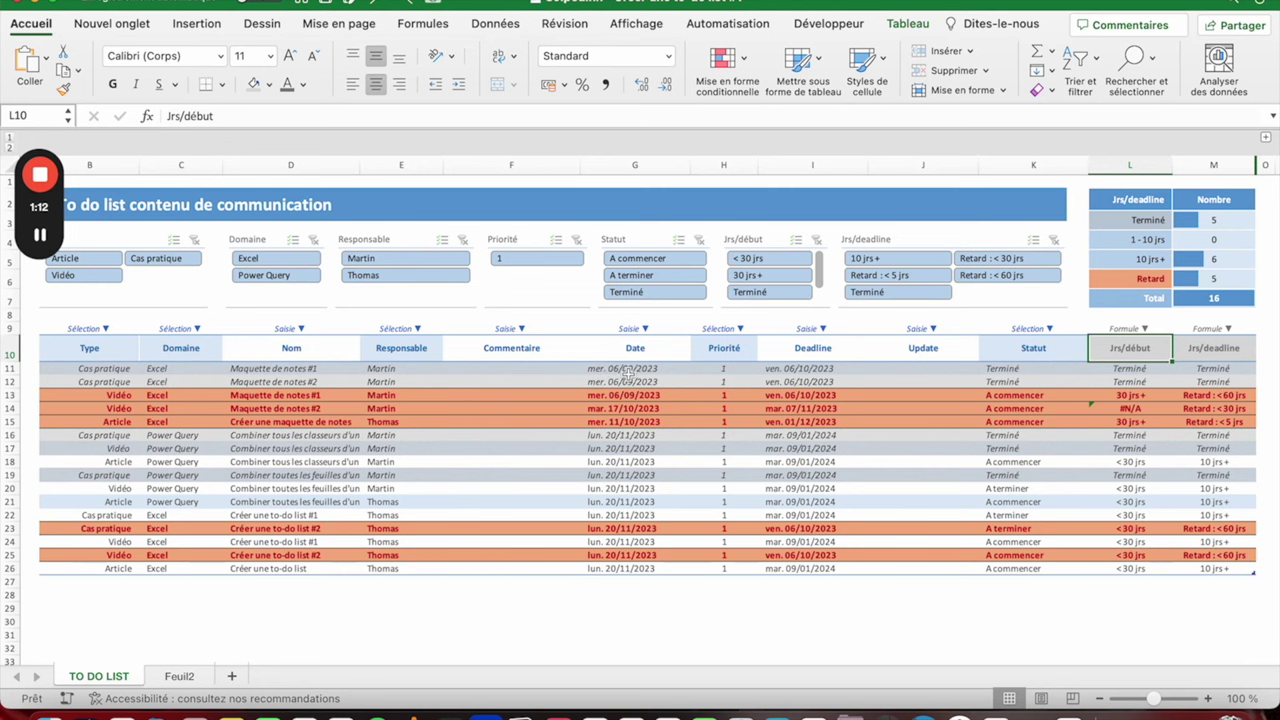
pyautogui.click(178, 676)
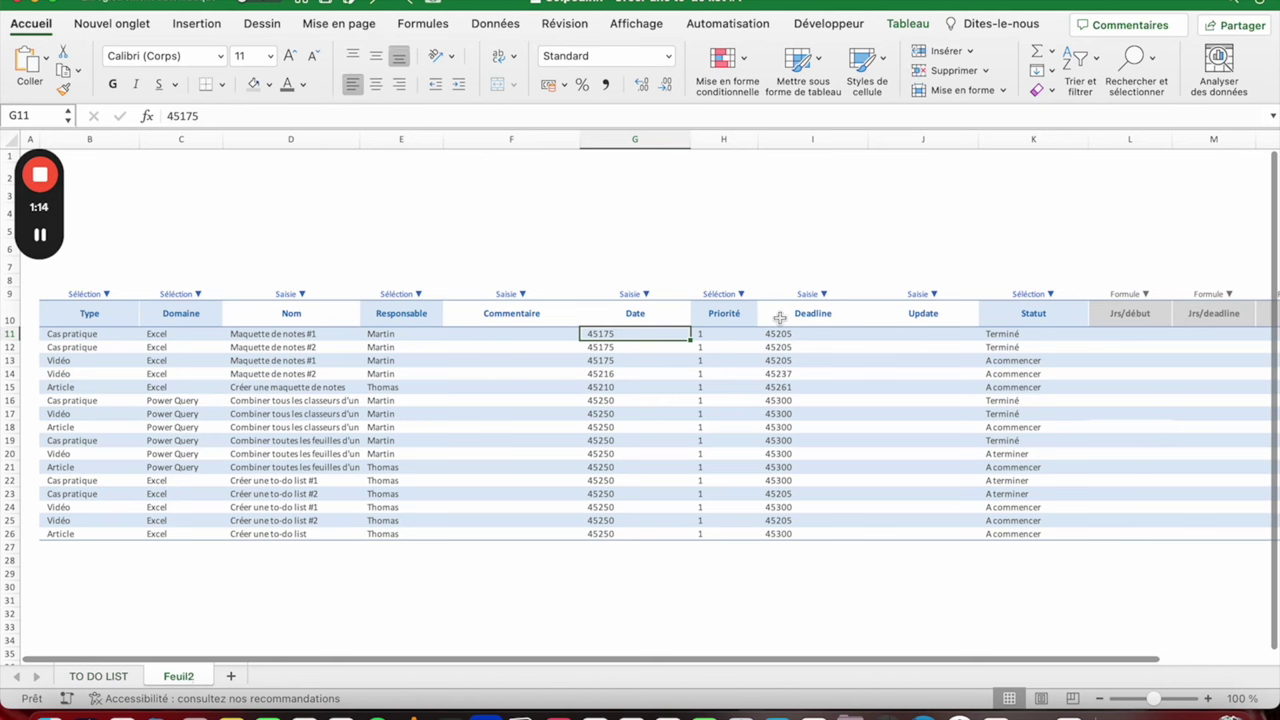
# Step: Select the Date and Deadline values and apply the custom format code jj
pyautogui.click(633, 320)
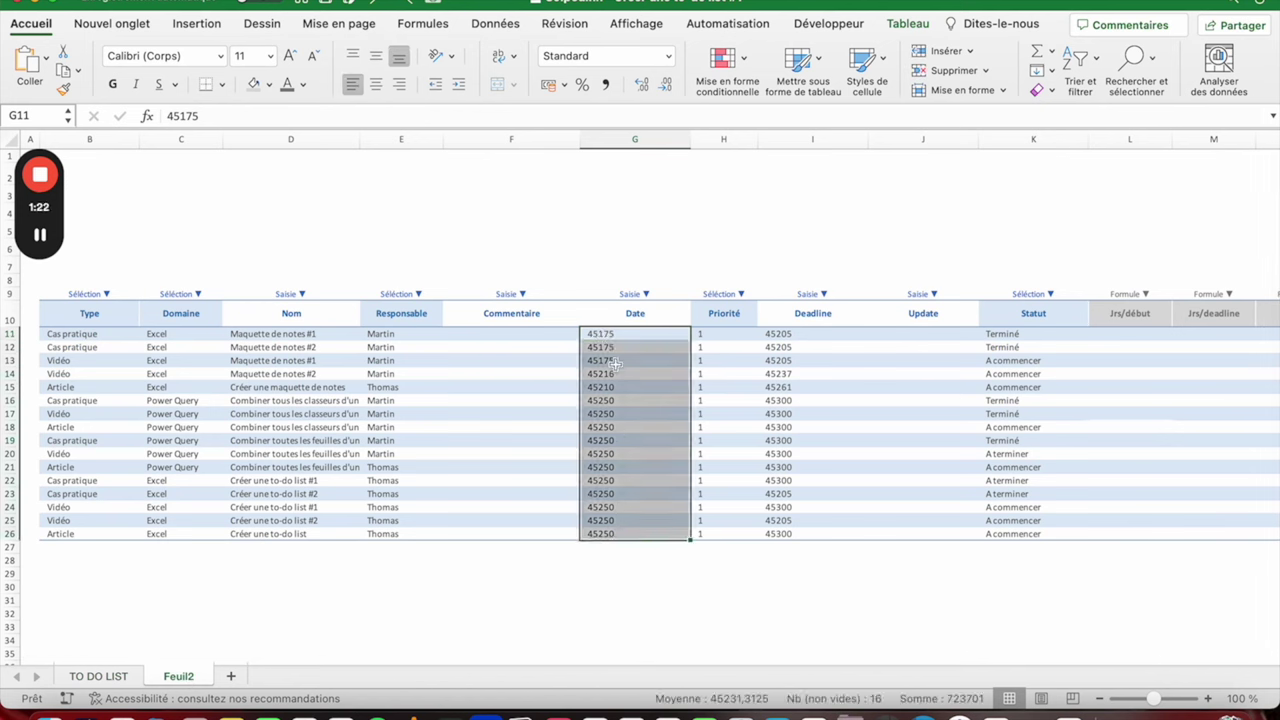
pyautogui.keyDown('super'); pyautogui.moveTo(784, 334); pyautogui.dragTo(800, 534); pyautogui.keyUp('super')
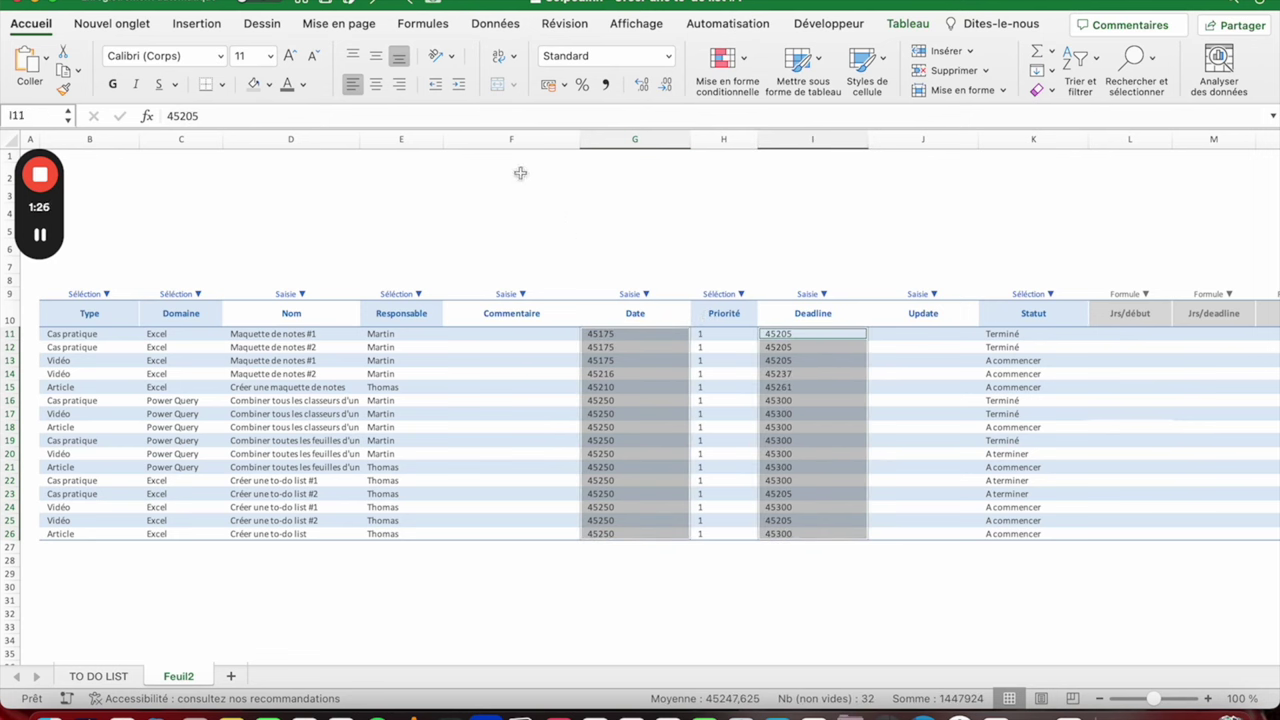
pyautogui.click(675, 58)
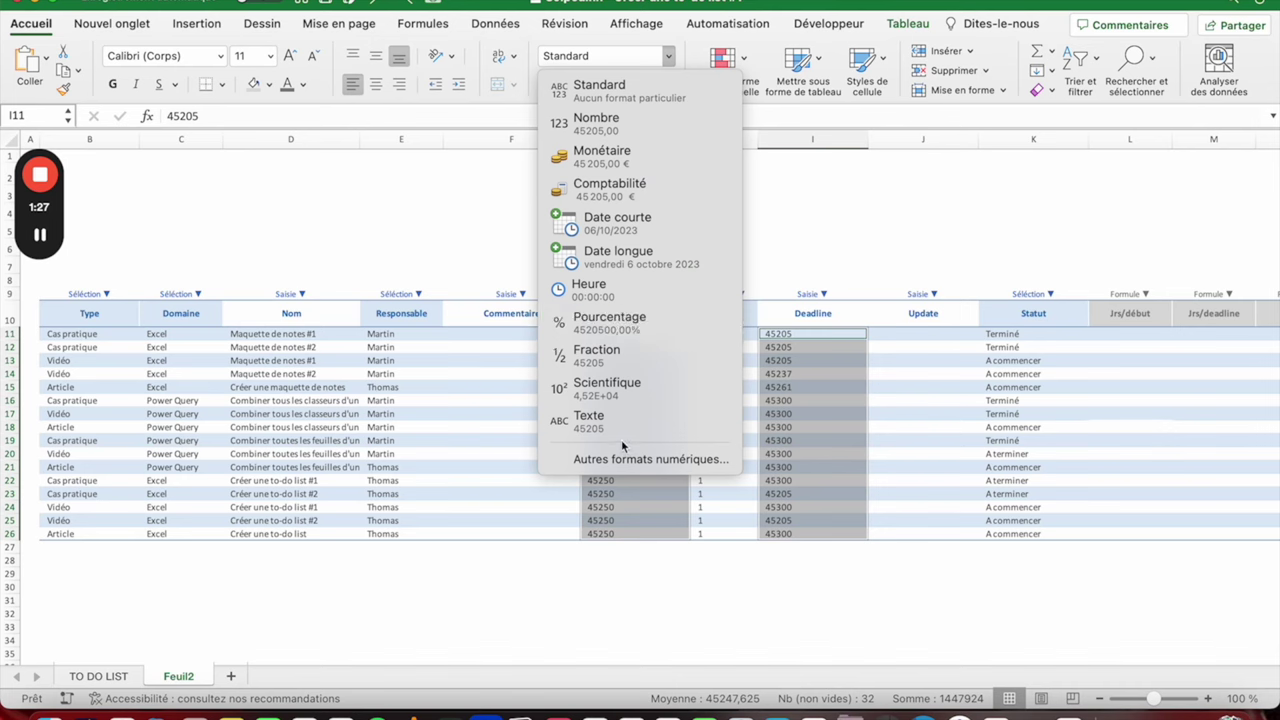
pyautogui.click(618, 456)
pyautogui.click(447, 308)
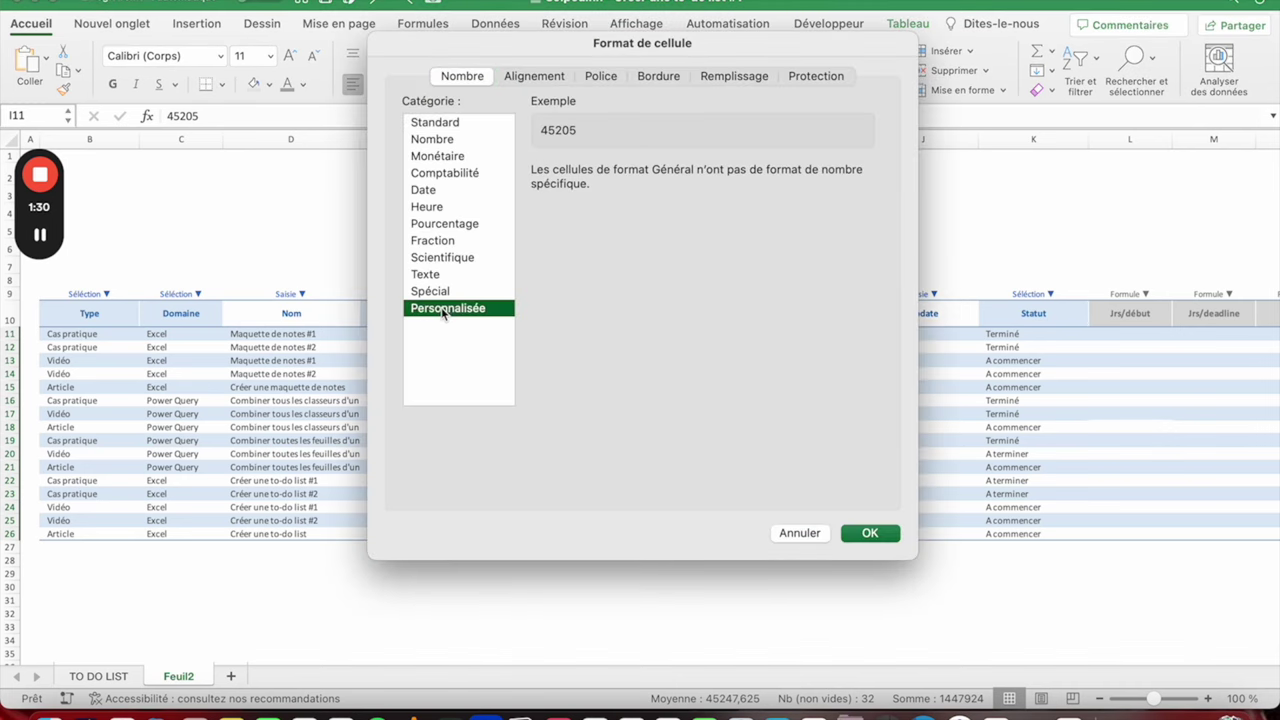
pyautogui.doubleClick(552, 195)
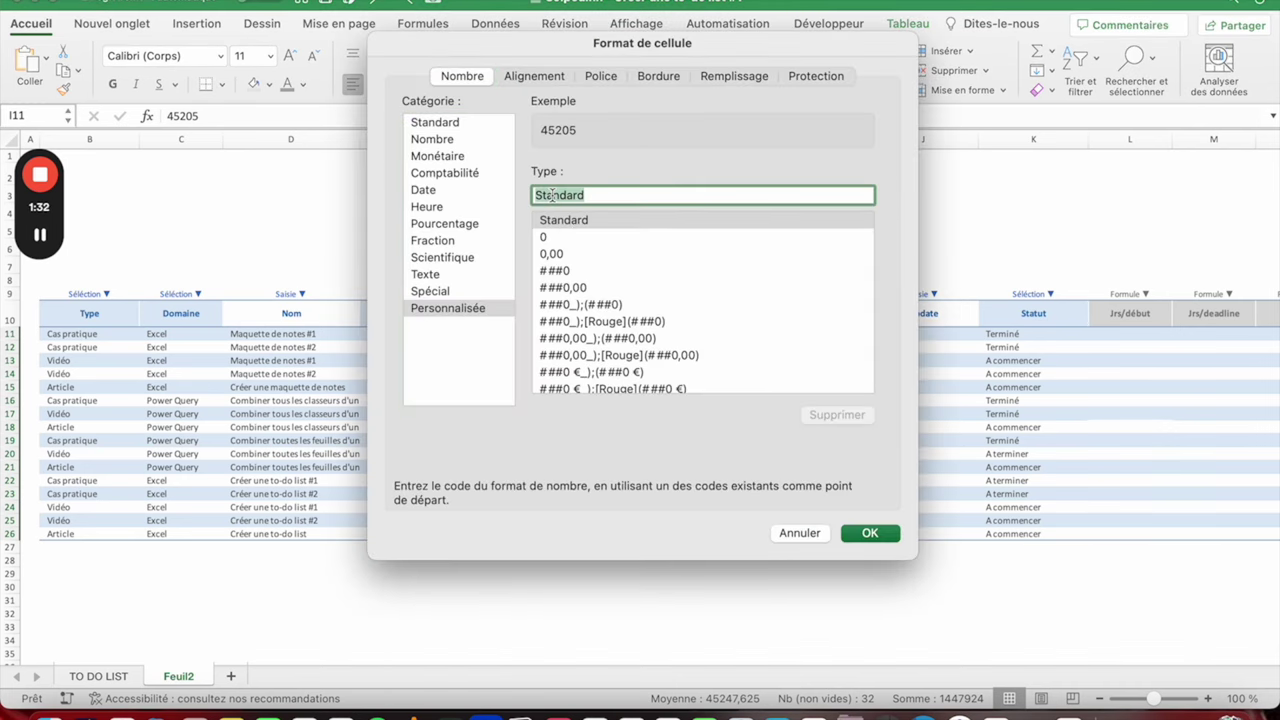
pyautogui.write('jj')
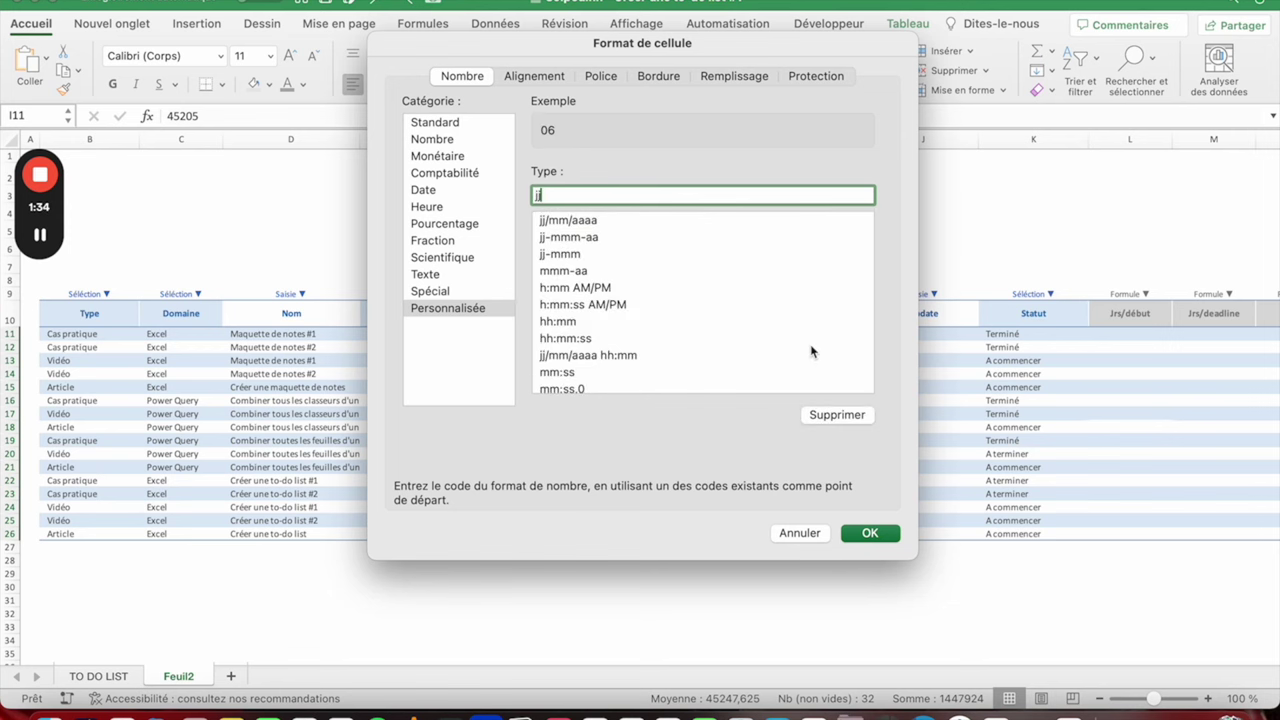
pyautogui.click(868, 533)
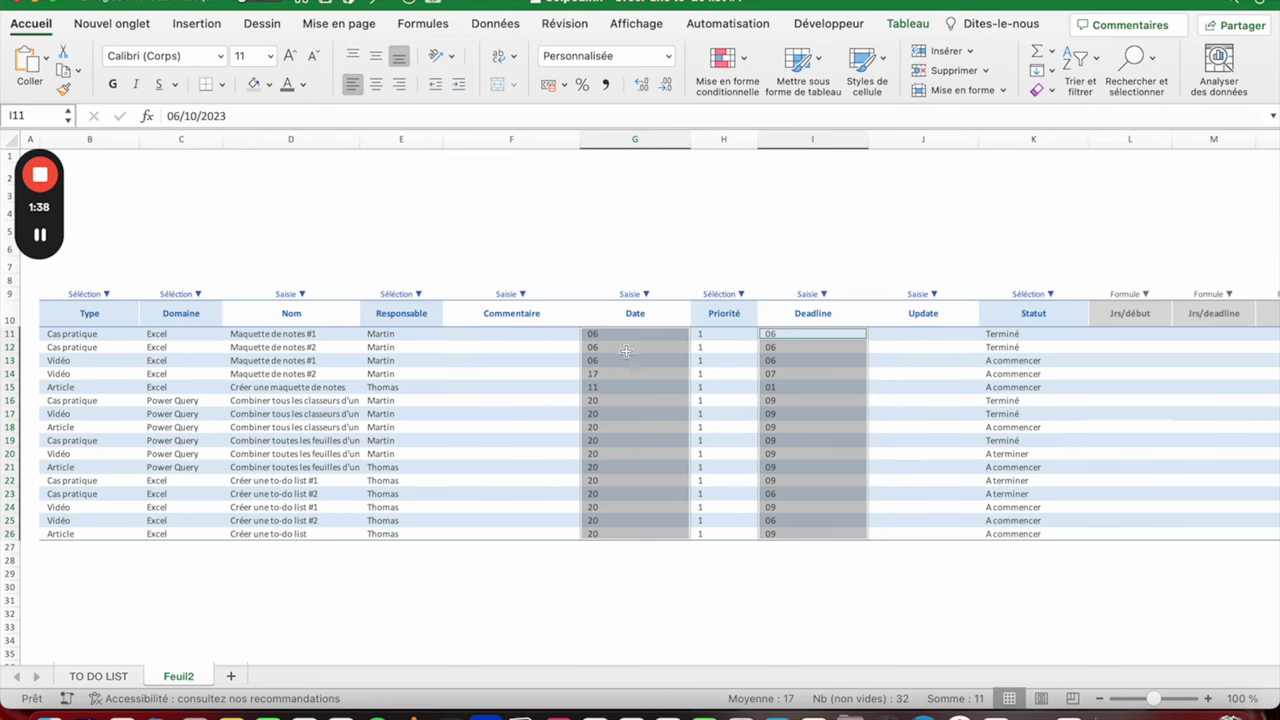
# Step: Extend the custom format code to jj/mm/aaaa for both columns
pyautogui.click(669, 56)
pyautogui.click(605, 460)
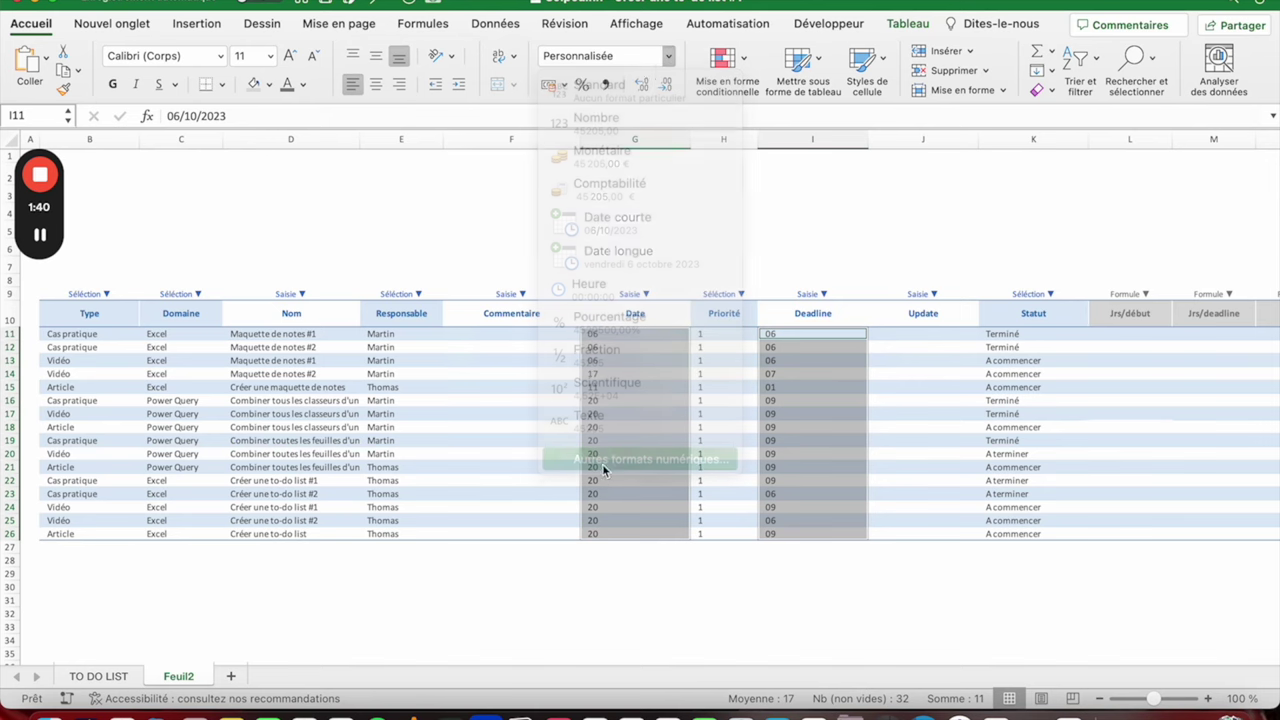
pyautogui.click(566, 193)
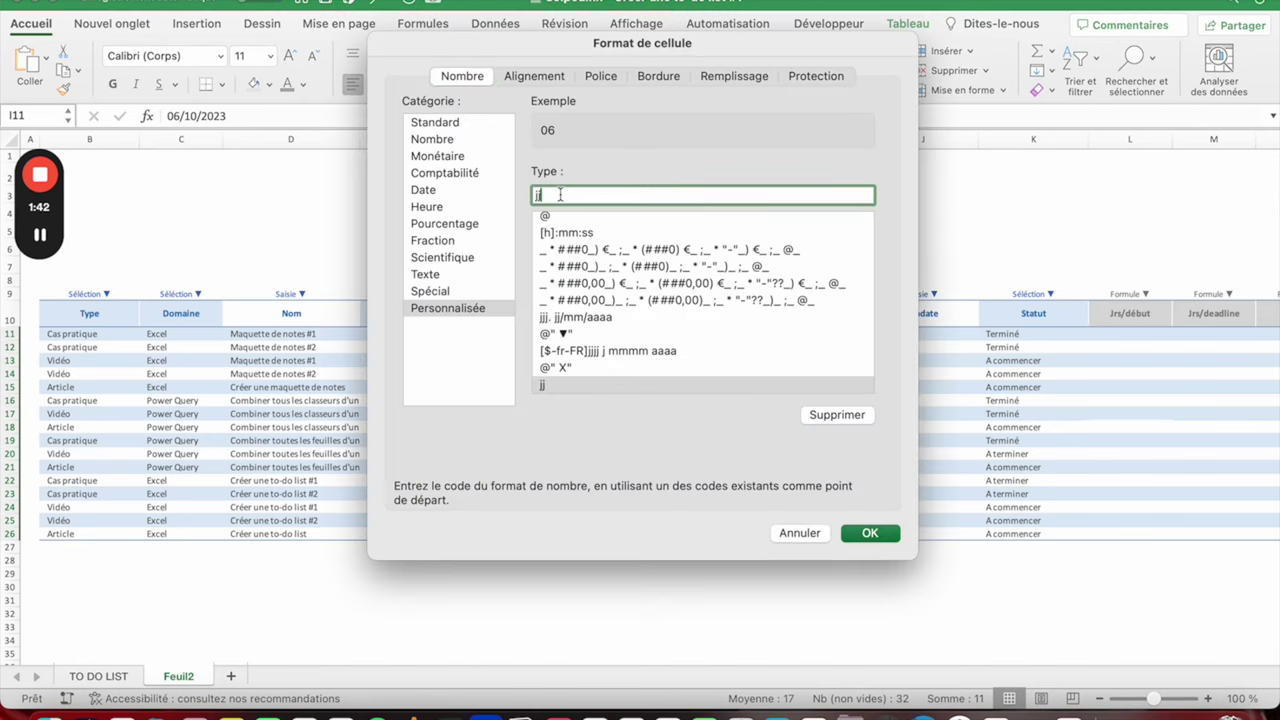
pyautogui.write('/mm/')
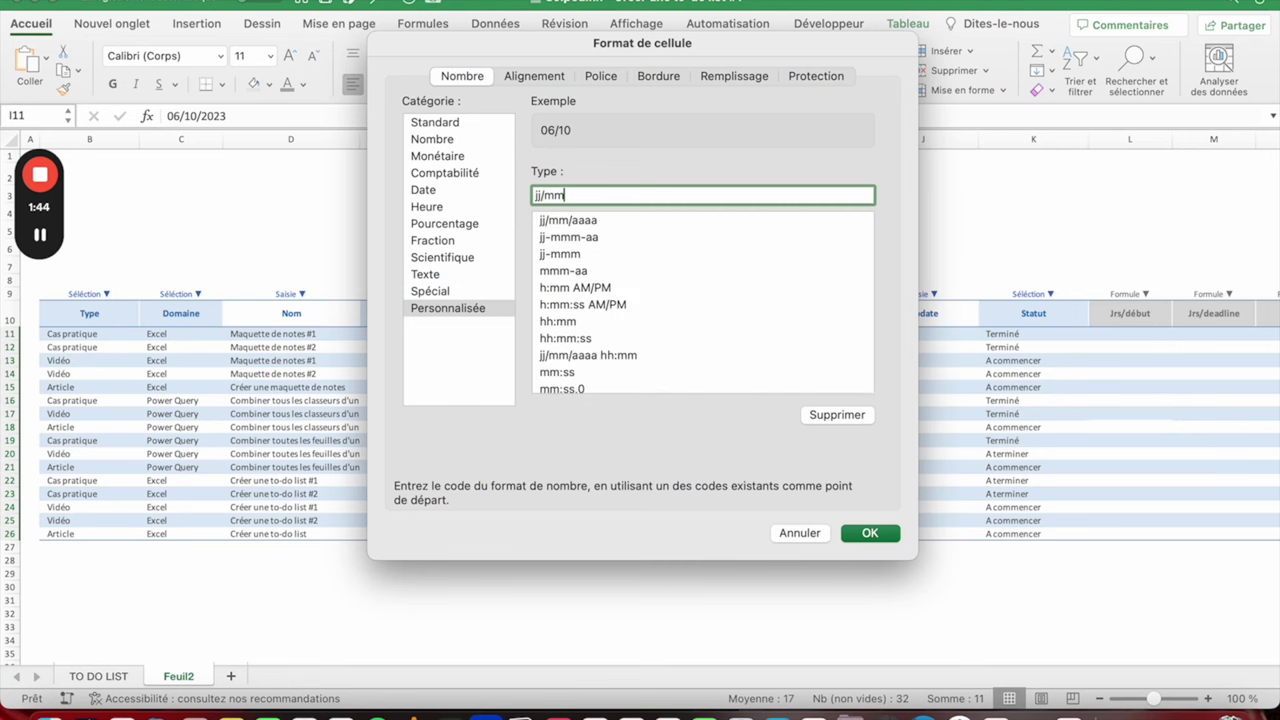
pyautogui.write('aaaa')
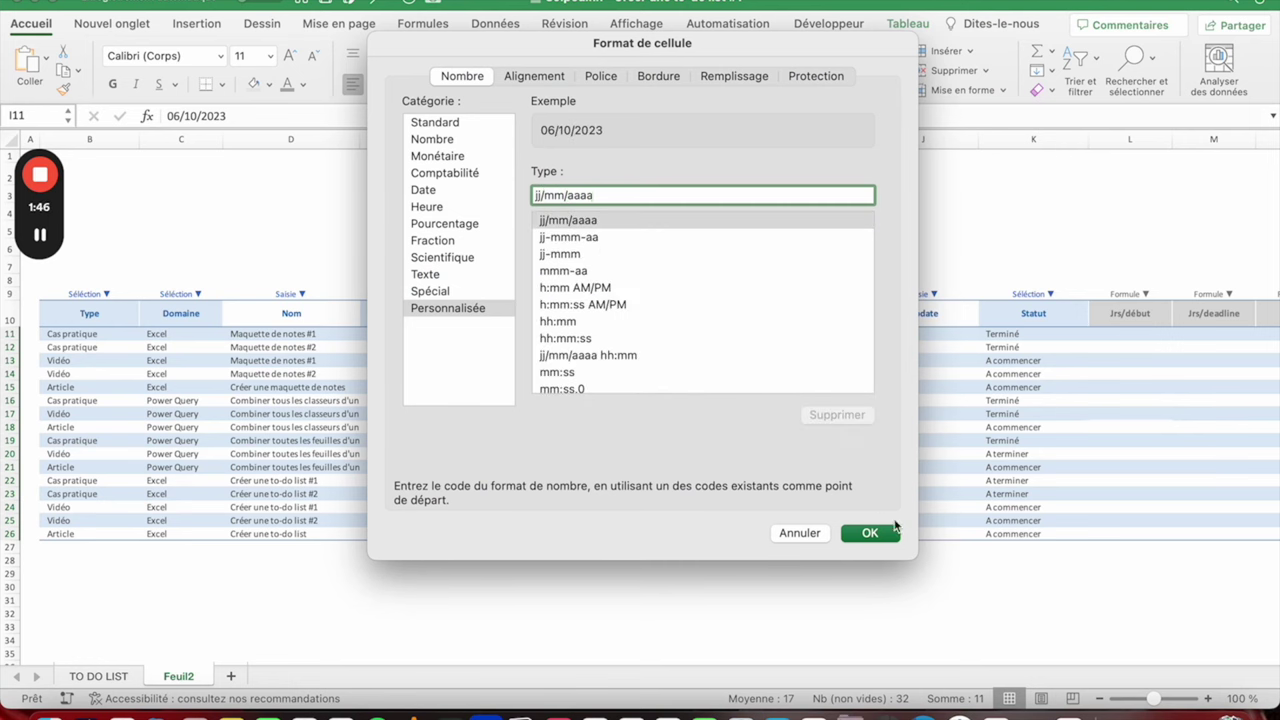
pyautogui.click(870, 533)
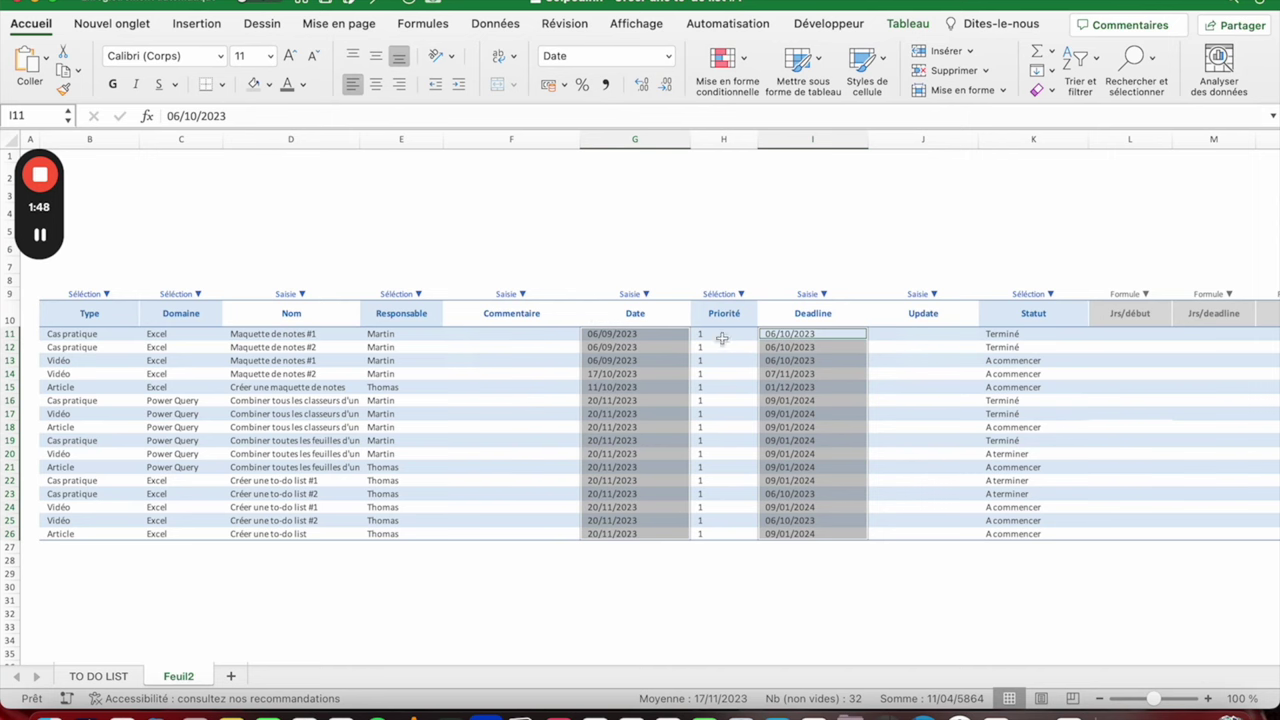
pyautogui.click(668, 56)
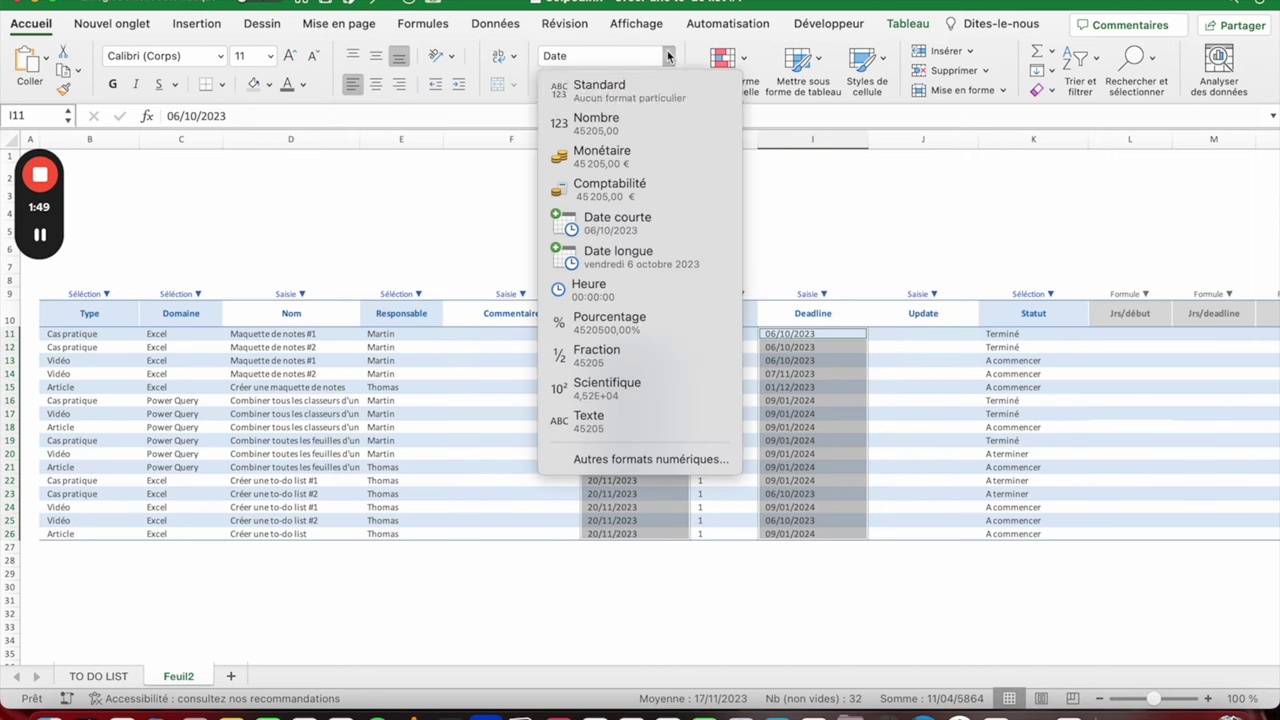
# Step: Try the weekday-prefixed custom formats jjj jj/mm/aaaa and then jjjj jj/mm/aaaa
pyautogui.click(591, 462)
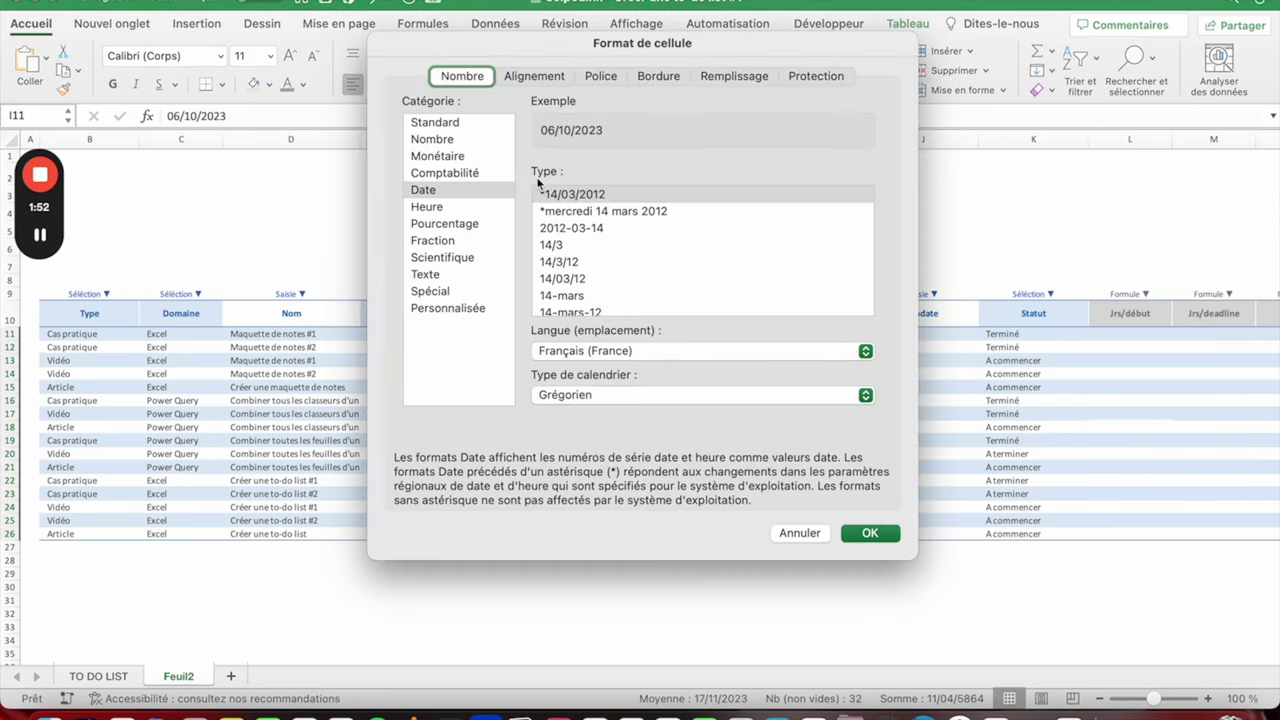
pyautogui.click(436, 310)
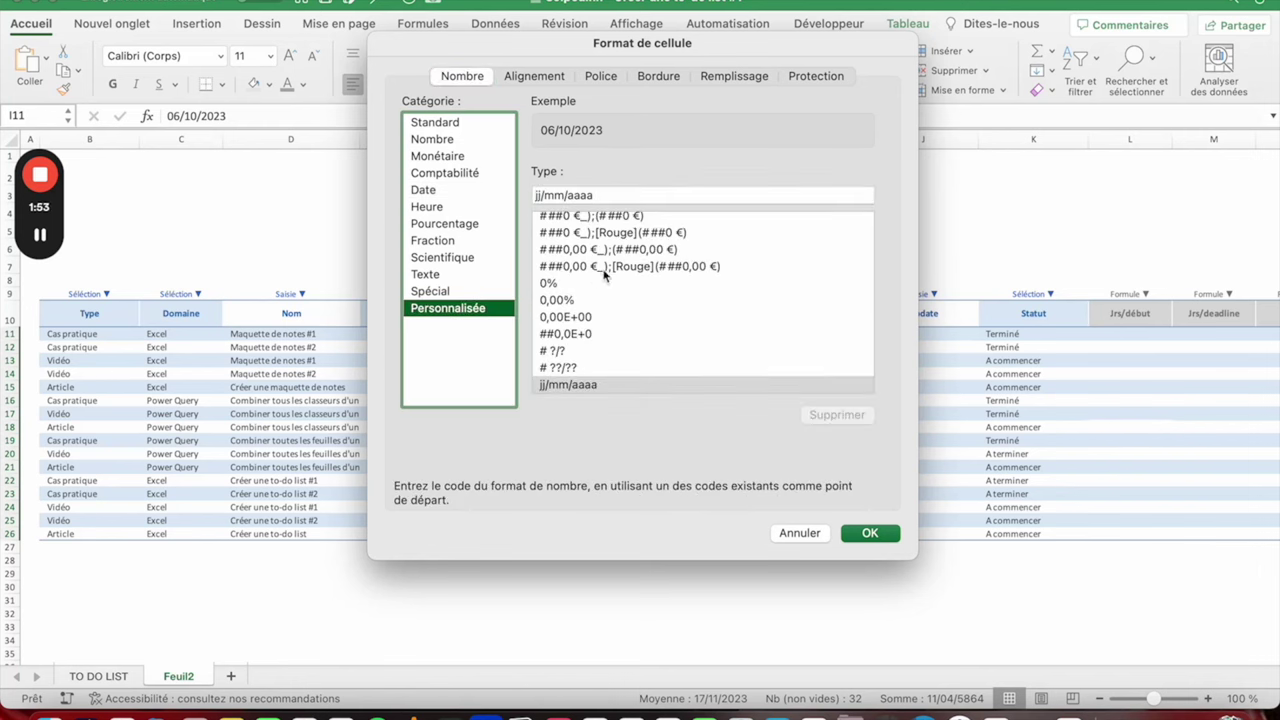
pyautogui.click(536, 195)
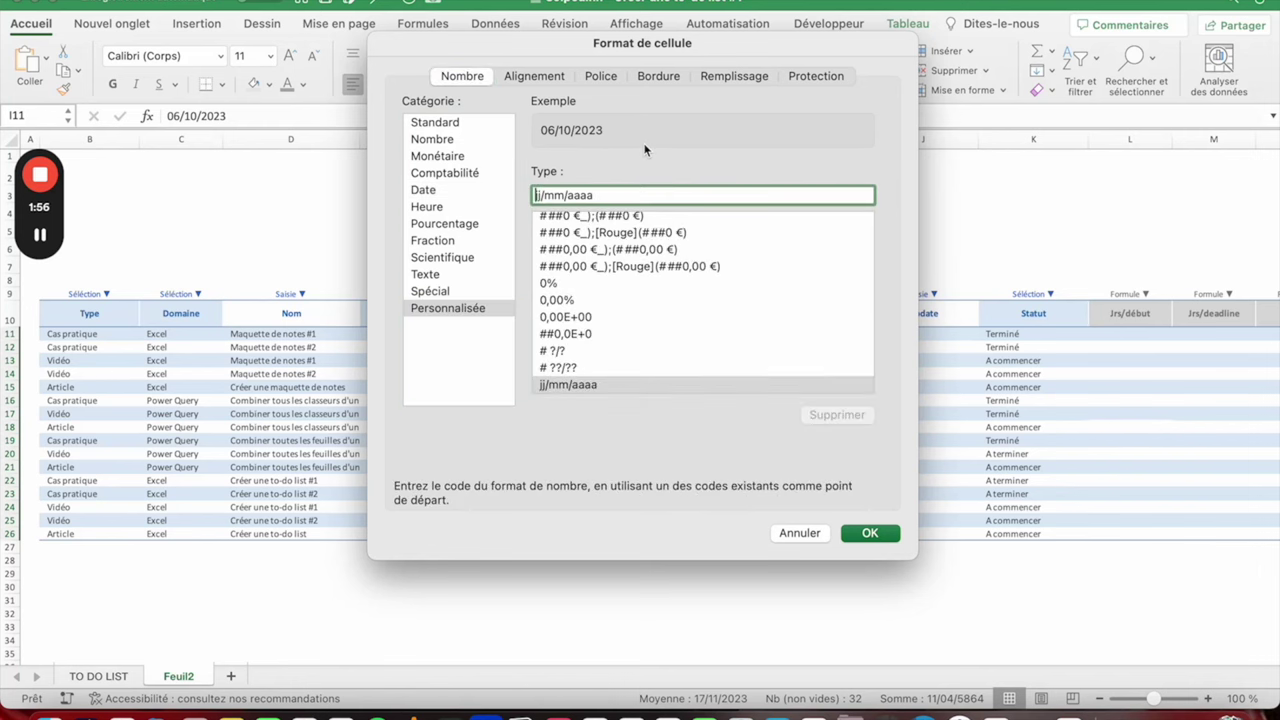
pyautogui.write('jjj')
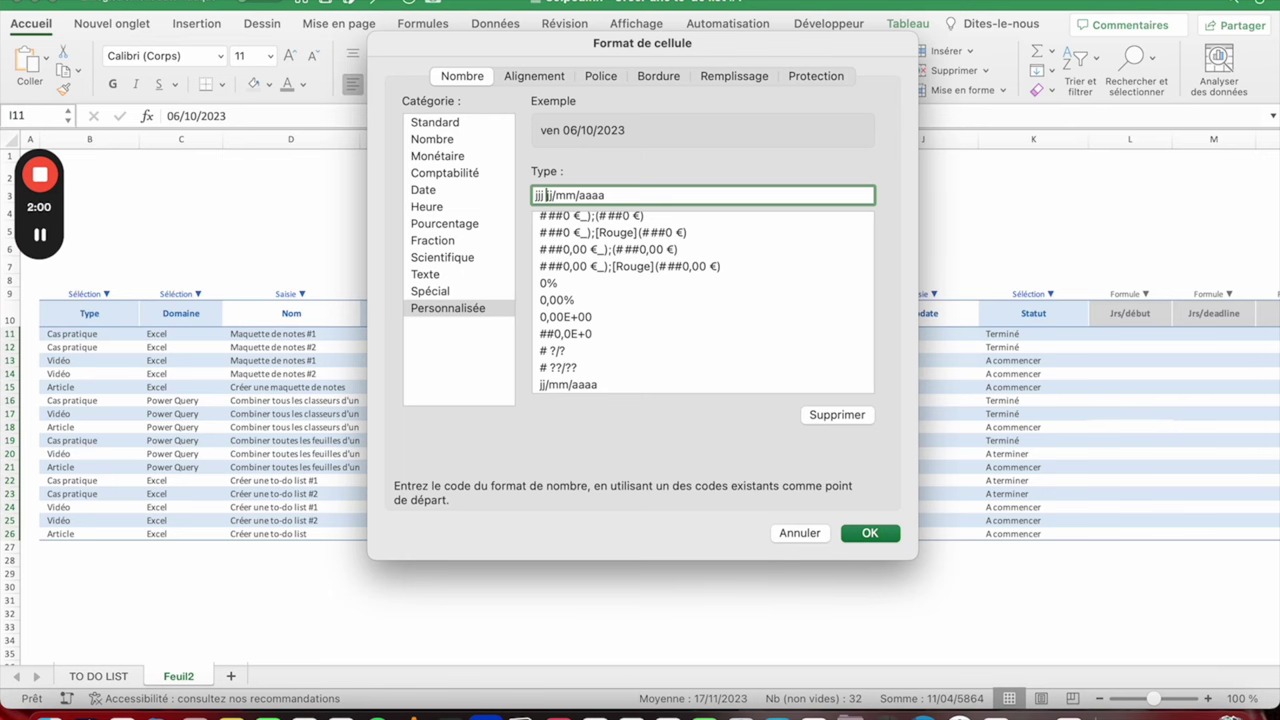
pyautogui.press('Return')
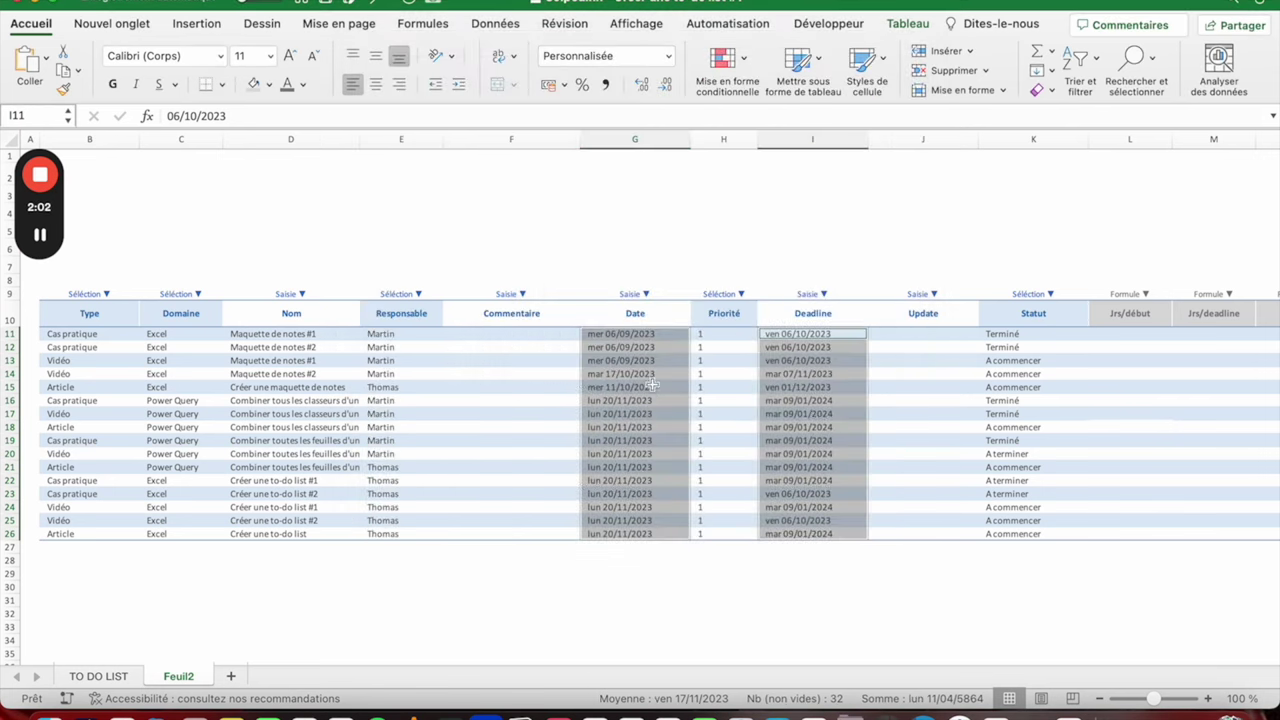
pyautogui.click(668, 56)
pyautogui.click(627, 459)
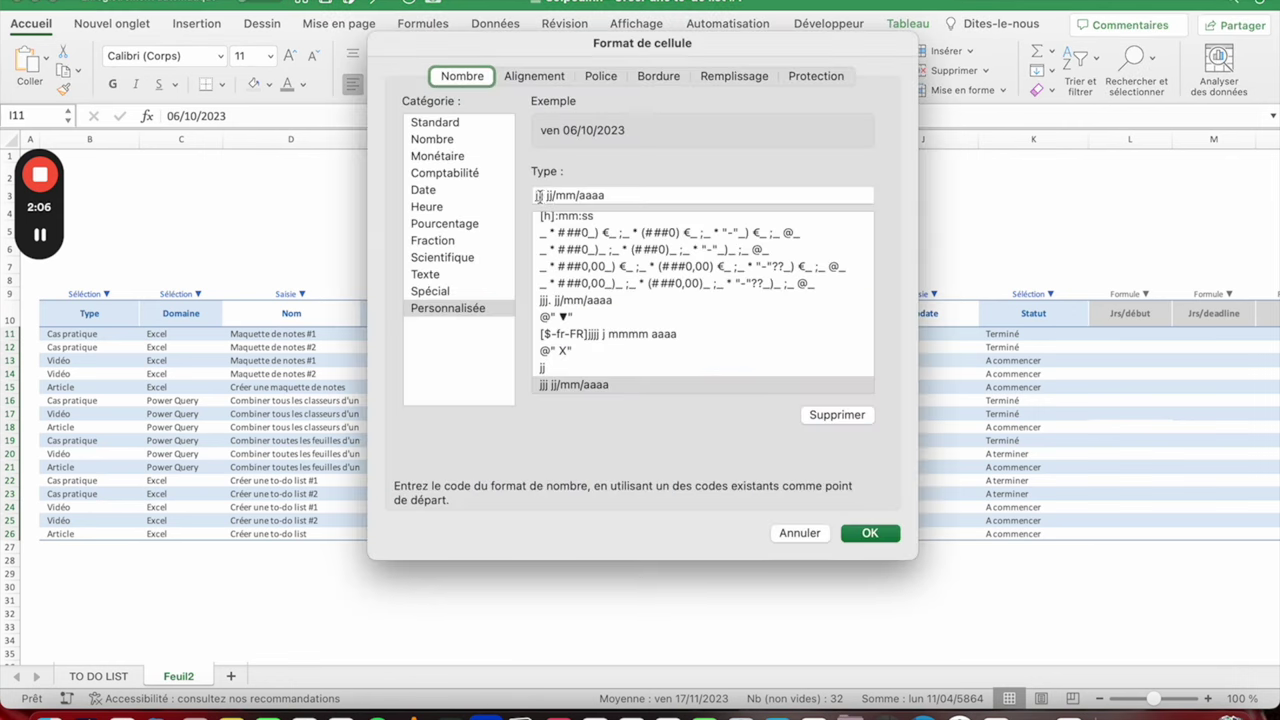
pyautogui.write('j')
pyautogui.press('Return')
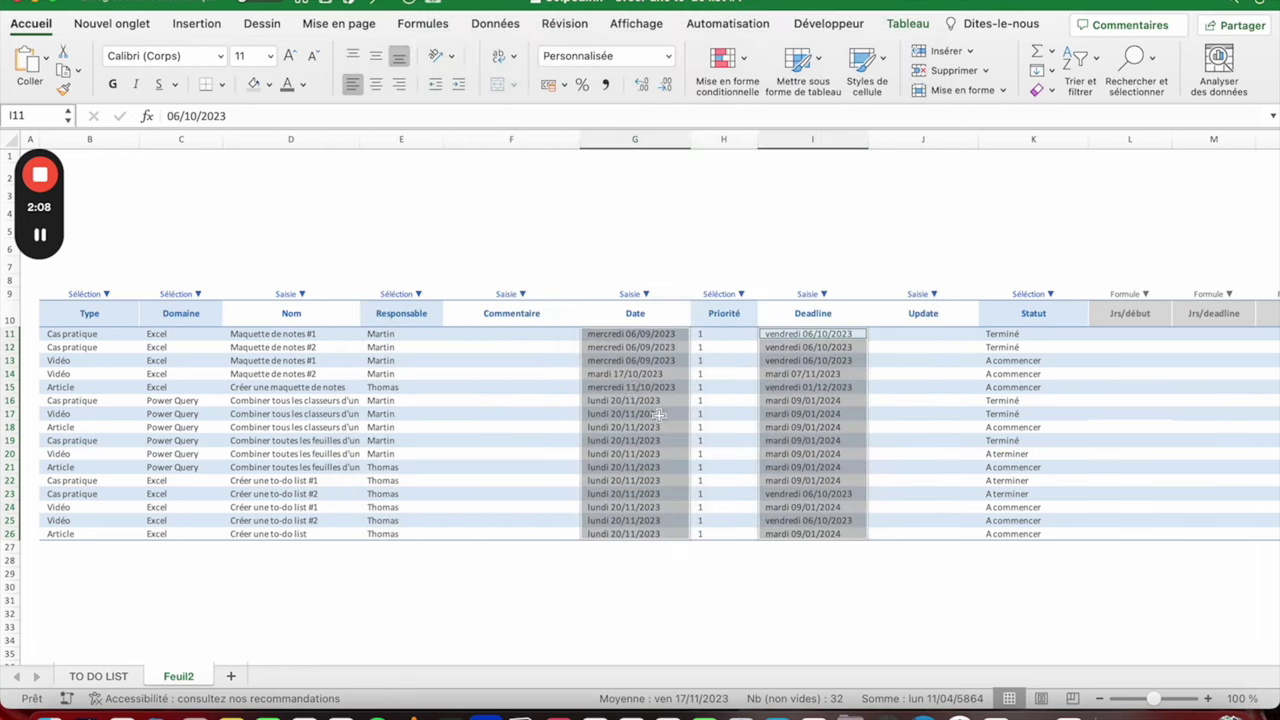
# Step: Settle on the custom date format jjj. jj/mm/aaaa, e.g. mer. 06/09/2023
pyautogui.click(668, 56)
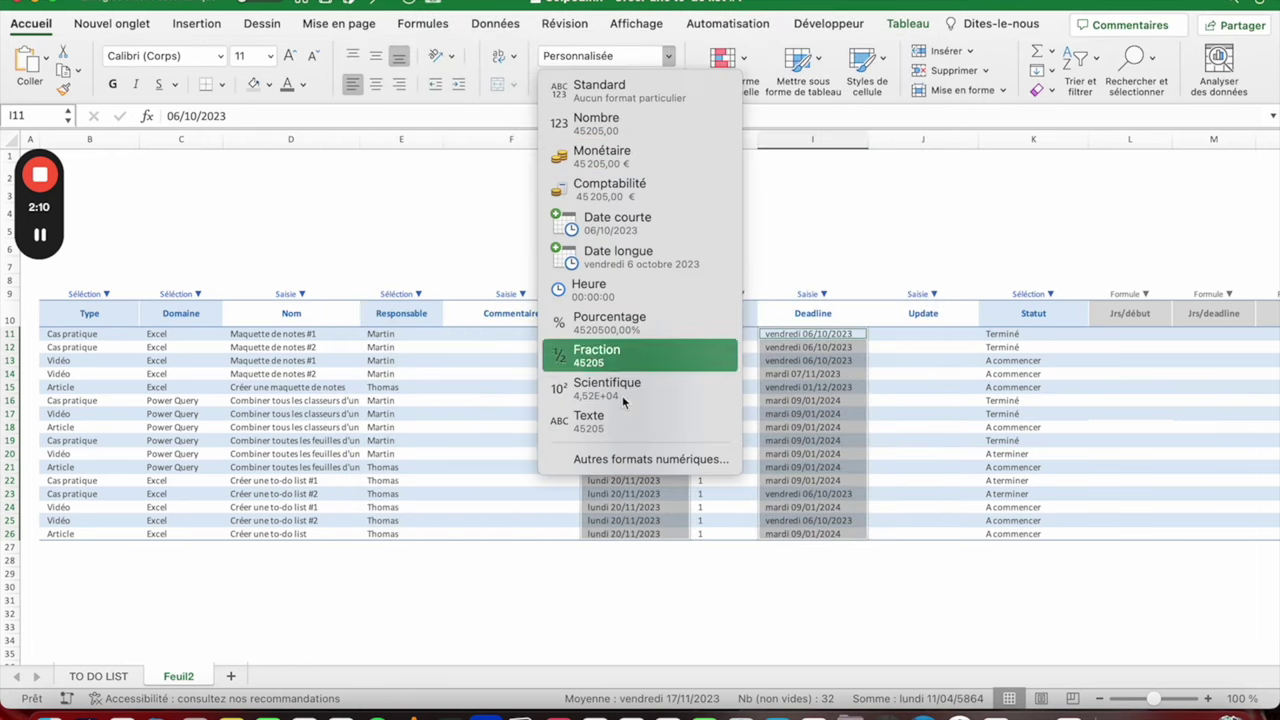
pyautogui.click(615, 462)
pyautogui.click(550, 196)
pyautogui.press('BackSpace')
pyautogui.write('. jj/mm/aaaa')
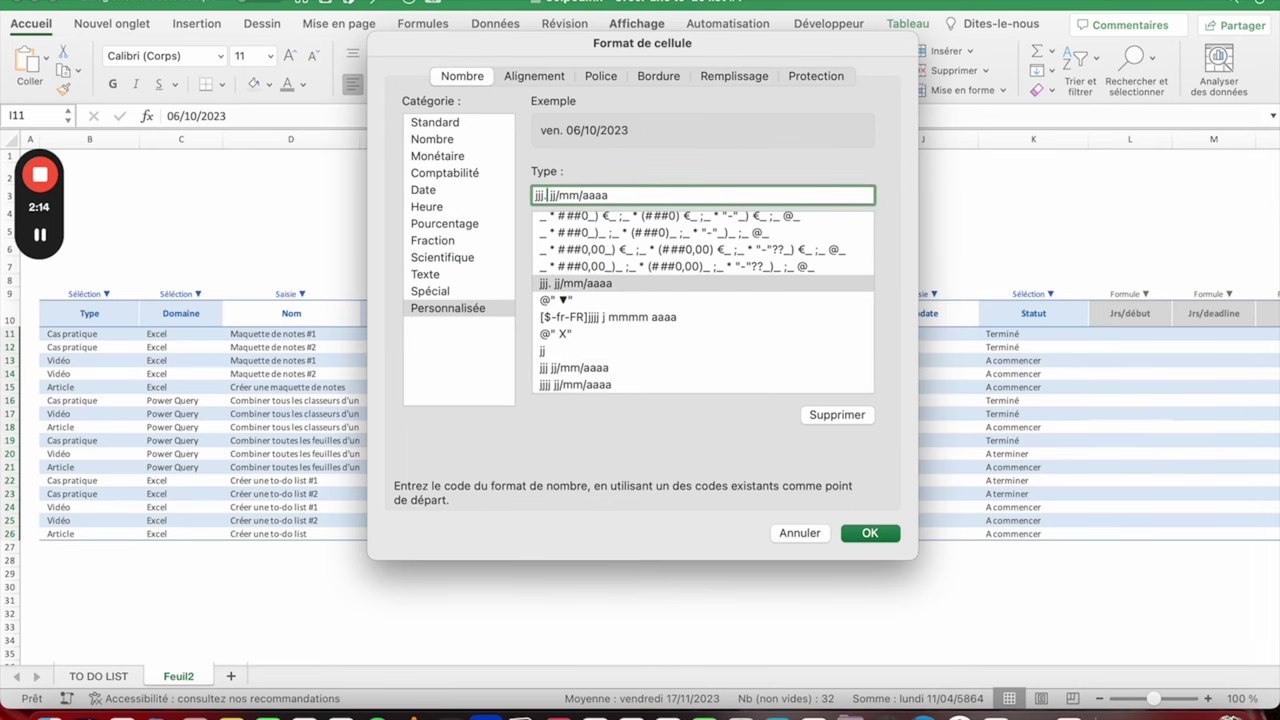
pyautogui.click(869, 535)
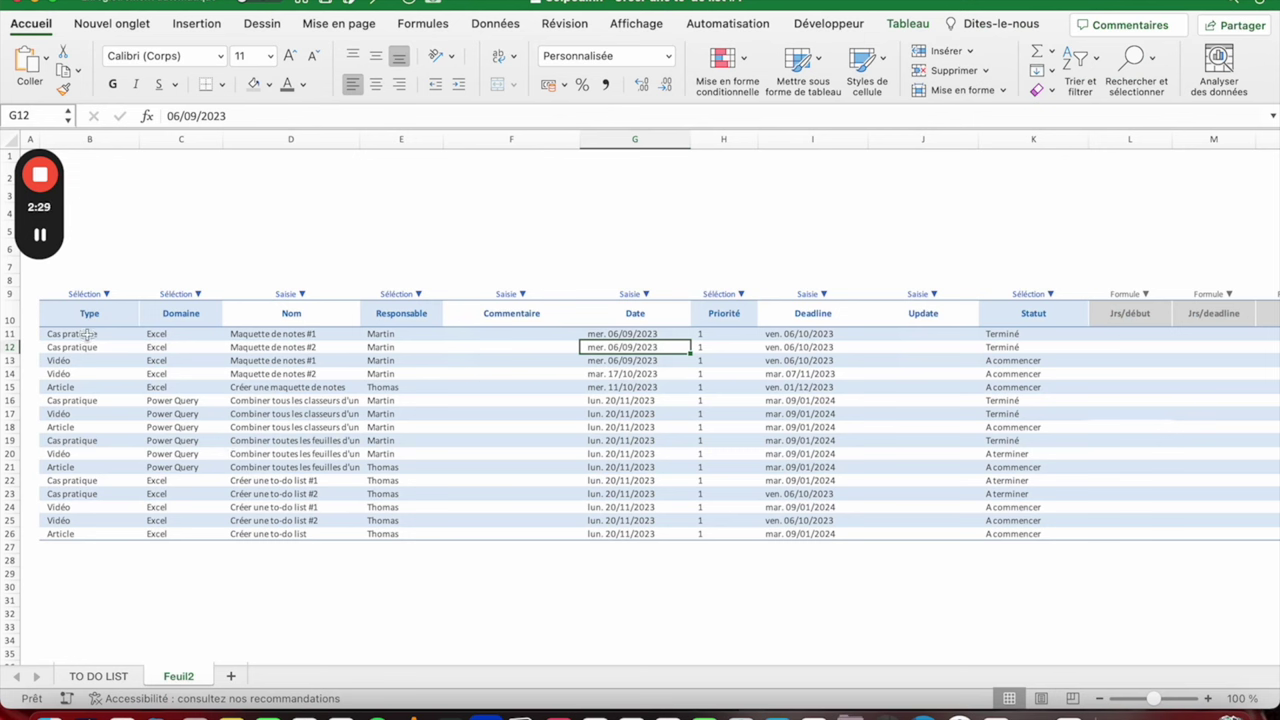
pyautogui.moveTo(85, 334); pyautogui.dragTo(100, 535)
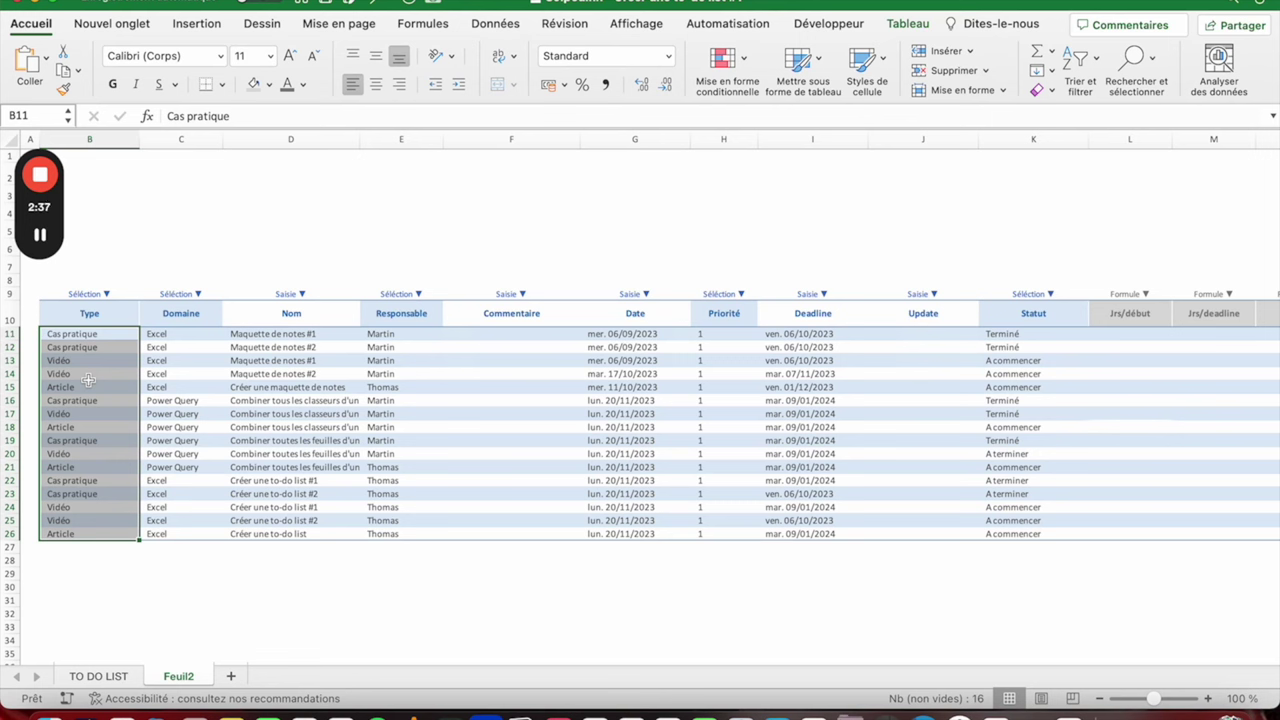
pyautogui.moveTo(160, 335); pyautogui.dragTo(184, 528)
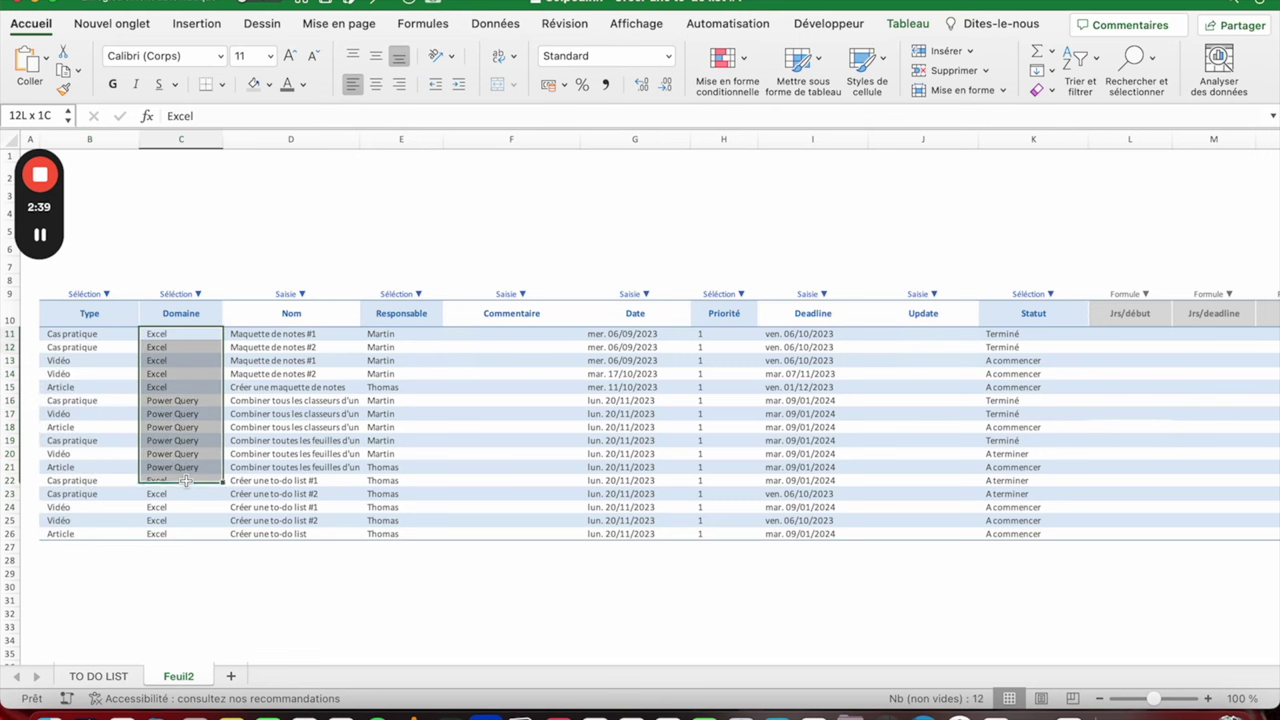
pyautogui.moveTo(386, 334); pyautogui.dragTo(398, 536)
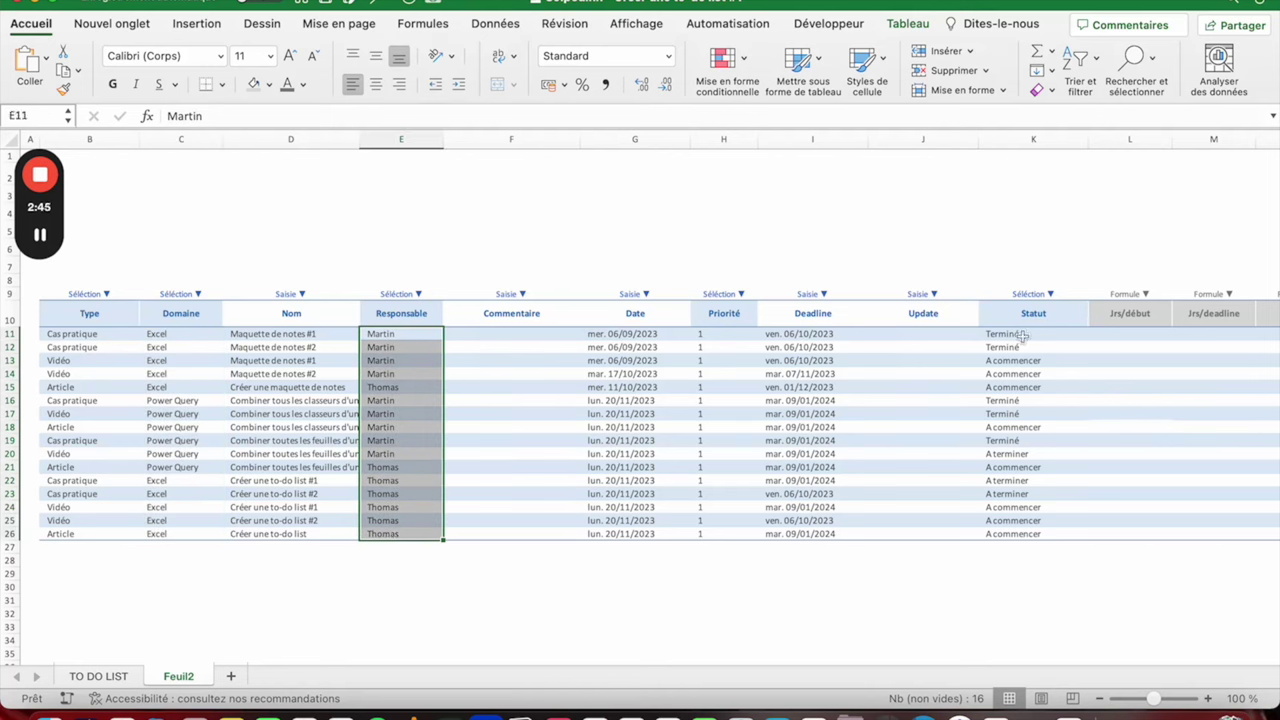
pyautogui.moveTo(1020, 335); pyautogui.dragTo(1046, 534)
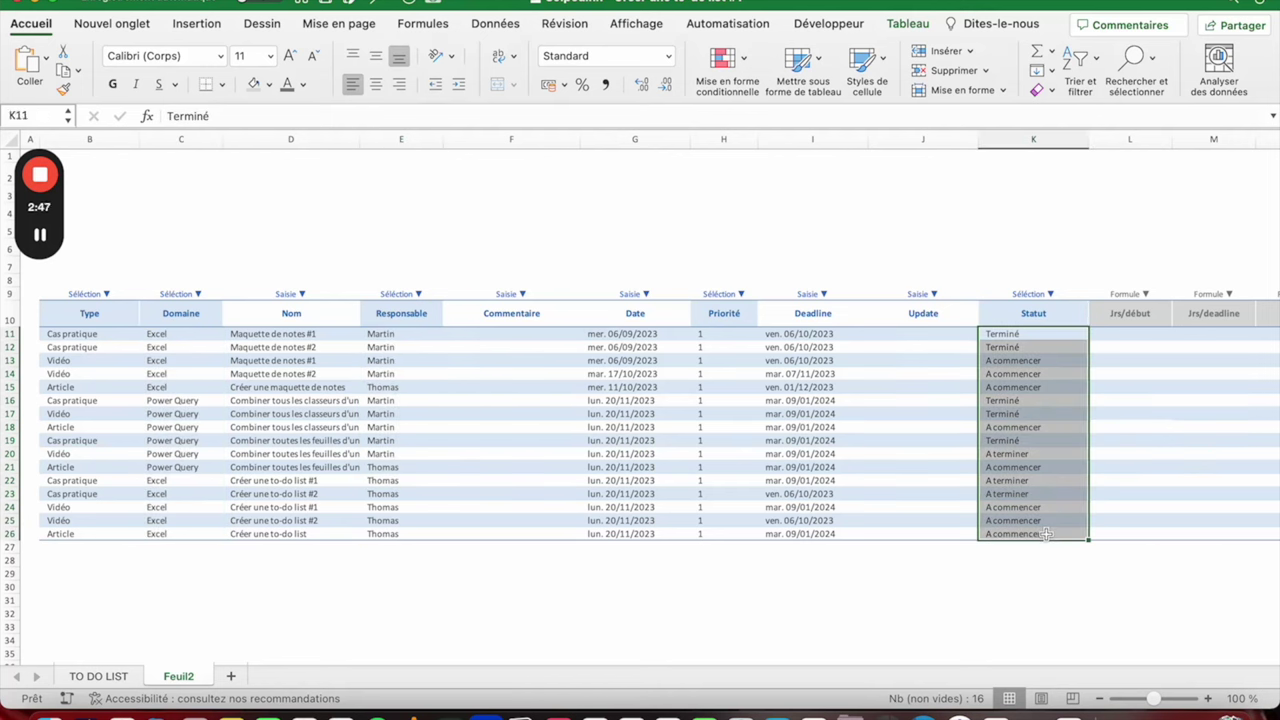
pyautogui.moveTo(80, 334); pyautogui.dragTo(84, 534)
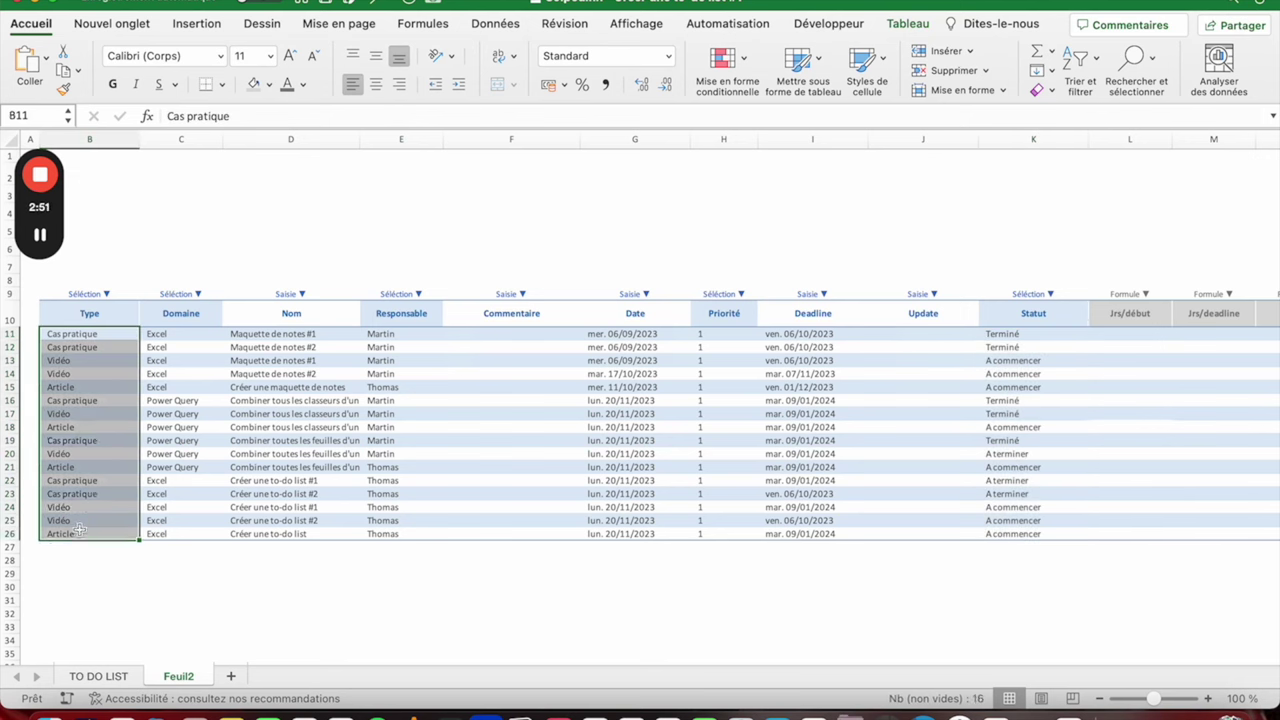
pyautogui.click(500, 26)
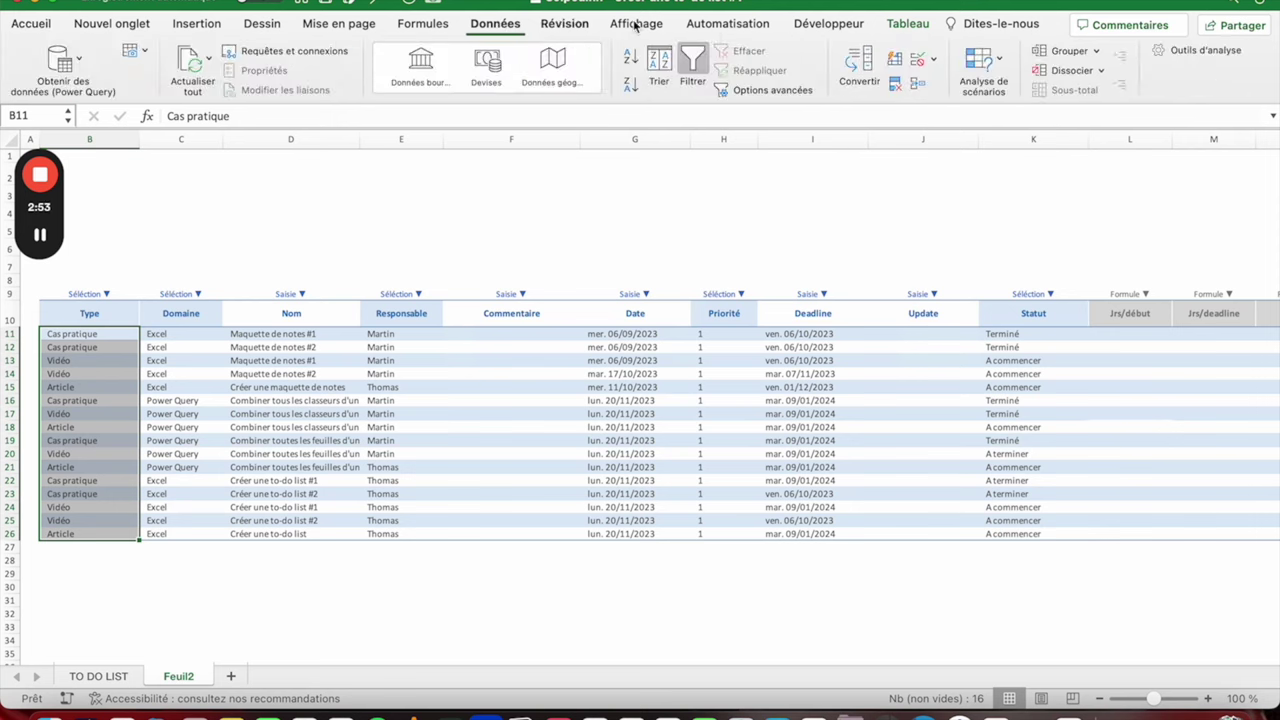
# Step: Open Validation des données for the Type cells, choose Liste, and go to Source
pyautogui.click(916, 61)
pyautogui.click(471, 190)
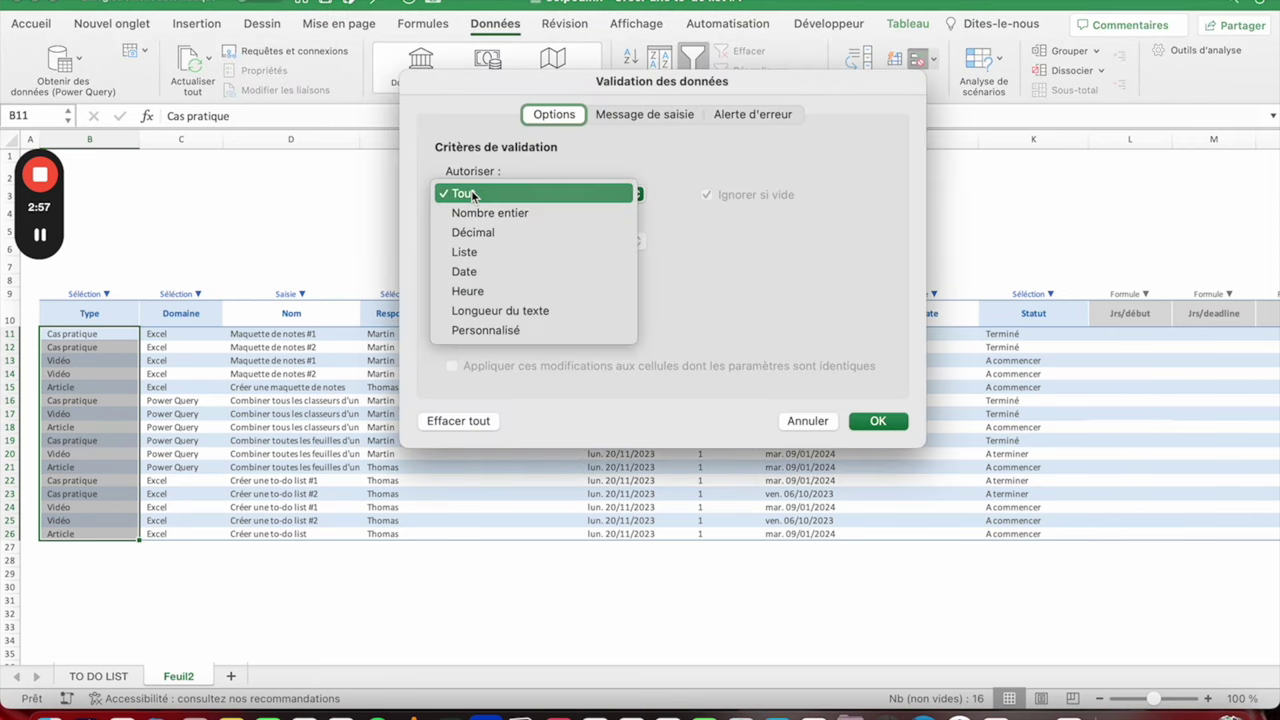
pyautogui.click(478, 252)
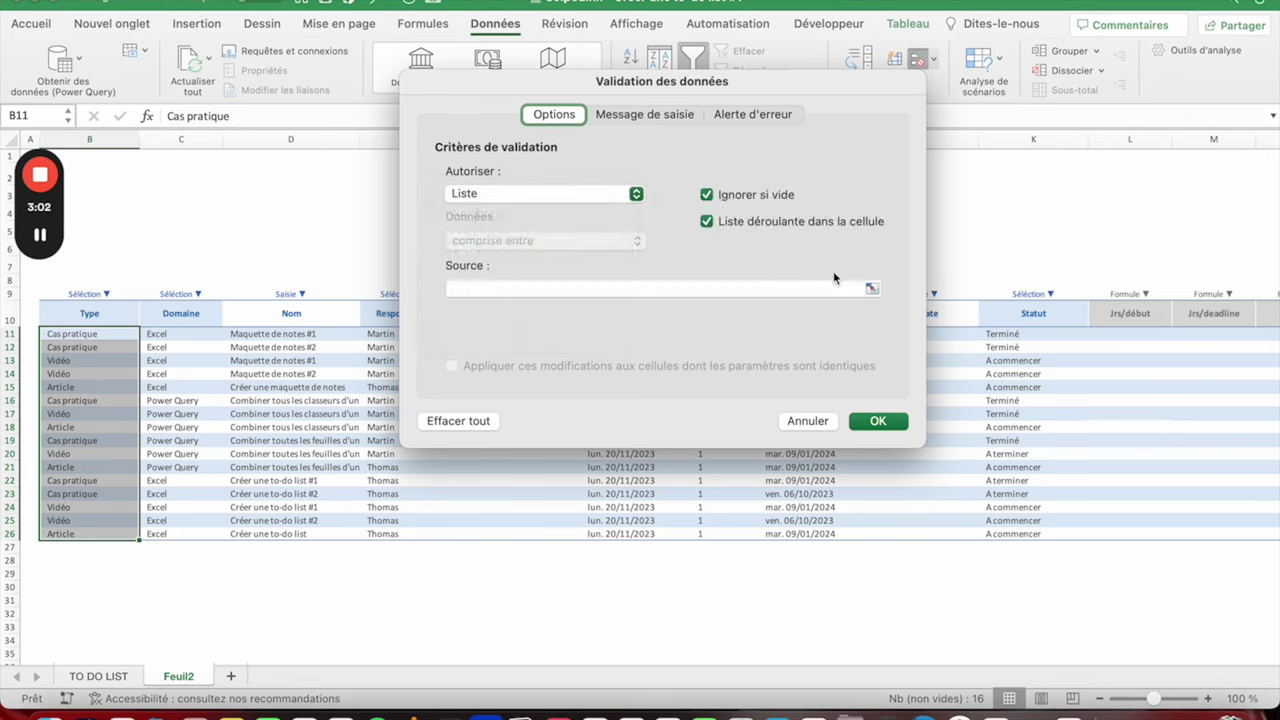
pyautogui.click(543, 197)
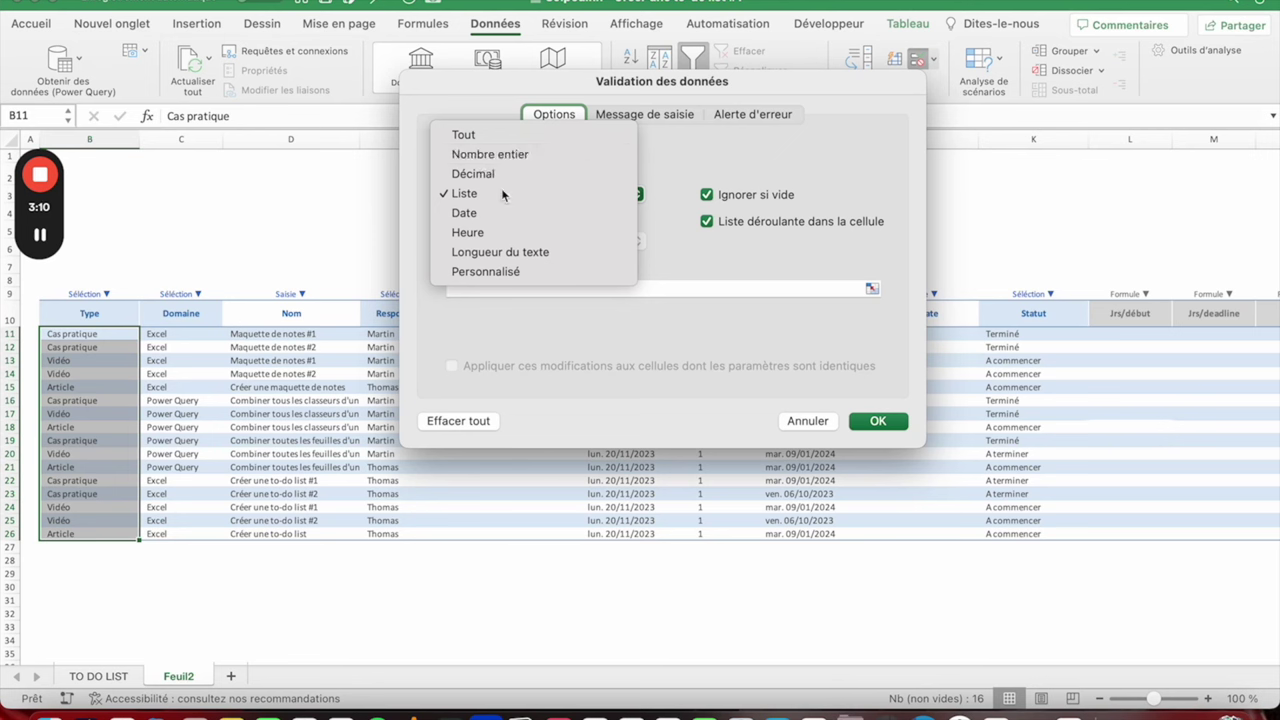
pyautogui.click(501, 190)
pyautogui.click(467, 289)
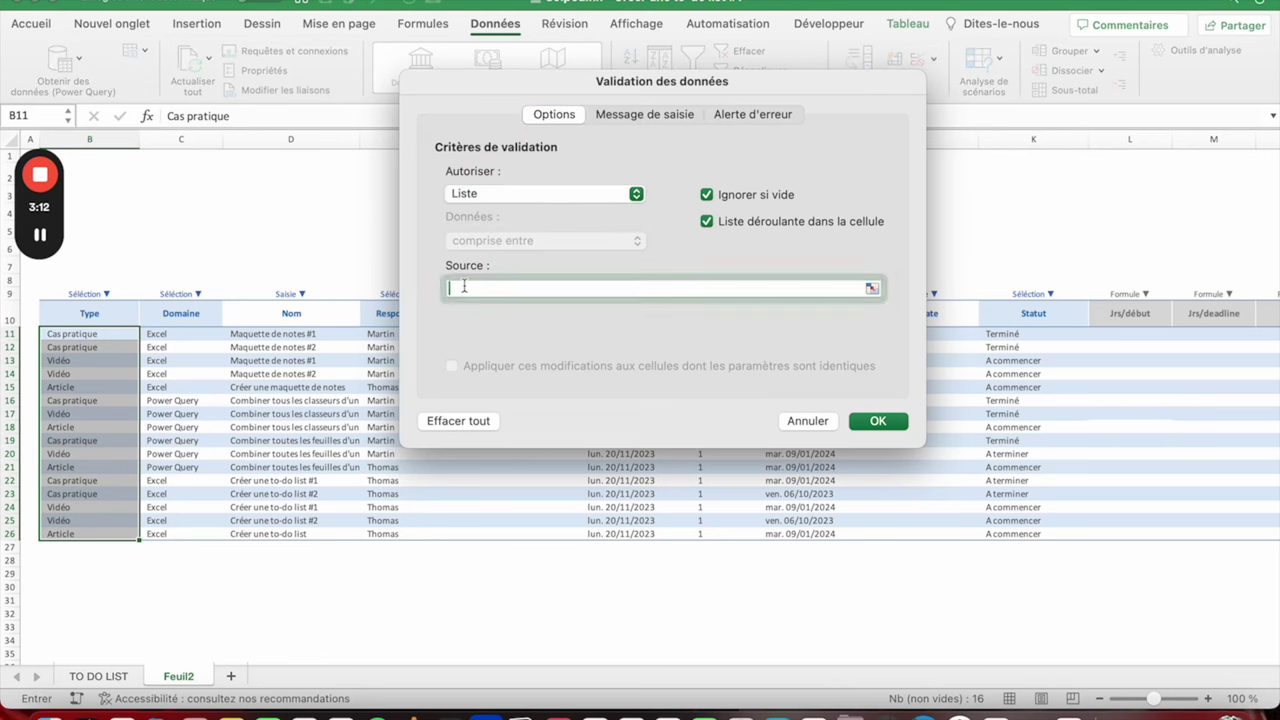
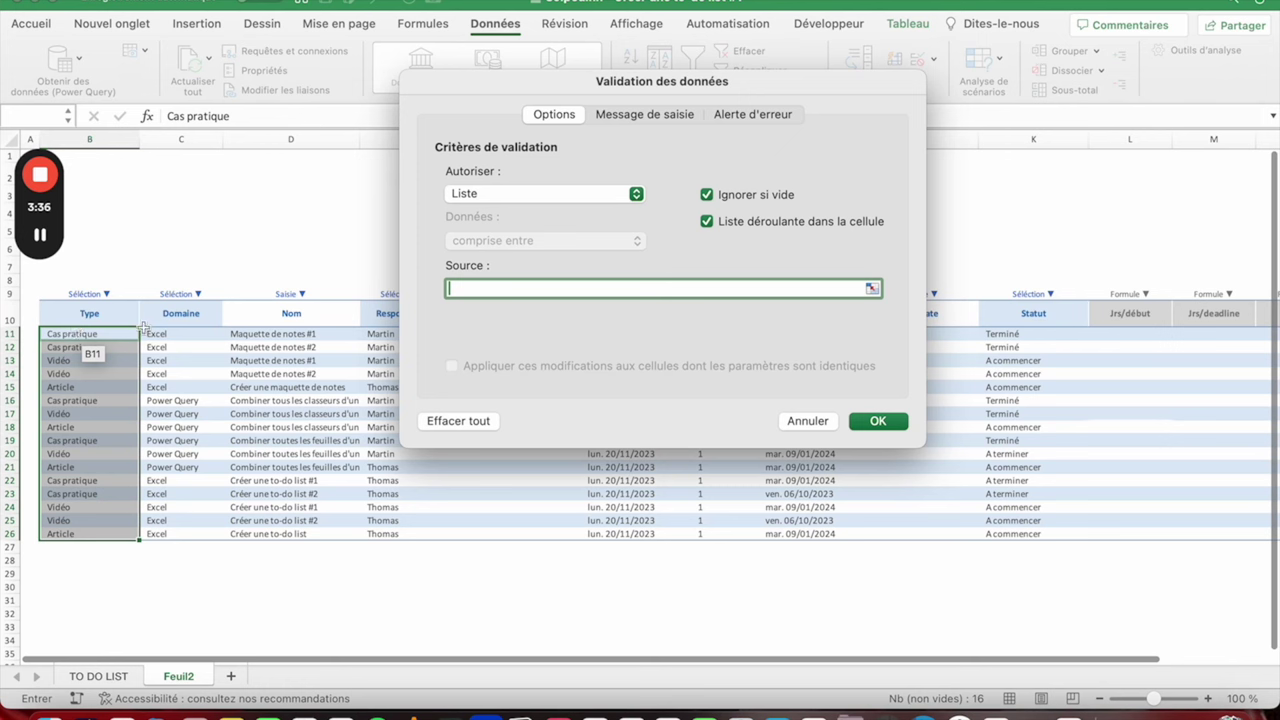
# Step: Replace the typed list values with the source =$B$11:$B$26 so B11:B26 gets a Type dropdown
pyautogui.write('Cas pratique;')
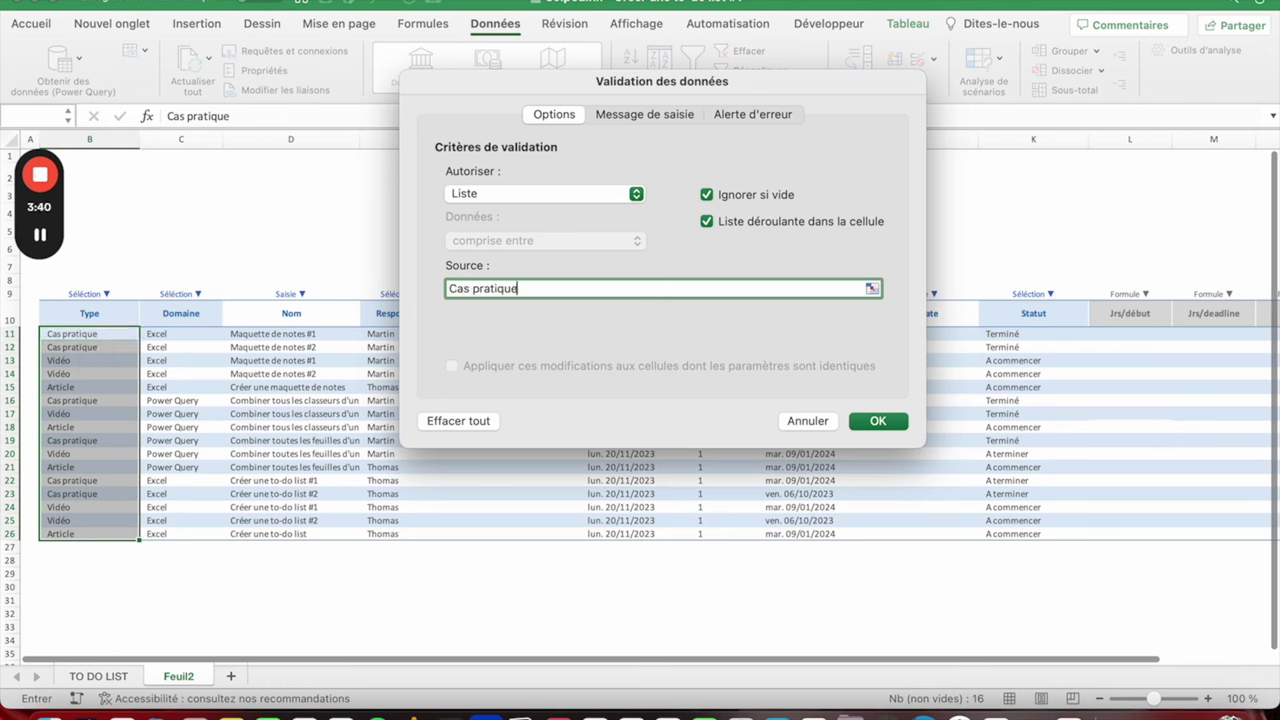
pyautogui.write('Vid')
pyautogui.press('BackSpace')
pyautogui.press('BackSpace')
pyautogui.press('BackSpace')
pyautogui.press('BackSpace')
pyautogui.press('BackSpace')
pyautogui.press('BackSpace')
pyautogui.press('BackSpace')
pyautogui.press('BackSpace')
pyautogui.press('BackSpace')
pyautogui.press('BackSpace')
pyautogui.press('BackSpace')
pyautogui.click(872, 288)
pyautogui.moveTo(90, 333); pyautogui.dragTo(90, 533)
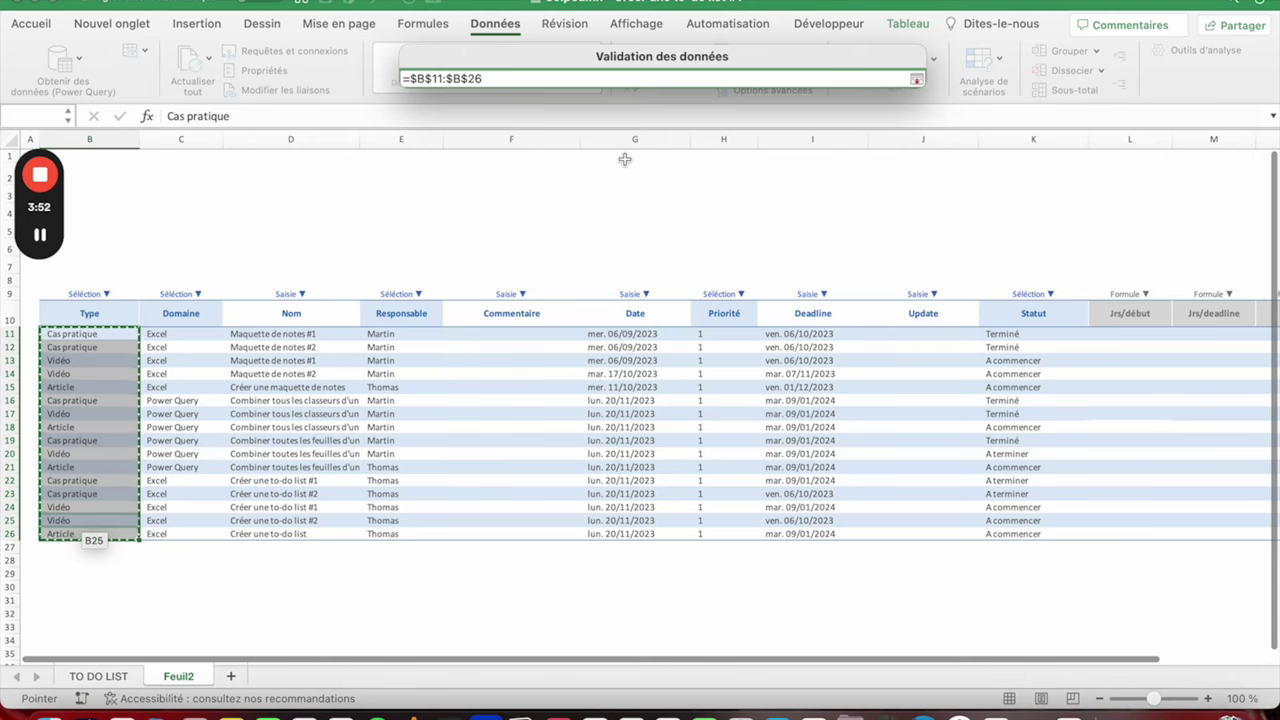
pyautogui.press('Return')
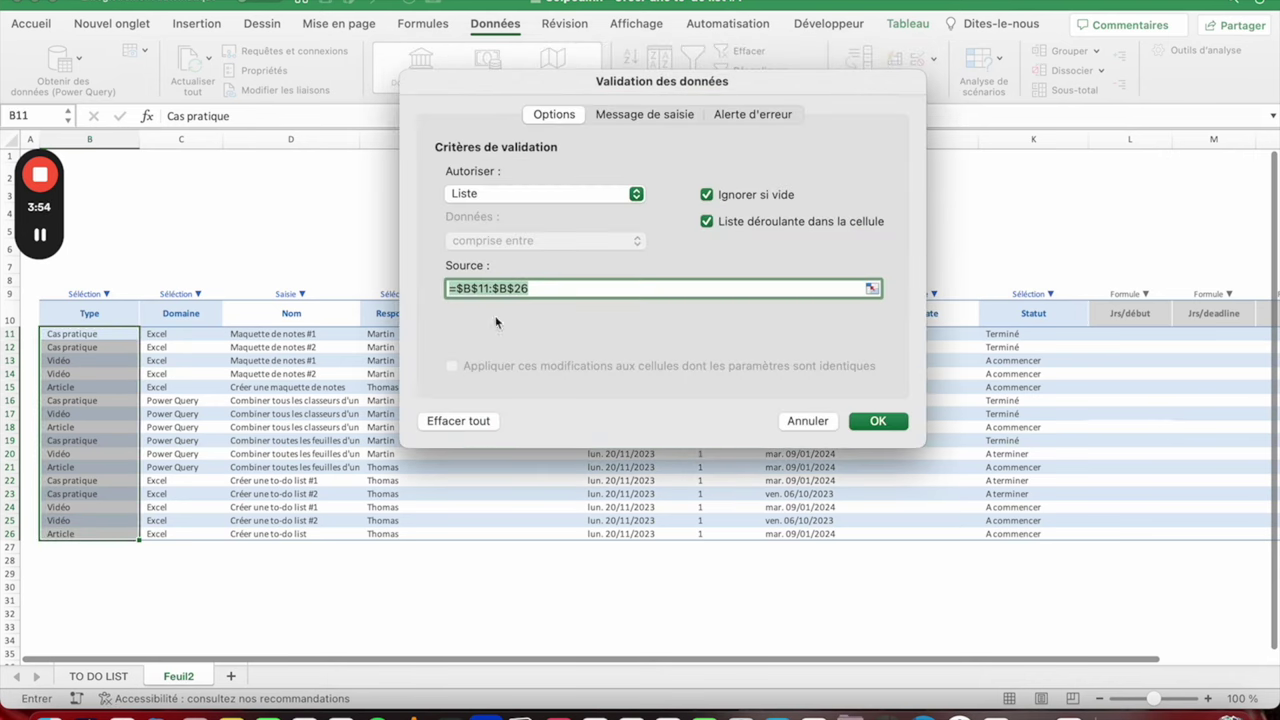
pyautogui.click(878, 421)
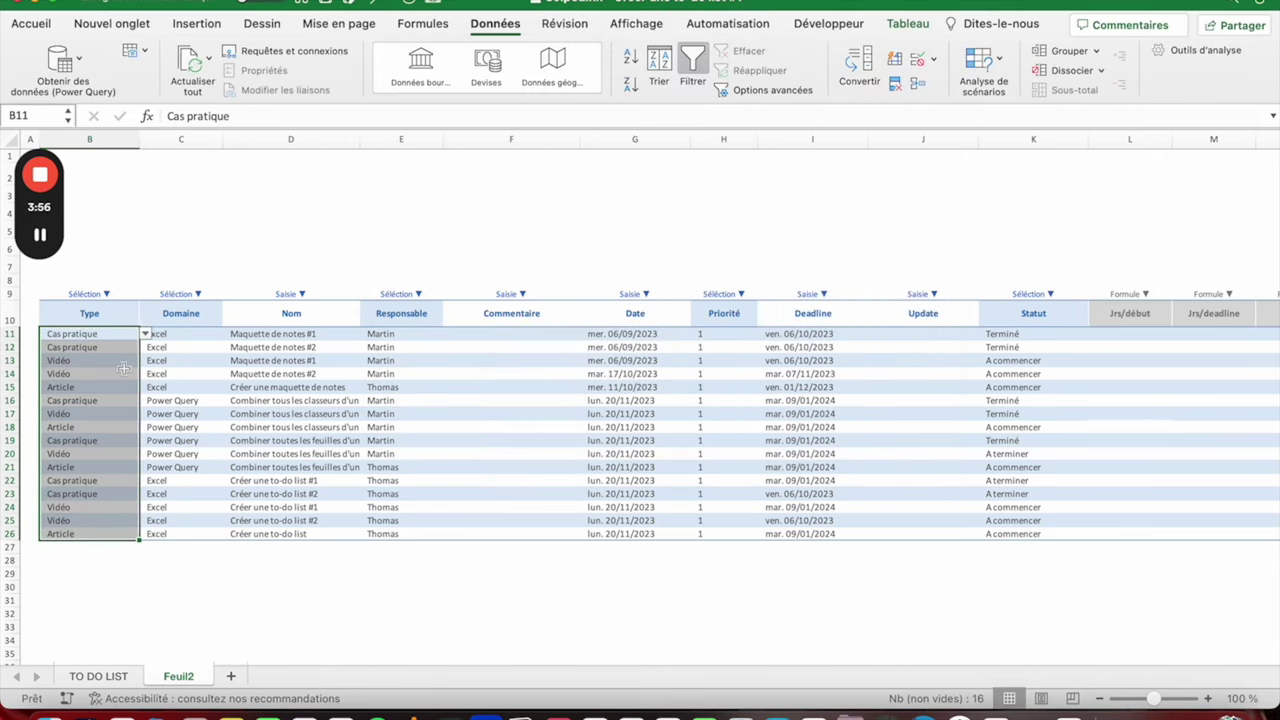
pyautogui.click(85, 337)
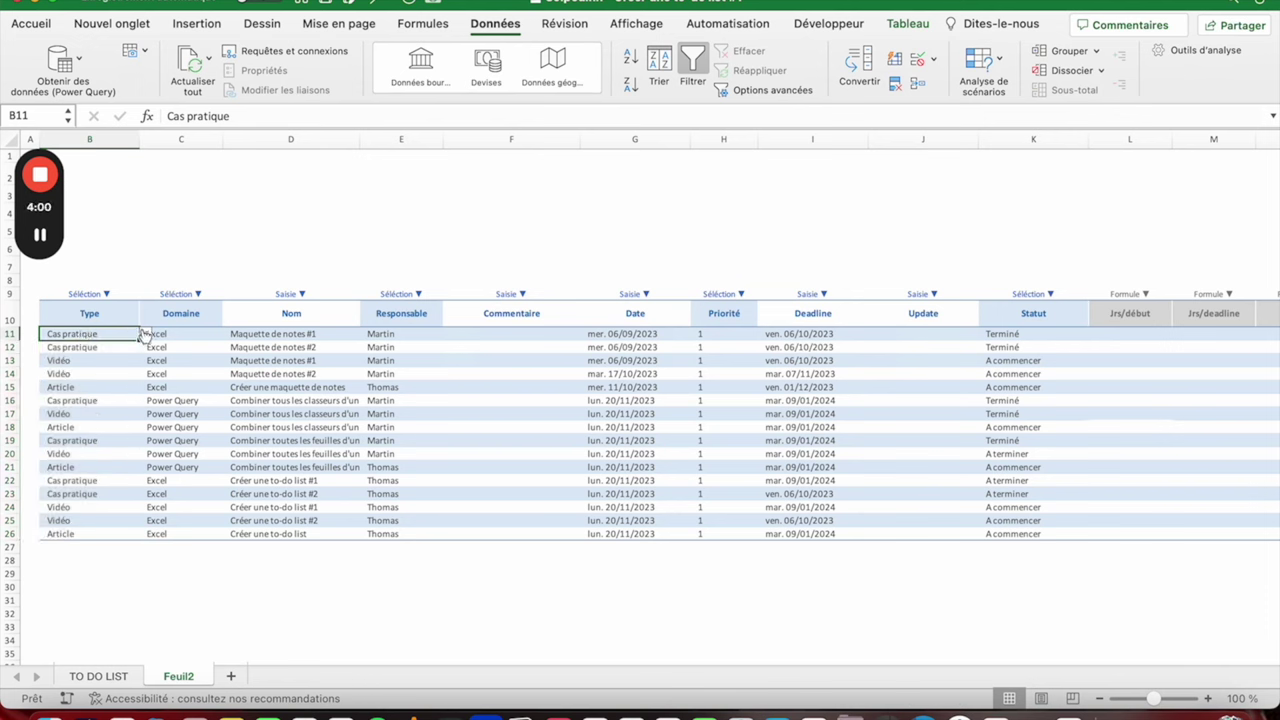
pyautogui.click(146, 334)
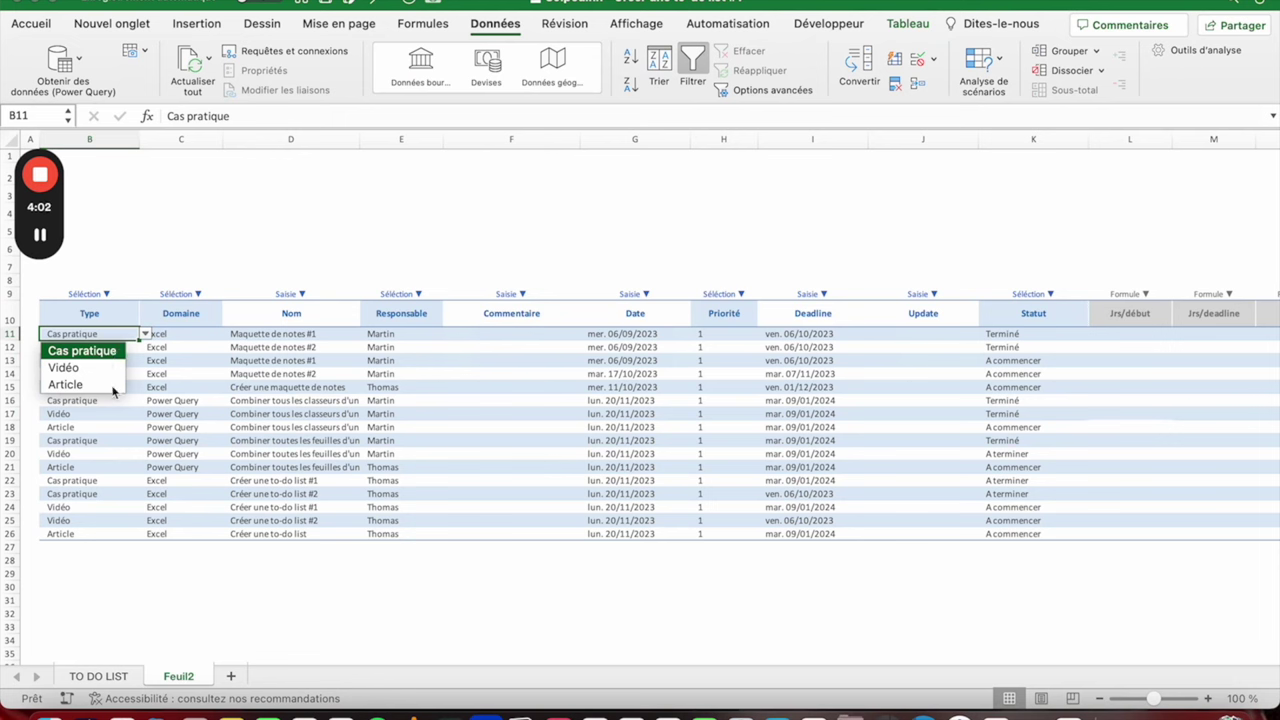
pyautogui.press('Escape')
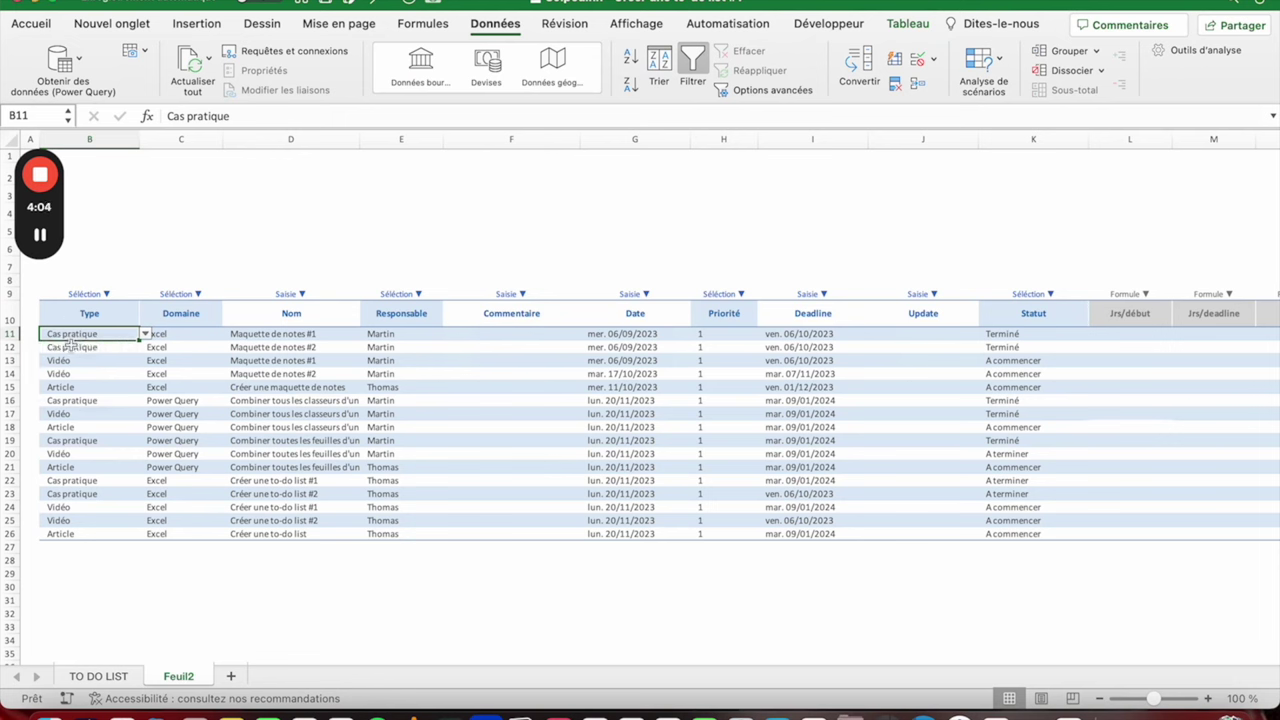
pyautogui.click(68, 362)
pyautogui.click(67, 386)
pyautogui.click(105, 338)
pyautogui.click(147, 335)
pyautogui.click(98, 495)
pyautogui.click(72, 534)
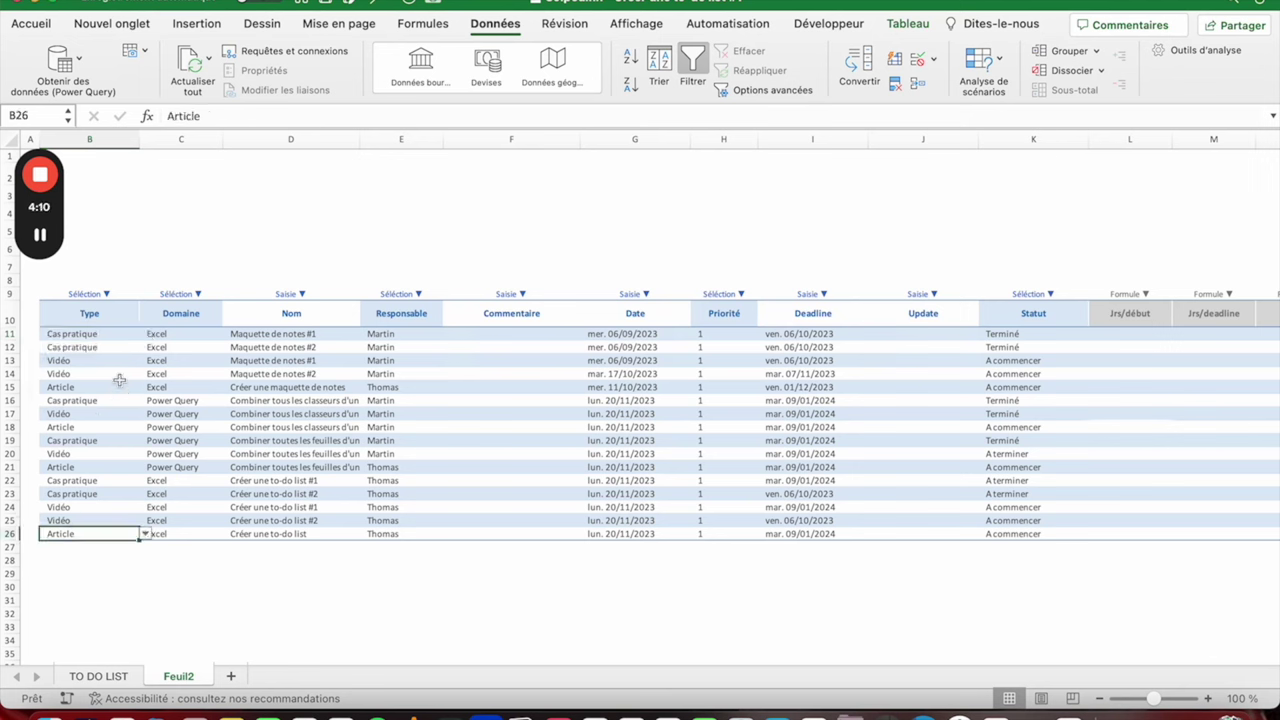
pyautogui.click(91, 333)
pyautogui.click(147, 335)
pyautogui.press('Escape')
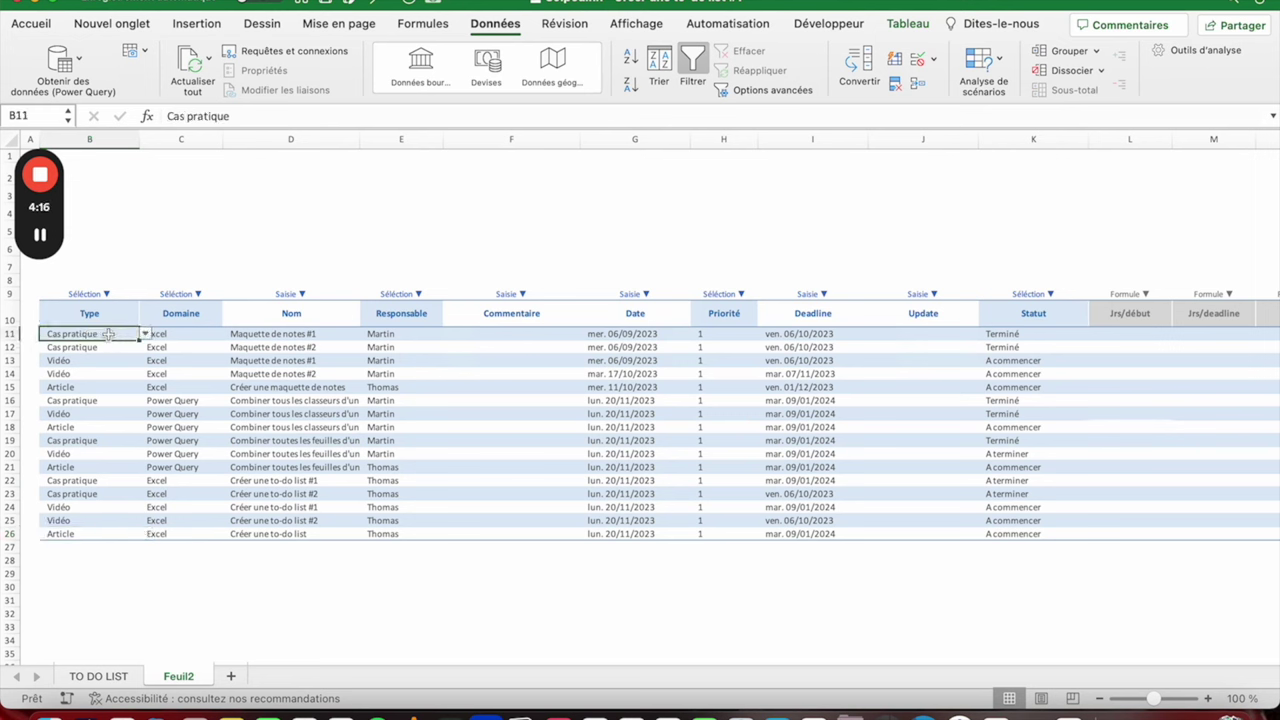
pyautogui.write('Ne')
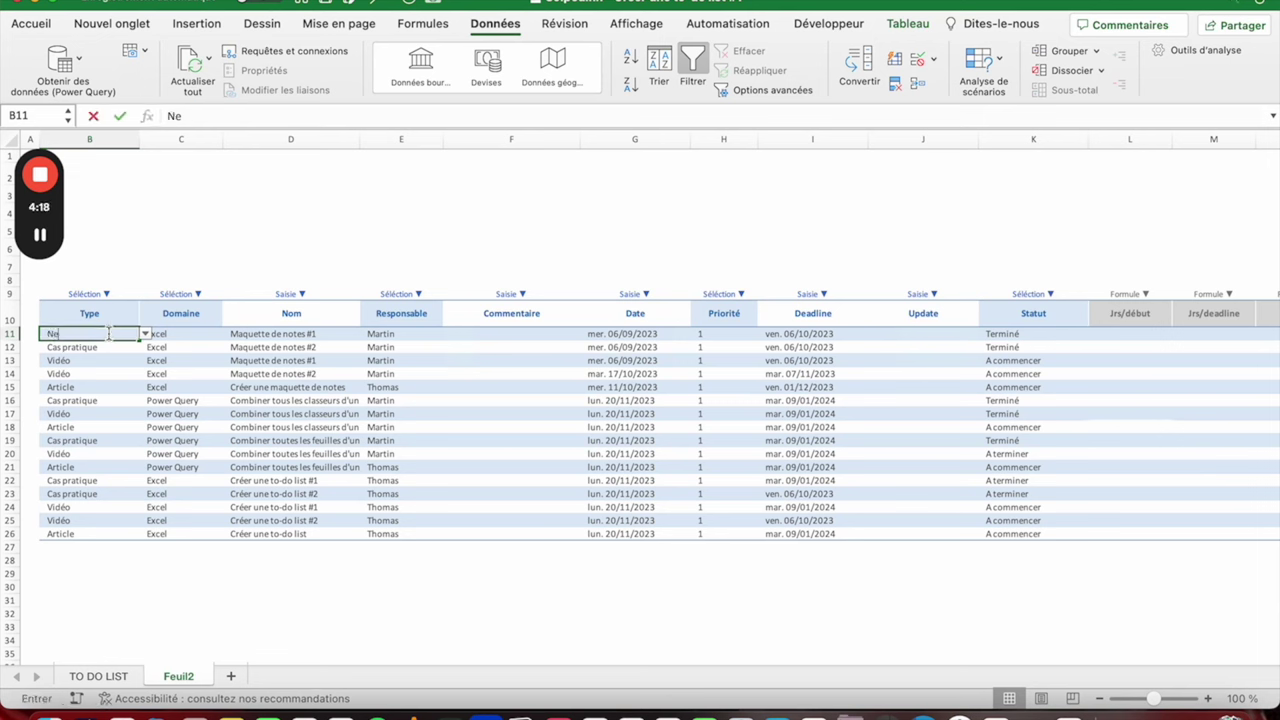
pyautogui.write('er')
pyautogui.press('Return')
pyautogui.click(108, 335)
pyautogui.click(145, 334)
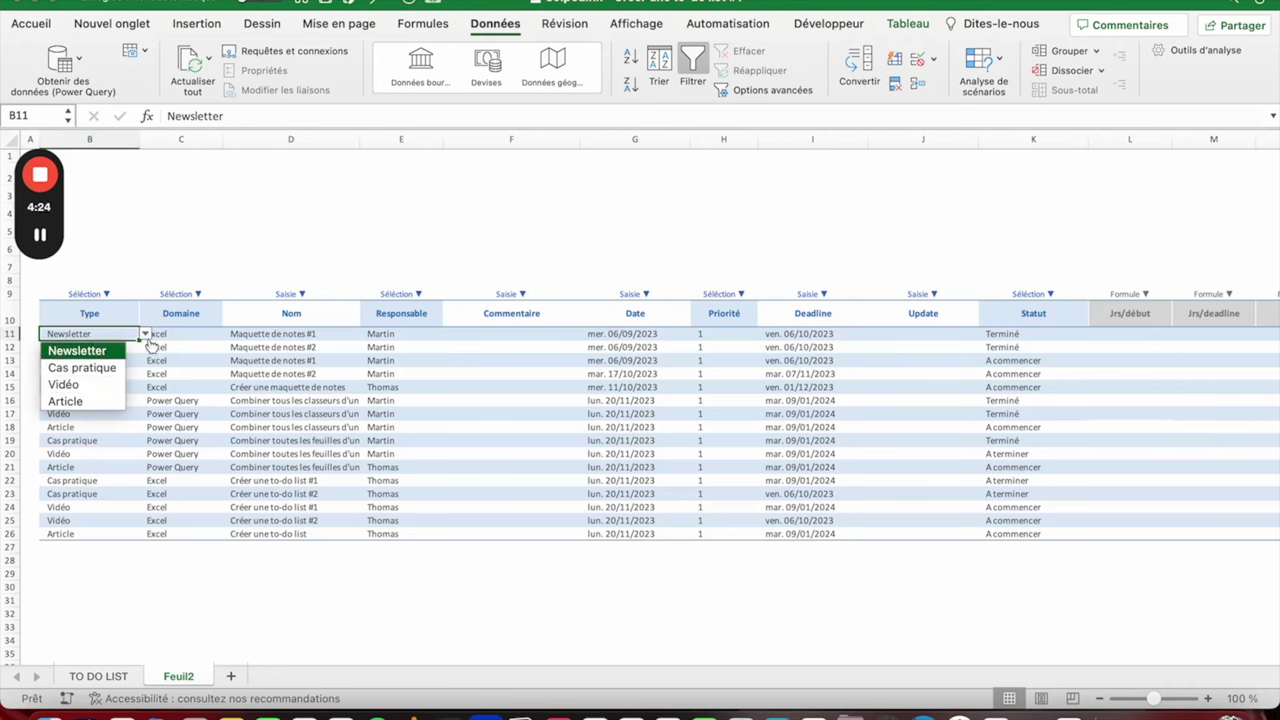
pyautogui.press('Down')
pyautogui.press('Return')
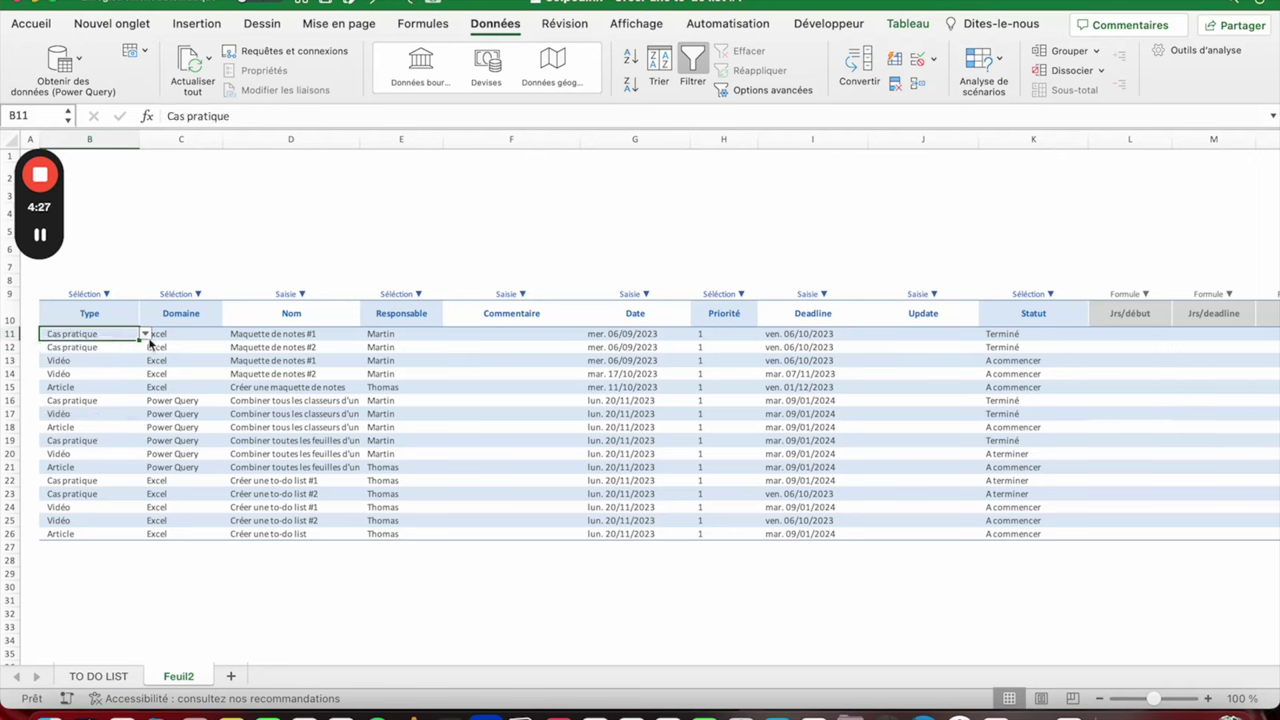
pyautogui.click(145, 334)
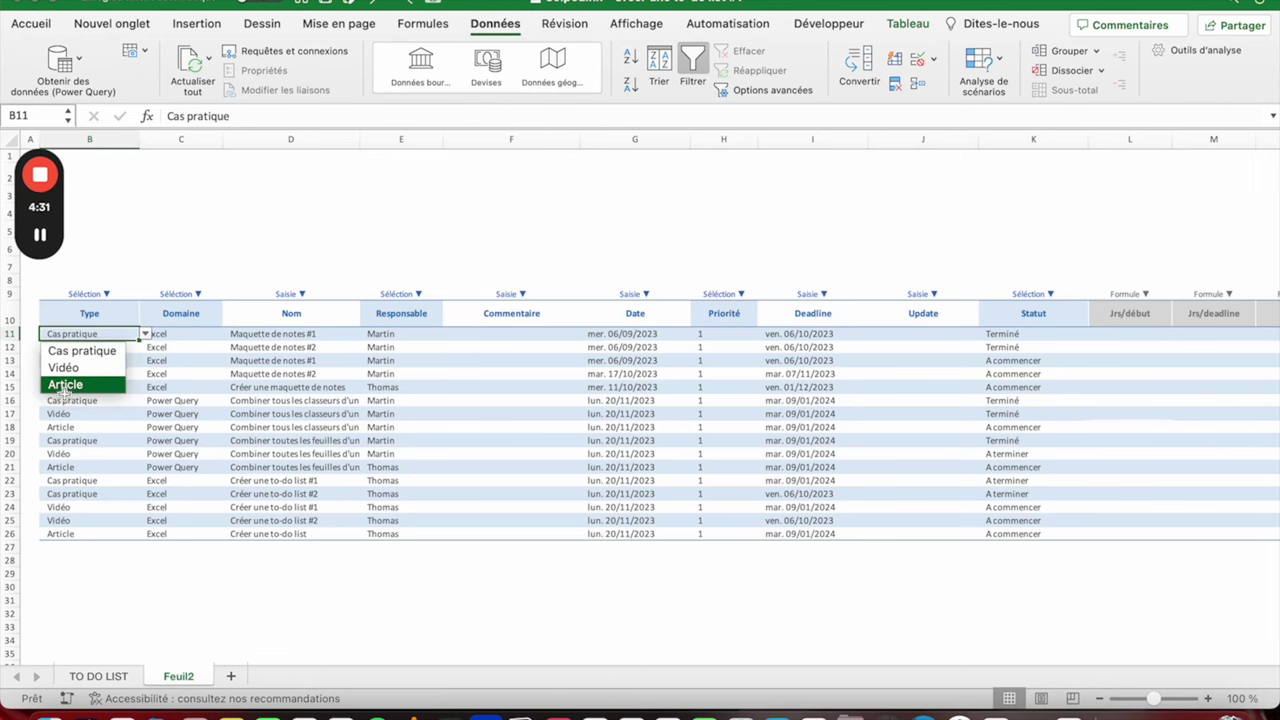
pyautogui.press('Escape')
pyautogui.click(66, 401)
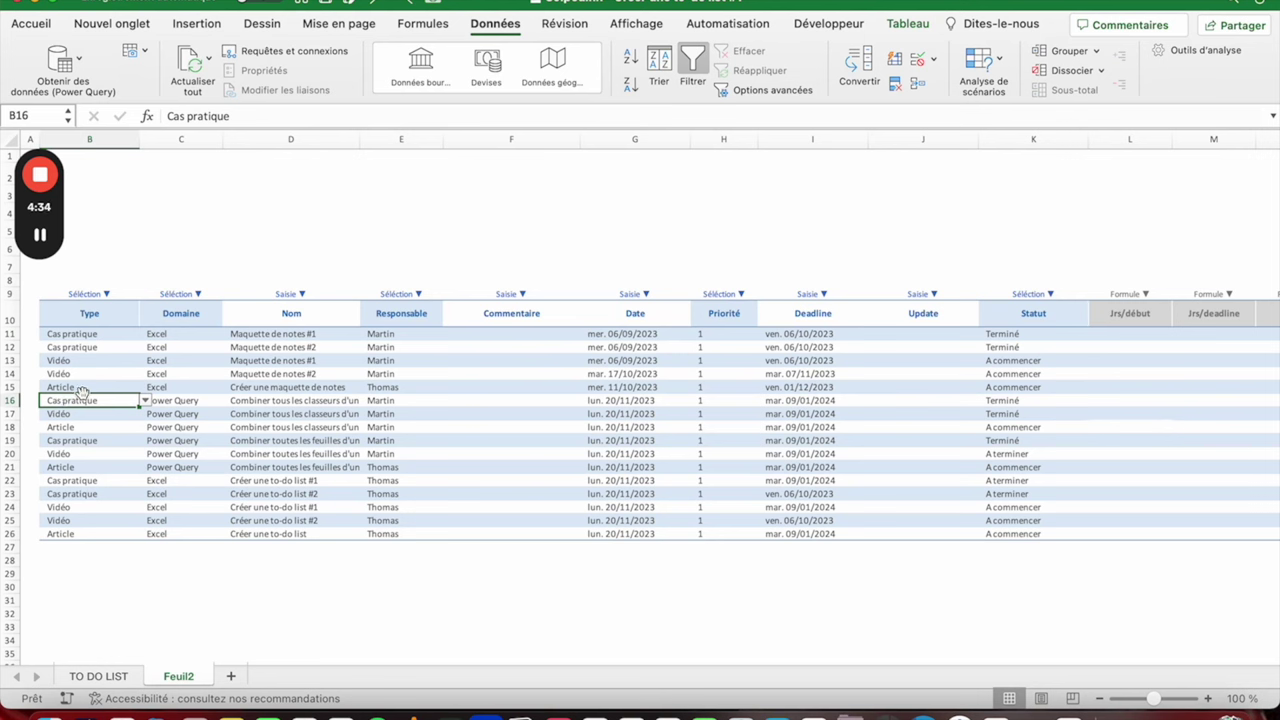
pyautogui.click(66, 413)
pyautogui.write('Cass pratique')
pyautogui.press('Return')
pyautogui.press('Up')
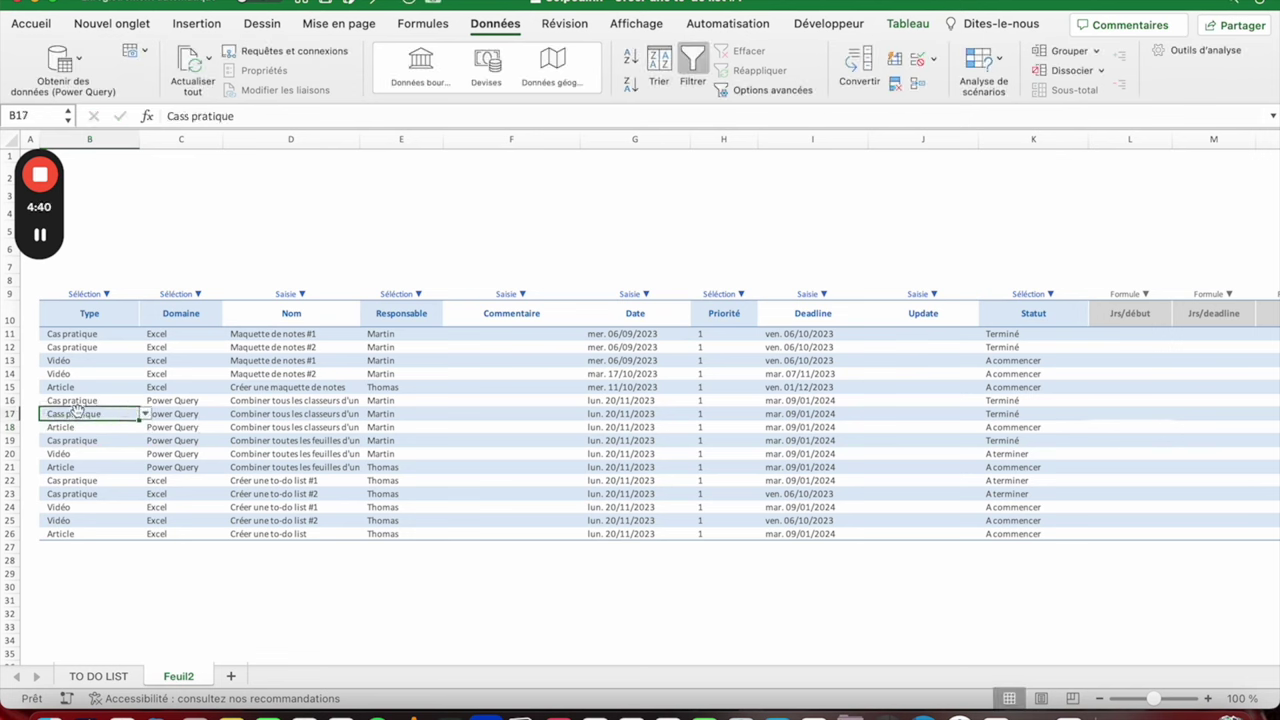
pyautogui.click(146, 414)
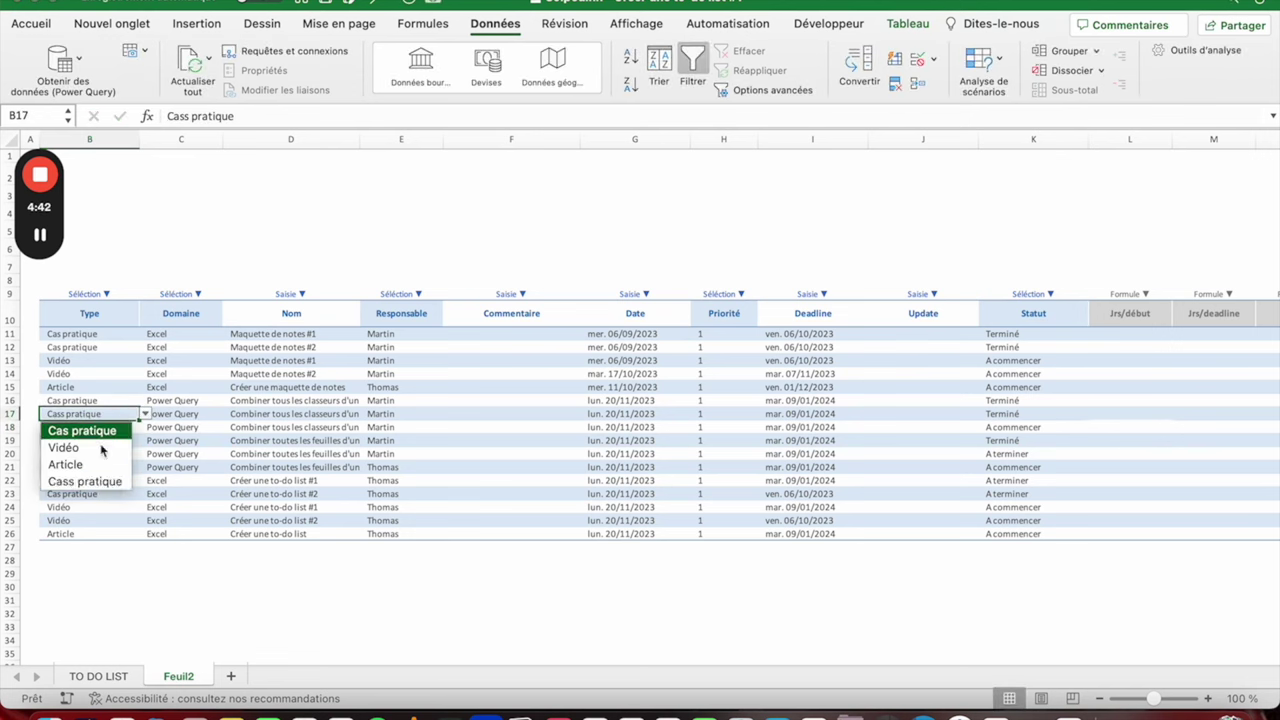
pyautogui.click(238, 413)
pyautogui.hotkey('ctrl', 'z')
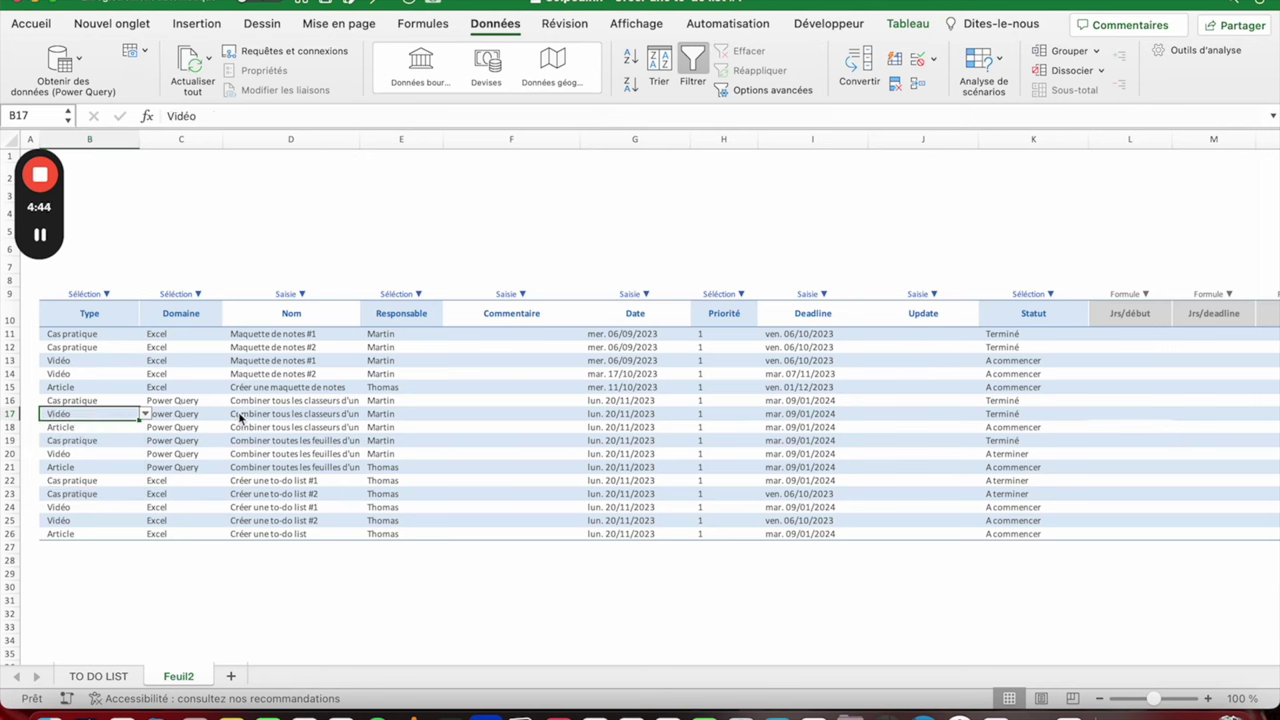
pyautogui.moveTo(75, 334); pyautogui.dragTo(90, 531)
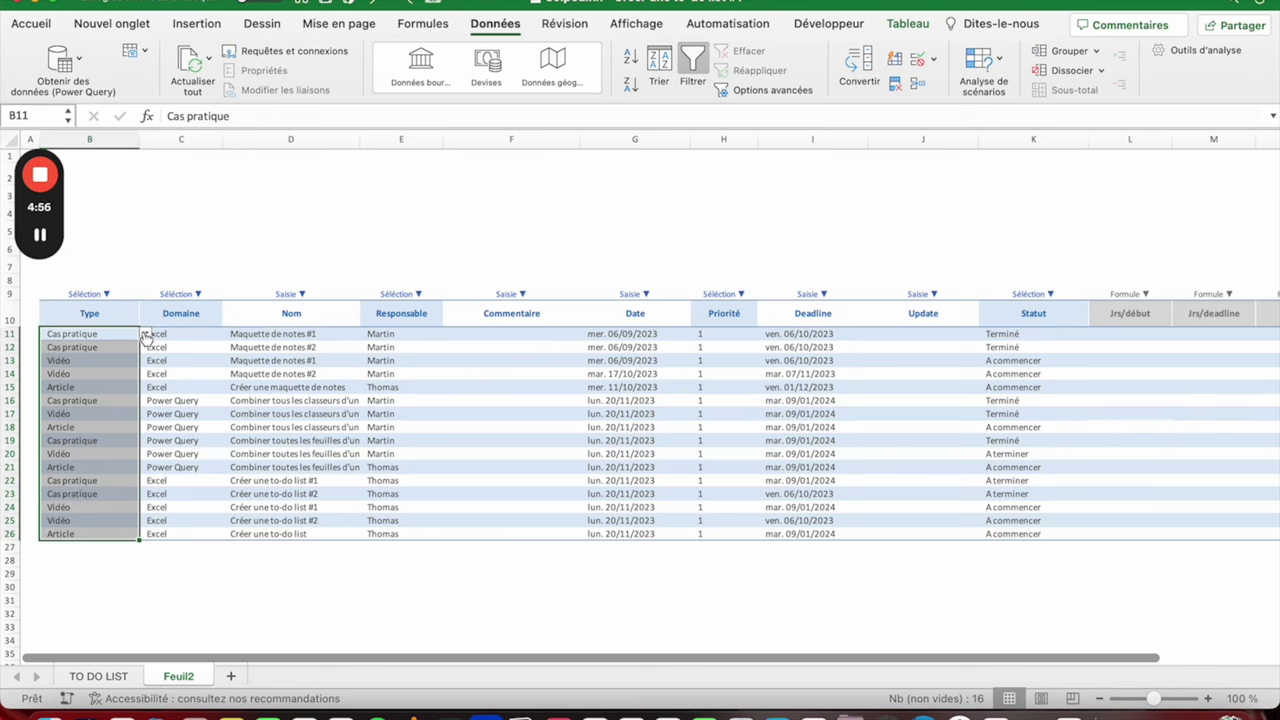
# Step: Check the Type dropdown on B11 without changing its value
pyautogui.click(103, 333)
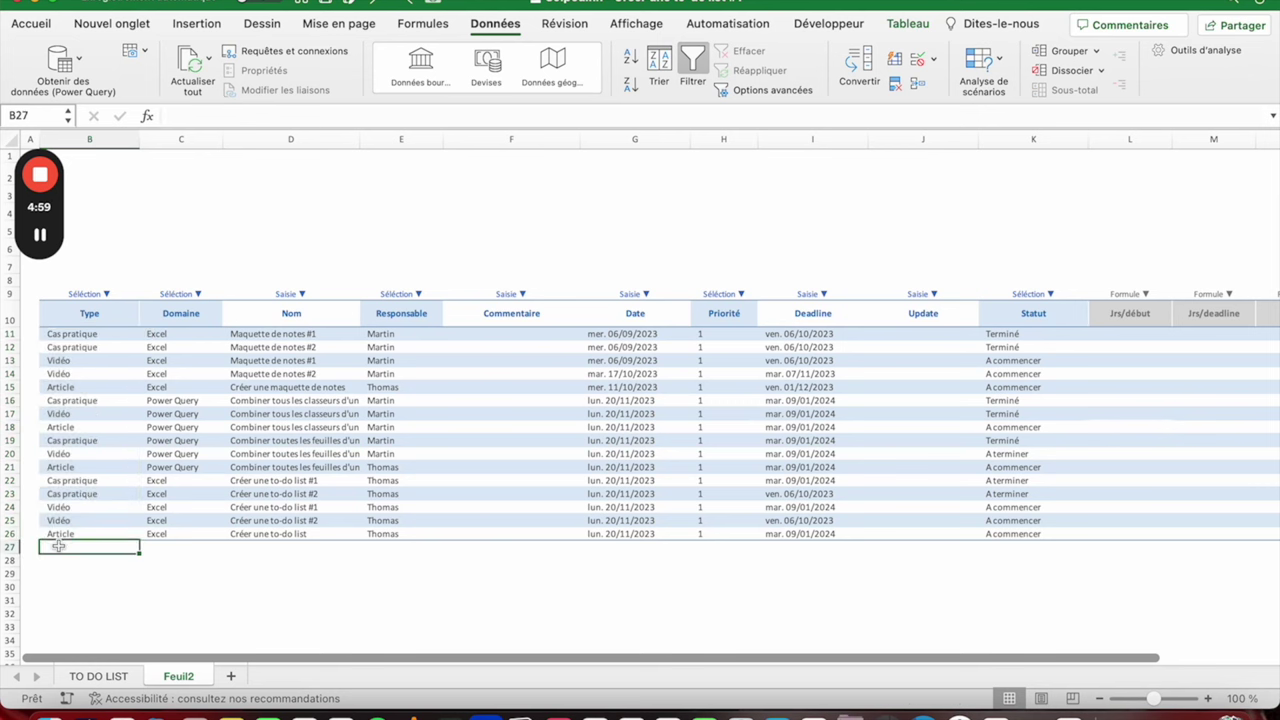
pyautogui.click(128, 333)
pyautogui.click(145, 333)
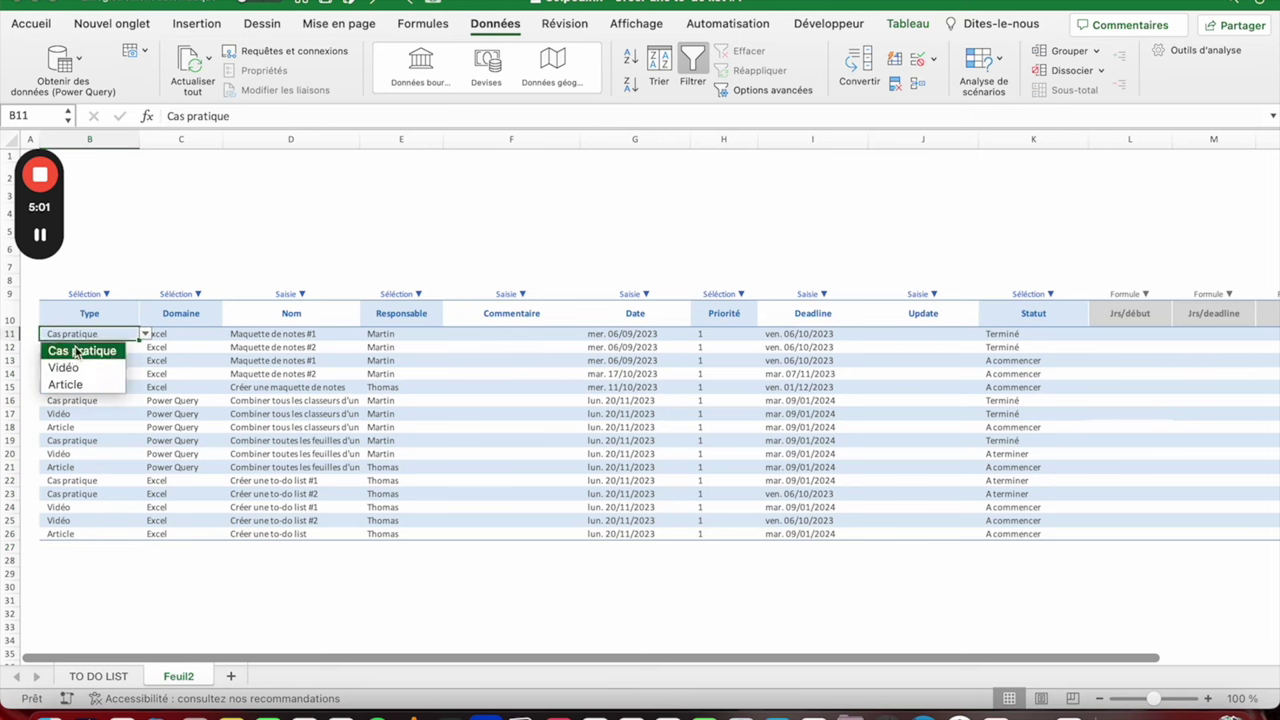
pyautogui.click(180, 333)
# Step: Give Domaine cells C11:C26 a list validation sourced from =$C$11:$C$26
pyautogui.click(180, 333)
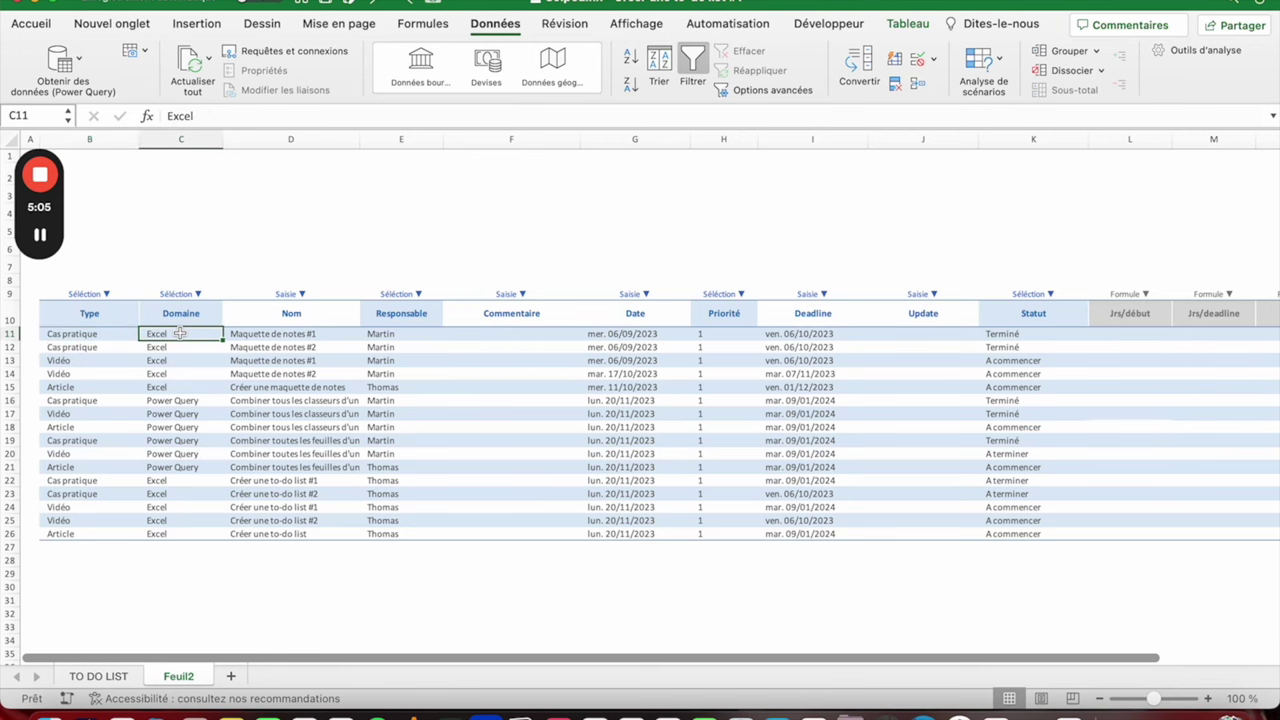
pyautogui.moveTo(180, 334); pyautogui.dragTo(178, 525)
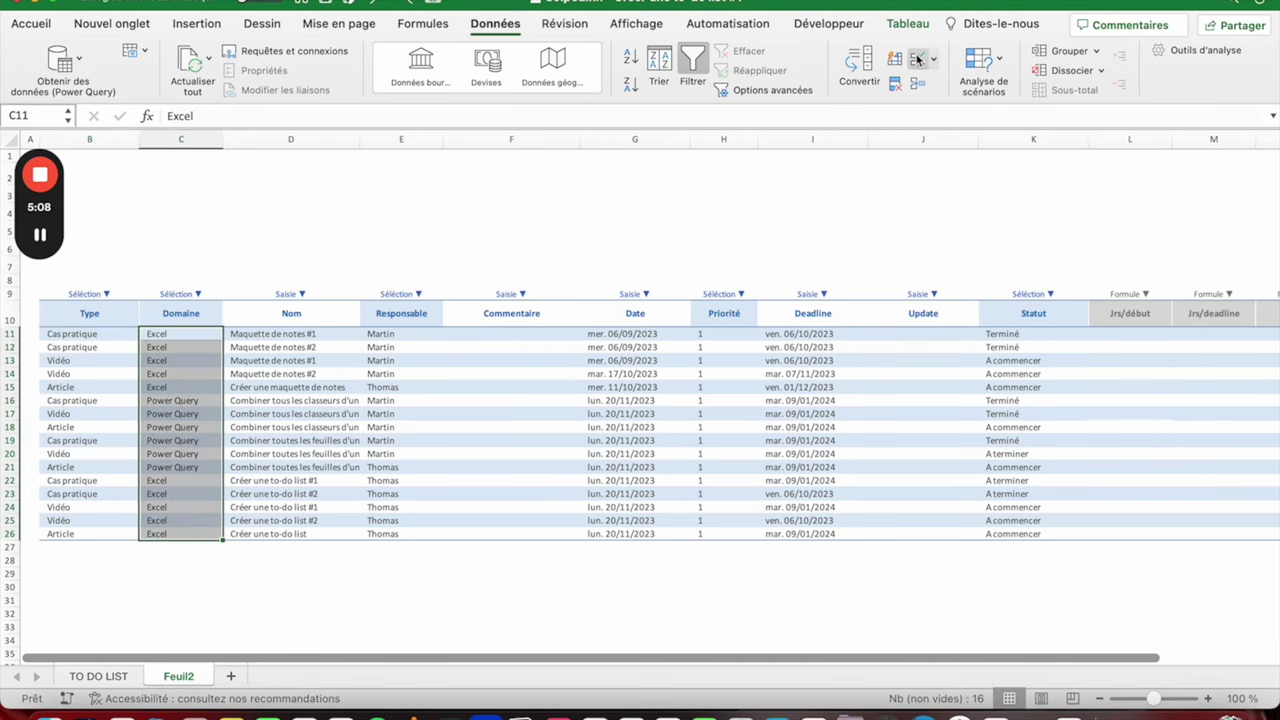
pyautogui.click(916, 58)
pyautogui.click(504, 193)
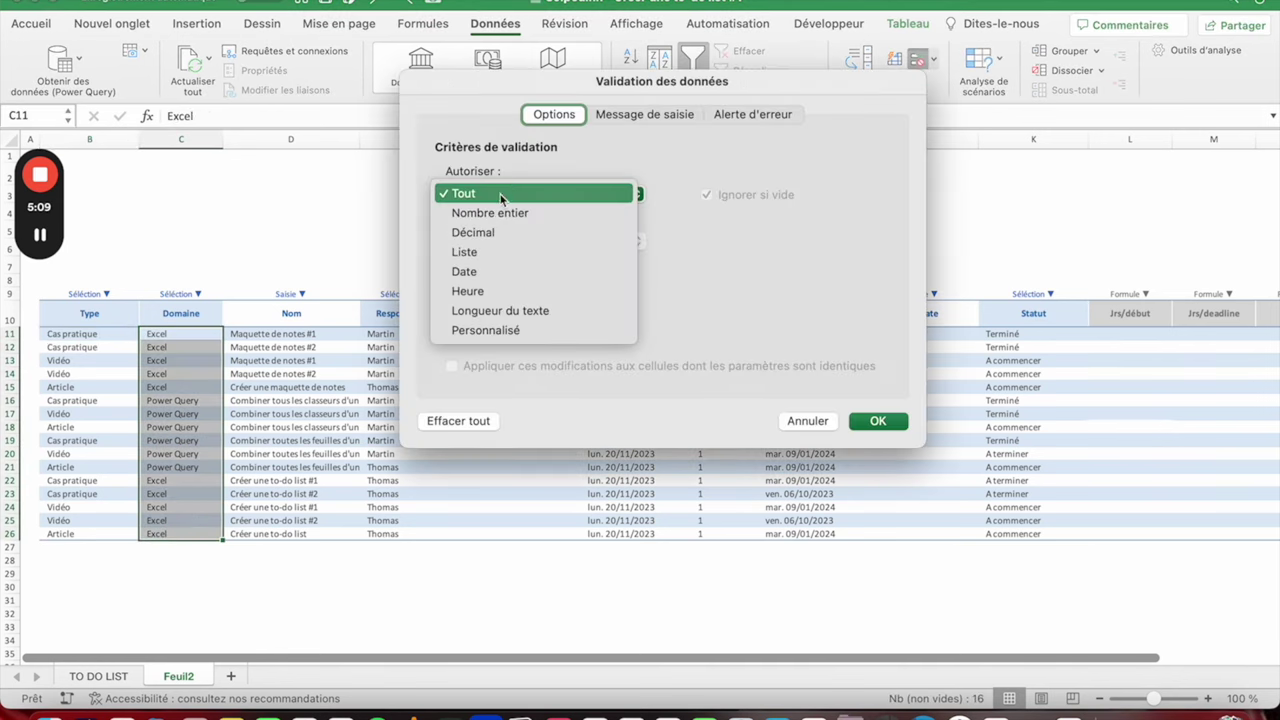
pyautogui.click(484, 251)
pyautogui.click(479, 286)
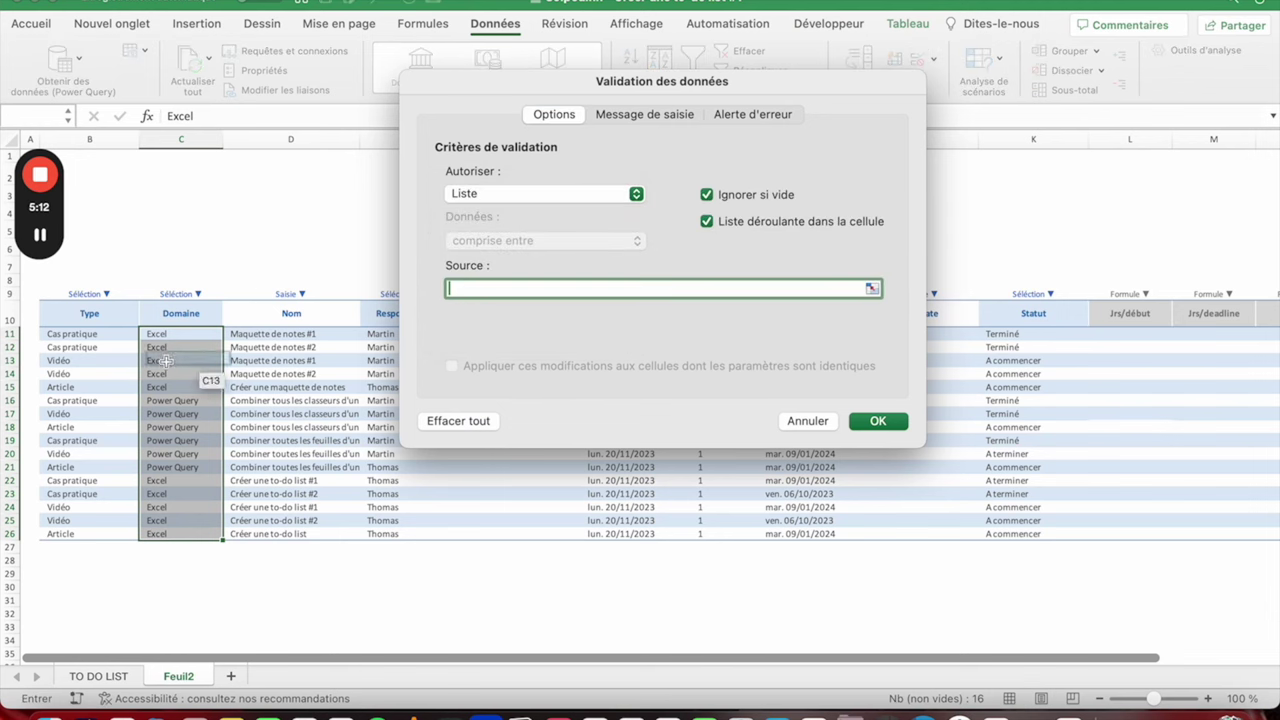
pyautogui.click(153, 337)
pyautogui.moveTo(153, 340); pyautogui.dragTo(171, 528)
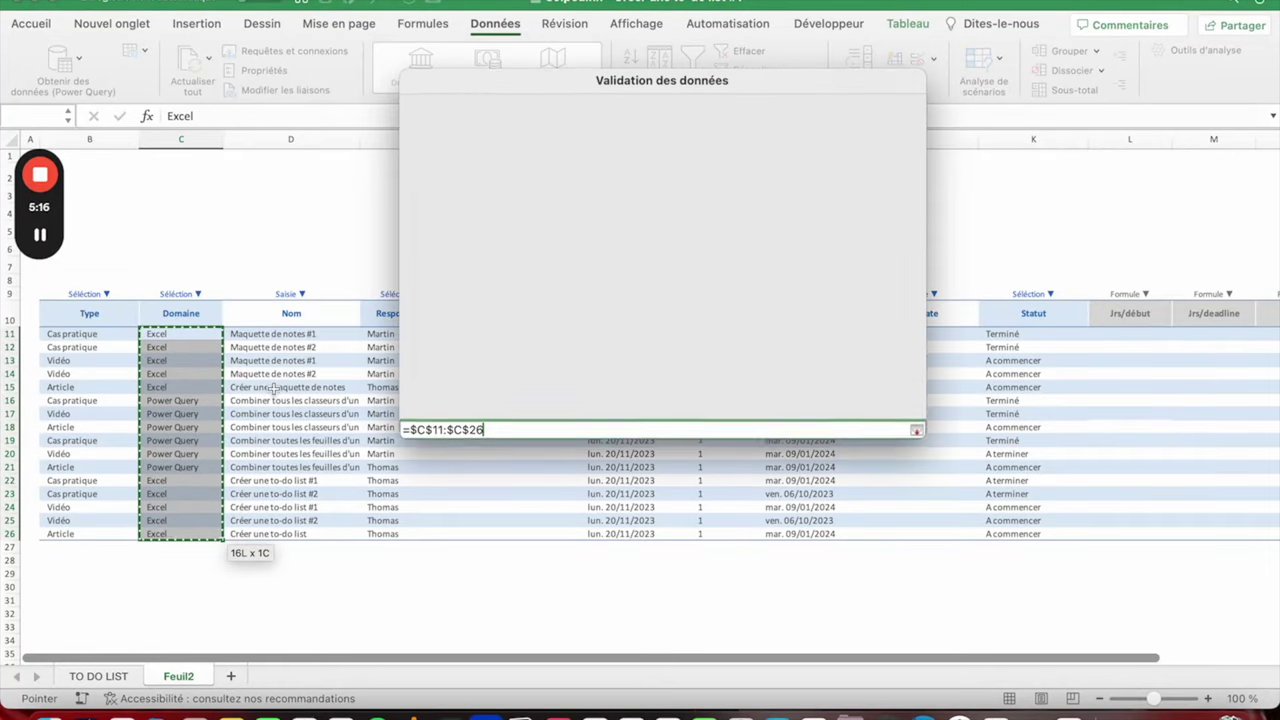
pyautogui.click(870, 421)
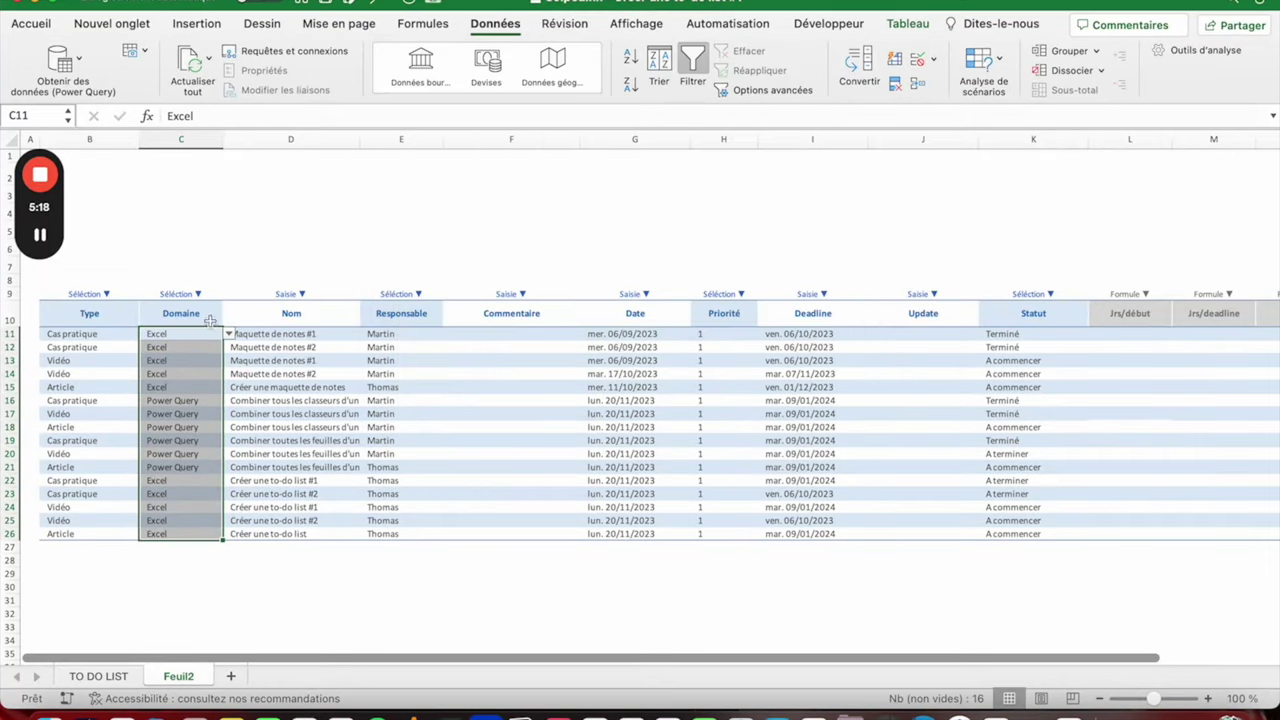
# Step: Test the Domaine dropdown by entering VBA in C13, then set it back to Excel
pyautogui.click(229, 334)
pyautogui.press('Escape')
pyautogui.click(182, 364)
pyautogui.write('VBA')
pyautogui.press('Return')
pyautogui.click(184, 365)
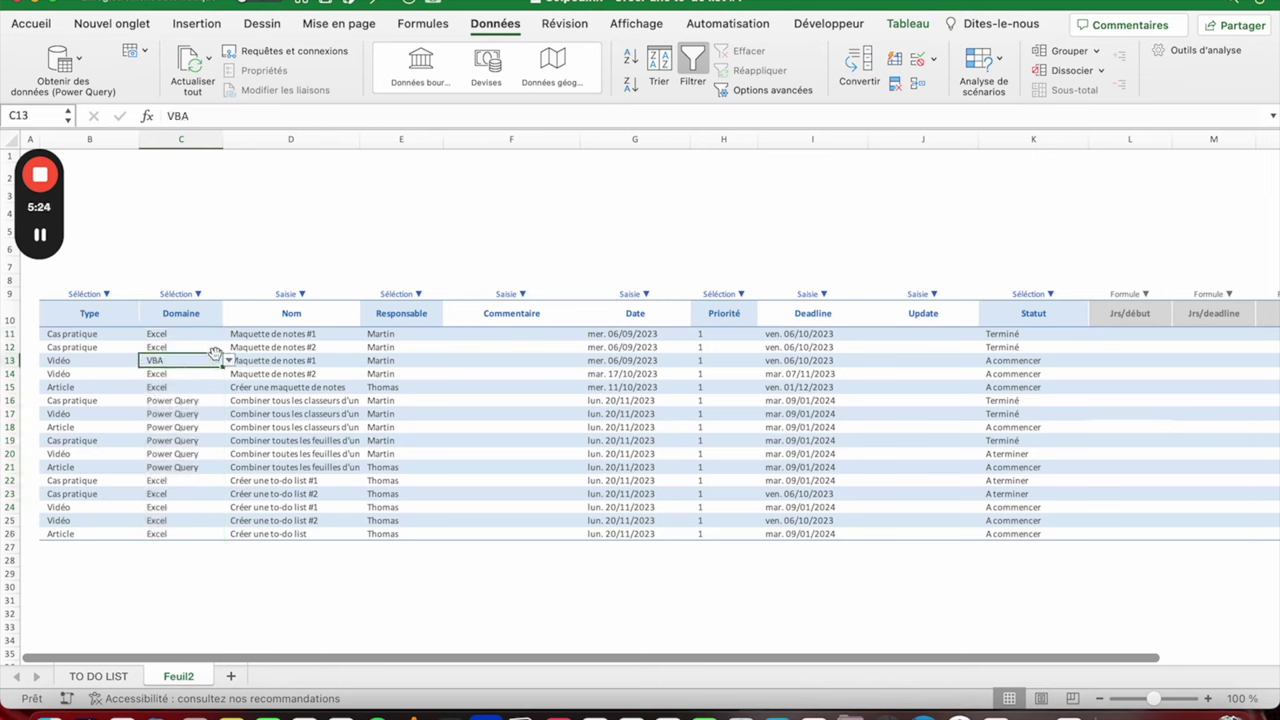
pyautogui.click(229, 361)
pyautogui.press('Return')
pyautogui.moveTo(162, 334); pyautogui.dragTo(169, 534)
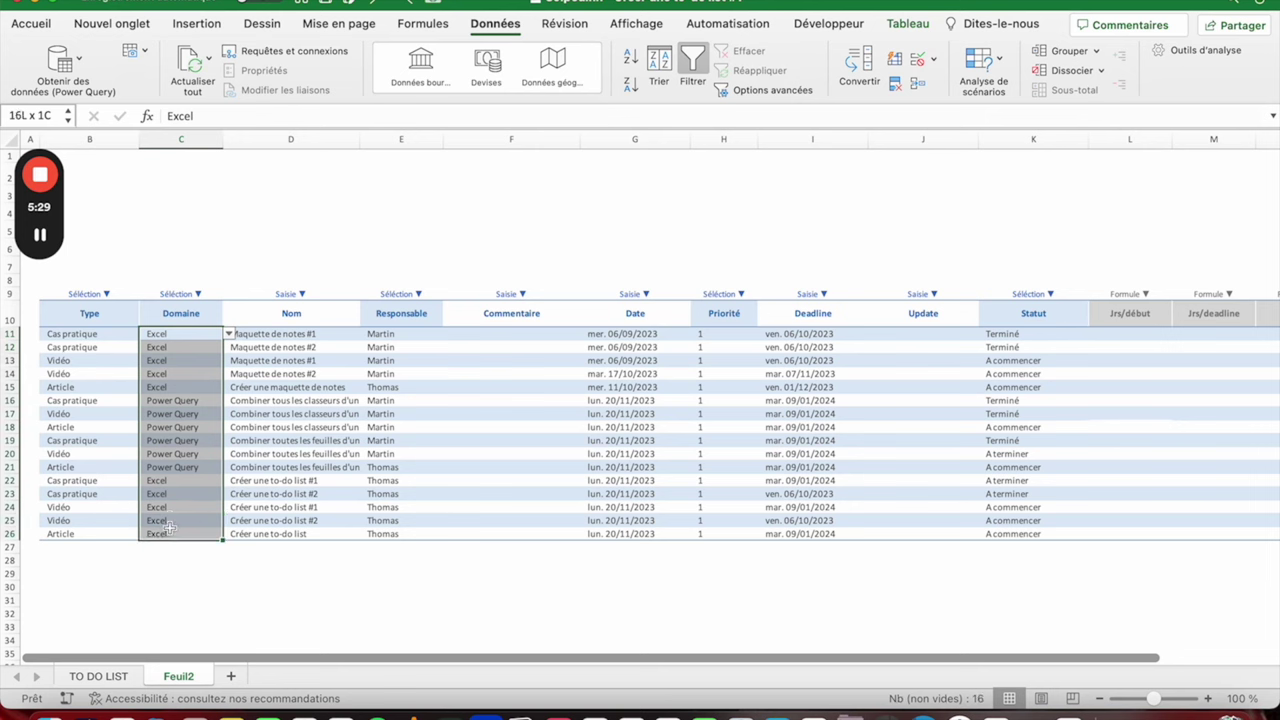
pyautogui.moveTo(410, 334); pyautogui.dragTo(422, 534)
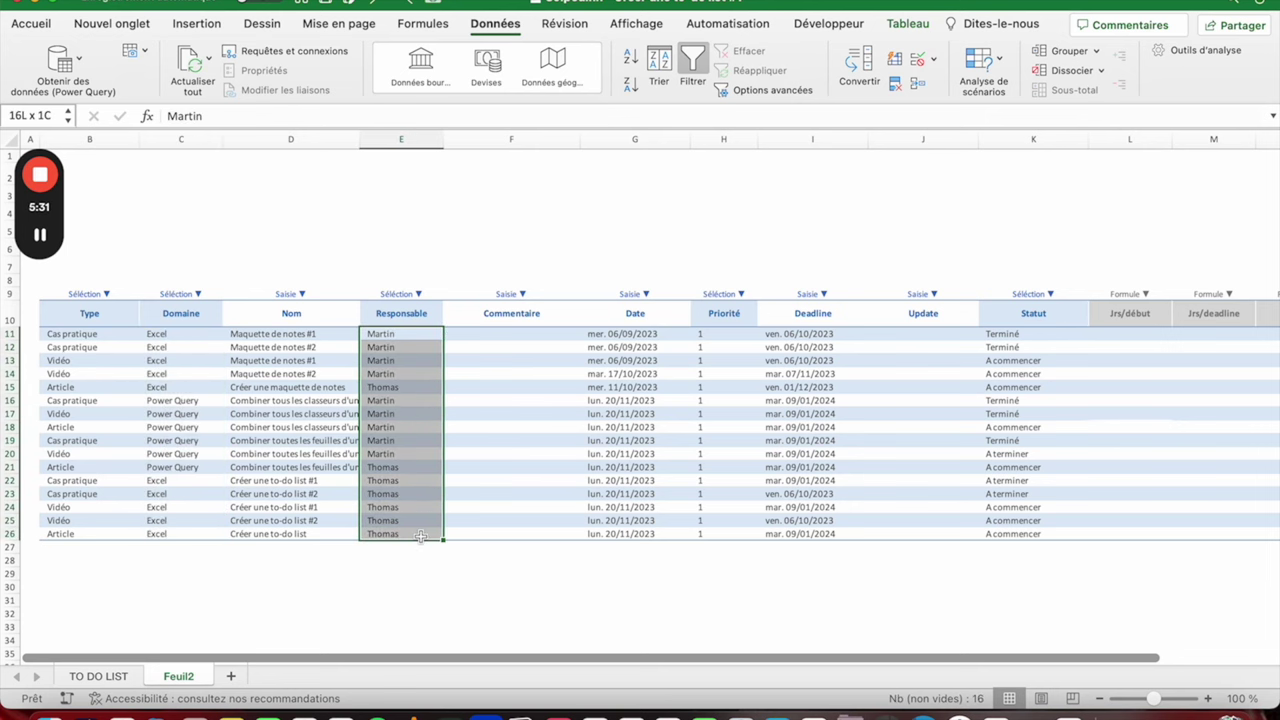
# Step: Give Responsable cells E11:E26 a list validation sourced from =$E$11:$E$26
pyautogui.click(921, 61)
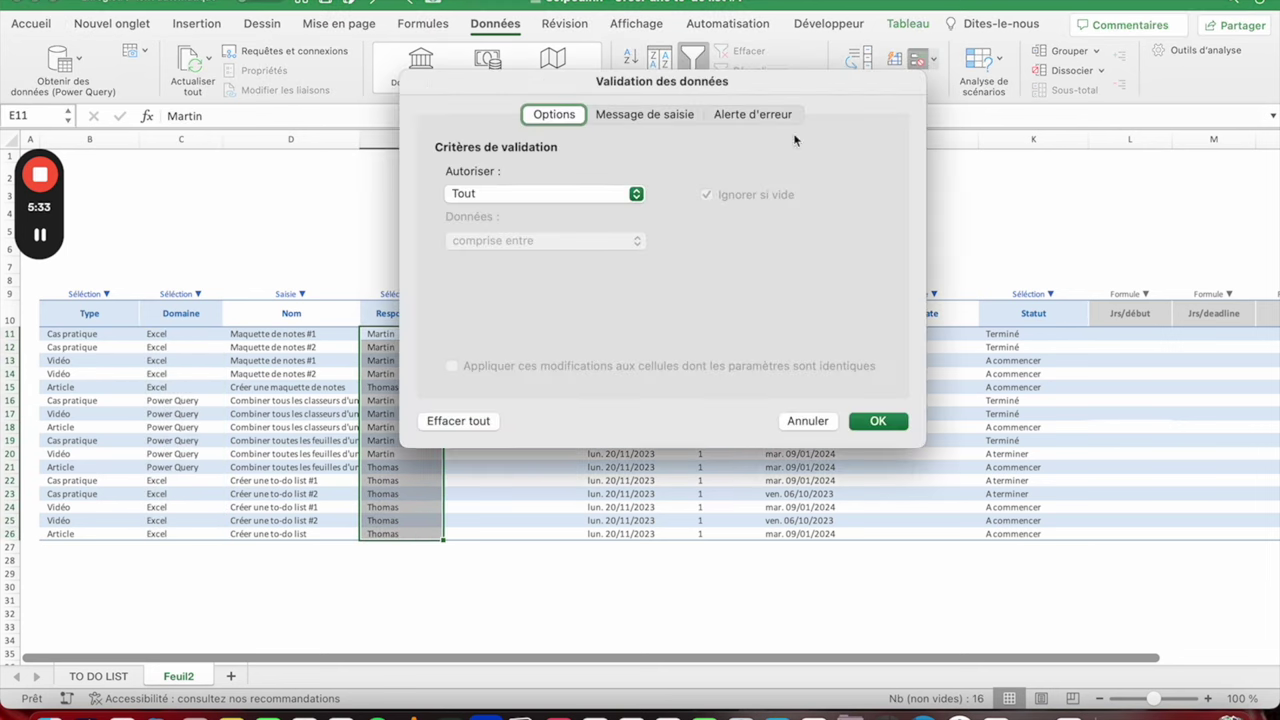
pyautogui.click(560, 188)
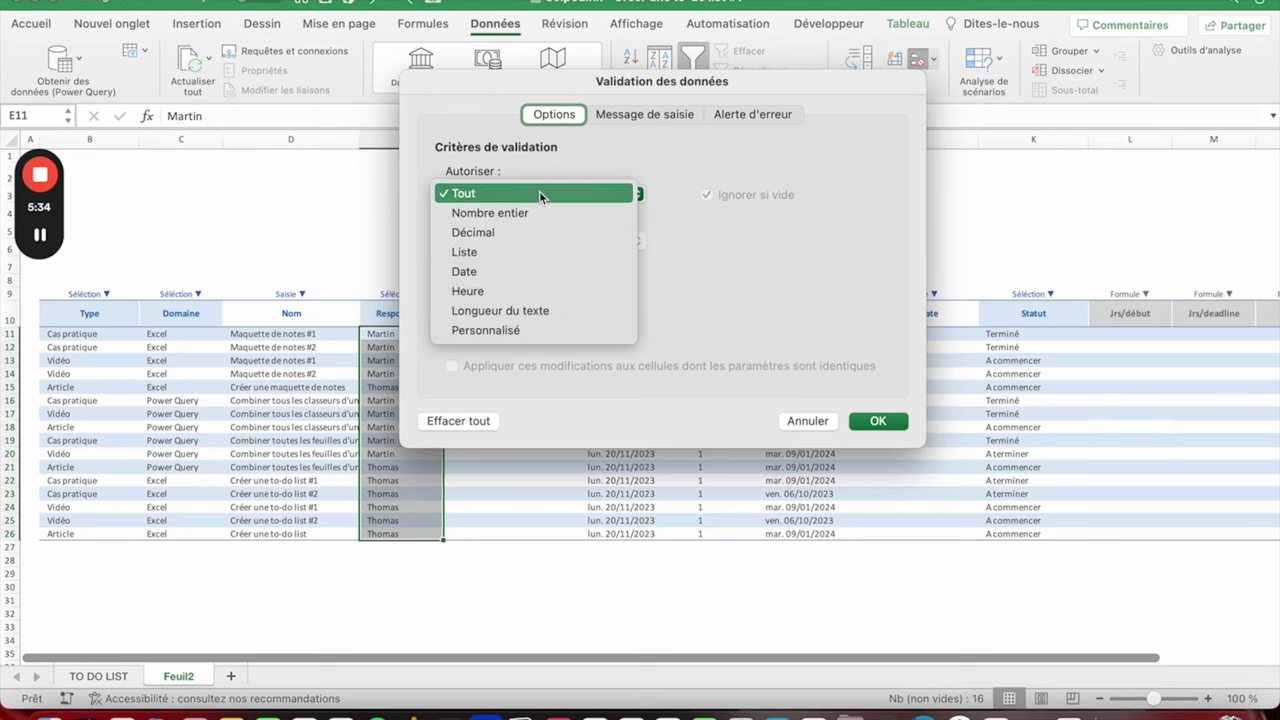
pyautogui.click(486, 252)
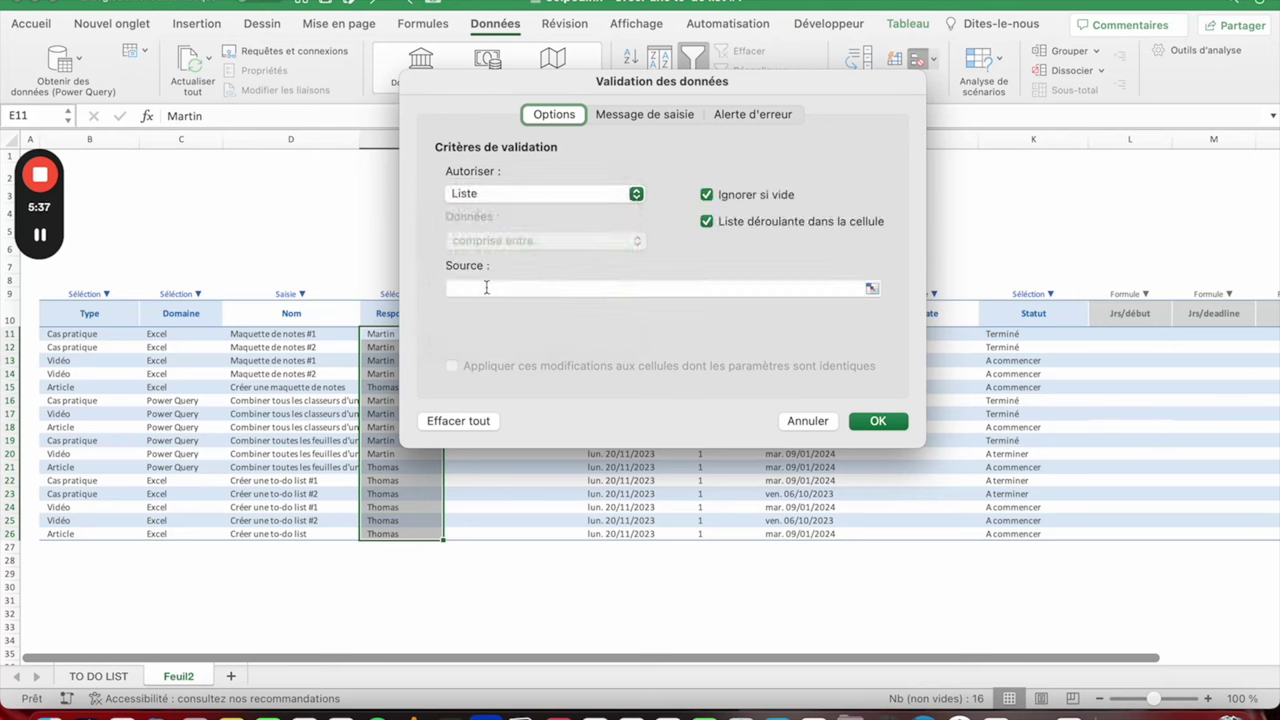
pyautogui.click(487, 288)
pyautogui.moveTo(375, 335); pyautogui.dragTo(390, 540)
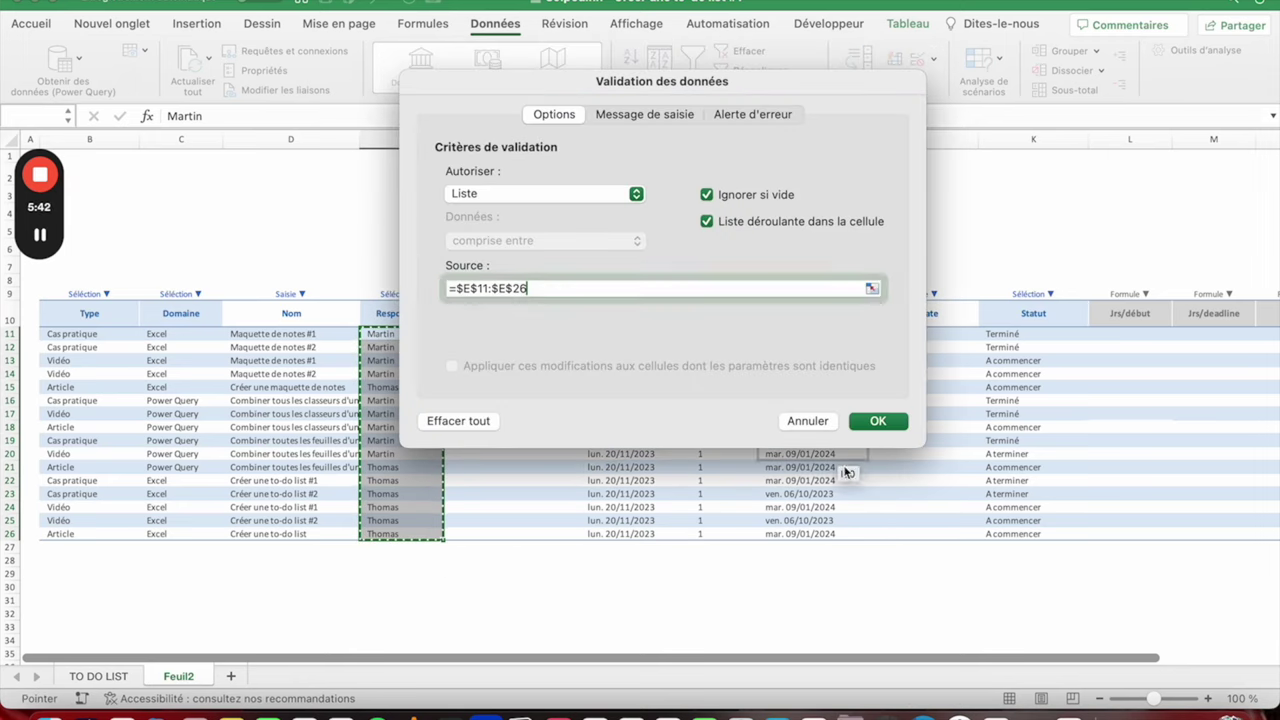
pyautogui.click(880, 420)
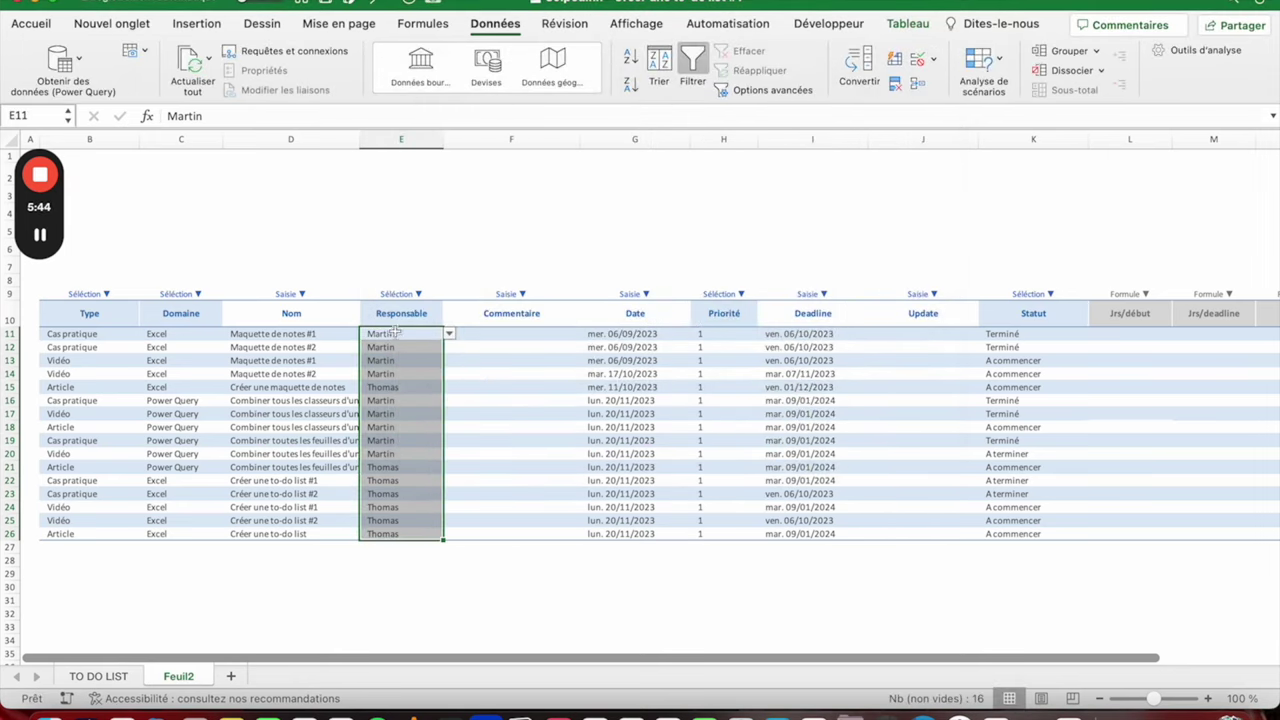
pyautogui.click(718, 334)
pyautogui.moveTo(718, 334); pyautogui.dragTo(740, 534)
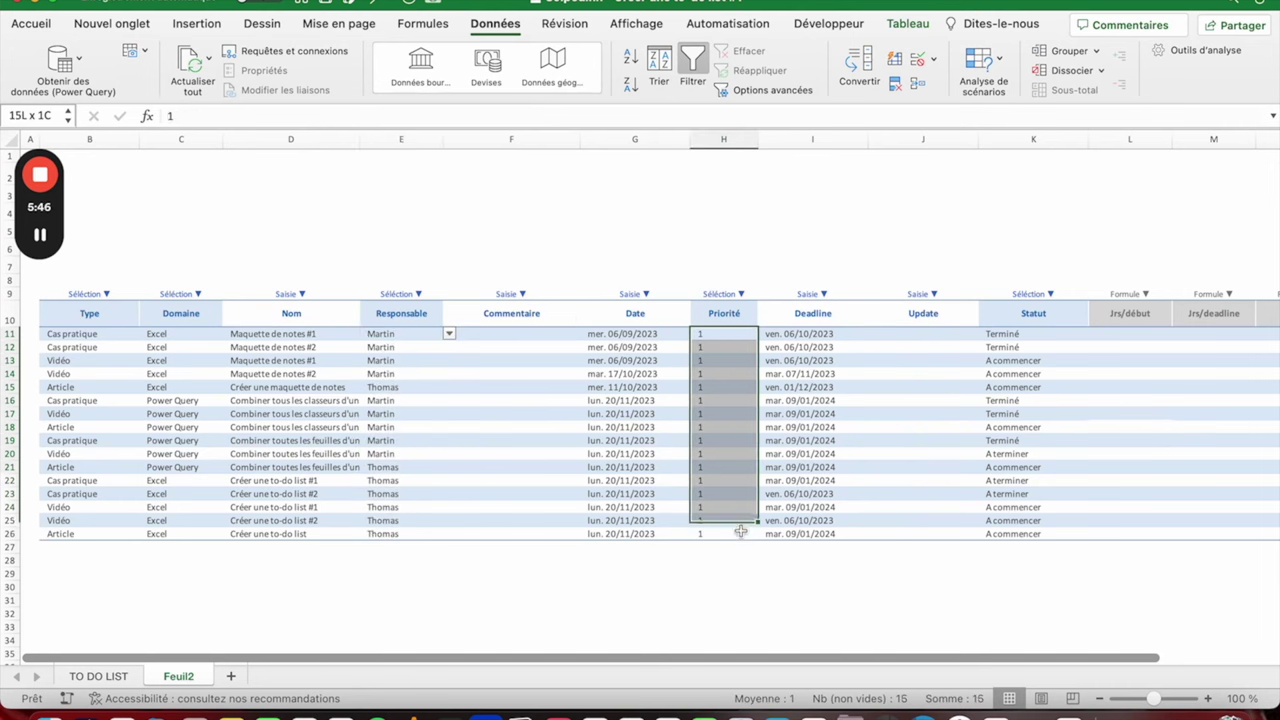
# Step: Restrict Priorité cells H11:H26 to a dropdown list of 1, 2, 3 and 4
pyautogui.click(915, 58)
pyautogui.click(538, 194)
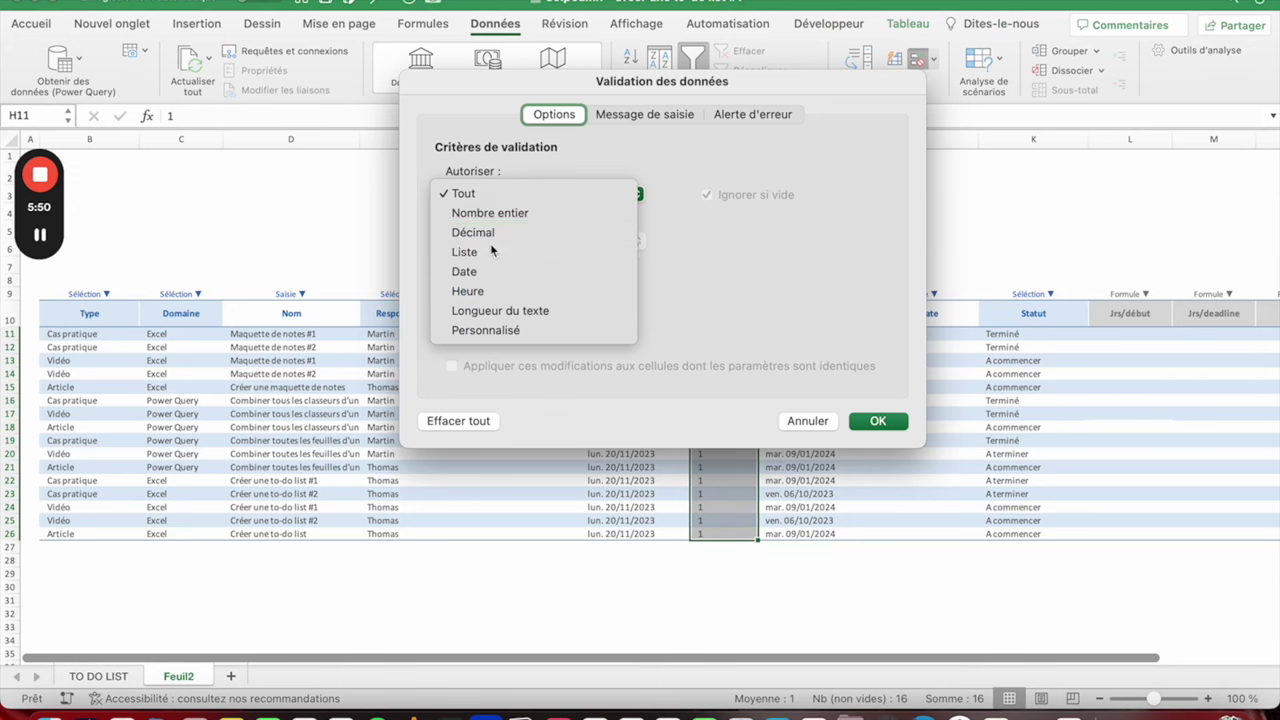
pyautogui.click(470, 252)
pyautogui.click(474, 288)
pyautogui.write('1;2;3;4')
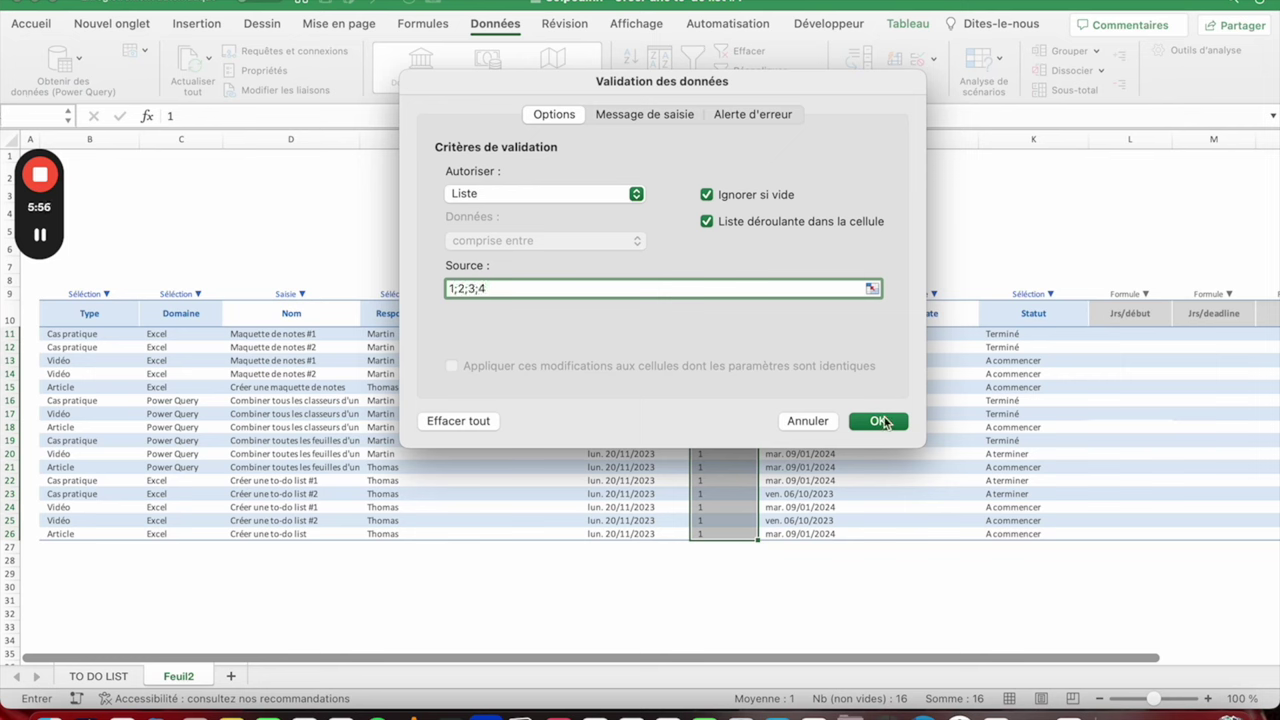
pyautogui.click(882, 421)
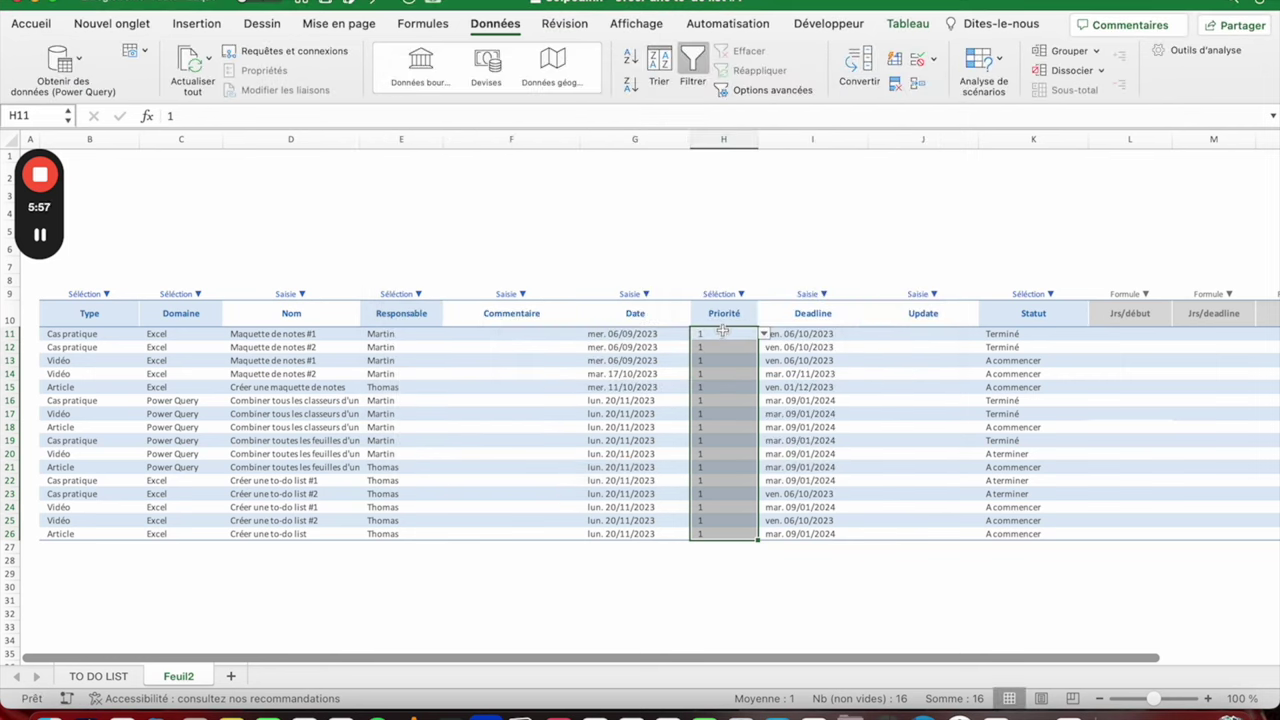
# Step: Test the priority rule by typing 5 in H13 and cancelling the rejection alert
pyautogui.click(762, 333)
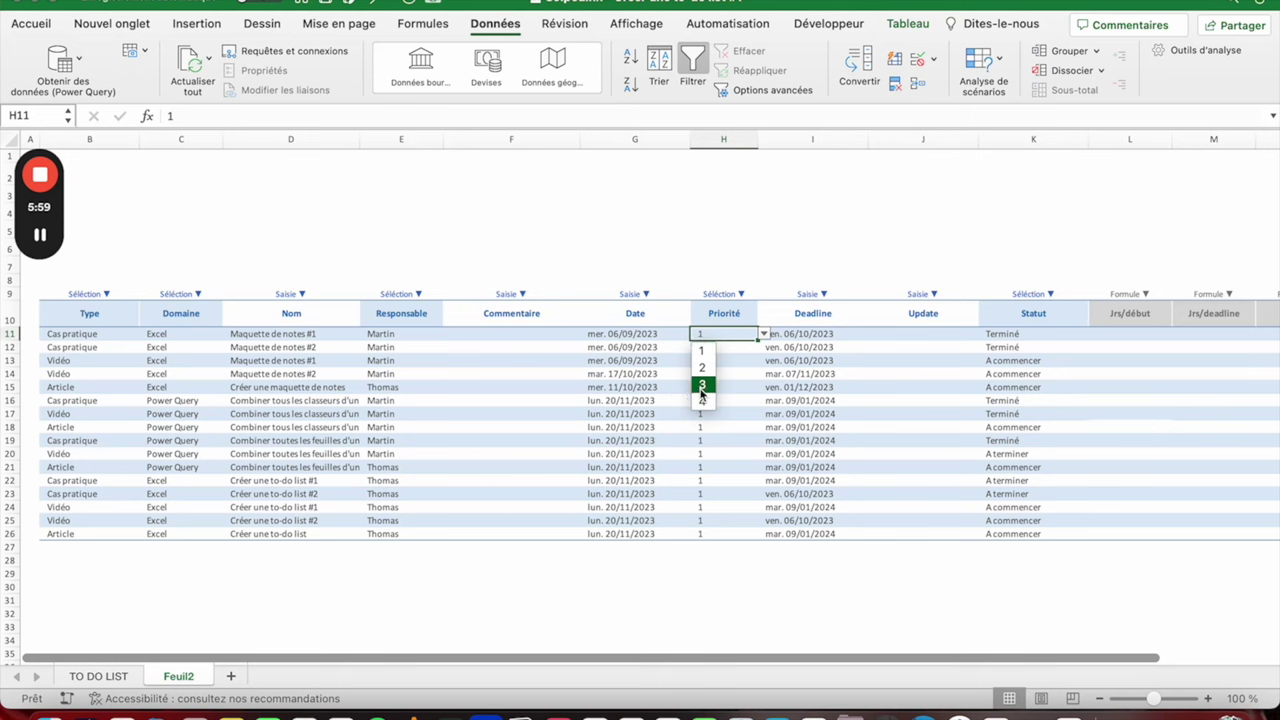
pyautogui.click(747, 360)
pyautogui.click(722, 360)
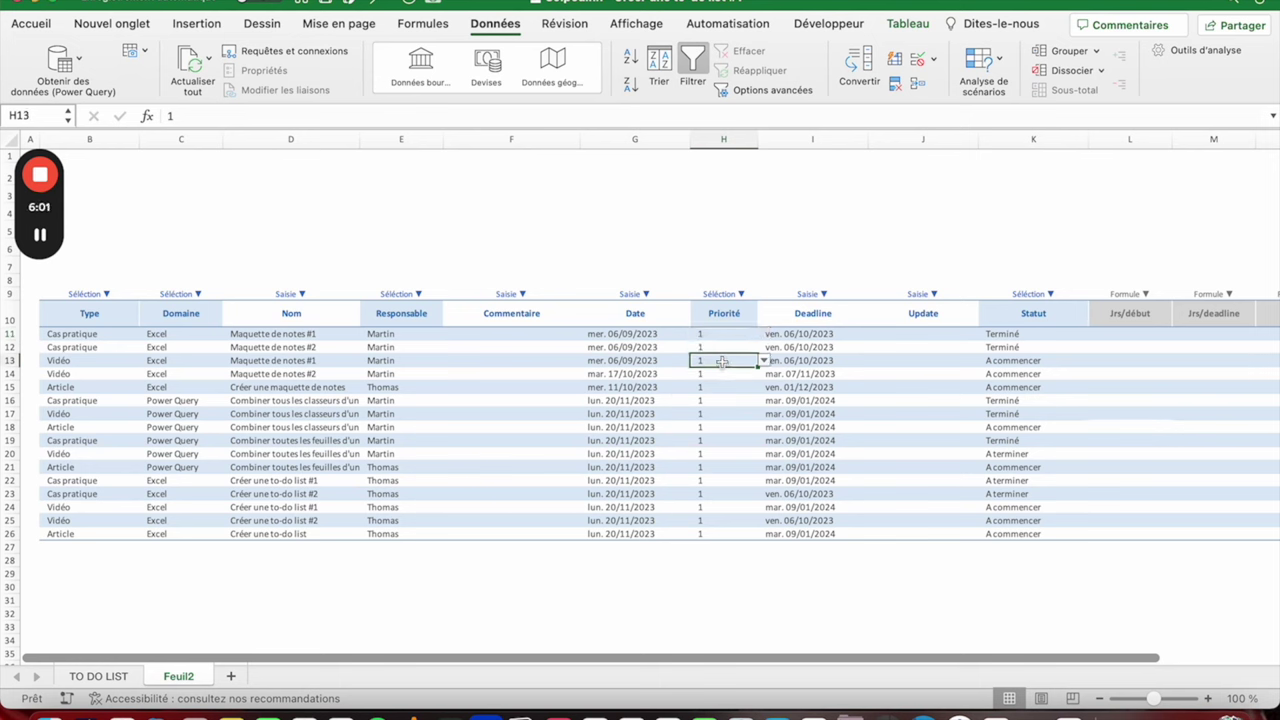
pyautogui.write('5')
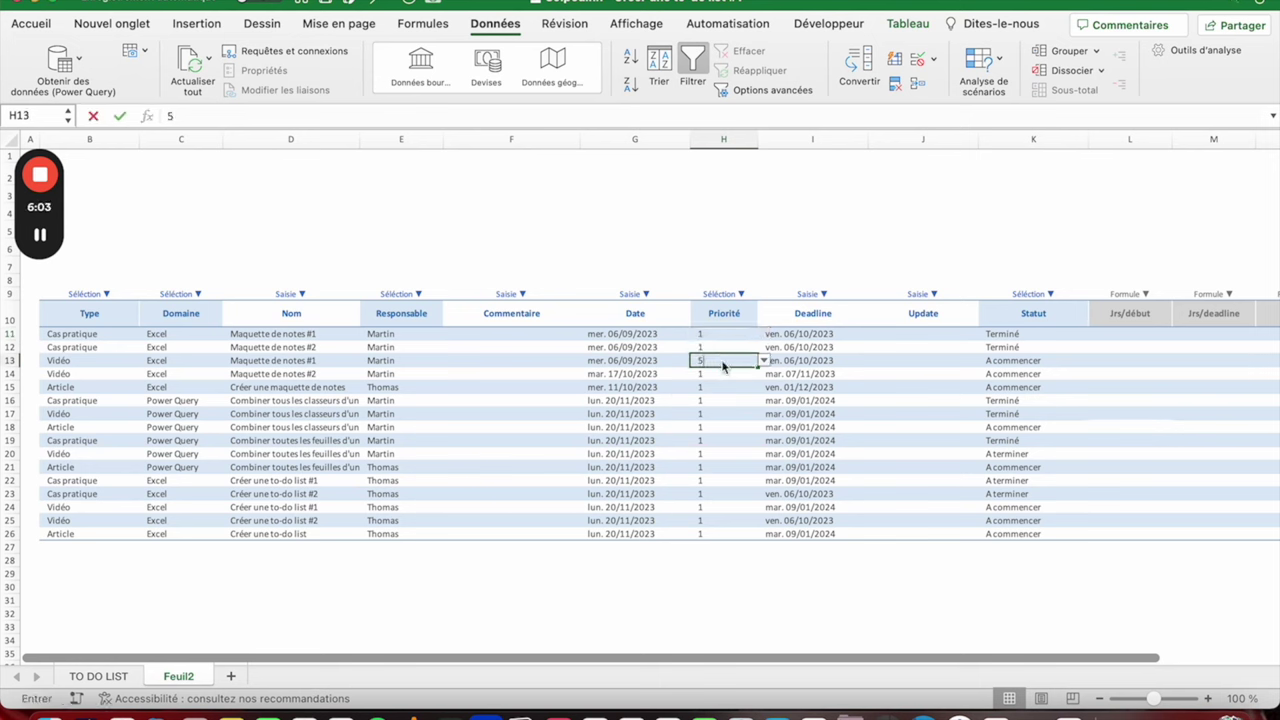
pyautogui.press('Return')
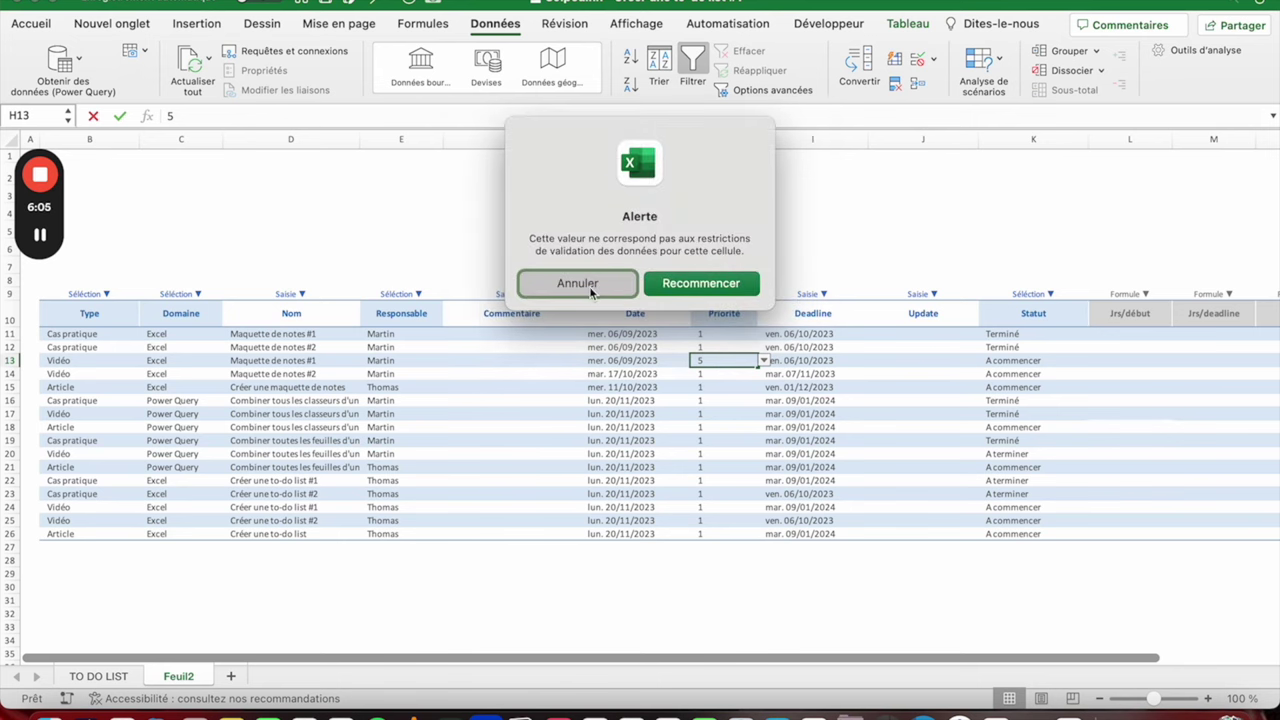
pyautogui.click(578, 284)
pyautogui.moveTo(722, 333); pyautogui.dragTo(722, 533)
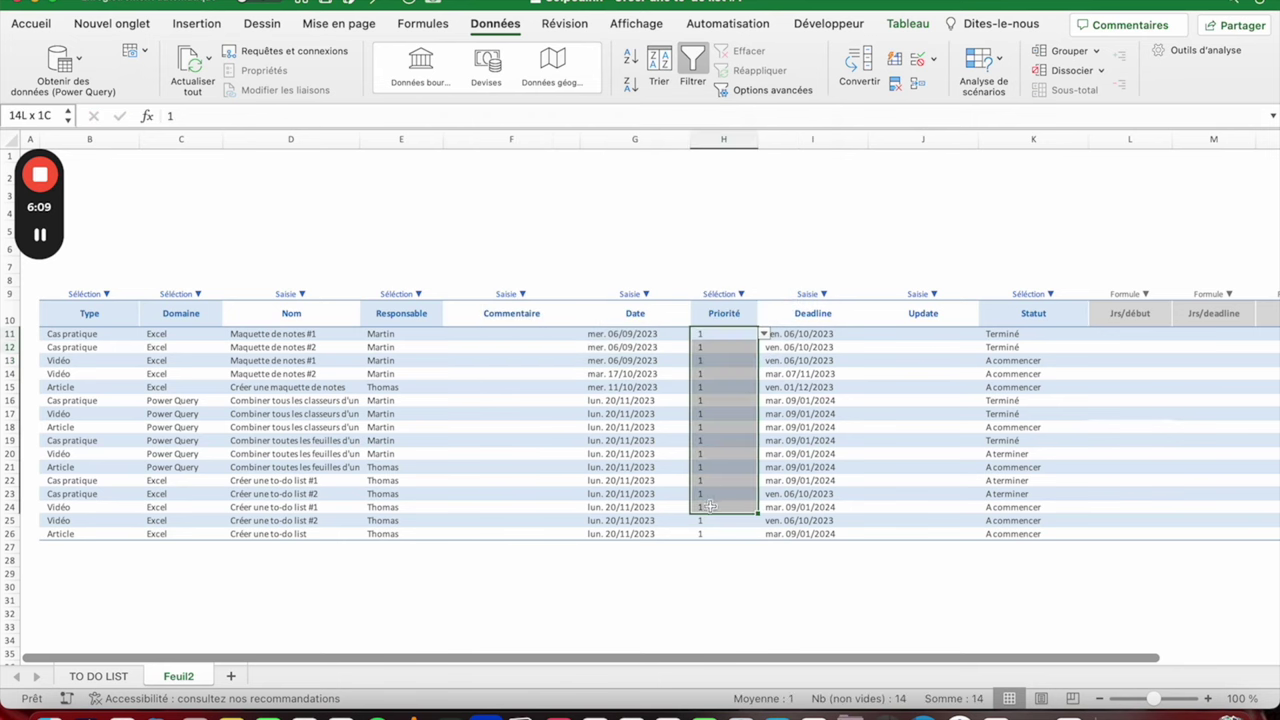
# Step: Add the input message 'Sélectionner un ordre de priorité entre 1 et 4' to the Priorité cells
pyautogui.click(917, 58)
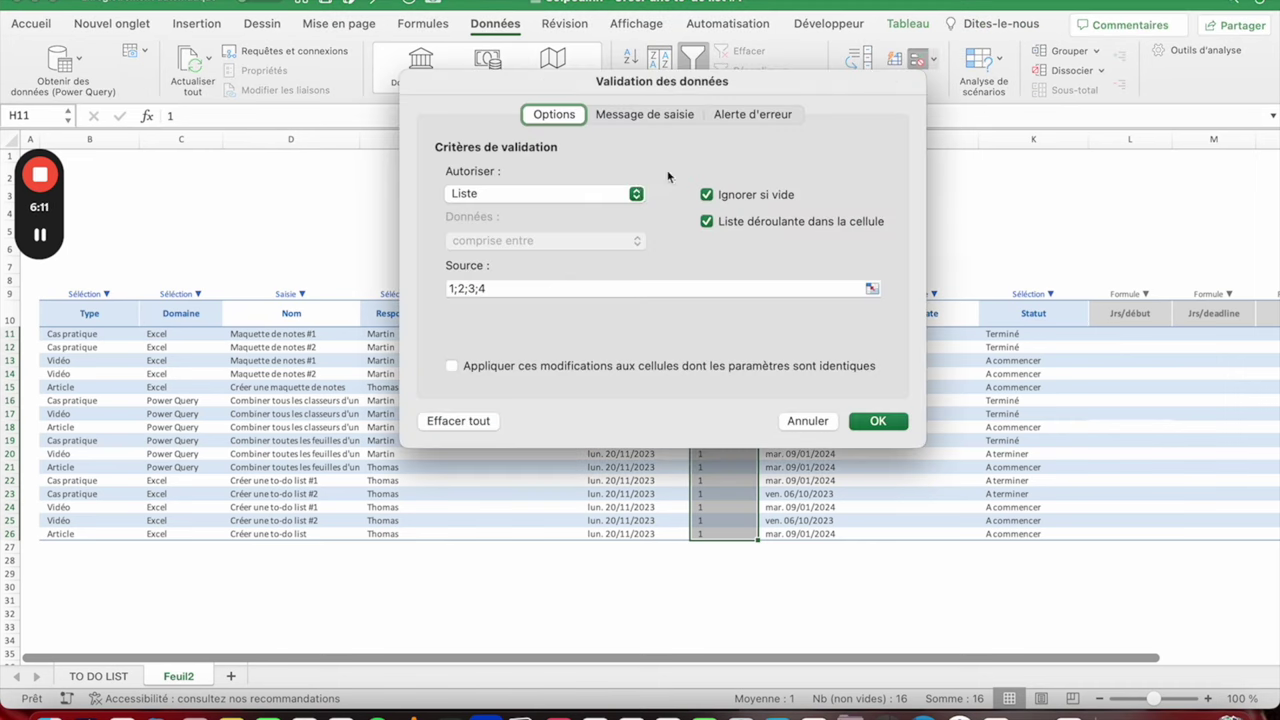
pyautogui.click(618, 115)
pyautogui.click(527, 285)
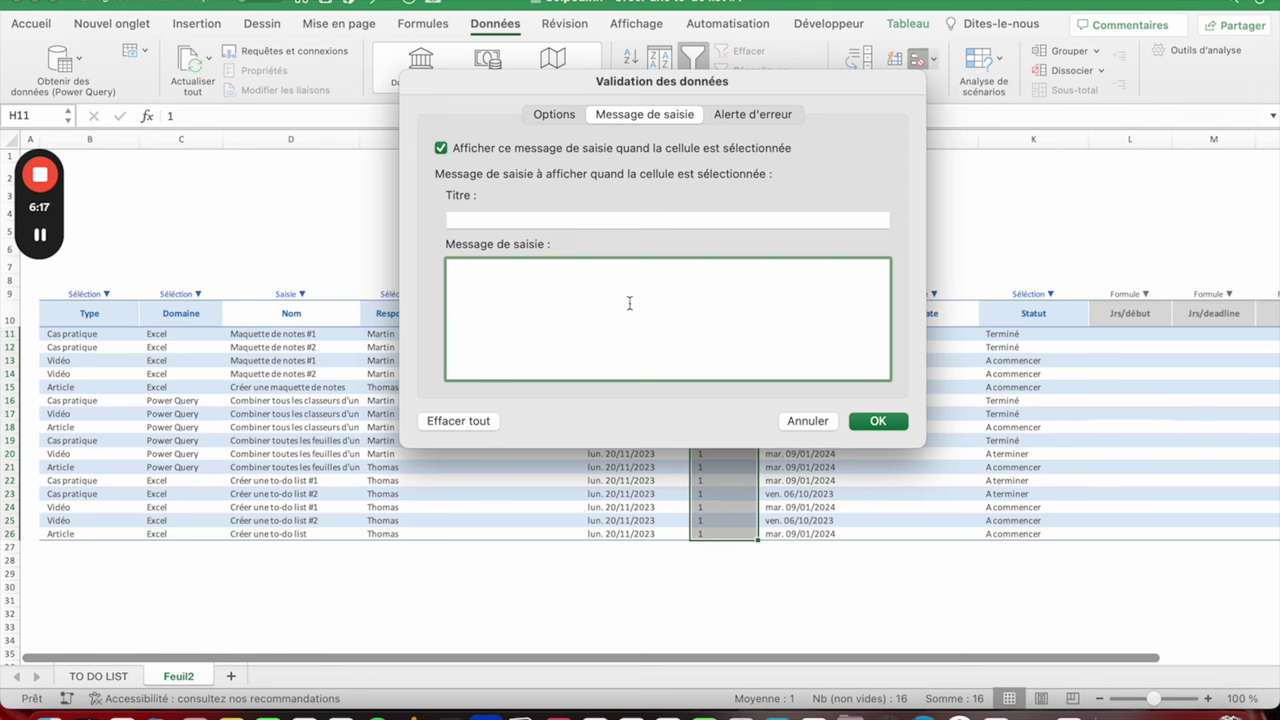
pyautogui.write('Sélectio')
pyautogui.press('BackSpace')
pyautogui.press('BackSpace')
pyautogui.press('BackSpace')
pyautogui.press('BackSpace')
pyautogui.write('ner un ordre ')
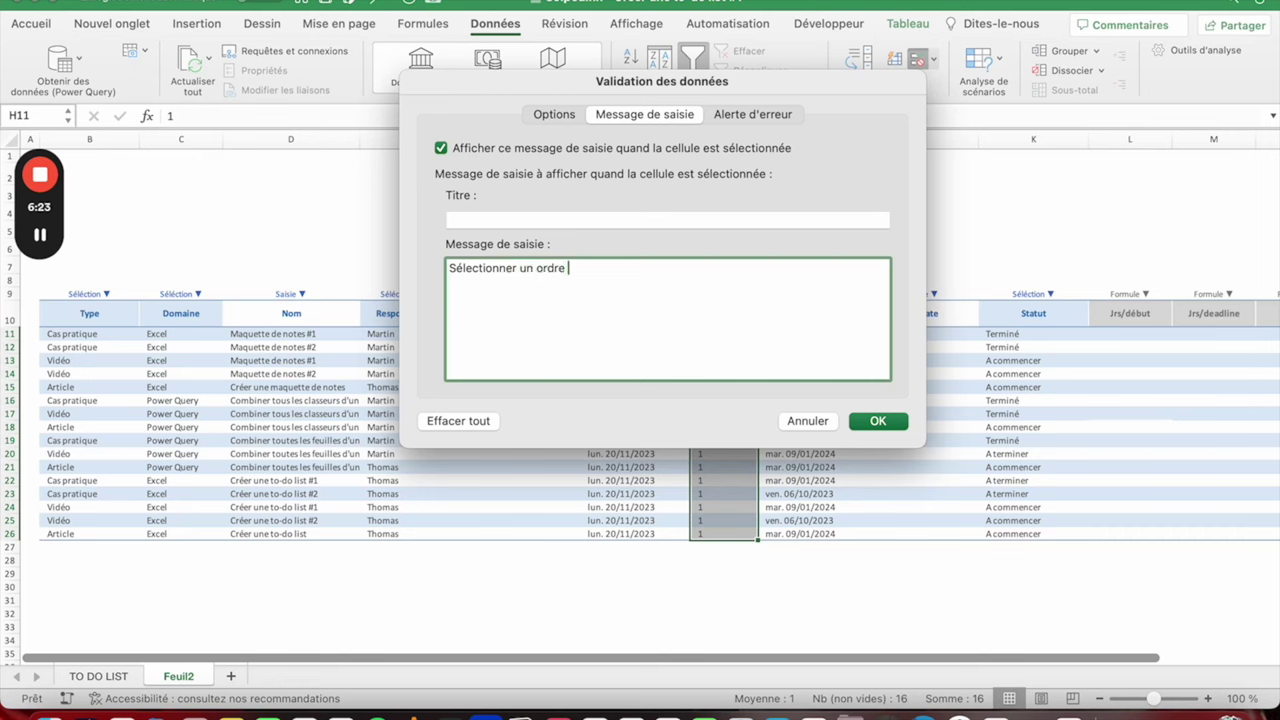
pyautogui.write('de priorité entre 1 et 4')
pyautogui.press('Return')
# Step: Check the prompt on H12, then confirm a typed 6 in H11 is rejected and cancel it
pyautogui.click(708, 348)
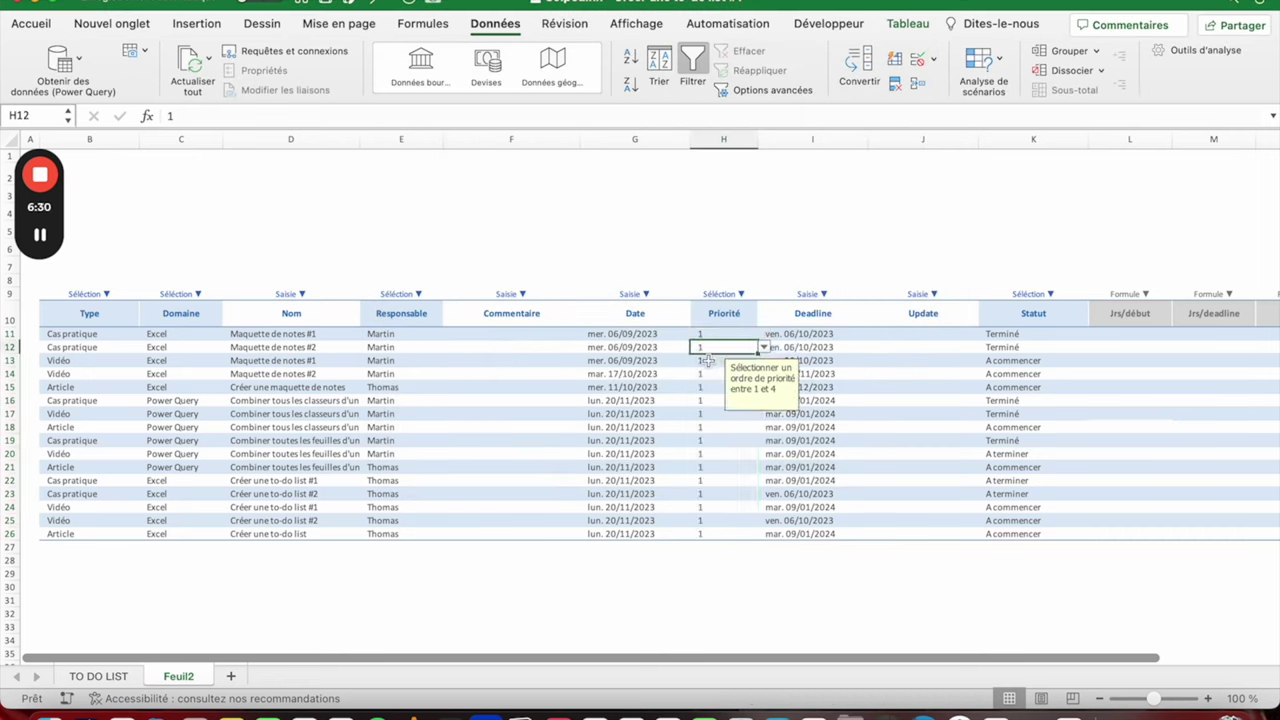
pyautogui.click(740, 333)
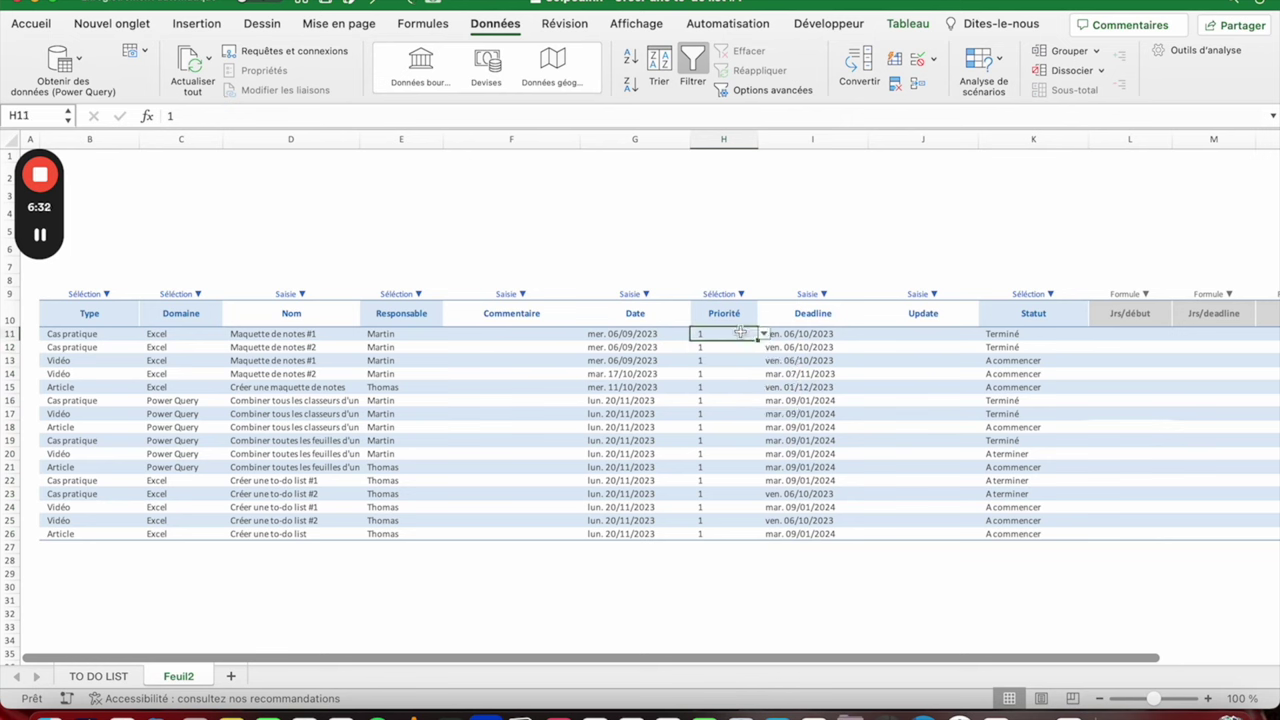
pyautogui.write('6')
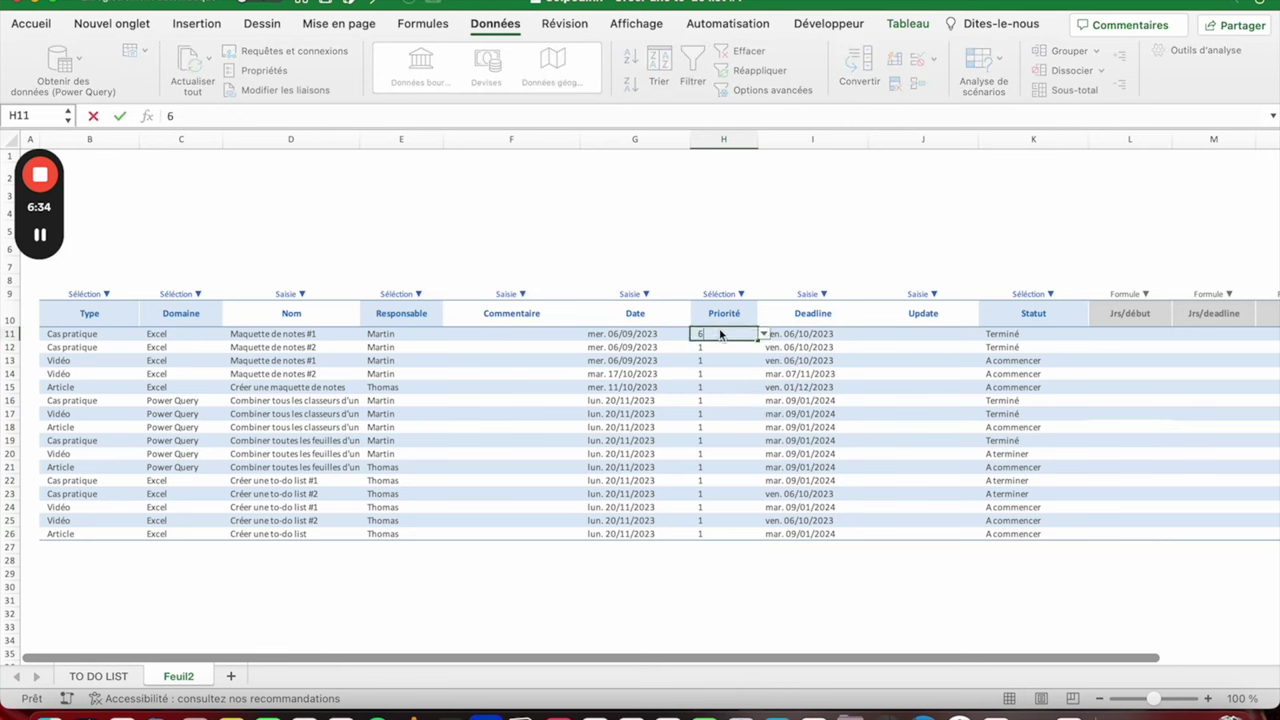
pyautogui.press('Return')
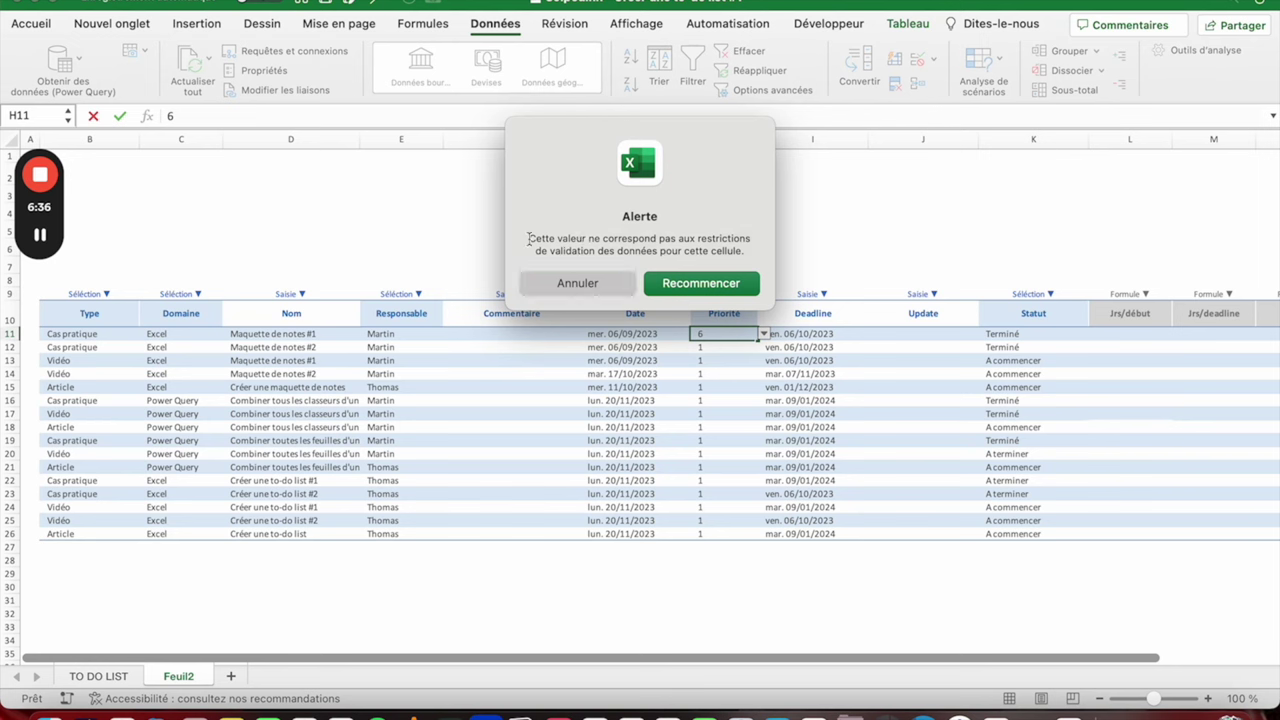
pyautogui.moveTo(528, 238); pyautogui.dragTo(759, 264)
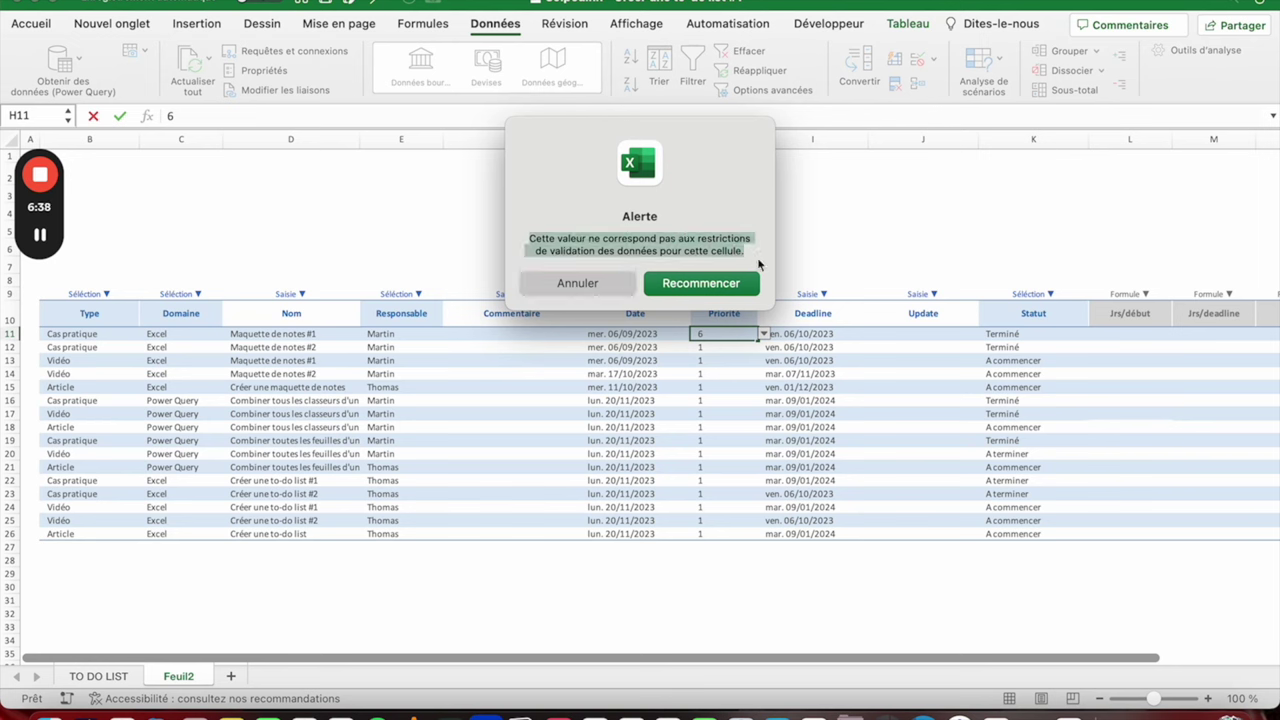
pyautogui.click(579, 283)
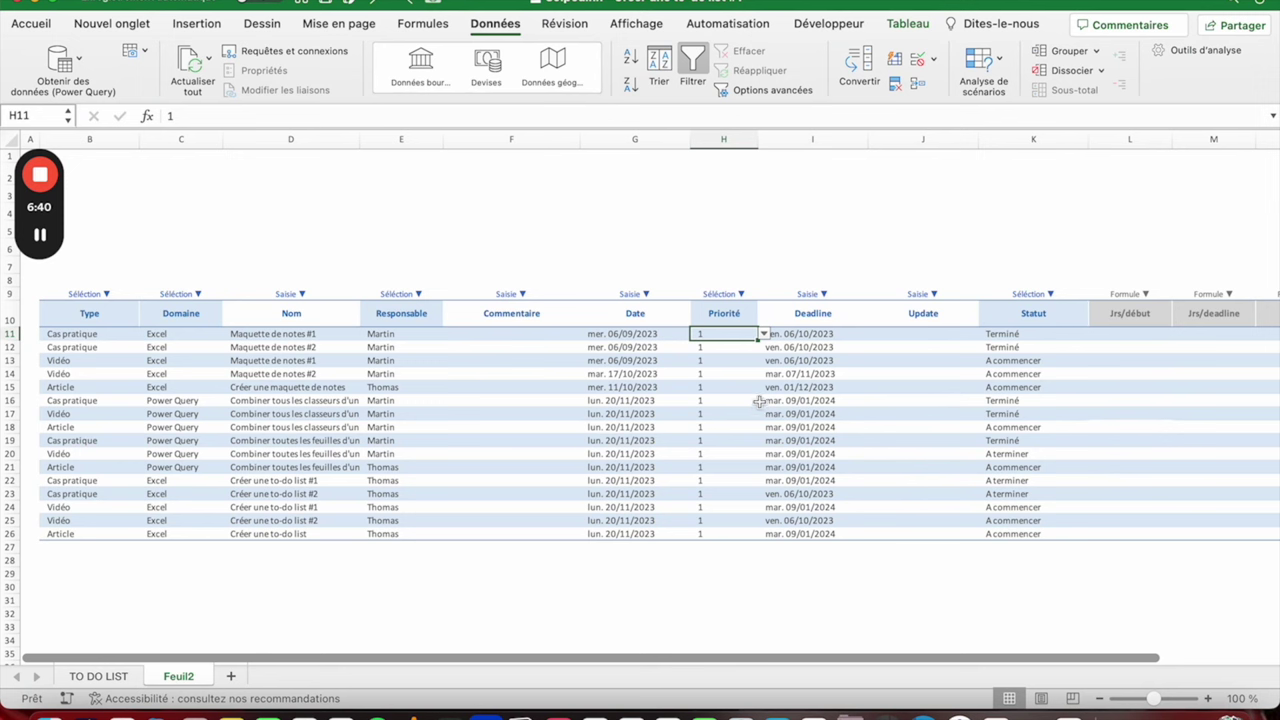
pyautogui.click(1036, 335)
pyautogui.moveTo(1030, 334); pyautogui.dragTo(1018, 533)
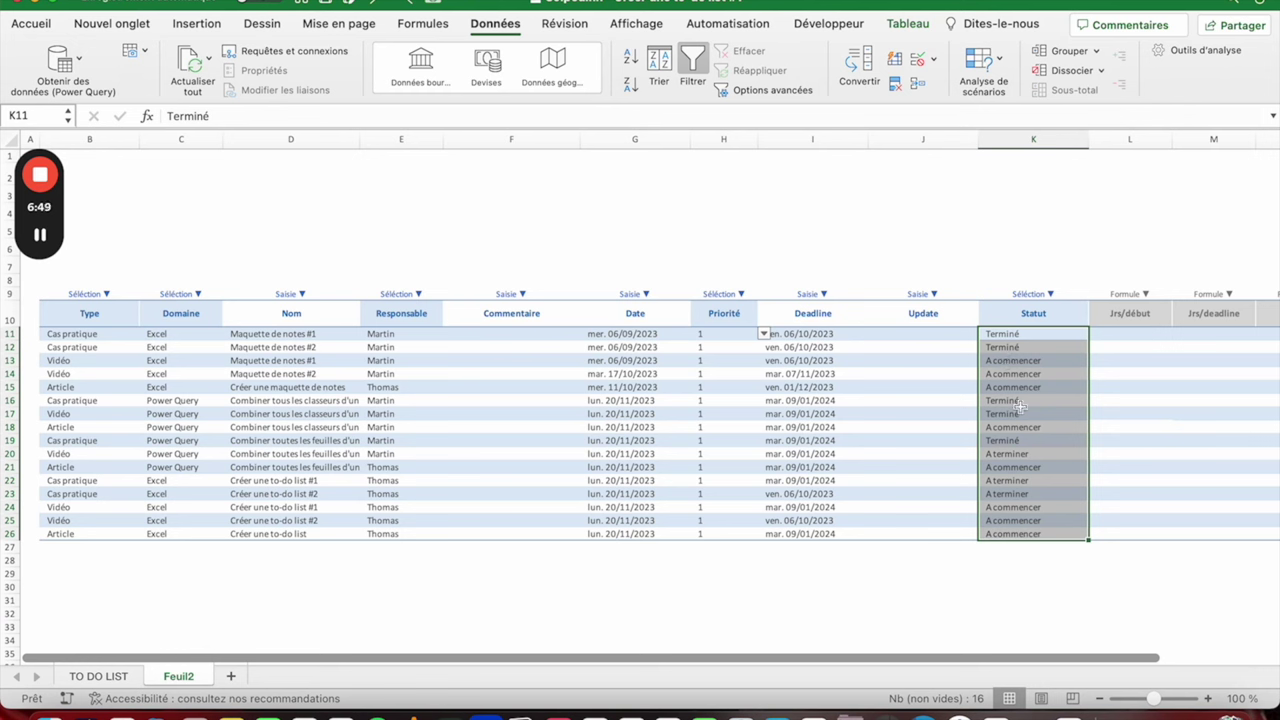
# Step: Give Statut cells K11:K26 a list validation sourced from =$K$11:$K$26
pyautogui.click(917, 61)
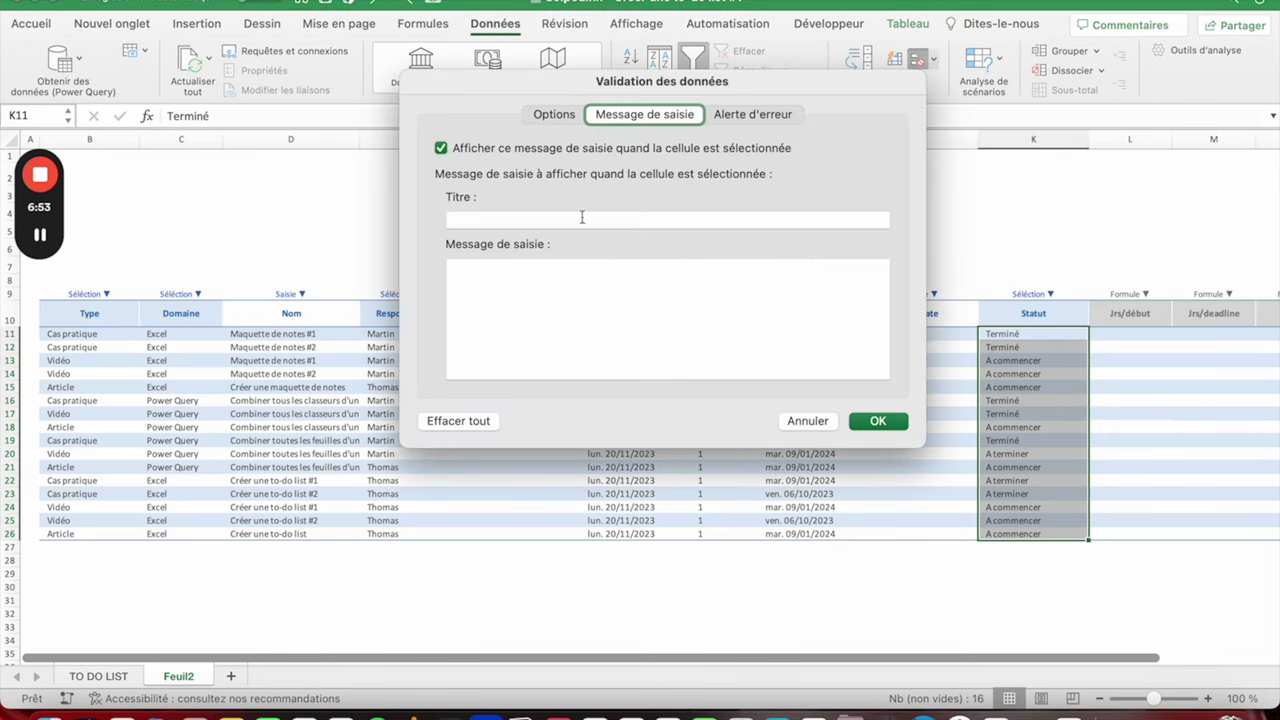
pyautogui.click(553, 117)
pyautogui.click(545, 193)
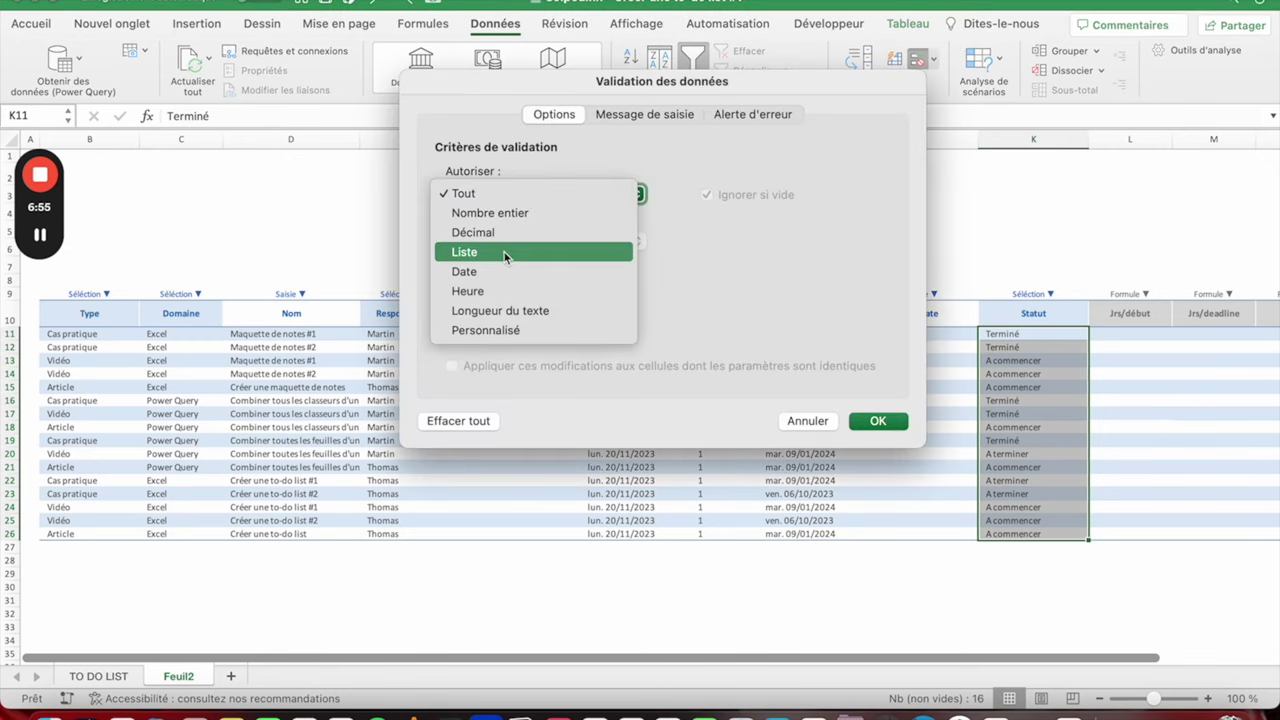
pyautogui.click(505, 252)
pyautogui.click(479, 287)
pyautogui.moveTo(1005, 333); pyautogui.dragTo(1025, 534)
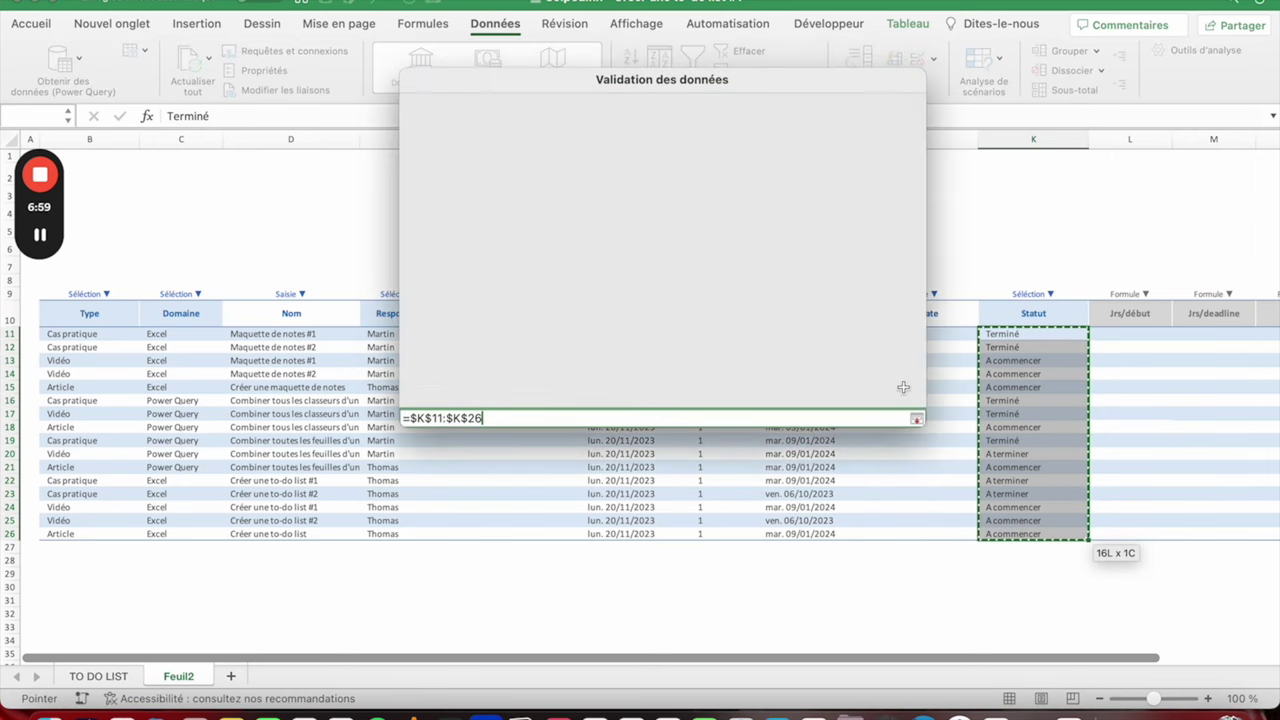
pyautogui.click(879, 421)
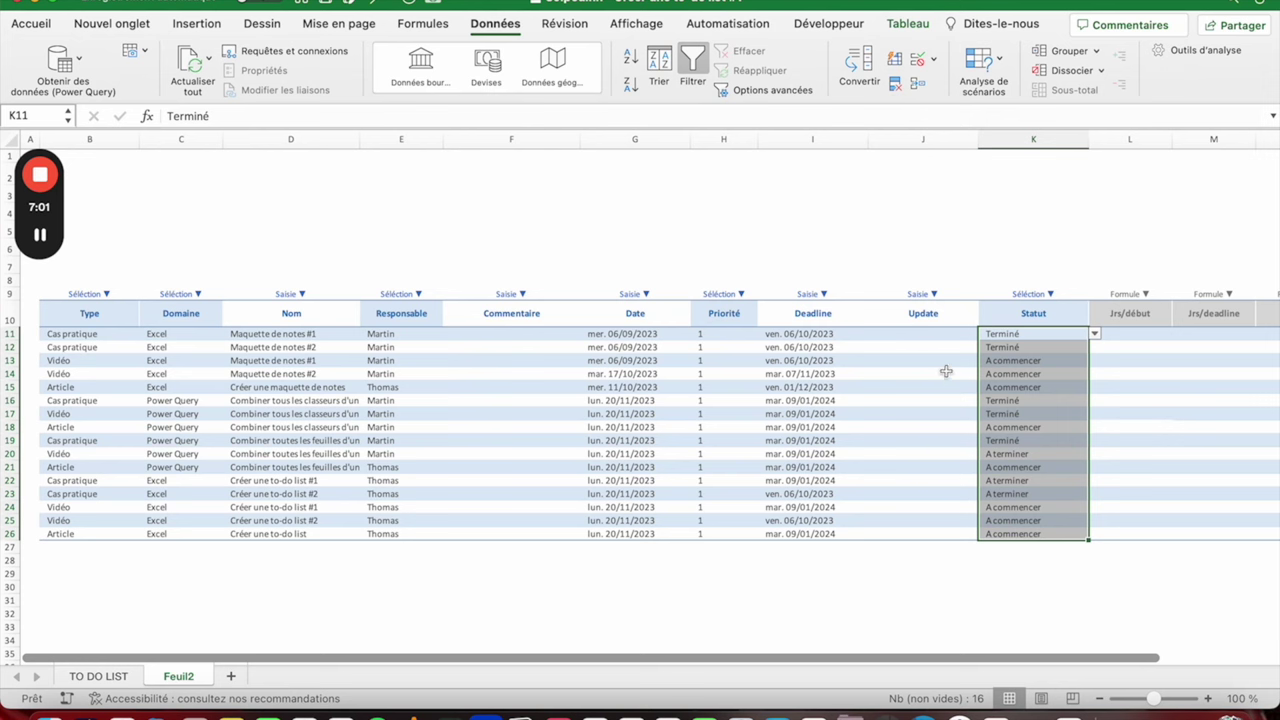
pyautogui.click(1033, 335)
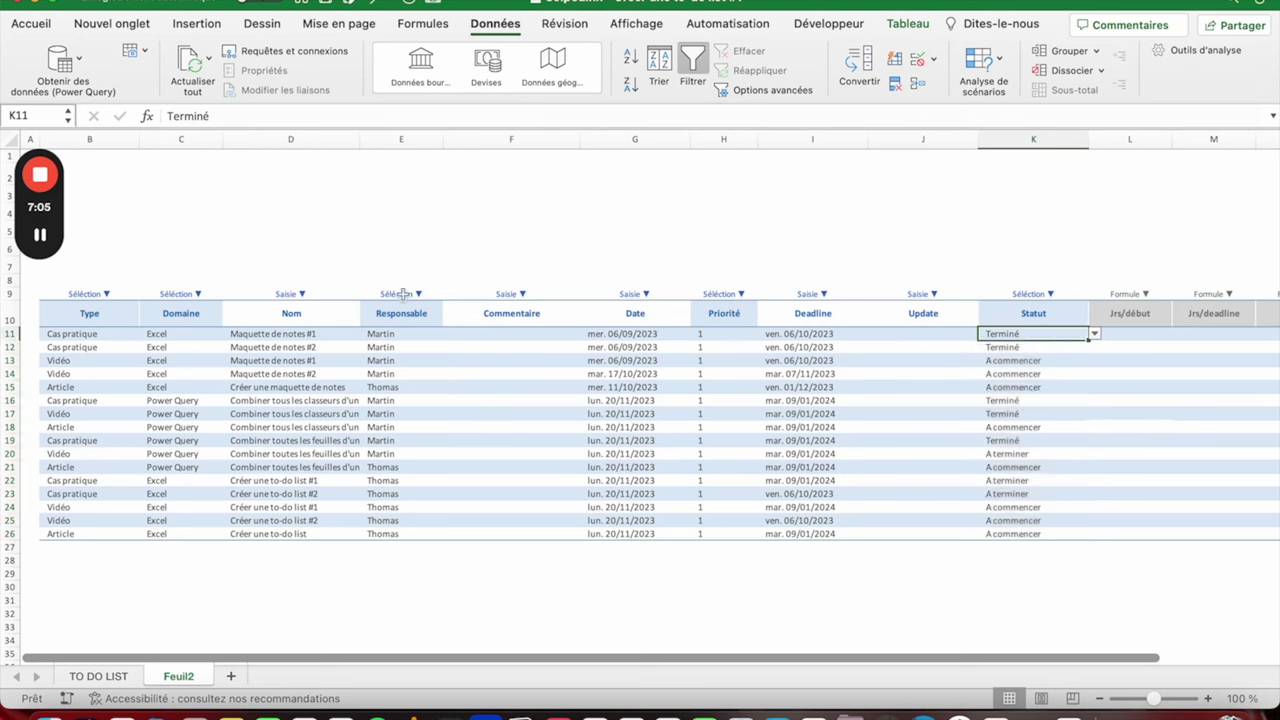
pyautogui.hscroll(-1, 607, 474)
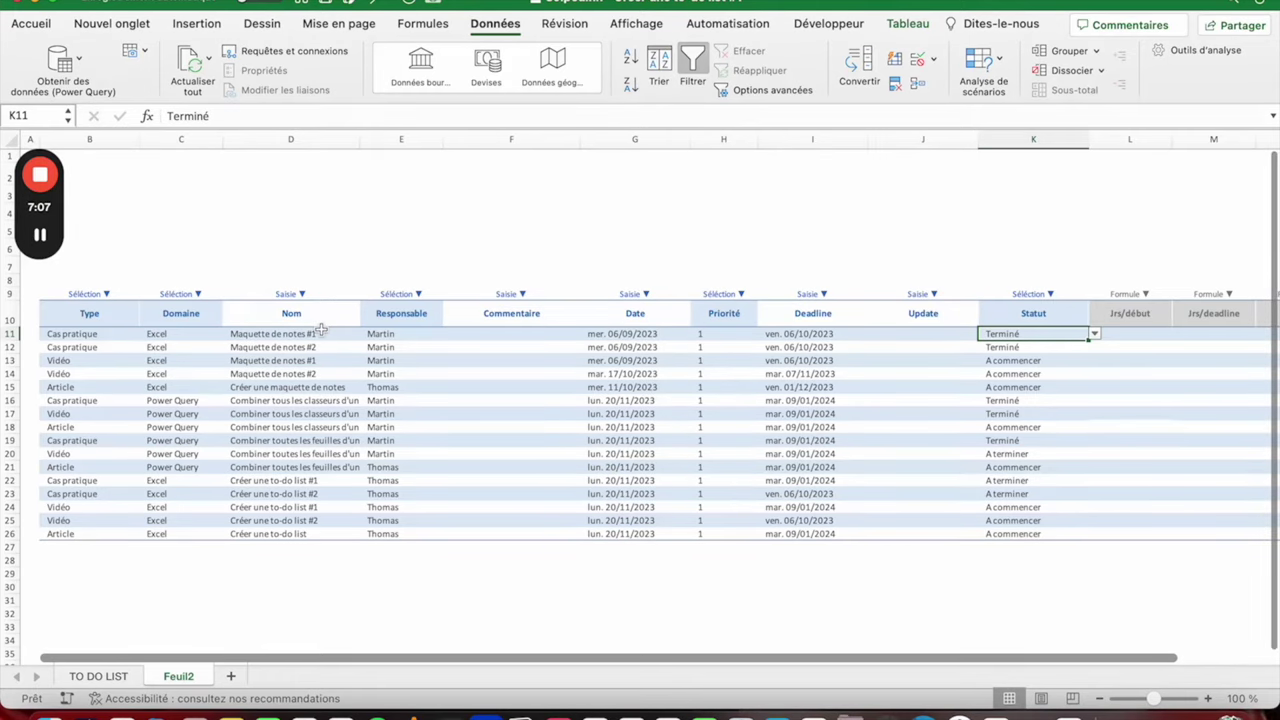
pyautogui.hscroll(1, 70, 318)
# Step: Browse the table, checking B11's Type choices (keeping Cas pratique) and the Date values G11:G23
pyautogui.moveTo(70, 318); pyautogui.dragTo(178, 317)
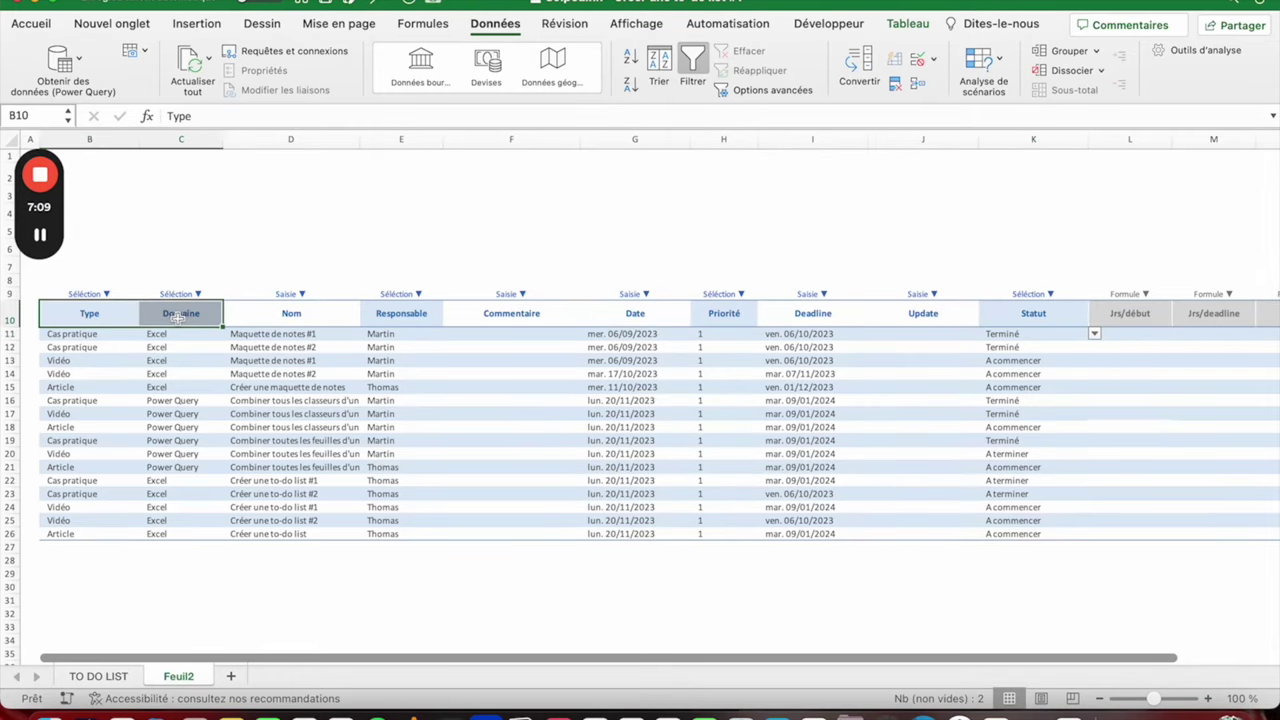
pyautogui.click(72, 338)
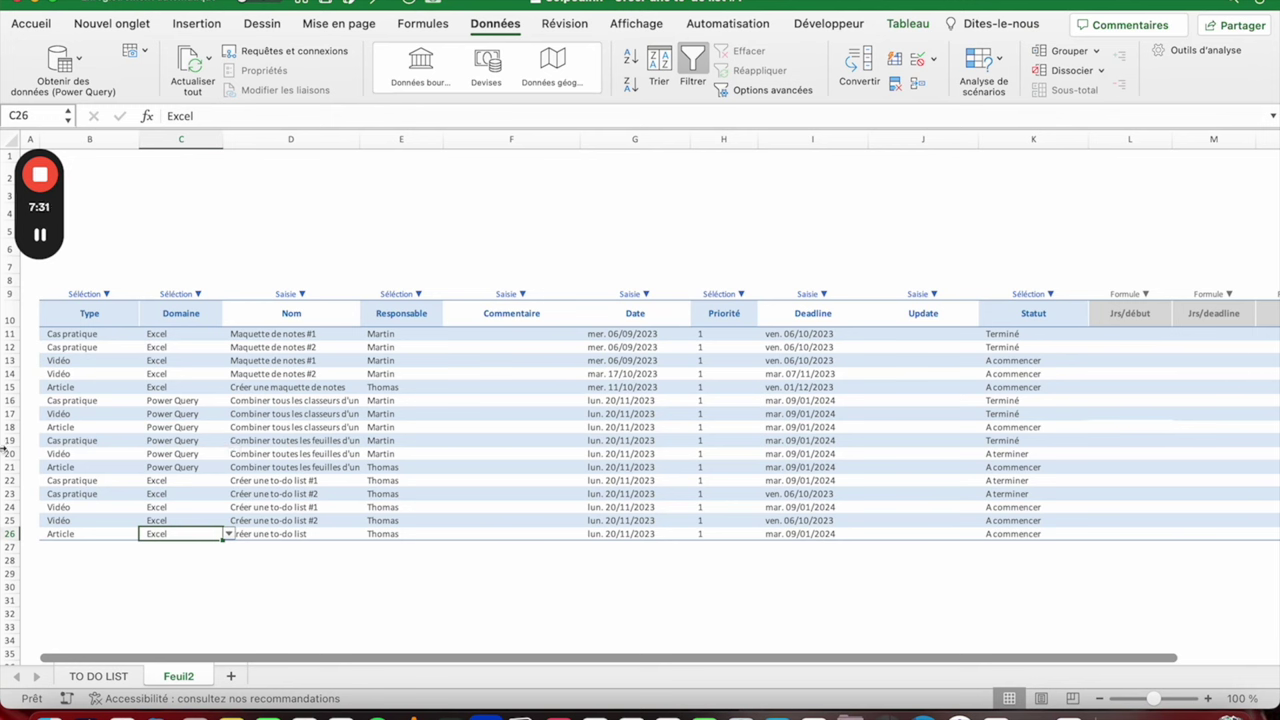
pyautogui.click(96, 338)
pyautogui.click(146, 332)
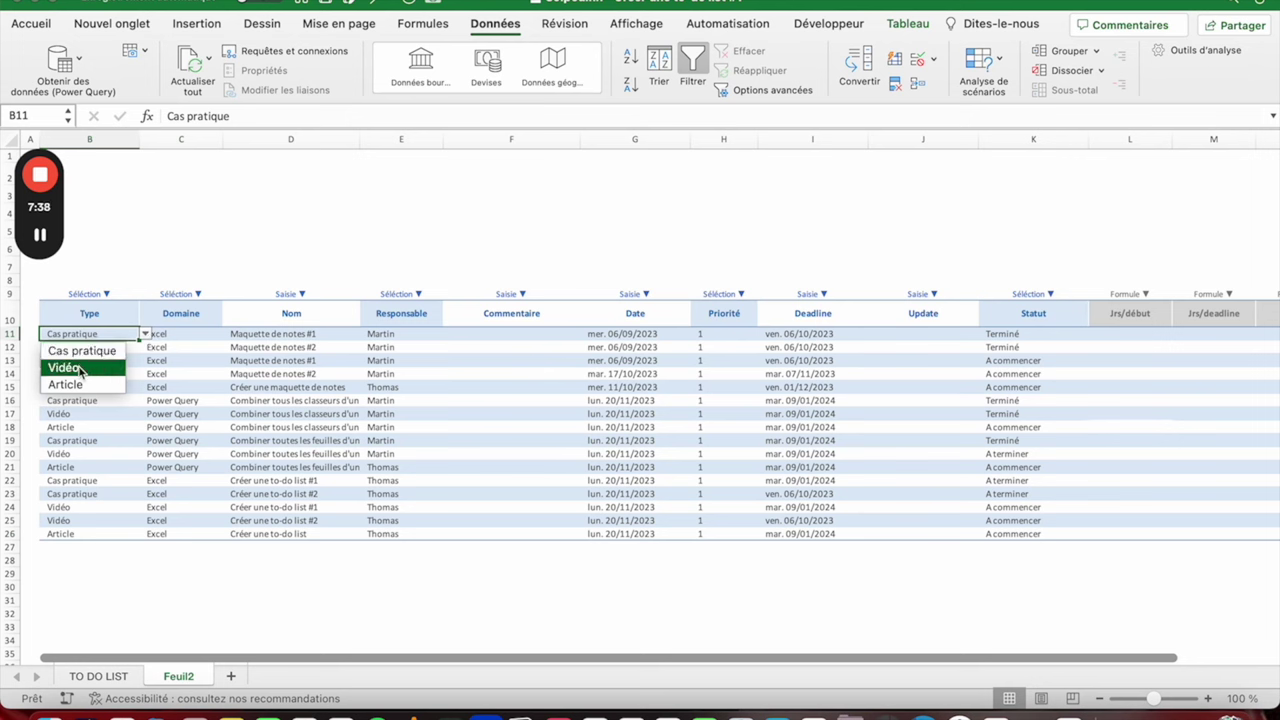
pyautogui.press('Escape')
pyautogui.click(271, 334)
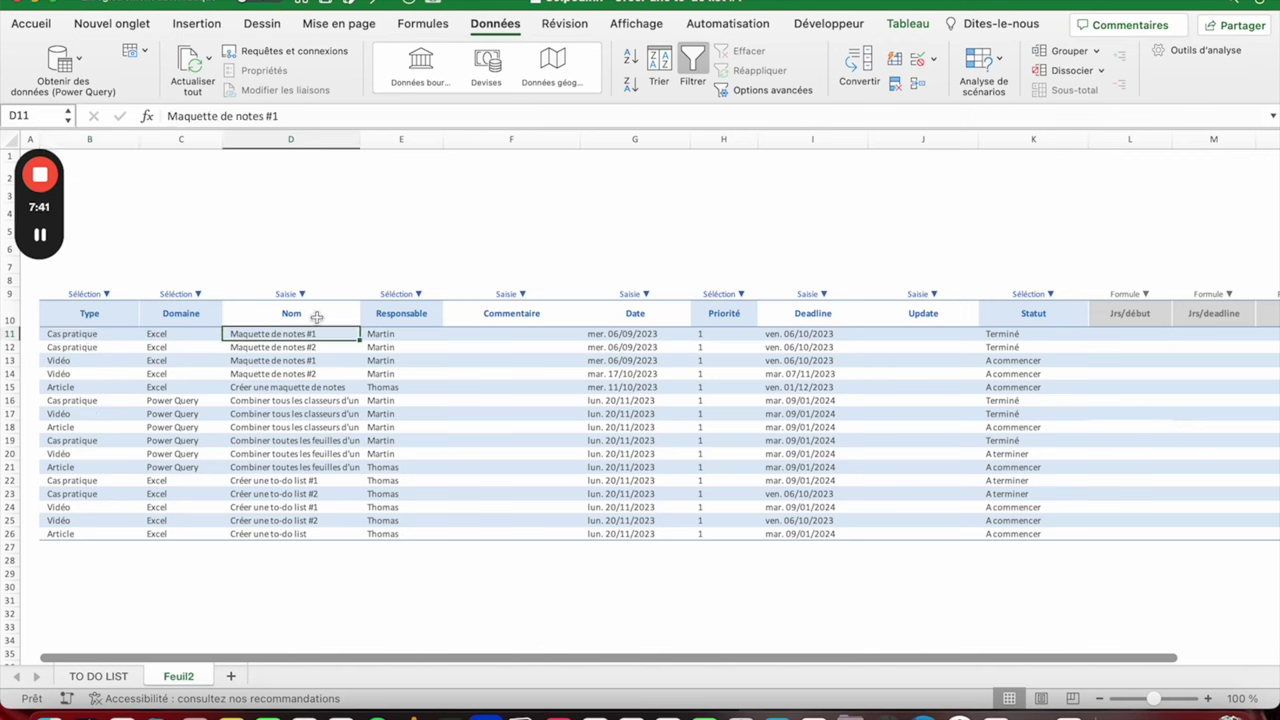
pyautogui.click(479, 336)
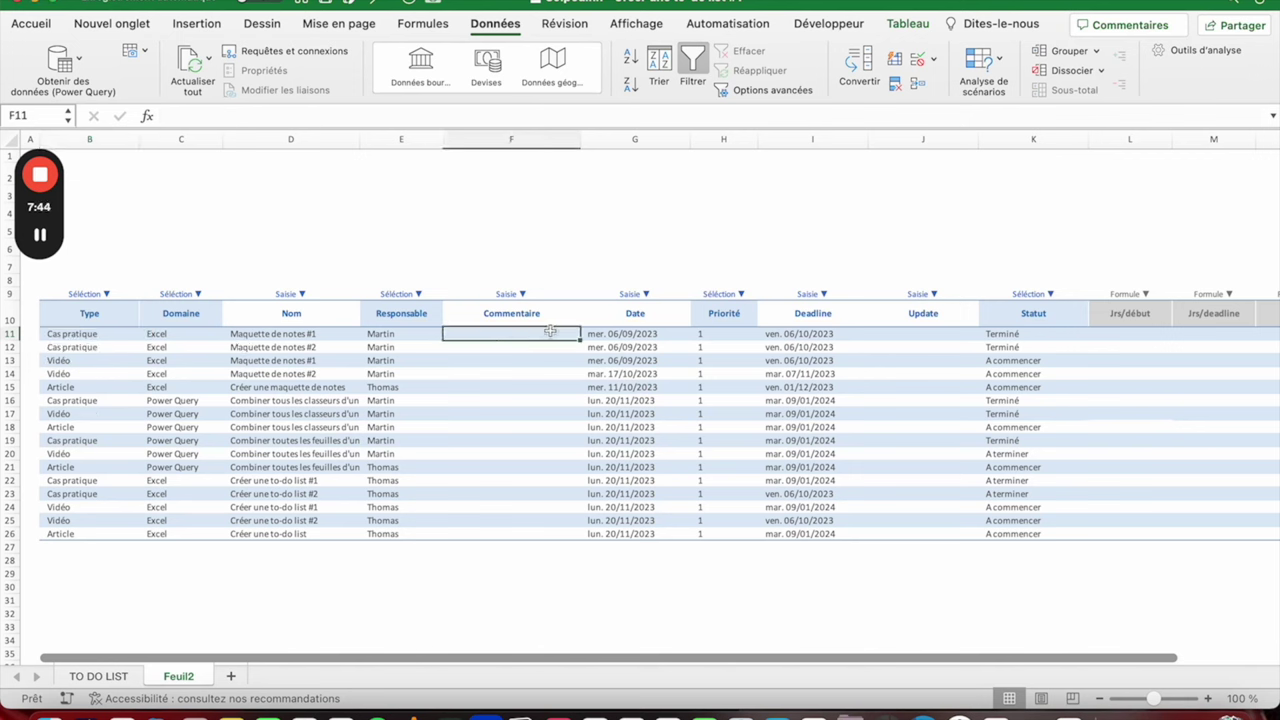
pyautogui.moveTo(598, 340); pyautogui.dragTo(617, 486)
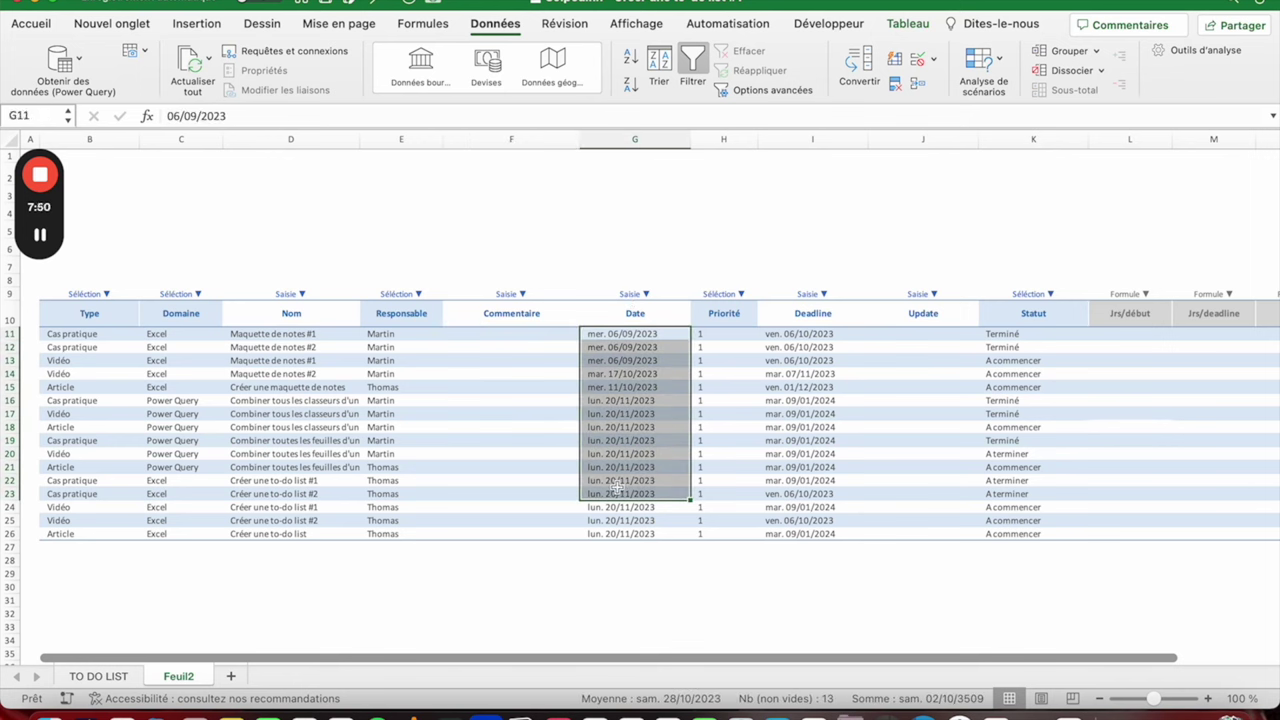
pyautogui.hscroll(2, 617, 486)
pyautogui.hscroll(-2, 617, 486)
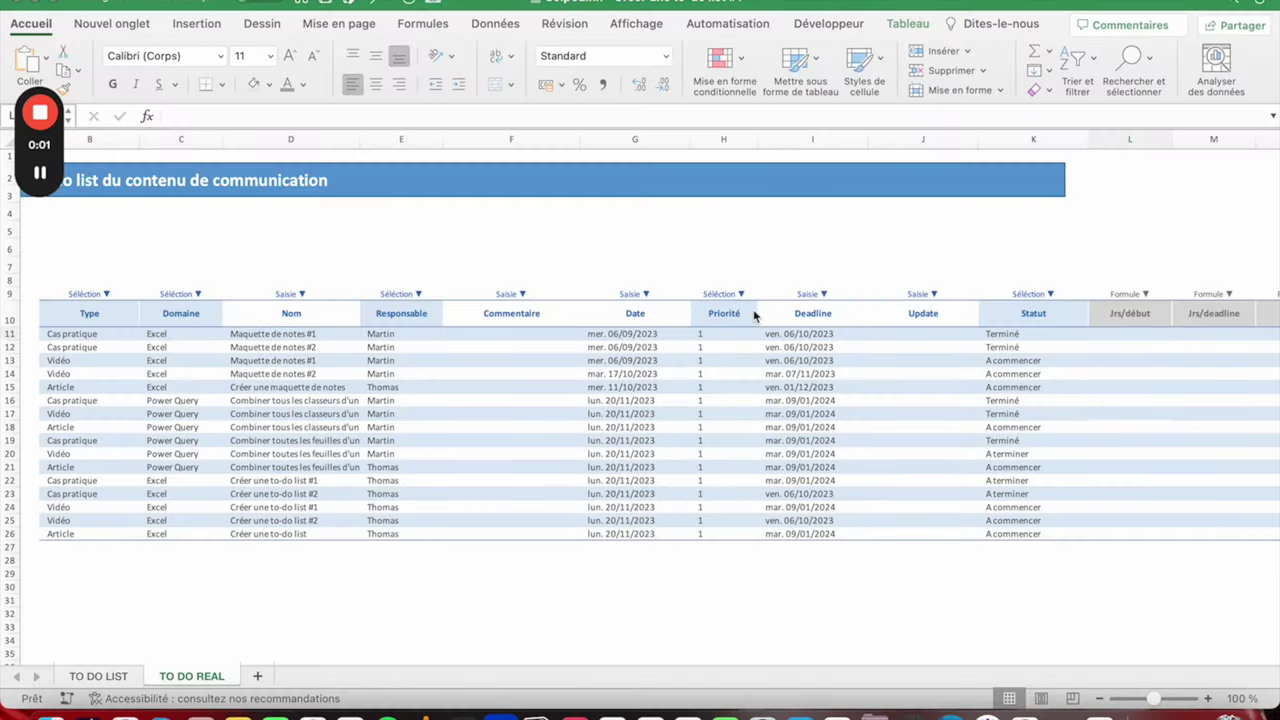
pyautogui.click(1125, 336)
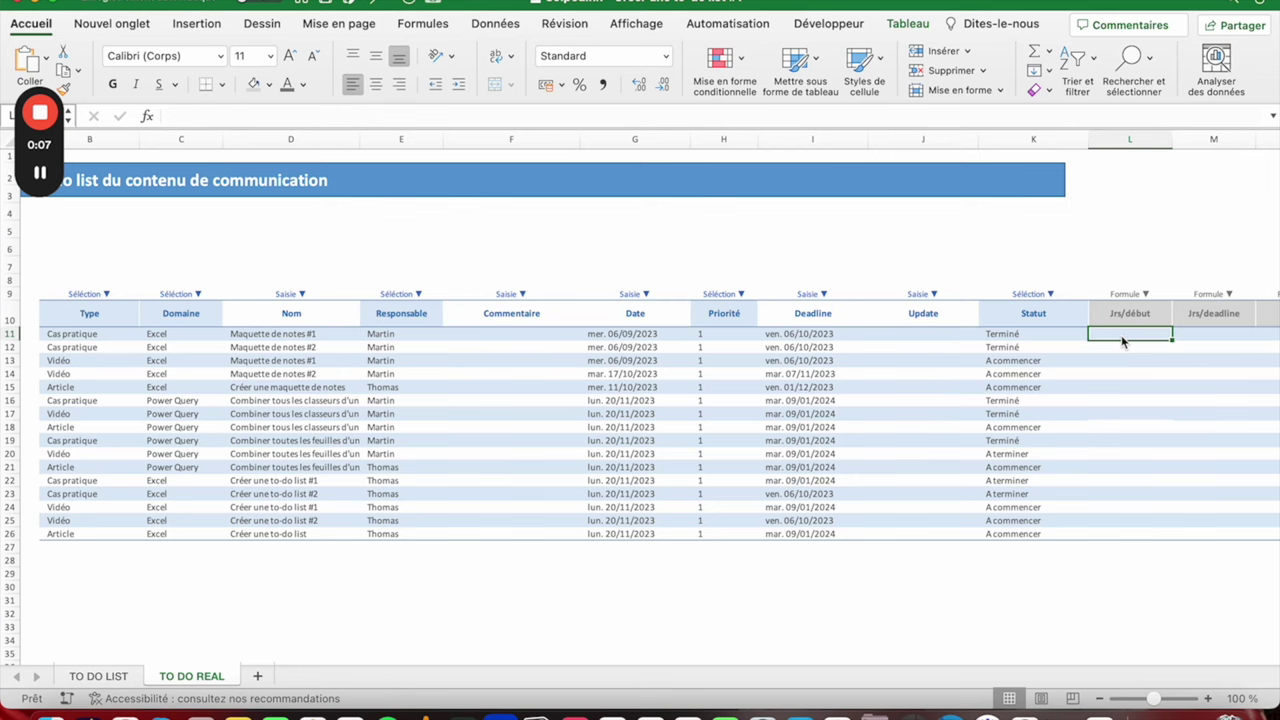
pyautogui.click(1196, 334)
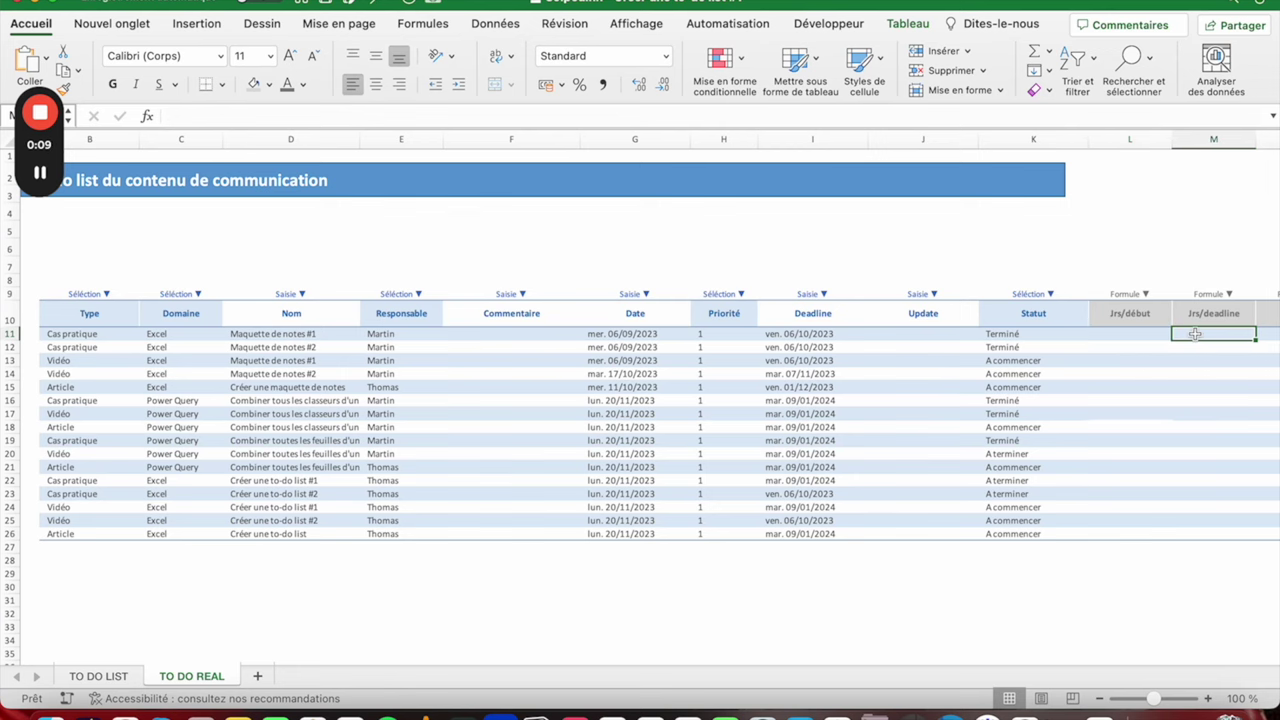
pyautogui.click(1157, 338)
pyautogui.hscroll(2, 969, 350)
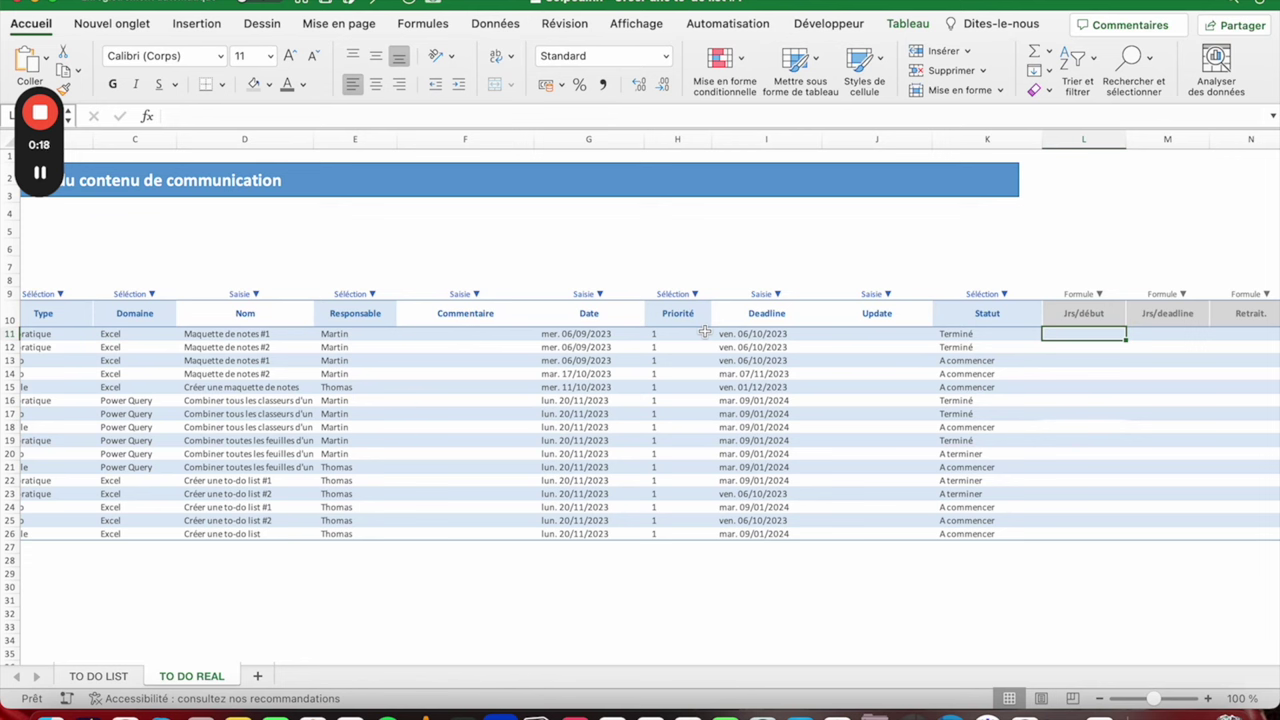
pyautogui.write('=let')
pyautogui.press('Tab')
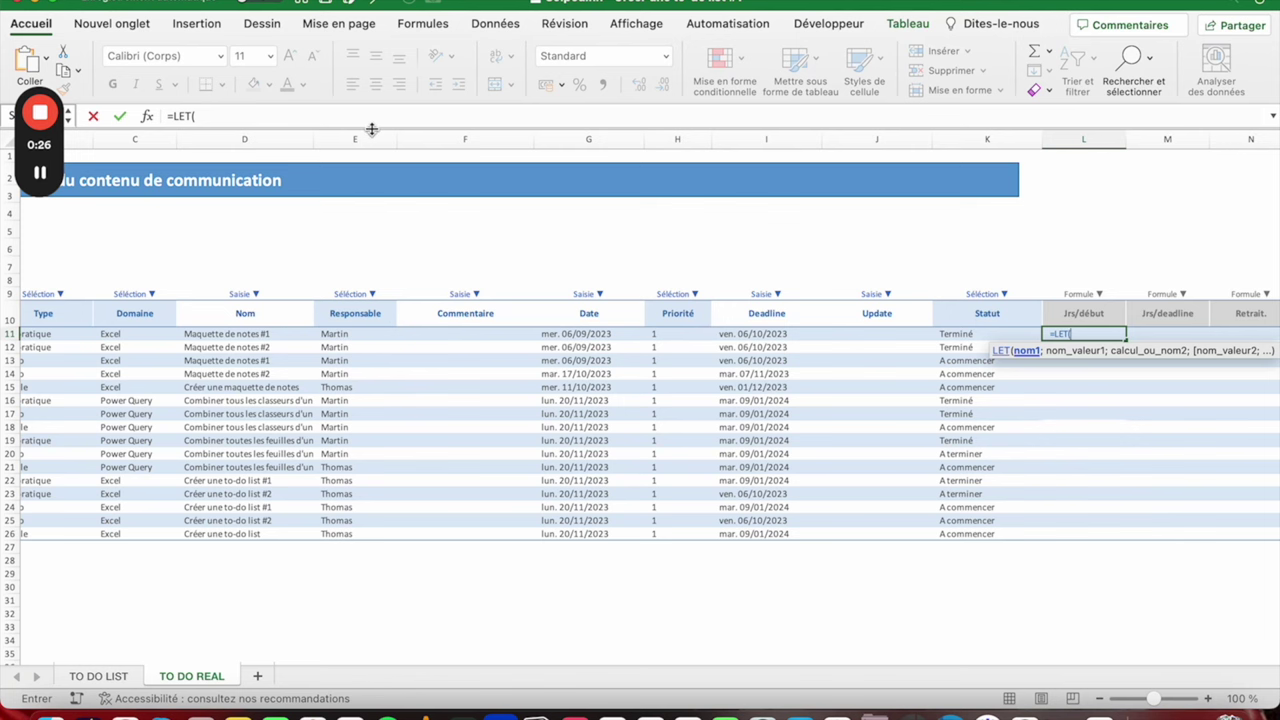
pyautogui.moveTo(380, 153); pyautogui.dragTo(385, 190)
pyautogui.click(256, 120)
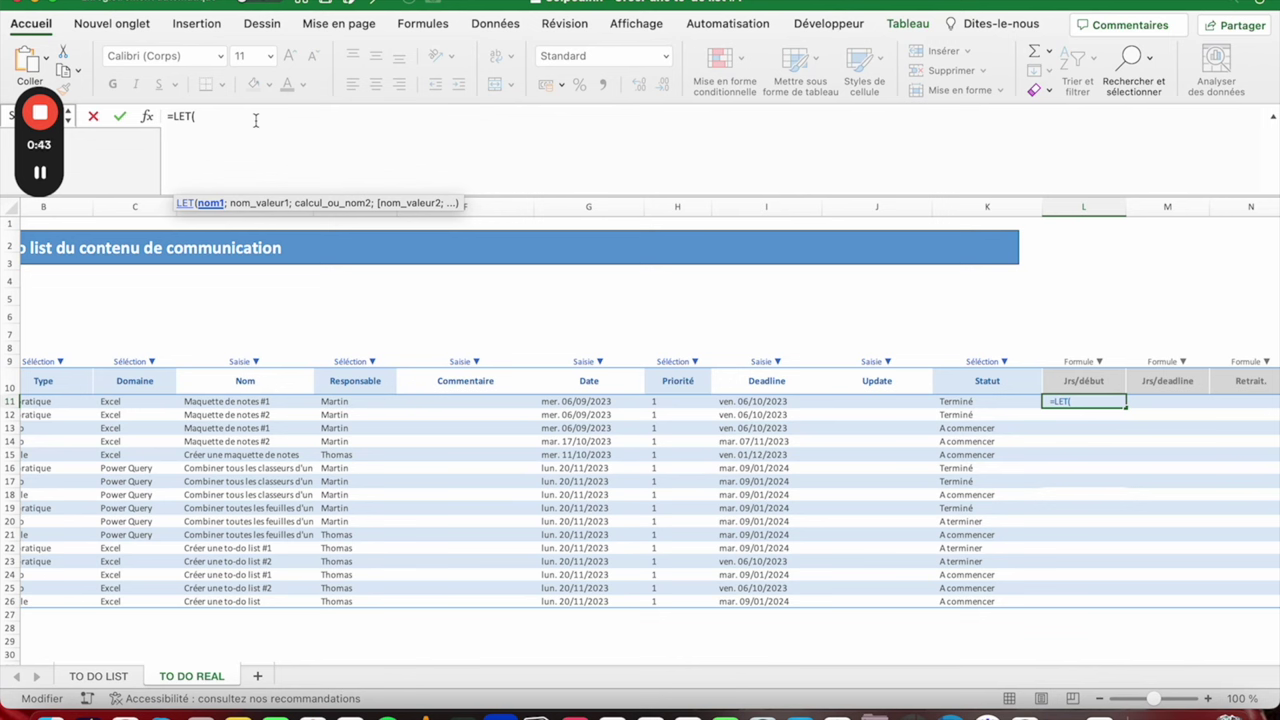
pyautogui.write('lenbdejour')
pyautogui.write('s;')
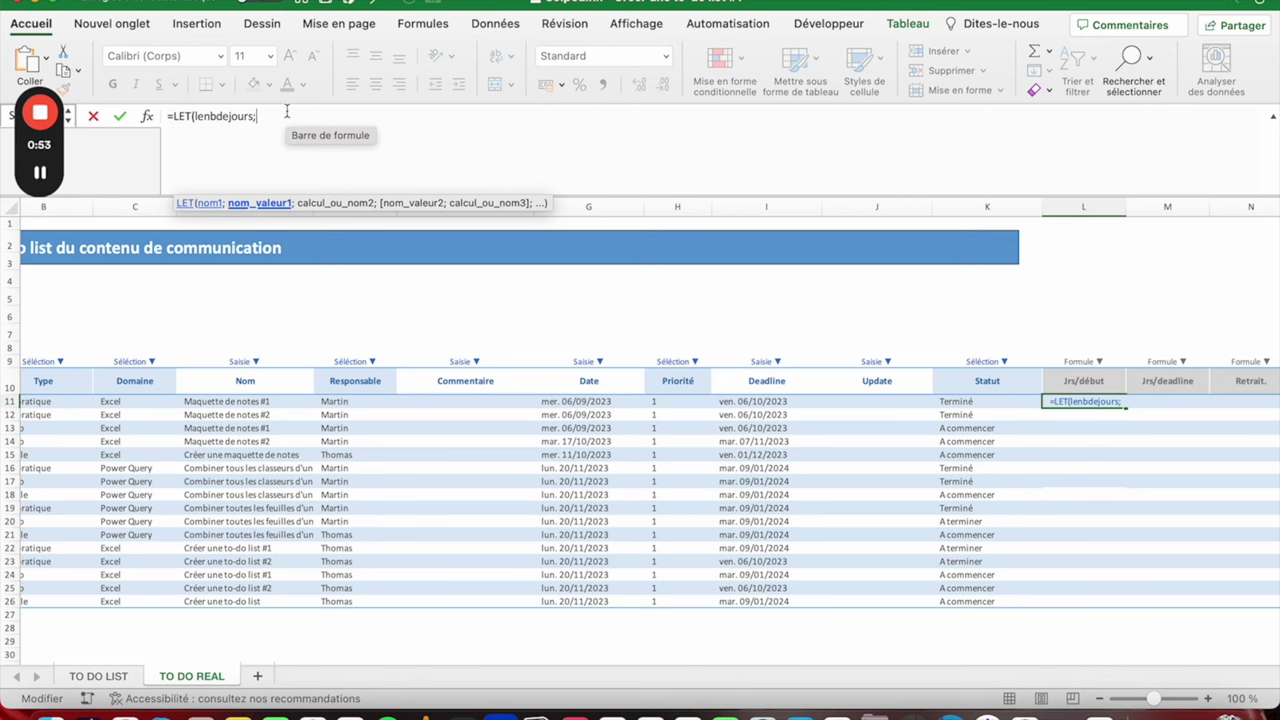
pyautogui.write('aujou')
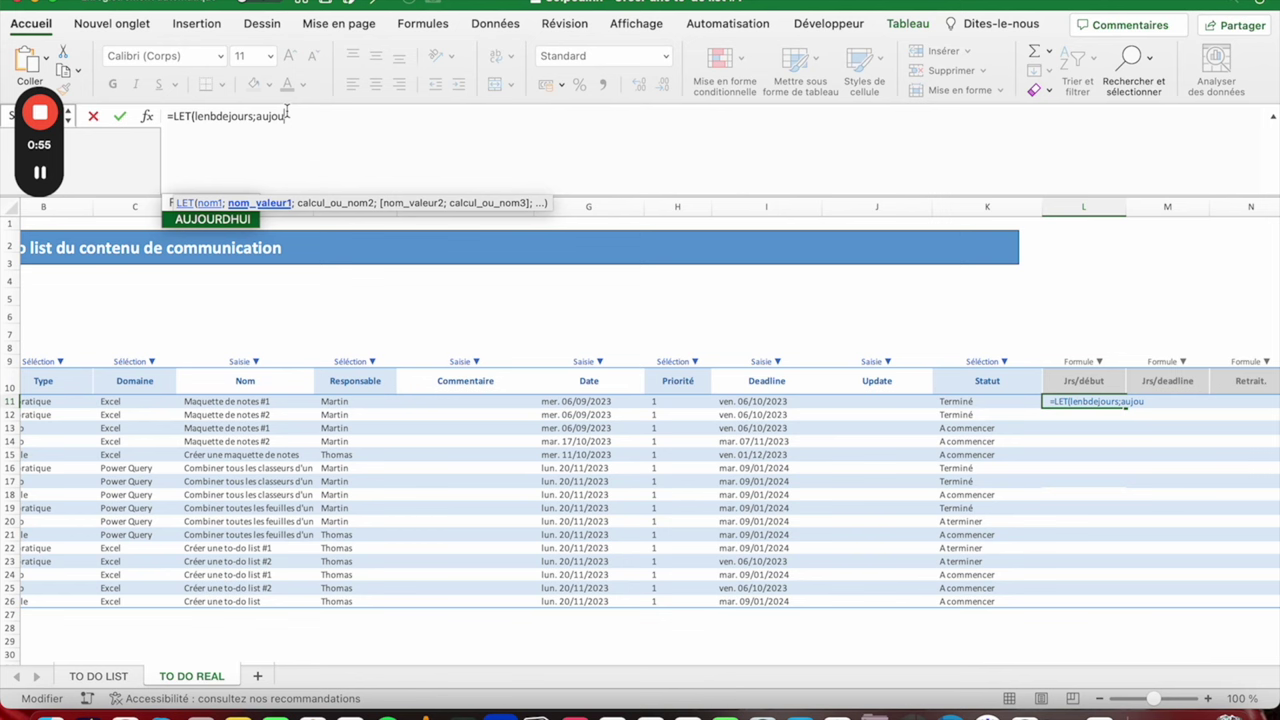
pyautogui.press('Tab')
pyautogui.write(')')
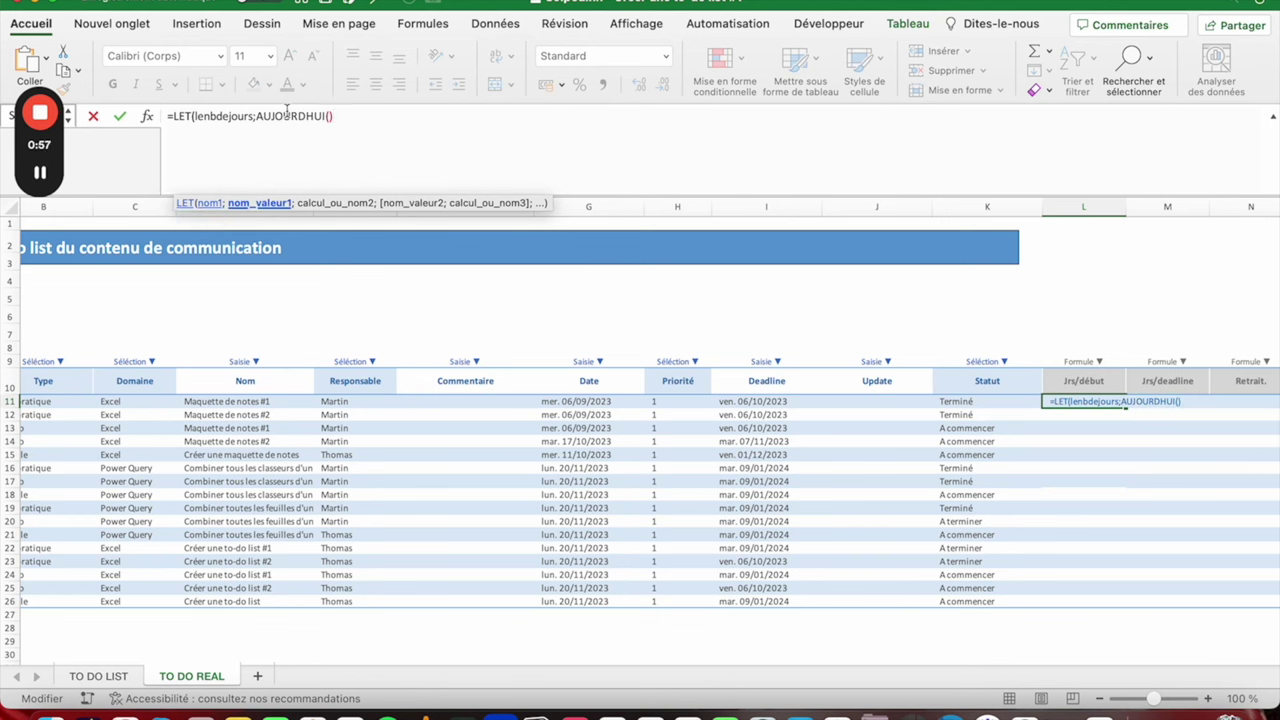
pyautogui.click(577, 403)
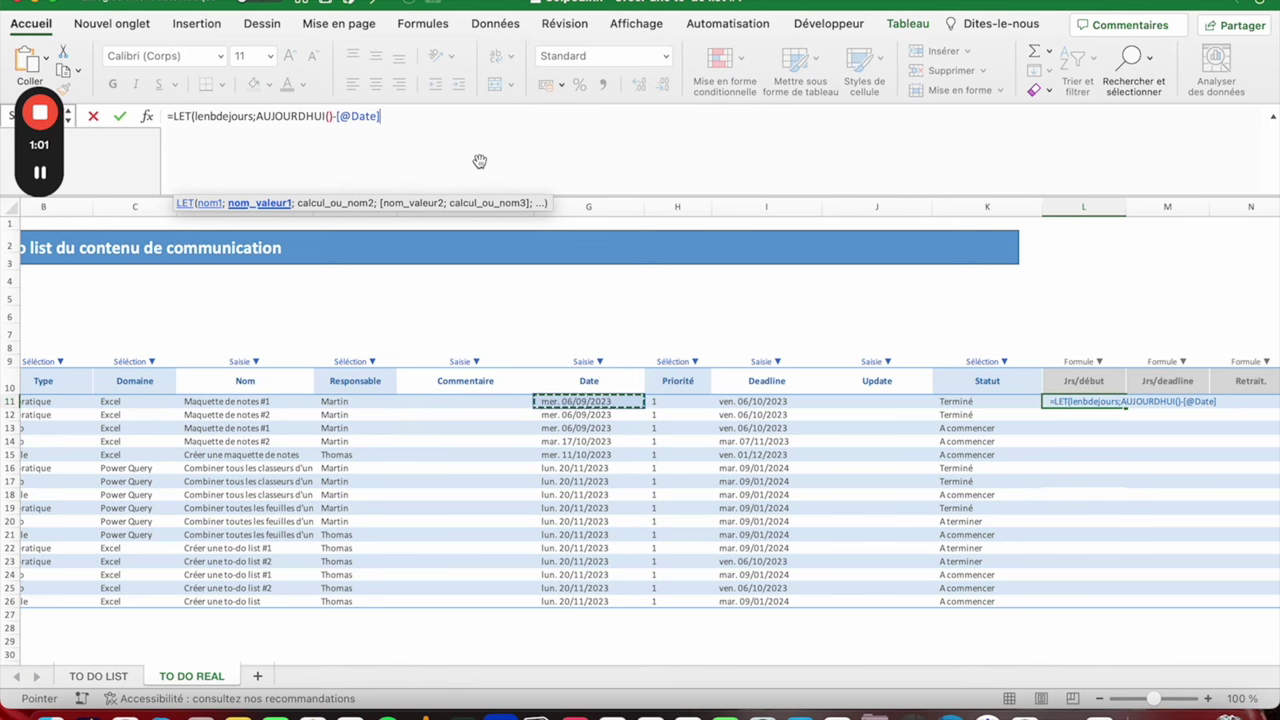
pyautogui.write(';')
# Step: Finish the LET with lenbdejours as its result, giving days since each Date (90, 49, 55, 15…)
pyautogui.moveTo(196, 115); pyautogui.dragTo(378, 118)
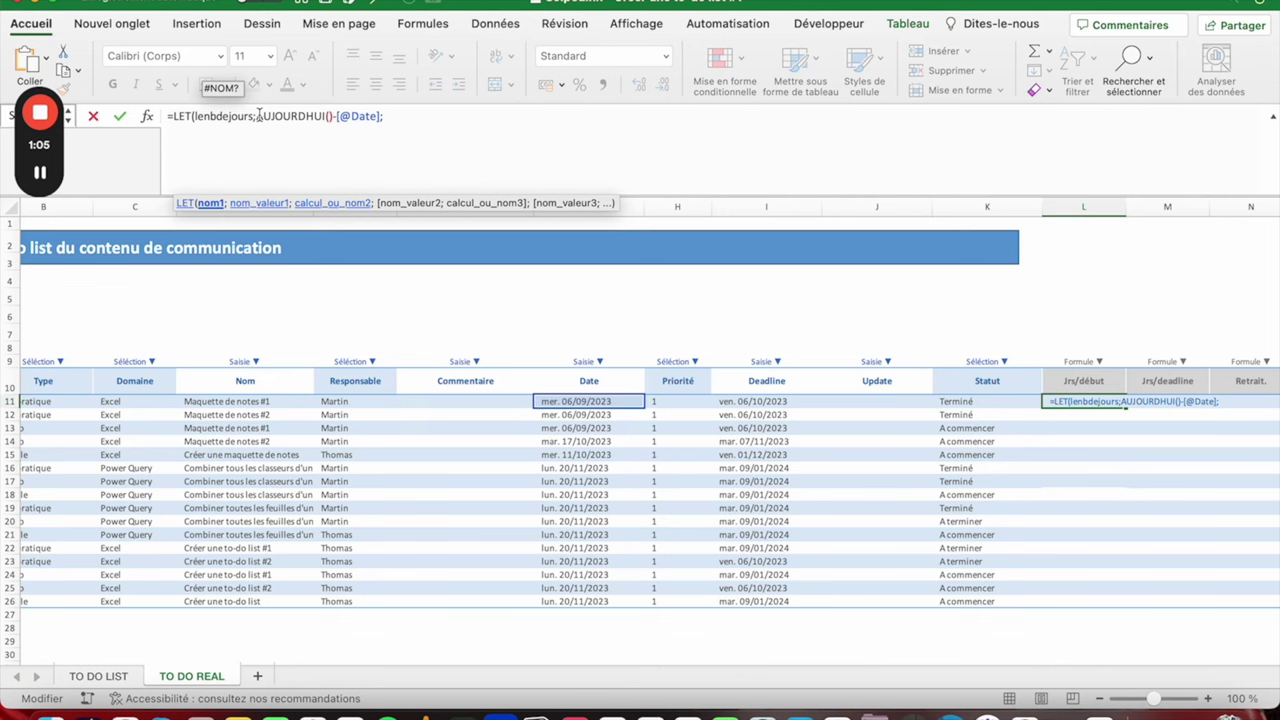
pyautogui.click(402, 122)
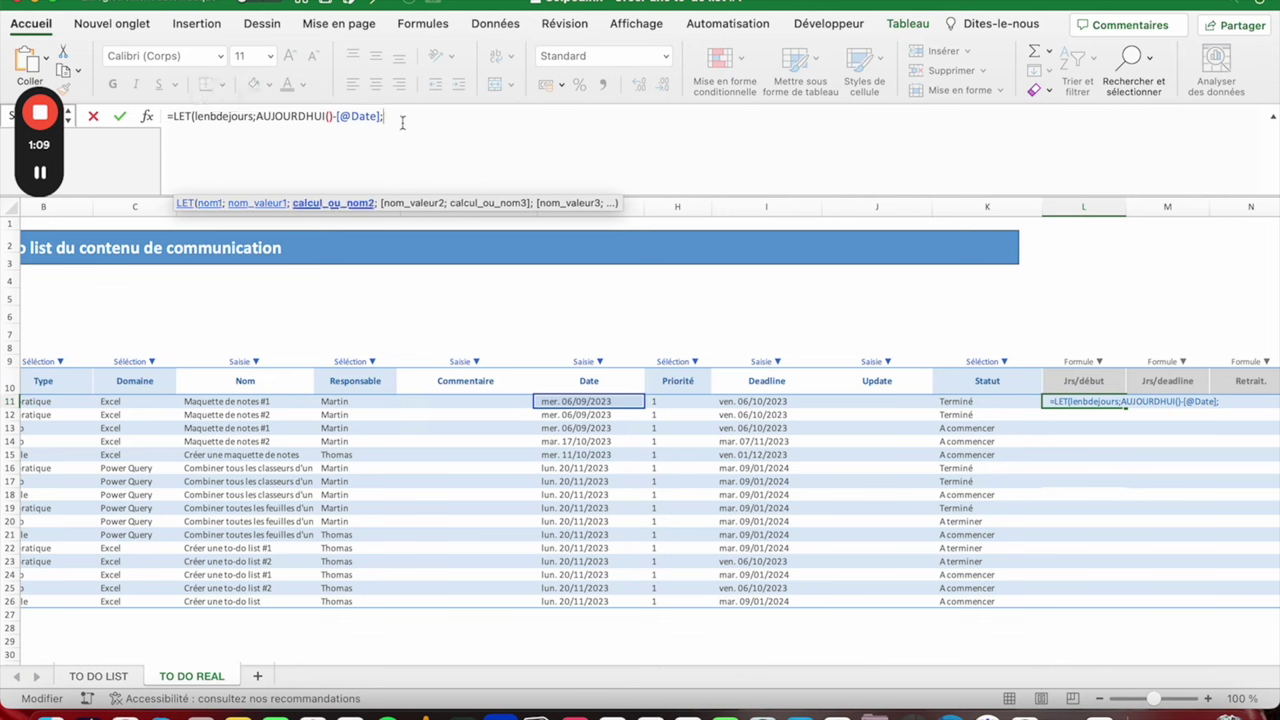
pyautogui.write('lenbdejours')
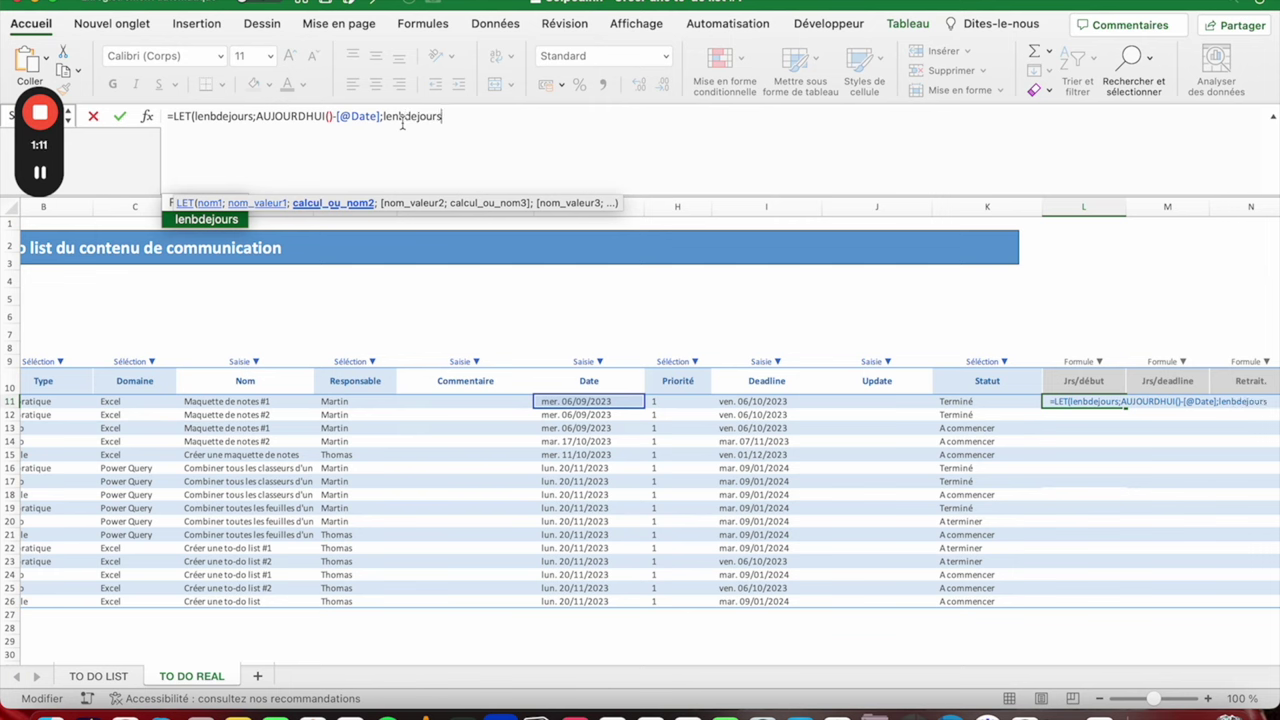
pyautogui.press('Return')
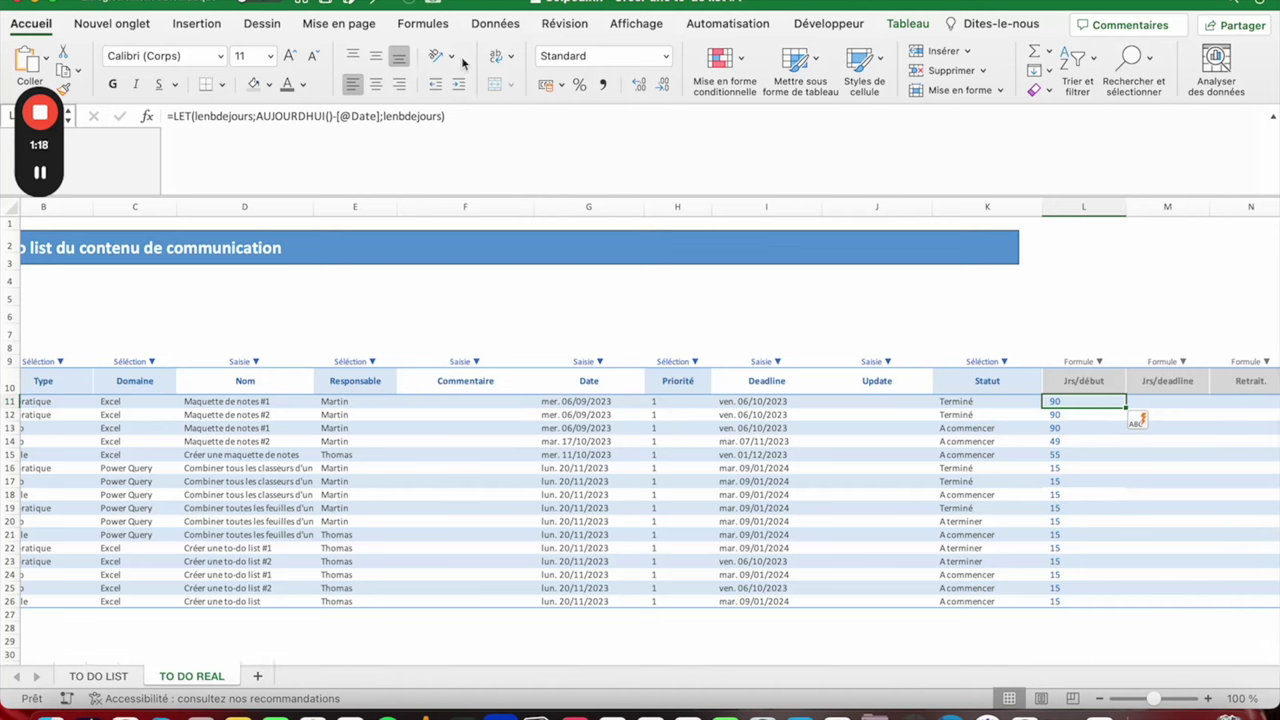
pyautogui.click(450, 116)
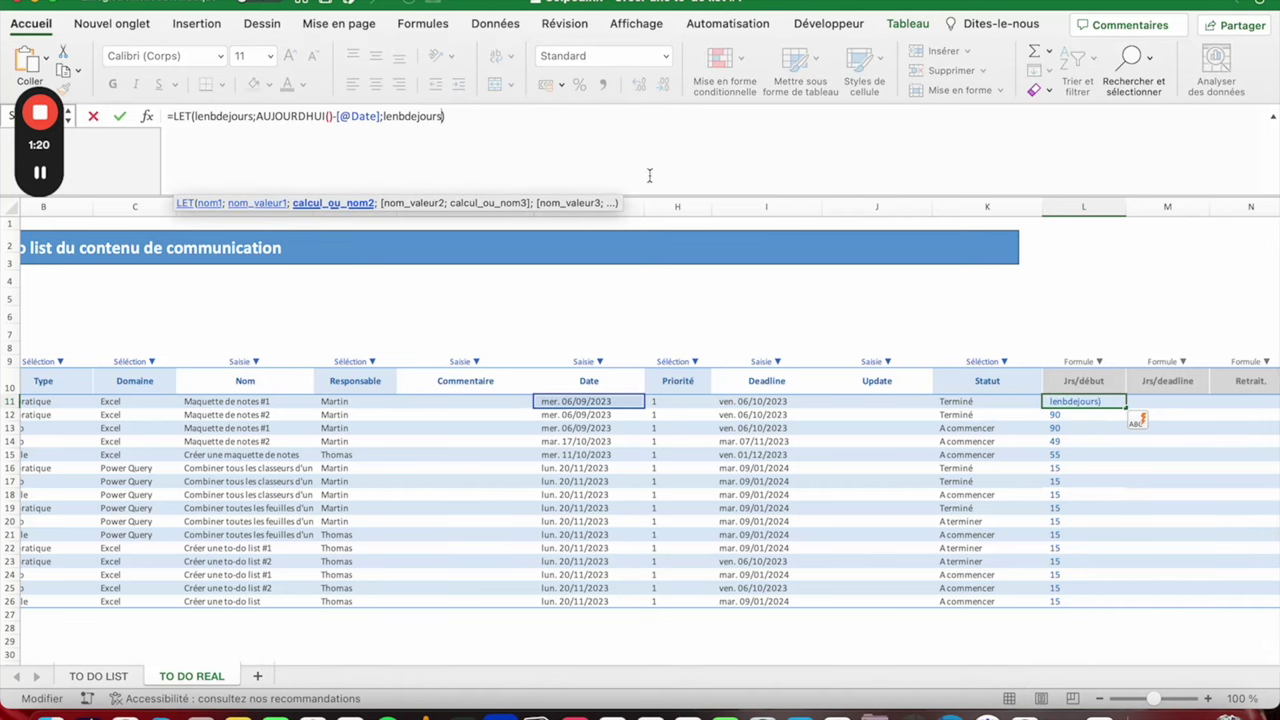
# Step: Add +1 to the LET result so day counts include the start day (91, 50, 56, 16…)
pyautogui.write('+1')
pyautogui.press('Return')
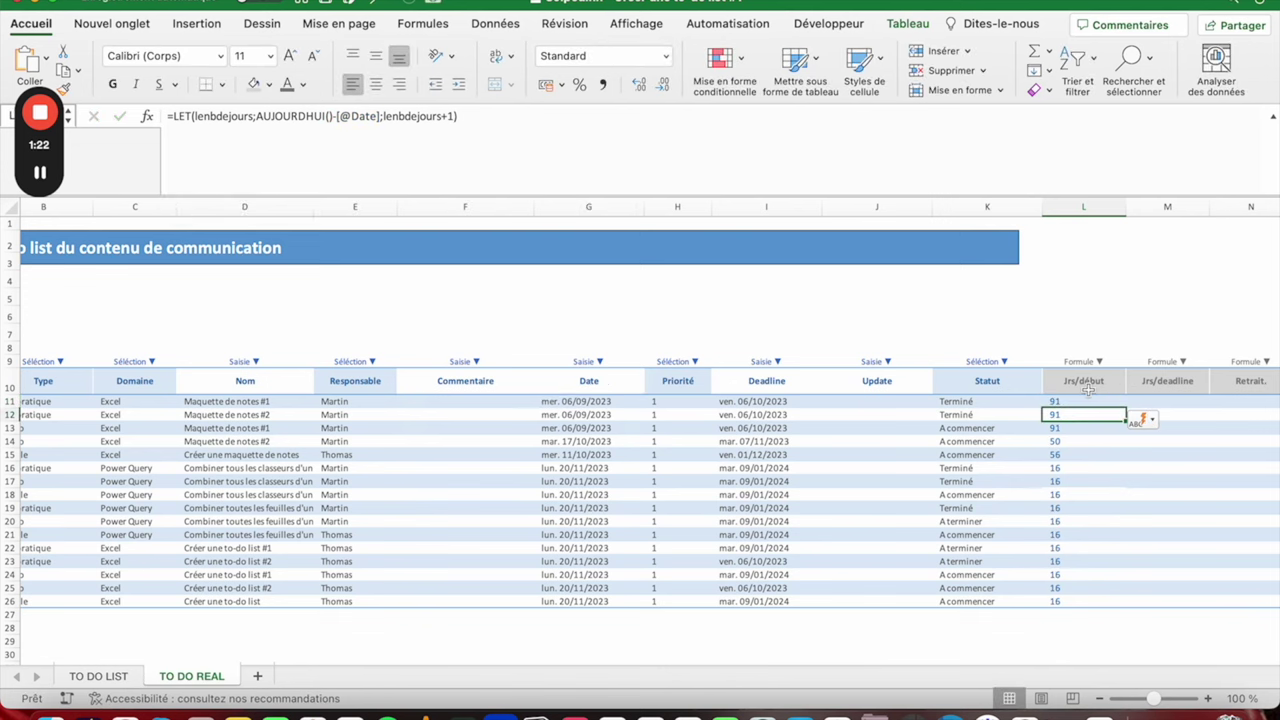
pyautogui.click(1075, 400)
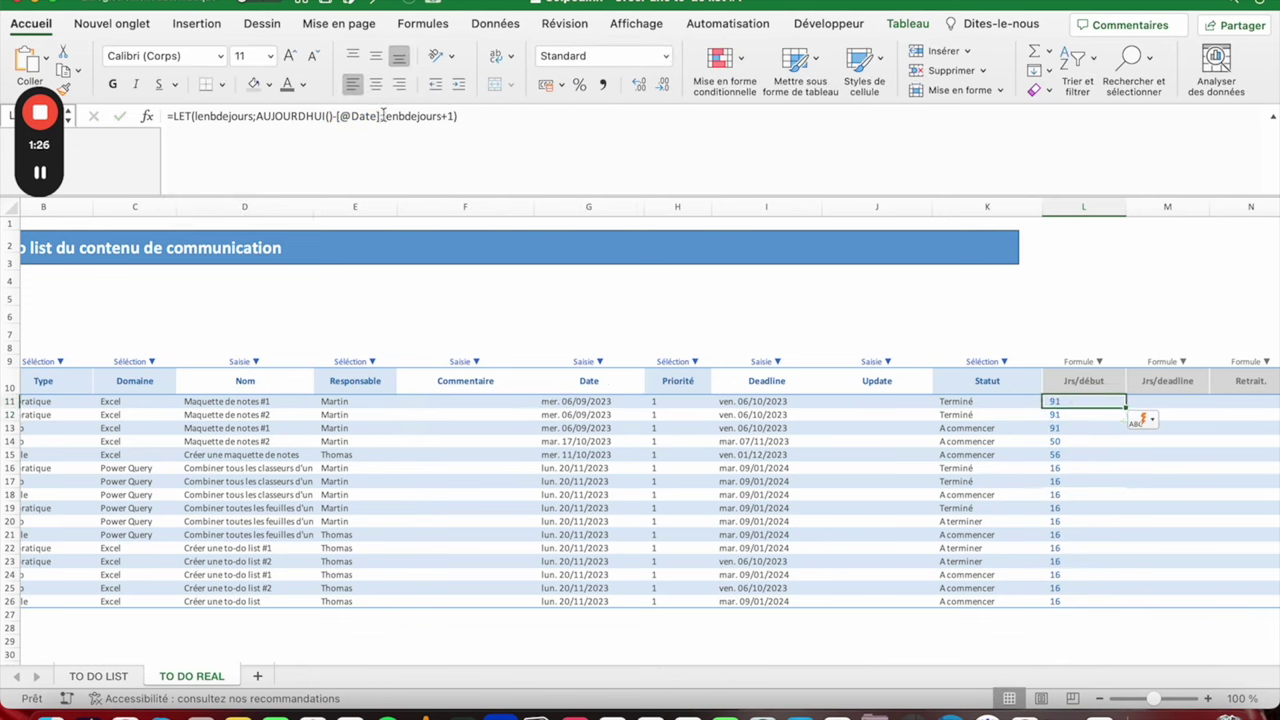
pyautogui.click(196, 116)
pyautogui.doubleClick(219, 116)
pyautogui.click(258, 116)
pyautogui.moveTo(278, 110); pyautogui.dragTo(378, 105)
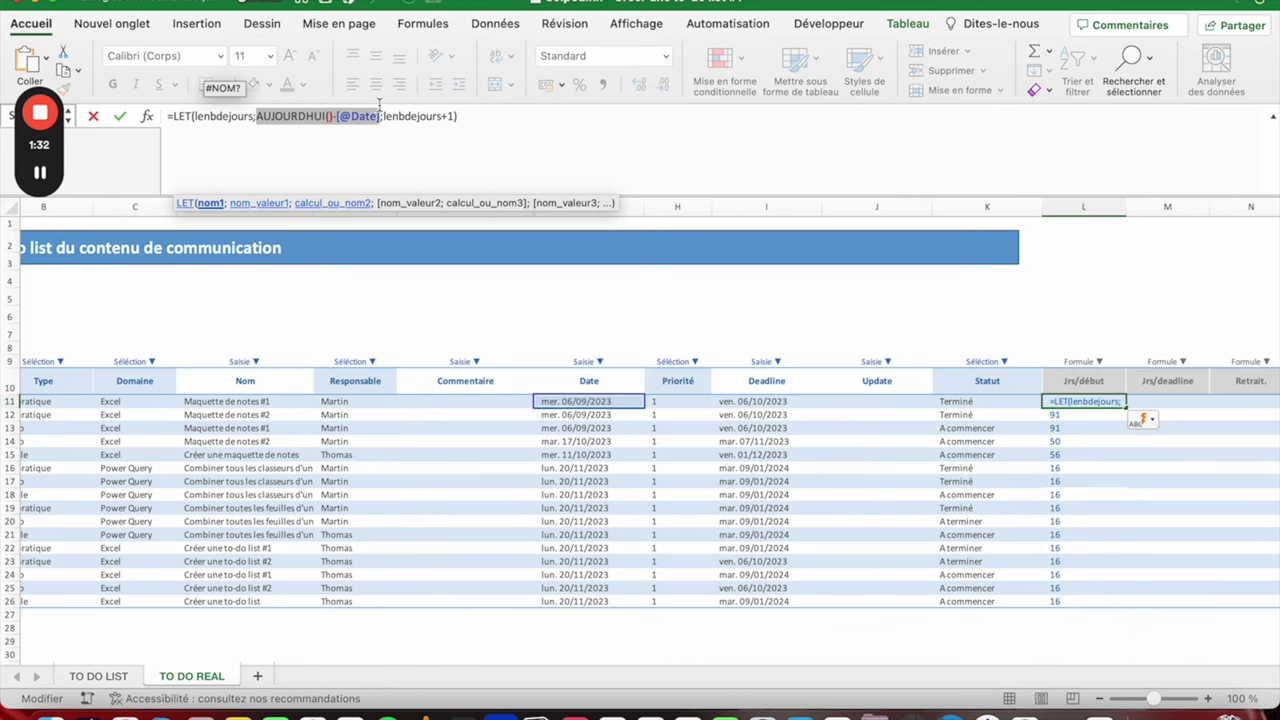
# Step: Replace the final lenbdejours+1 with a new formula line starting SI.MULTIPLE
pyautogui.moveTo(383, 116); pyautogui.dragTo(455, 116)
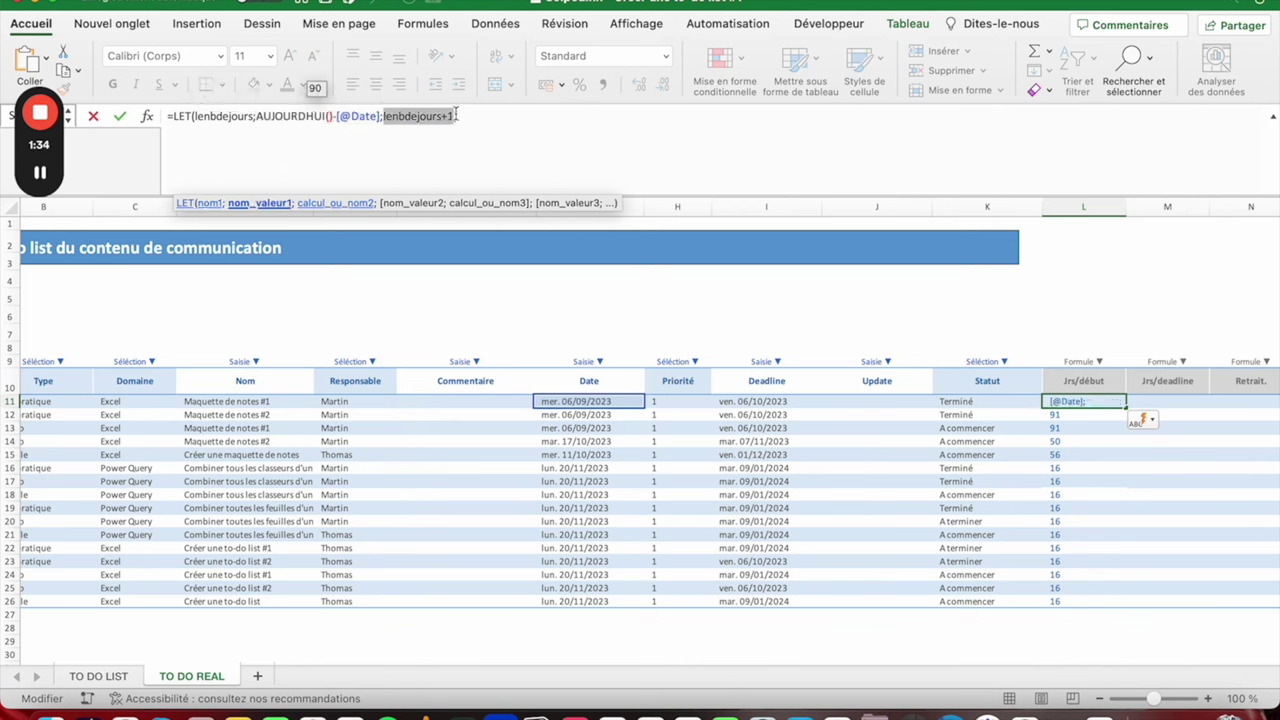
pyautogui.press('BackSpace')
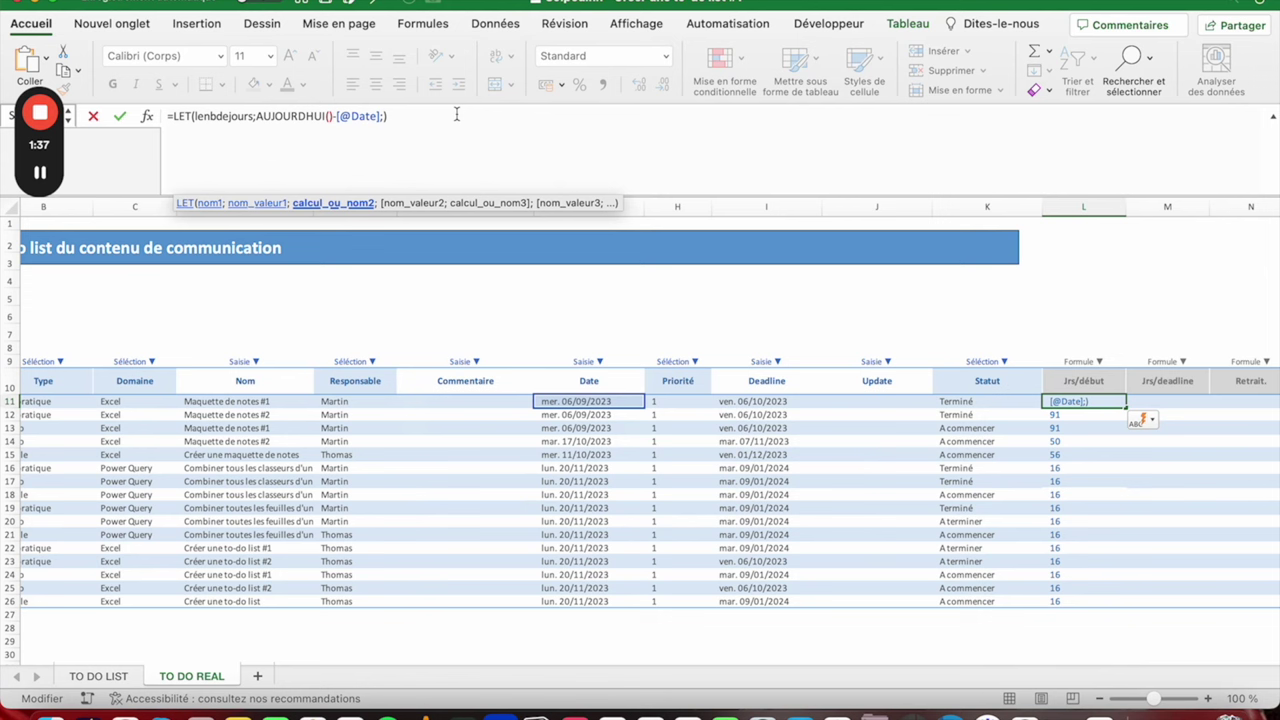
pyautogui.hotkey('alt', 'Return')
pyautogui.write('SI')
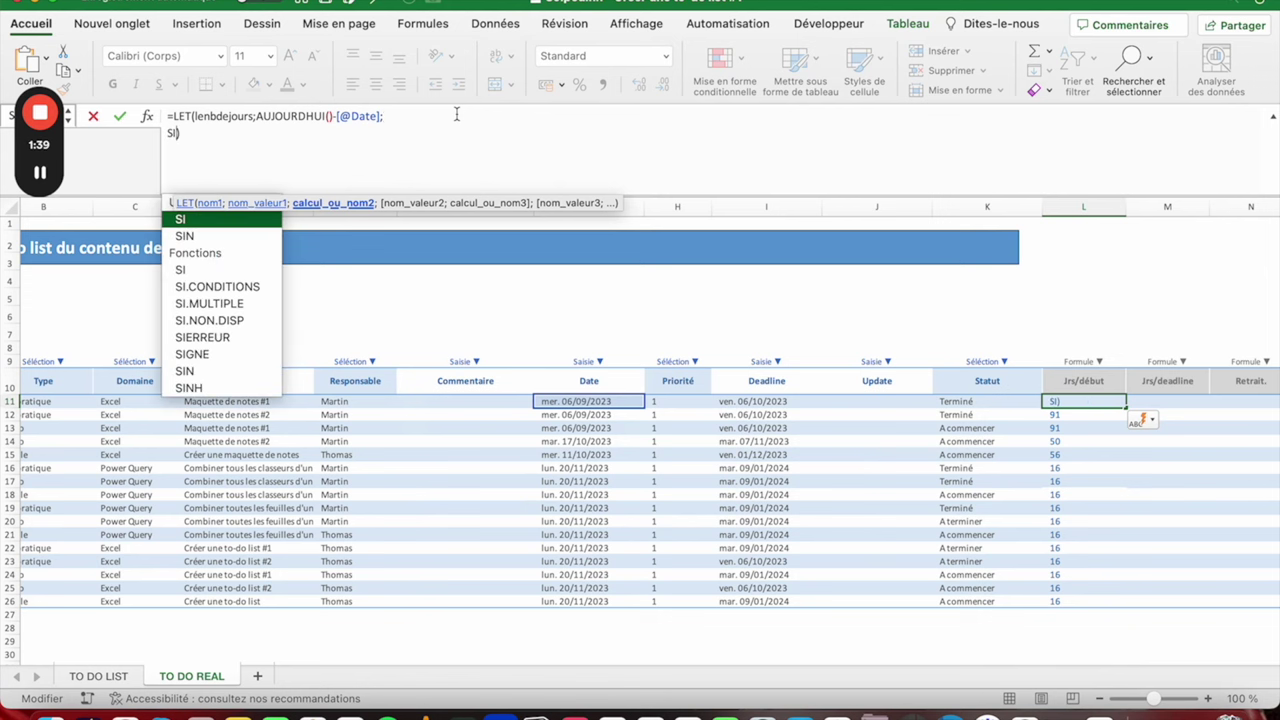
pyautogui.write('.MULTI')
# Step: Begin SI.MULTIPLE(VRAI; with the closing parenthesis on its own line
pyautogui.press('Tab')
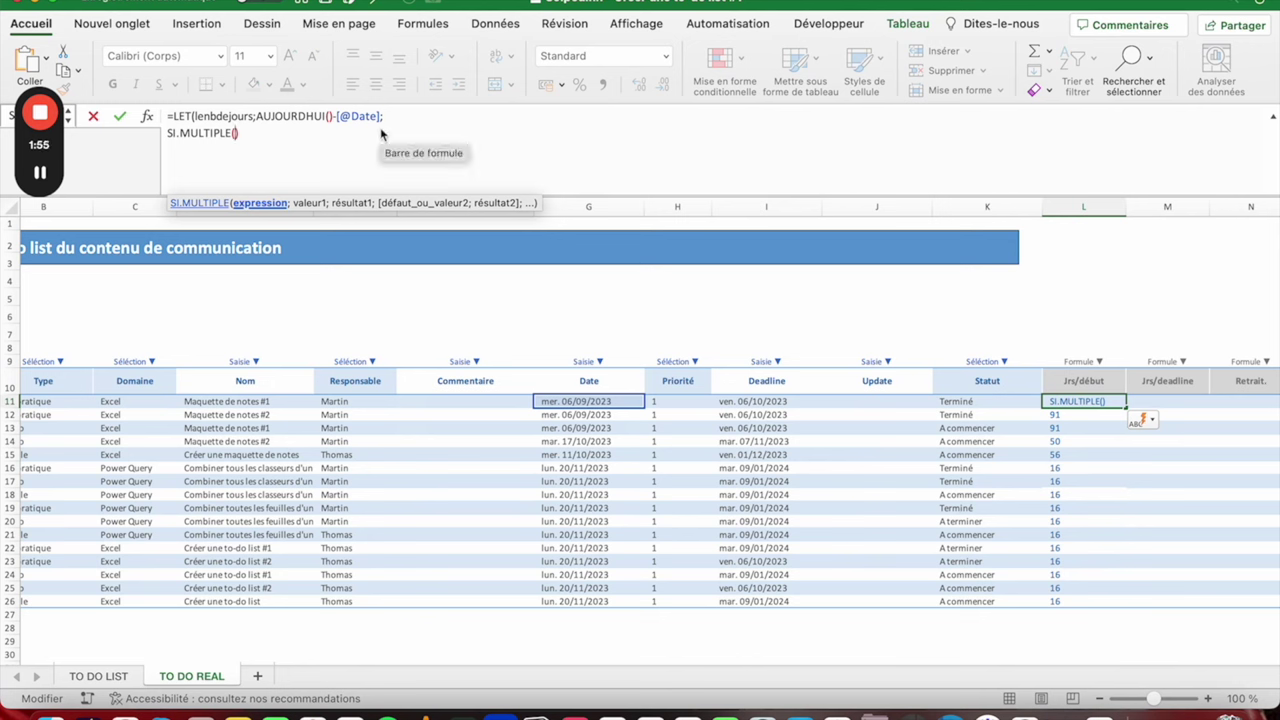
pyautogui.write('VRAI;')
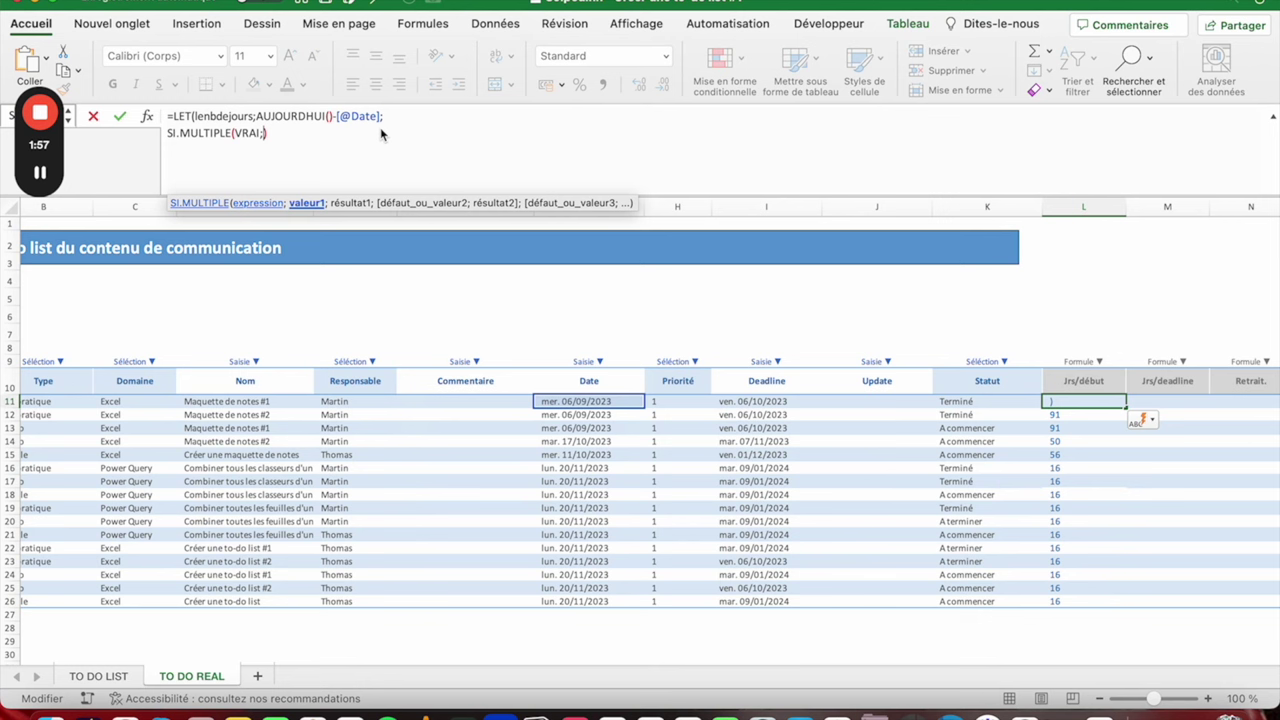
pyautogui.hotkey('alt', 'Return')
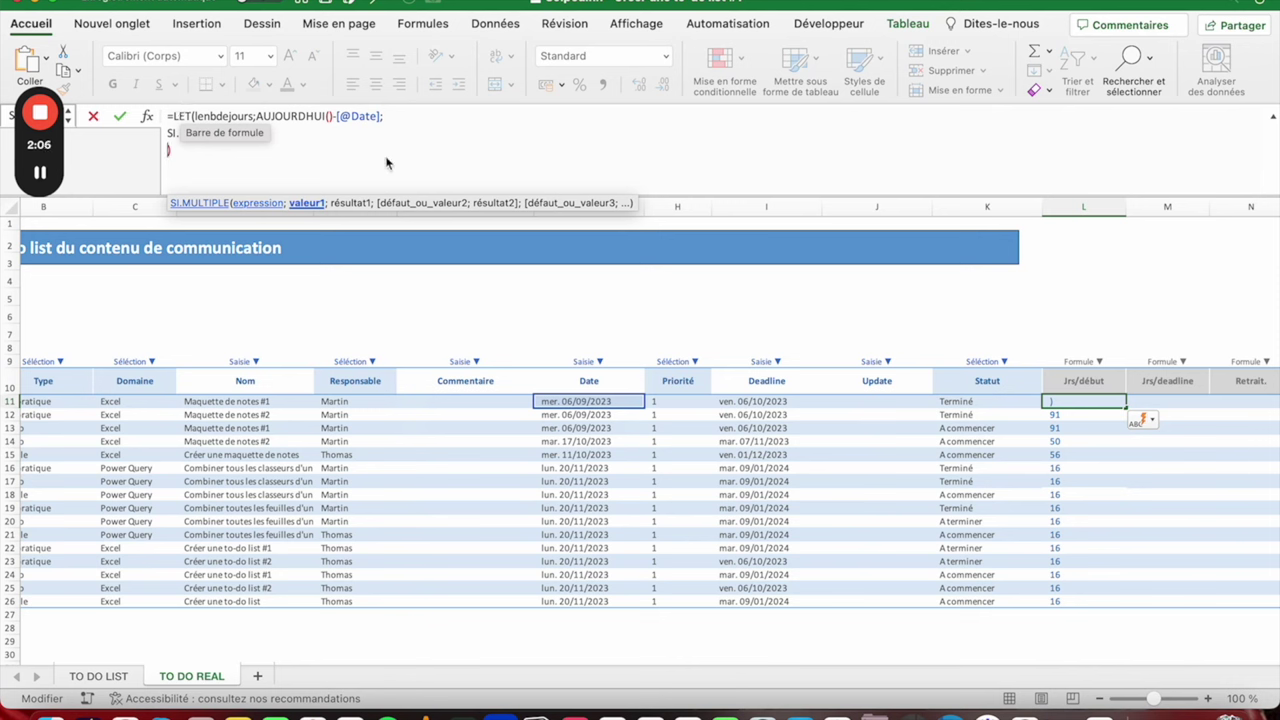
pyautogui.click(179, 120)
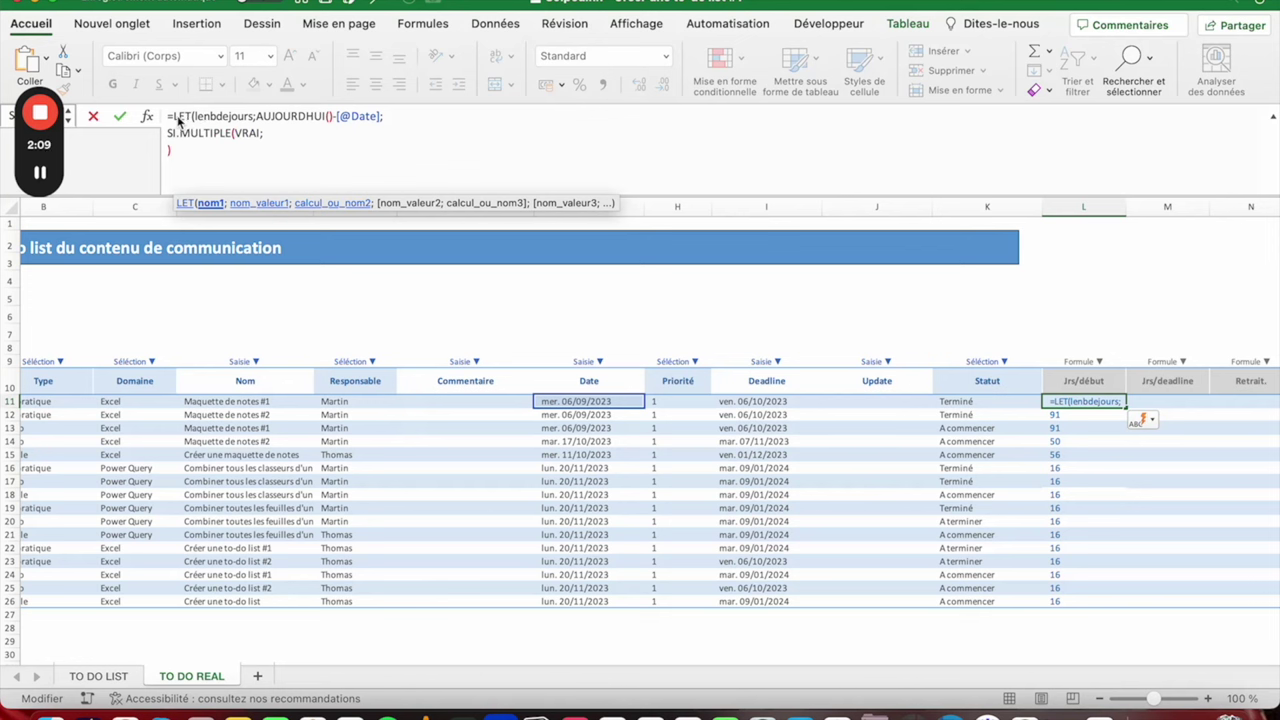
pyautogui.moveTo(176, 120); pyautogui.dragTo(370, 118)
pyautogui.click(305, 120)
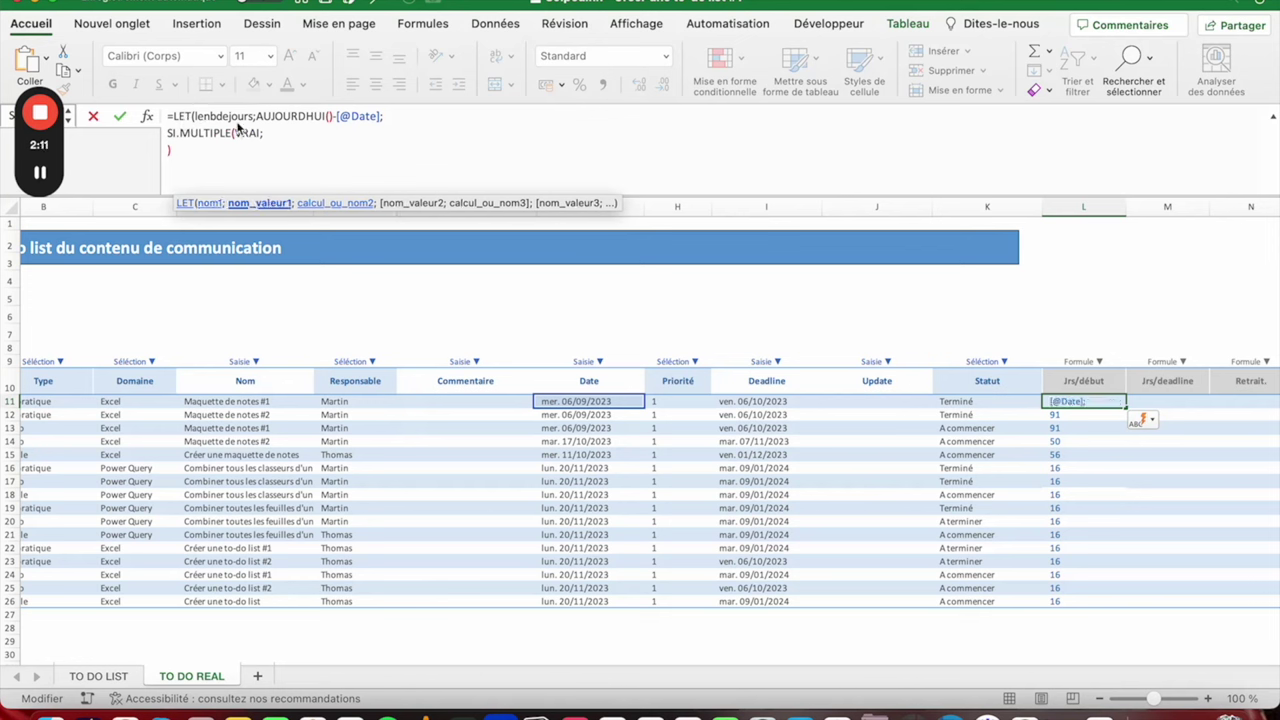
pyautogui.moveTo(166, 133)
pyautogui.mouseDown()
pyautogui.moveTo(255, 135)
pyautogui.moveTo(155, 151)
pyautogui.mouseUp()
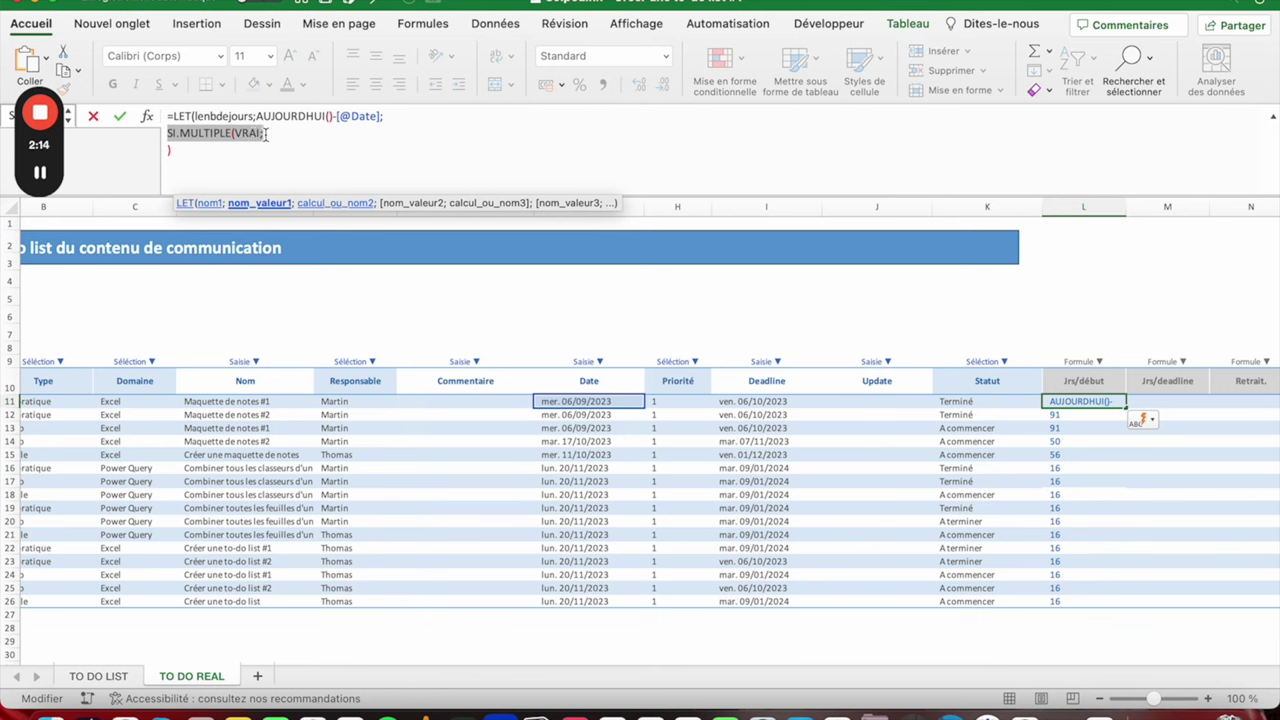
pyautogui.click(165, 148)
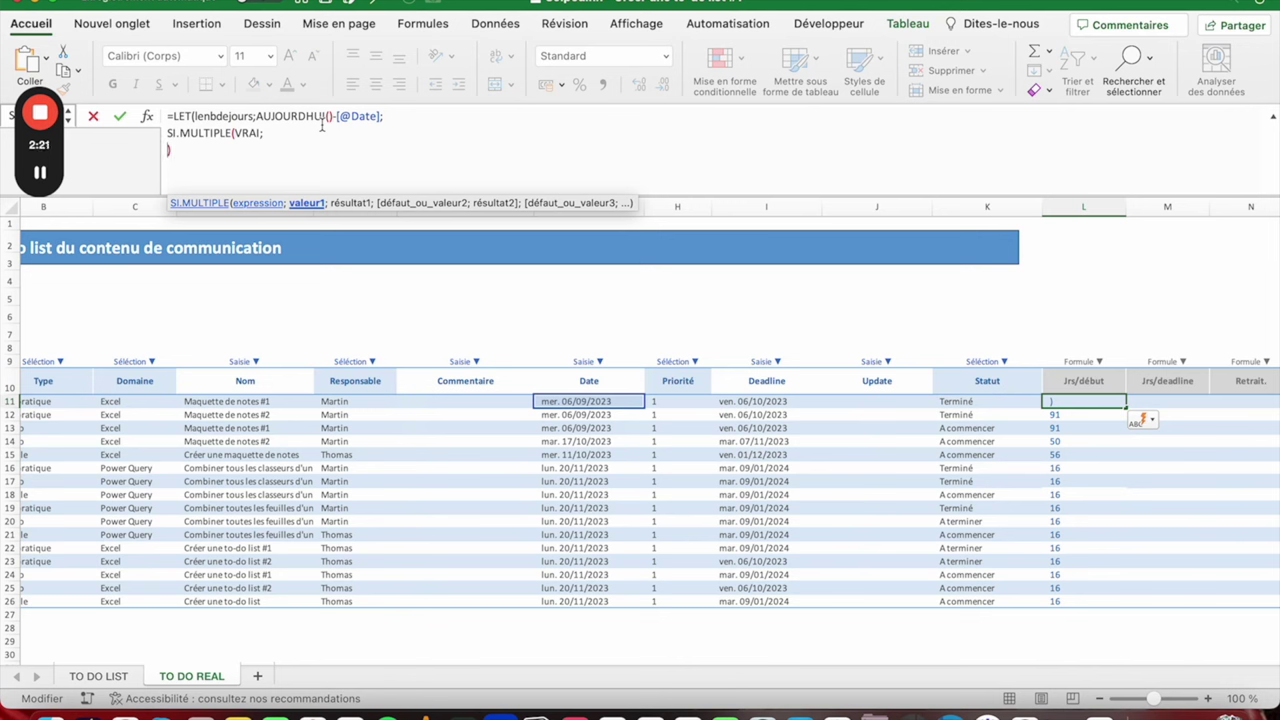
pyautogui.click(322, 127)
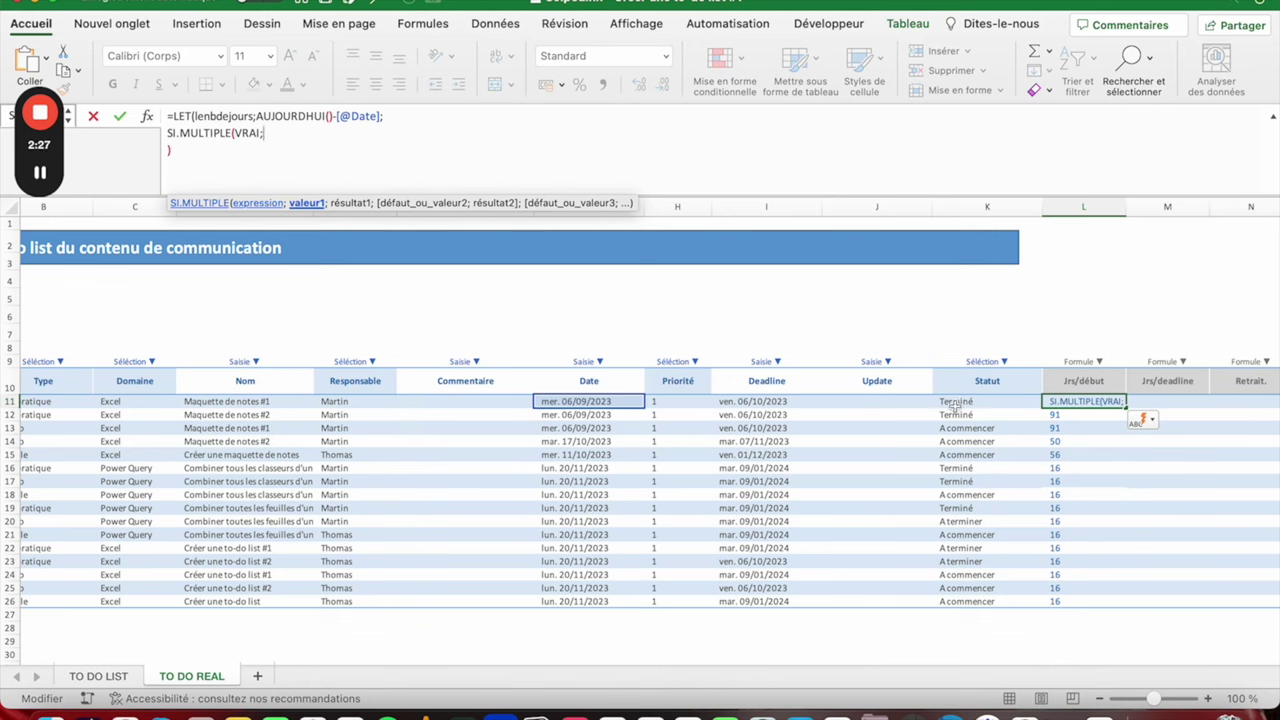
pyautogui.click(956, 402)
pyautogui.click(263, 133)
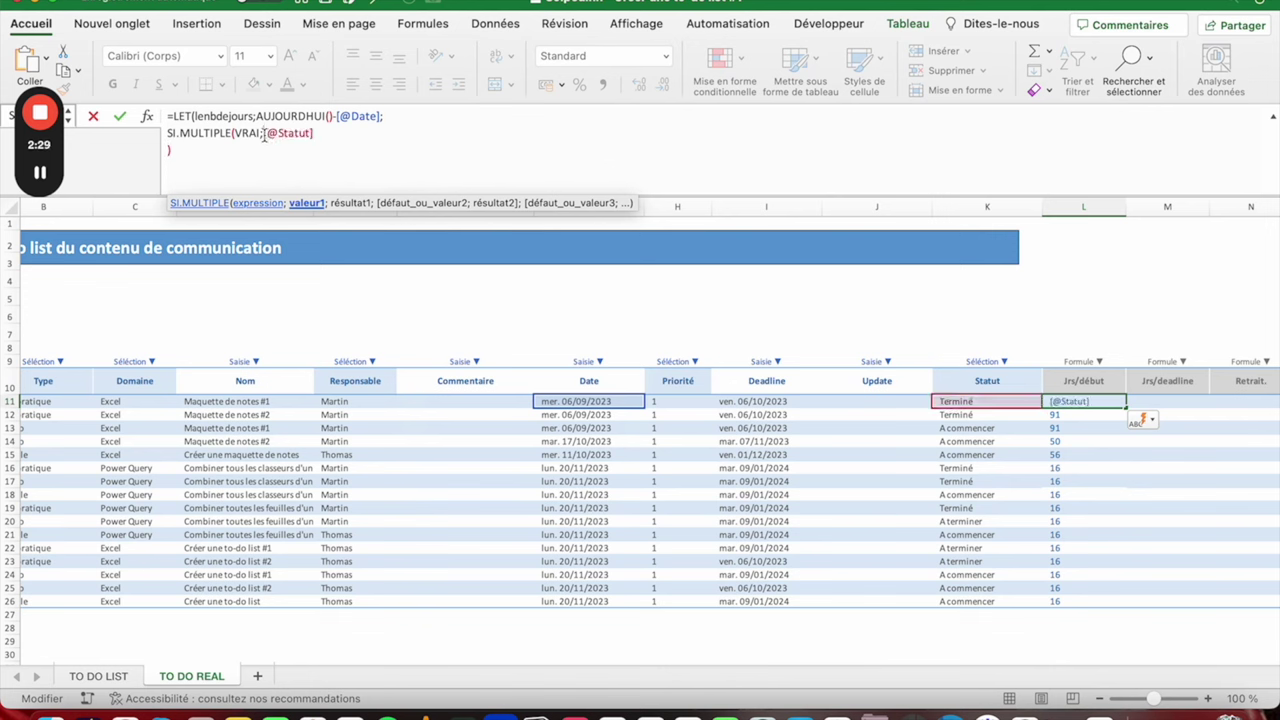
pyautogui.hotkey('alt', 'Return')
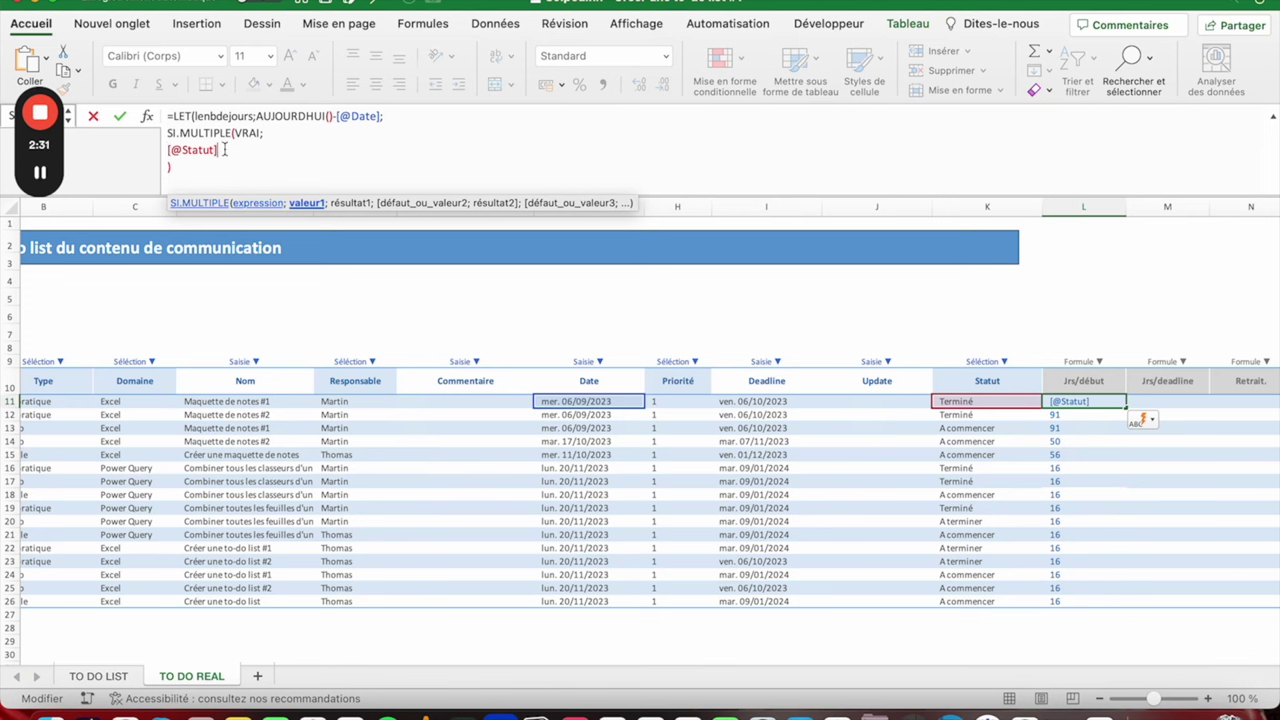
pyautogui.write('="Terminé";"T')
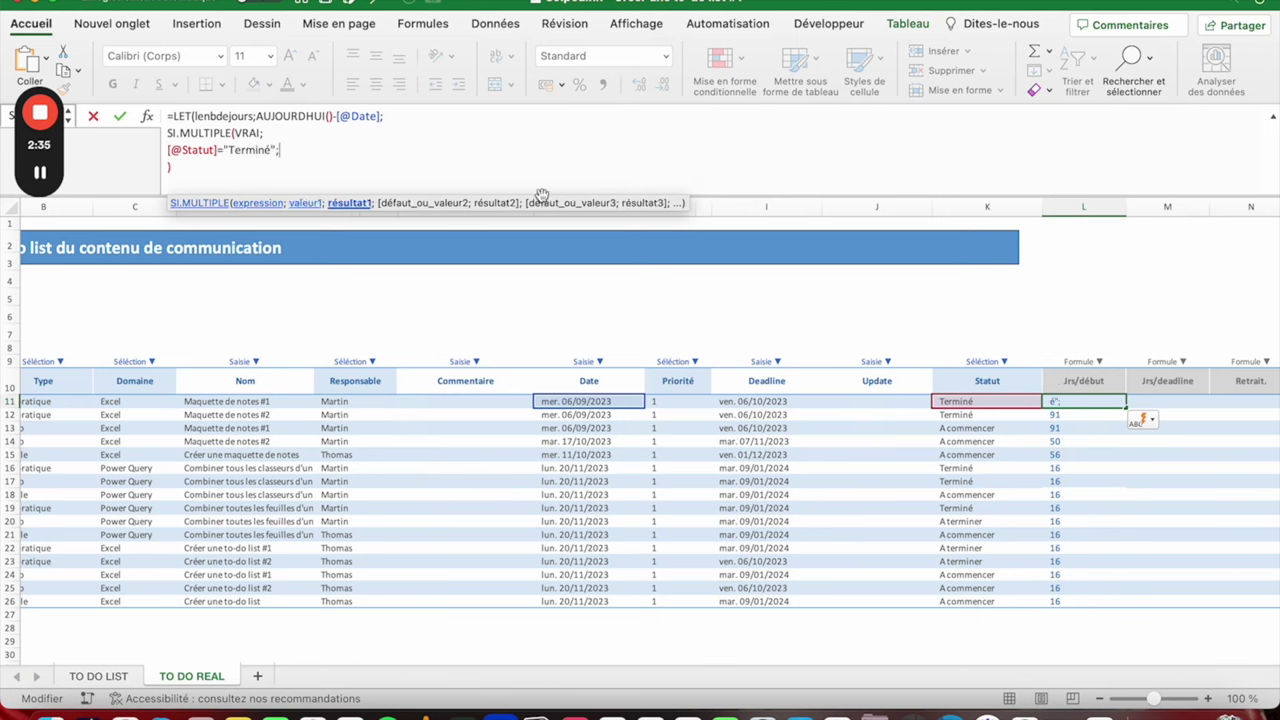
pyautogui.write('erminé')
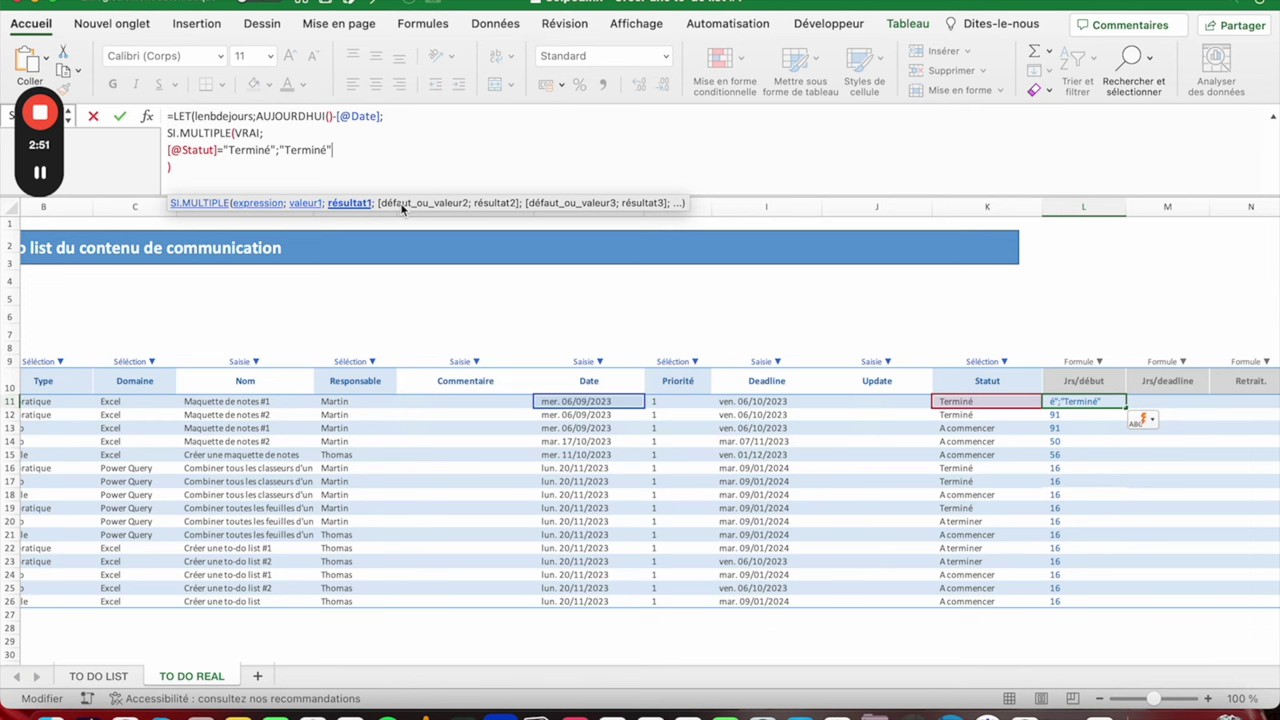
pyautogui.press('Down')
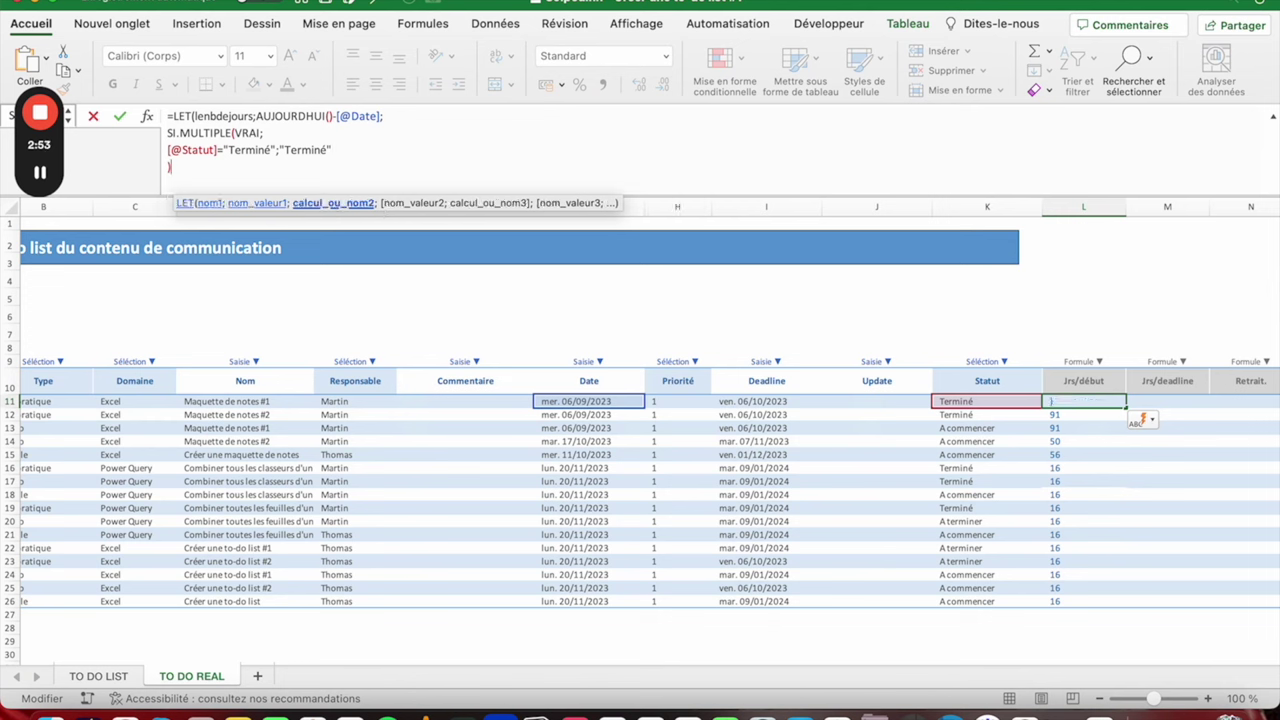
pyautogui.write(')')
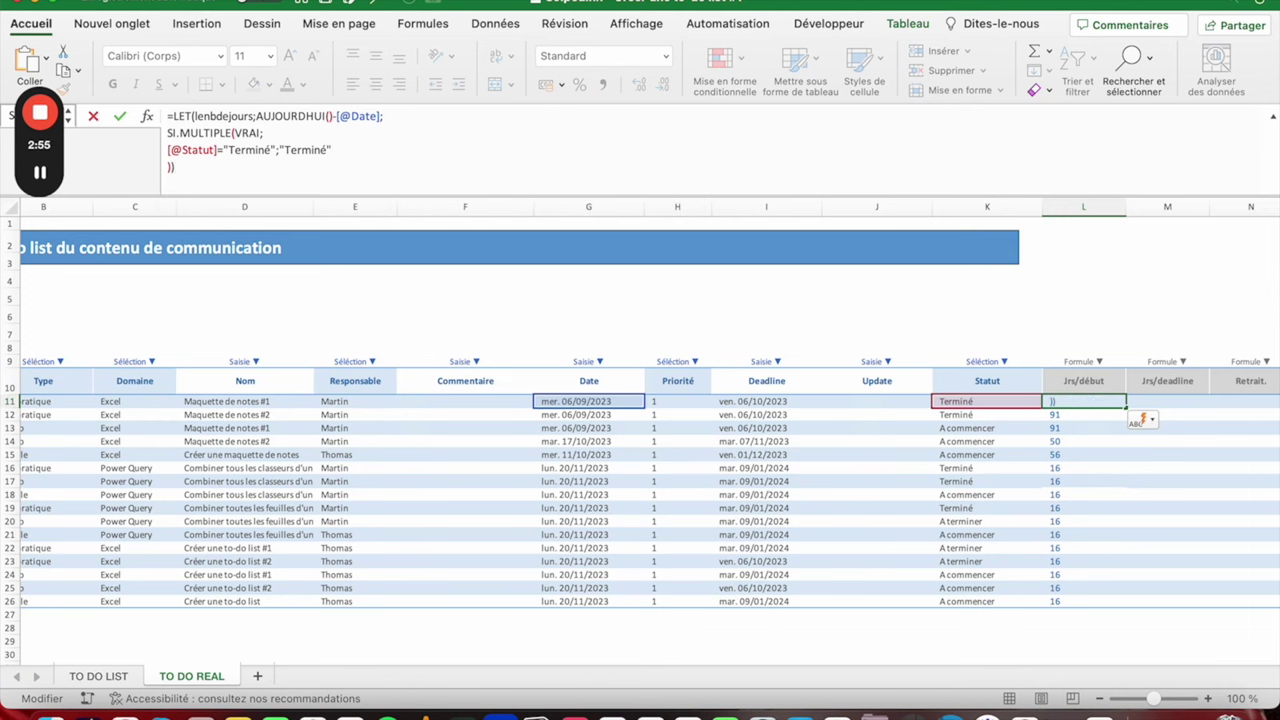
pyautogui.press('Return')
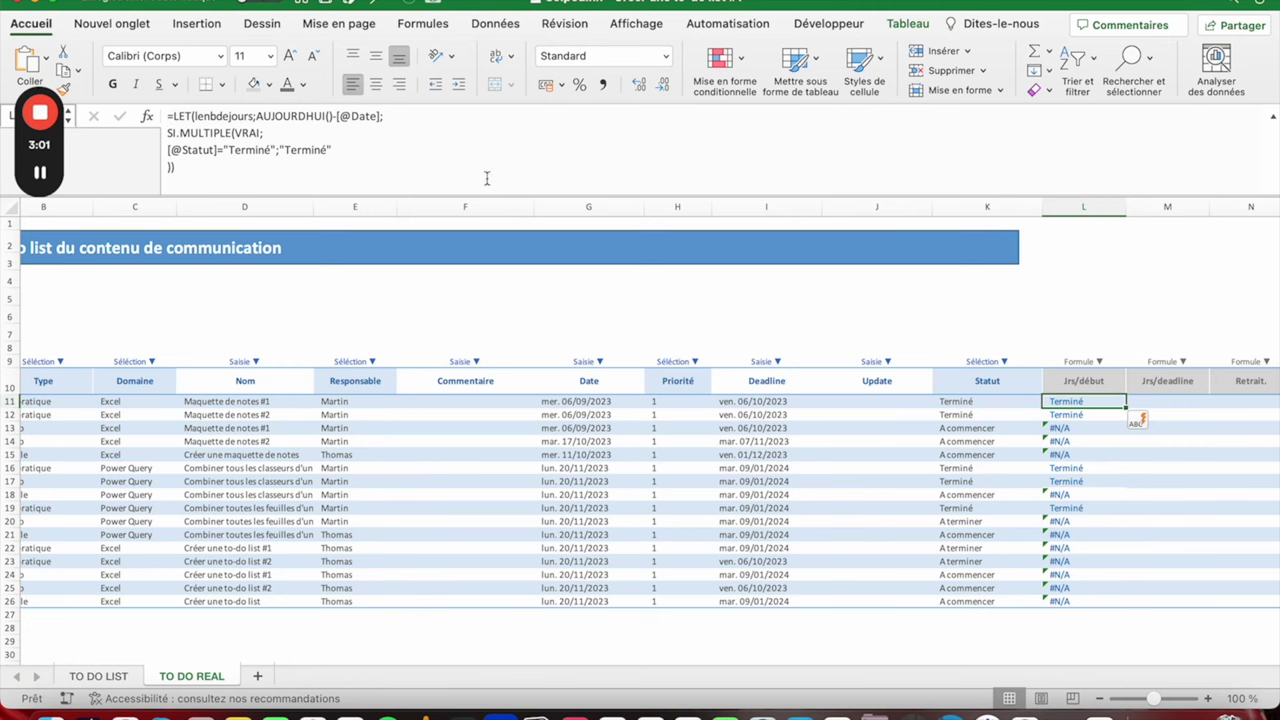
# Step: Correct the misspelled variable lenbdejour to lenbdejours in the Jrs/début formula
pyautogui.click(372, 153)
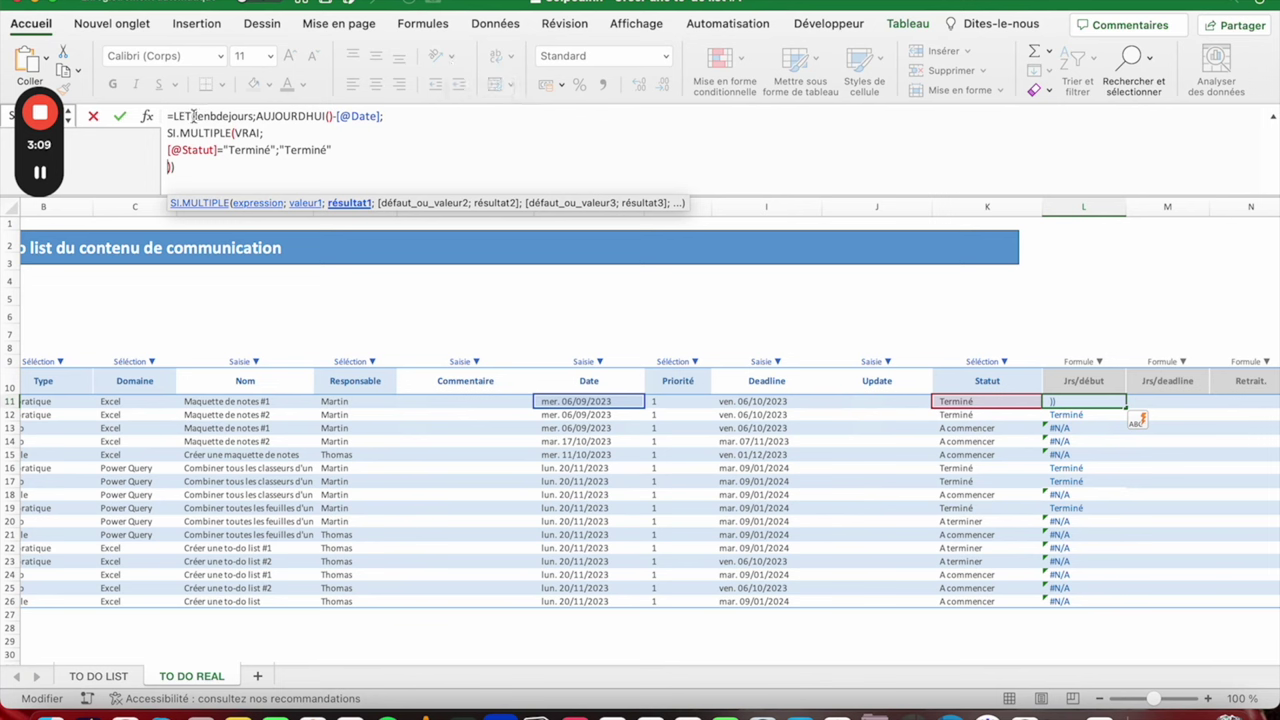
pyautogui.moveTo(195, 116); pyautogui.dragTo(249, 116)
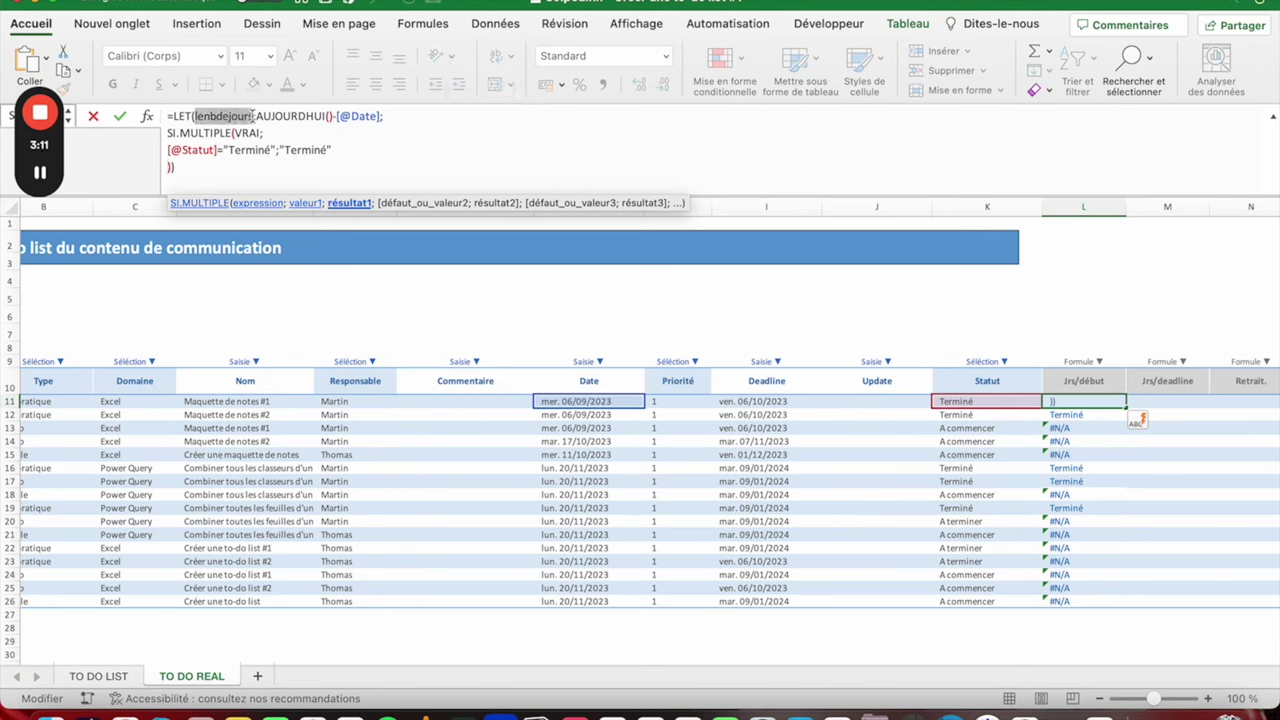
pyautogui.click(253, 116)
pyautogui.write('s')
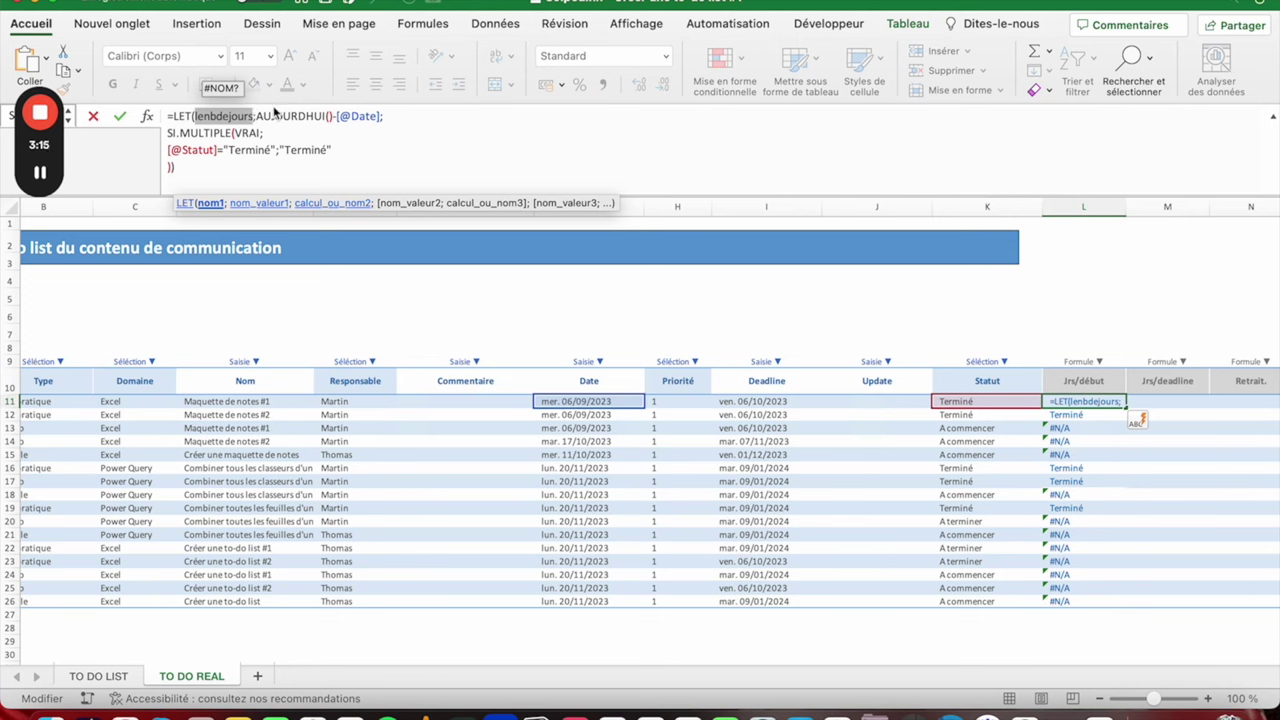
pyautogui.moveTo(256, 116); pyautogui.dragTo(386, 116)
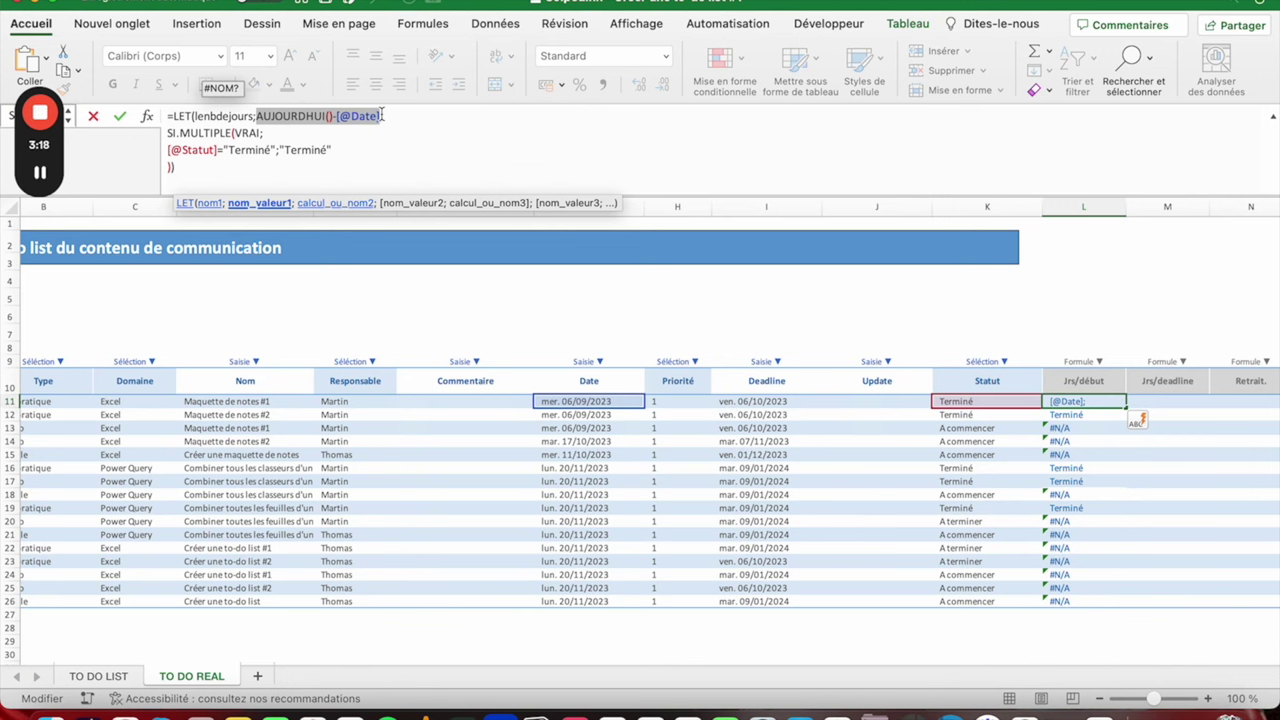
pyautogui.moveTo(193, 116); pyautogui.dragTo(366, 116)
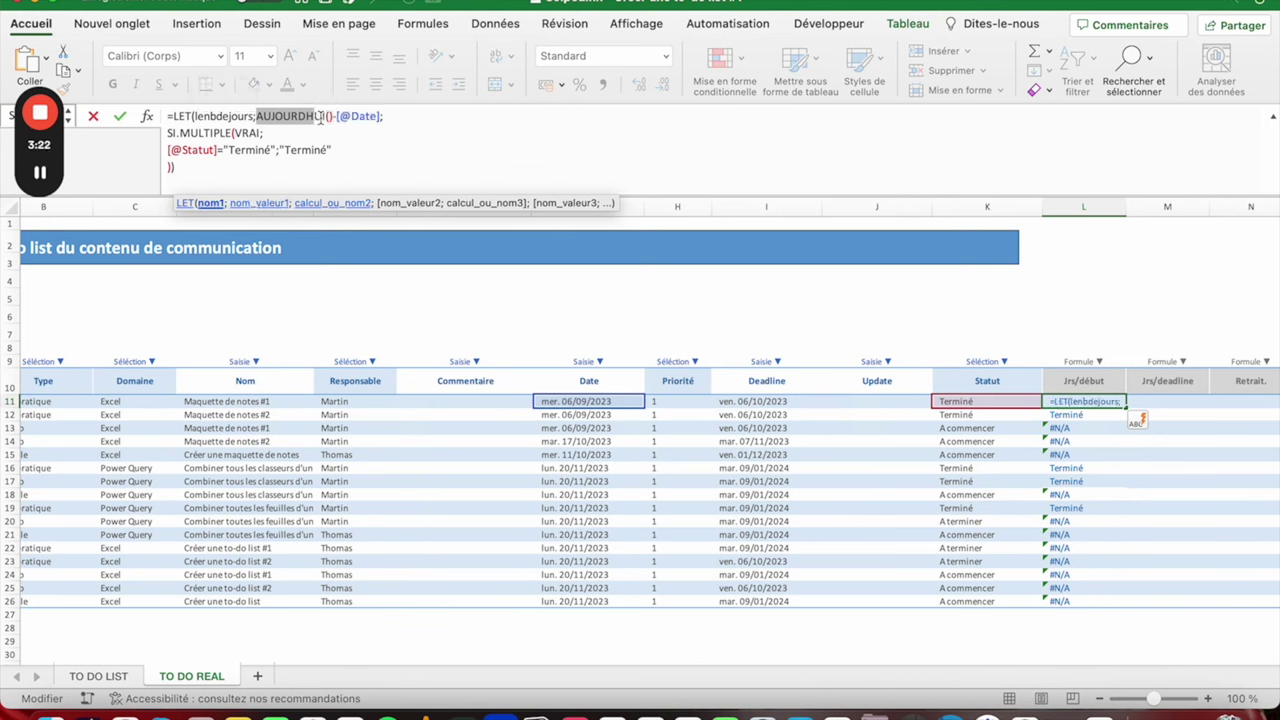
pyautogui.click(209, 116)
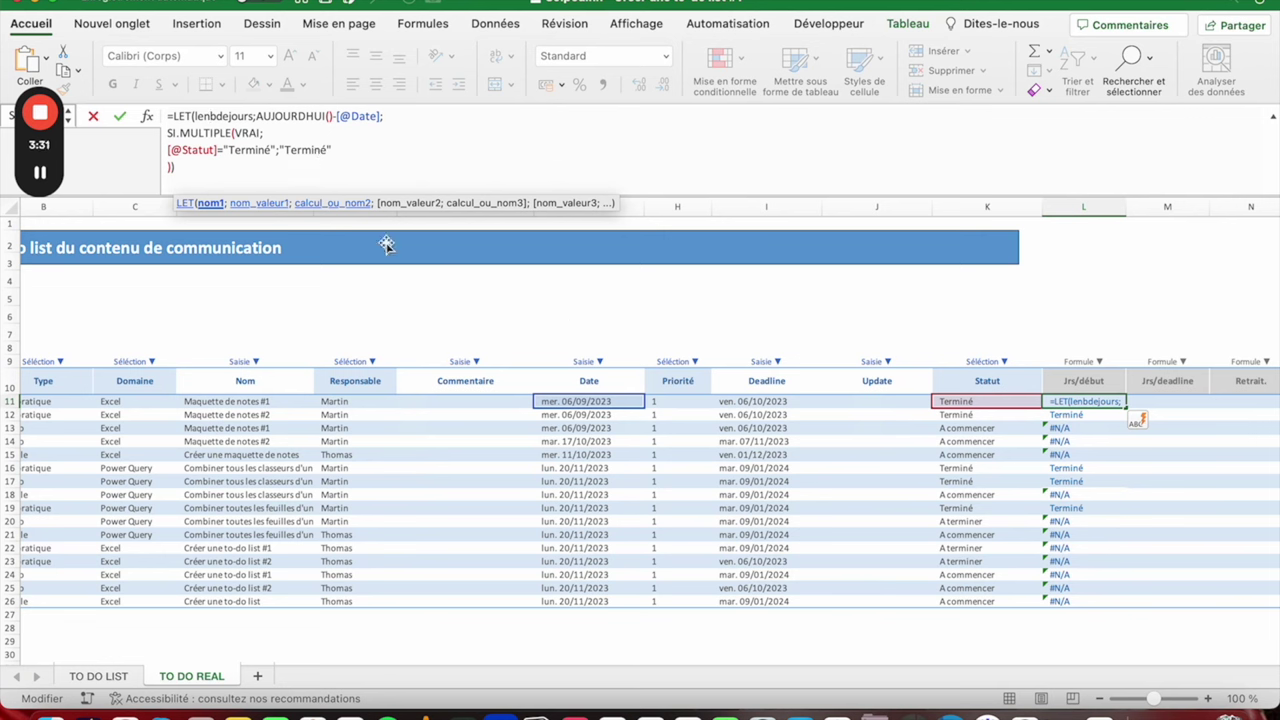
# Step: Add a lenbdejours<10 case returning "< 10 jrs" to the SI.MULTIPLE formula
pyautogui.click(169, 166)
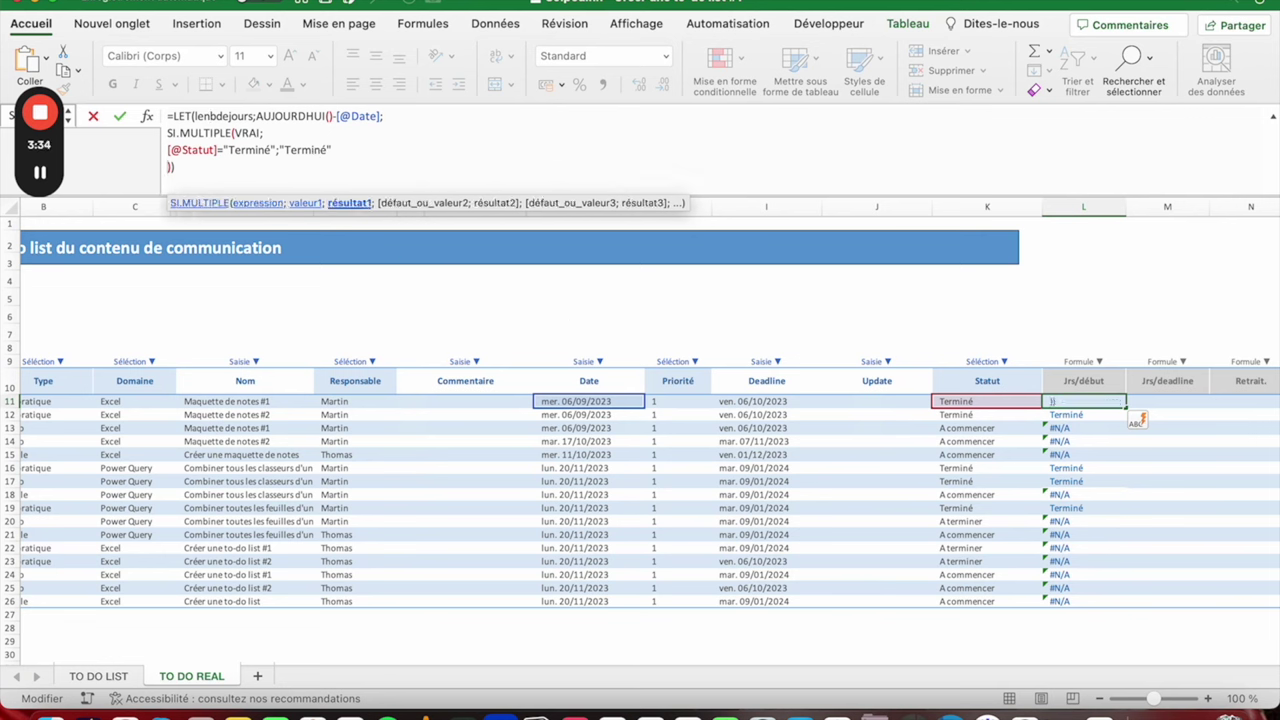
pyautogui.click(350, 150)
pyautogui.write(';')
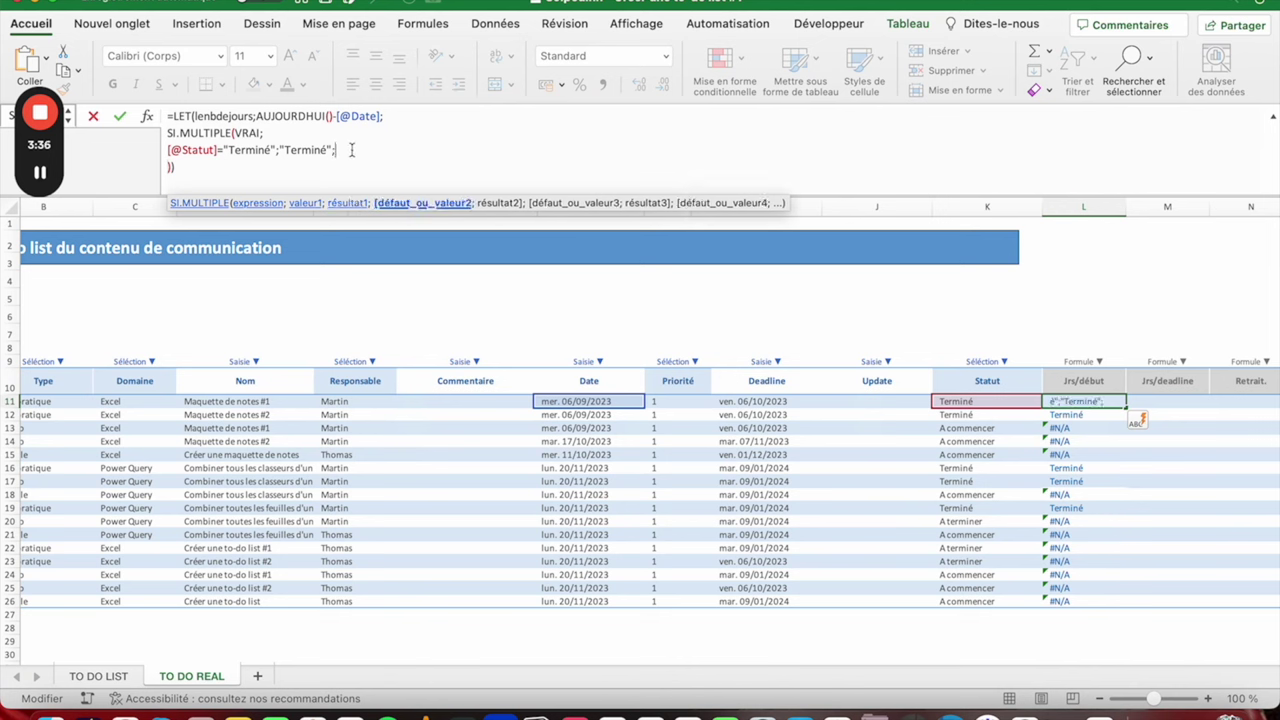
pyautogui.click(168, 167)
pyautogui.write('lenbdejours')
pyautogui.press('Escape')
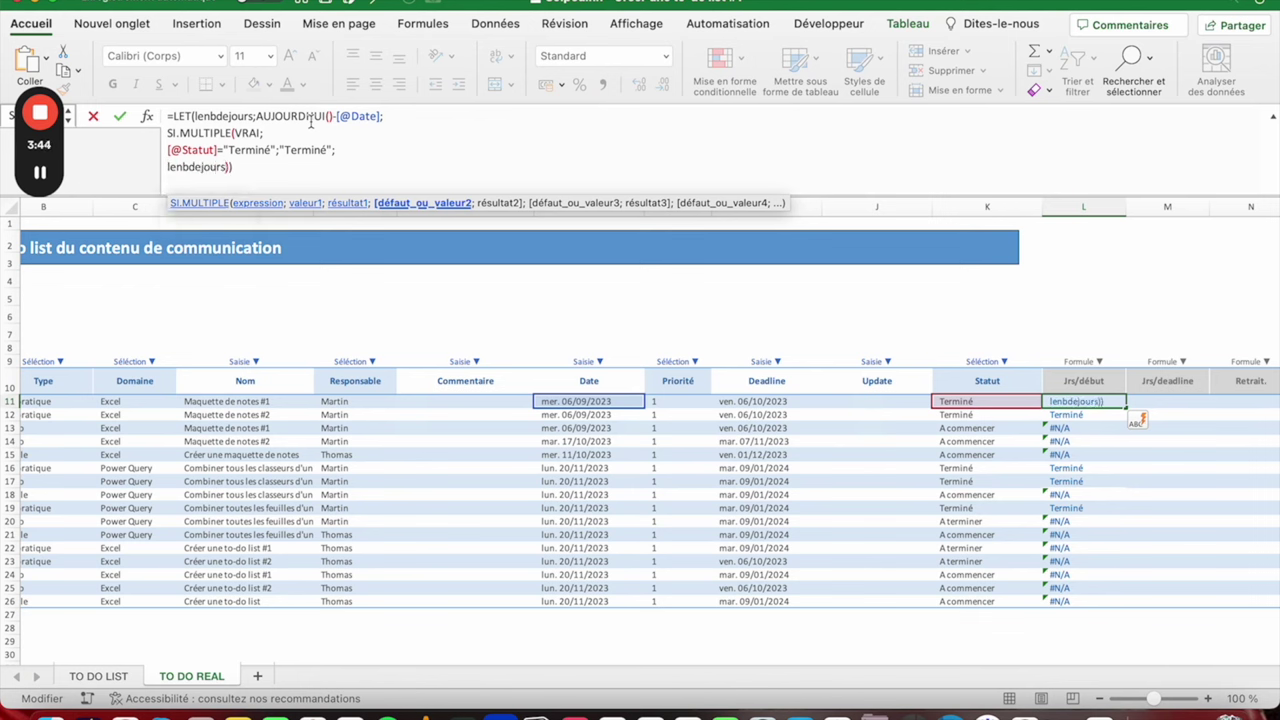
pyautogui.write('<10')
pyautogui.write(';')
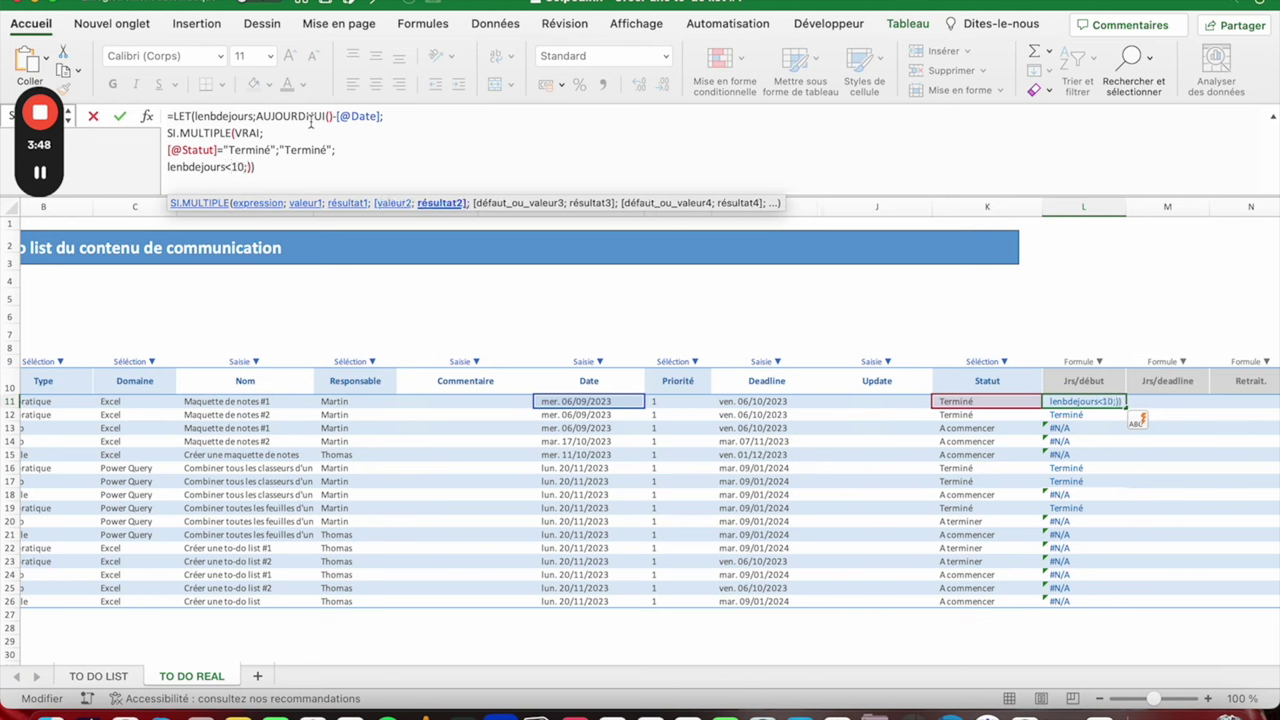
pyautogui.write('"')
pyautogui.click(335, 116)
pyautogui.write('-')
pyautogui.write('< 10 jr')
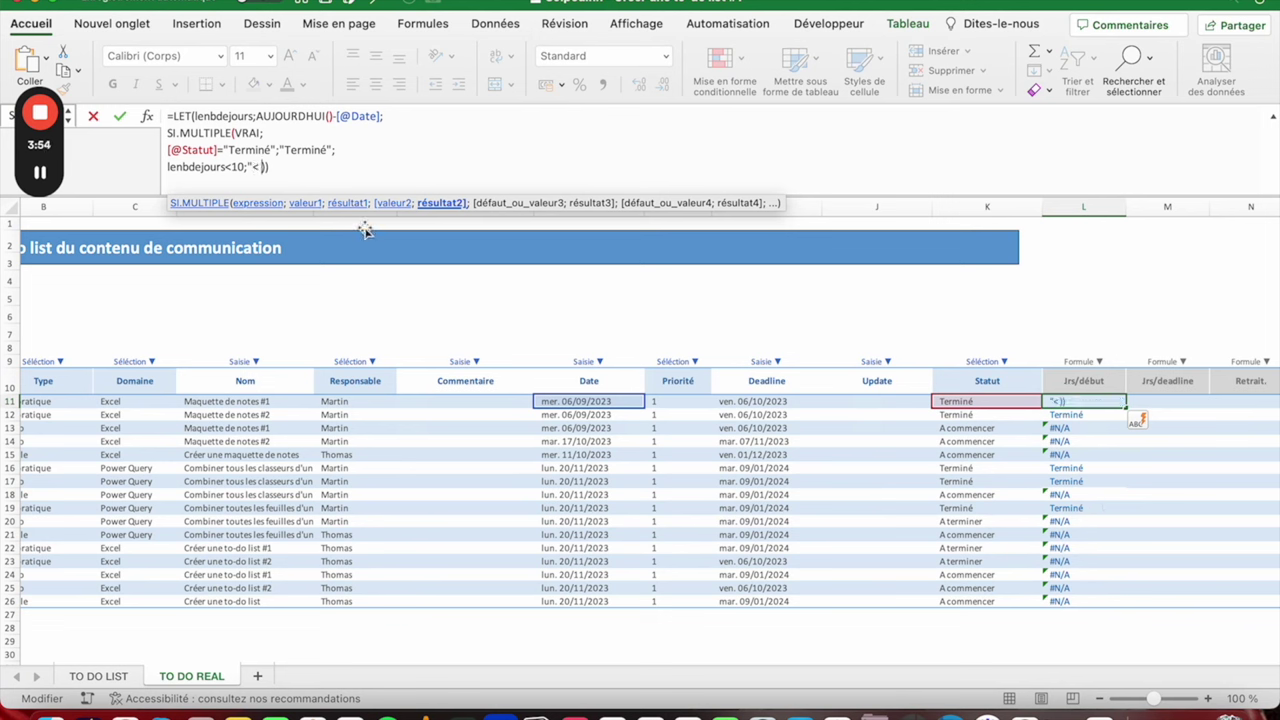
pyautogui.write('s"')
pyautogui.press('Return')
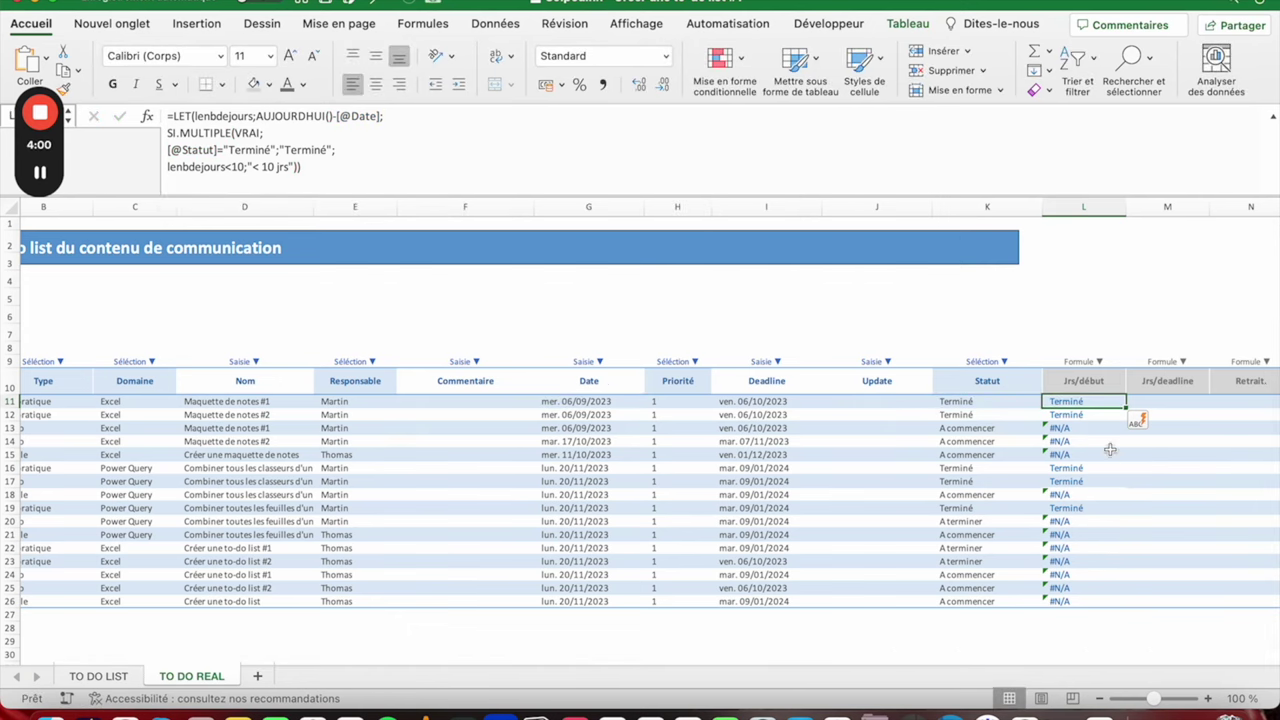
# Step: Add a lenbdejours<30 case returning "< 30 jrs" on its own line
pyautogui.click(293, 167)
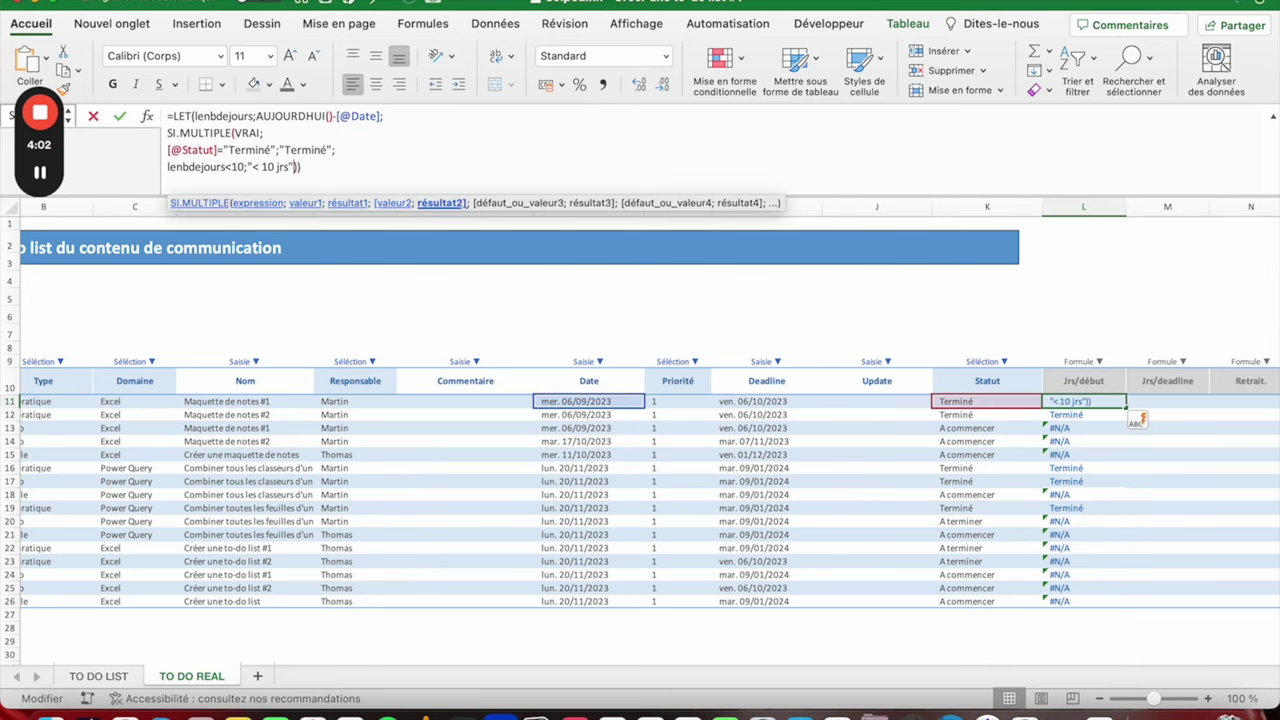
pyautogui.write(';')
pyautogui.hotkey('ctrl', 'alt', 'Return')
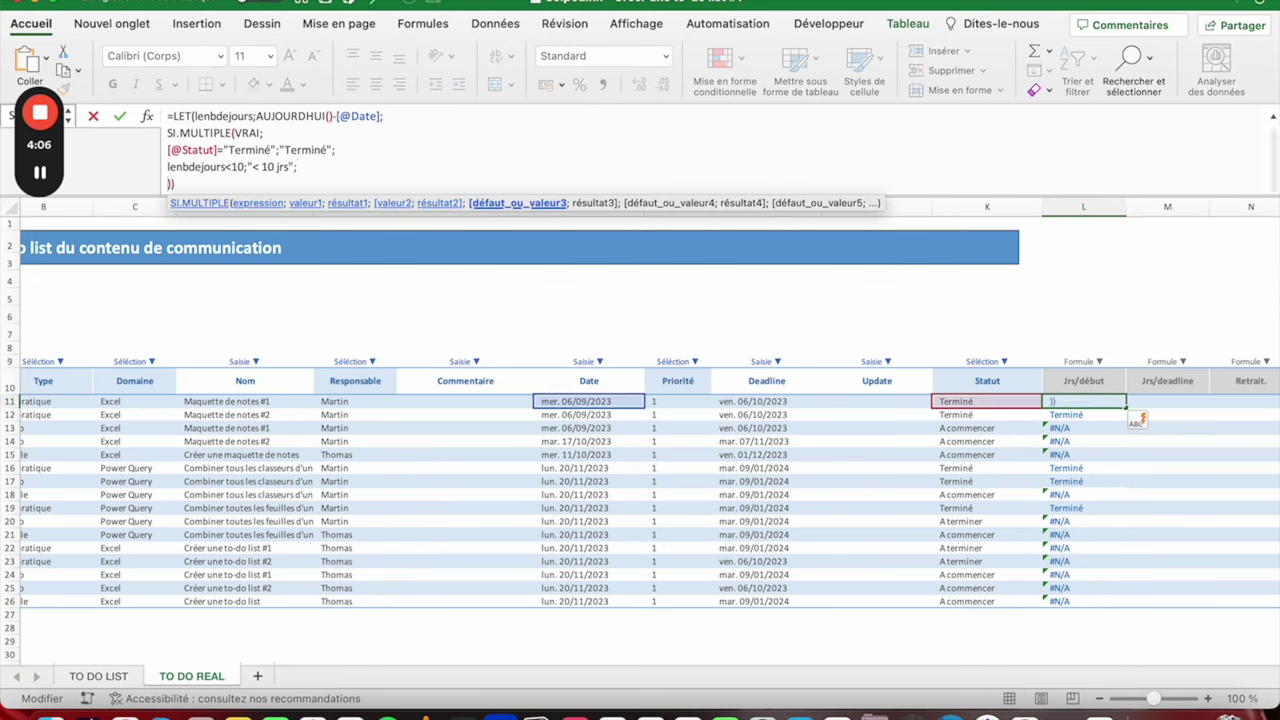
pyautogui.write('lenbdejours')
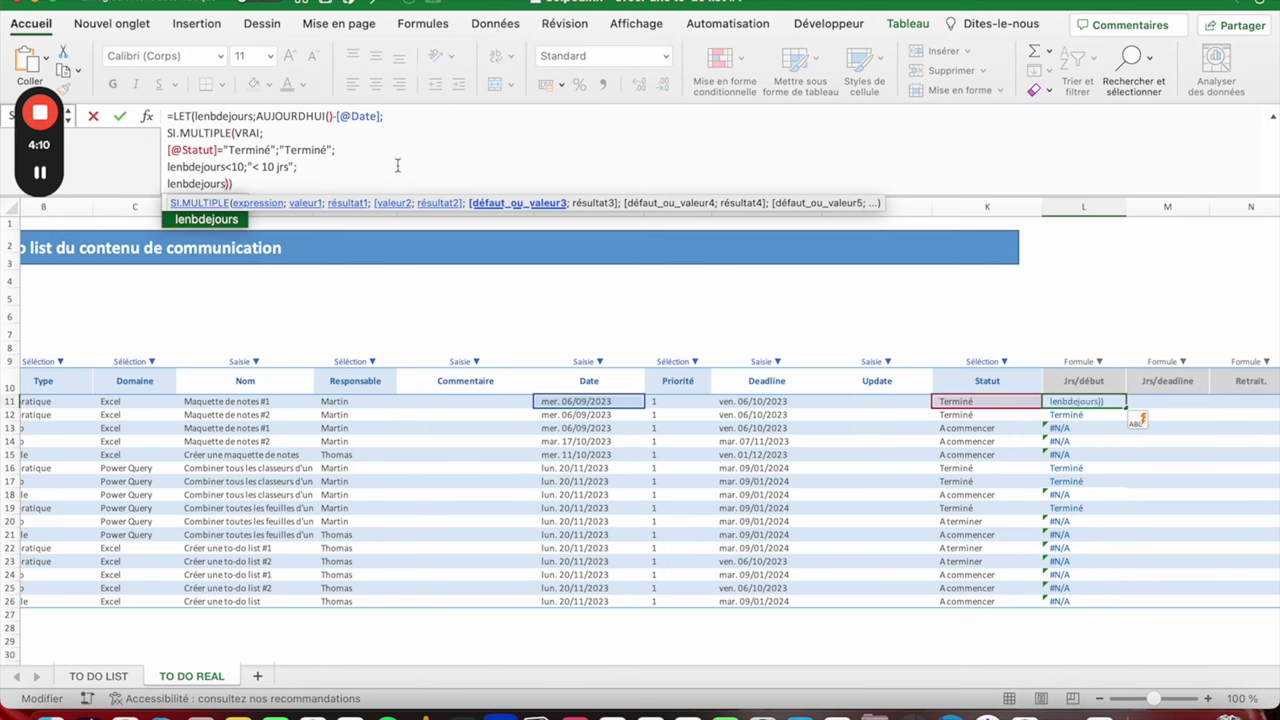
pyautogui.write('<30;')
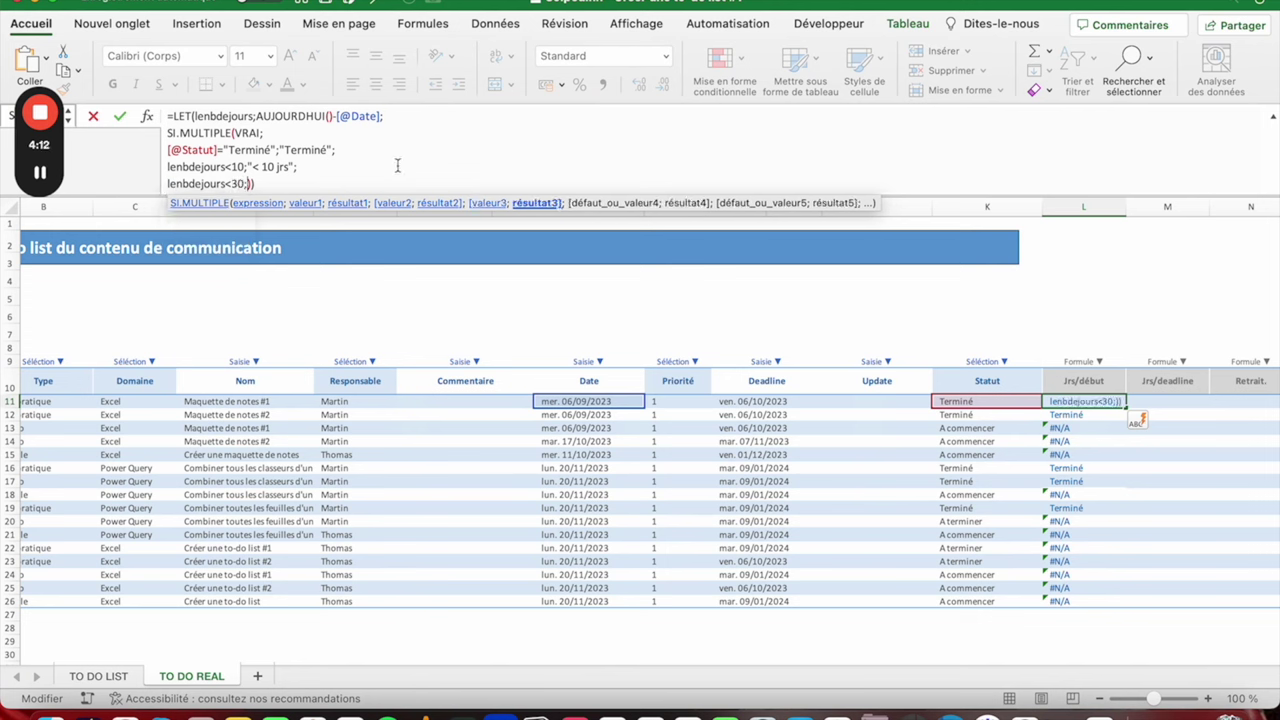
pyautogui.write('"< 30 jrs"')
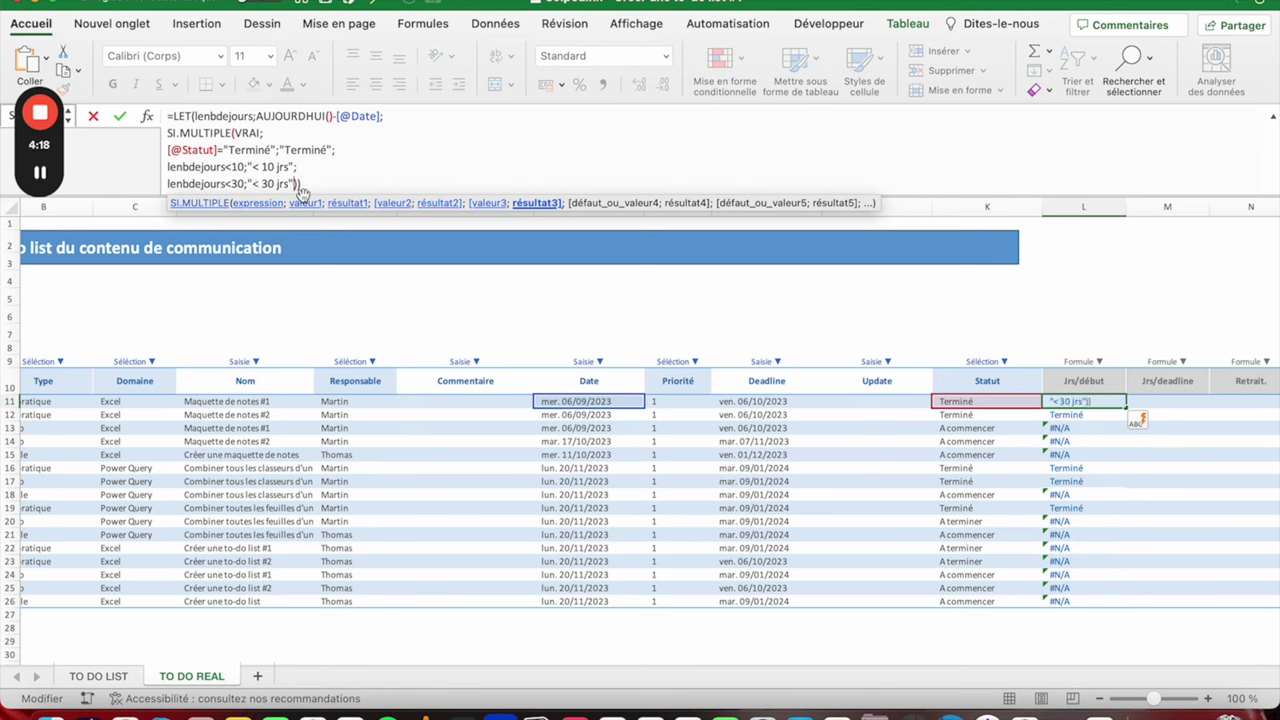
pyautogui.press('Return')
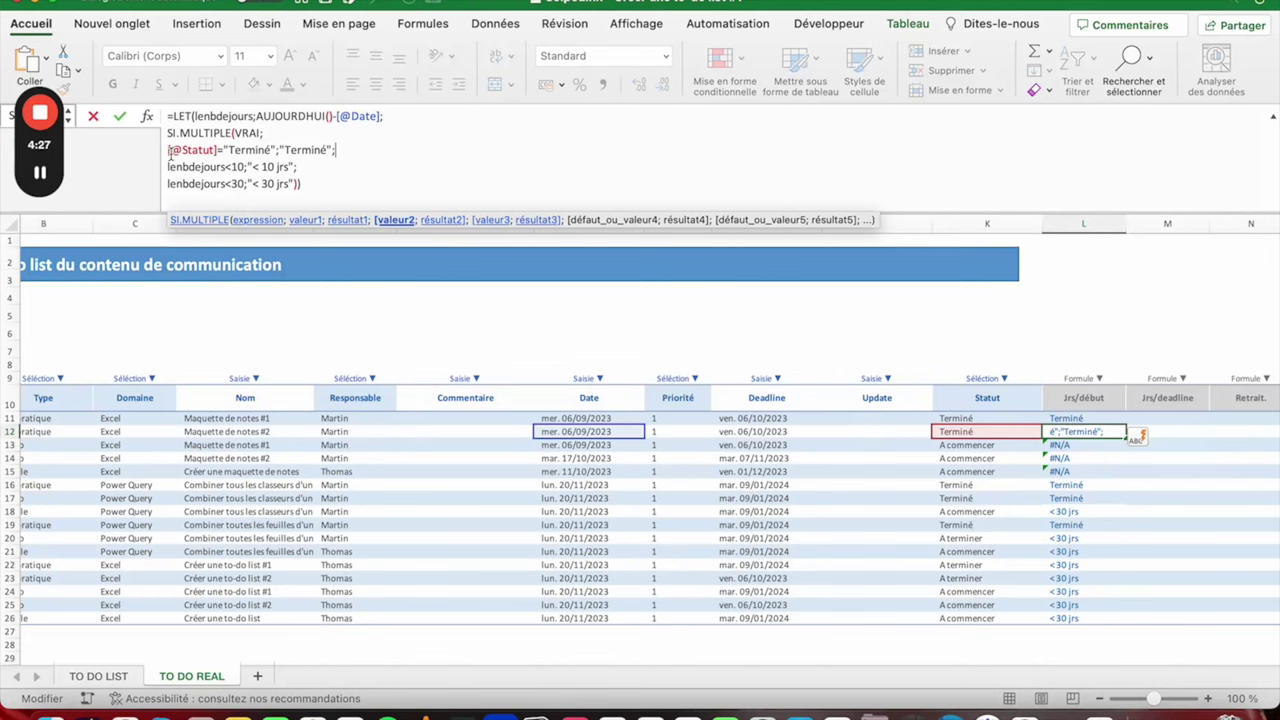
# Step: Append a final lenbdejours>=30 case returning "30 jrs +" to the L12 formula
pyautogui.moveTo(195, 114); pyautogui.dragTo(381, 118)
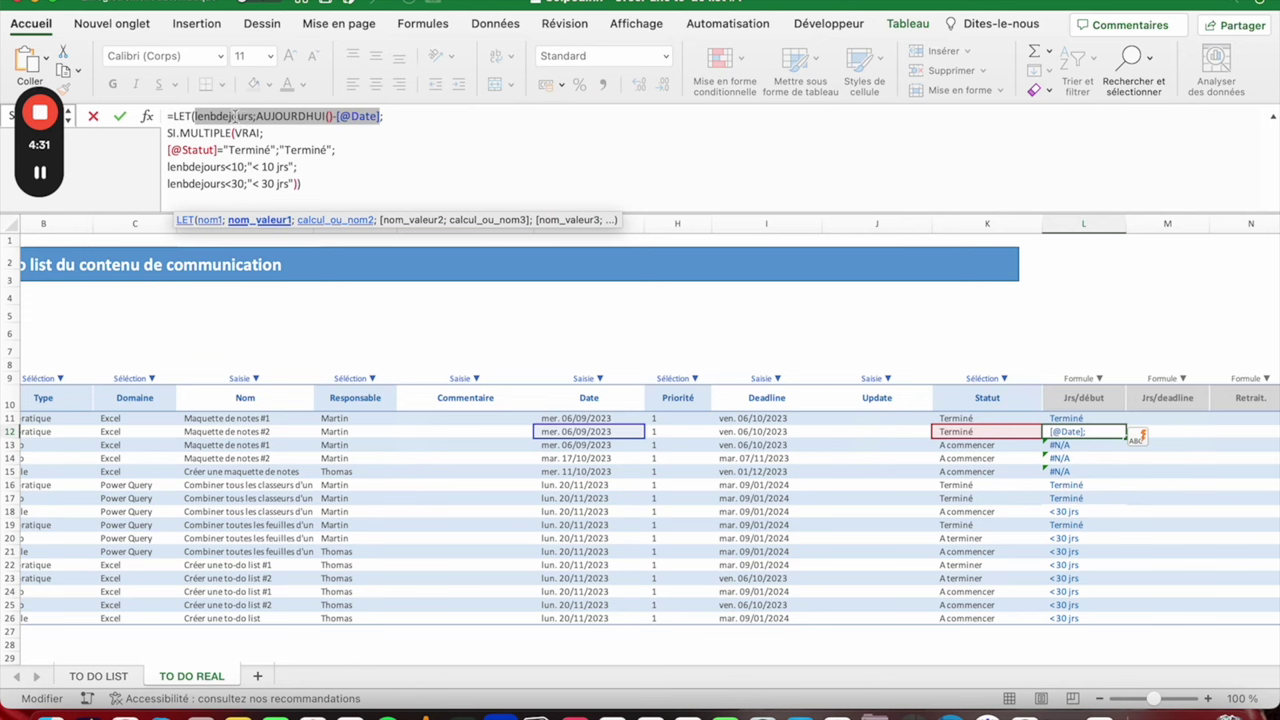
pyautogui.moveTo(165, 131); pyautogui.dragTo(262, 133)
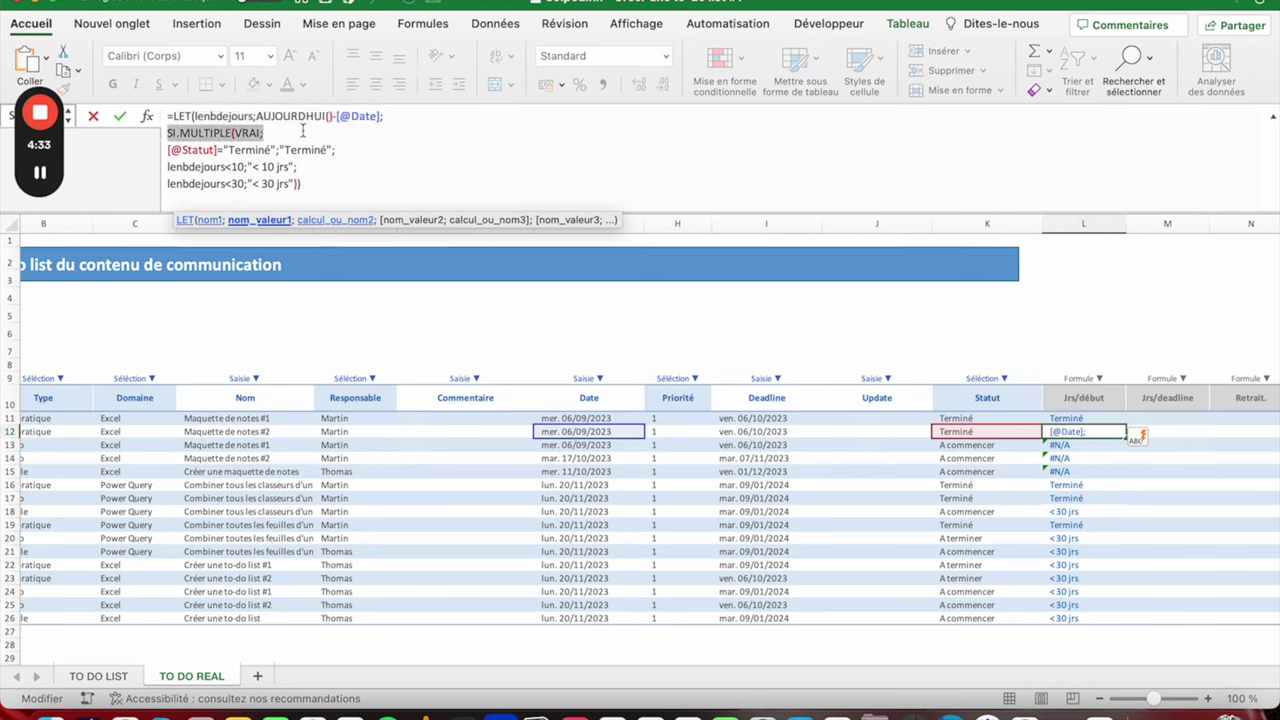
pyautogui.moveTo(167, 150); pyautogui.dragTo(336, 150)
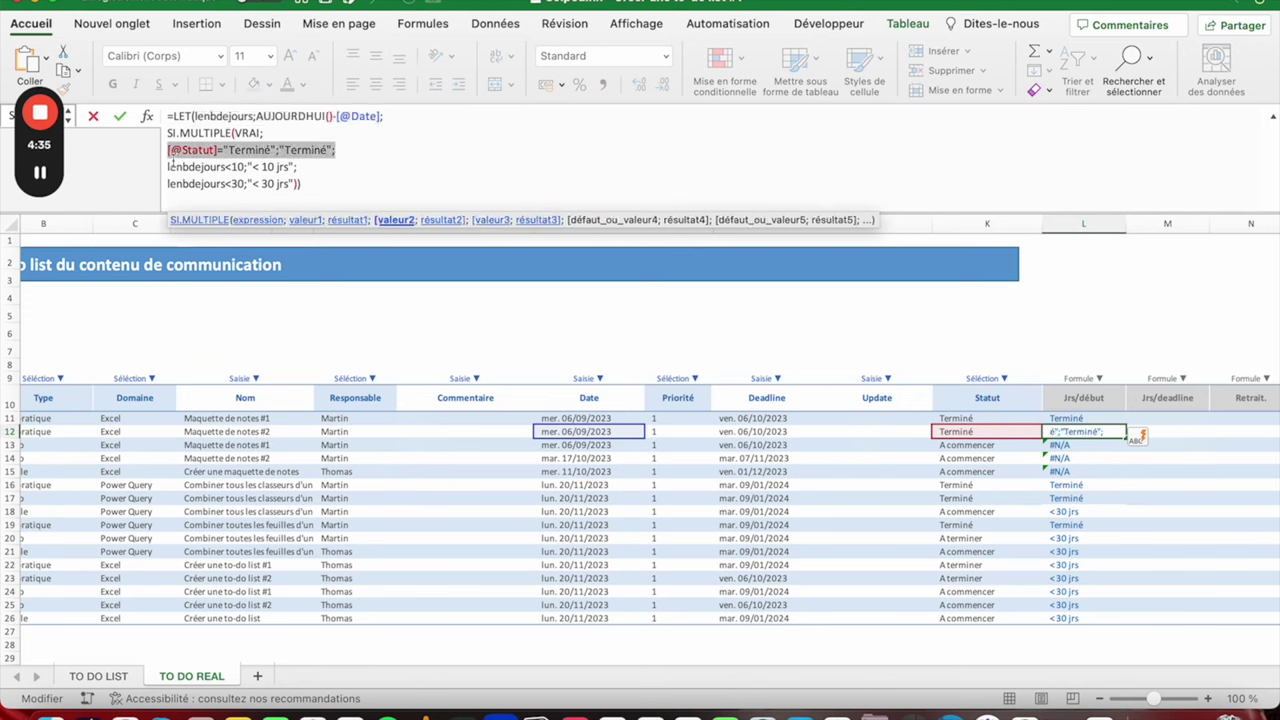
pyautogui.moveTo(168, 167); pyautogui.dragTo(318, 167)
pyautogui.moveTo(166, 183); pyautogui.dragTo(302, 183)
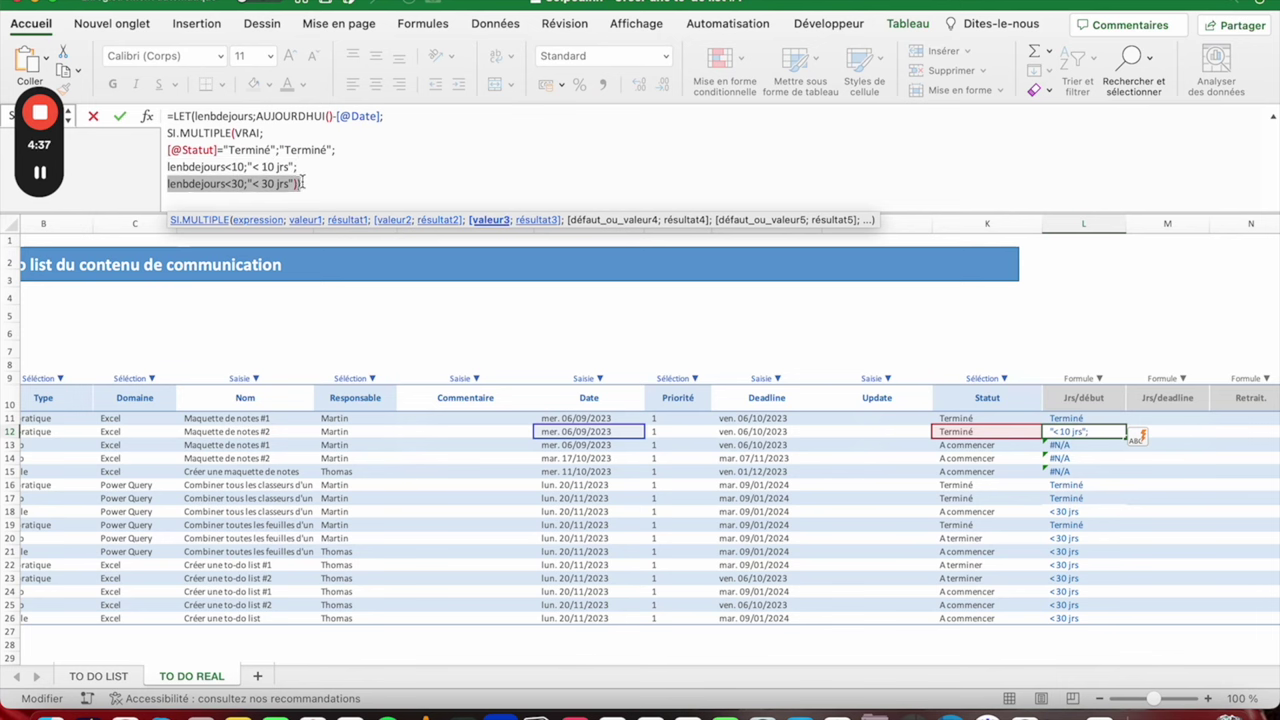
pyautogui.click(290, 183)
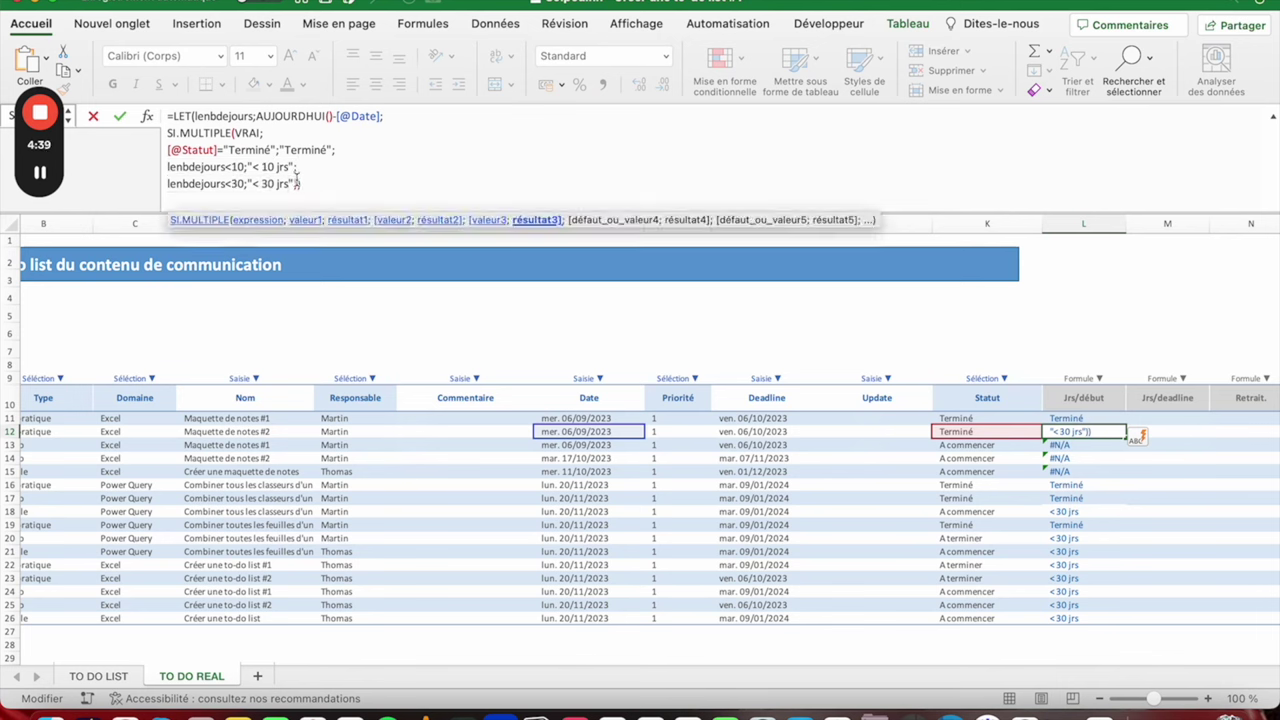
pyautogui.press('Right')
pyautogui.press('Right')
pyautogui.press('Left')
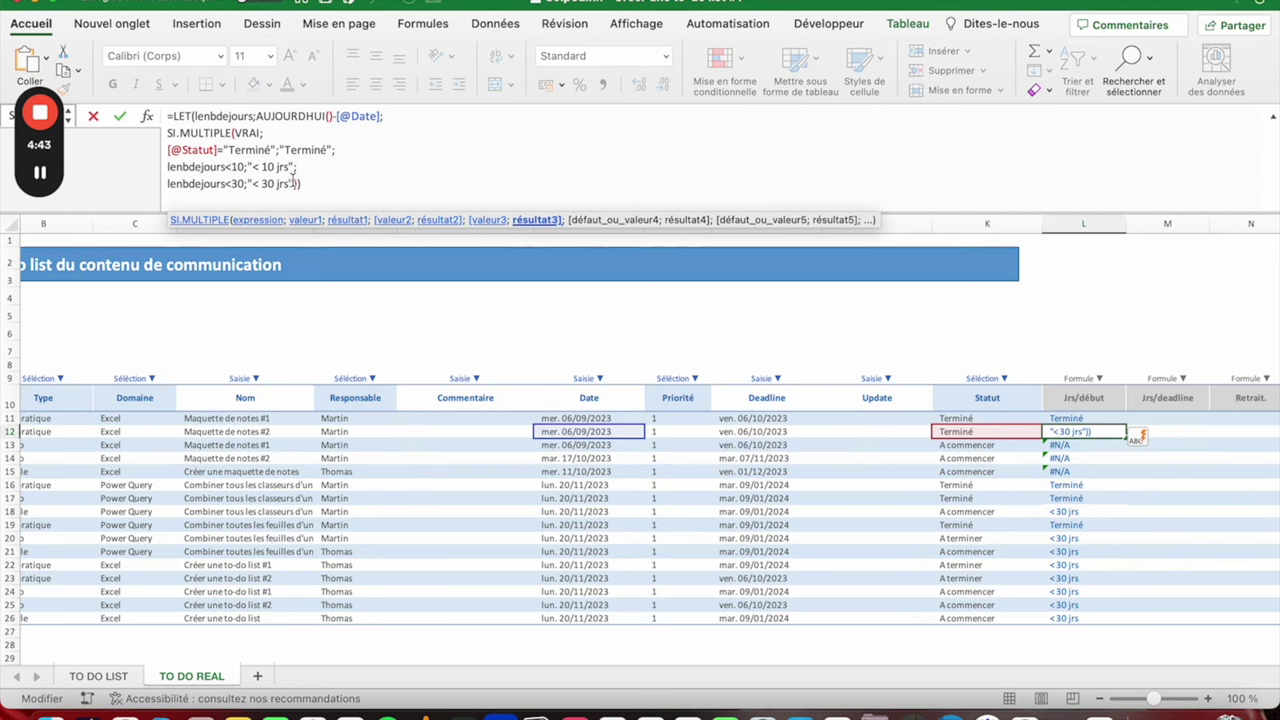
pyautogui.write(';')
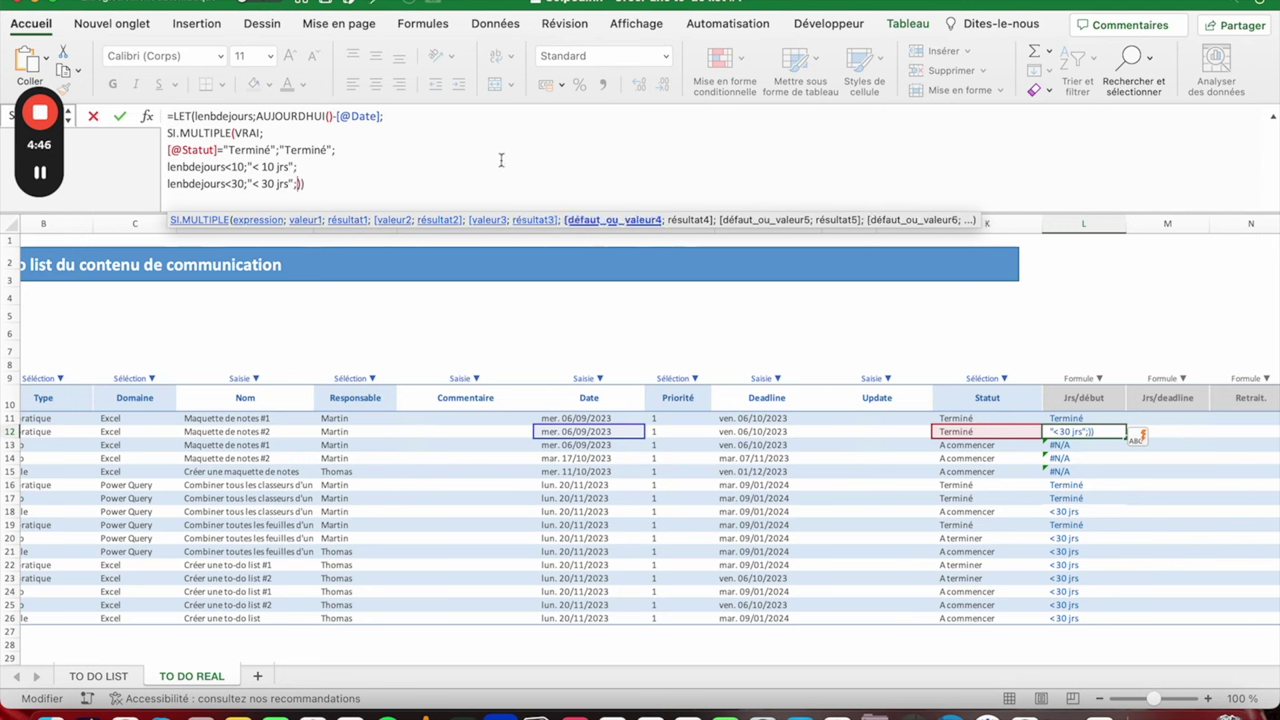
pyautogui.hotkey('ctrl', 'alt', 'Return')
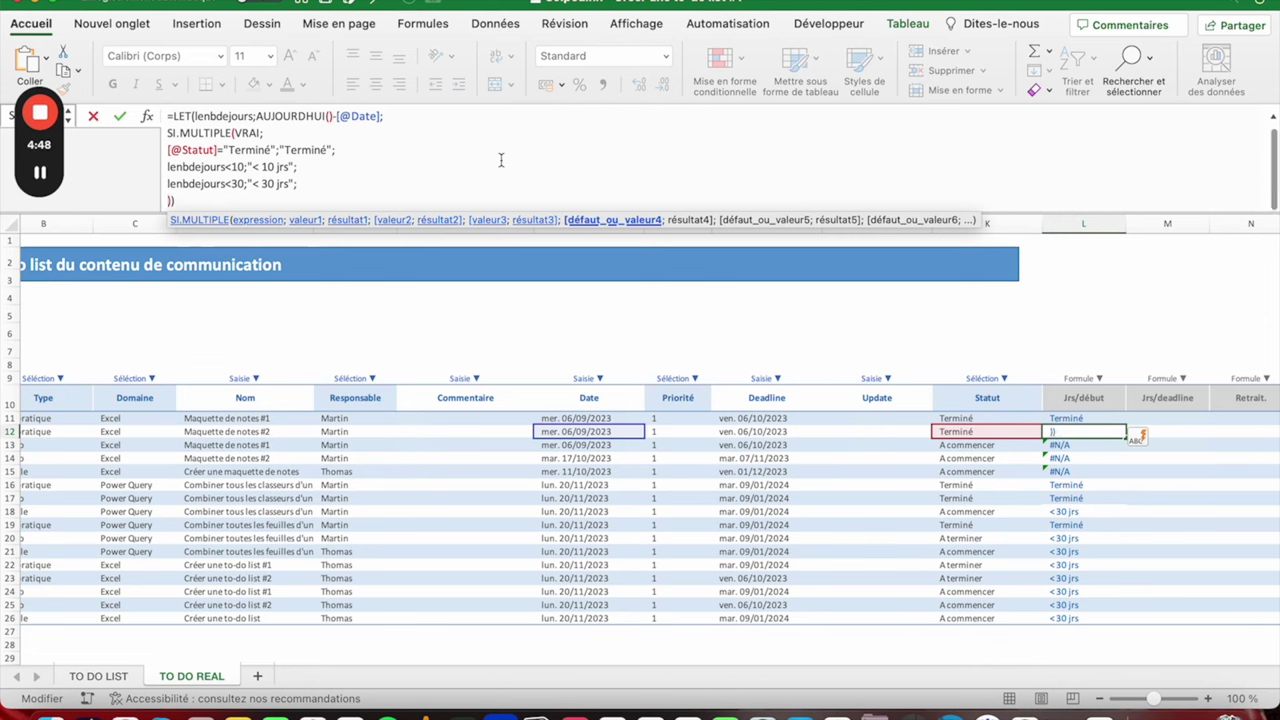
pyautogui.write('lenbdejours>')
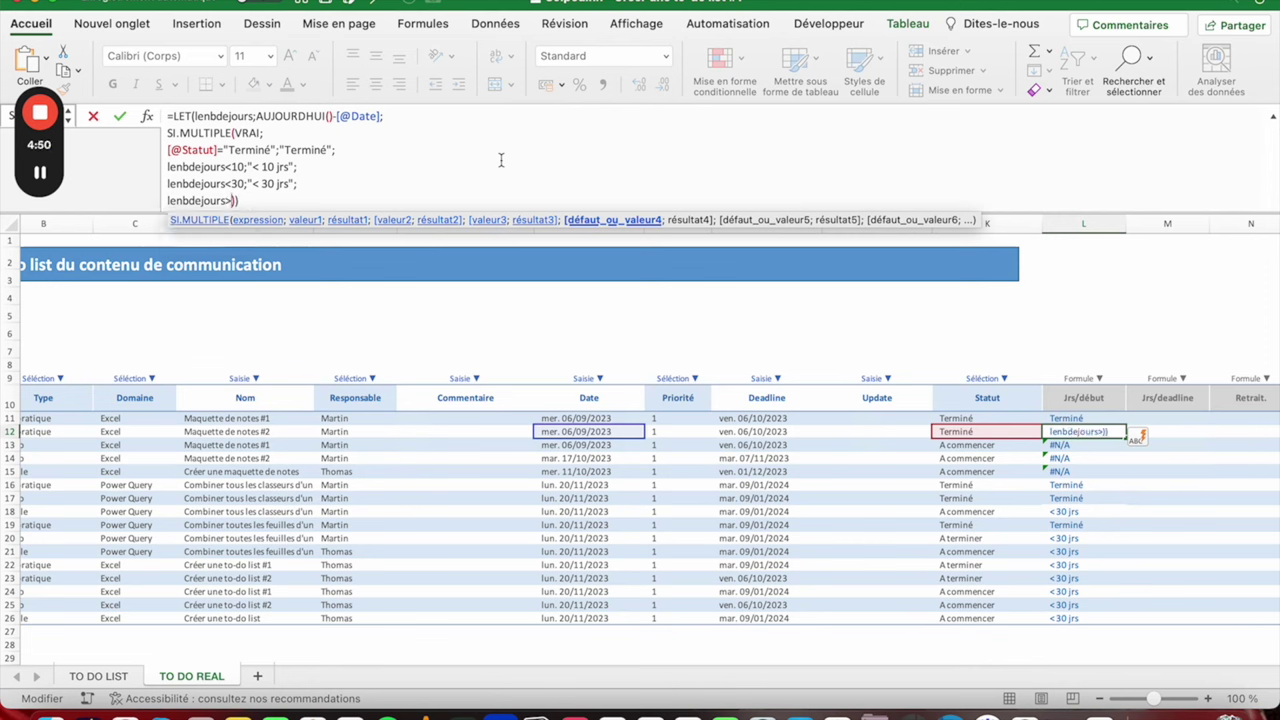
pyautogui.write('=30')
pyautogui.write(';"30 jrs +"')
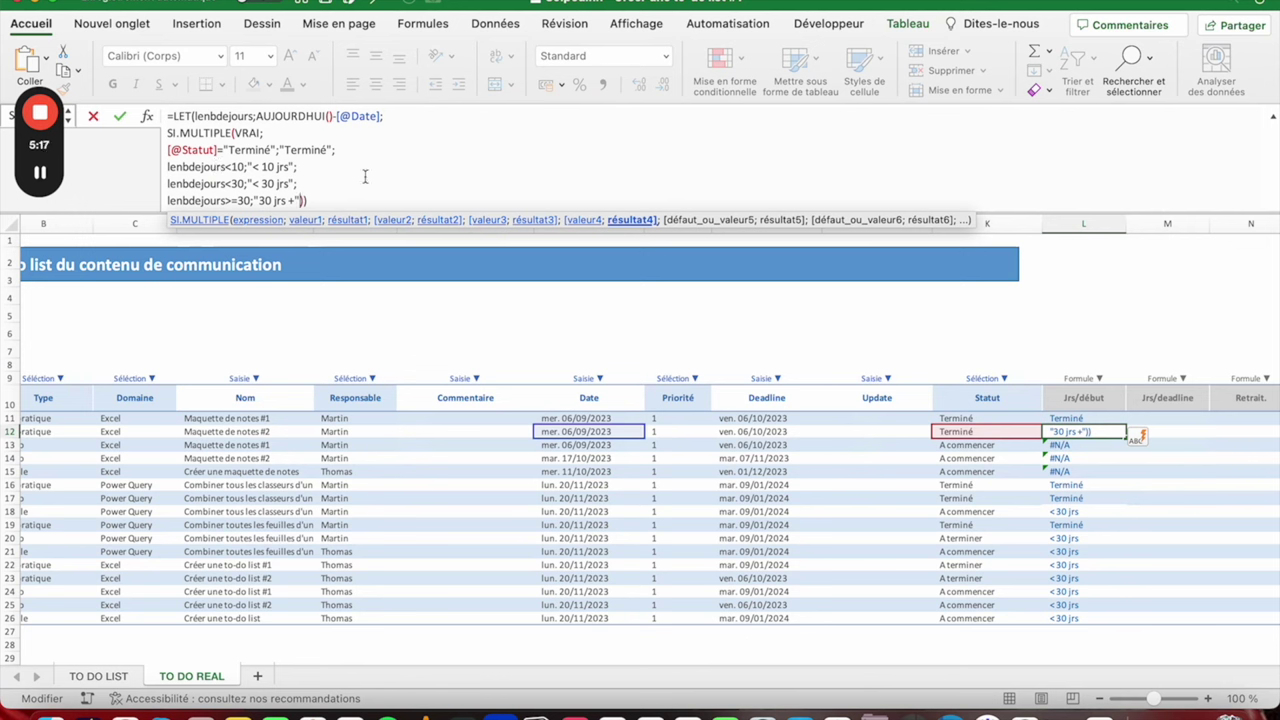
pyautogui.click(348, 201)
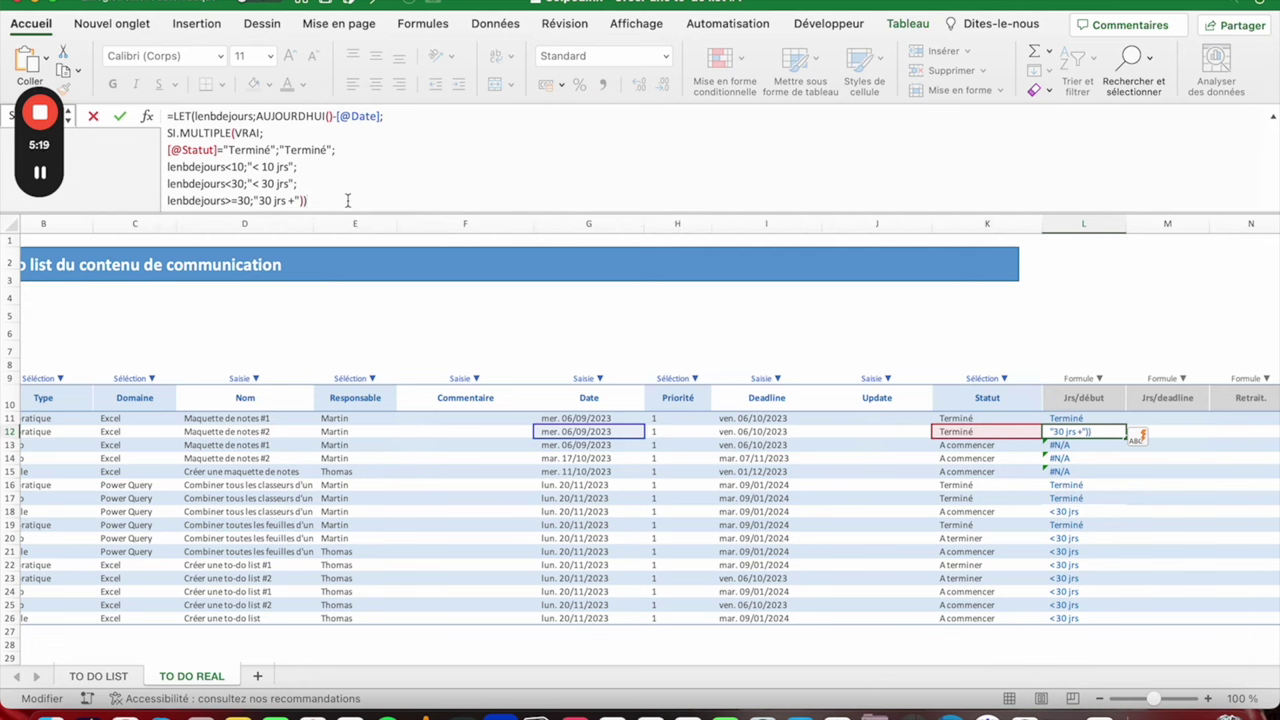
pyautogui.hotkey('ctrl', 'Return')
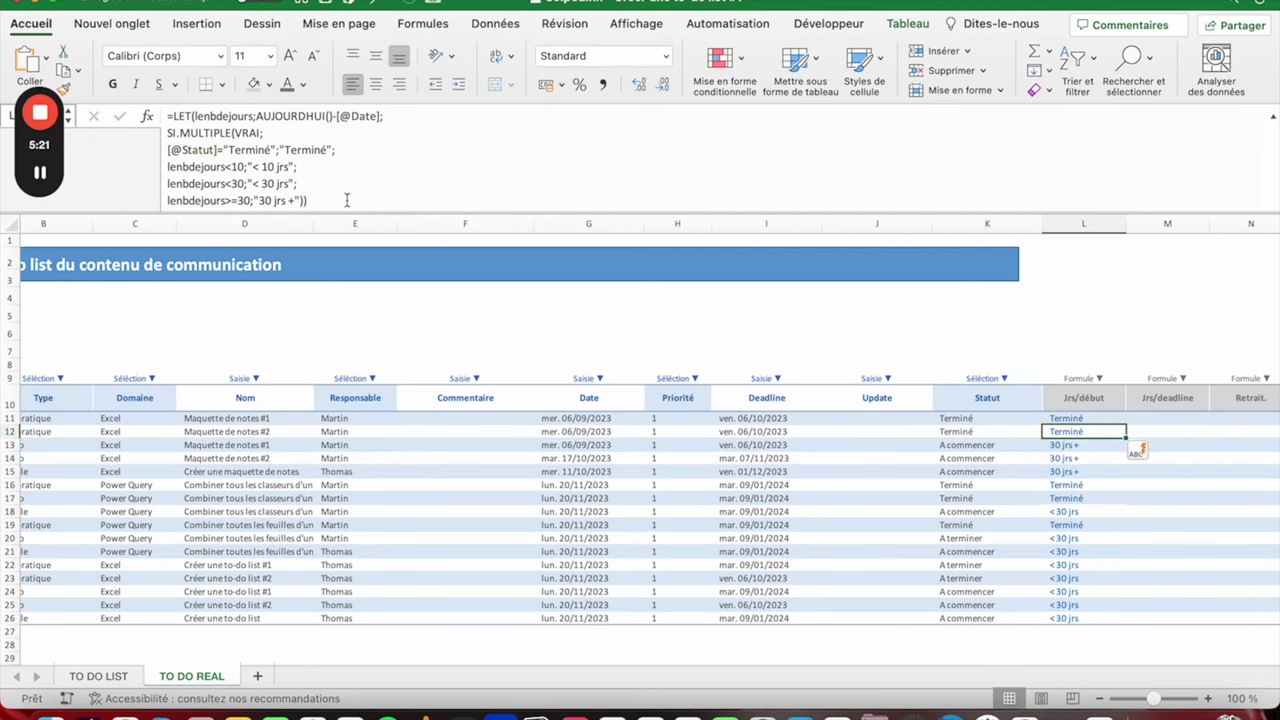
pyautogui.click(1060, 418)
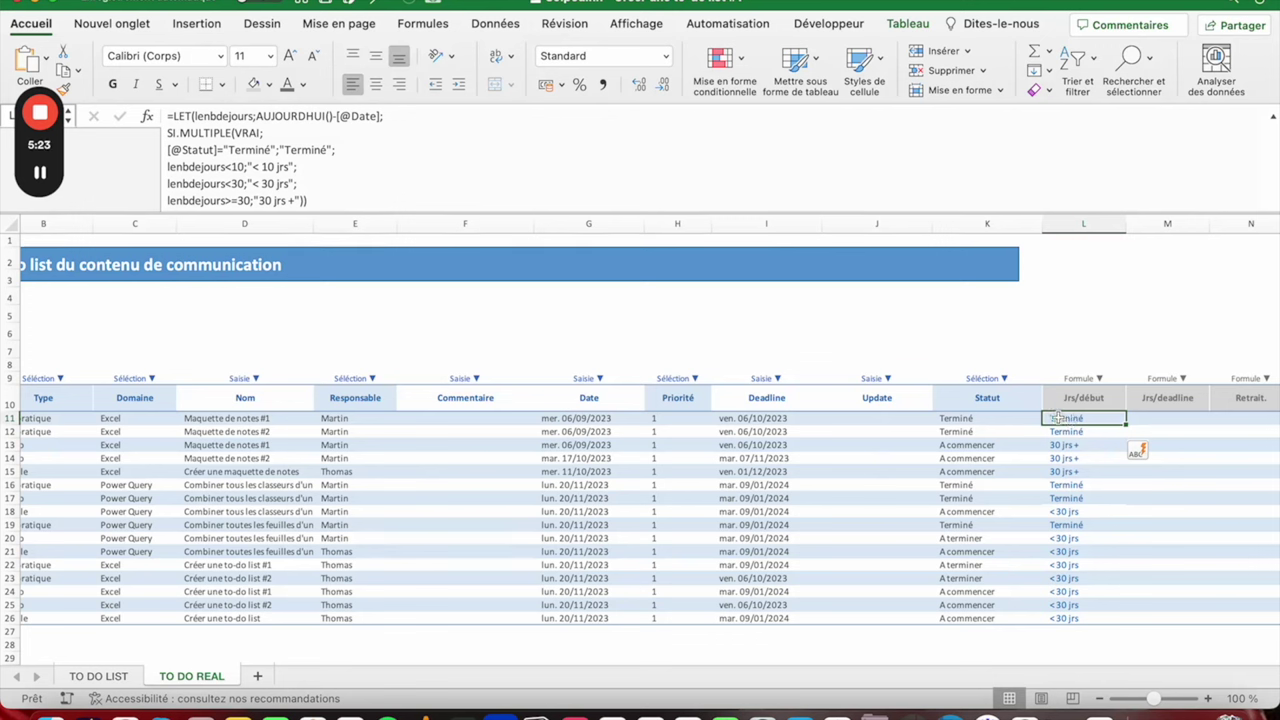
pyautogui.moveTo(1058, 418); pyautogui.dragTo(1058, 447)
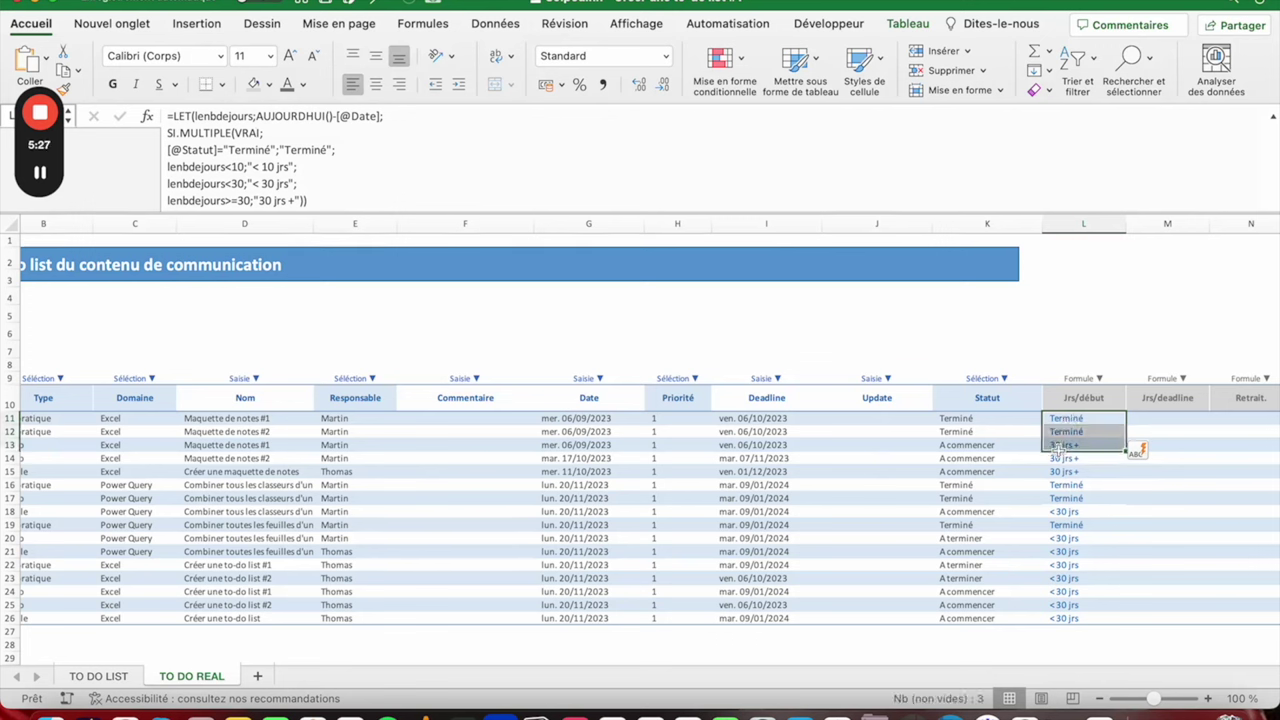
pyautogui.moveTo(1056, 420); pyautogui.dragTo(1070, 619)
pyautogui.hscroll(3, 1070, 617)
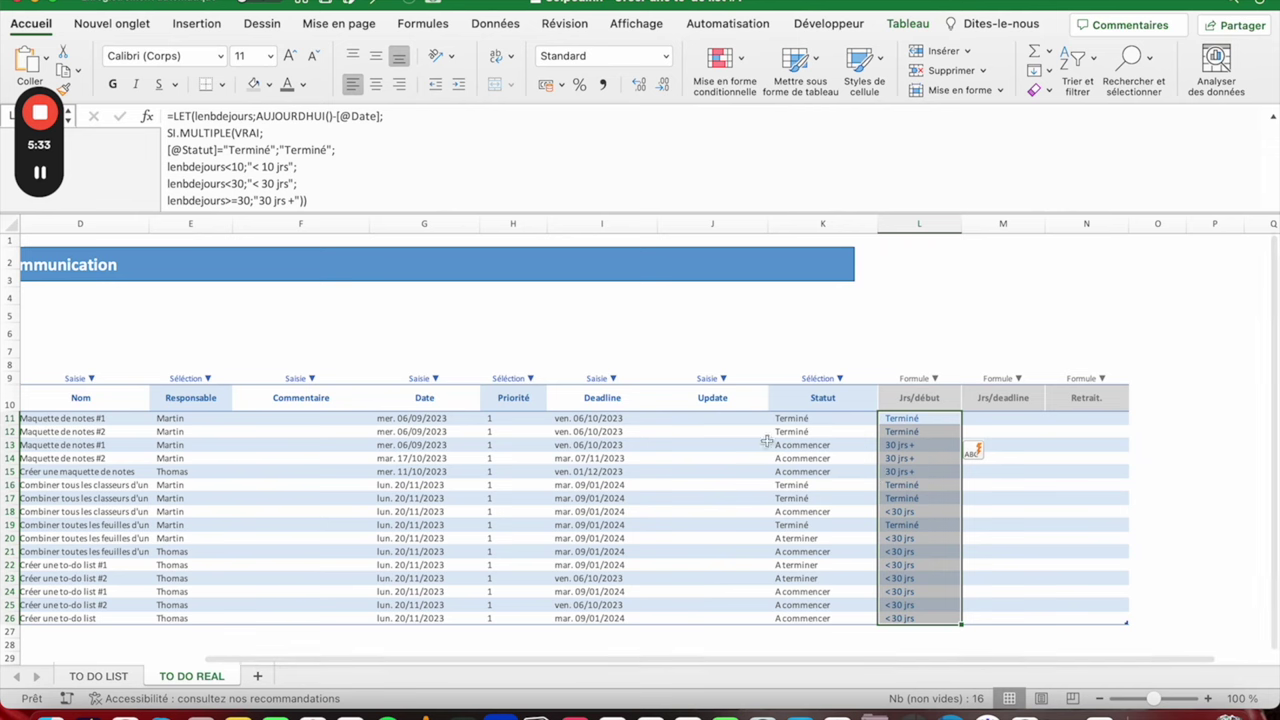
pyautogui.moveTo(174, 116); pyautogui.dragTo(338, 116)
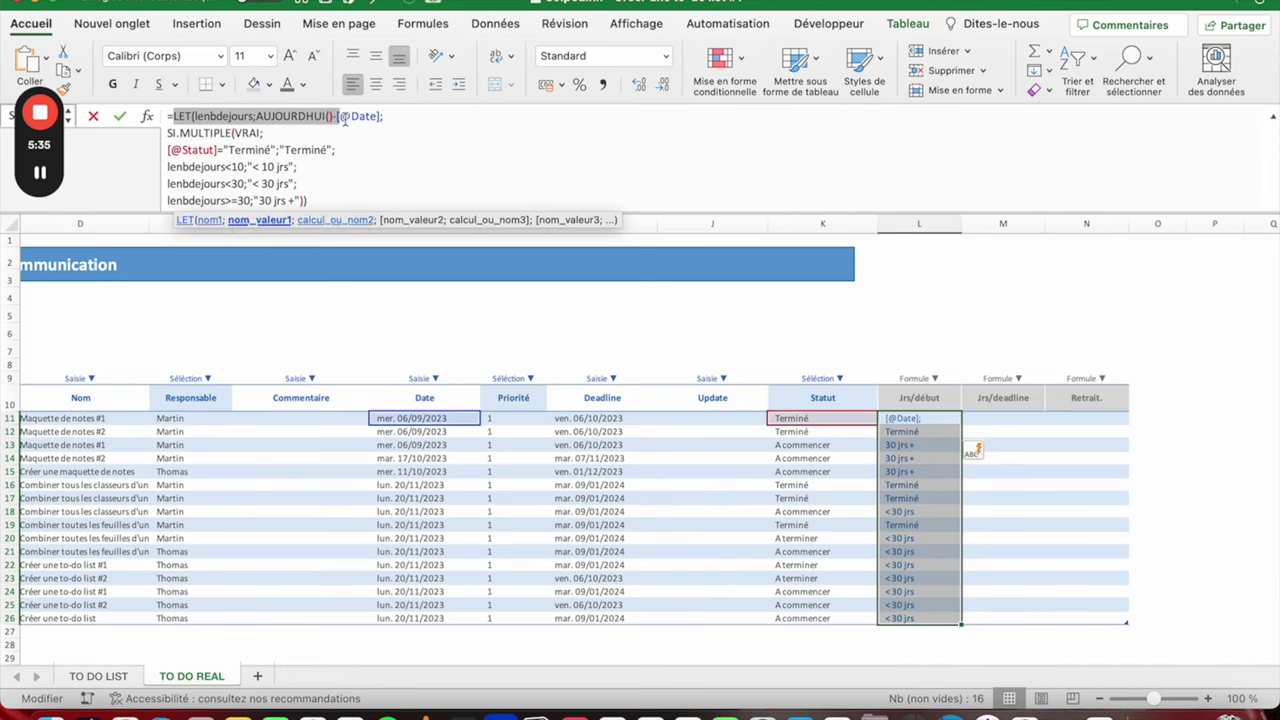
pyautogui.click(286, 148)
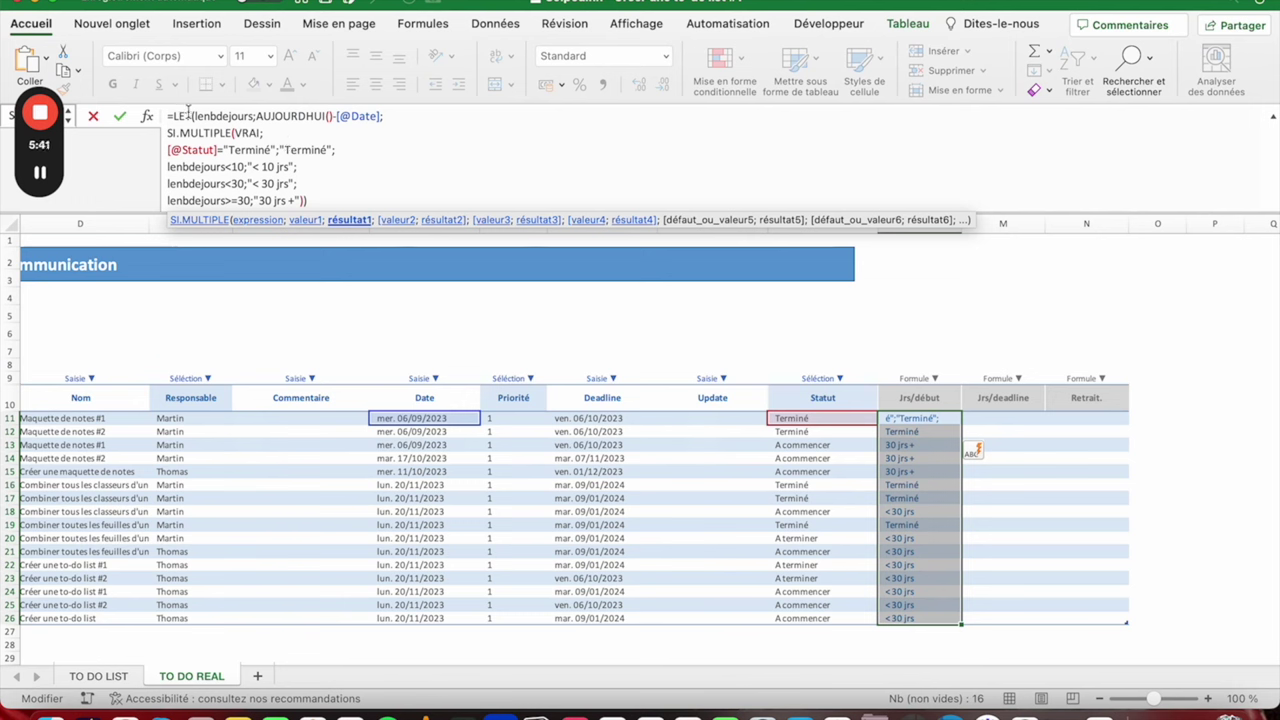
pyautogui.moveTo(172, 116); pyautogui.dragTo(194, 115)
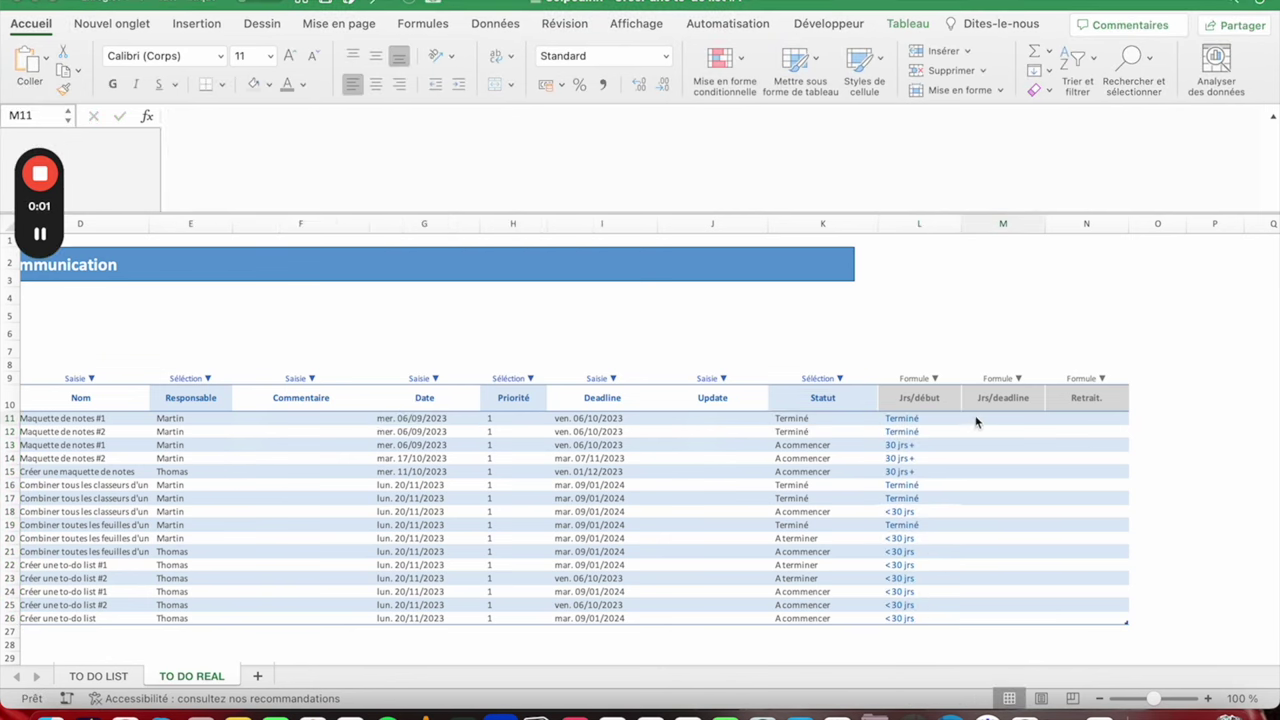
pyautogui.click(988, 418)
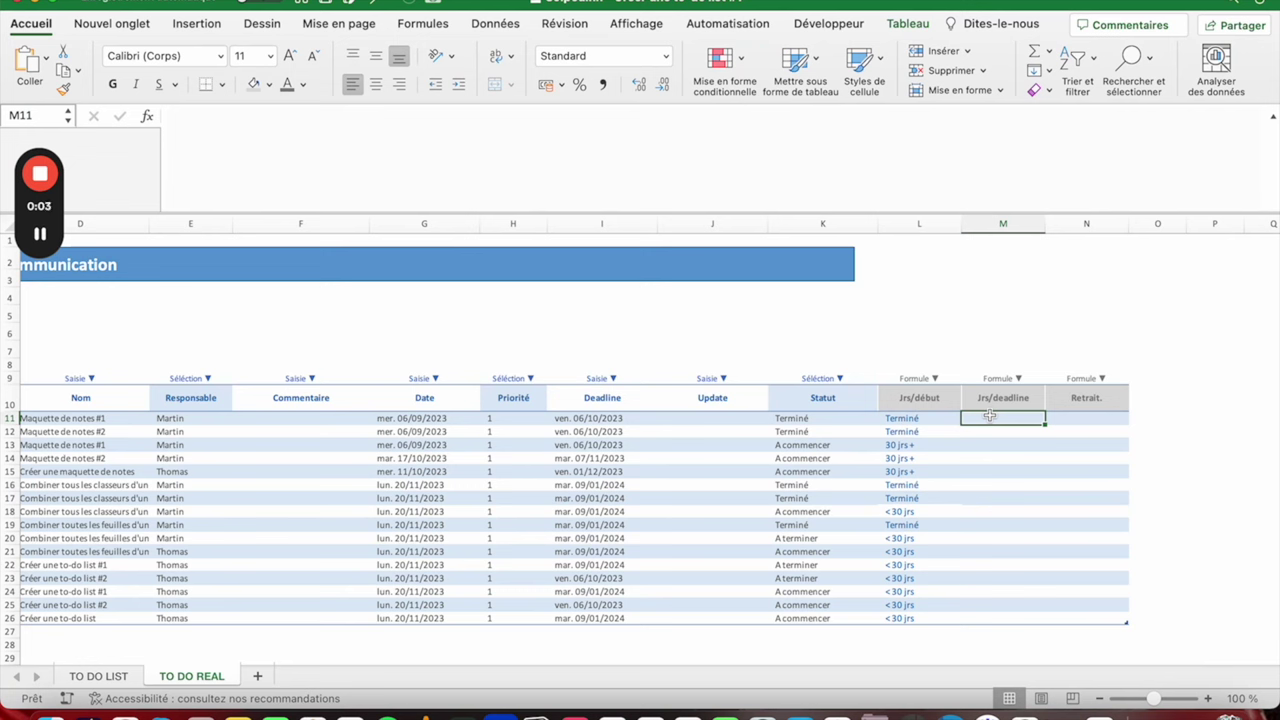
pyautogui.write('=LET(')
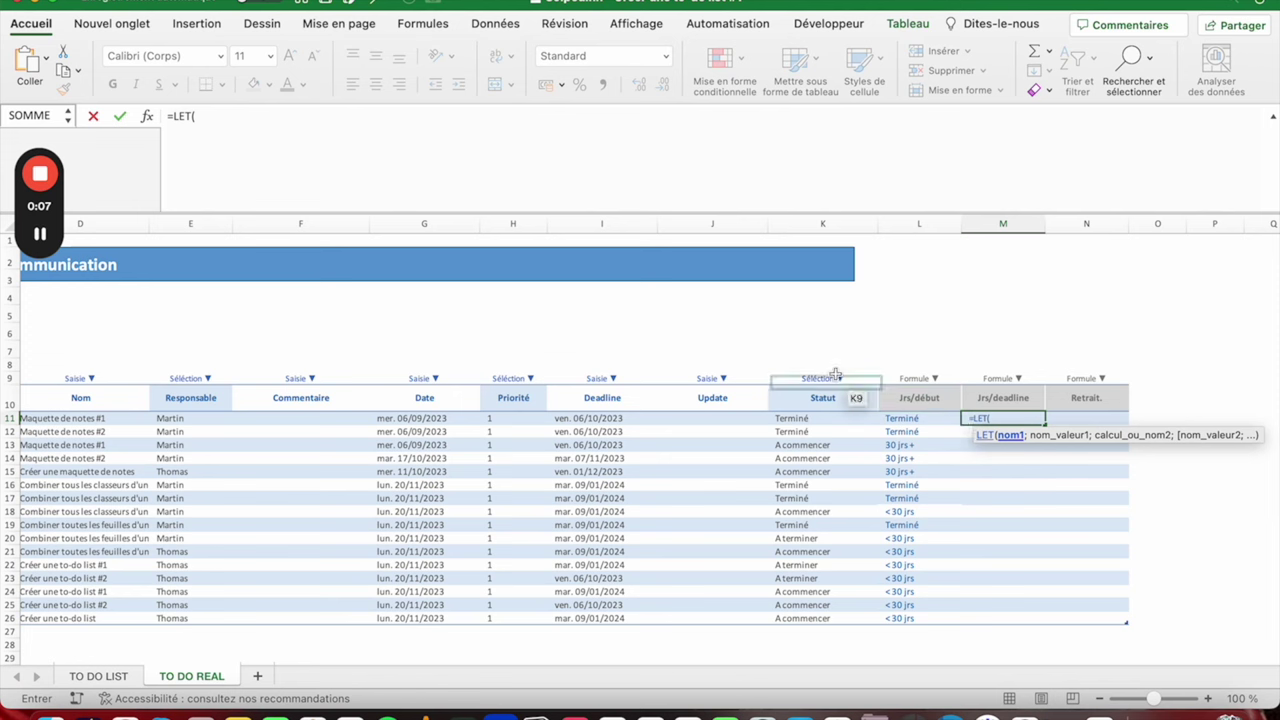
pyautogui.click(233, 117)
pyautogui.write('lenbdejours;')
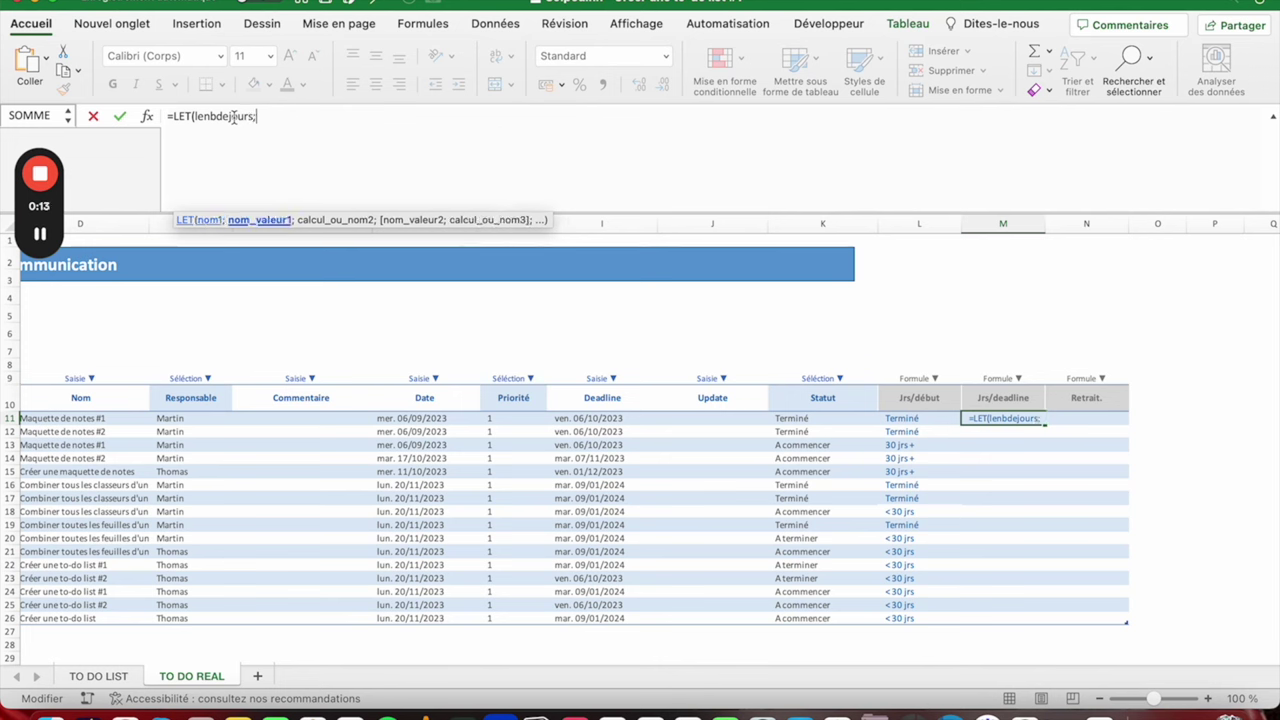
pyautogui.click(597, 415)
pyautogui.write('-aujo')
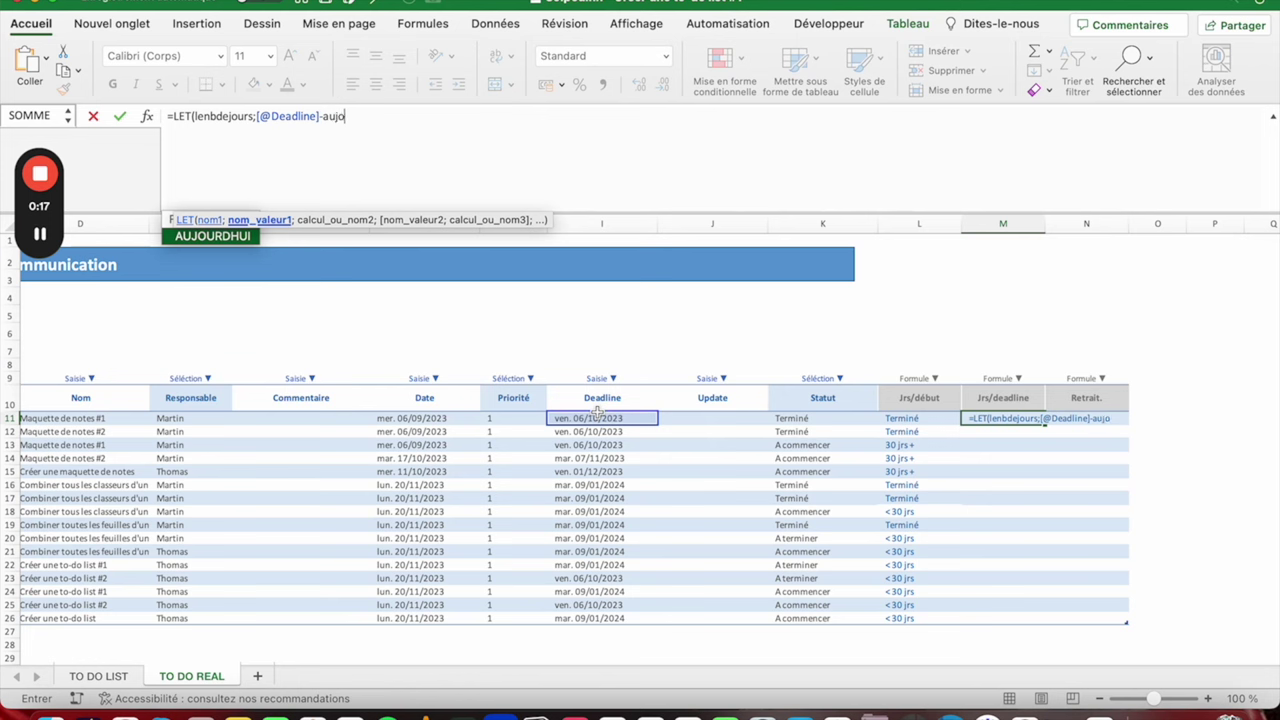
pyautogui.press('Tab')
pyautogui.write(');')
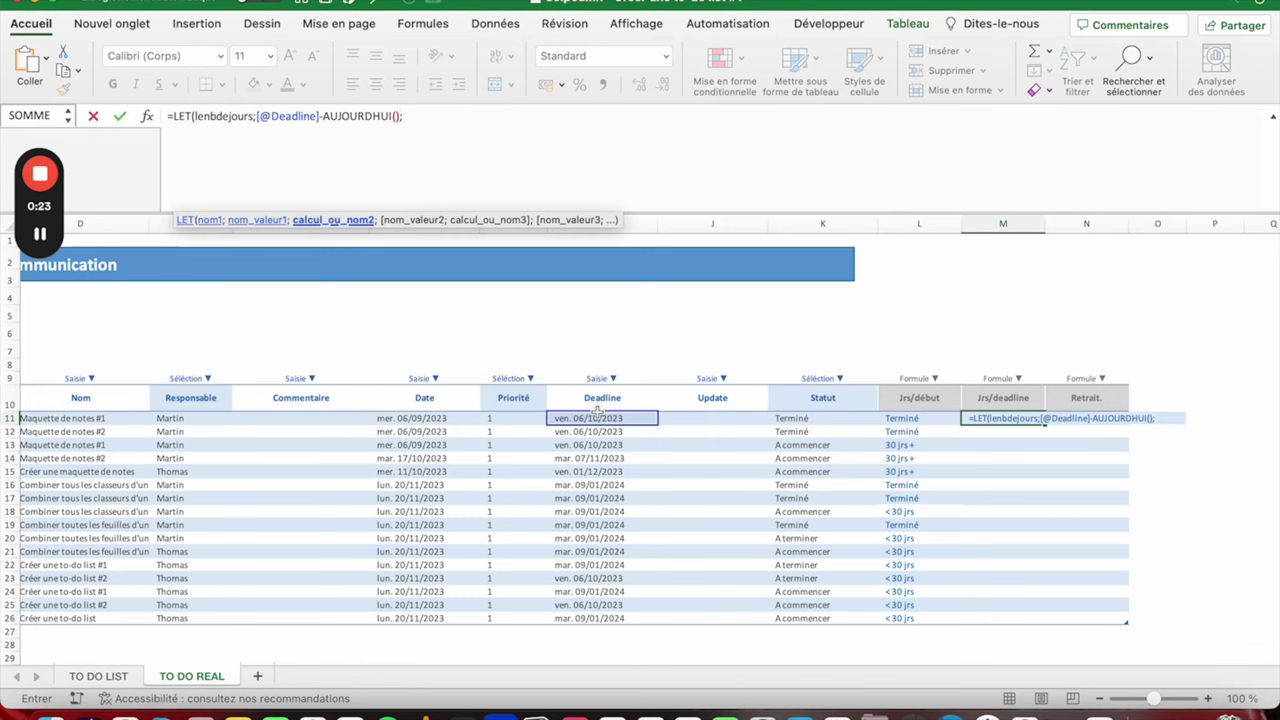
# Step: Add a new line opening SI.MULTIPLE(VRAI; ready for the first condition
pyautogui.hotkey('alt', 'Return')
pyautogui.write('SI')
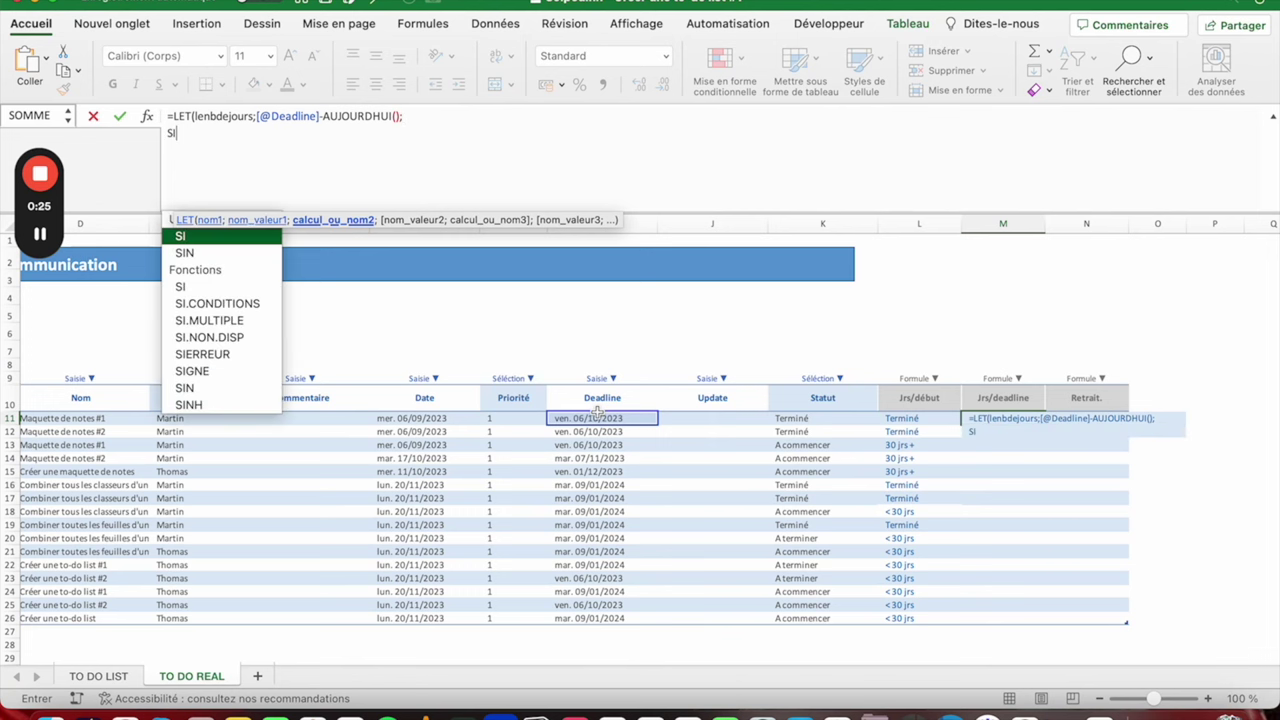
pyautogui.write('.MUL')
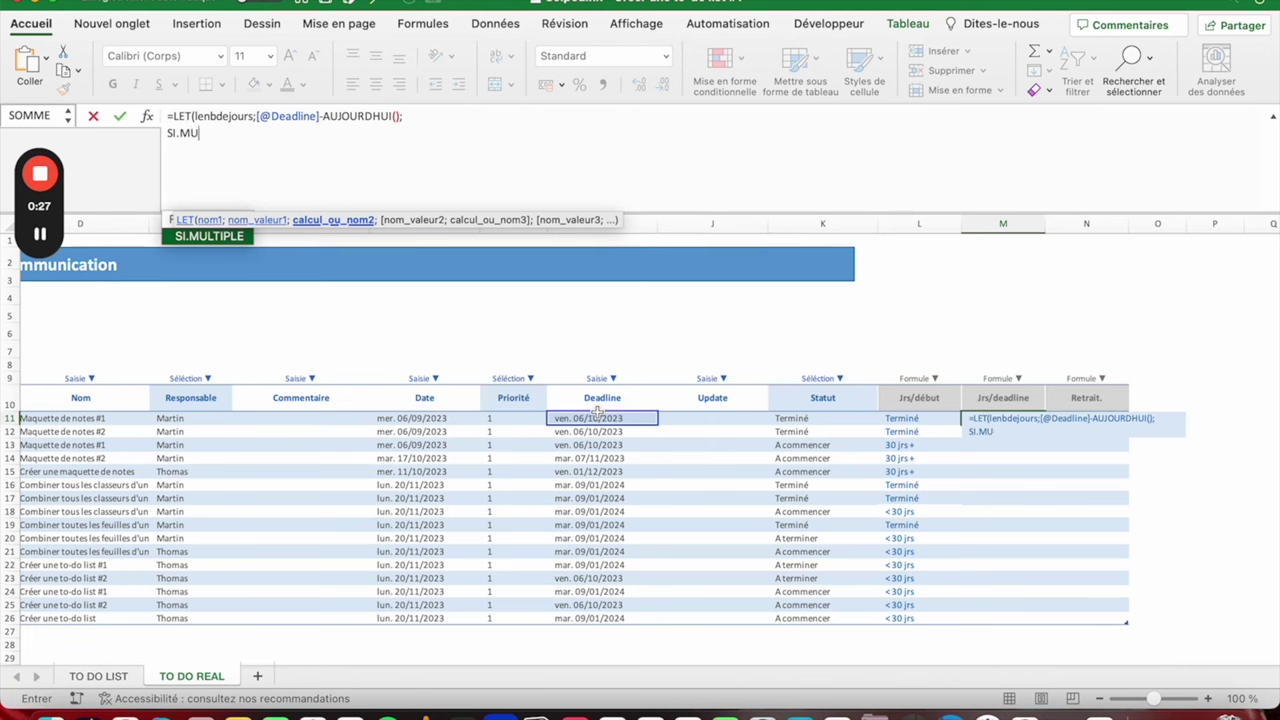
pyautogui.write('T')
pyautogui.press('Tab')
pyautogui.write('VRAI;')
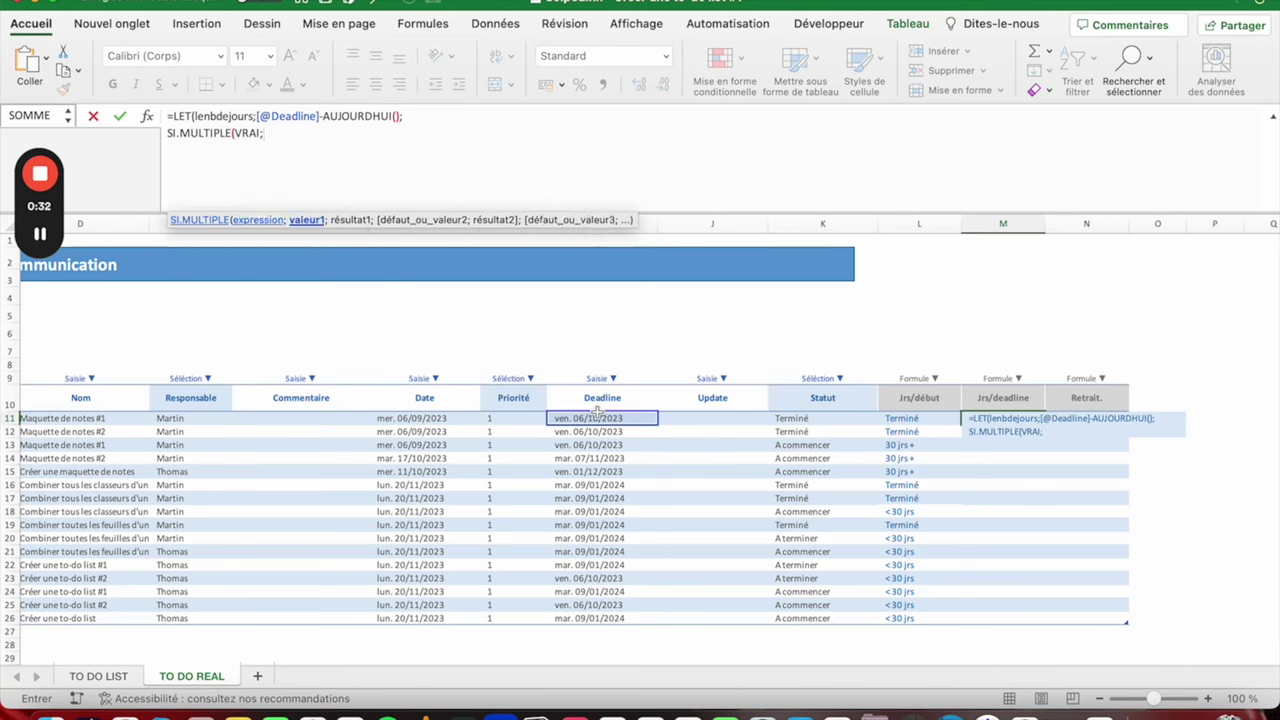
pyautogui.hotkey('alt', 'Return')
pyautogui.click(337, 131)
pyautogui.click(790, 418)
pyautogui.click(264, 133)
pyautogui.hotkey('alt', 'Return')
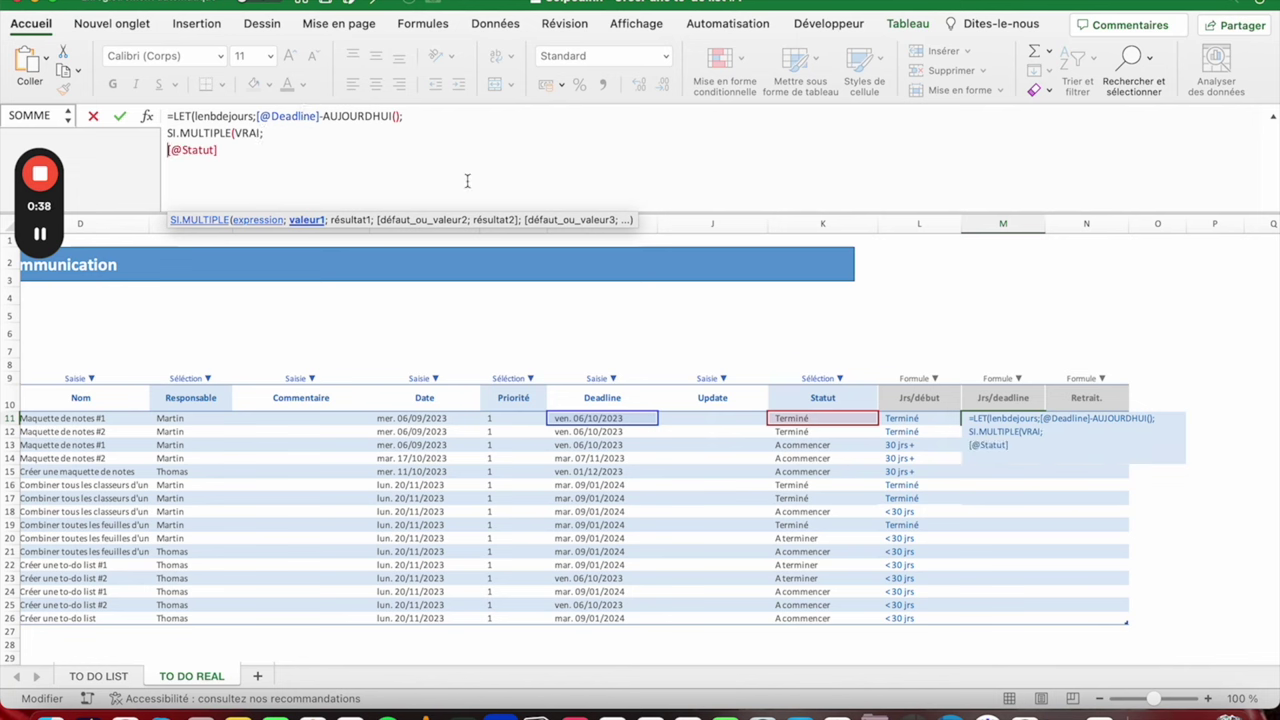
pyautogui.write('="')
pyautogui.write('Terminé";')
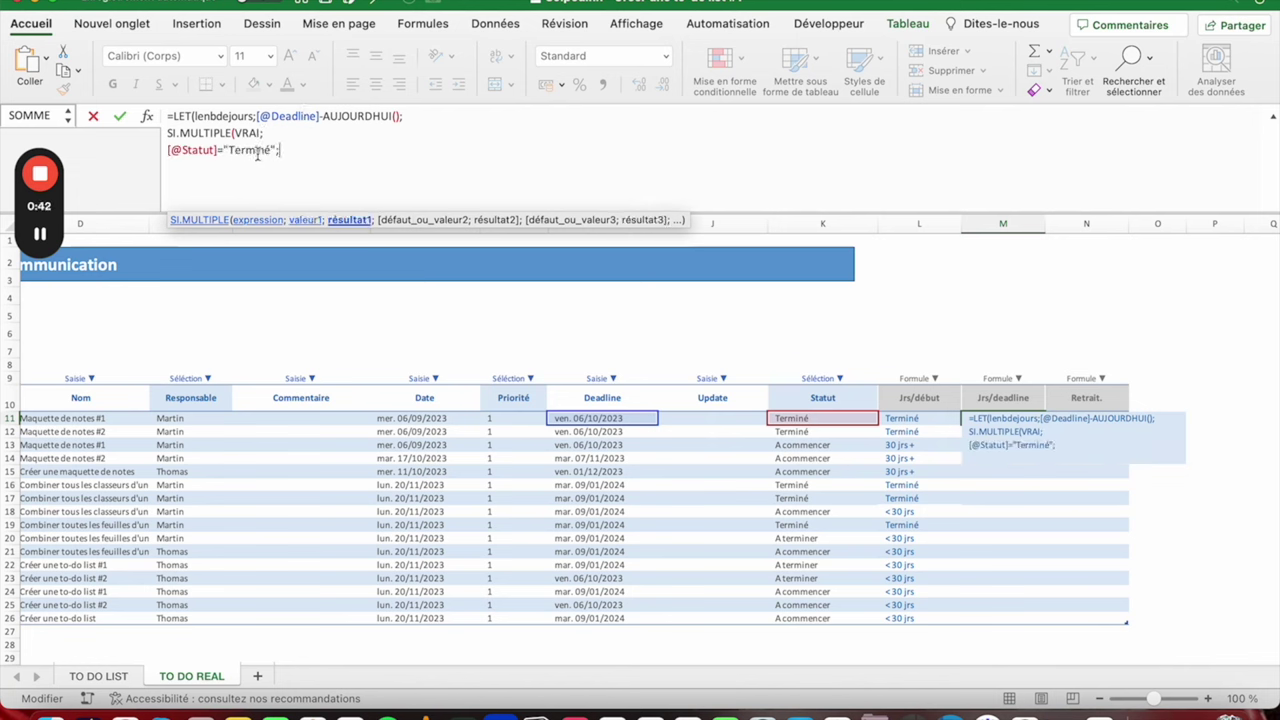
pyautogui.write('"Terminé";')
# Step: Add the overdue lenbdejours case returning "Retard"
pyautogui.hotkey('alt', 'Return')
pyautogui.write('LET(lenb')
pyautogui.press('BackSpace')
pyautogui.press('BackSpace')
pyautogui.write('lenbdejours')
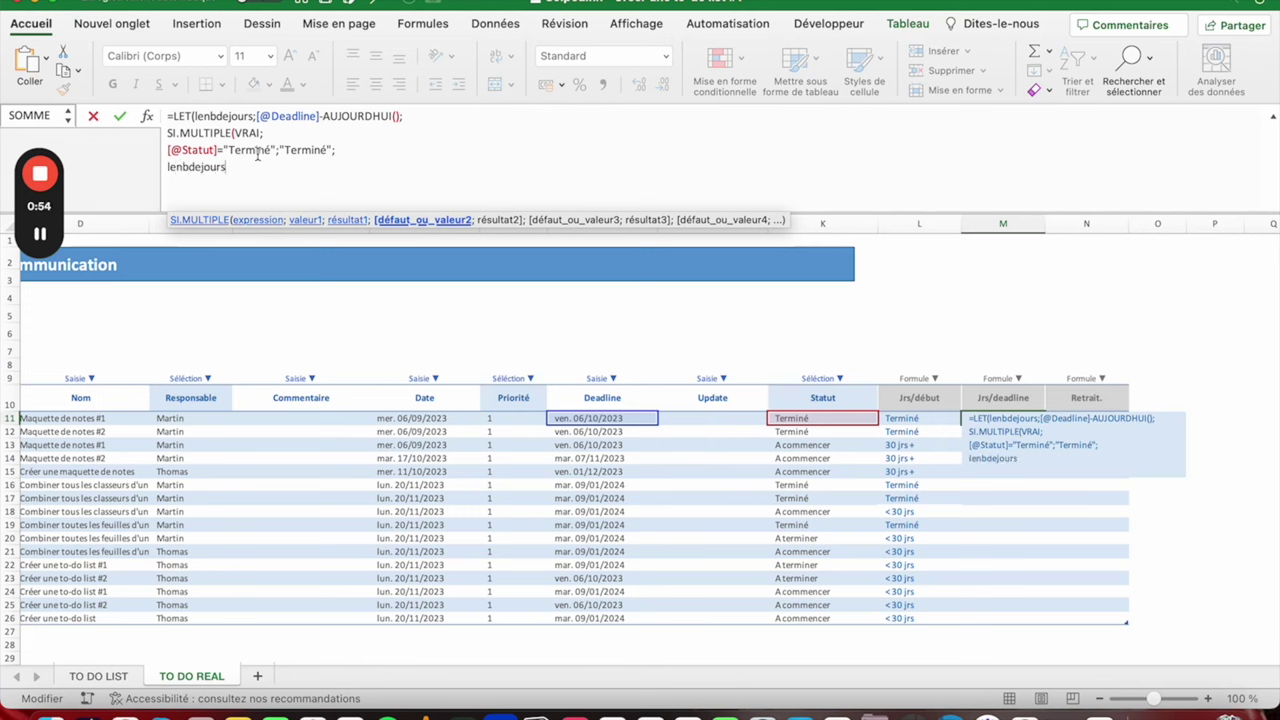
pyautogui.write('>')
pyautogui.write('0')
pyautogui.write(';')
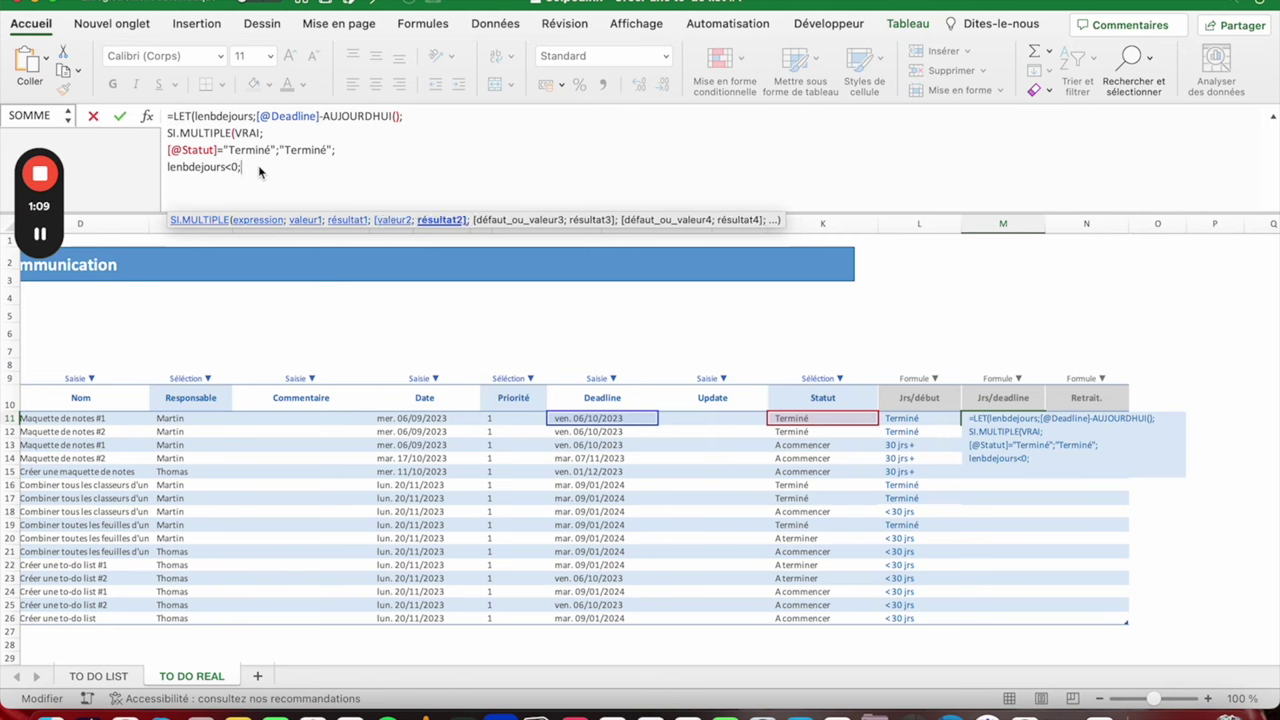
pyautogui.write('"Retard"')
pyautogui.write(';')
# Step: Add a lenbdejours<=10 case returning "1 - 10 jrs"
pyautogui.hotkey('alt', 'Return')
pyautogui.write('le')
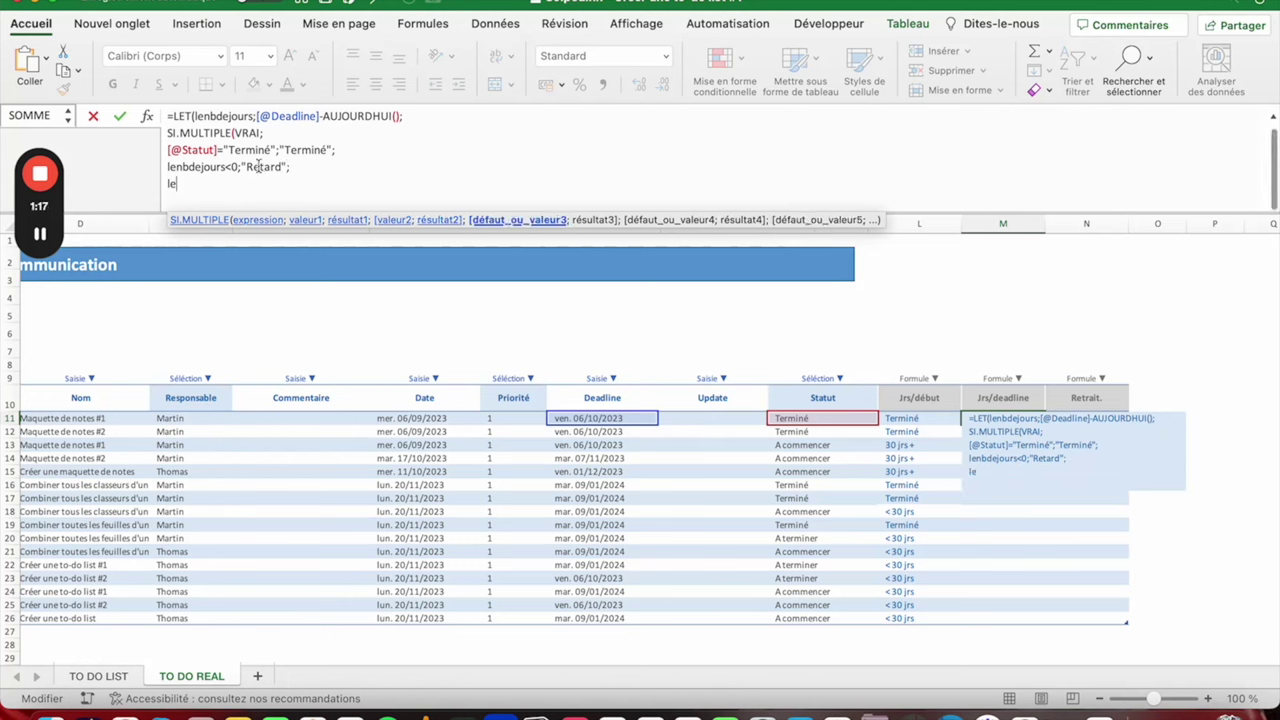
pyautogui.write('nbdejours')
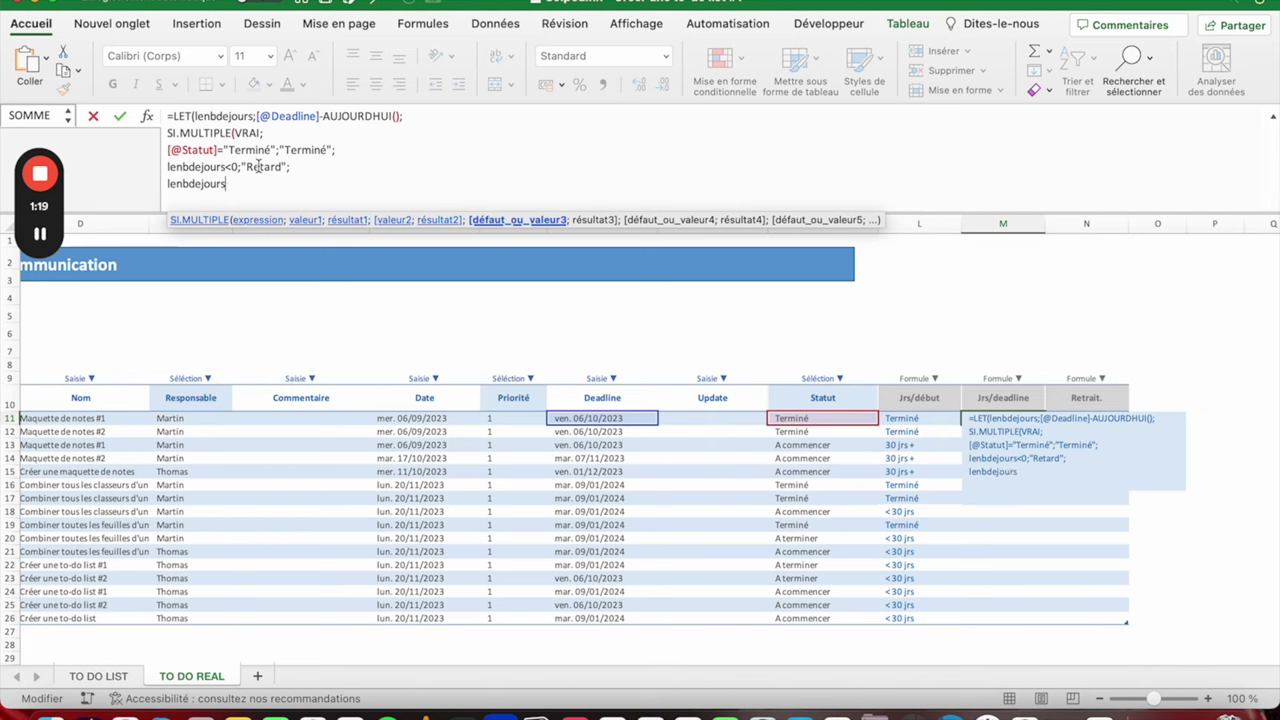
pyautogui.write('<=10;"')
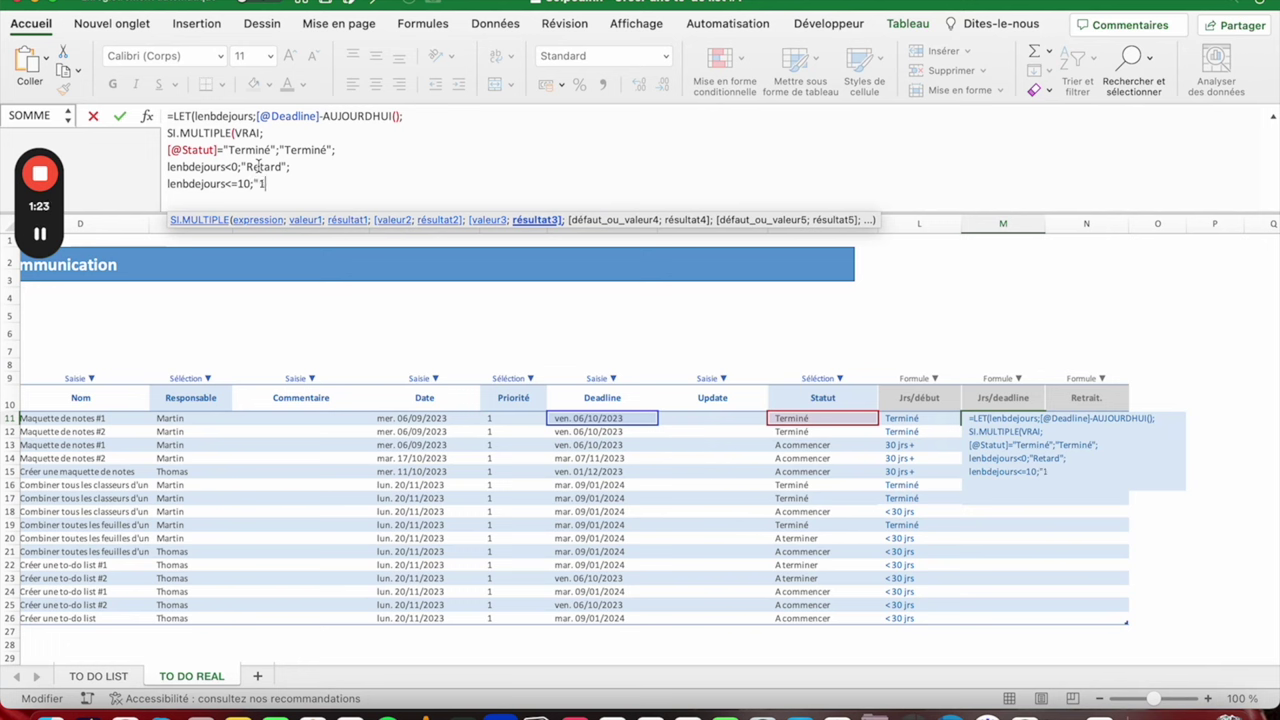
pyautogui.write('1 - 10 jour')
pyautogui.press('BackSpace')
pyautogui.press('BackSpace')
pyautogui.press('BackSpace')
pyautogui.write(';')
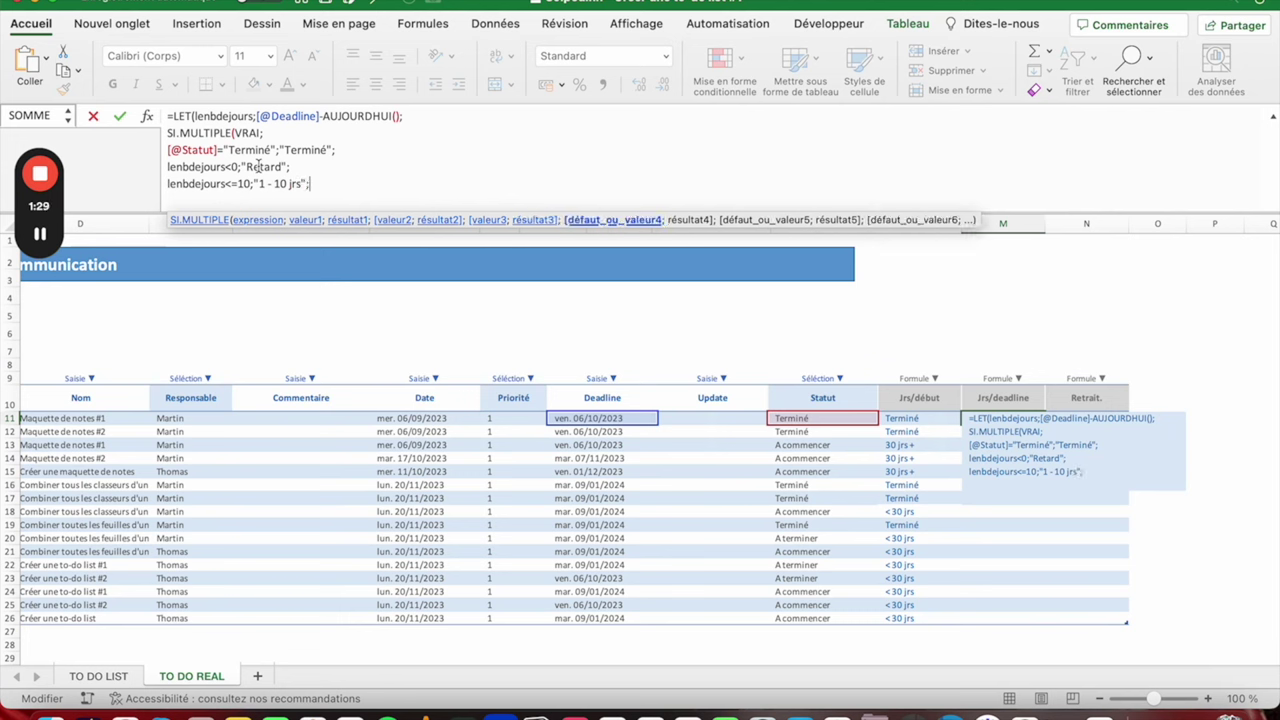
# Step: Add the lenbdejours>10 case returning "10 jrs +" and close both brackets
pyautogui.hotkey('alt', 'Return')
pyautogui.write('lenbdejours>1')
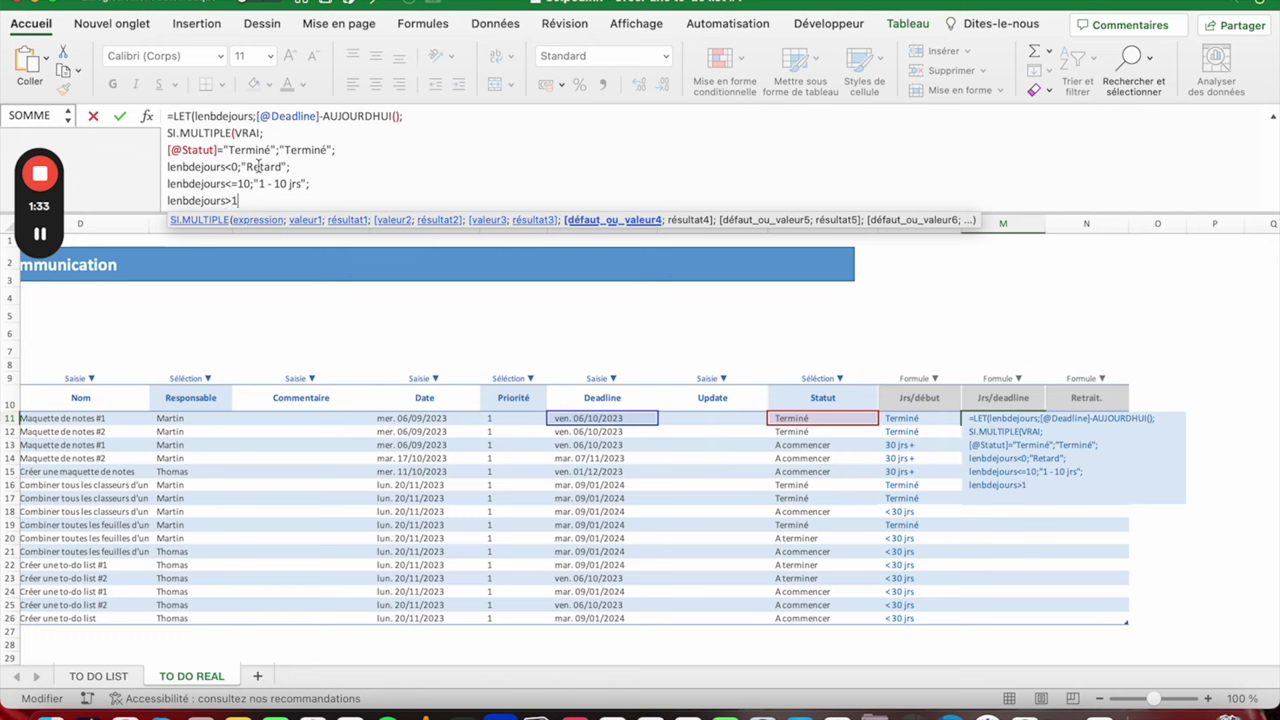
pyautogui.write('0;"10 j')
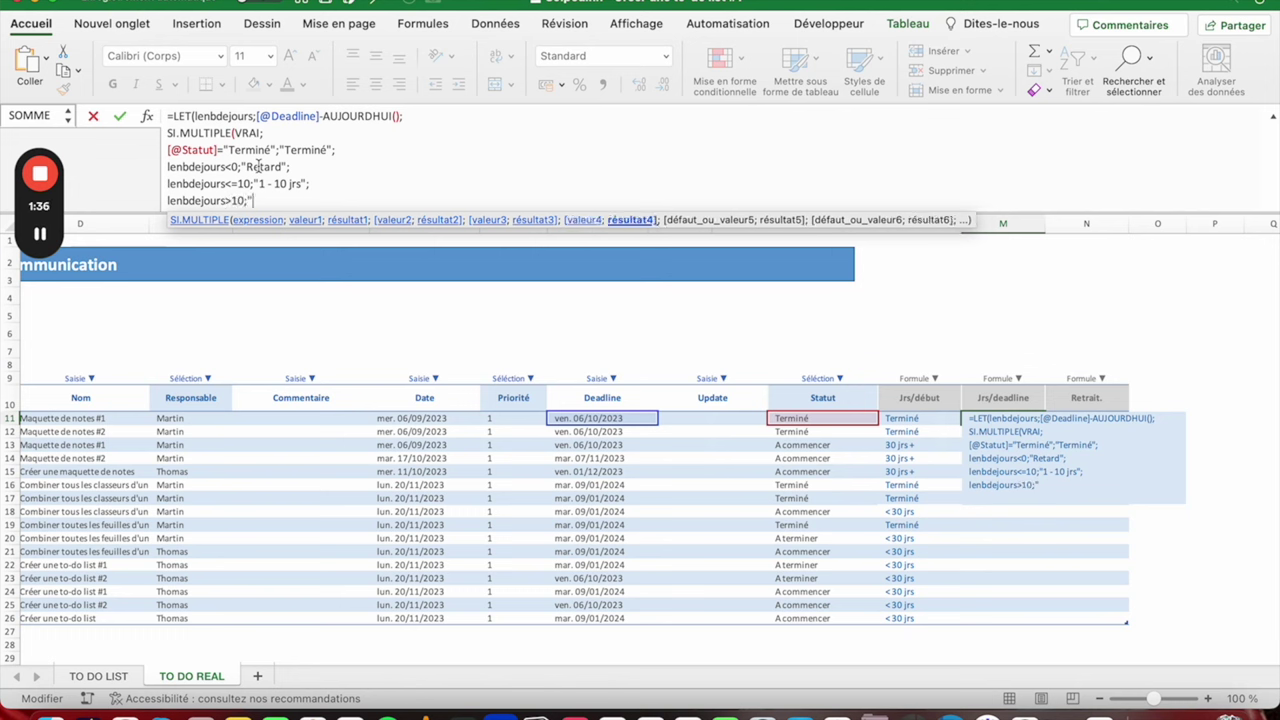
pyautogui.write('ours')
pyautogui.press('BackSpace')
pyautogui.press('BackSpace')
pyautogui.press('BackSpace')
pyautogui.write('rs +')
pyautogui.press('BackSpace')
pyautogui.write('"))')
pyautogui.press('Return')
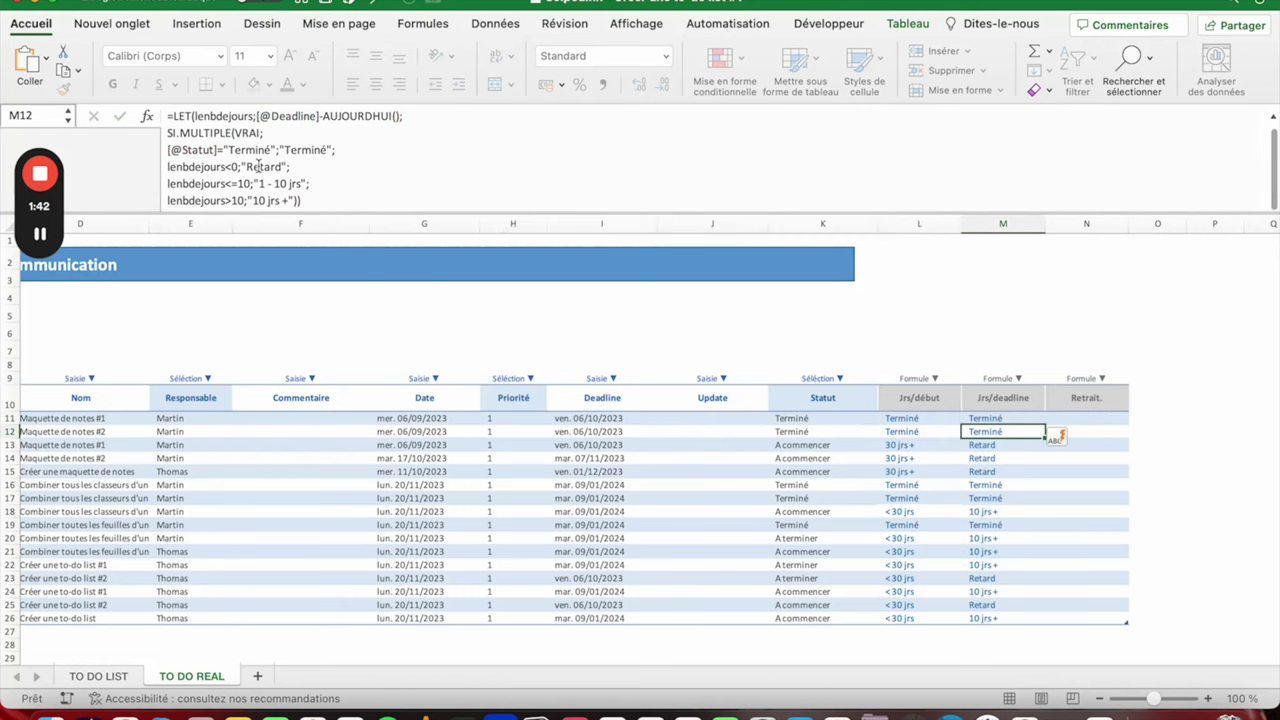
pyautogui.press('Up')
# Step: Append &"X jours" after the "Retard " label in the Jrs/deadline formula
pyautogui.press('Down')
pyautogui.press('Down')
pyautogui.press('Down')
pyautogui.press('Down')
pyautogui.press('Down')
pyautogui.press('Up')
pyautogui.press('Up')
pyautogui.press('Up')
pyautogui.press('Up')
pyautogui.press('Up')
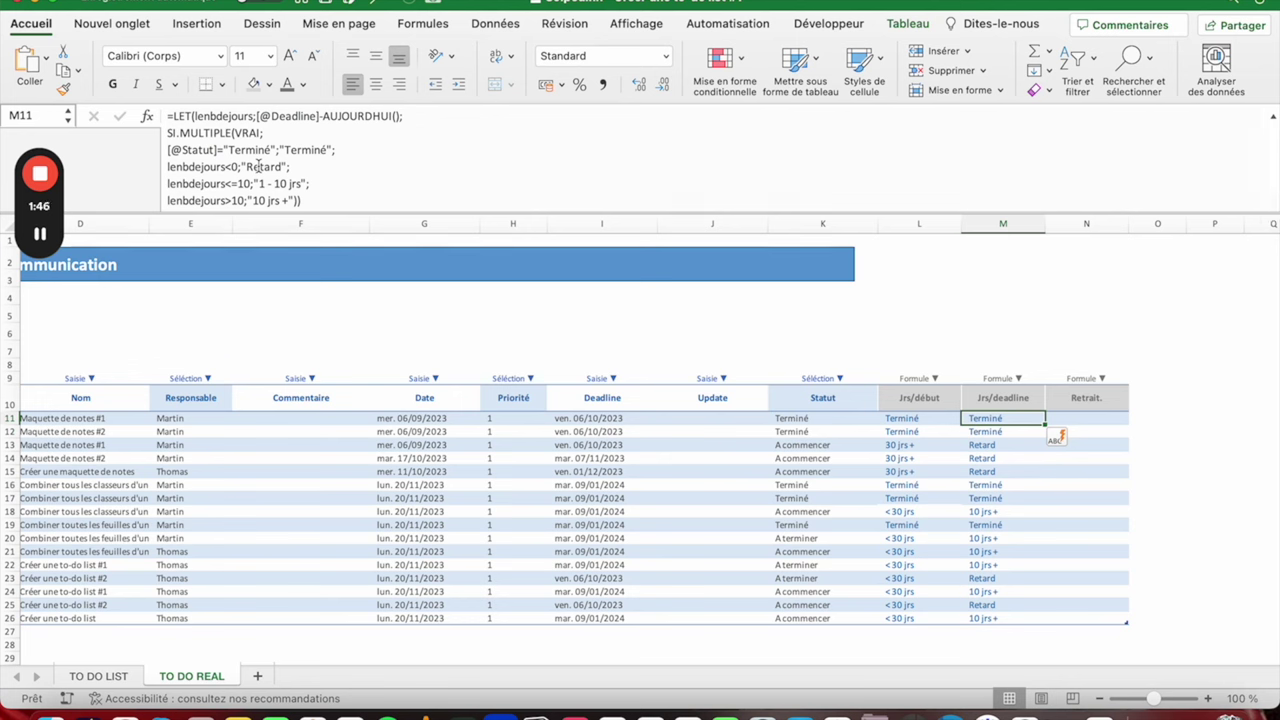
pyautogui.press('Down')
pyautogui.press('Down')
pyautogui.press('Down')
pyautogui.press('Up')
pyautogui.press('Up')
pyautogui.press('Up')
pyautogui.click(284, 167)
pyautogui.click(244, 166)
pyautogui.moveTo(244, 166); pyautogui.dragTo(288, 165)
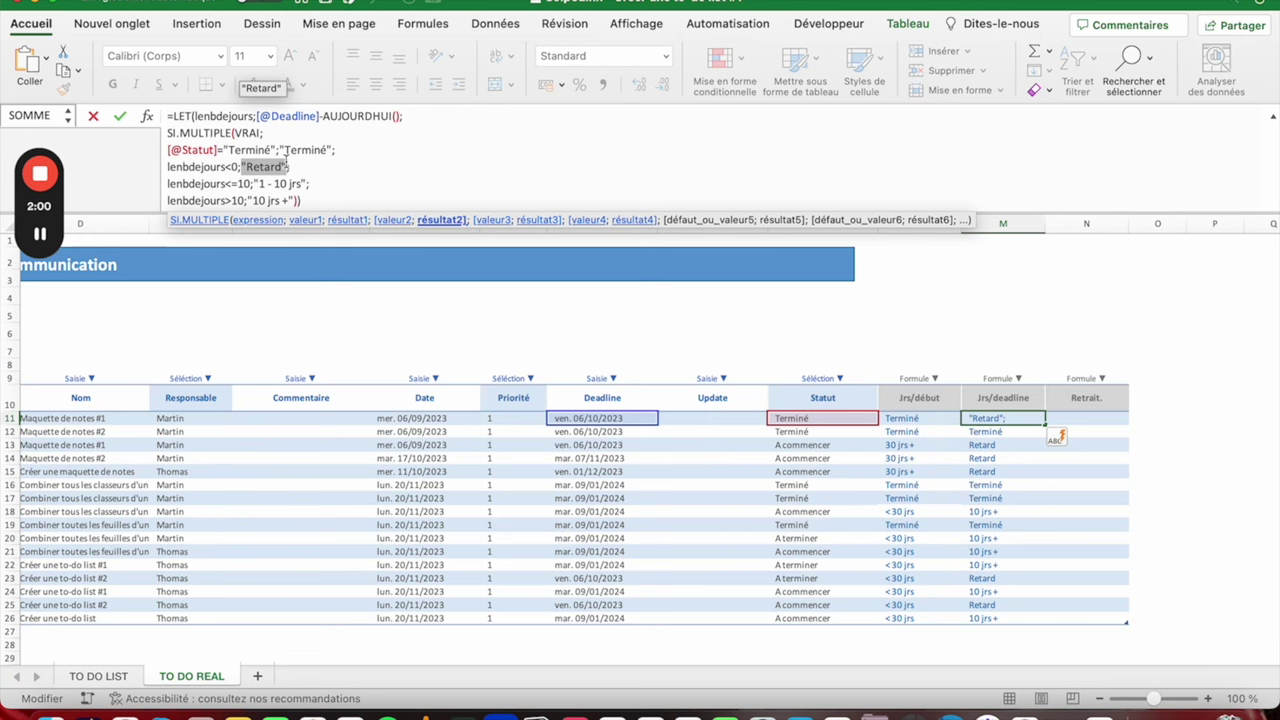
pyautogui.click(286, 166)
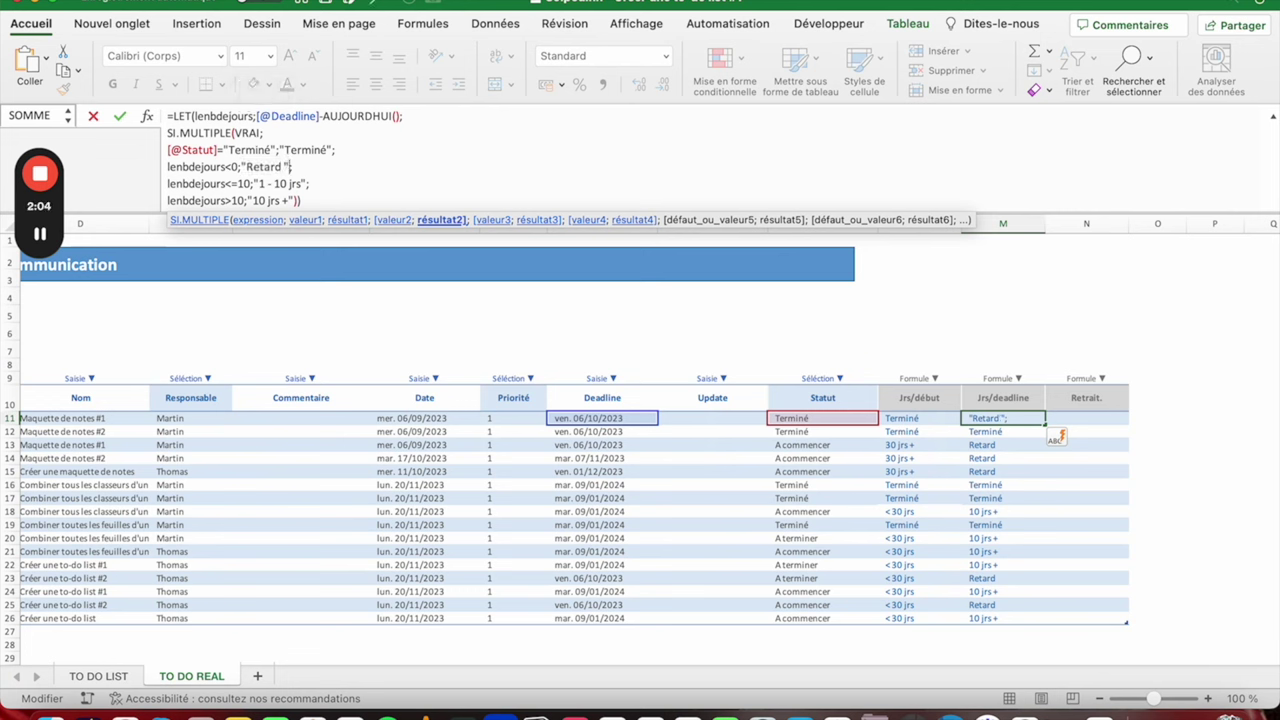
pyautogui.write('&')
pyautogui.write('"X jours"')
pyautogui.press('Return')
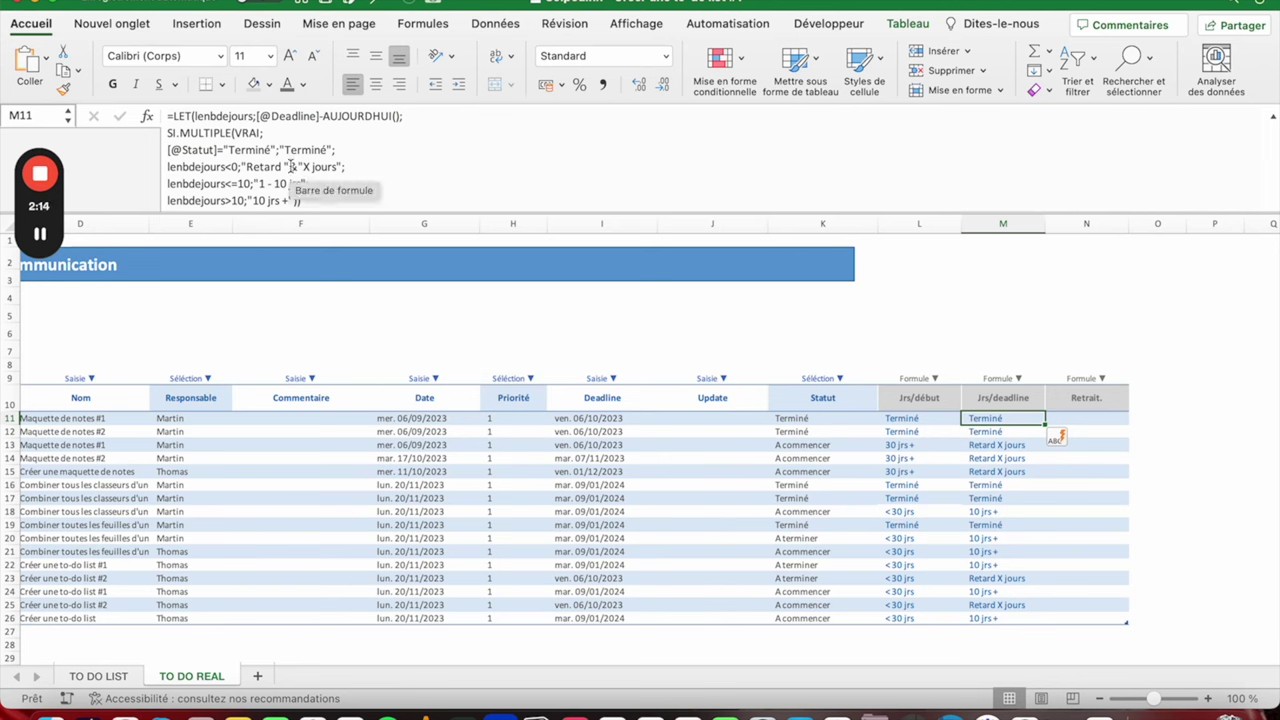
pyautogui.moveTo(246, 166); pyautogui.dragTo(344, 166)
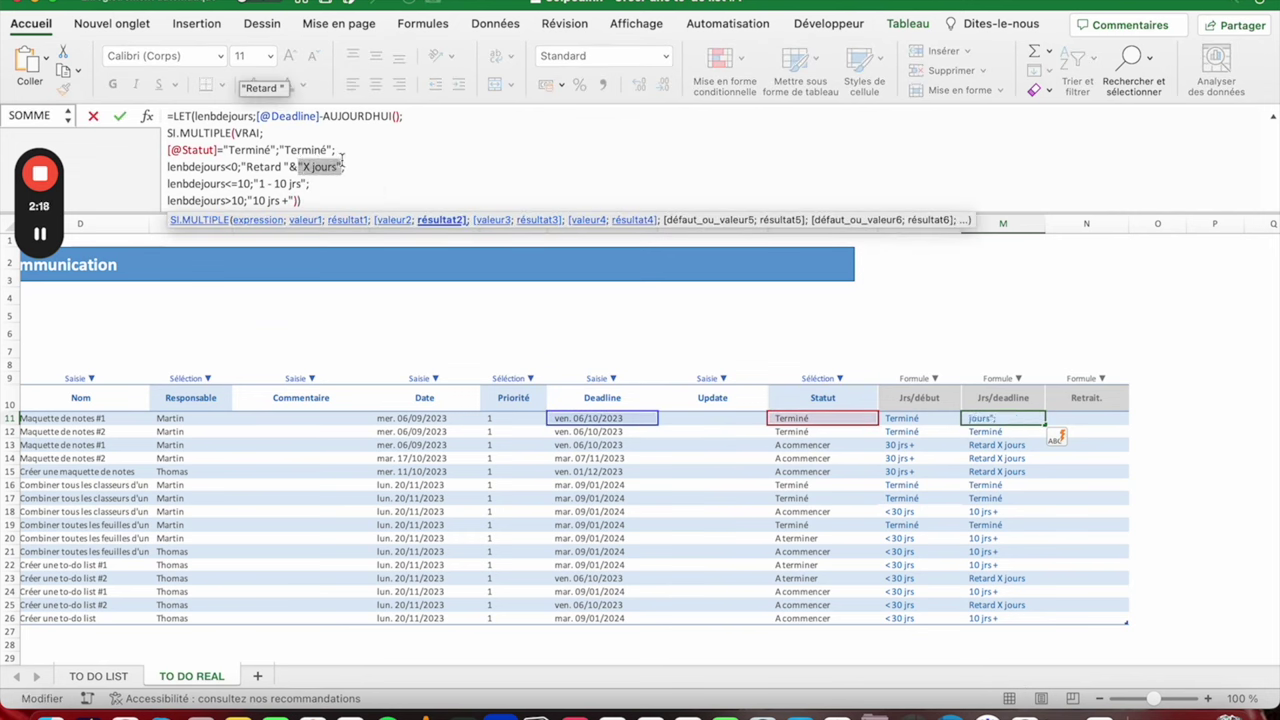
pyautogui.click(305, 170)
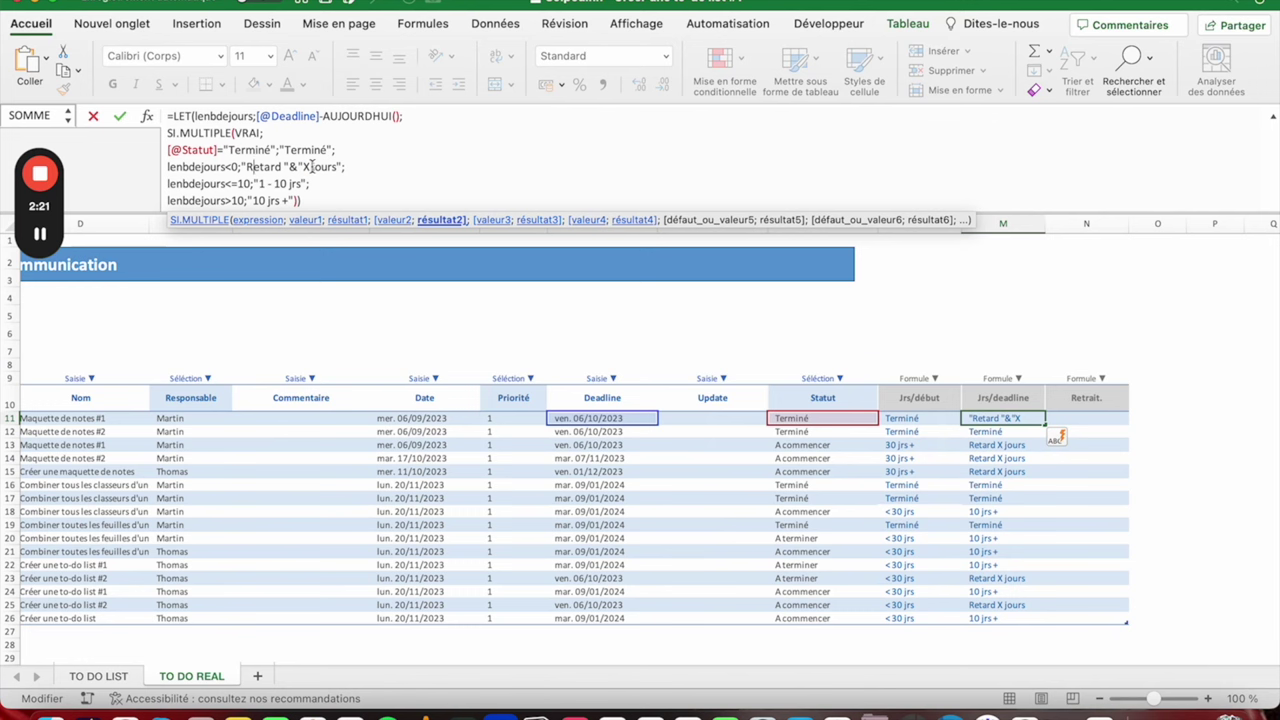
pyautogui.moveTo(298, 166); pyautogui.dragTo(343, 167)
pyautogui.press('BackSpace')
pyautogui.click(590, 418)
pyautogui.write('-au')
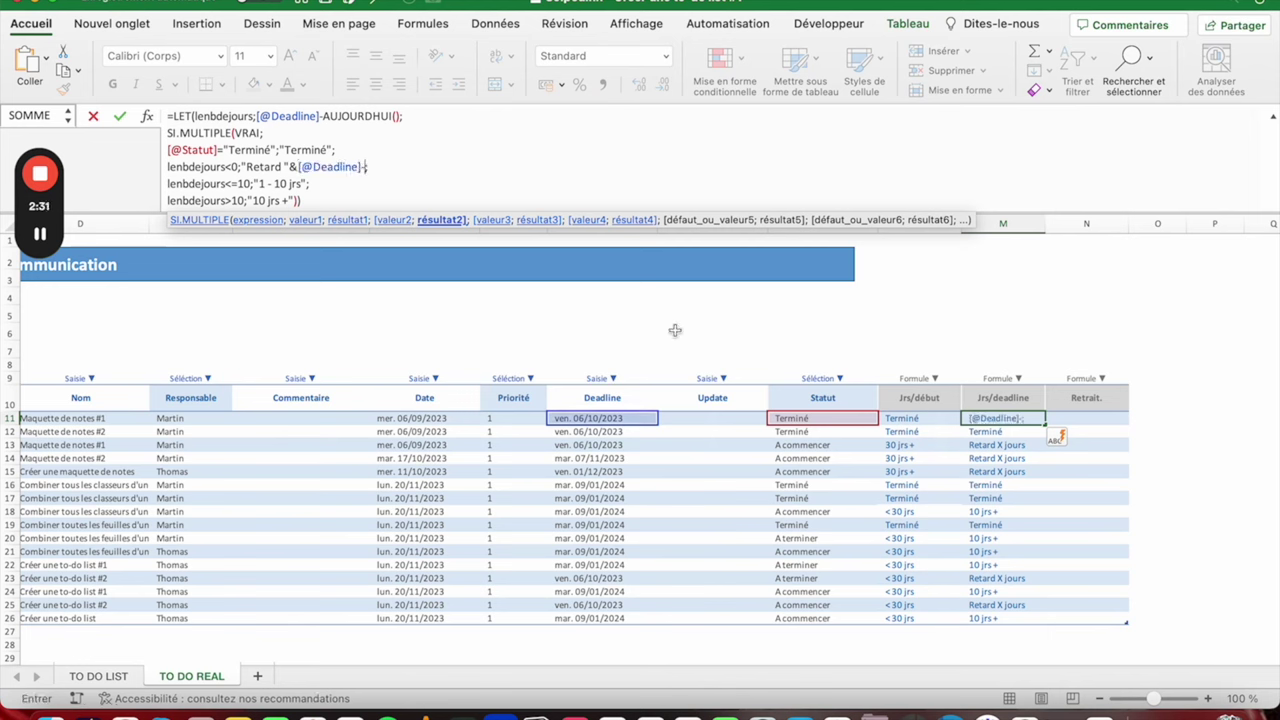
pyautogui.press('Tab')
pyautogui.write(')')
pyautogui.press('Return')
pyautogui.click(1029, 444)
pyautogui.click(1006, 420)
pyautogui.click(1003, 441)
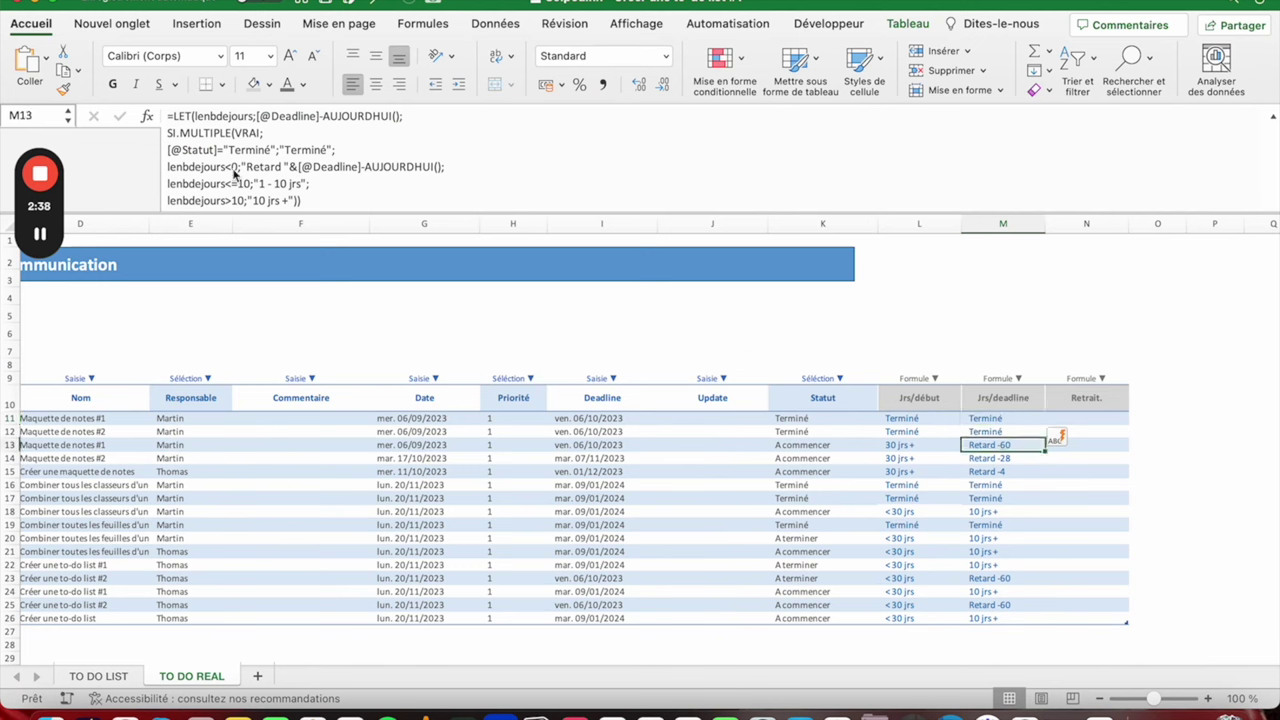
pyautogui.click(346, 166)
pyautogui.moveTo(297, 167); pyautogui.dragTo(443, 167)
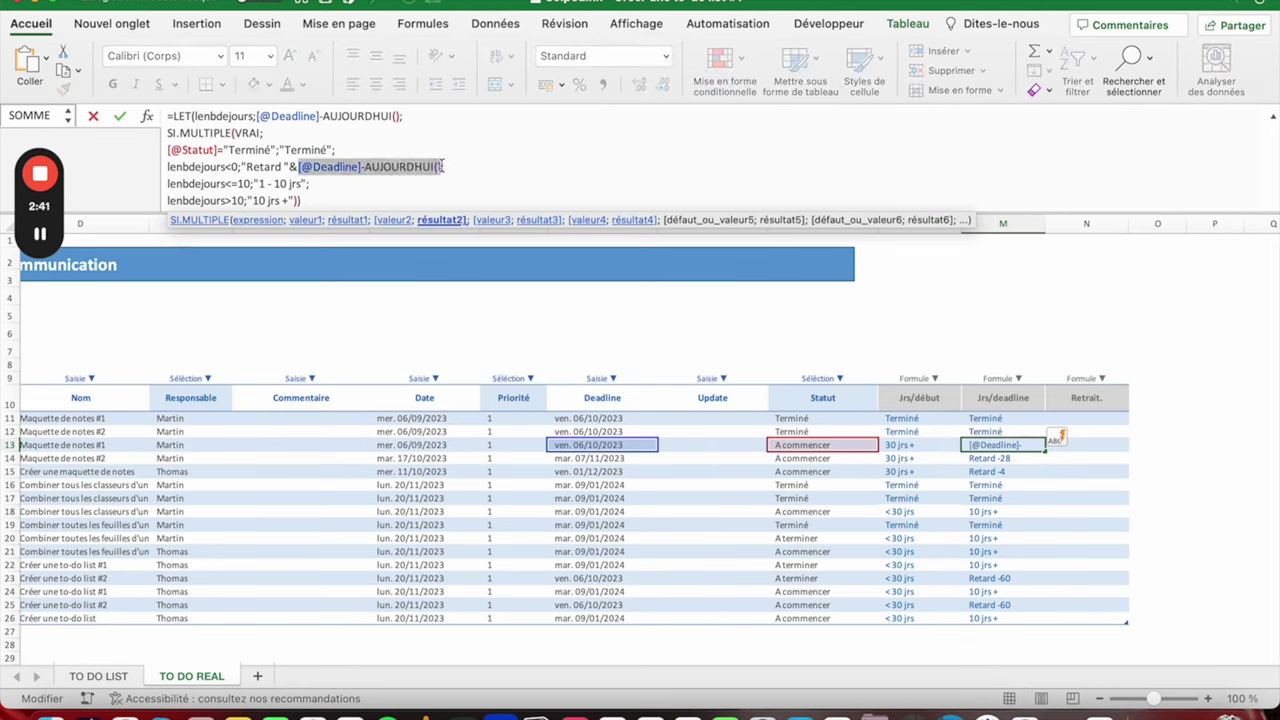
pyautogui.write('AUJOURDHUI()')
pyautogui.write('-')
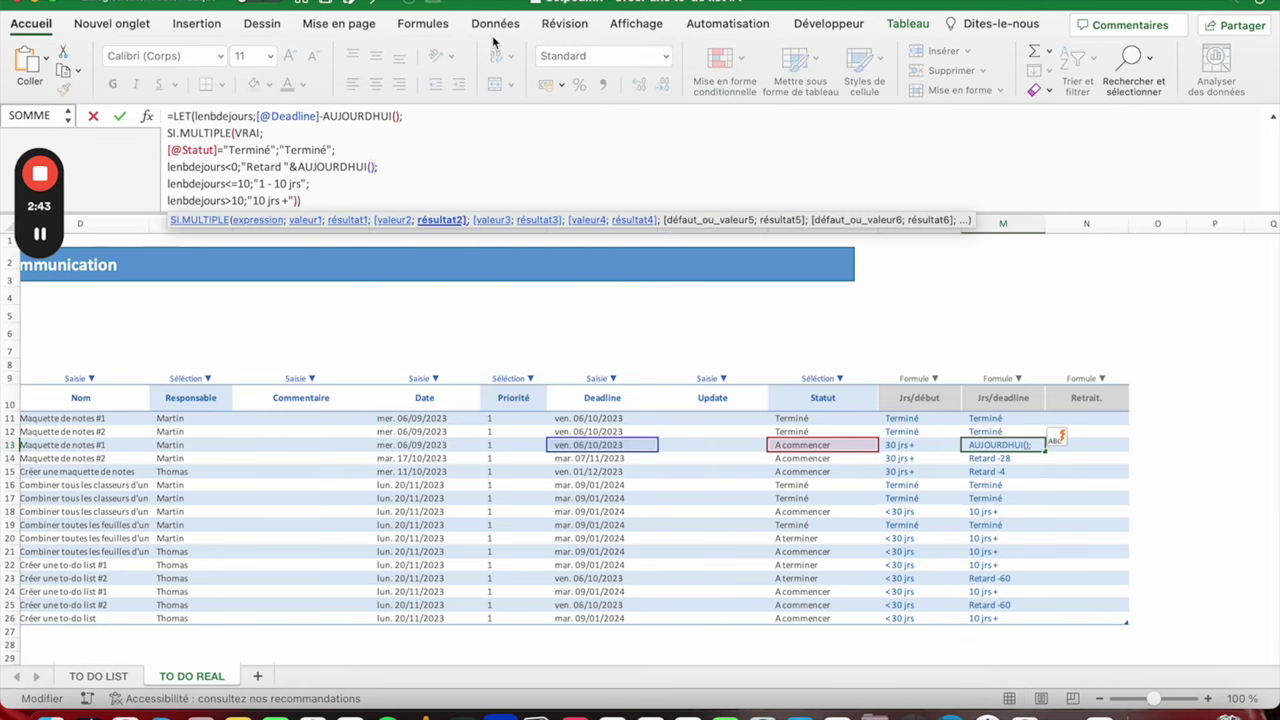
pyautogui.click(586, 444)
pyautogui.press('Return')
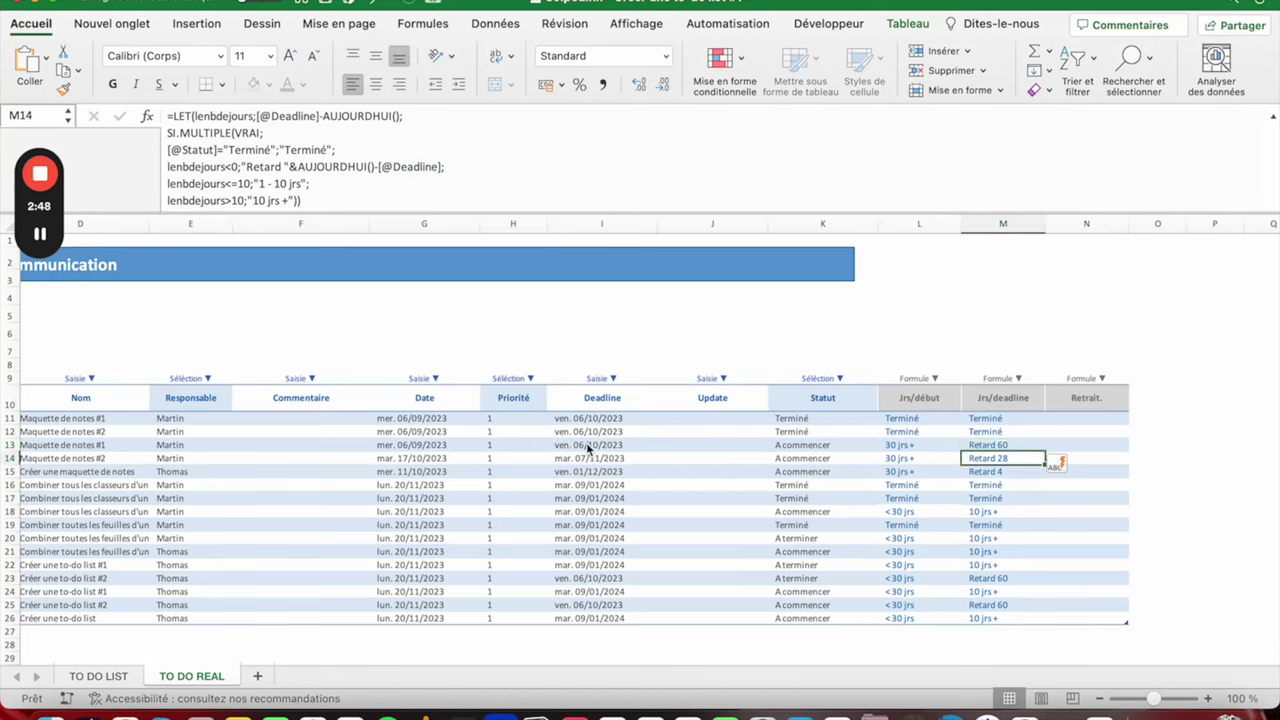
pyautogui.click(991, 424)
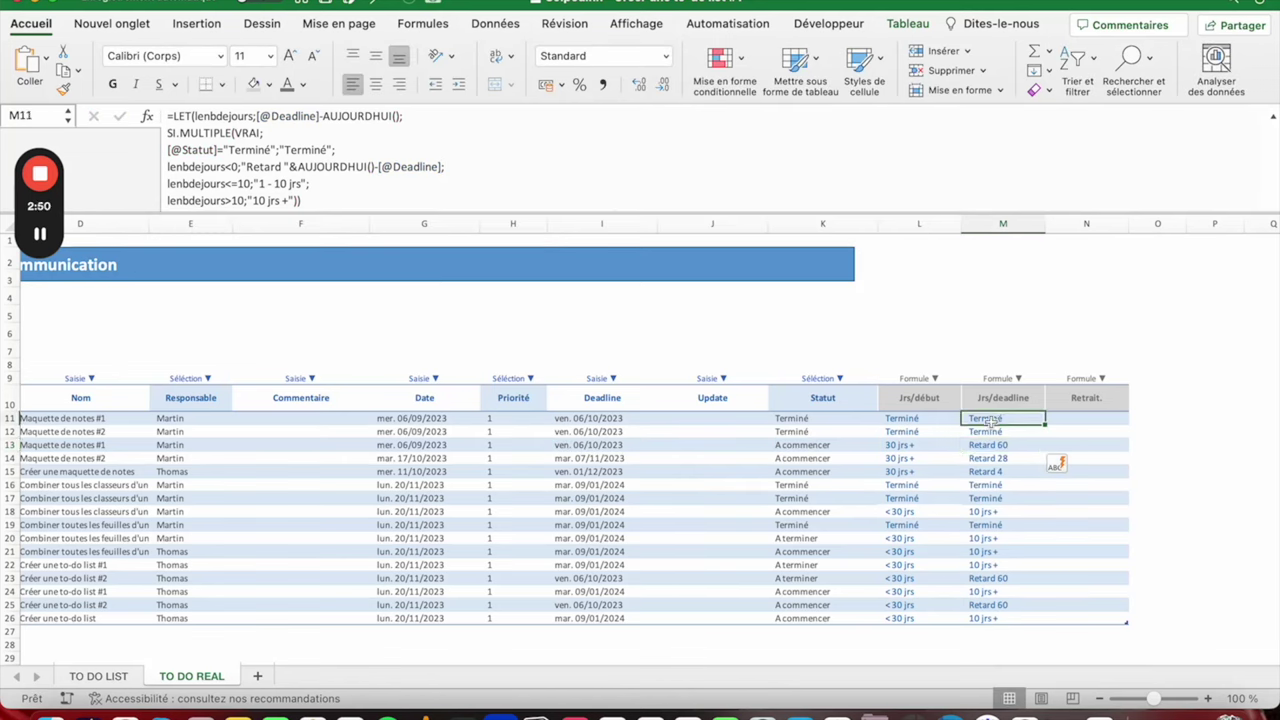
pyautogui.click(1008, 446)
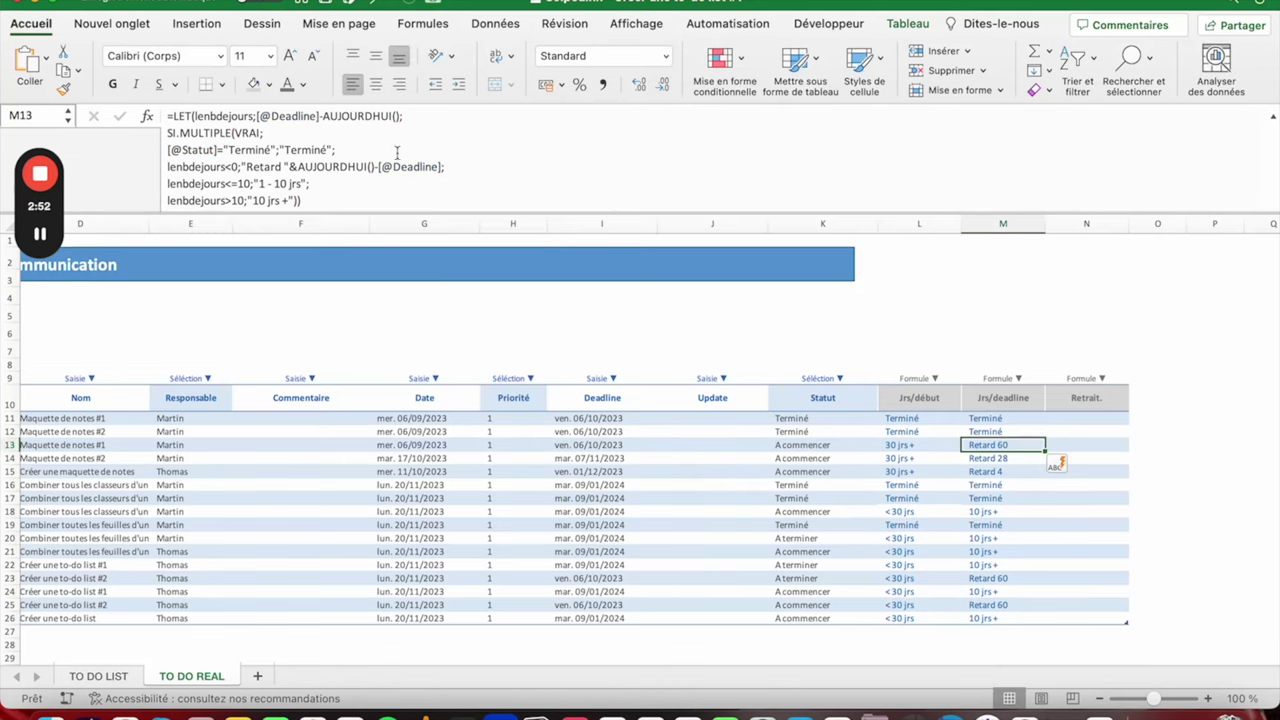
# Step: Append &" jrs" to the delay and compare results with the TO DO LIST sheet
pyautogui.click(301, 167)
pyautogui.click(443, 167)
pyautogui.write('&')
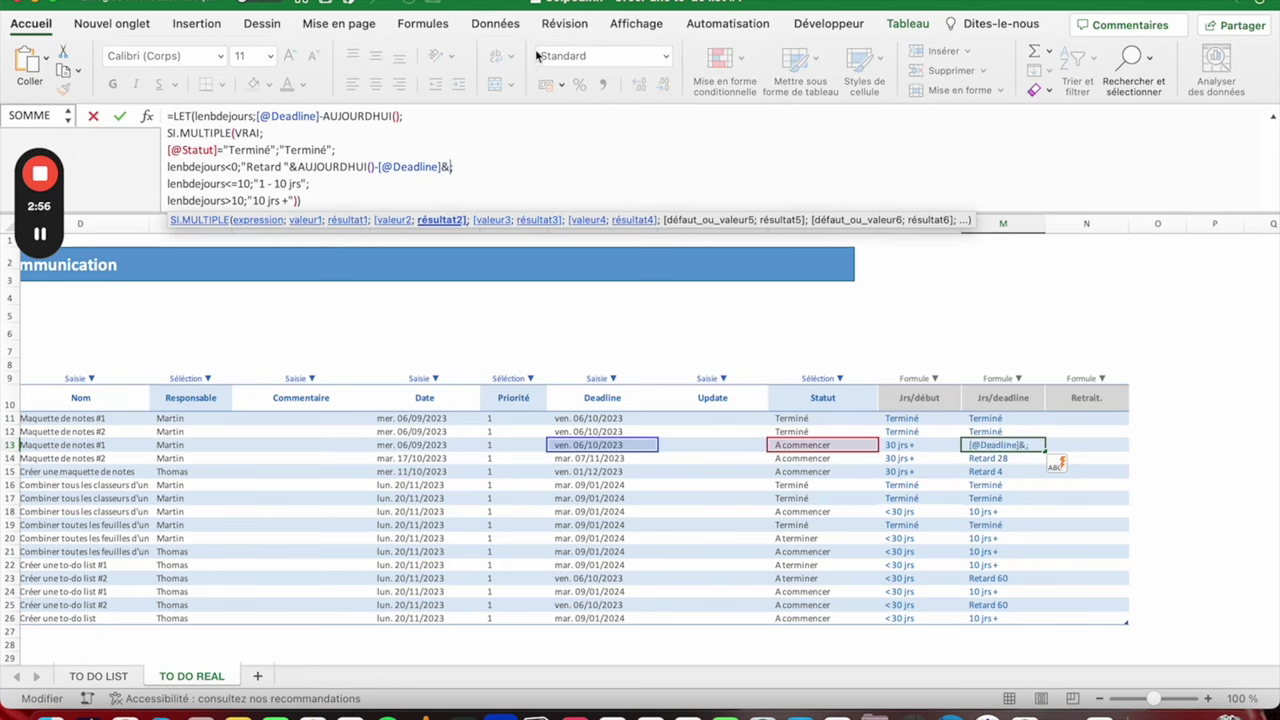
pyautogui.write('"')
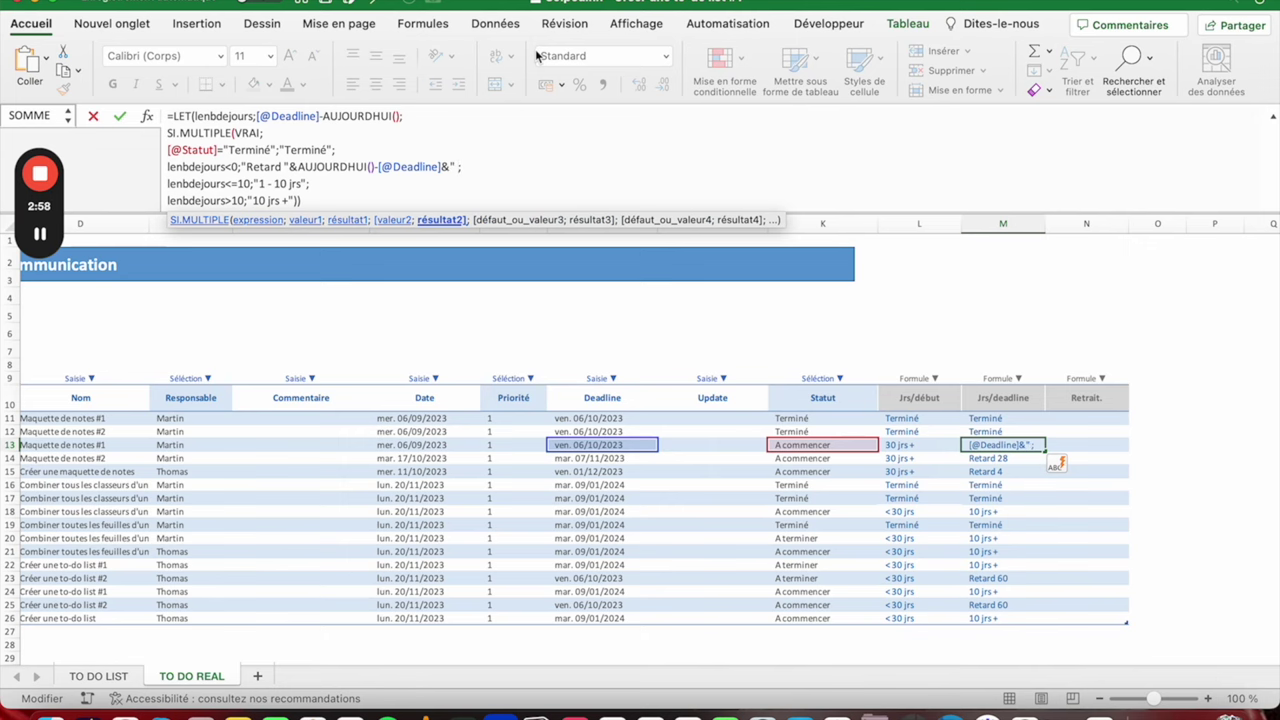
pyautogui.write(' jrs"')
pyautogui.press('Return')
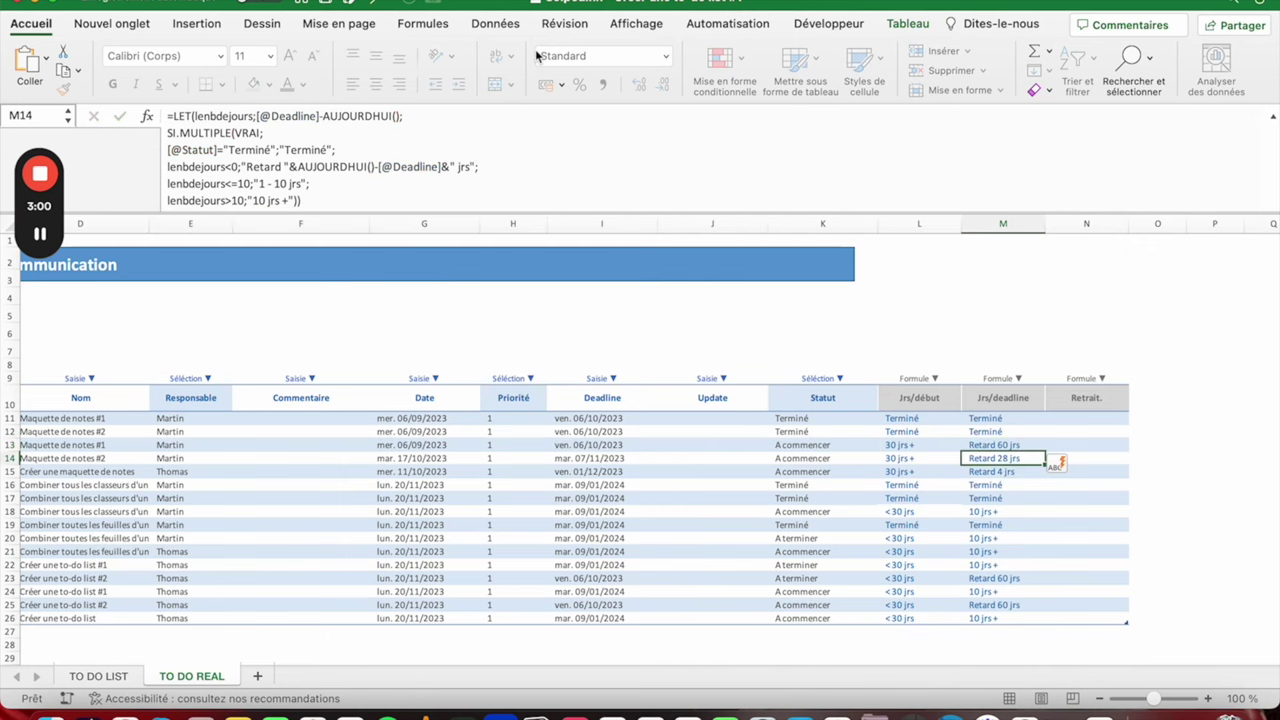
pyautogui.press('Up')
pyautogui.click(100, 666)
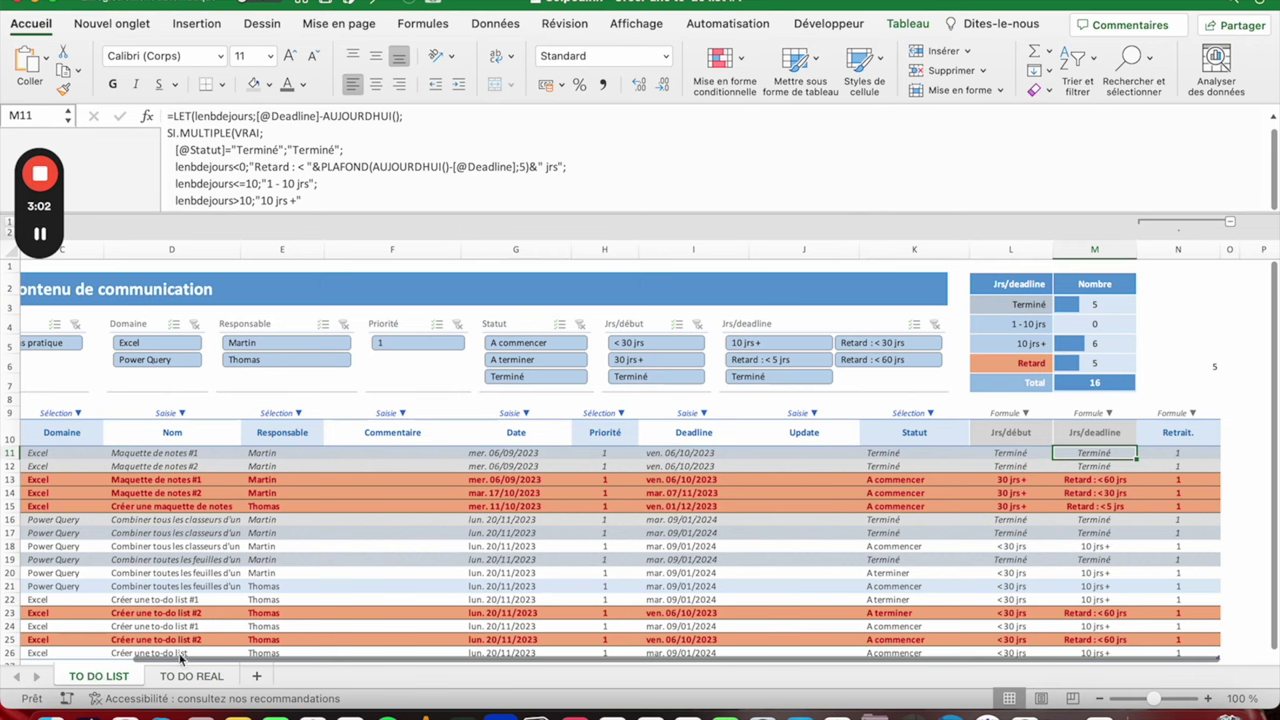
pyautogui.hotkey('ctrl', 'pagedown')
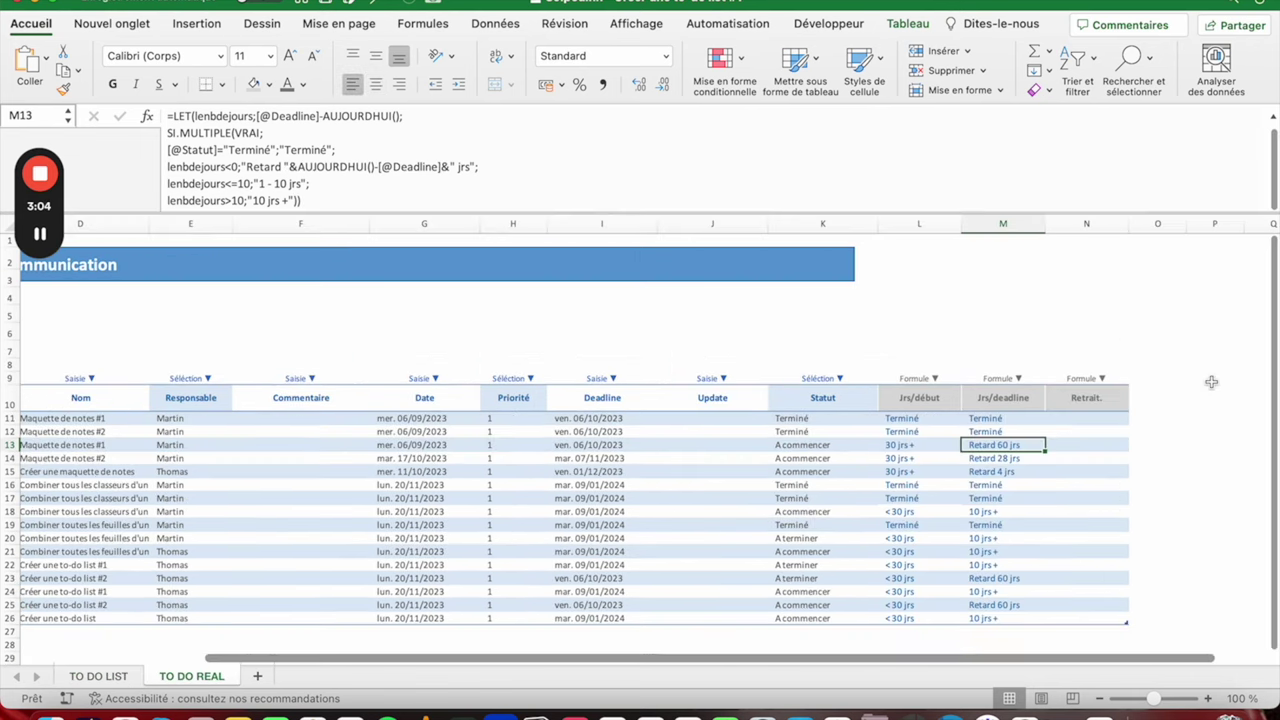
pyautogui.press('Down')
pyautogui.press('Down')
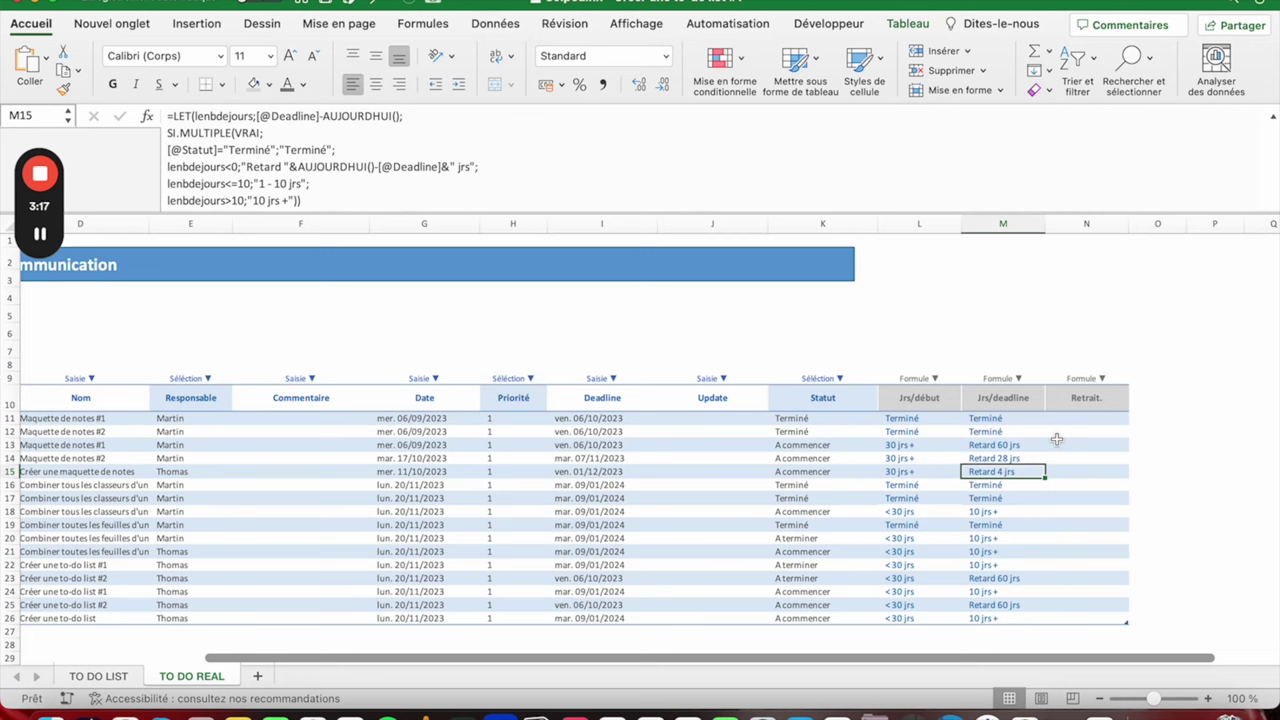
pyautogui.click(289, 167)
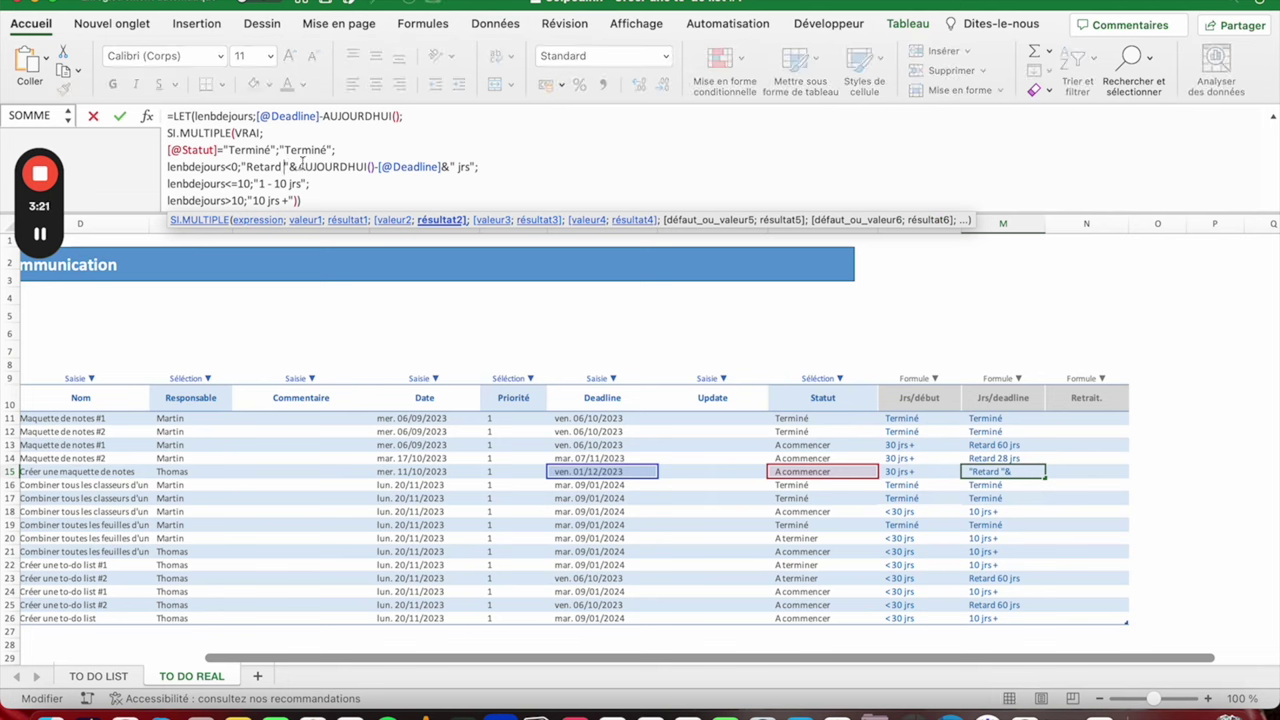
# Step: Change the label to "Retard : <" and wrap the day count in PLAFOND with step 5
pyautogui.write(': <')
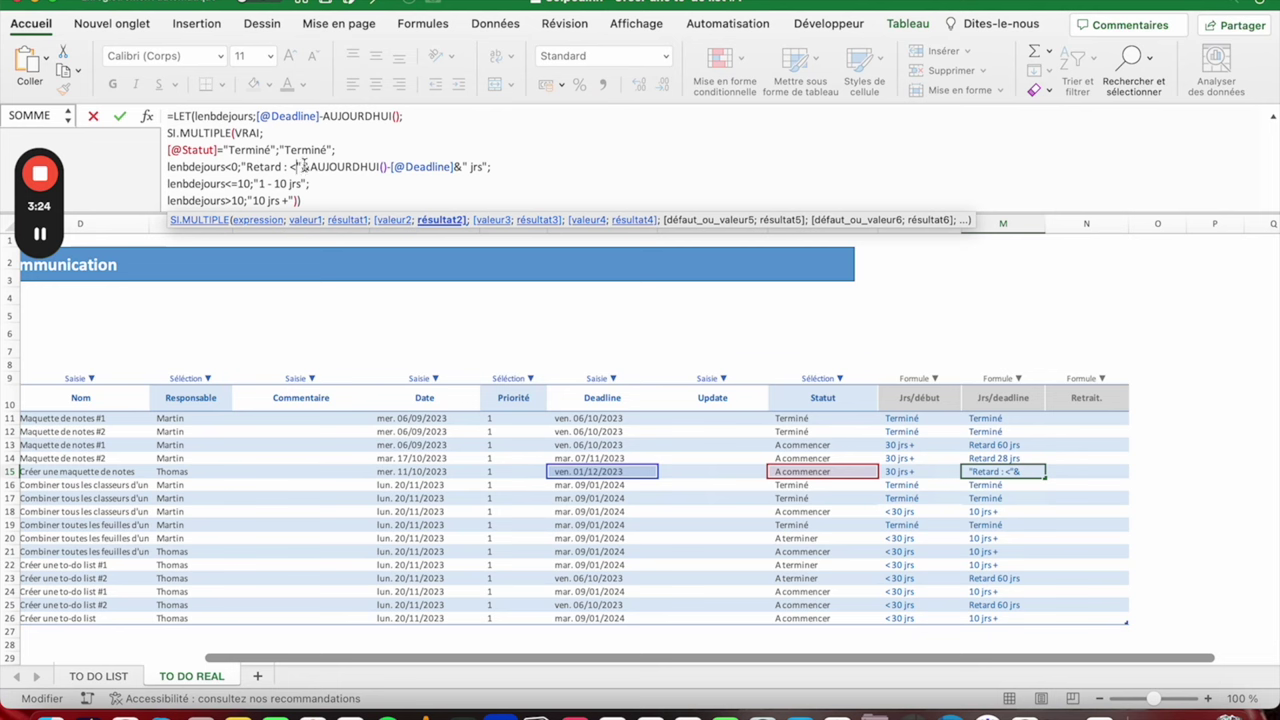
pyautogui.click(309, 166)
pyautogui.write('plang')
pyautogui.press('BackSpace')
pyautogui.press('BackSpace')
pyautogui.write('f')
pyautogui.doubleClick(244, 270)
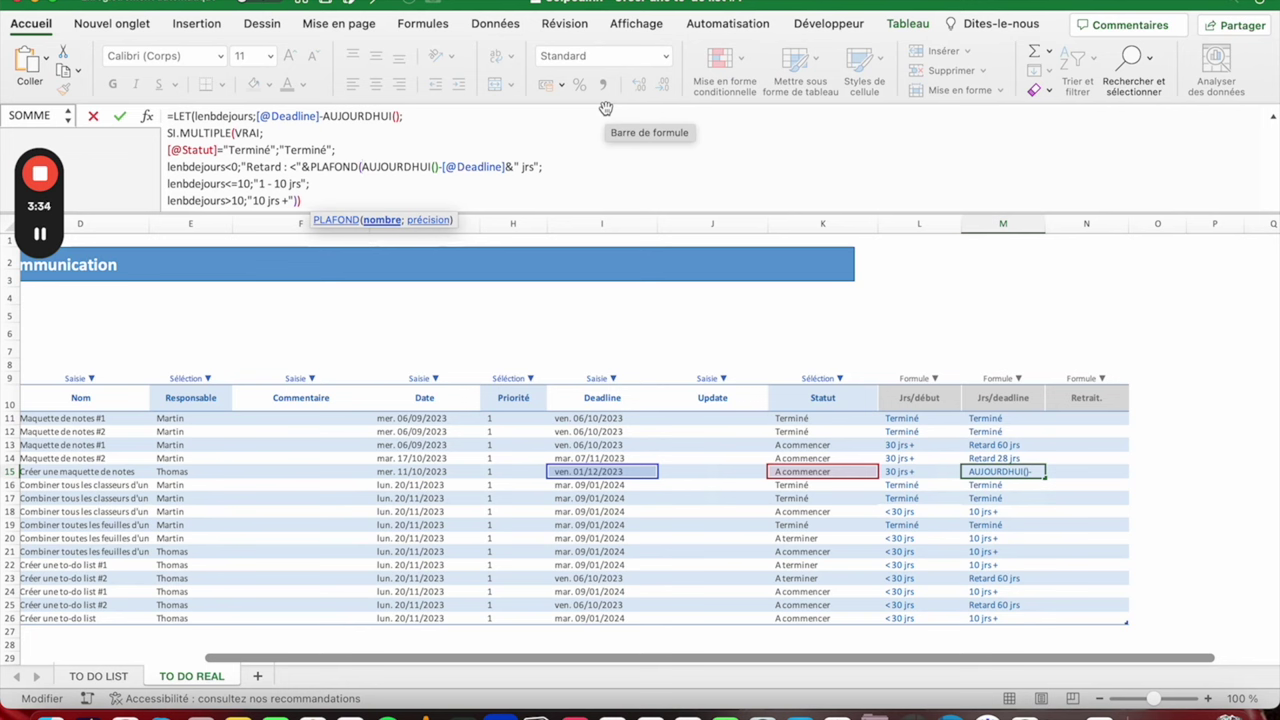
pyautogui.click(537, 168)
pyautogui.write(';5')
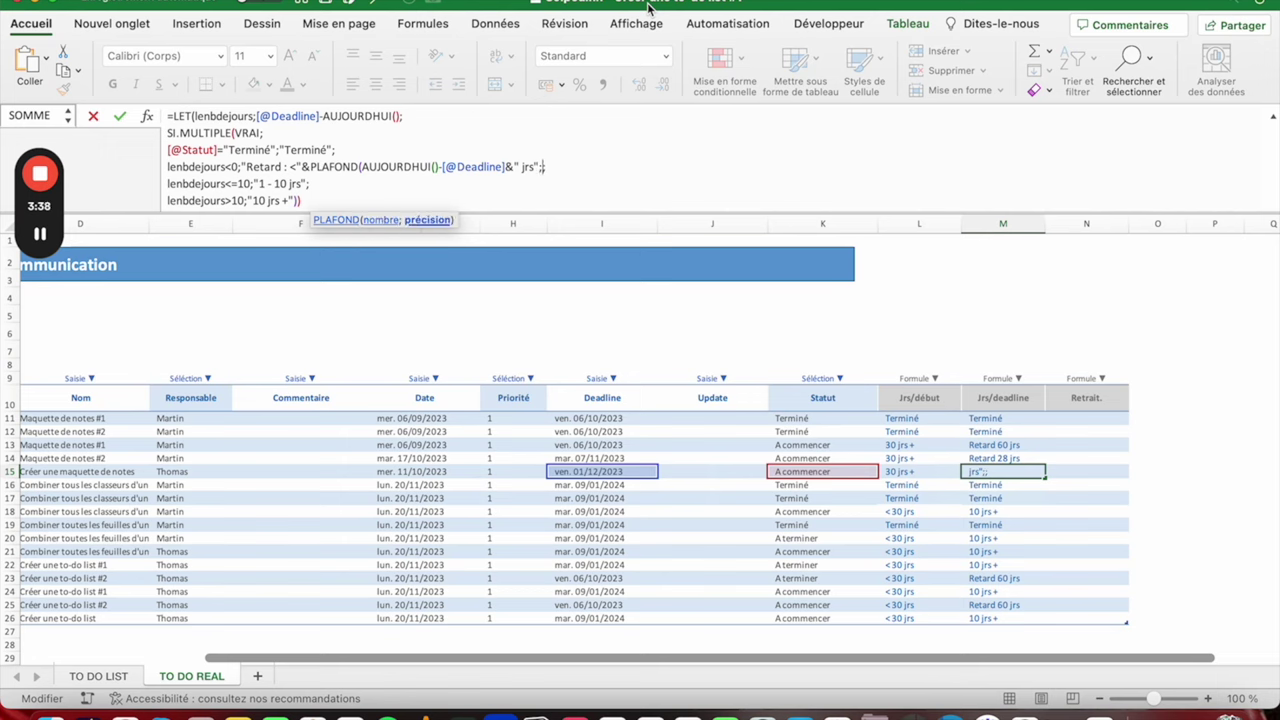
pyautogui.write(')')
pyautogui.press('Return')
pyautogui.click(555, 165)
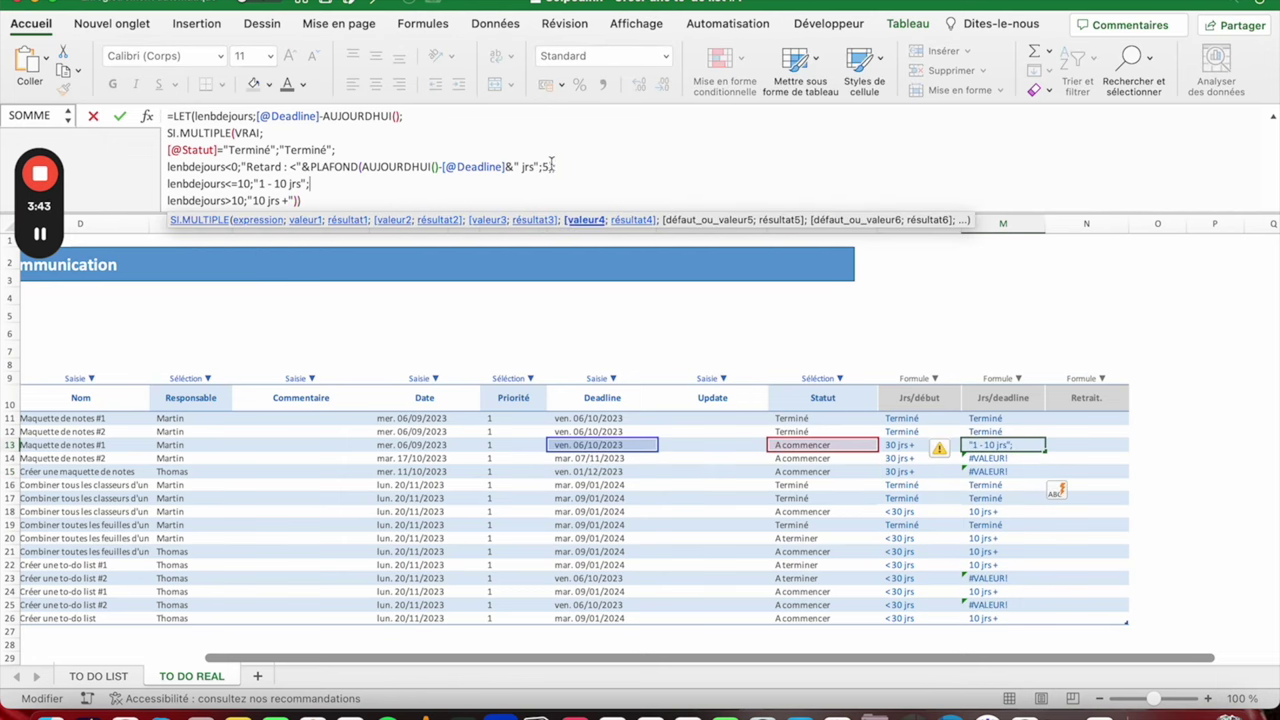
pyautogui.press('BackSpace')
pyautogui.press('BackSpace')
pyautogui.press('BackSpace')
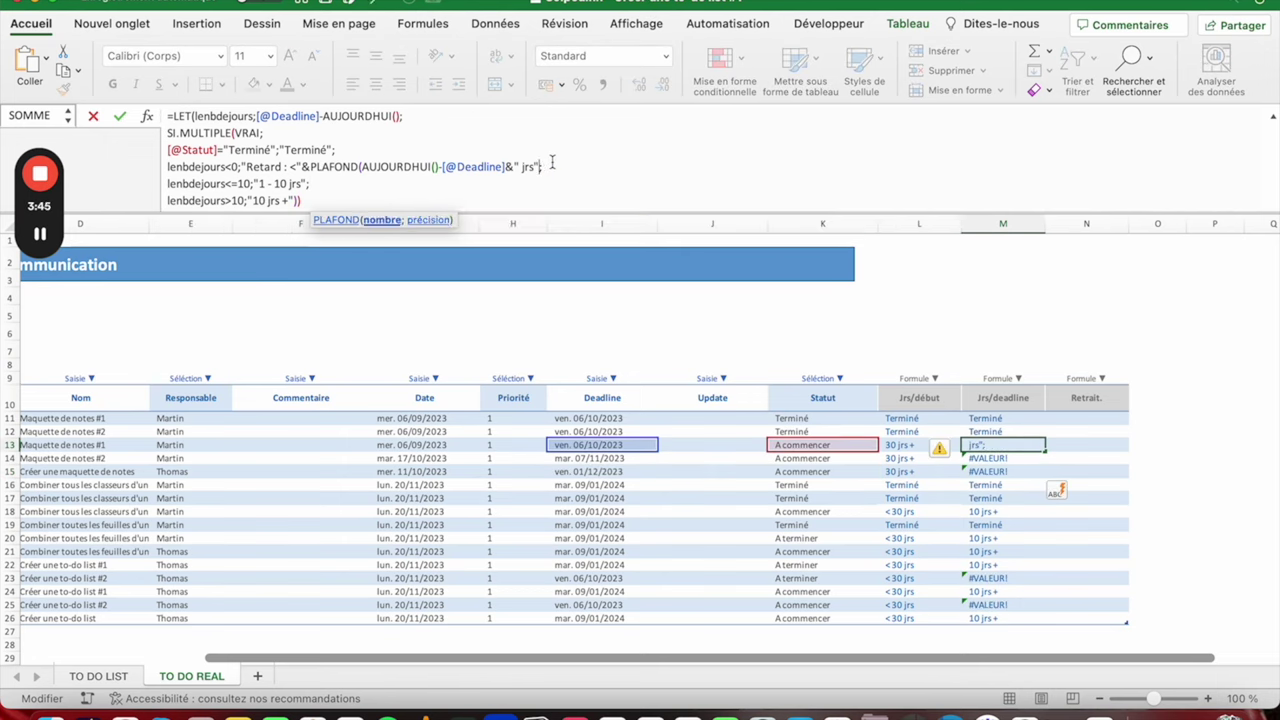
pyautogui.click(507, 166)
pyautogui.write(';5)')
pyautogui.press('Return')
pyautogui.press('Up')
pyautogui.press('Up')
pyautogui.press('Up')
pyautogui.press('Down')
pyautogui.press('Down')
# Step: Fix the spacing after "<" and review the rounded labels like Retard : < 60 jrs
pyautogui.click(298, 166)
pyautogui.press('Return')
pyautogui.press('Up')
pyautogui.press('Up')
pyautogui.press('Up')
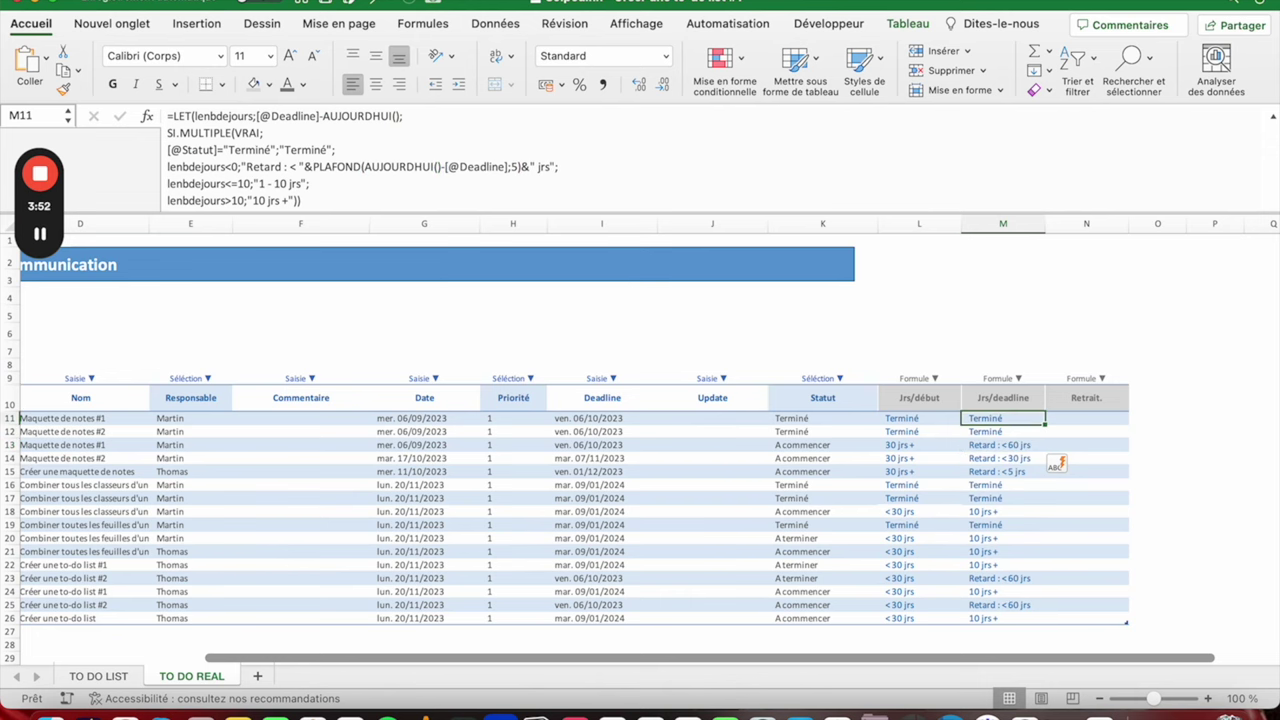
pyautogui.press('Down')
pyautogui.press('Down')
pyautogui.press('Down')
pyautogui.press('Down')
pyautogui.press('Up')
pyautogui.press('Up')
pyautogui.press('Up')
pyautogui.press('Down')
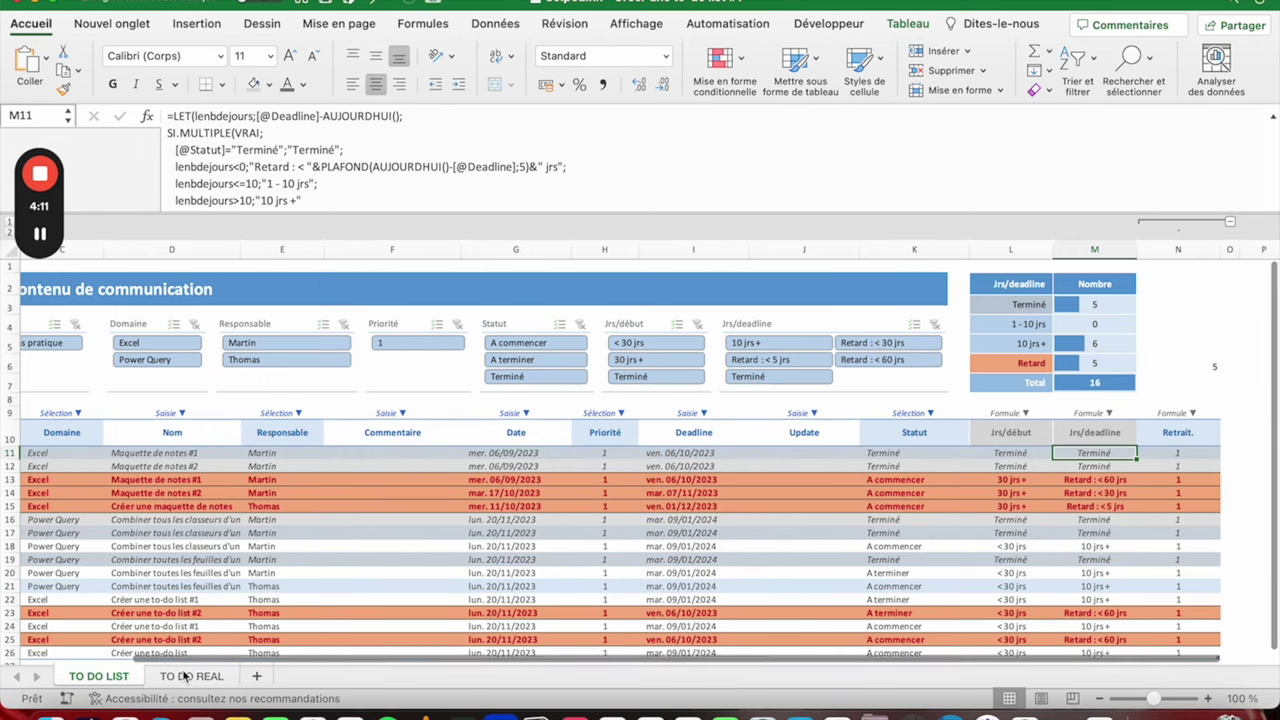
# Step: On TO DO REAL, check the lower-row Retard results and inspect the L11 and M11 formulas
pyautogui.click(185, 676)
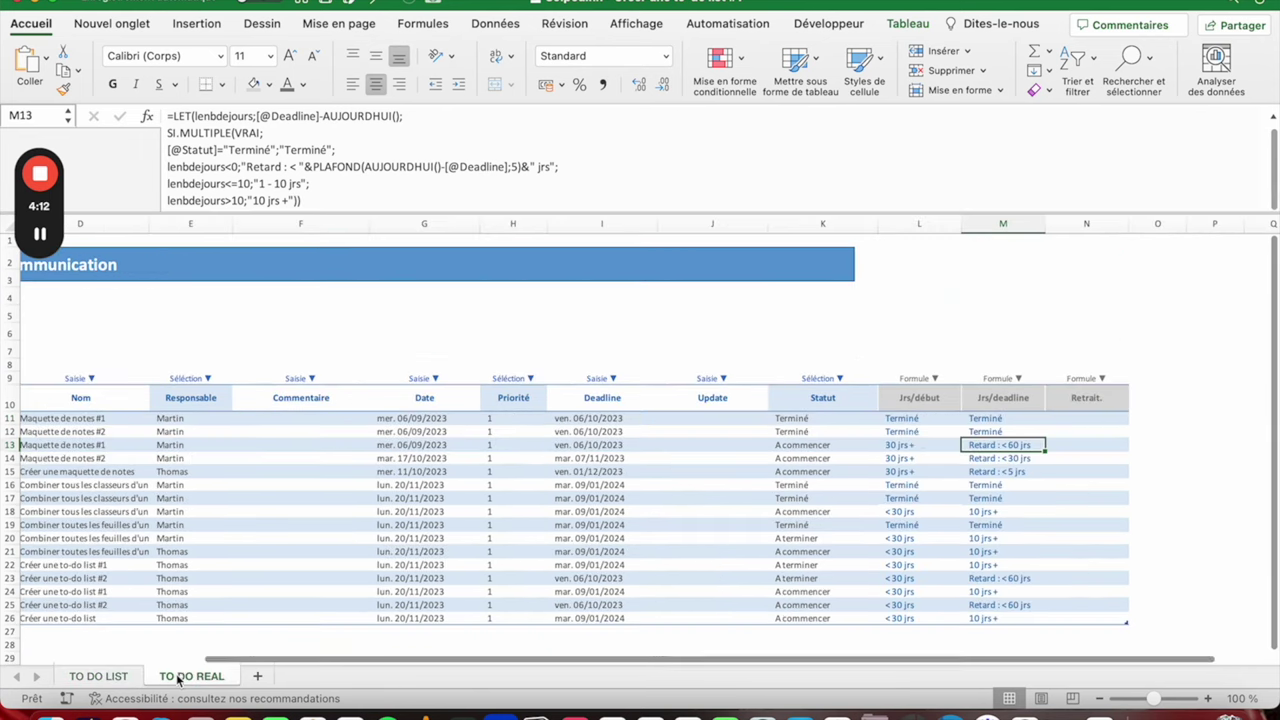
pyautogui.click(1000, 578)
pyautogui.click(1000, 618)
pyautogui.click(995, 602)
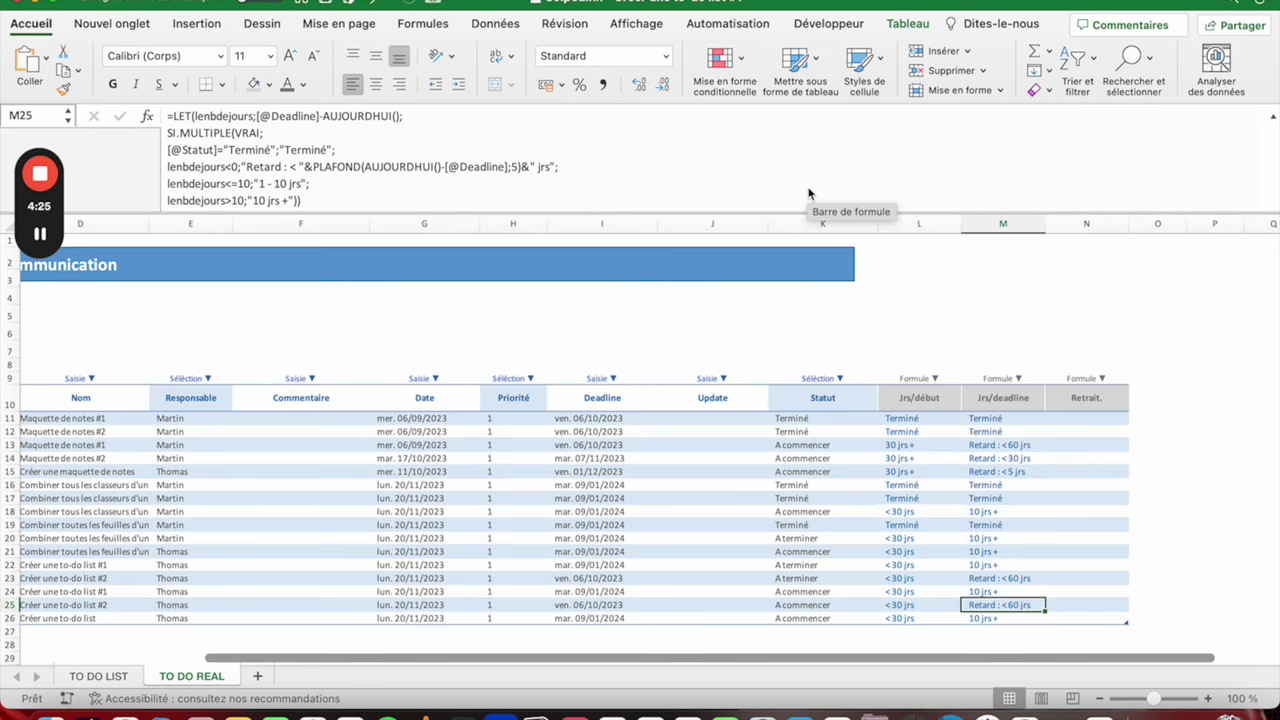
pyautogui.click(890, 420)
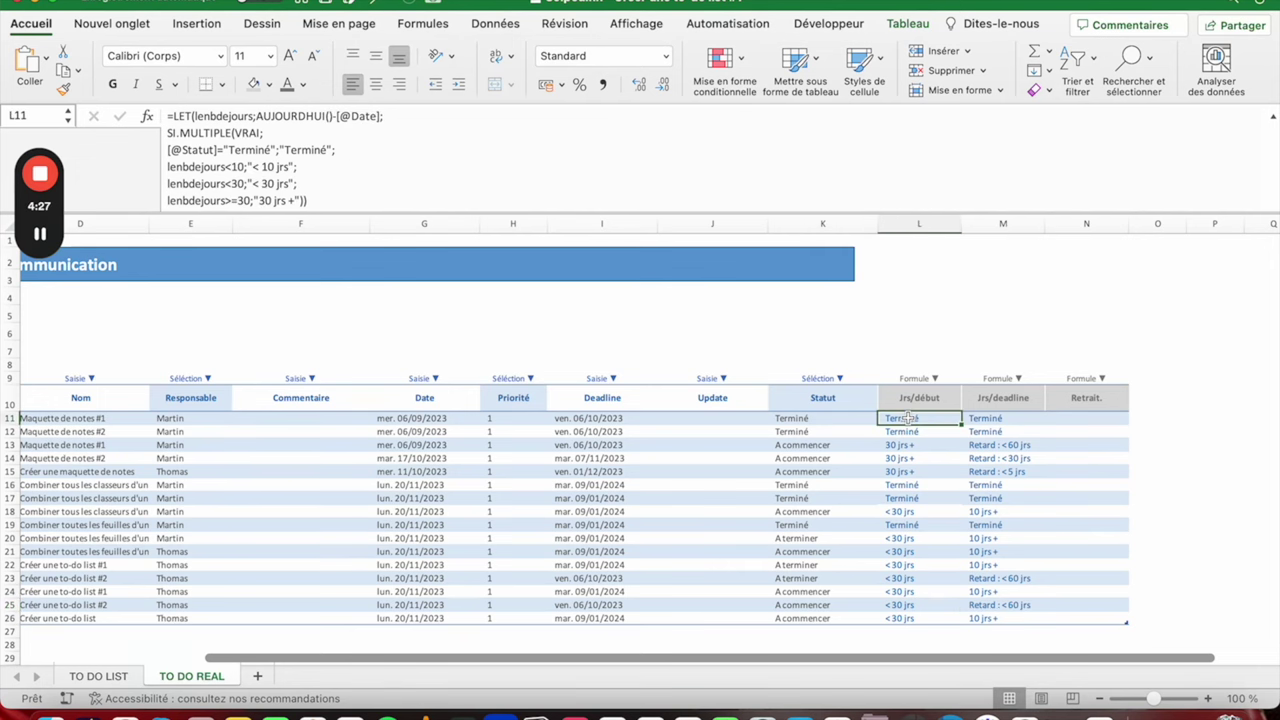
pyautogui.click(990, 420)
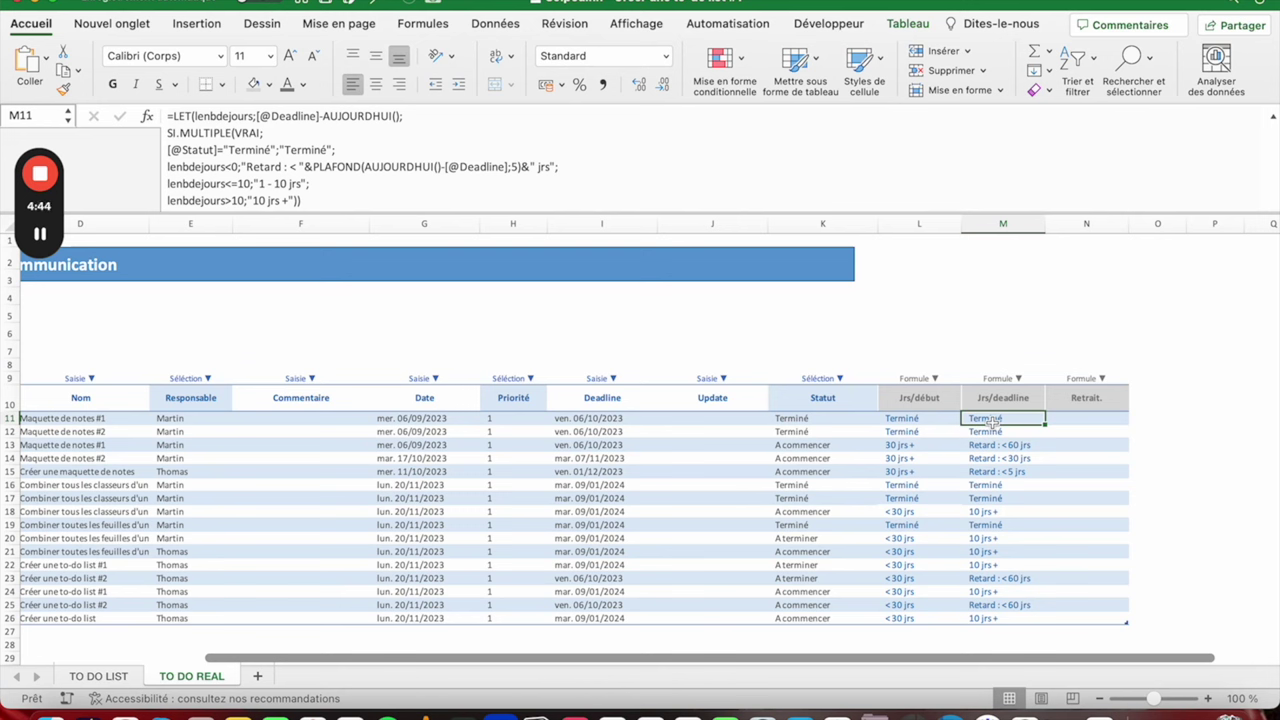
pyautogui.hscroll(-5, 400, 451)
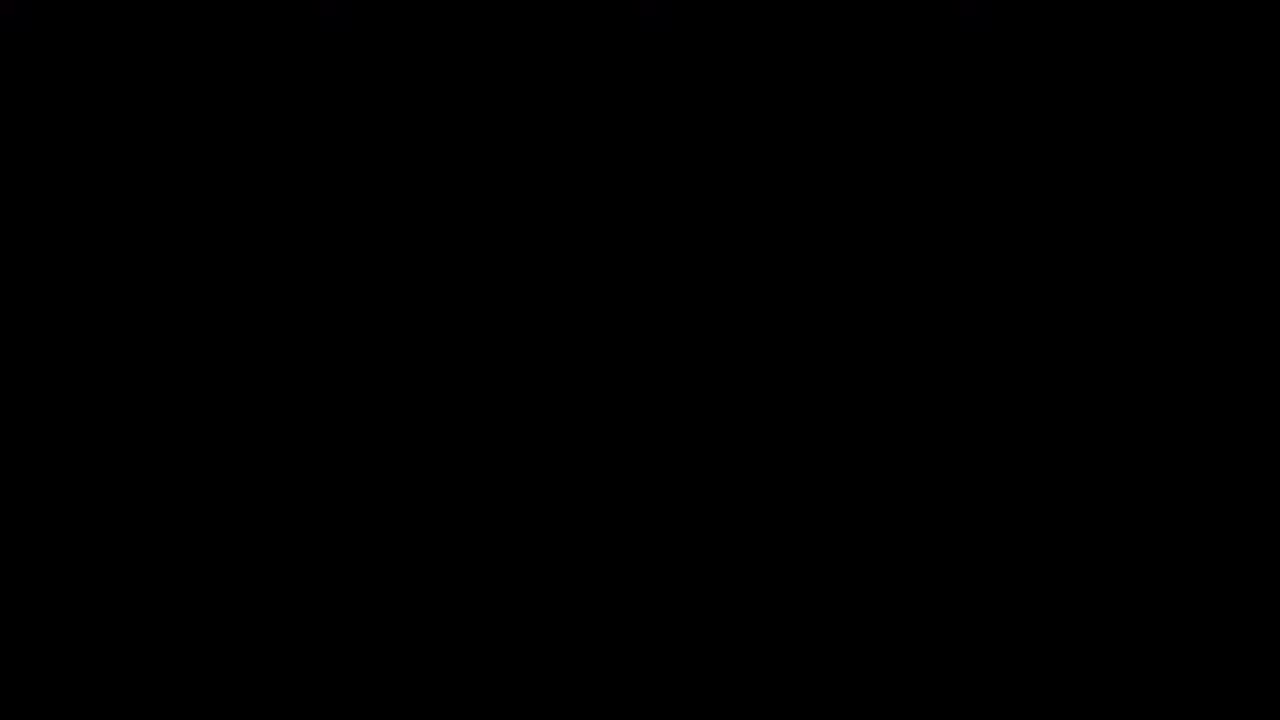
# Step: Select the two formula columns L11:M26 across all task rows
pyautogui.hscroll(3, 515, 456)
pyautogui.hscroll(2, 1151, 457)
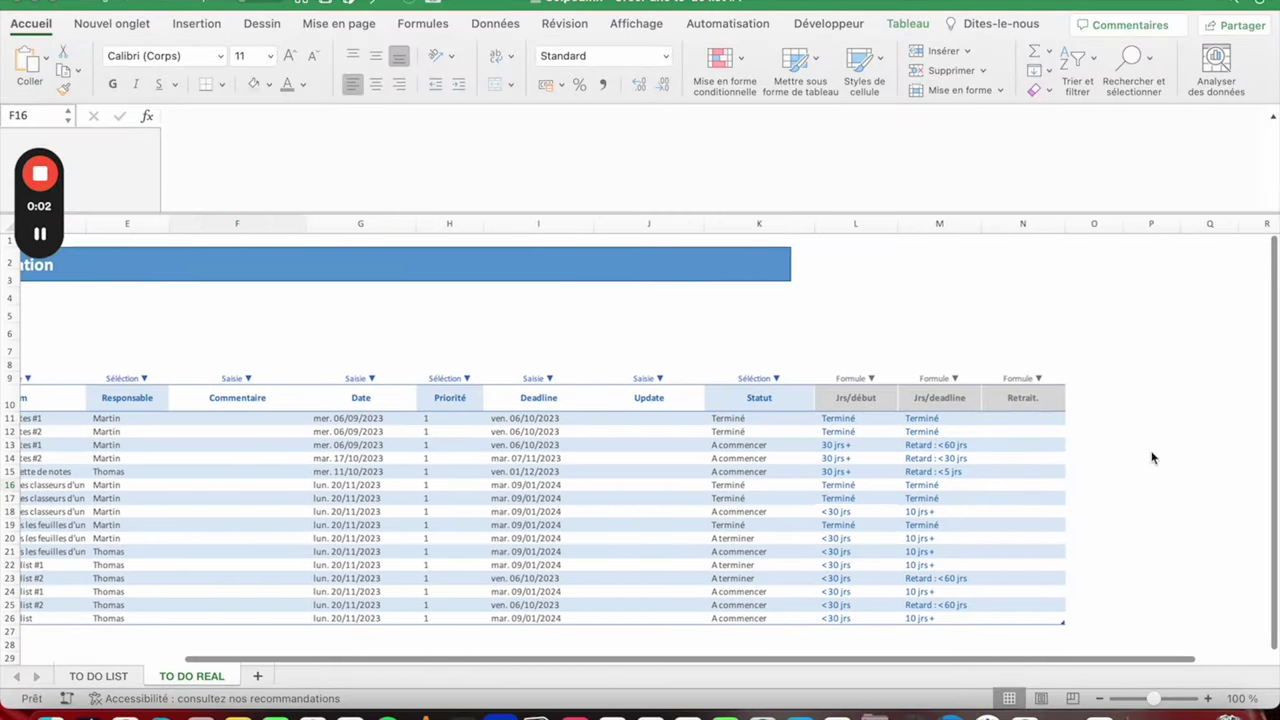
pyautogui.click(1019, 418)
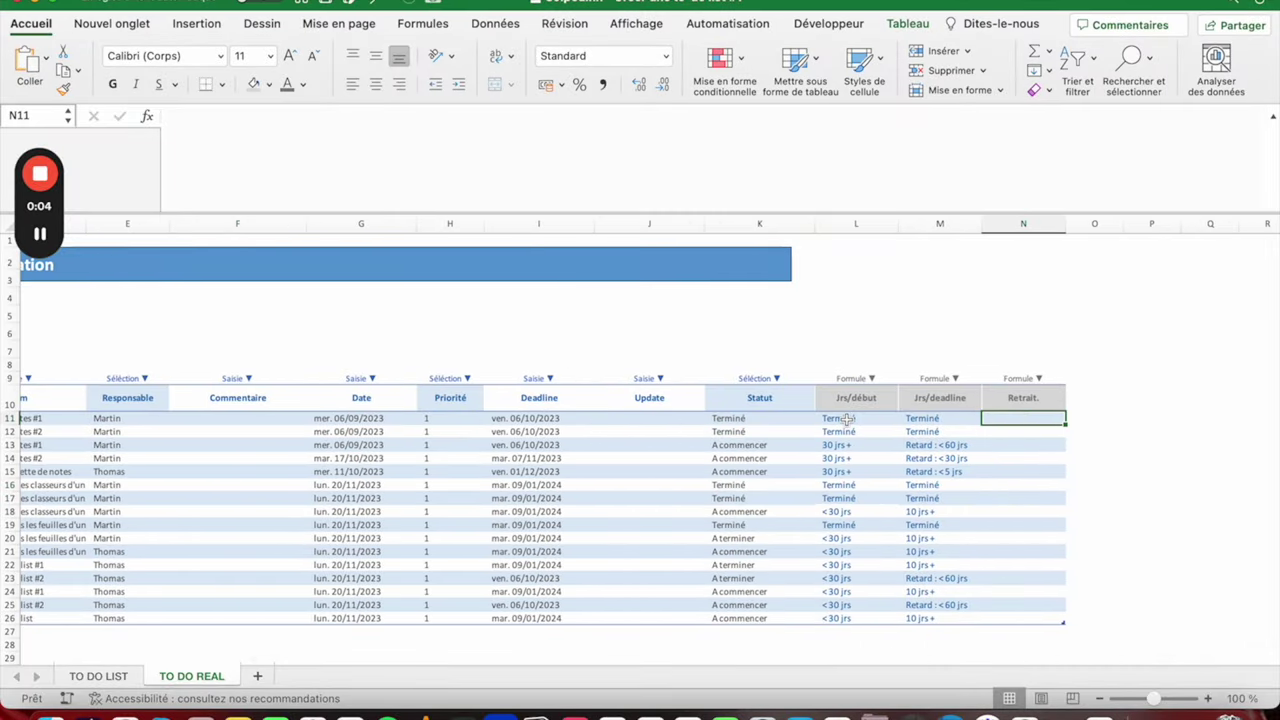
pyautogui.moveTo(840, 418); pyautogui.dragTo(933, 618)
pyautogui.hscroll(-5, 933, 618)
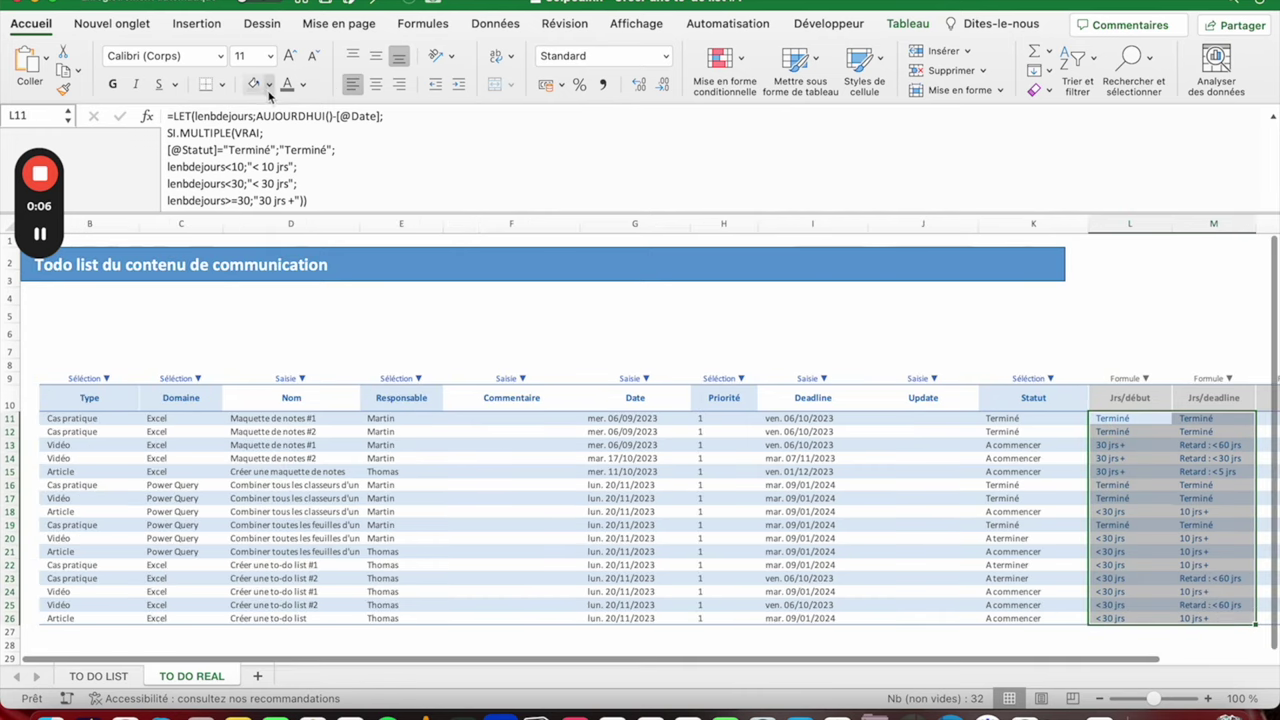
# Step: Move from E17 up to E11, then select the whole table body B11:N26
pyautogui.click(401, 497)
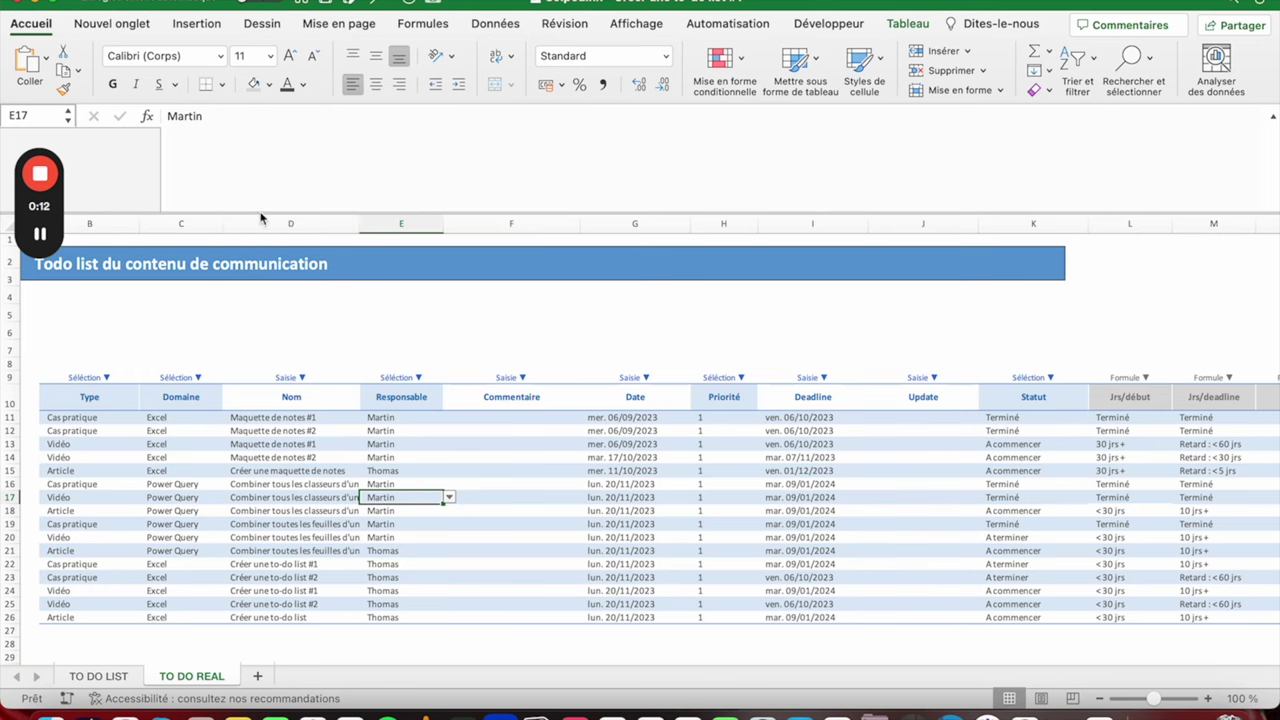
pyautogui.moveTo(258, 214); pyautogui.dragTo(260, 160)
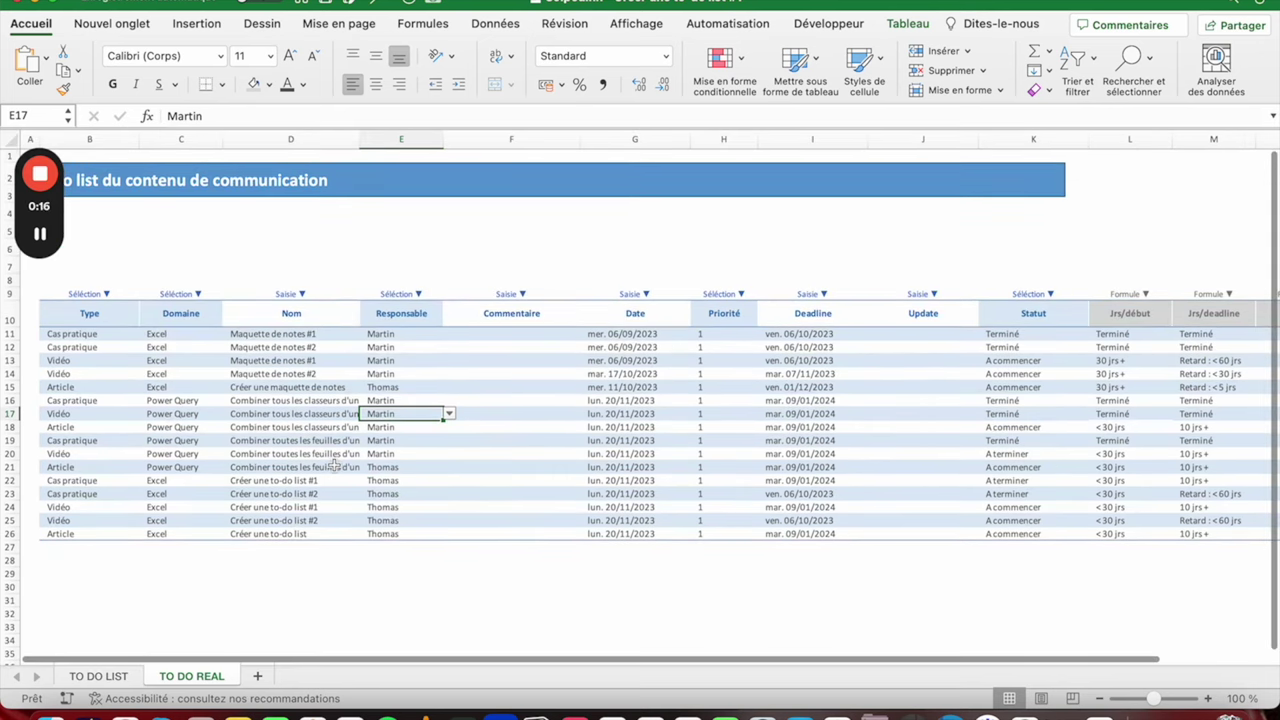
pyautogui.press('Up')
pyautogui.press('Up')
pyautogui.press('Up')
pyautogui.press('Up')
pyautogui.press('Up')
pyautogui.press('Up')
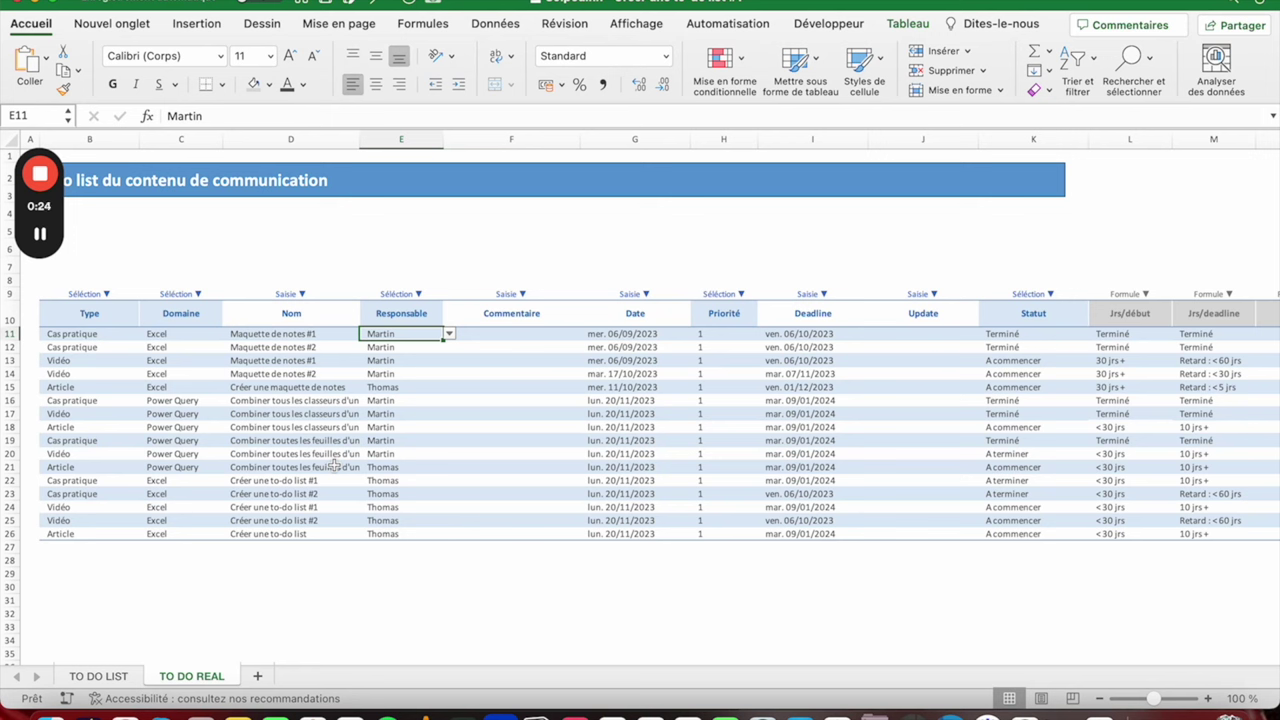
pyautogui.moveTo(75, 334)
pyautogui.mouseDown()
pyautogui.moveTo(1155, 440)
pyautogui.moveTo(1005, 457)
pyautogui.mouseUp()
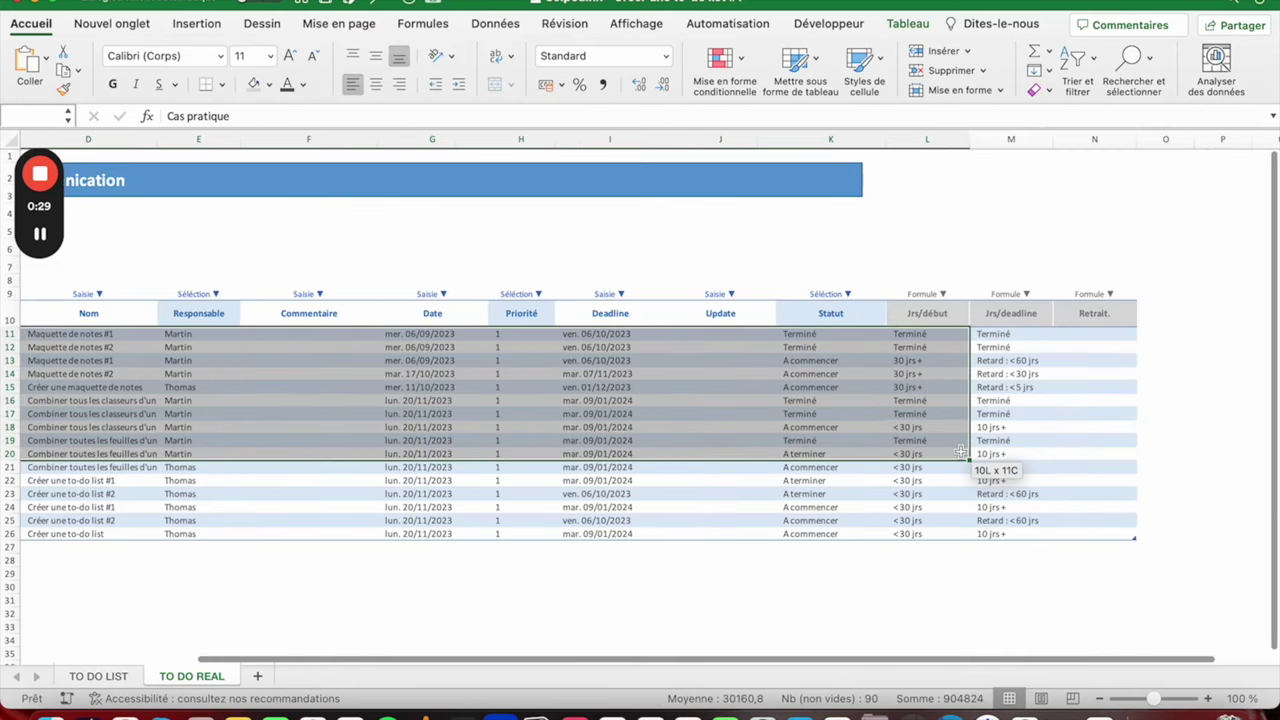
pyautogui.moveTo(1005, 457); pyautogui.dragTo(1092, 534)
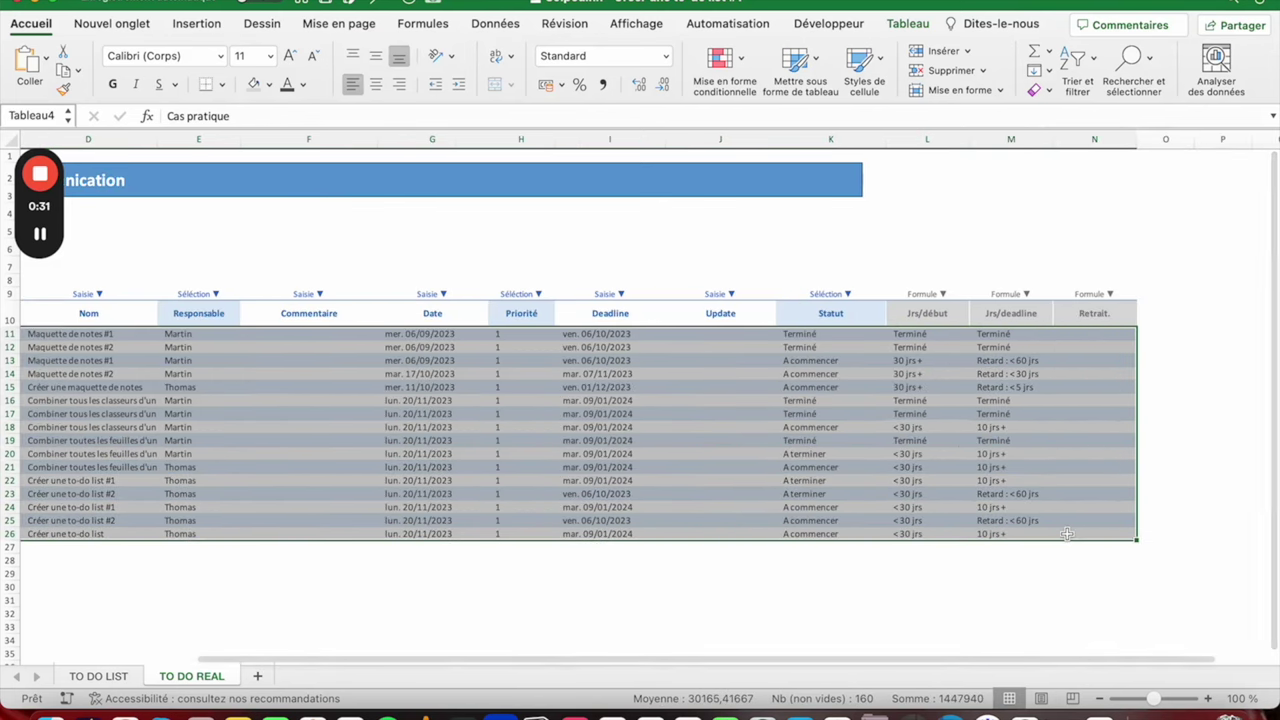
pyautogui.hscroll(-2, 869, 526)
pyautogui.hscroll(-1, 869, 526)
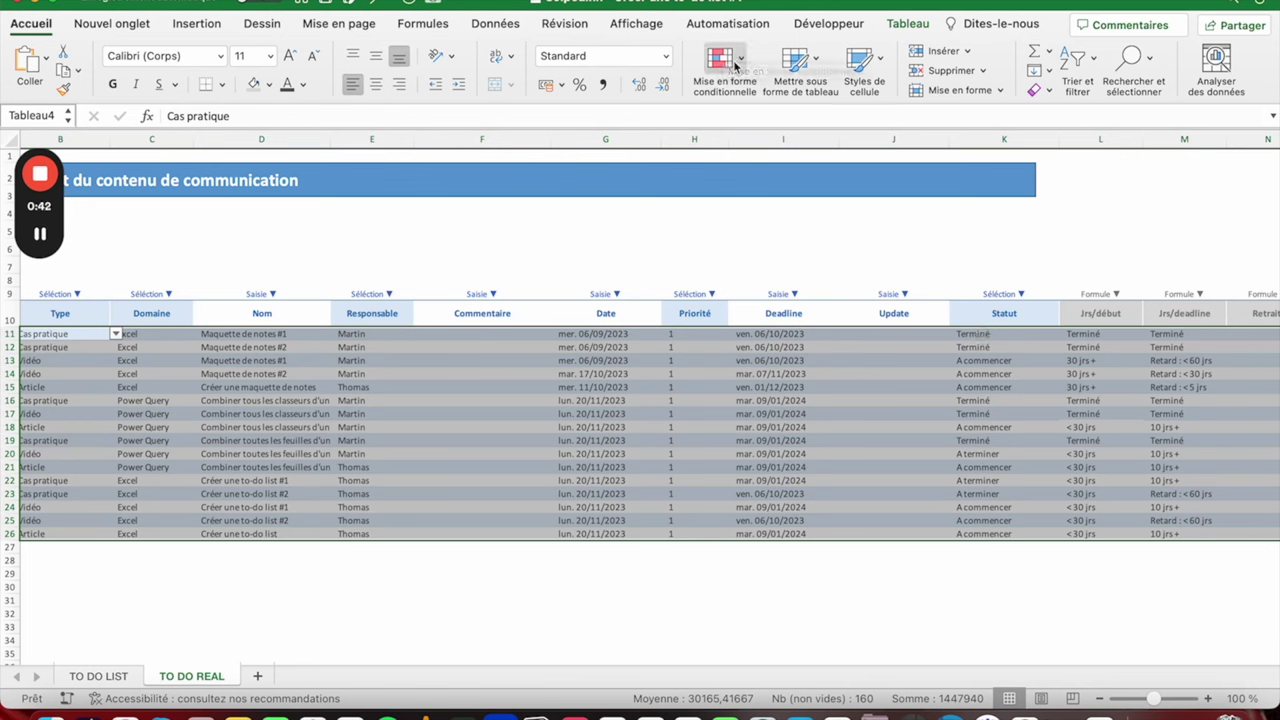
# Step: Start a new classic conditional formatting rule based on a formula
pyautogui.click(724, 58)
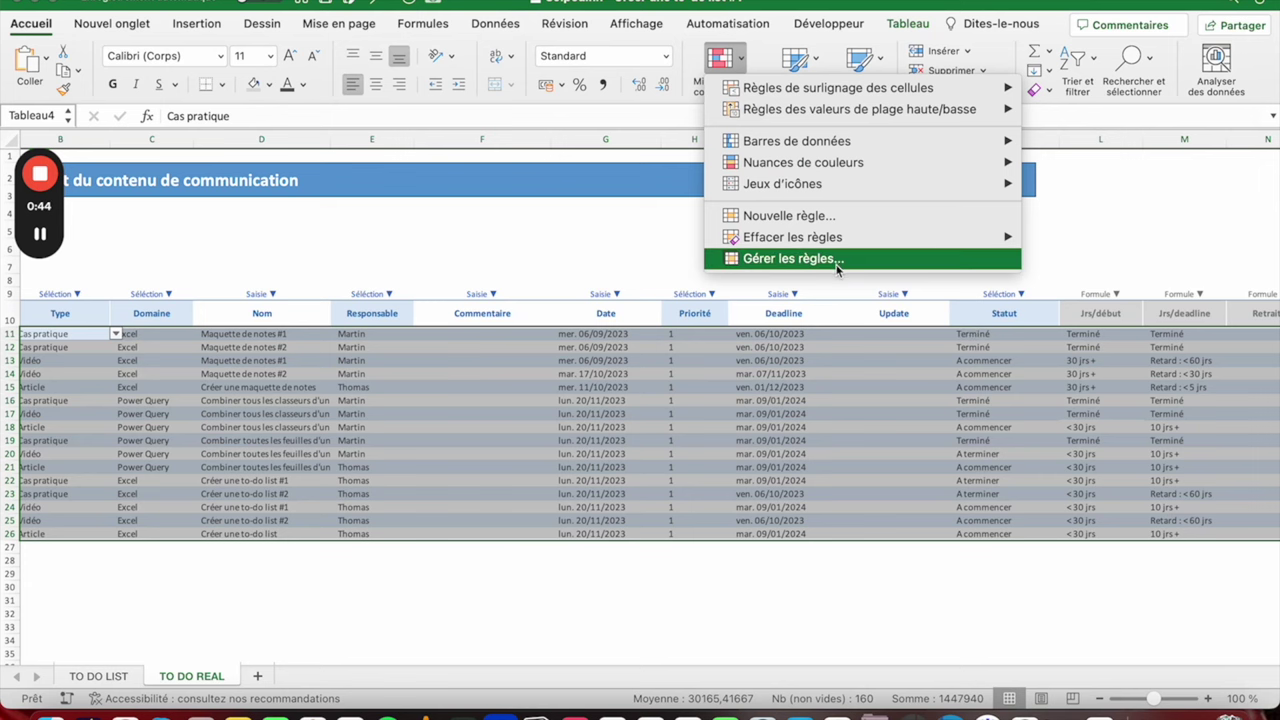
pyautogui.click(829, 217)
pyautogui.click(585, 157)
pyautogui.click(580, 237)
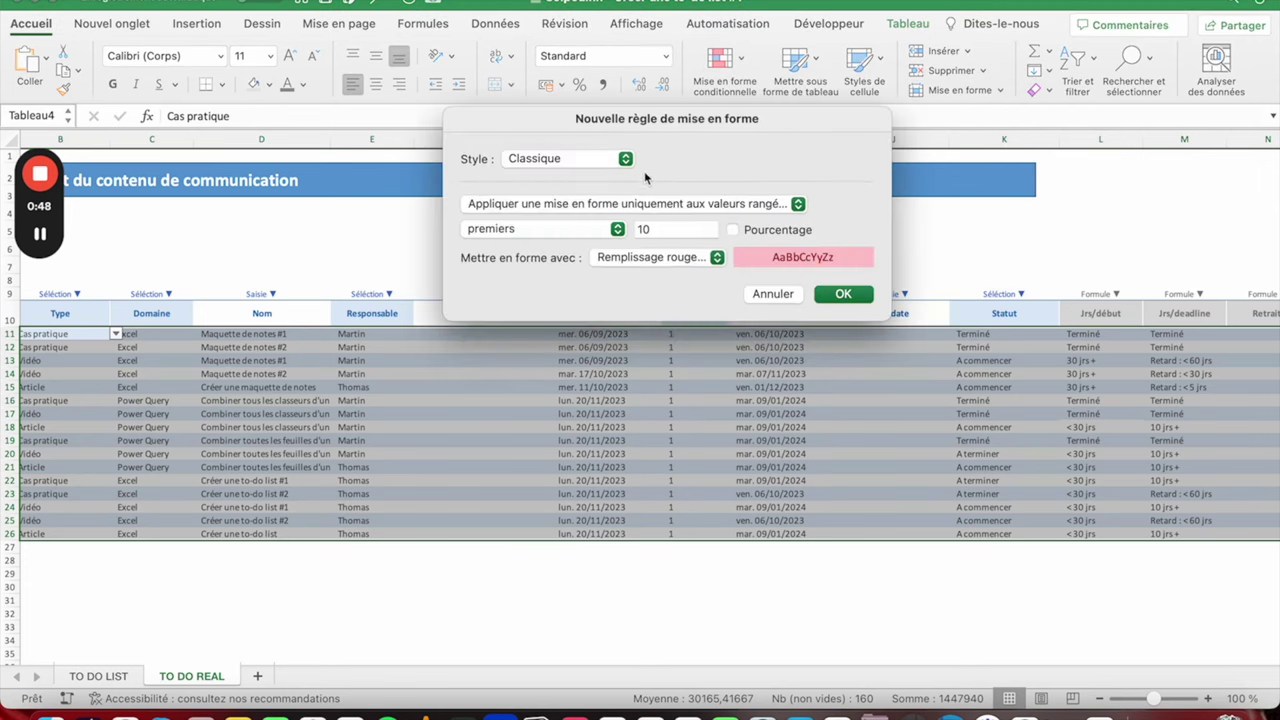
pyautogui.click(613, 207)
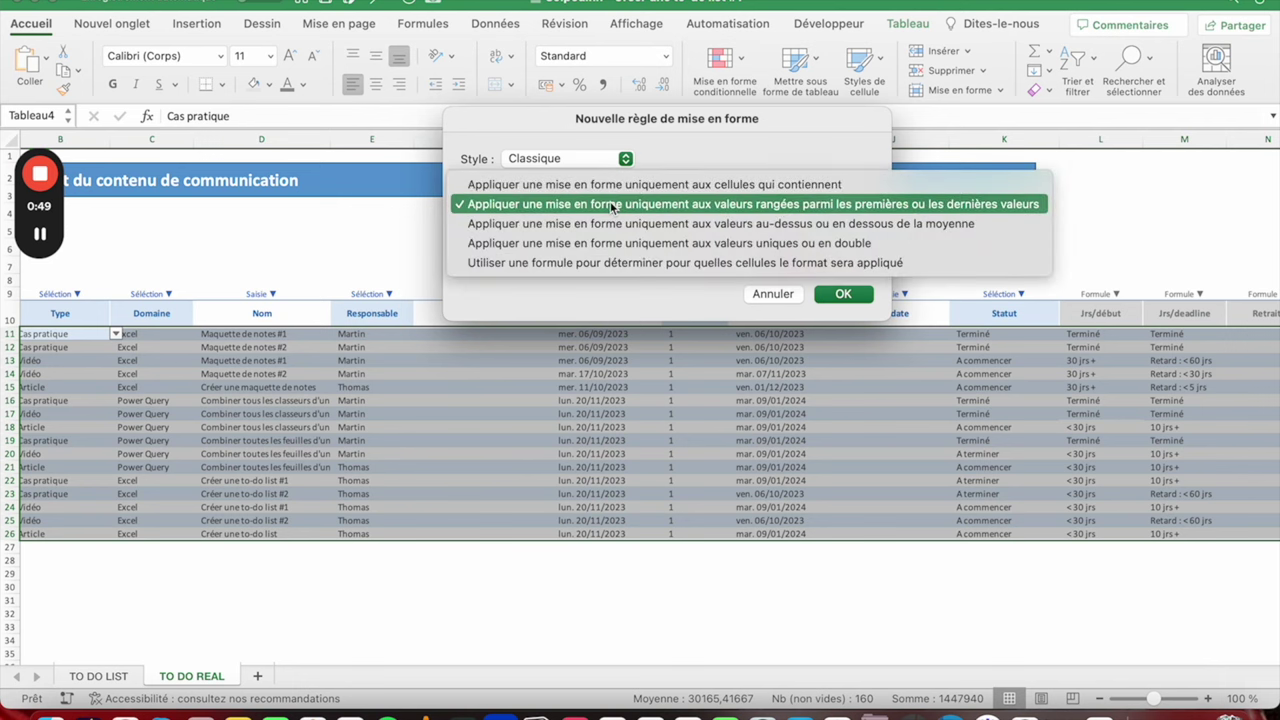
pyautogui.click(603, 263)
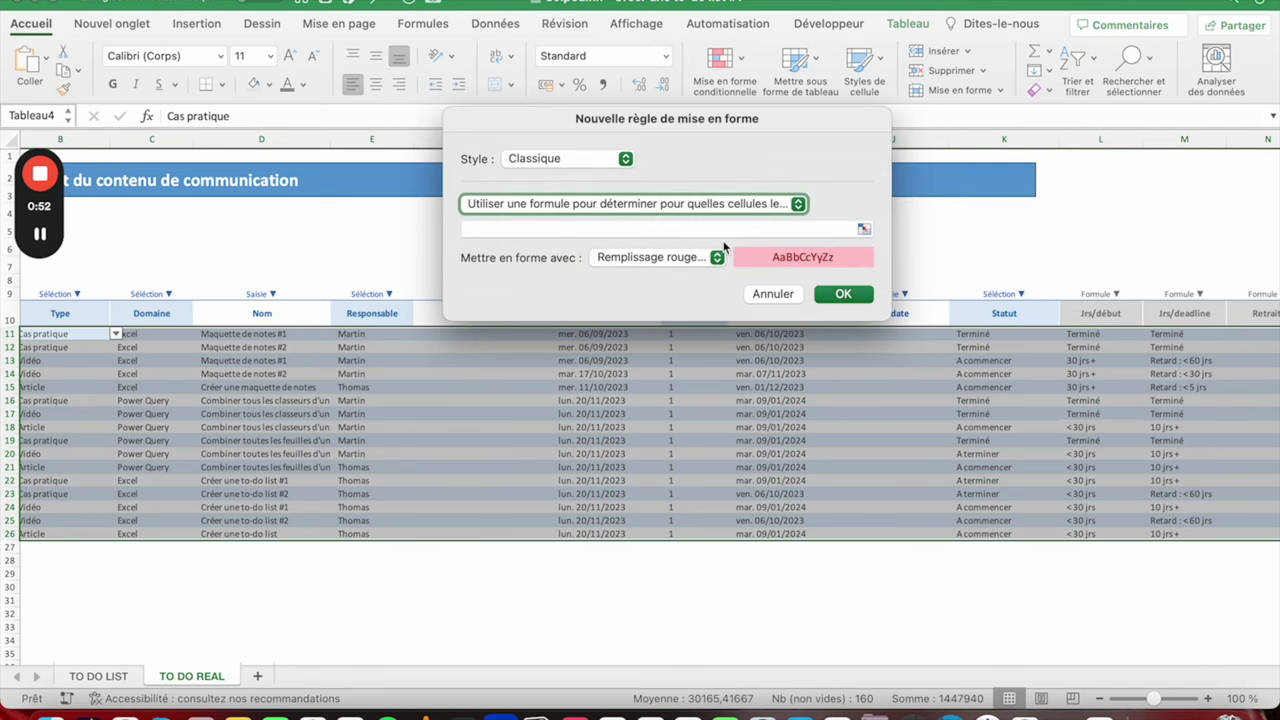
# Step: Give the rule a custom format with a grey diagonal hatch pattern
pyautogui.click(671, 262)
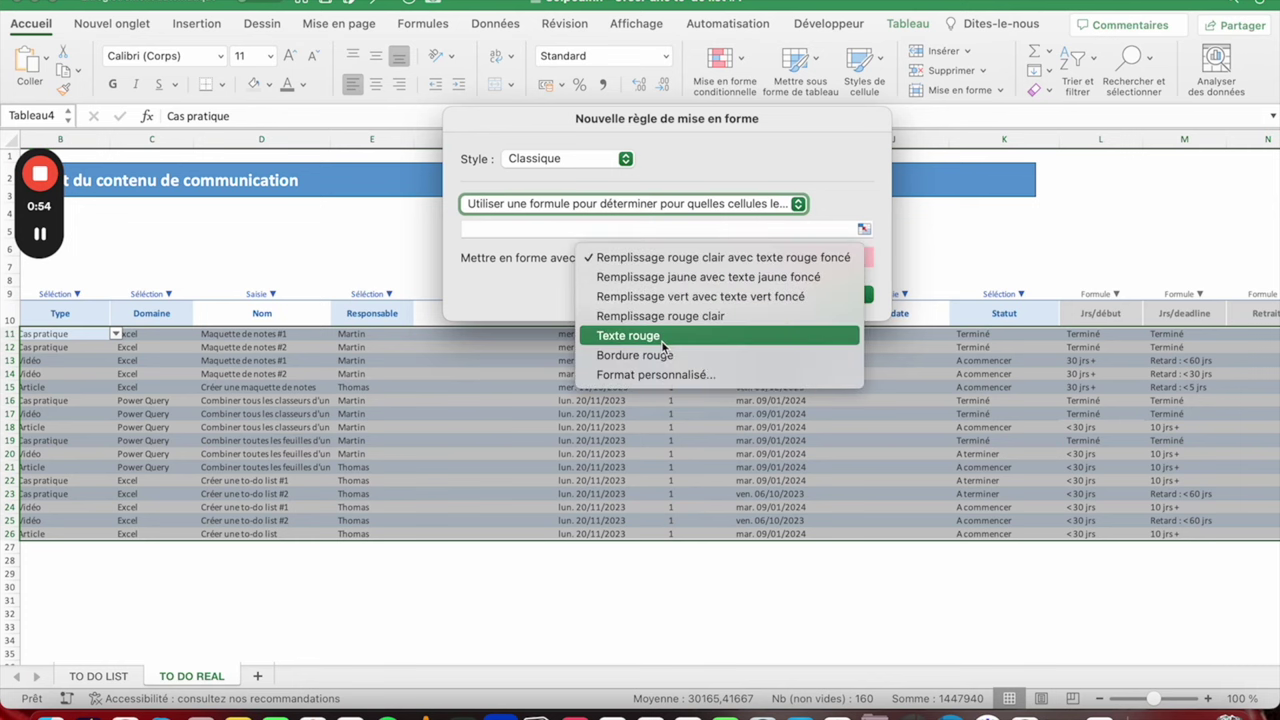
pyautogui.click(650, 375)
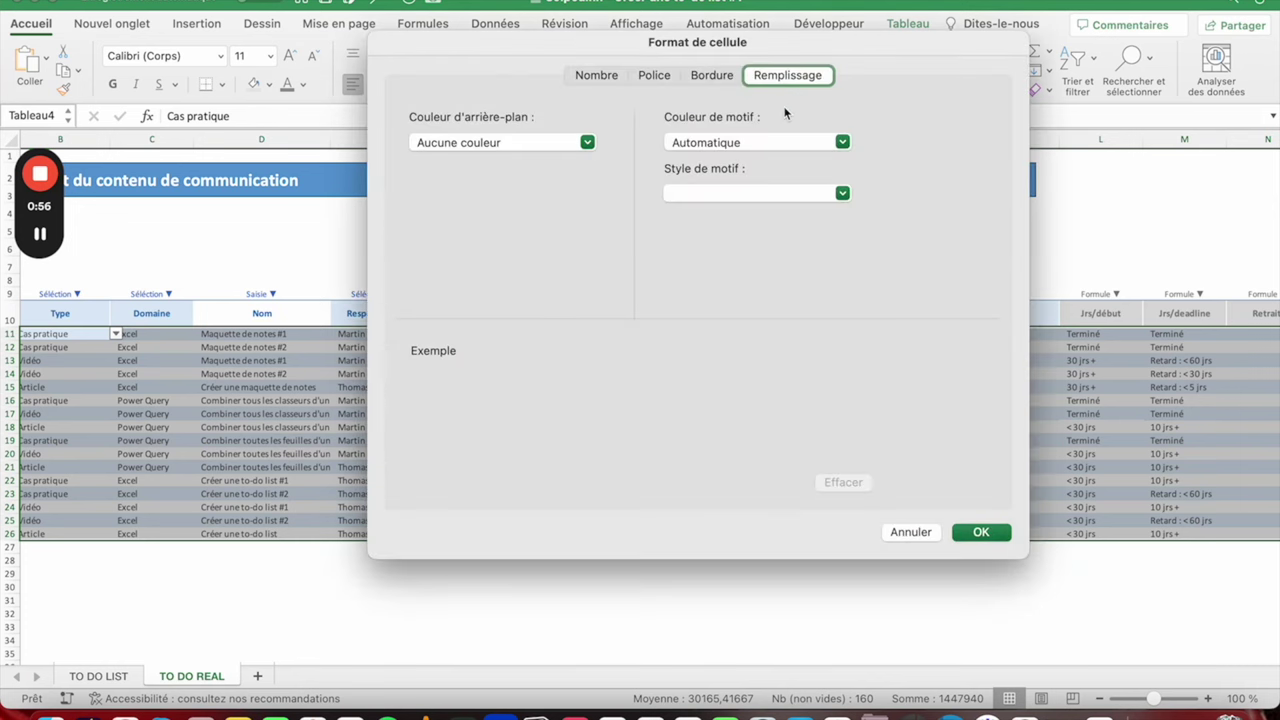
pyautogui.click(737, 146)
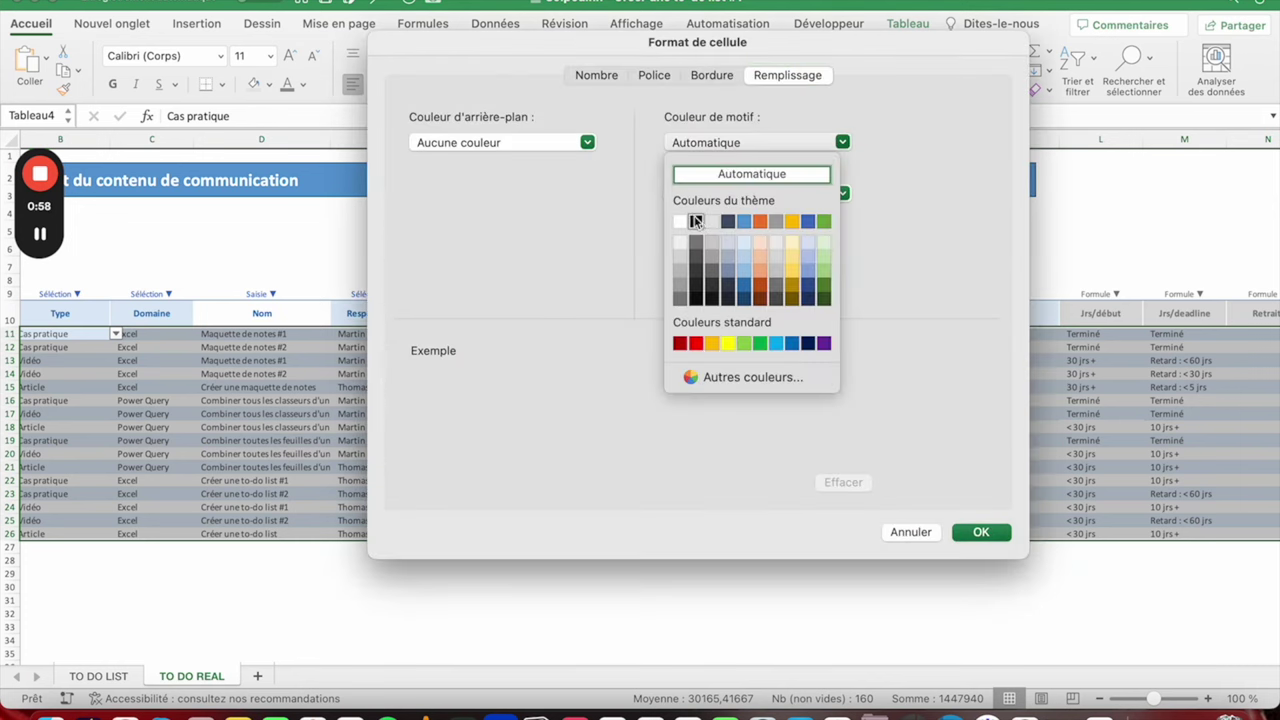
pyautogui.click(681, 276)
pyautogui.click(766, 192)
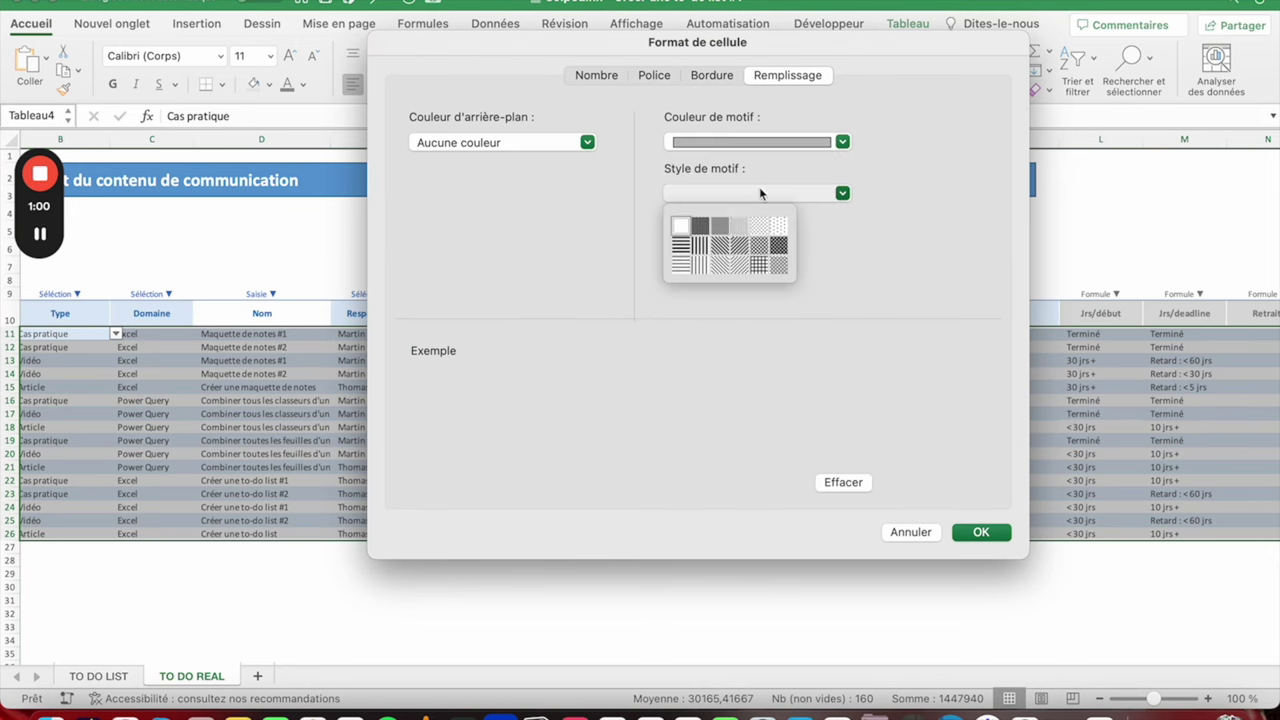
pyautogui.click(745, 253)
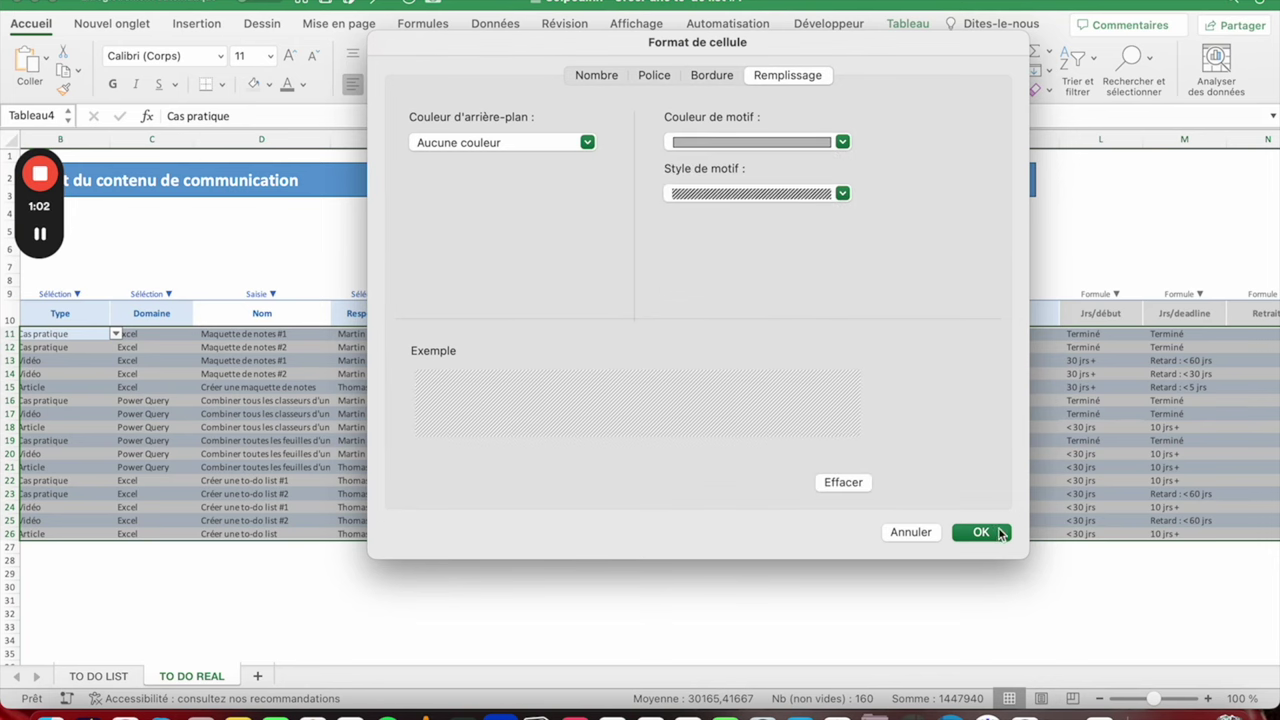
pyautogui.click(1000, 534)
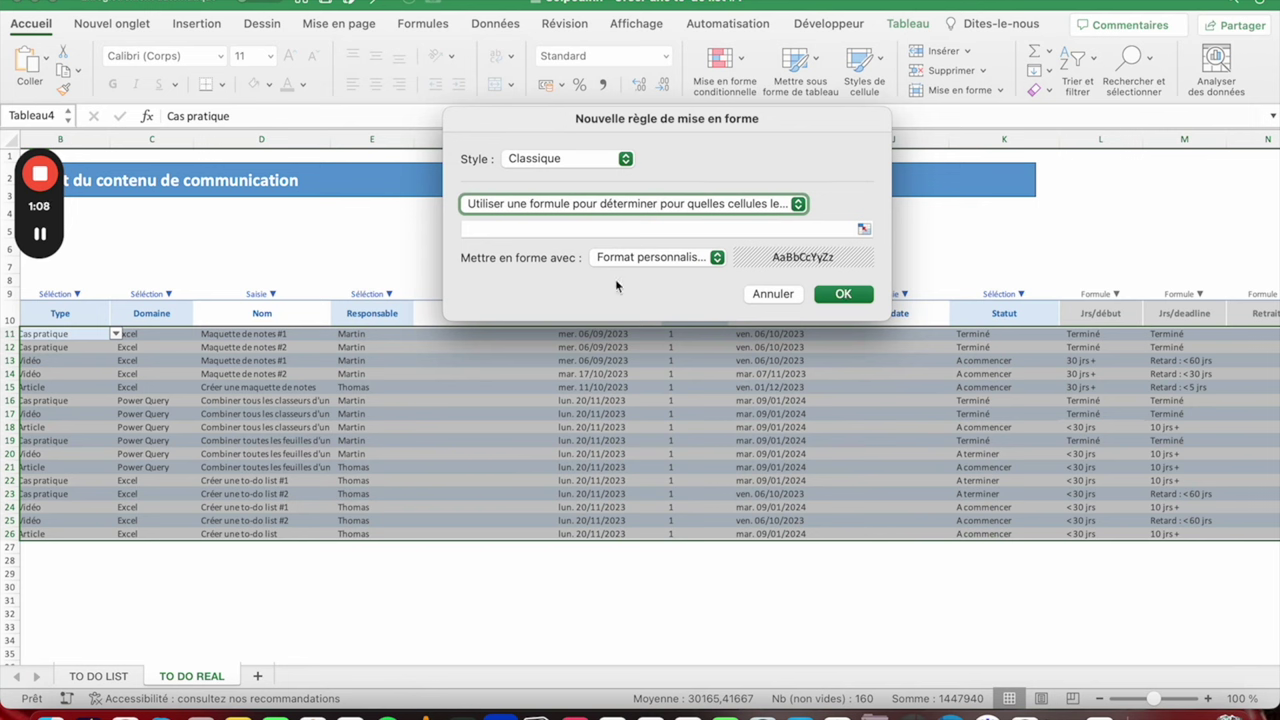
# Step: Enter the rule condition =$L$11="Terminé"
pyautogui.click(565, 229)
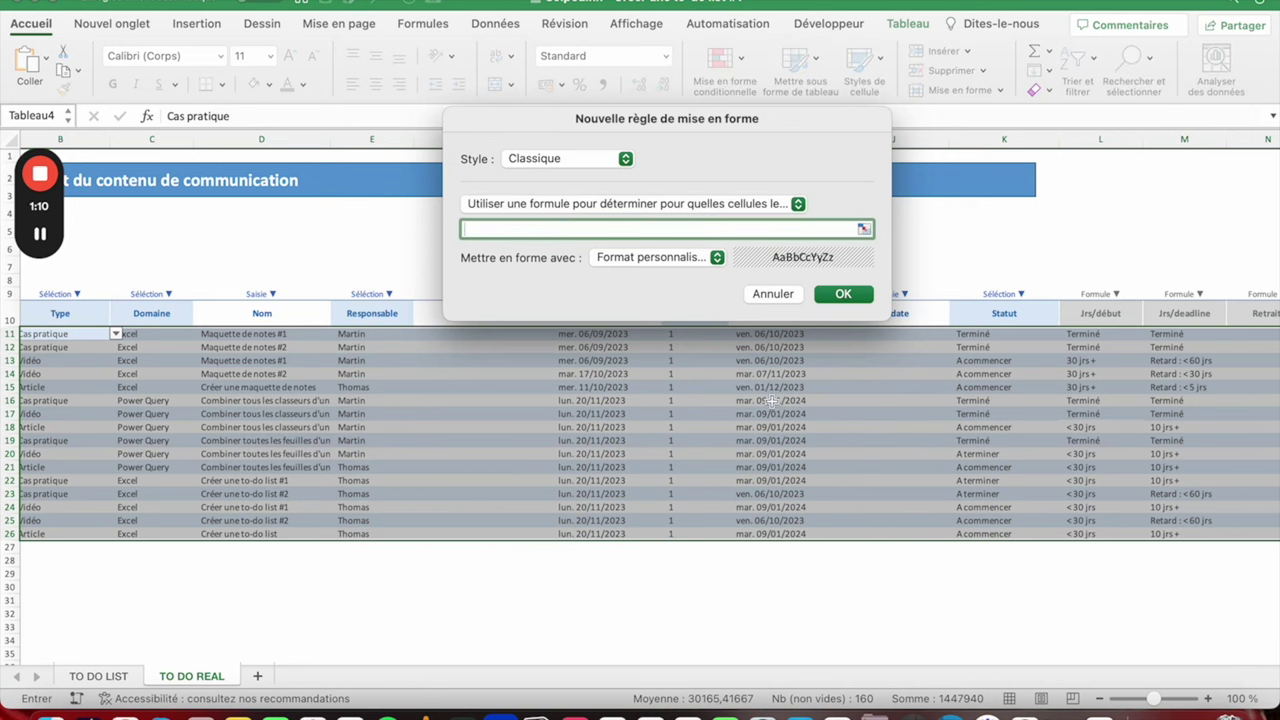
pyautogui.click(1004, 336)
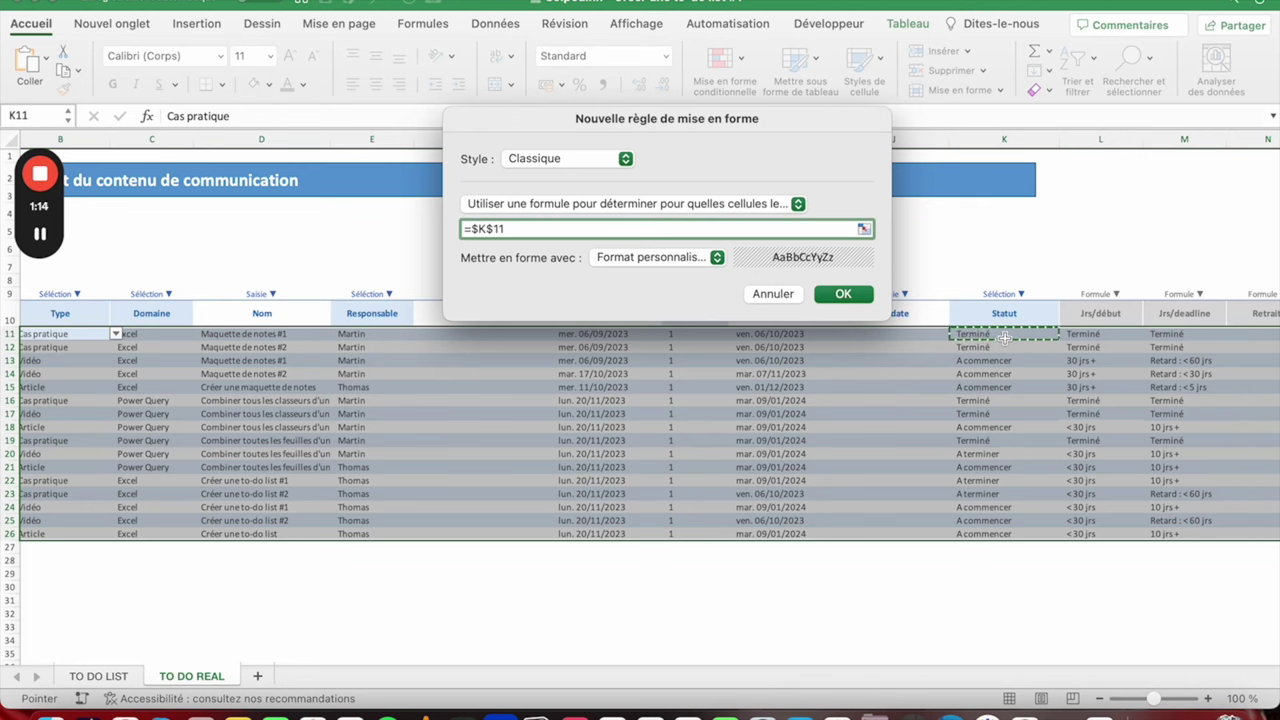
pyautogui.click(1100, 334)
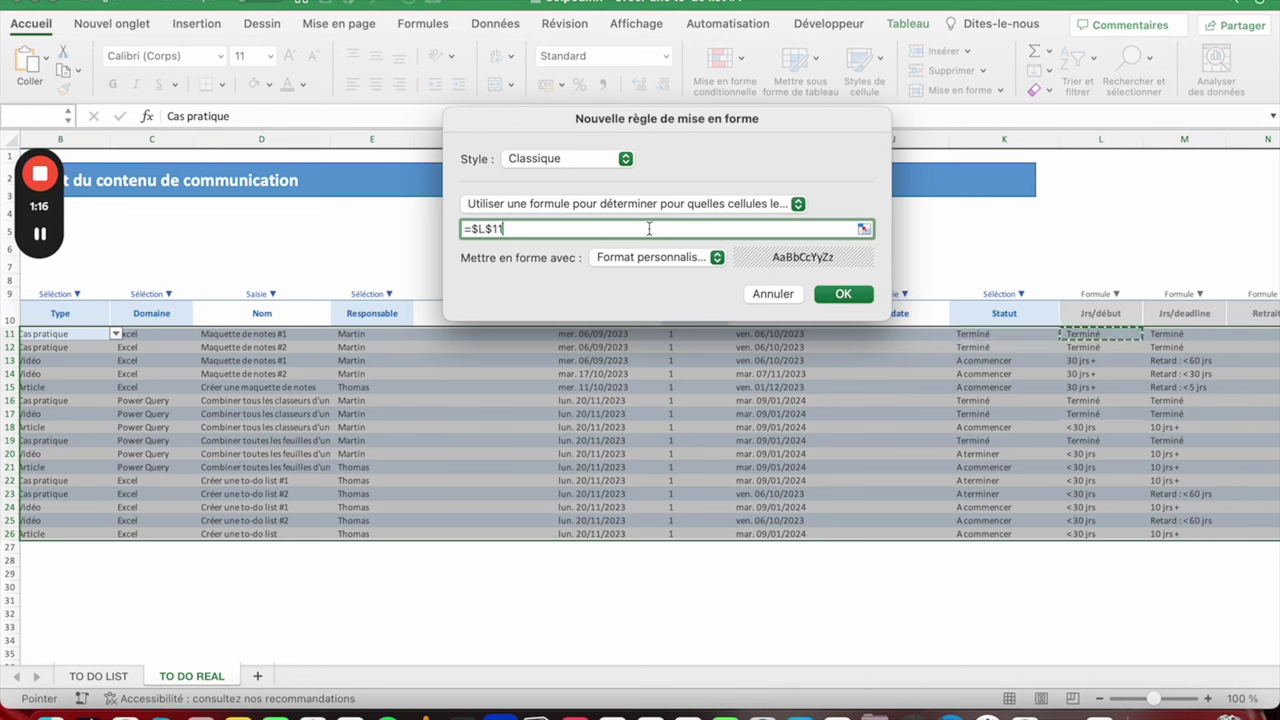
pyautogui.write('="Terminé')
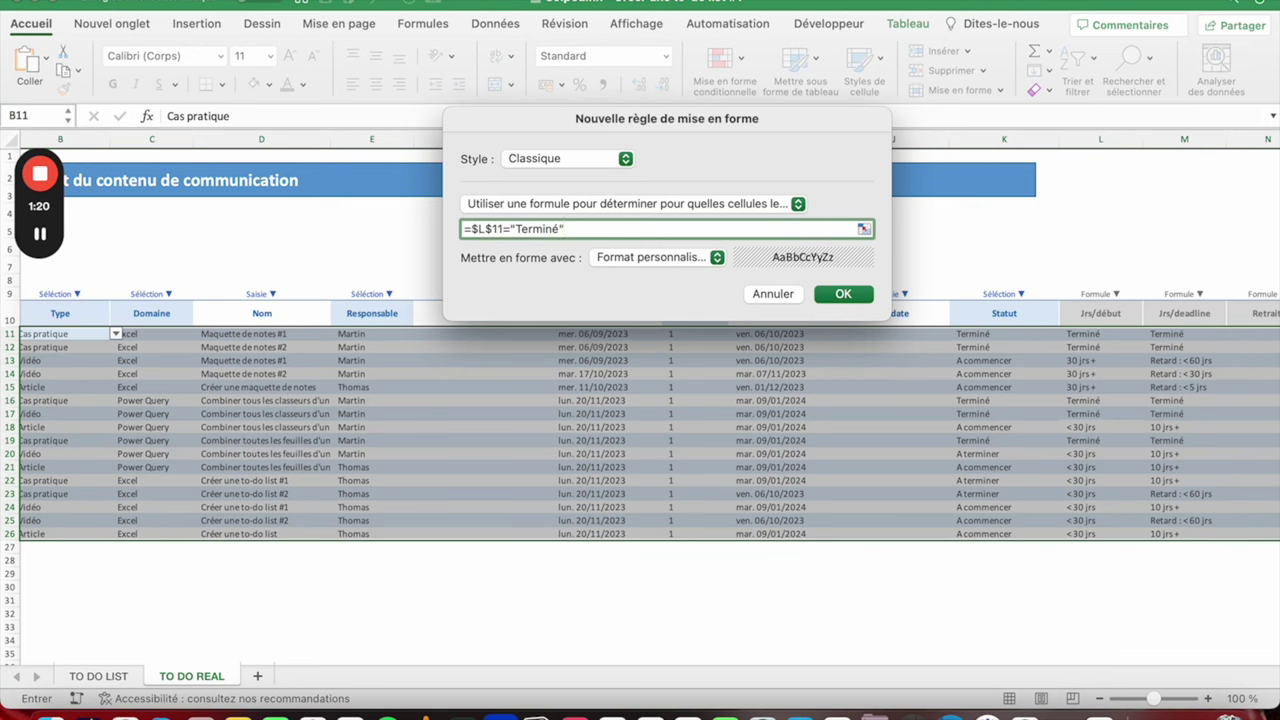
pyautogui.hscroll(-2, 430, 360)
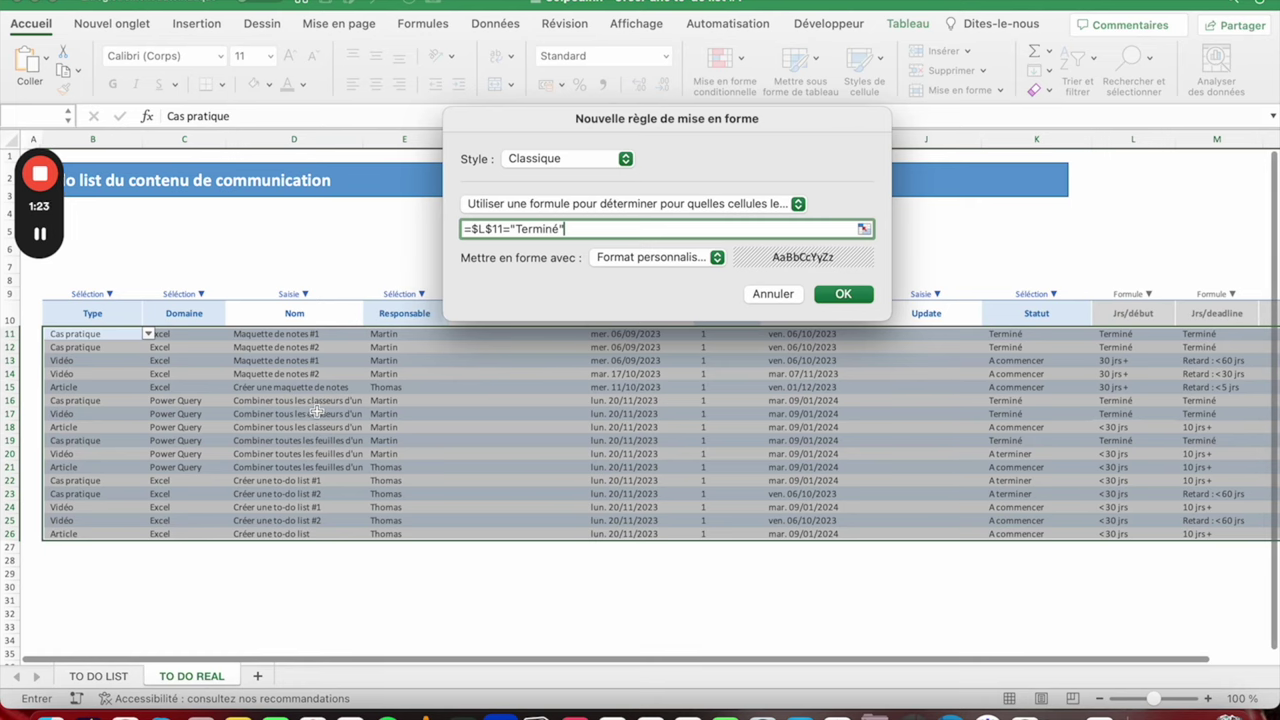
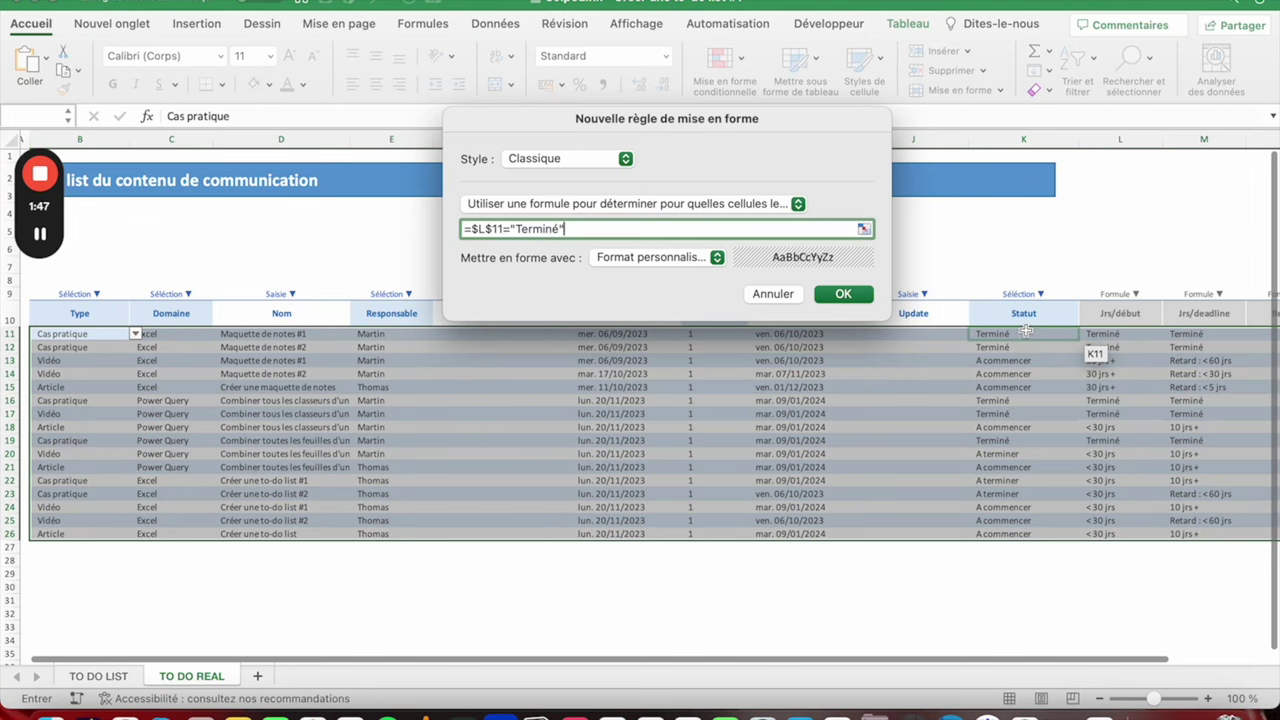
# Step: Confirm the grey Terminé rule and select the table body starting from row 11
pyautogui.click(843, 294)
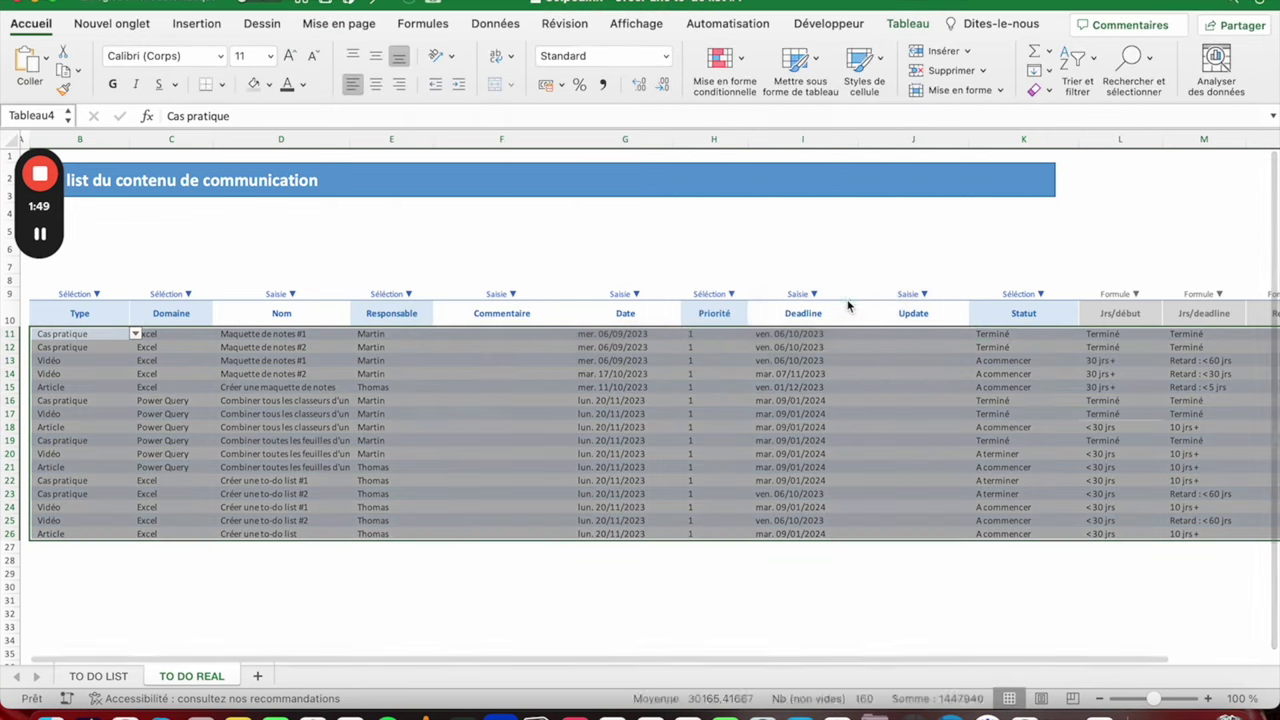
pyautogui.click(657, 548)
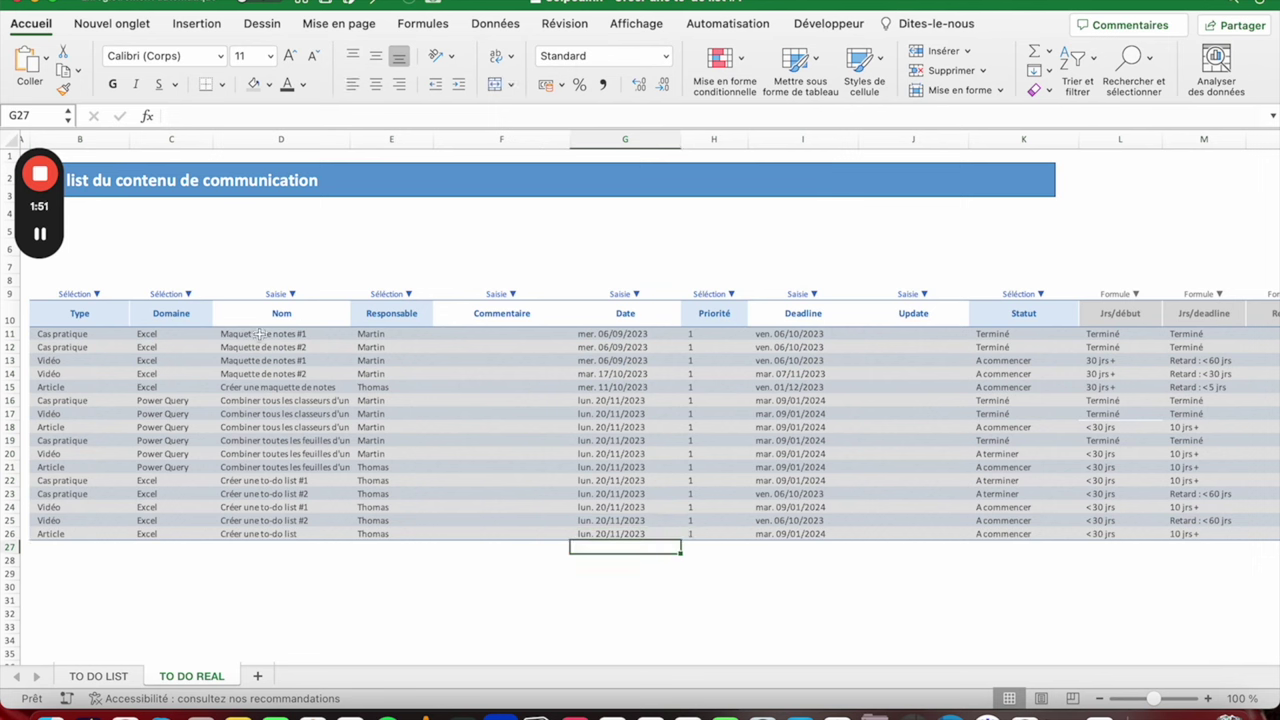
pyautogui.click(40, 334)
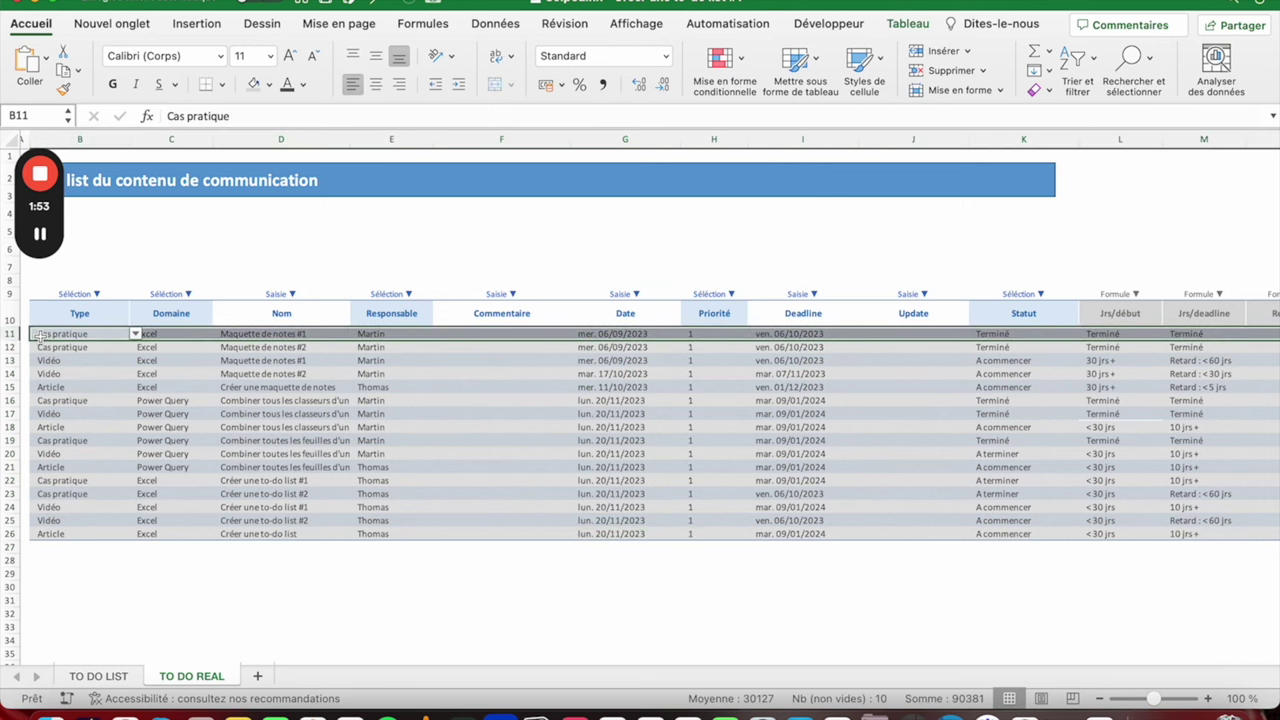
pyautogui.hotkey('shift', 'Right')
pyautogui.hotkey('shift', 'Right')
pyautogui.hotkey('shift', 'Right')
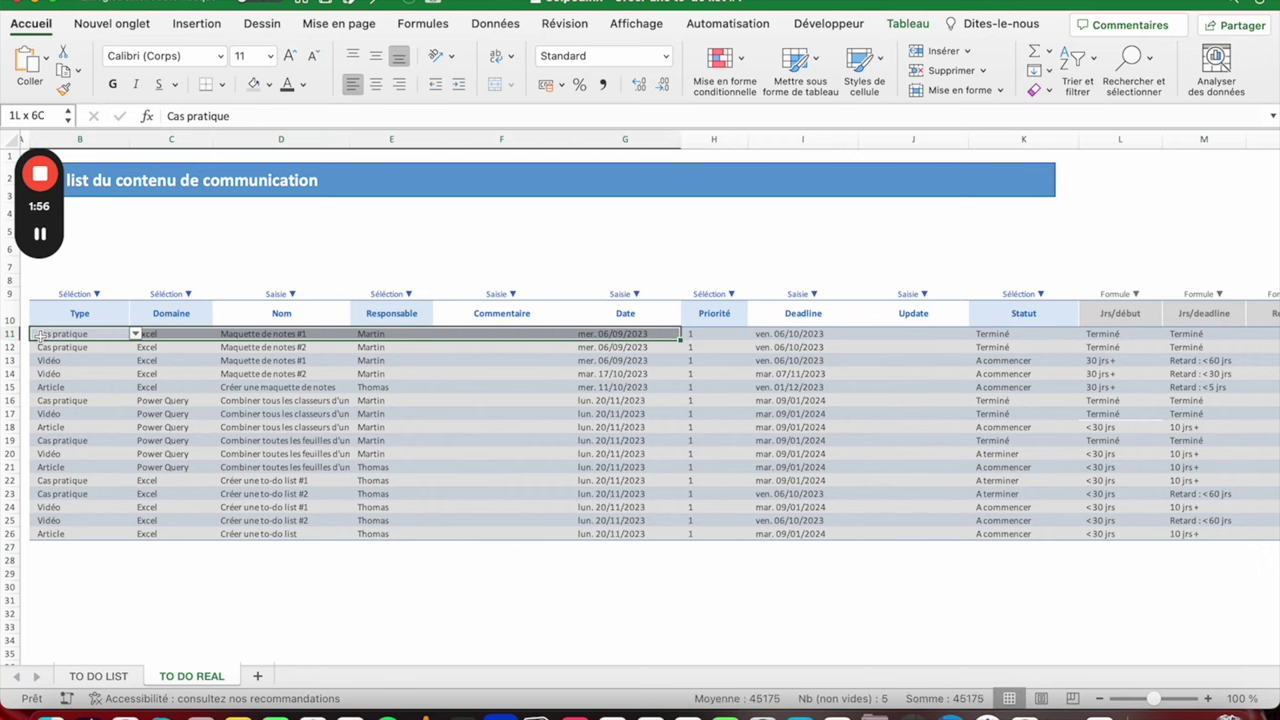
pyautogui.hotkey('shift', 'Right')
pyautogui.hotkey('shift', 'Right')
pyautogui.hotkey('shift', 'Right')
pyautogui.hotkey('shift', 'Right')
pyautogui.hotkey('shift', 'Right')
pyautogui.hotkey('shift', 'Right')
pyautogui.hotkey('ctrl', 'shift', 'Down')
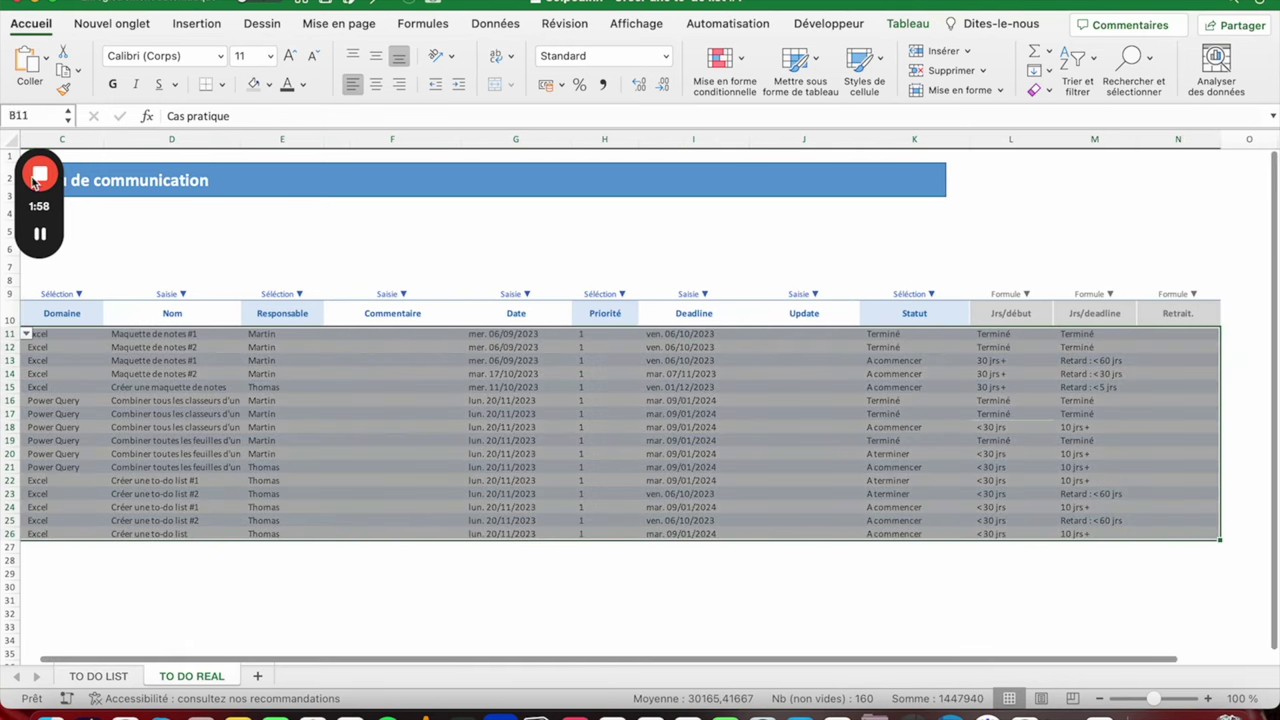
# Step: Edit the Terminé rule in the rules manager so its formula reads =$L11="Terminé"
pyautogui.click(720, 57)
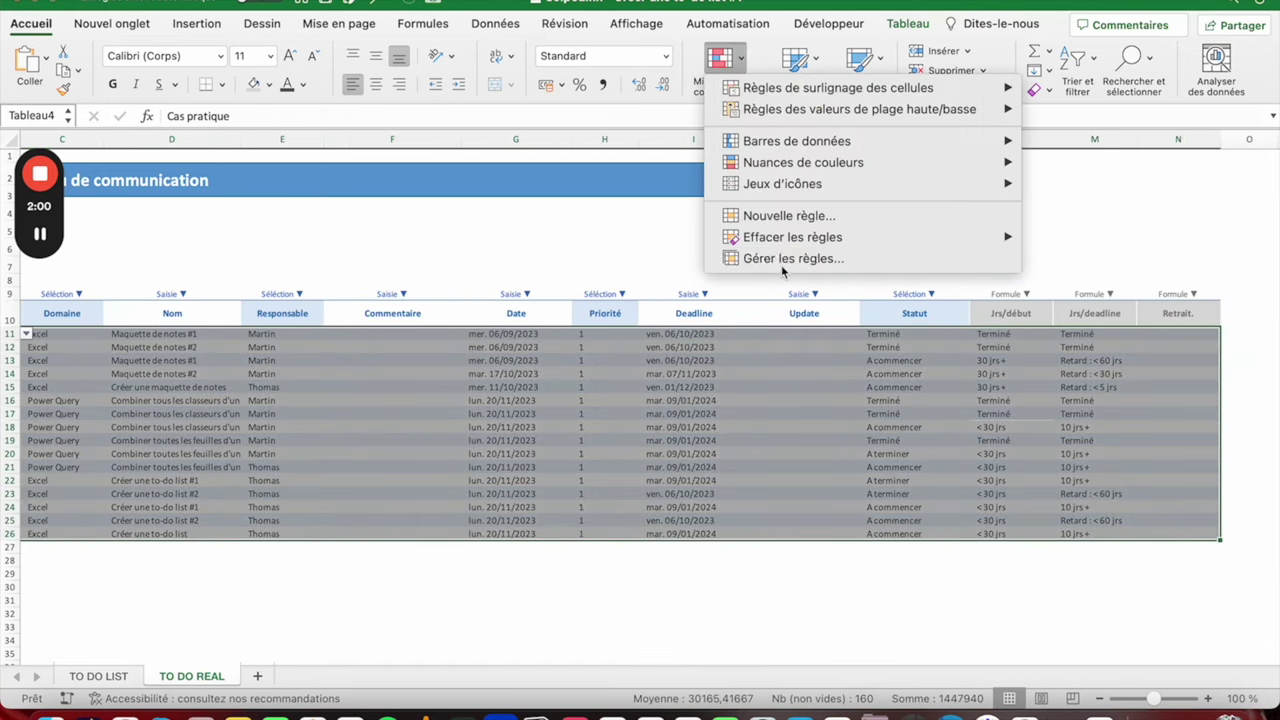
pyautogui.click(760, 259)
pyautogui.click(431, 618)
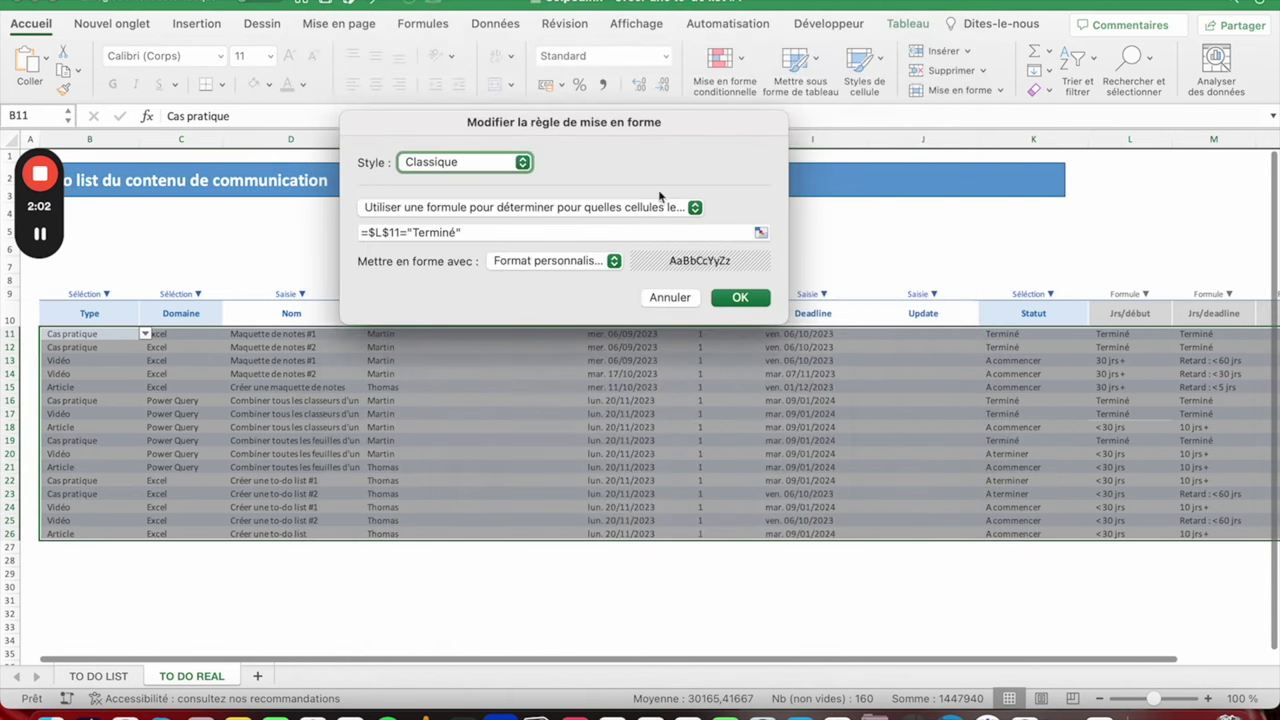
pyautogui.press('BackSpace')
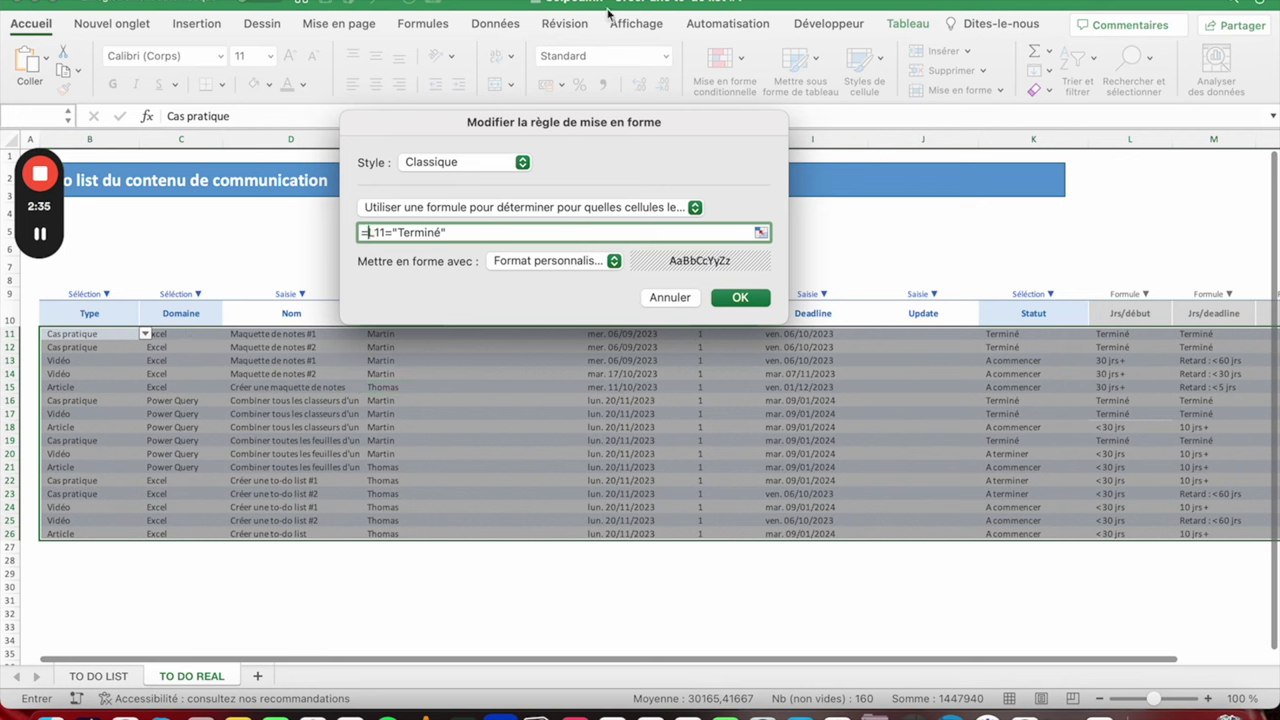
pyautogui.write('$')
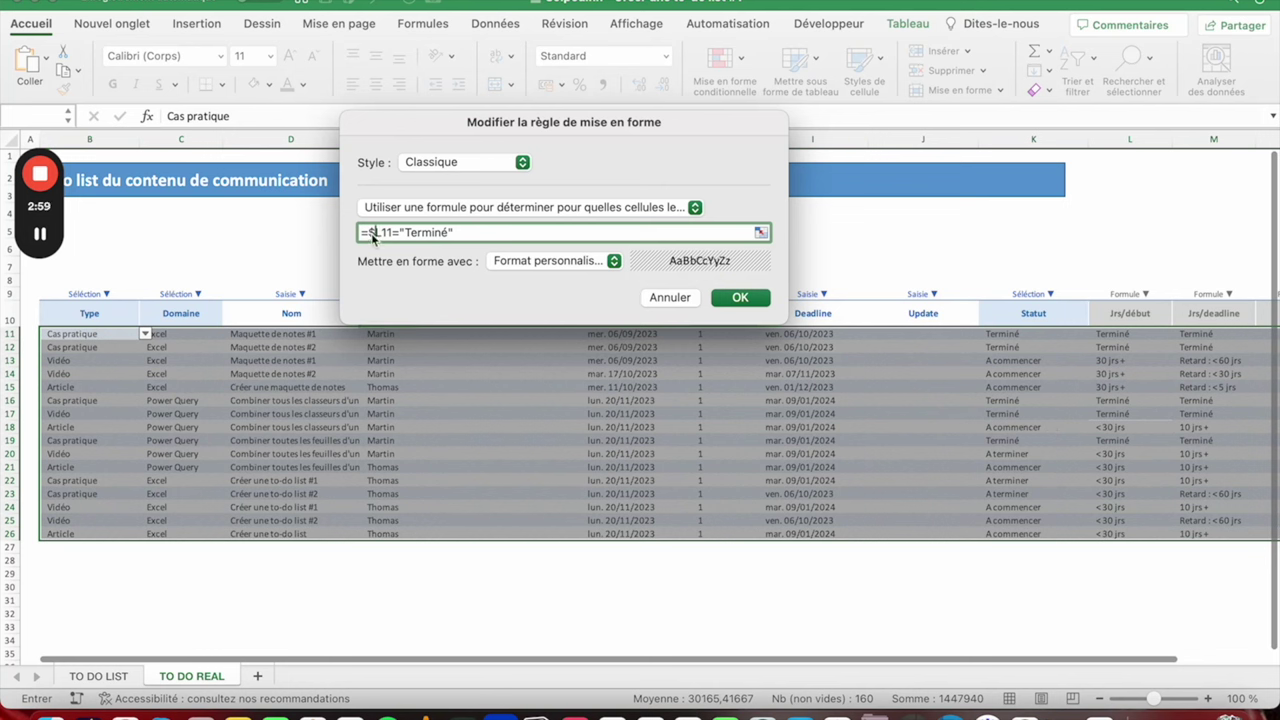
pyautogui.click(748, 300)
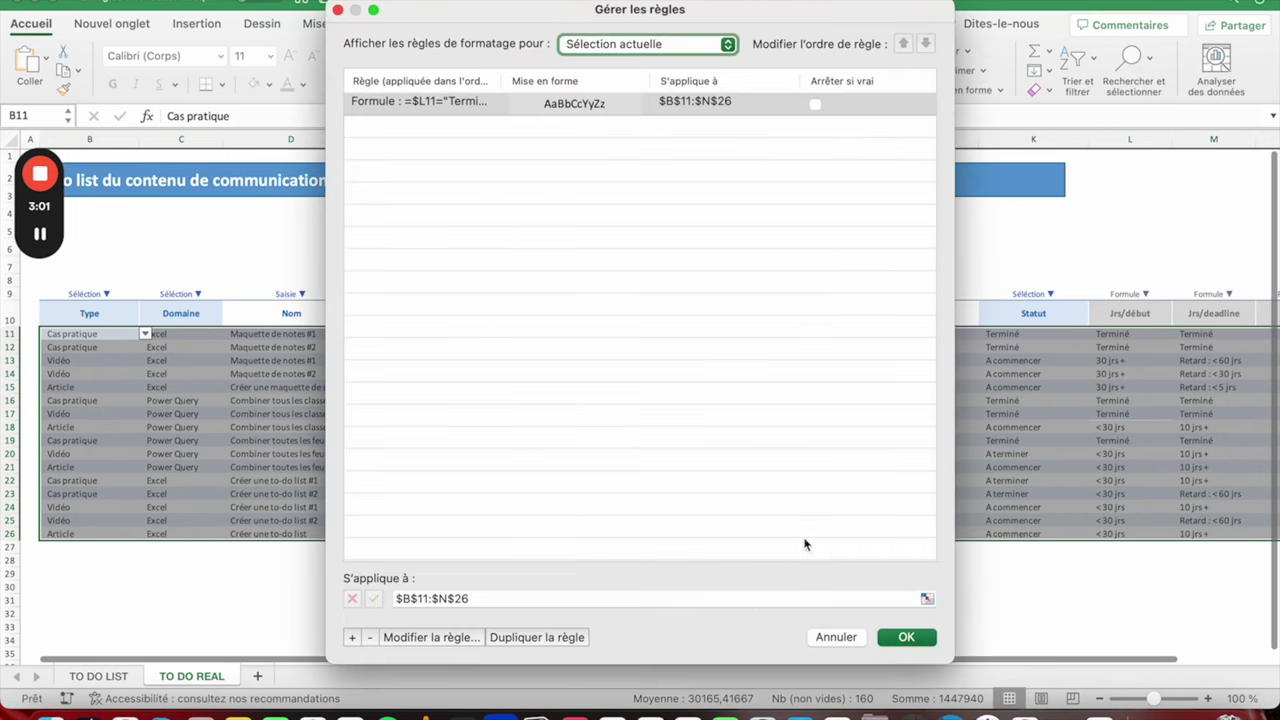
# Step: Apply the corrected rules and check that only the Terminé rows are shaded grey
pyautogui.click(905, 638)
pyautogui.click(819, 502)
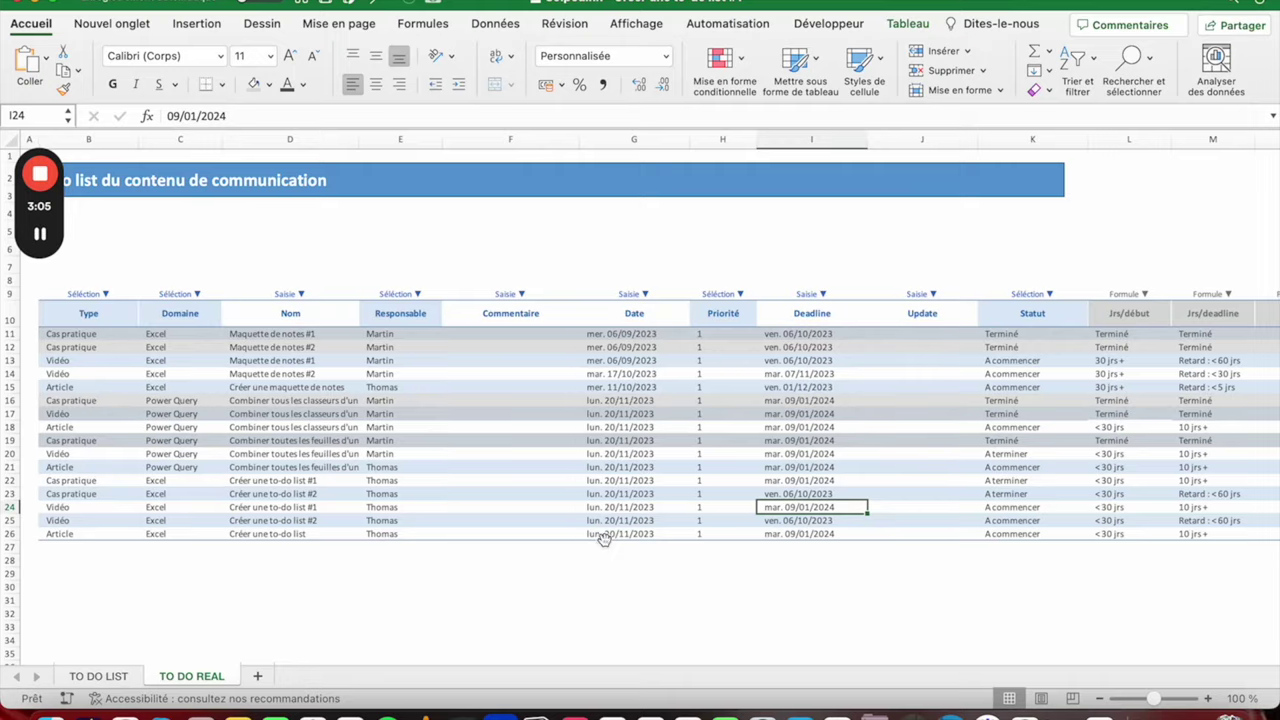
pyautogui.hscroll(3, 808, 427)
pyautogui.click(850, 347)
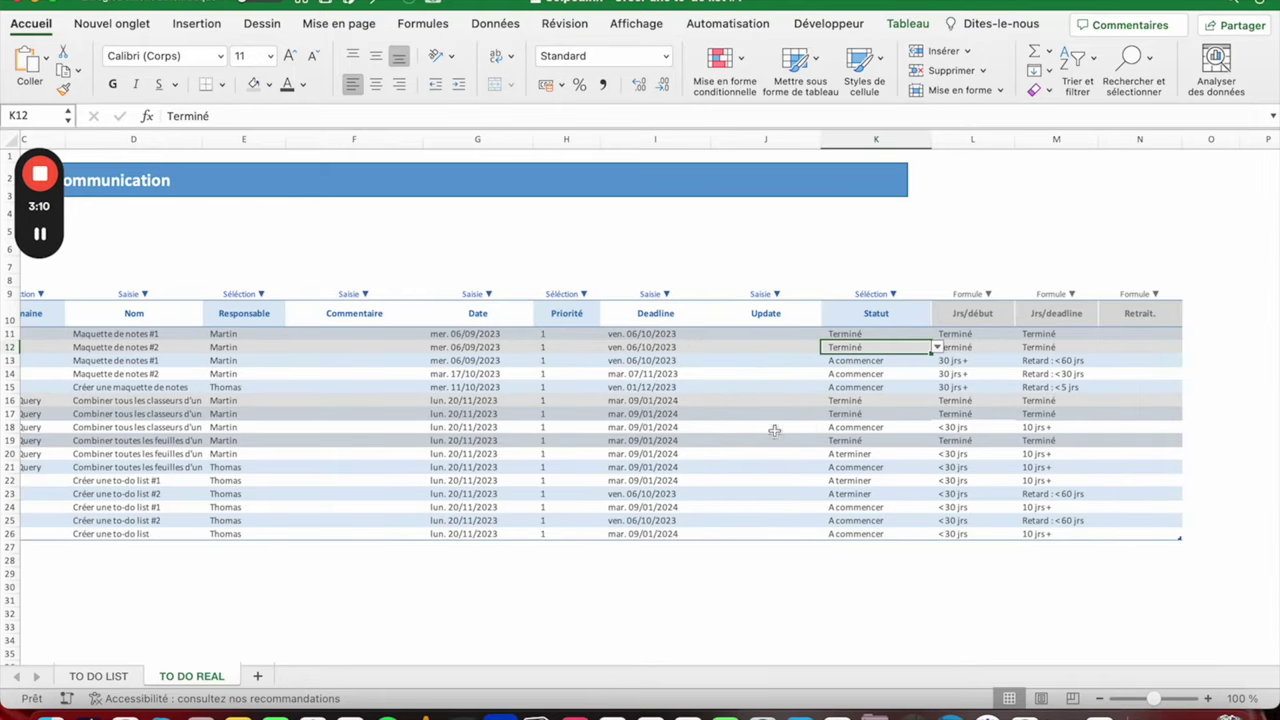
pyautogui.click(356, 482)
pyautogui.click(787, 437)
pyautogui.click(775, 401)
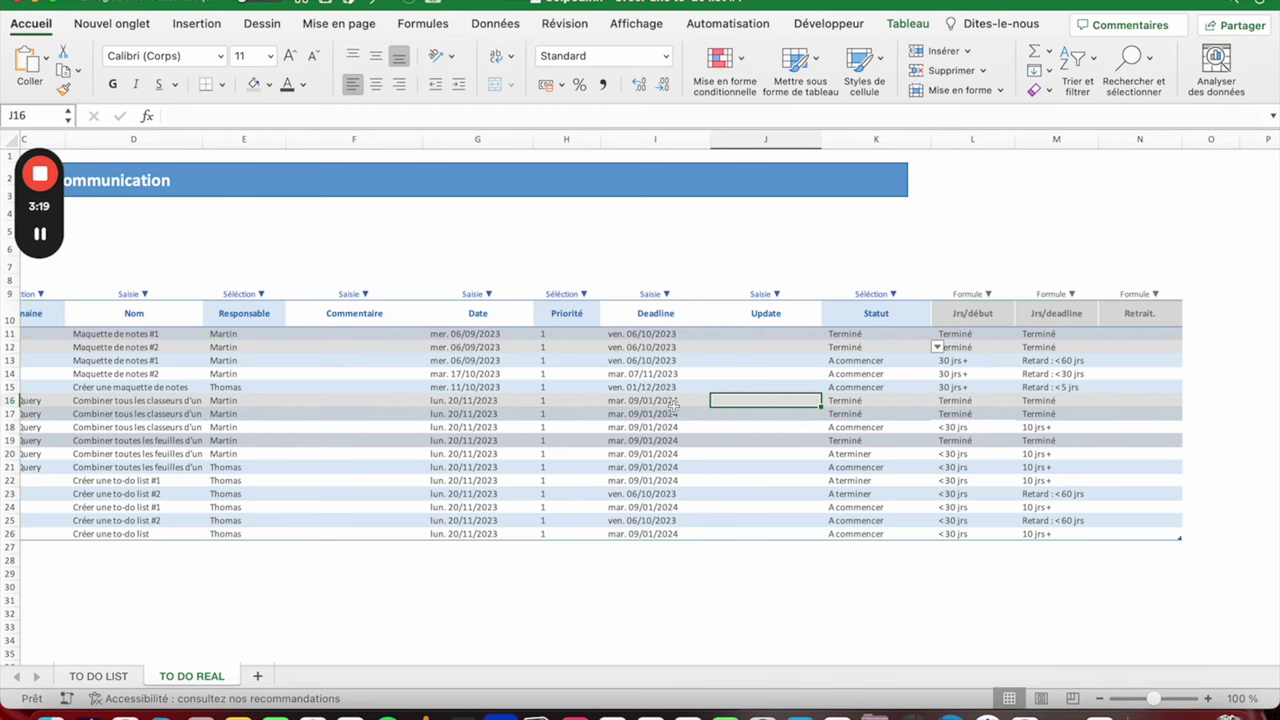
# Step: Select the entire to-do table body again
pyautogui.hscroll(-3, 673, 406)
pyautogui.hscroll(1, 673, 406)
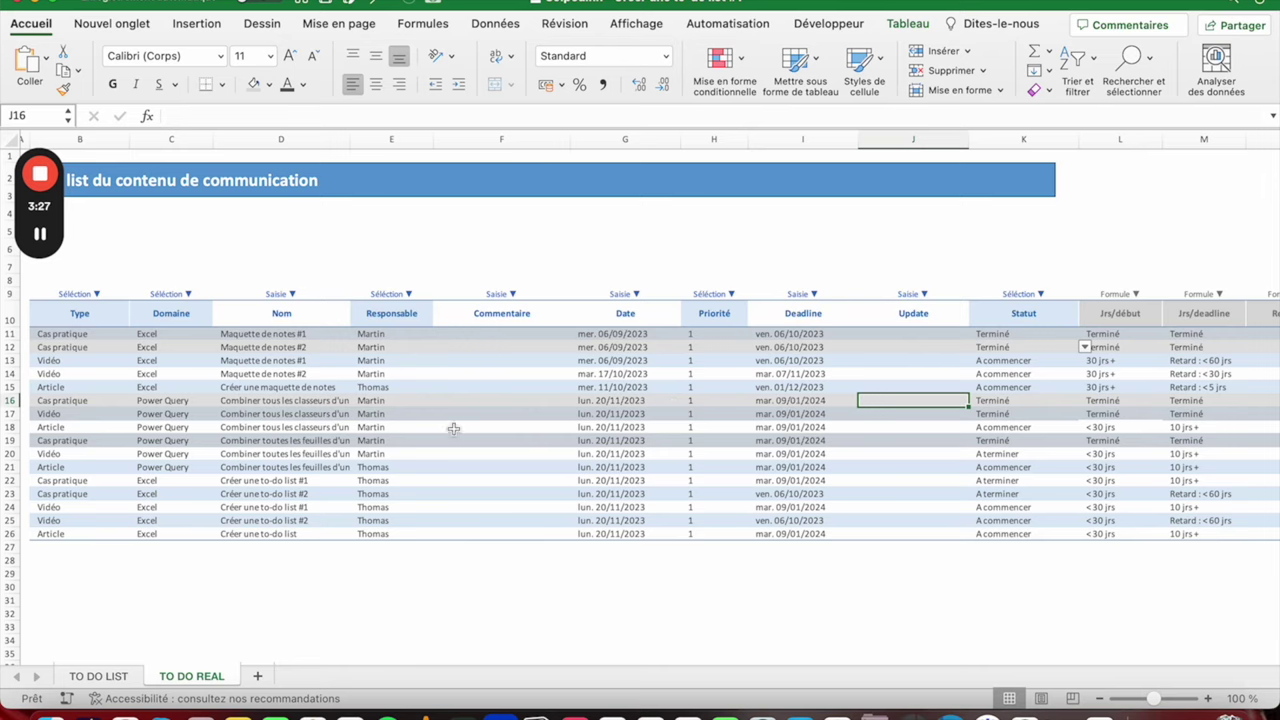
pyautogui.hscroll(-1, 454, 430)
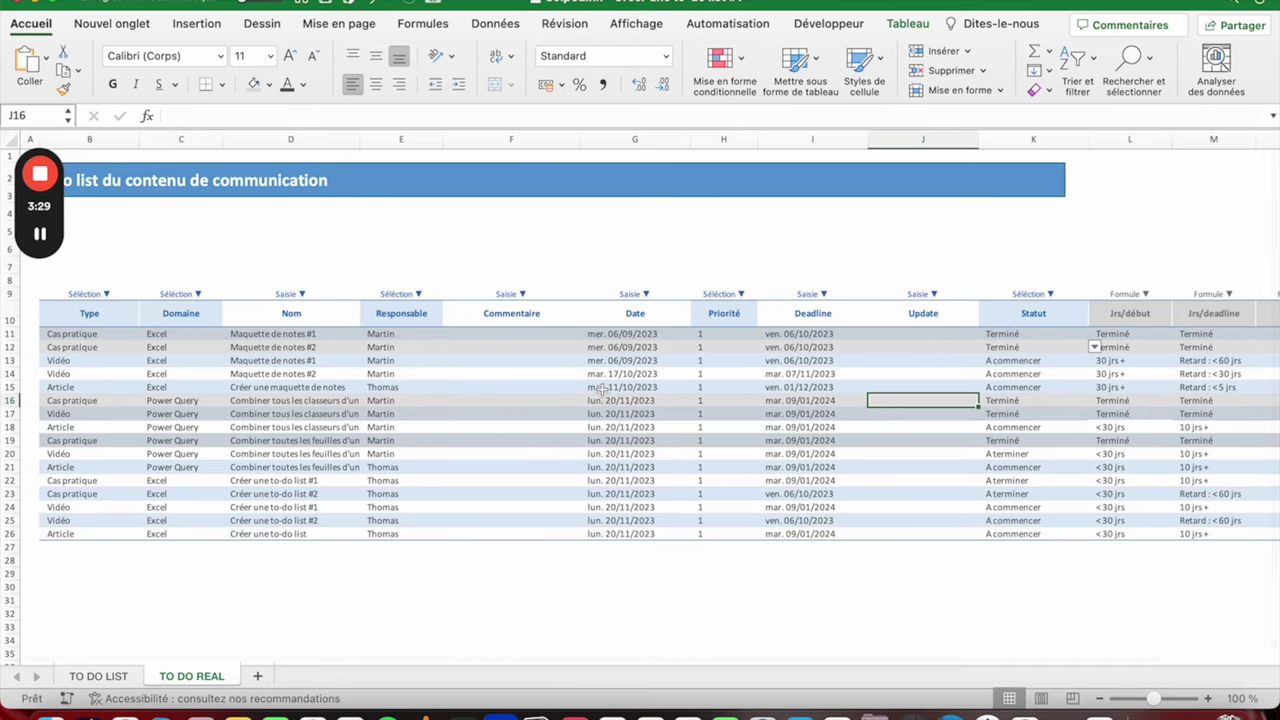
pyautogui.moveTo(70, 333)
pyautogui.mouseDown()
pyautogui.moveTo(1275, 515)
pyautogui.moveTo(1135, 534)
pyautogui.mouseUp()
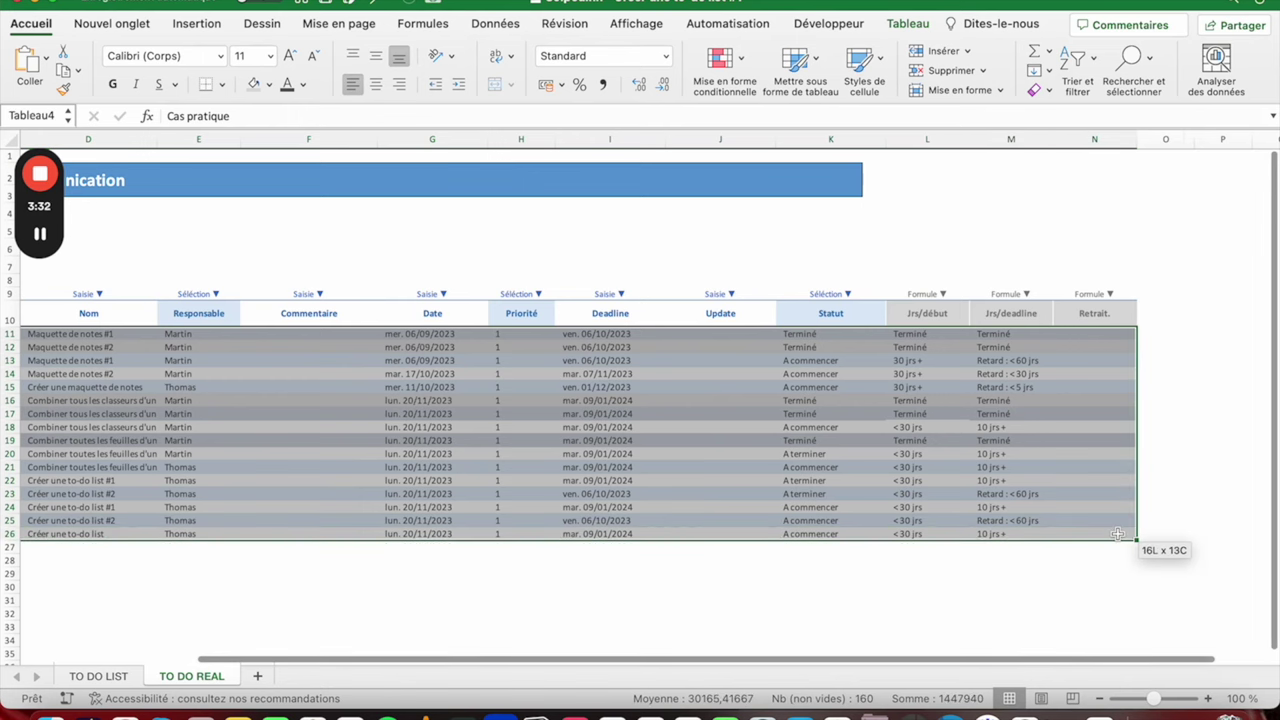
# Step: Start a new Classique-style conditional formatting rule based on a formula
pyautogui.click(720, 57)
pyautogui.click(800, 215)
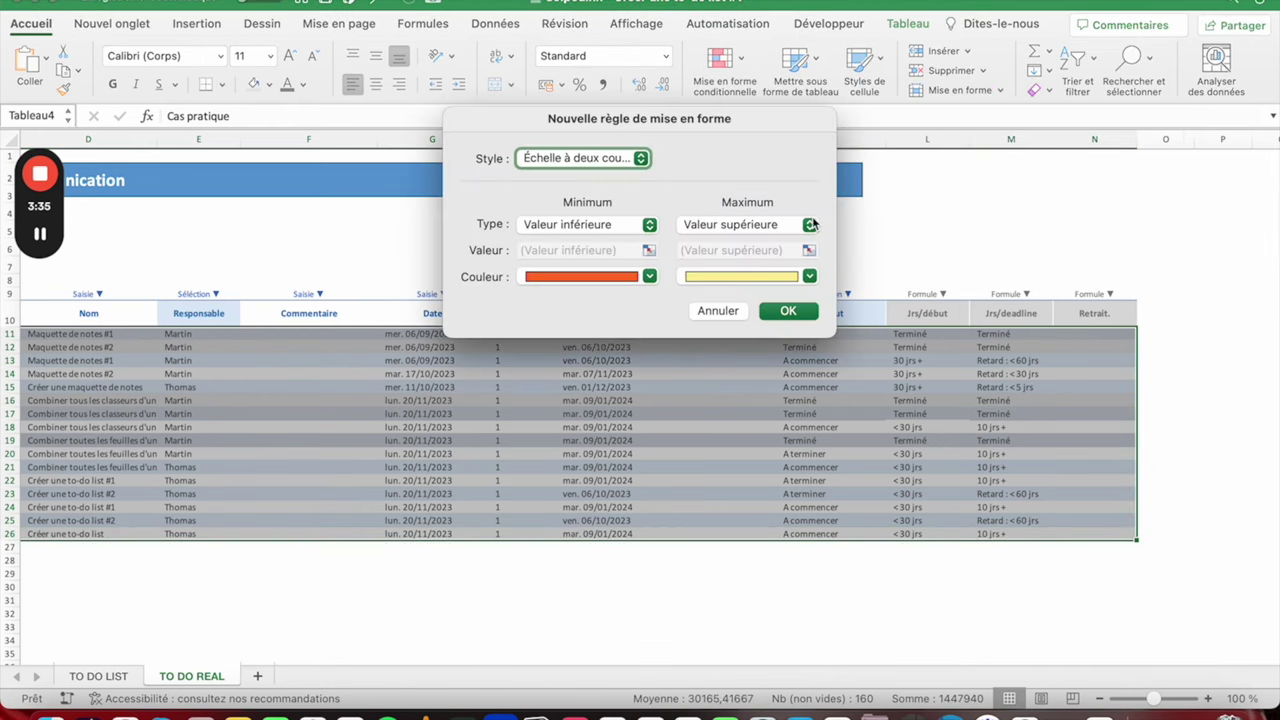
pyautogui.click(559, 158)
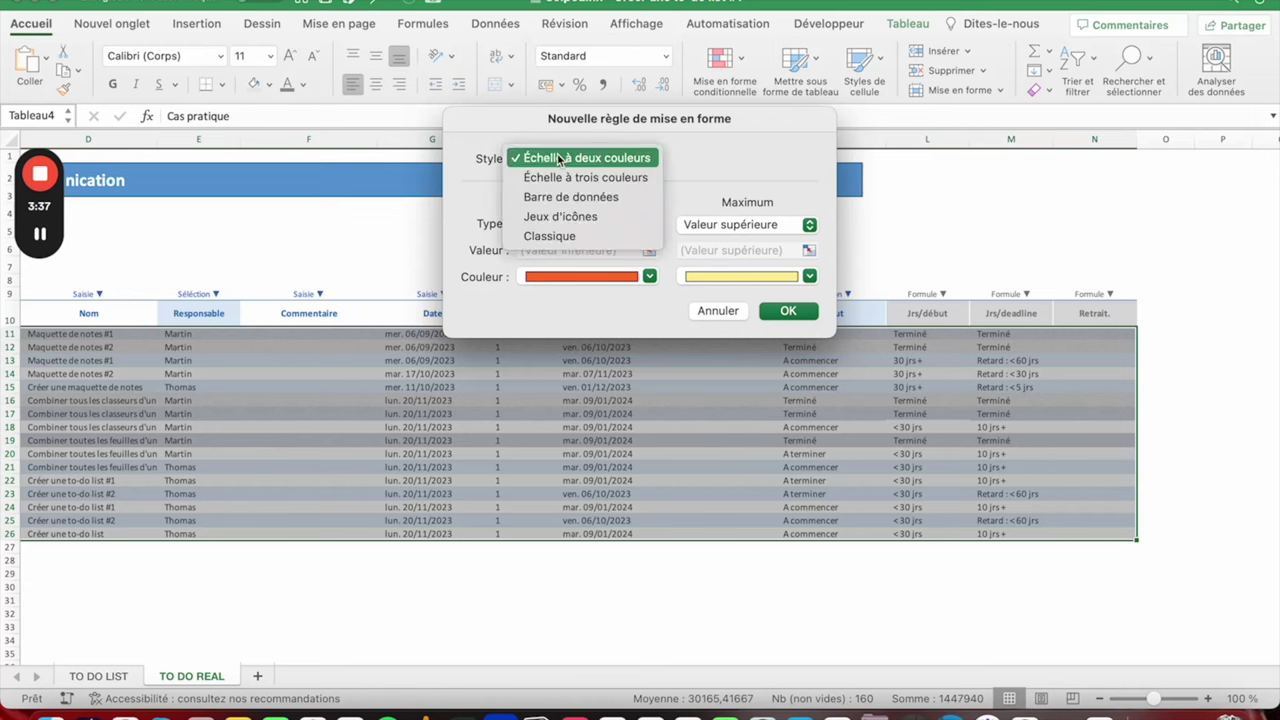
pyautogui.click(560, 236)
pyautogui.click(562, 203)
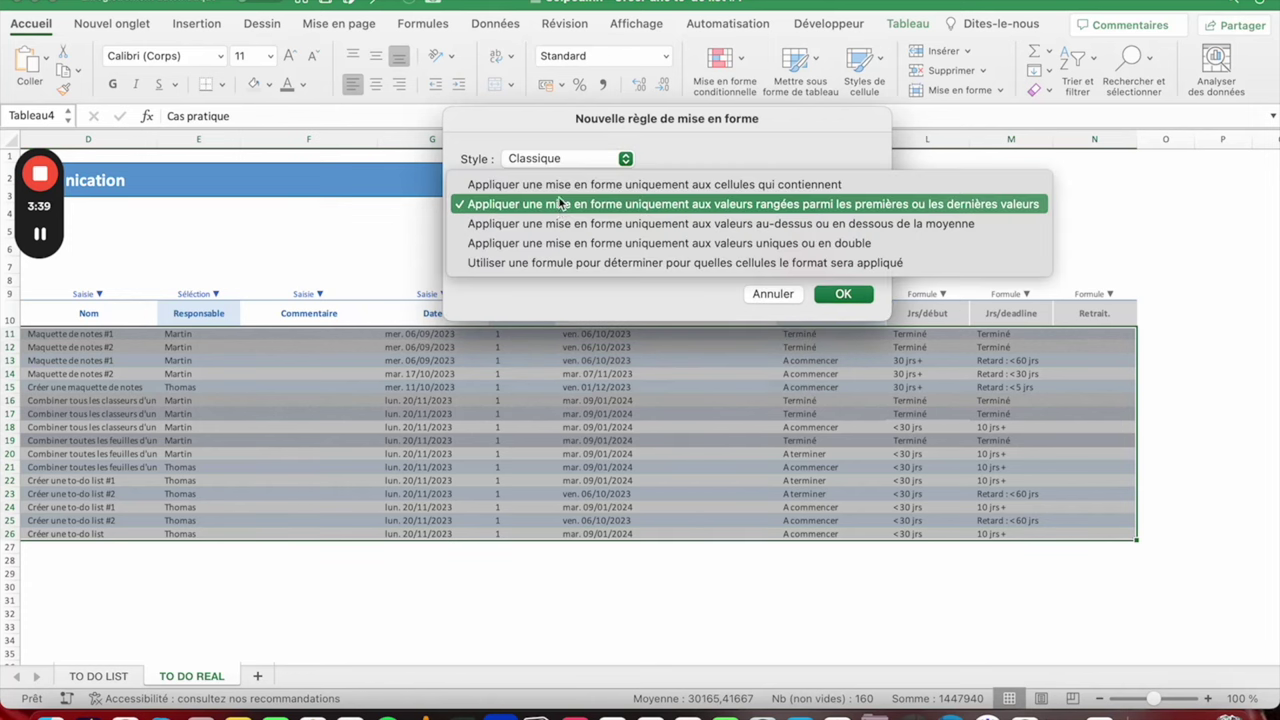
pyautogui.click(561, 273)
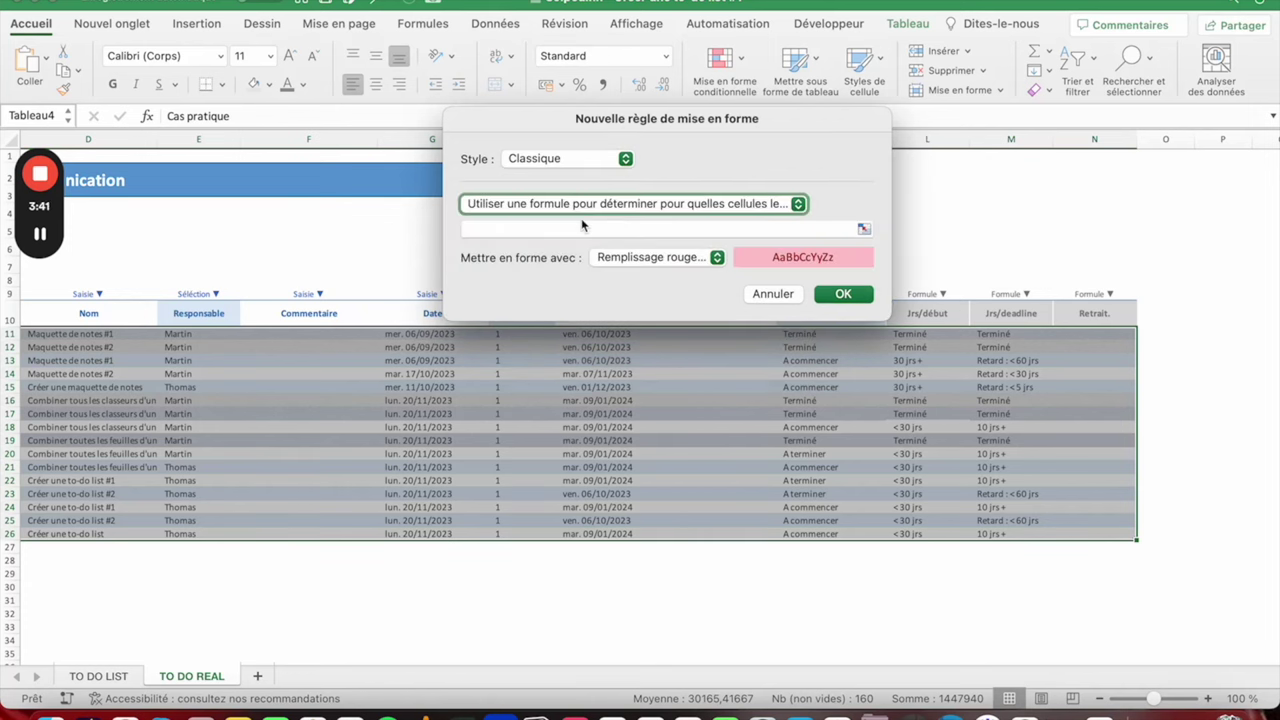
# Step: Give the rule a custom format with a light orange fill and a dark grey bottom border
pyautogui.click(683, 258)
pyautogui.click(650, 375)
pyautogui.click(525, 147)
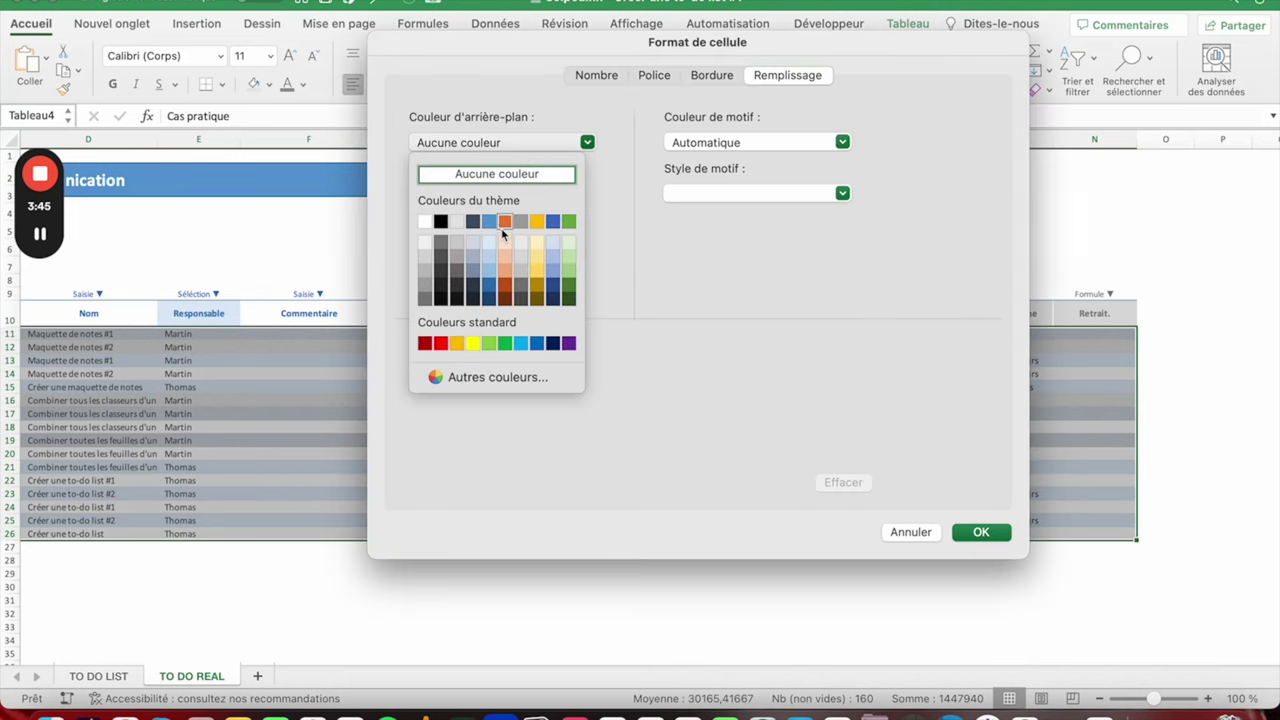
pyautogui.click(508, 270)
pyautogui.click(711, 75)
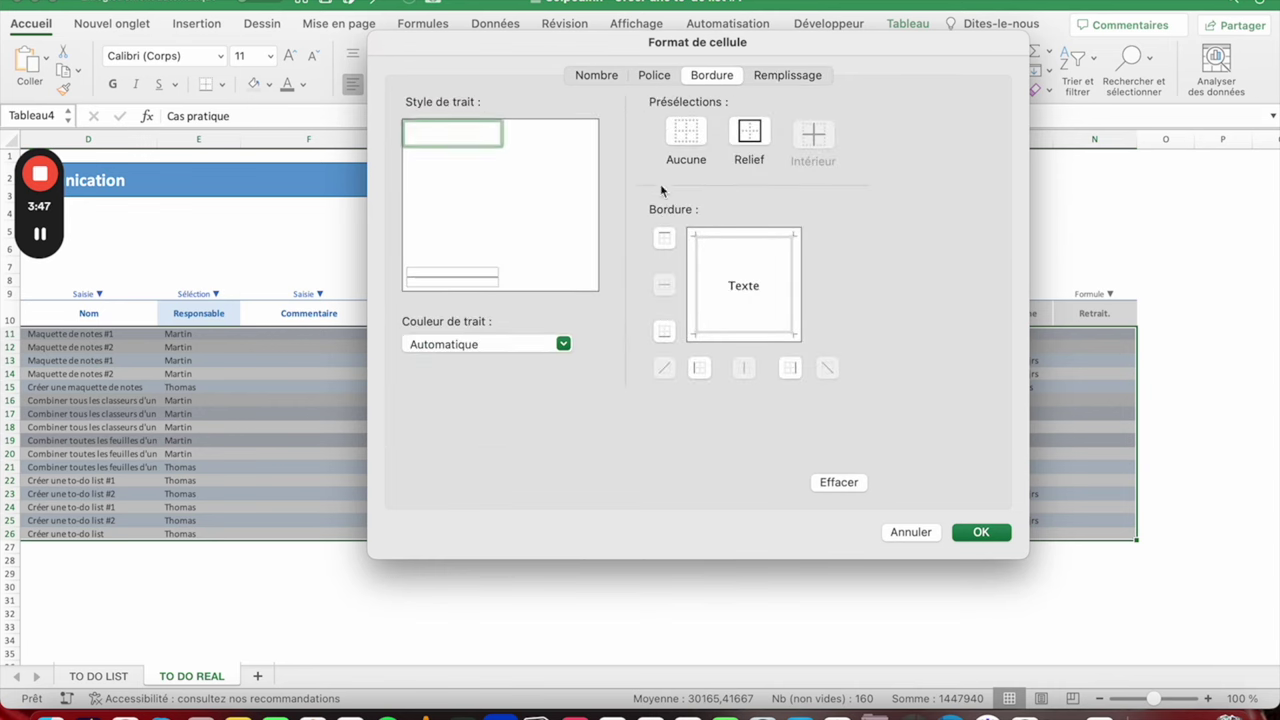
pyautogui.click(471, 341)
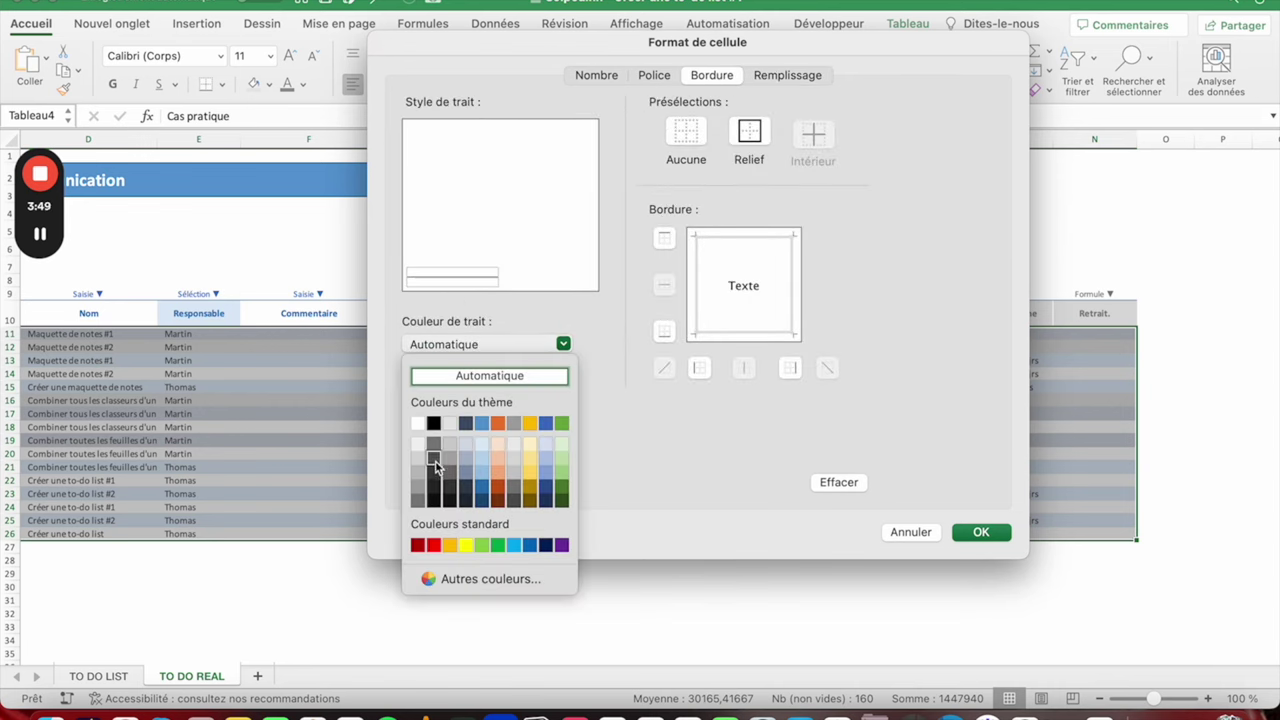
pyautogui.click(435, 464)
pyautogui.click(664, 332)
pyautogui.click(977, 532)
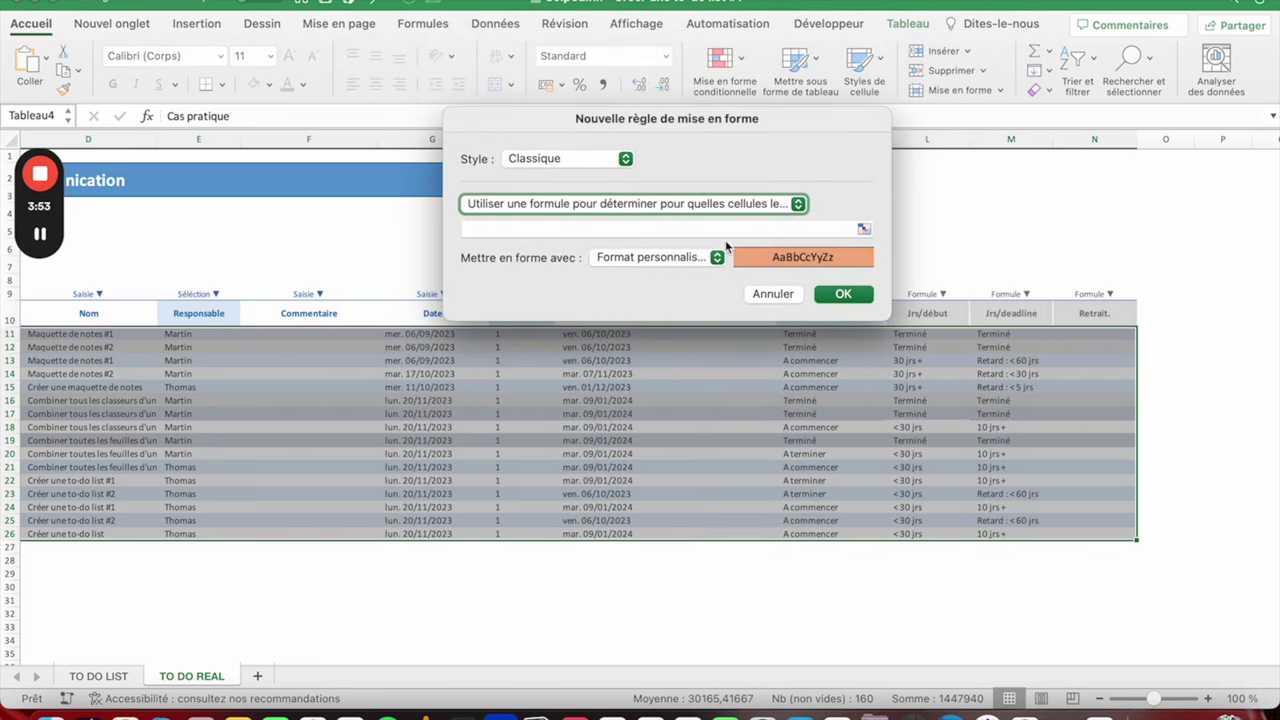
pyautogui.click(640, 229)
pyautogui.write('=')
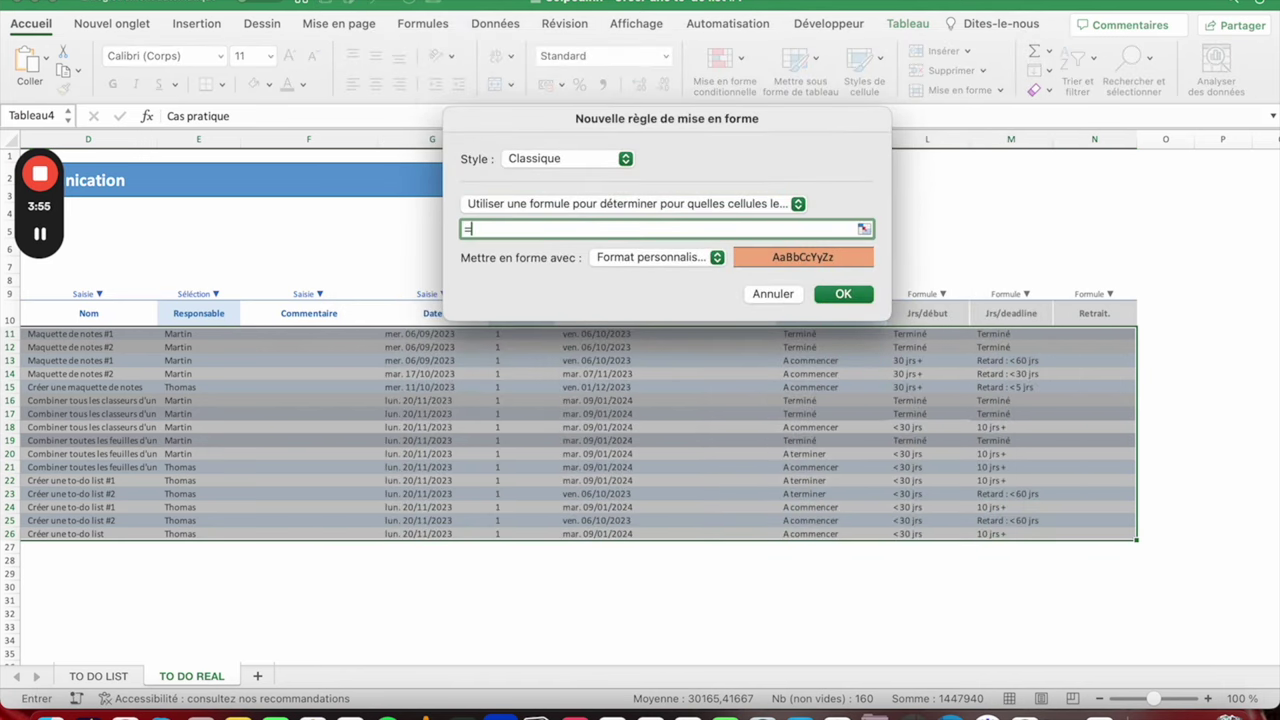
# Step: Reference cell M11 in the rule formula with a relative row, as $M11
pyautogui.hscroll(-5, 758, 429)
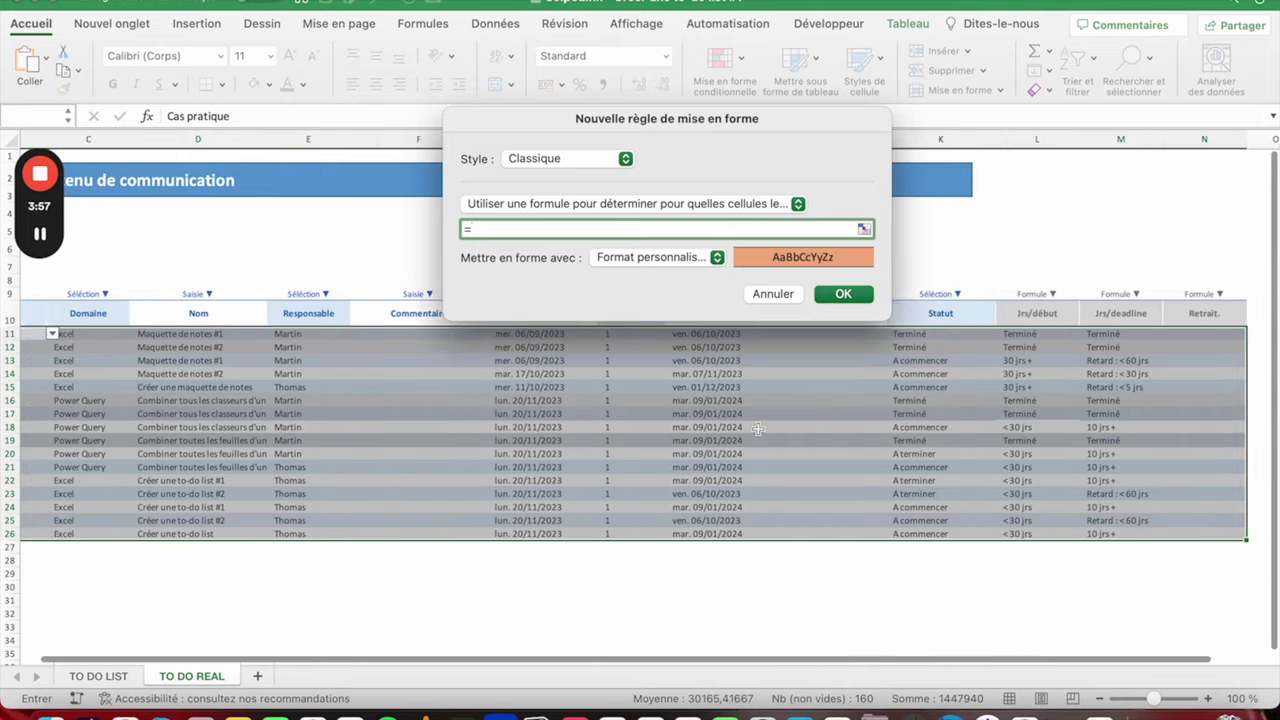
pyautogui.click(1230, 336)
pyautogui.click(1230, 336)
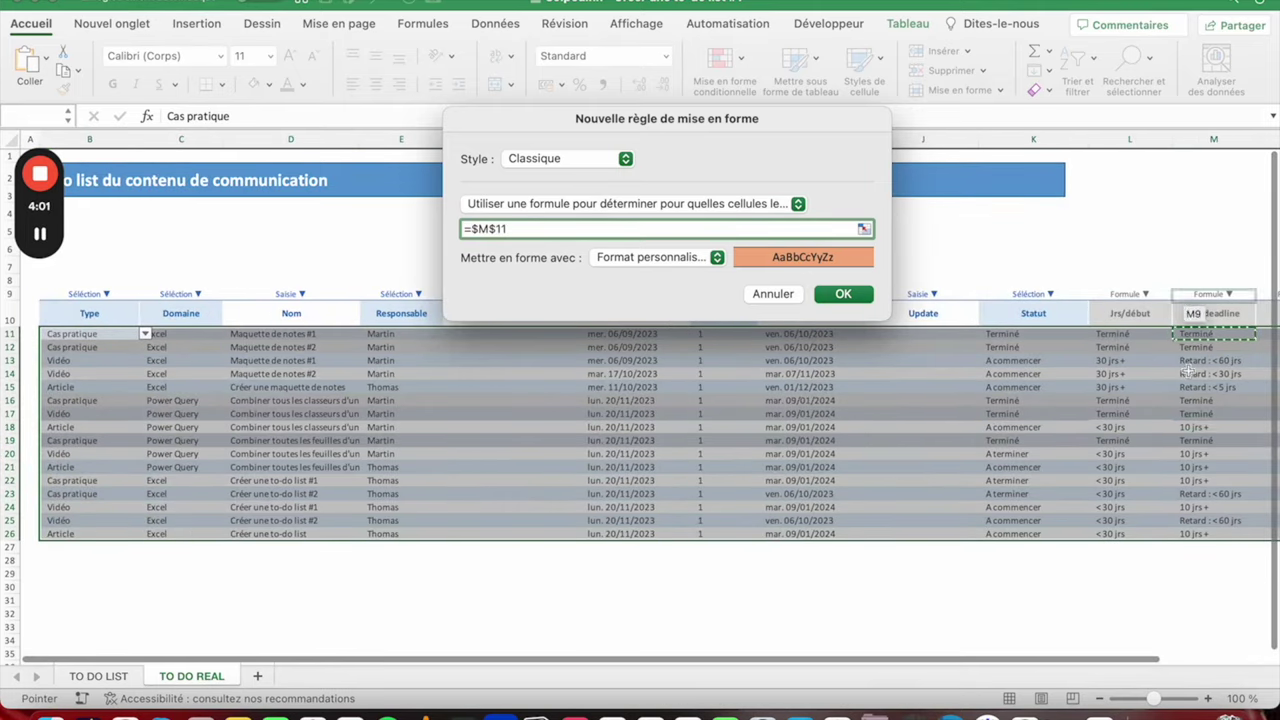
pyautogui.press('F2')
pyautogui.press('Left')
pyautogui.press('Left')
pyautogui.press('BackSpace')
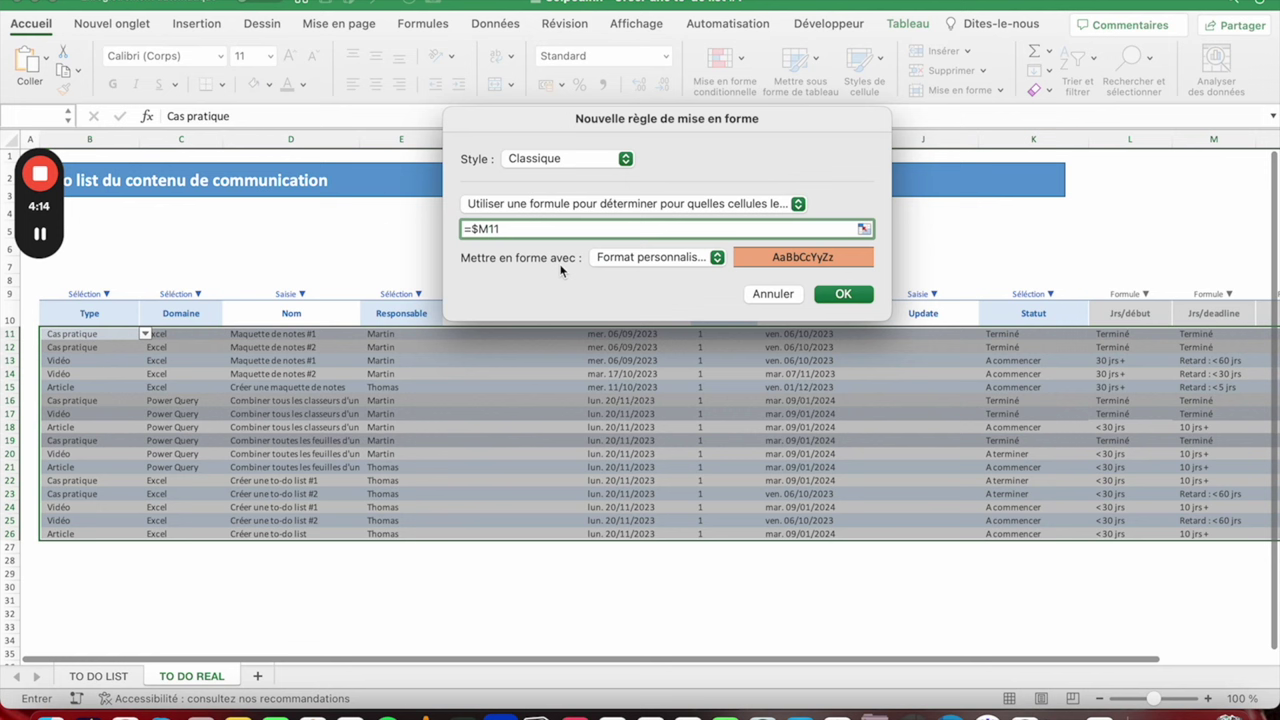
# Step: Complete the formula as =GAUCHE($M11;6)="Retard" and confirm the orange rule
pyautogui.press('Left')
pyautogui.press('Left')
pyautogui.press('Left')
pyautogui.write('GAUCHE')
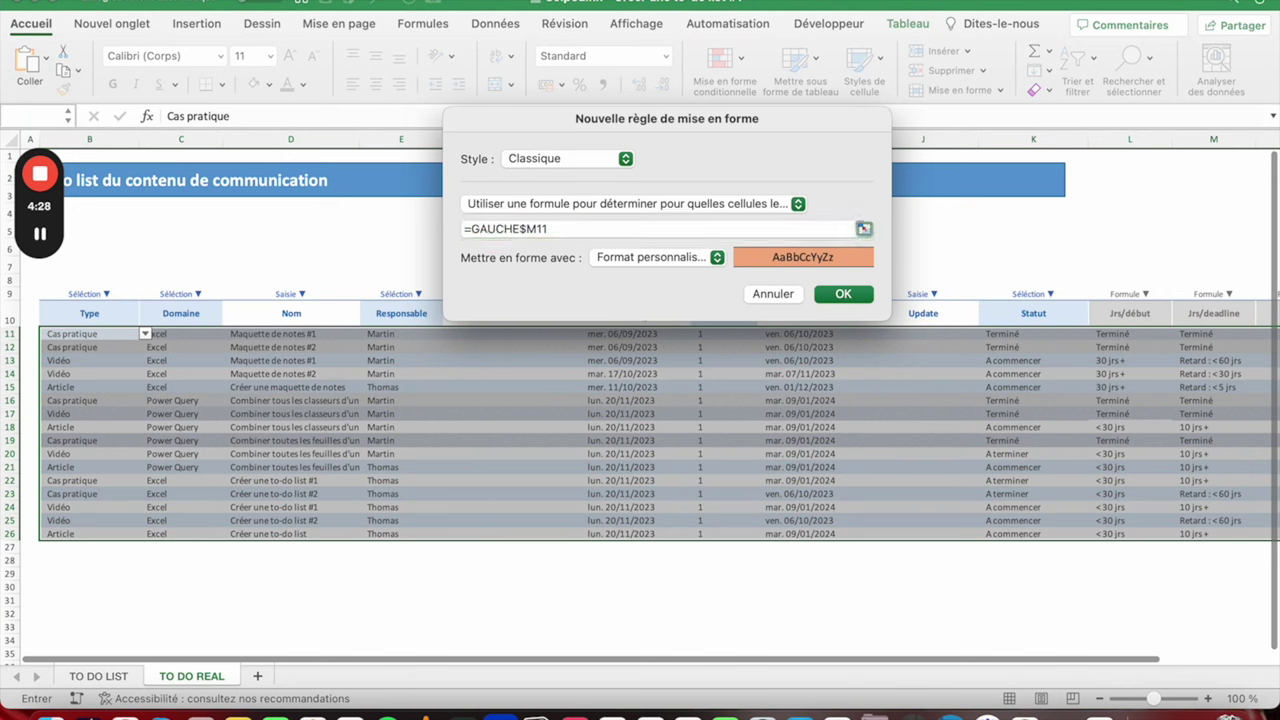
pyautogui.click(521, 229)
pyautogui.write('(')
pyautogui.click(578, 229)
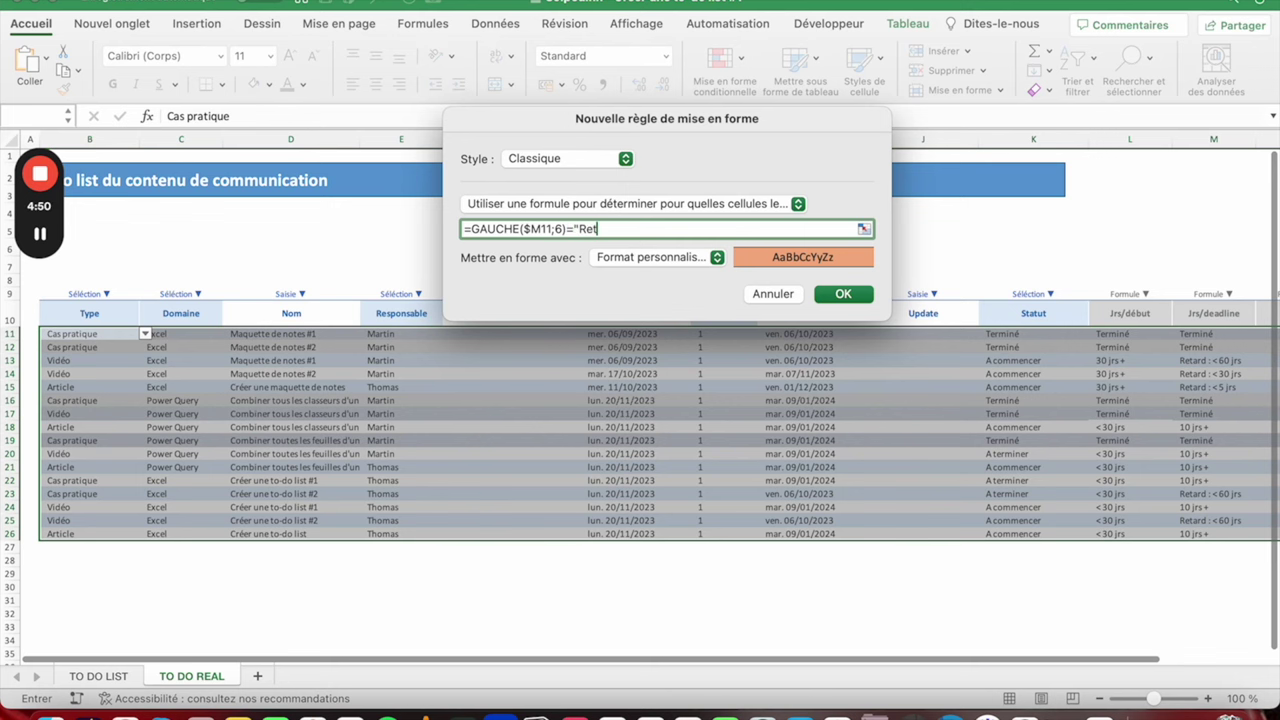
pyautogui.write('"')
pyautogui.click(836, 294)
pyautogui.click(678, 428)
pyautogui.hscroll(2, 1095, 397)
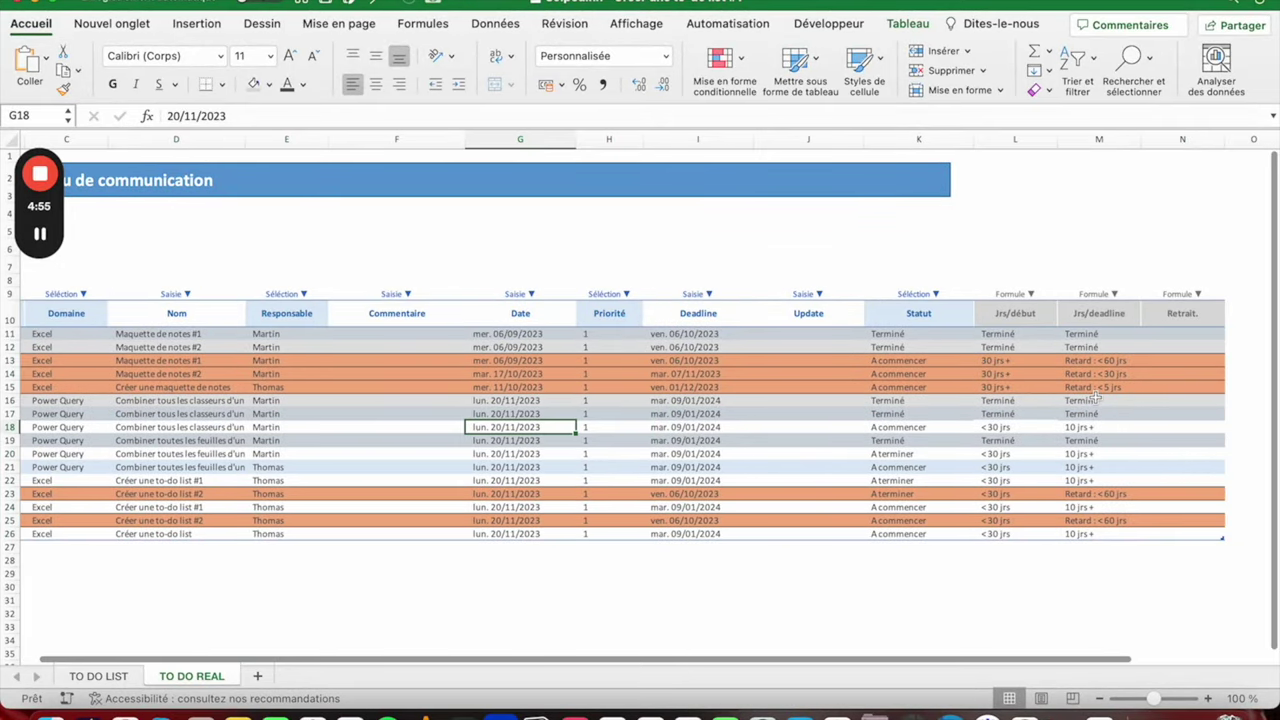
pyautogui.click(1073, 364)
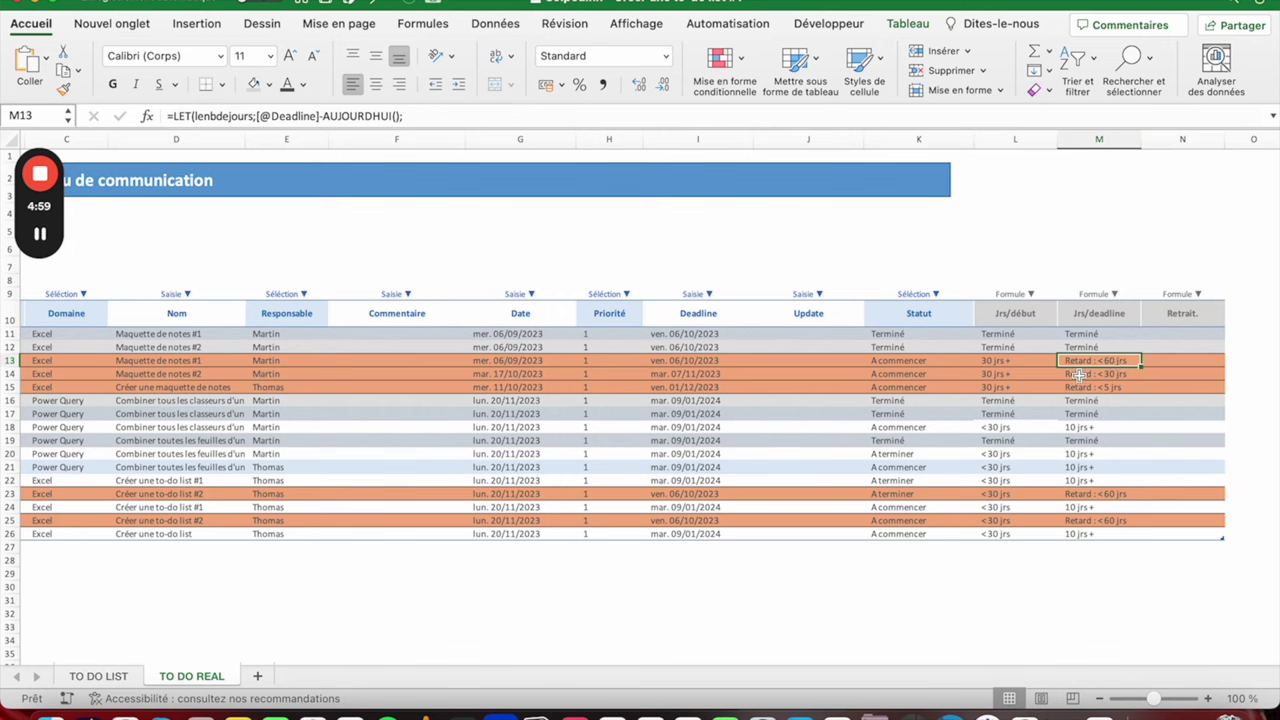
pyautogui.click(1079, 374)
pyautogui.click(1079, 387)
pyautogui.click(1080, 494)
pyautogui.click(1080, 508)
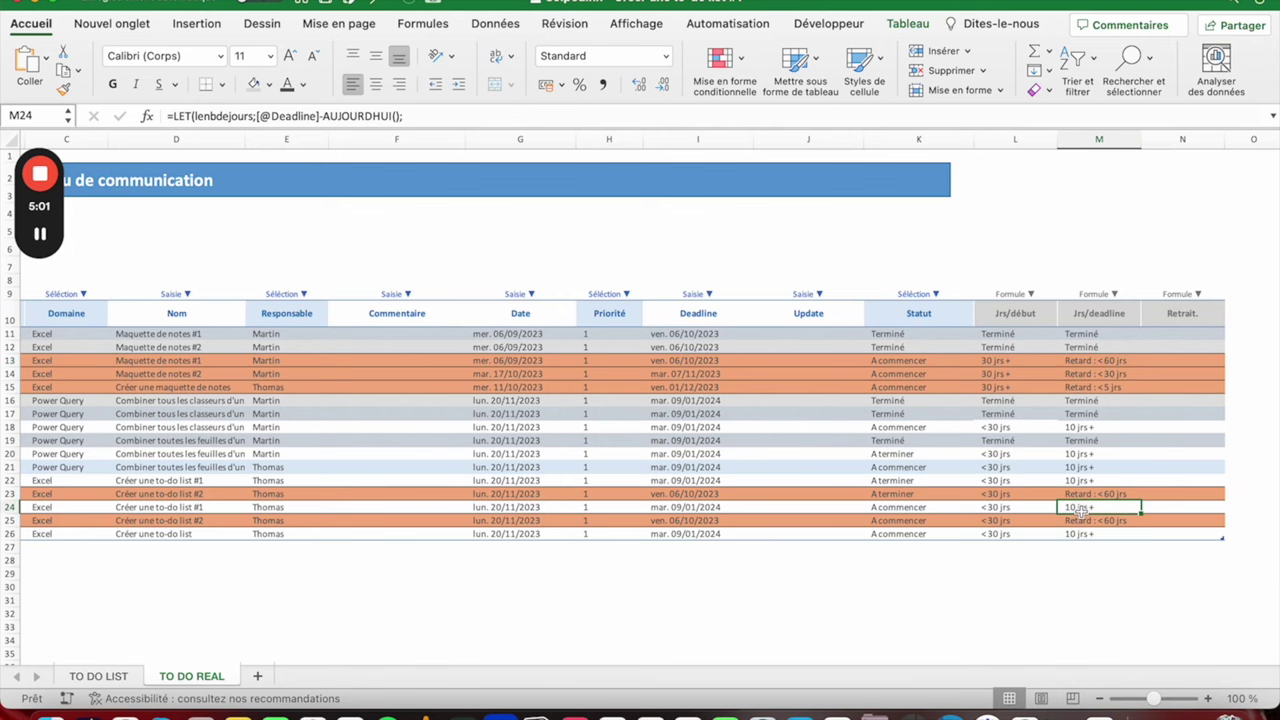
pyautogui.hscroll(-3, 684, 471)
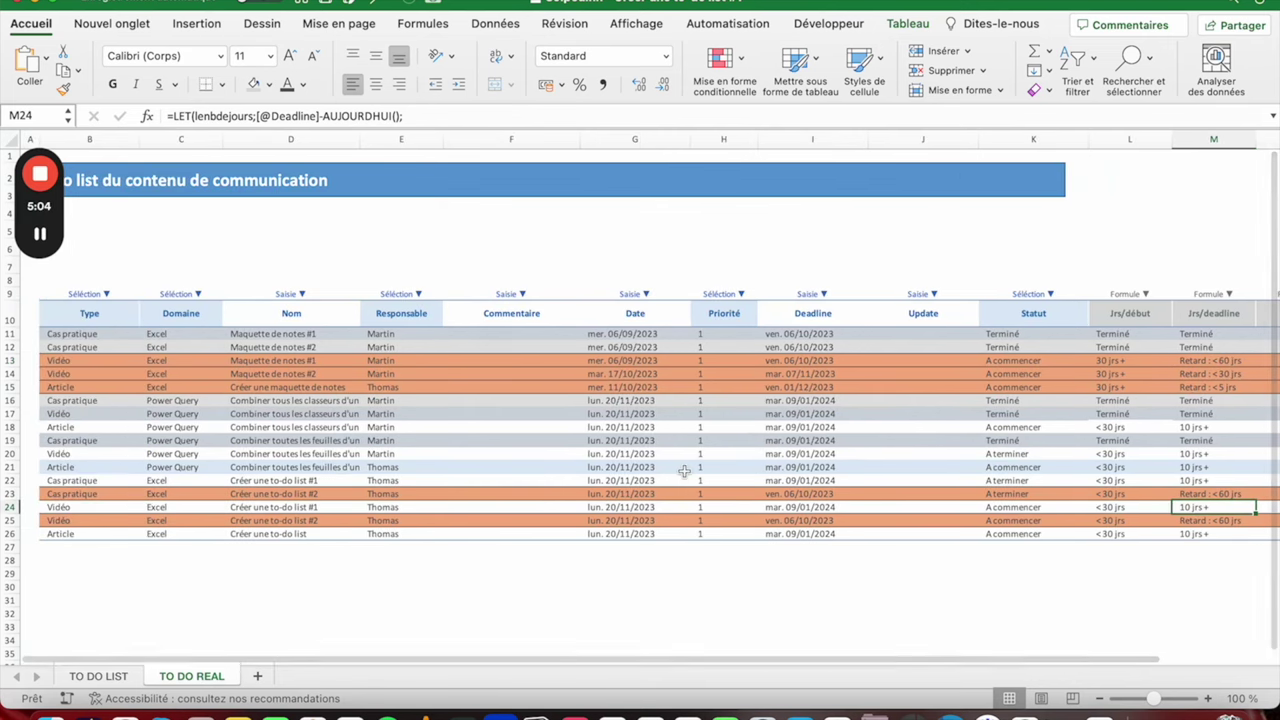
pyautogui.click(308, 423)
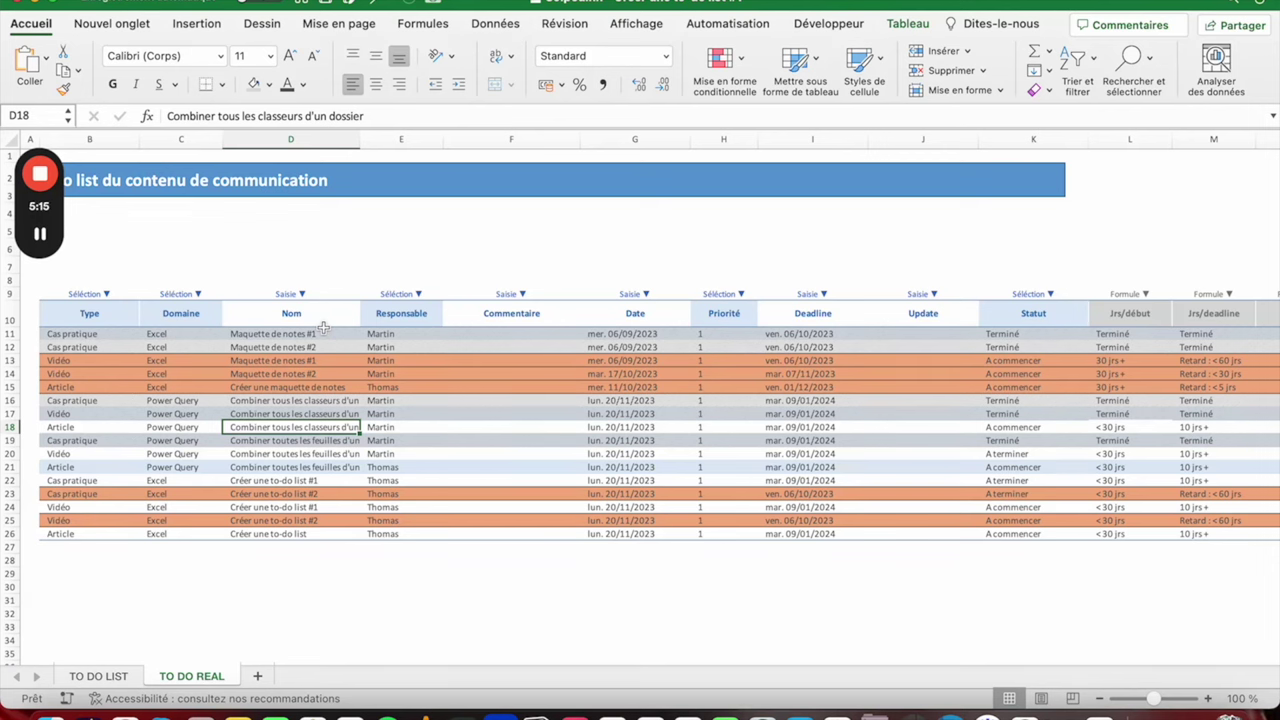
pyautogui.click(78, 336)
pyautogui.click(89, 403)
pyautogui.click(80, 440)
pyautogui.click(80, 427)
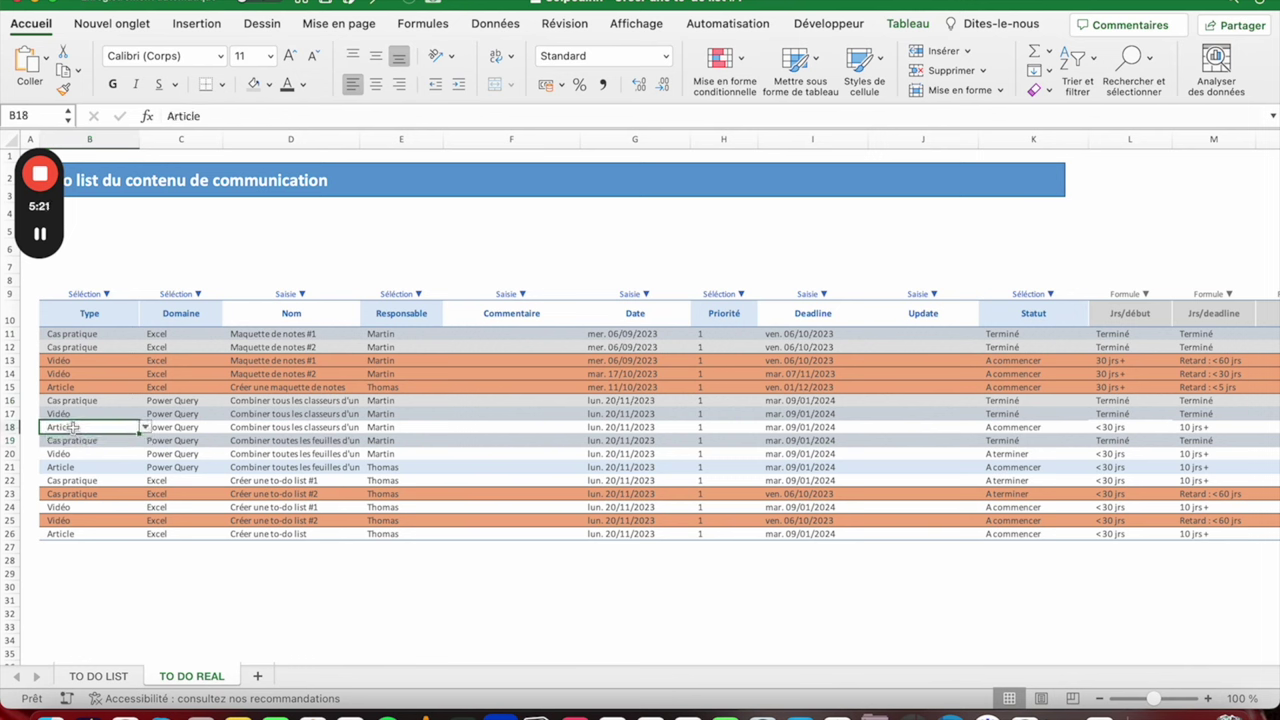
pyautogui.moveTo(73, 427); pyautogui.dragTo(1020, 427)
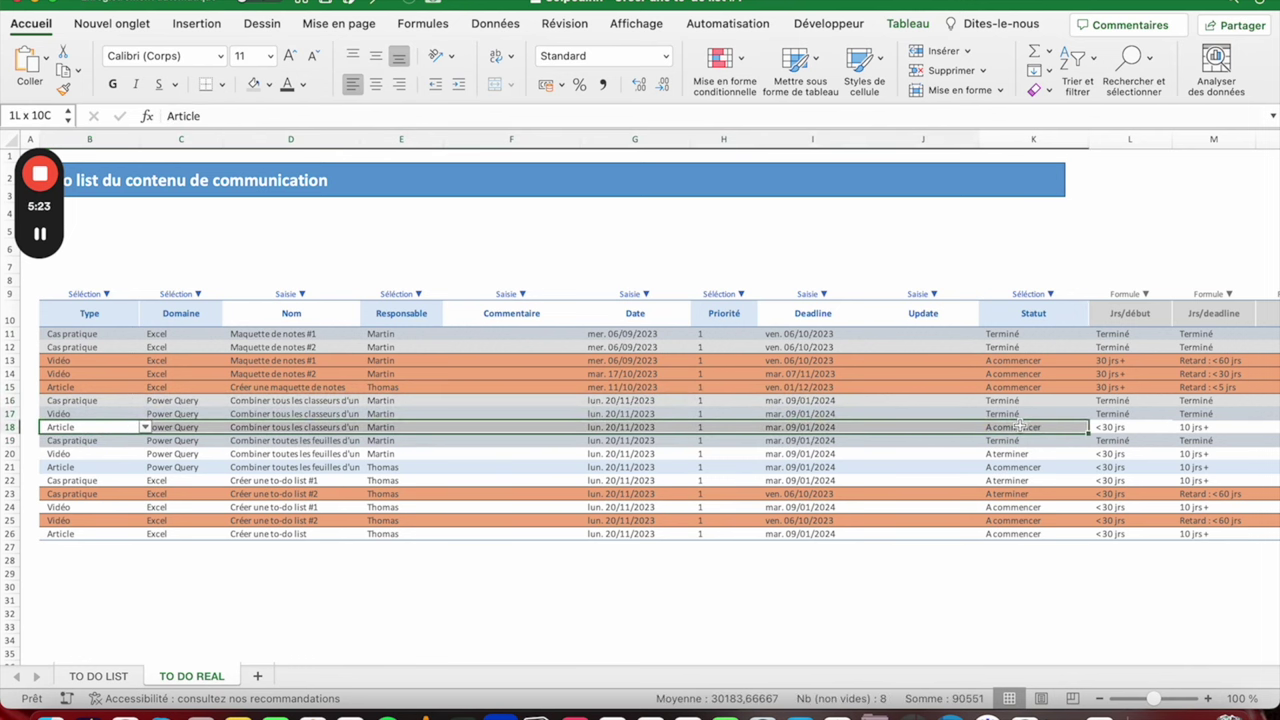
pyautogui.click(67, 503)
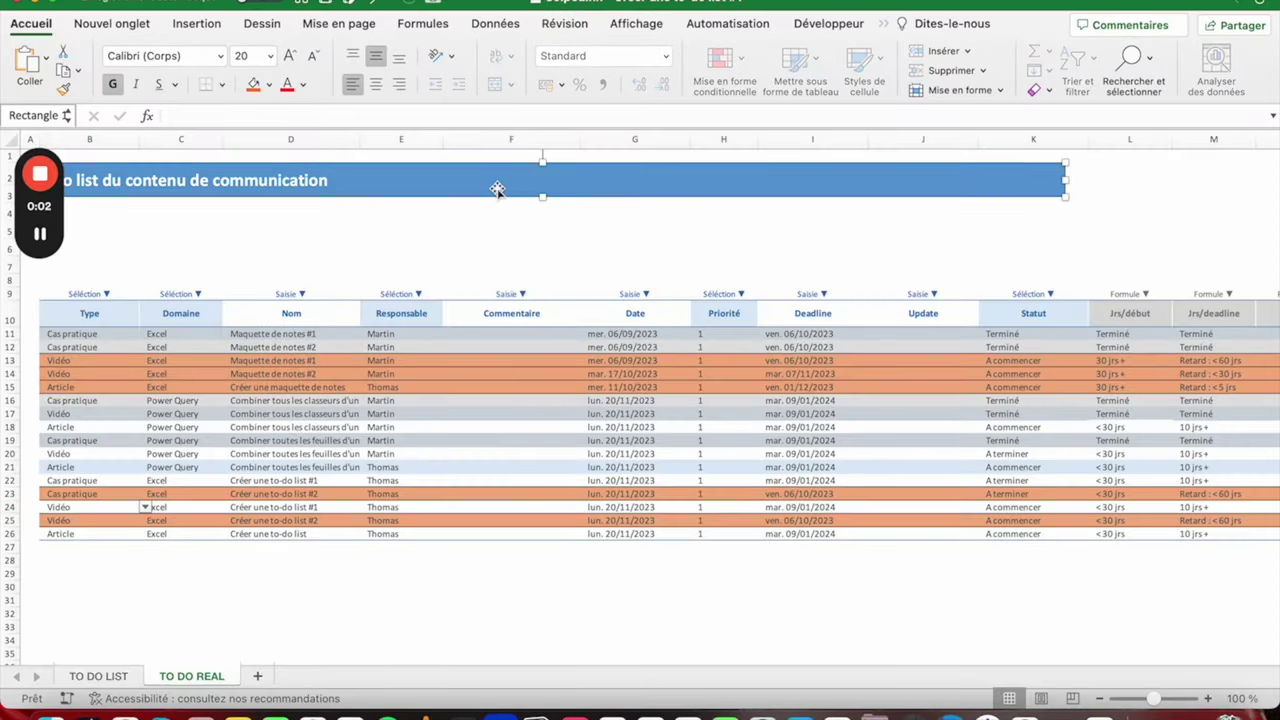
# Step: Adjust the title banner shape's left edge and position
pyautogui.click(937, 42)
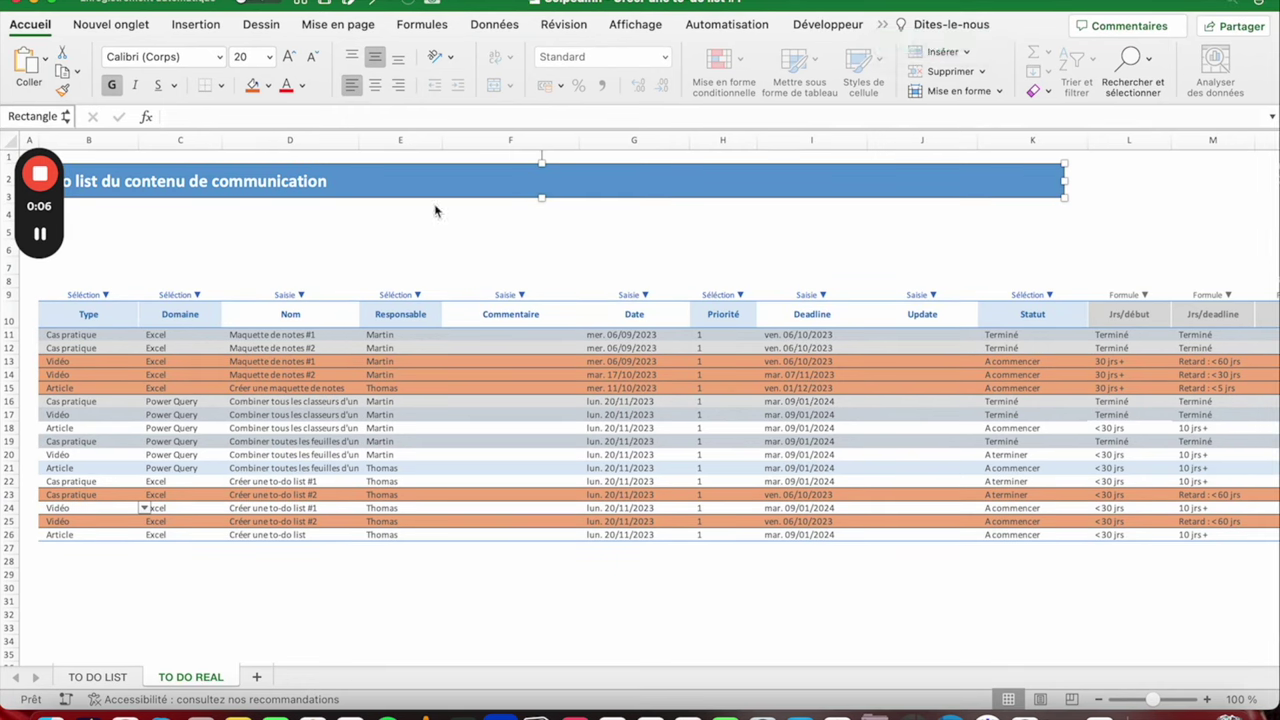
pyautogui.click(381, 58)
pyautogui.click(385, 58)
pyautogui.press('Escape')
pyautogui.click(125, 181)
pyautogui.press('Escape')
pyautogui.click(129, 181)
pyautogui.moveTo(22, 179); pyautogui.dragTo(40, 180)
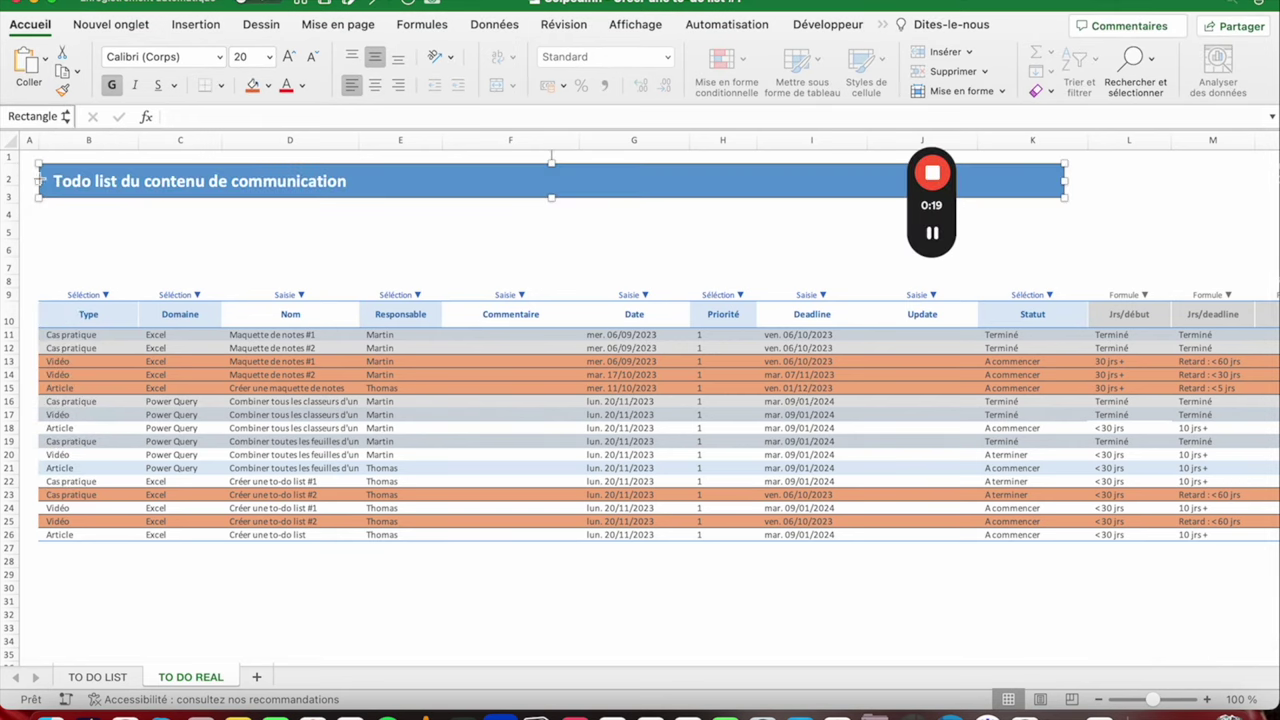
pyautogui.click(279, 262)
pyautogui.moveTo(932, 160)
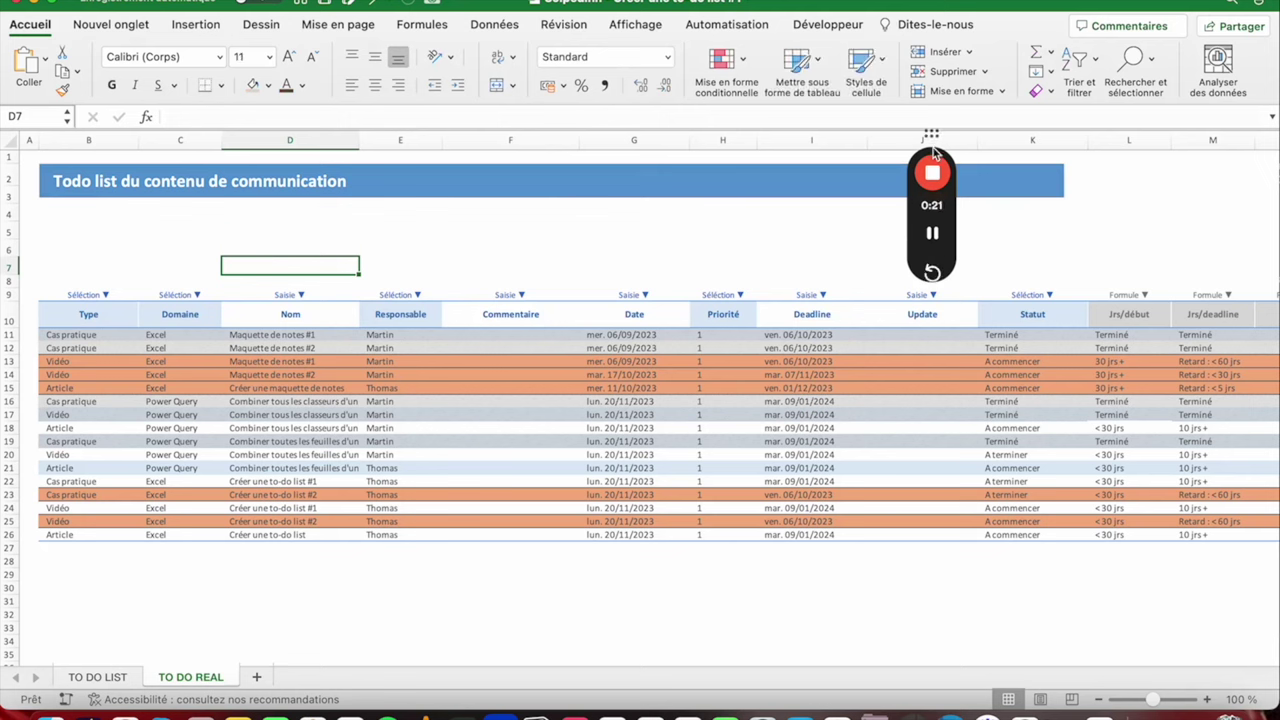
pyautogui.moveTo(932, 155); pyautogui.dragTo(268, 170)
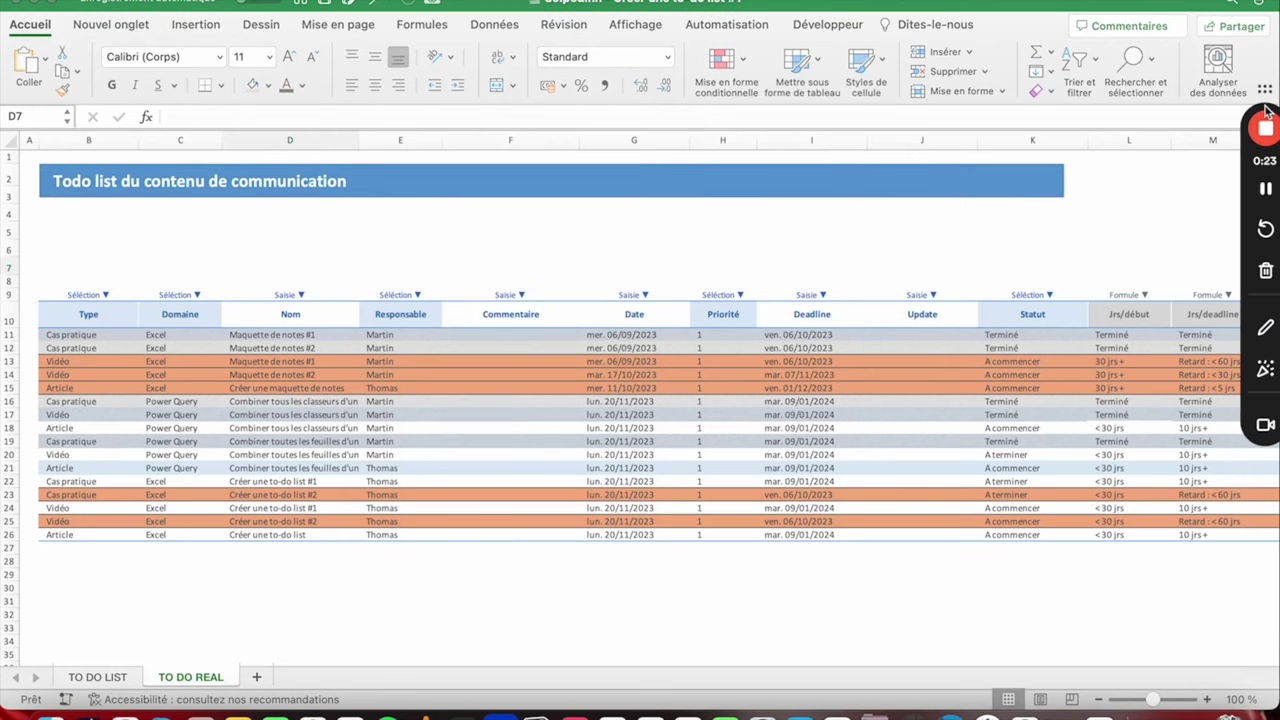
# Step: Briefly add and remove the table's totals row, and glance at the TO DO LIST sheet
pyautogui.click(310, 401)
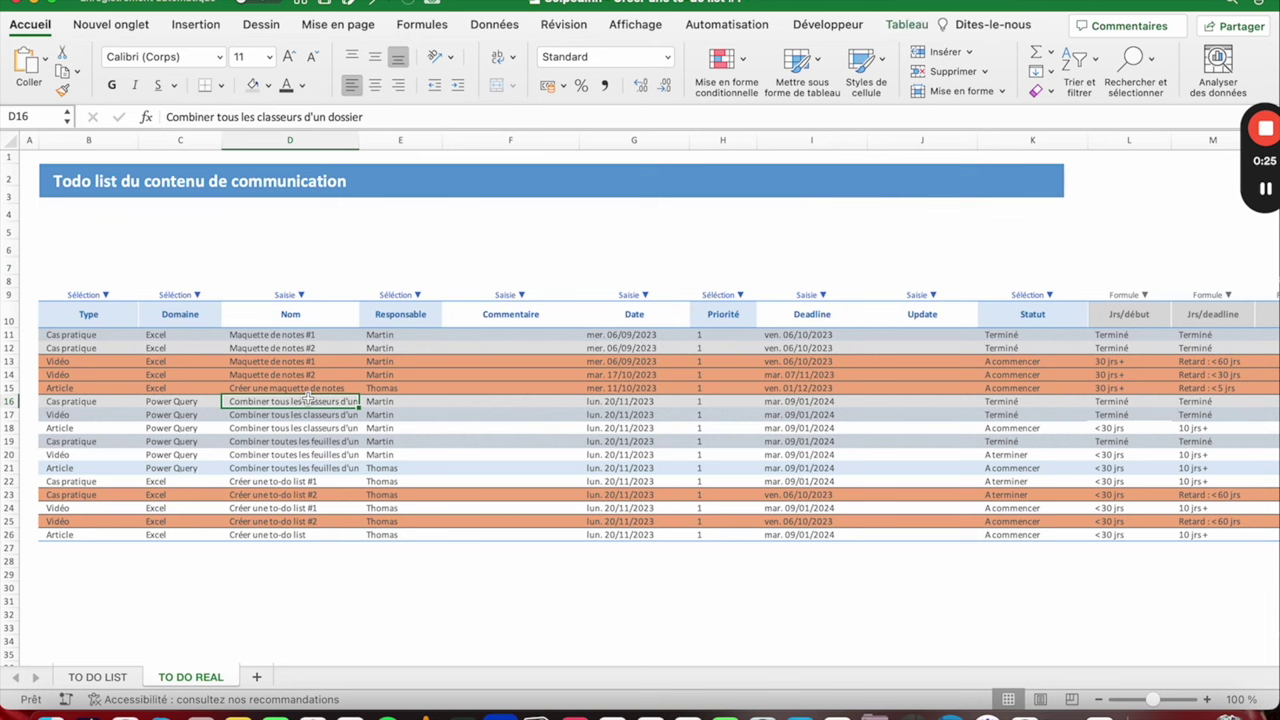
pyautogui.click(908, 24)
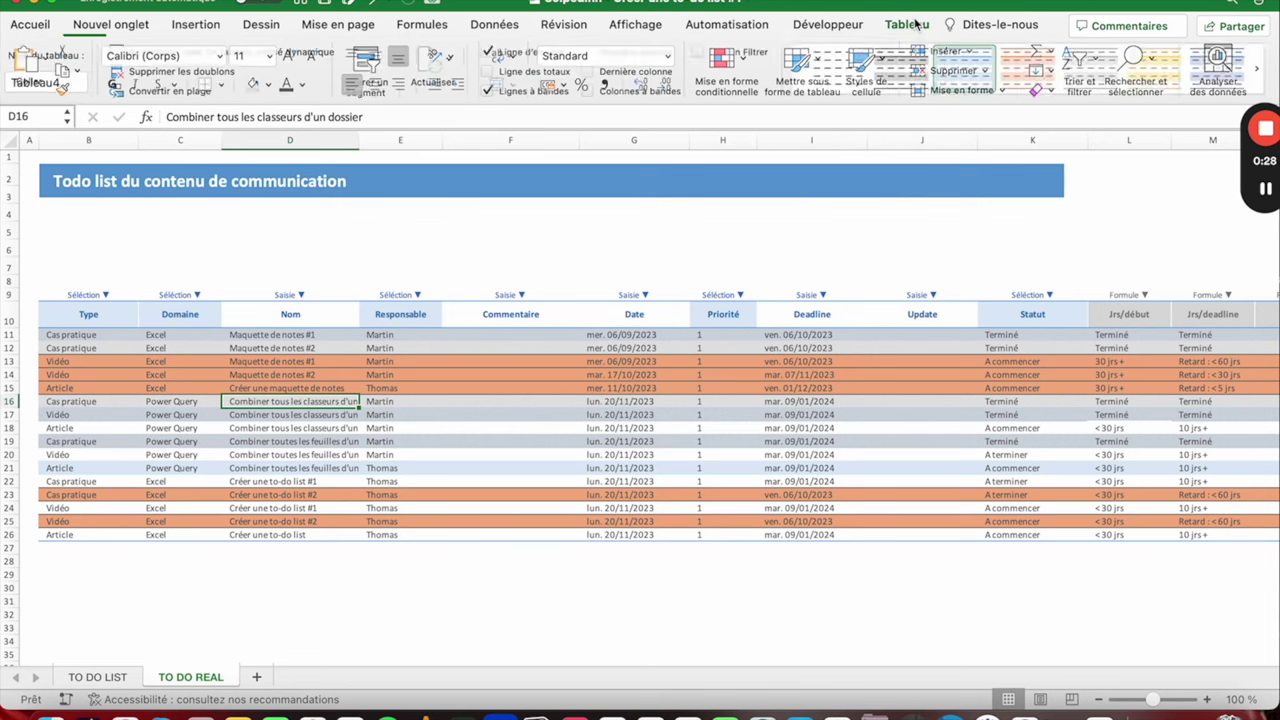
pyautogui.click(490, 71)
pyautogui.click(490, 71)
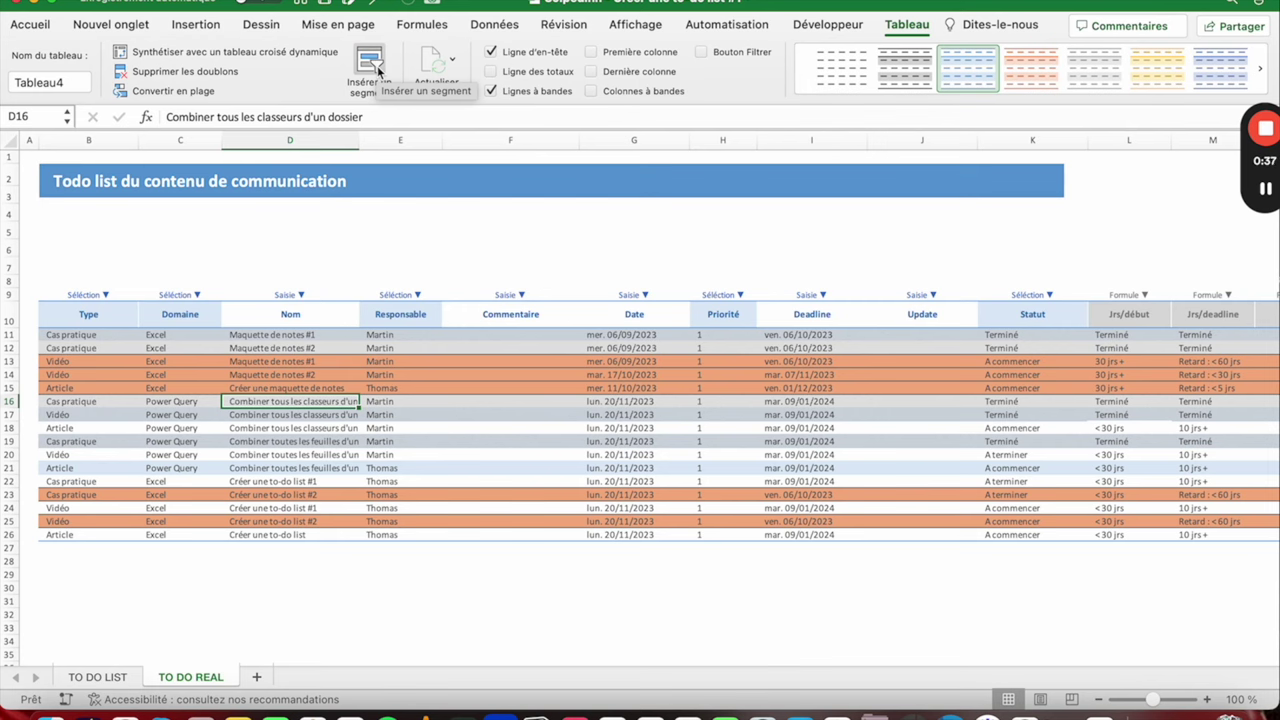
pyautogui.click(97, 677)
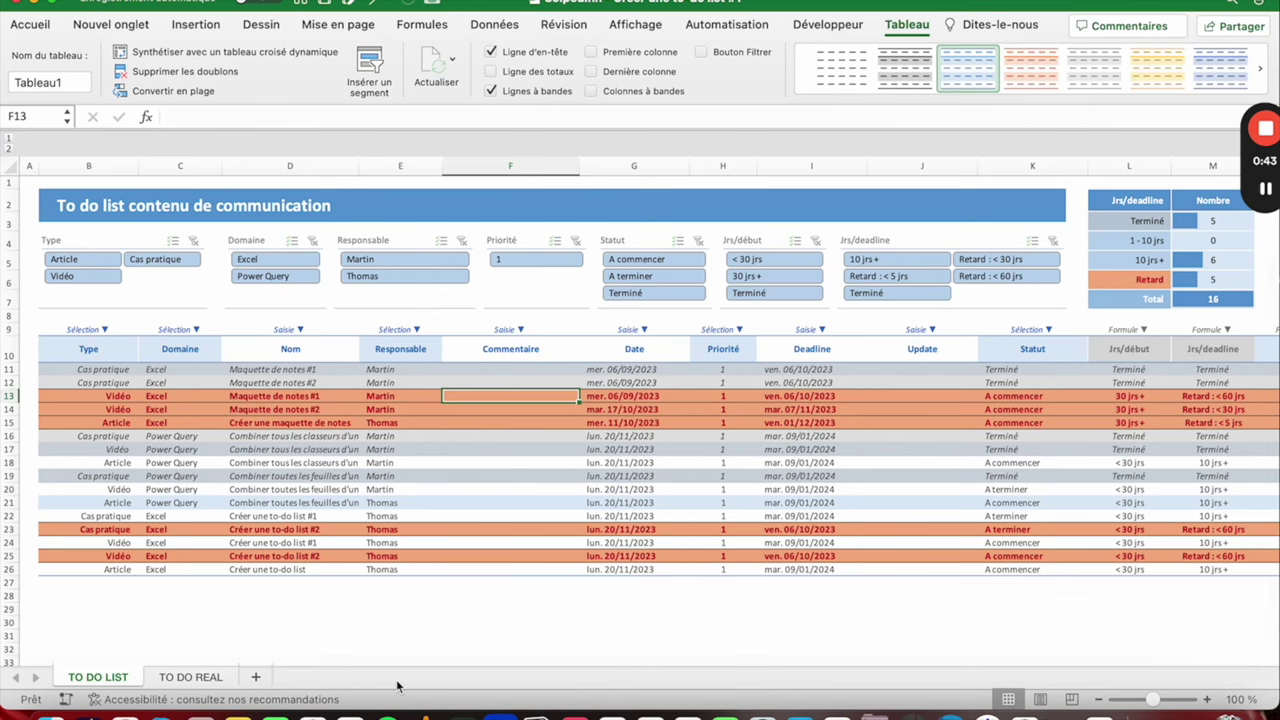
pyautogui.click(191, 677)
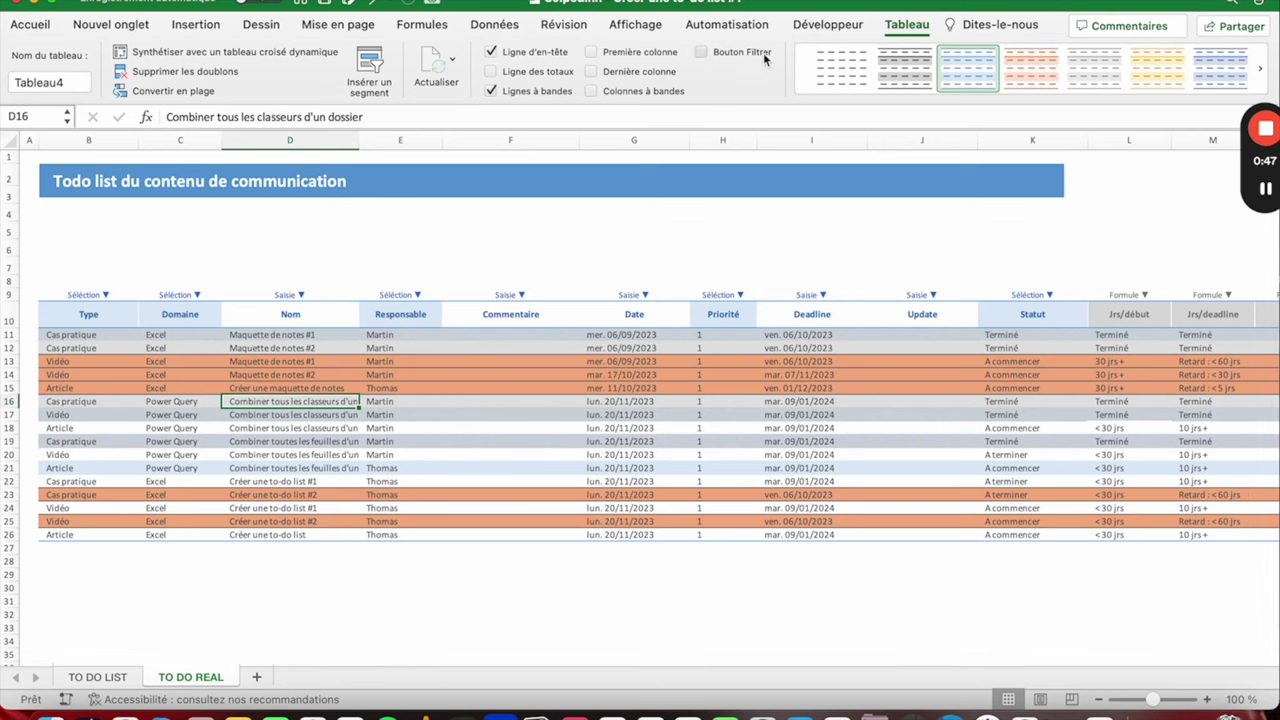
# Step: Insert slicers for Type, Domaine, Responsable, Priorité, Statut, Jrs/début and Jrs/deadline
pyautogui.click(366, 62)
pyautogui.click(537, 187)
pyautogui.scroll(-1, 538, 185)
pyautogui.scroll(-1, 540, 190)
pyautogui.scroll(-1, 537, 186)
pyautogui.scroll(-1, 538, 192)
pyautogui.scroll(-2, 538, 243)
pyautogui.click(743, 277)
pyautogui.click(472, 483)
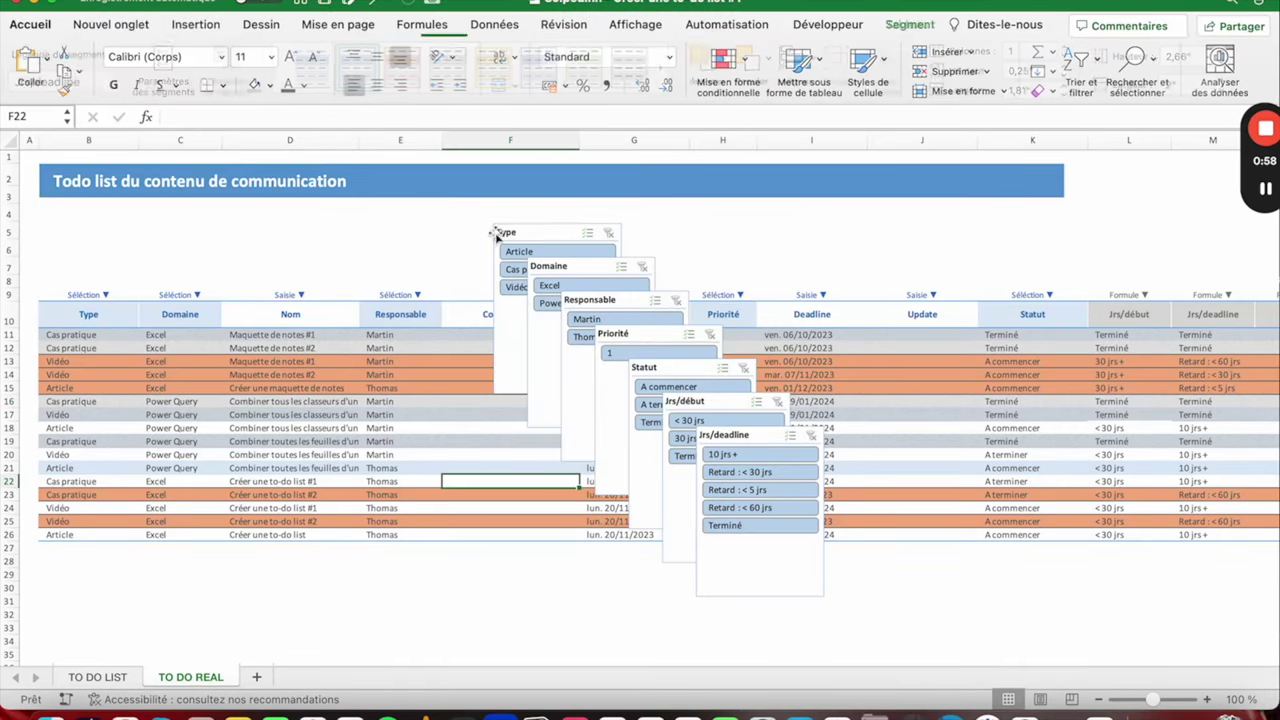
# Step: Place the Type slicer under the title in rows 4–7
pyautogui.moveTo(496, 235); pyautogui.dragTo(73, 243)
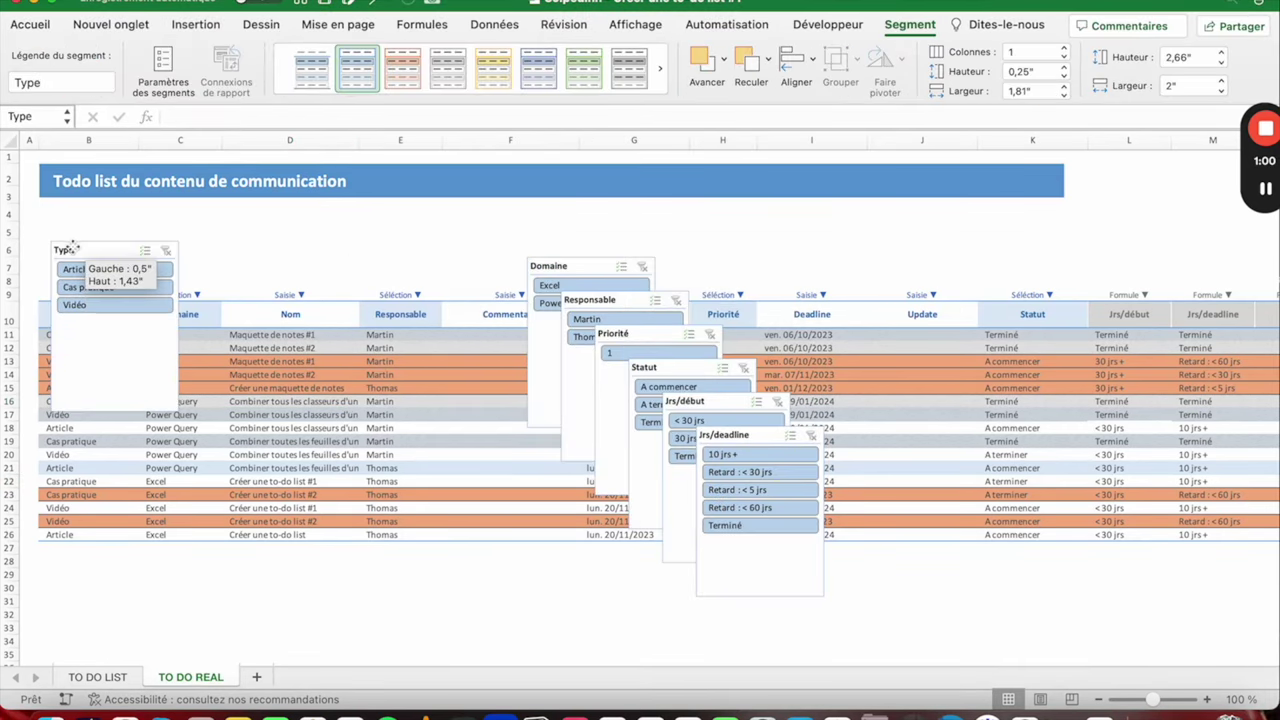
pyautogui.moveTo(73, 243); pyautogui.dragTo(62, 209)
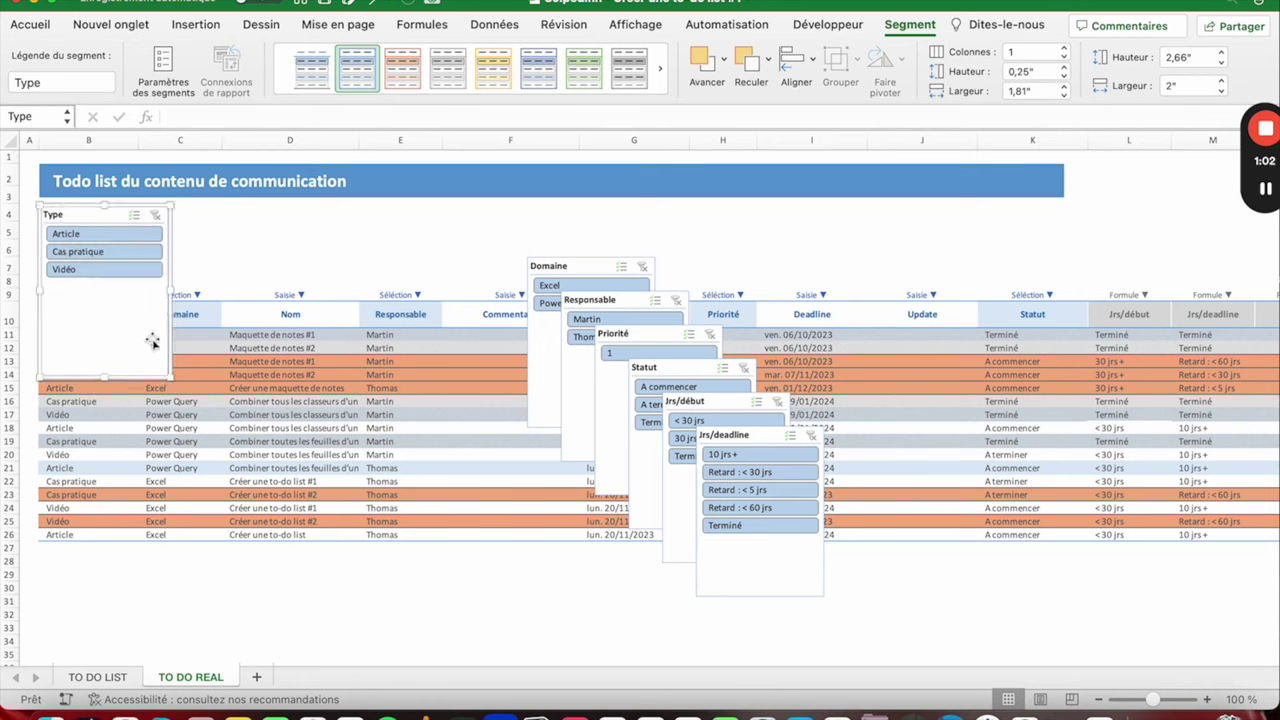
pyautogui.moveTo(172, 377); pyautogui.dragTo(144, 259)
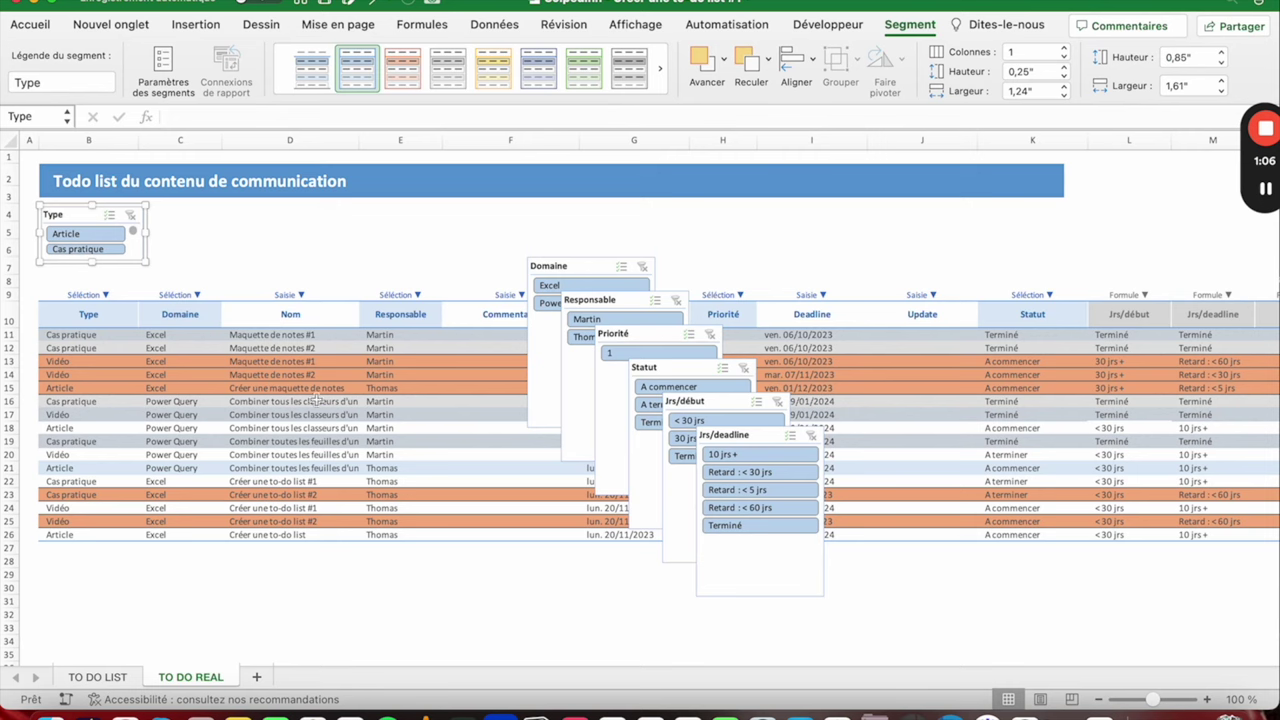
# Step: Compare with the TO DO LIST slicer layout and resize the title banner to about 16 inches wide
pyautogui.click(116, 678)
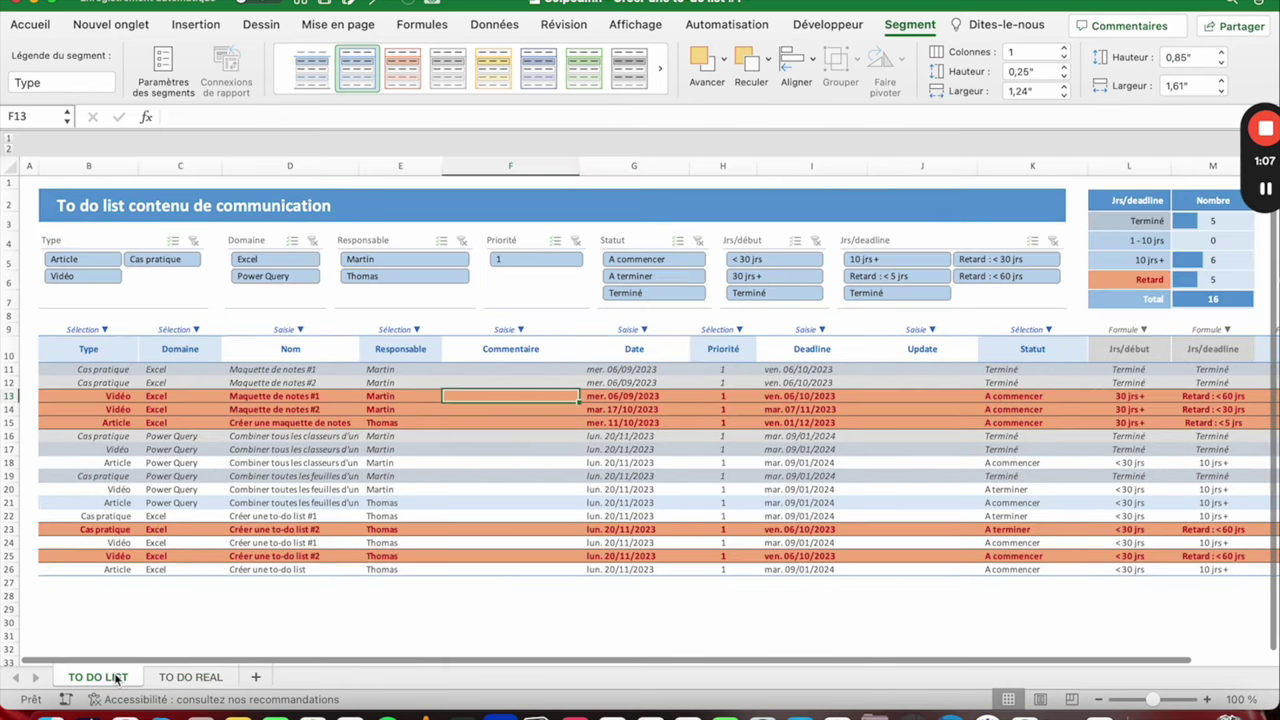
pyautogui.click(58, 240)
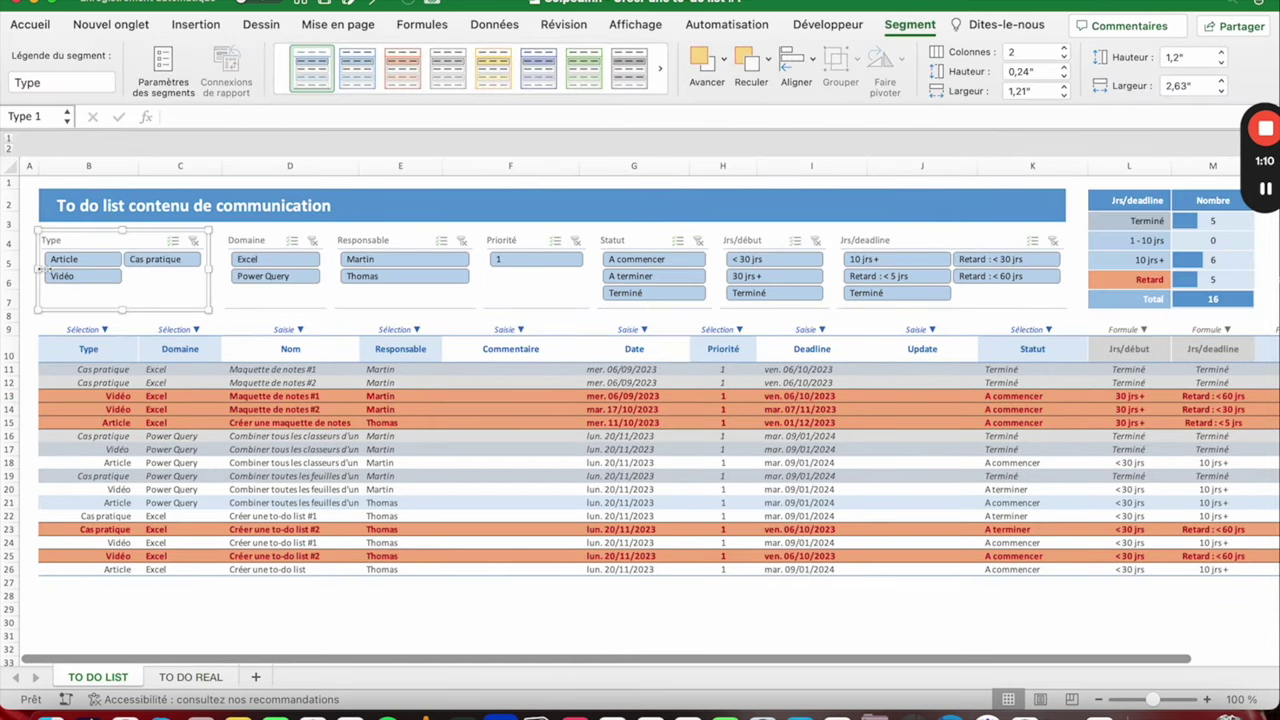
pyautogui.click(192, 677)
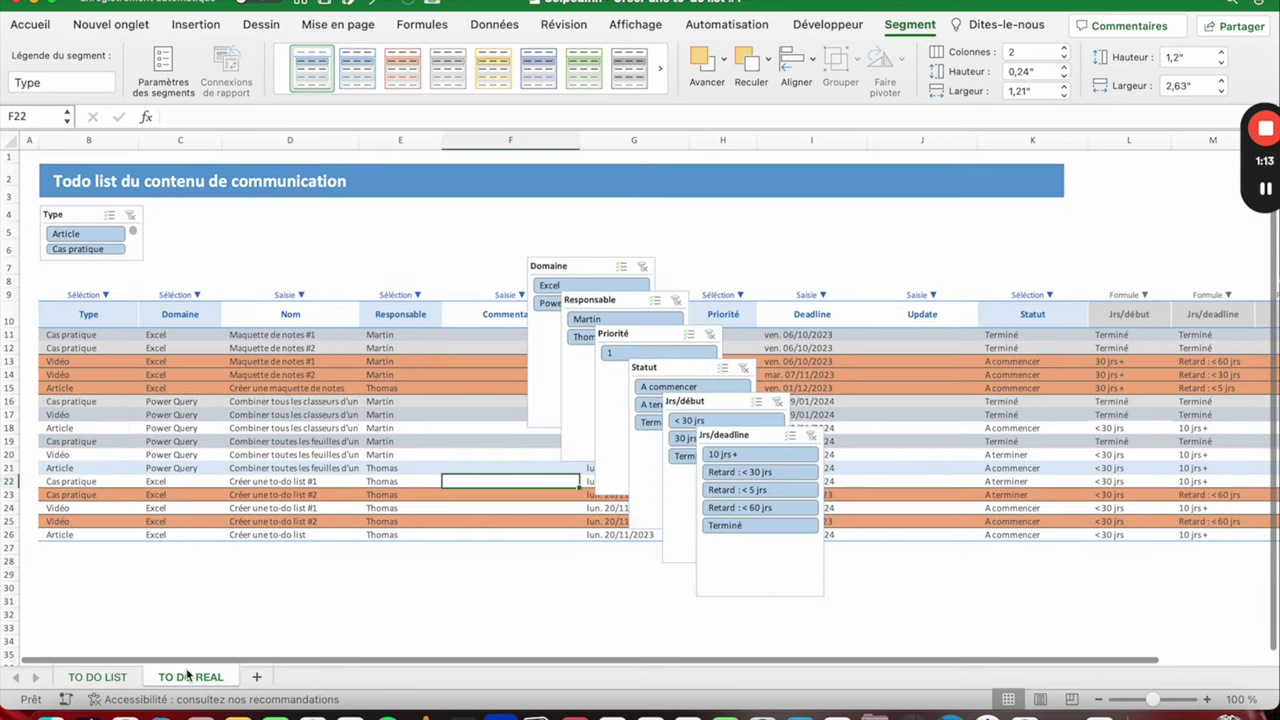
pyautogui.click(52, 214)
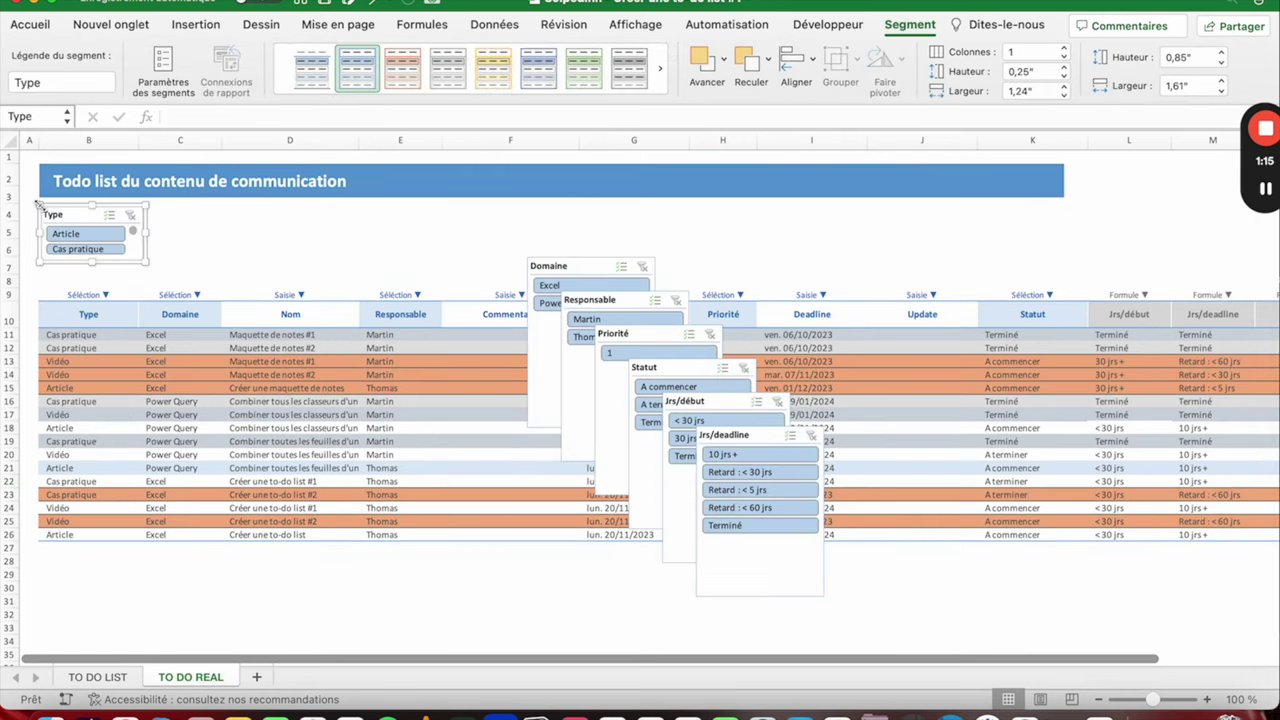
pyautogui.click(42, 188)
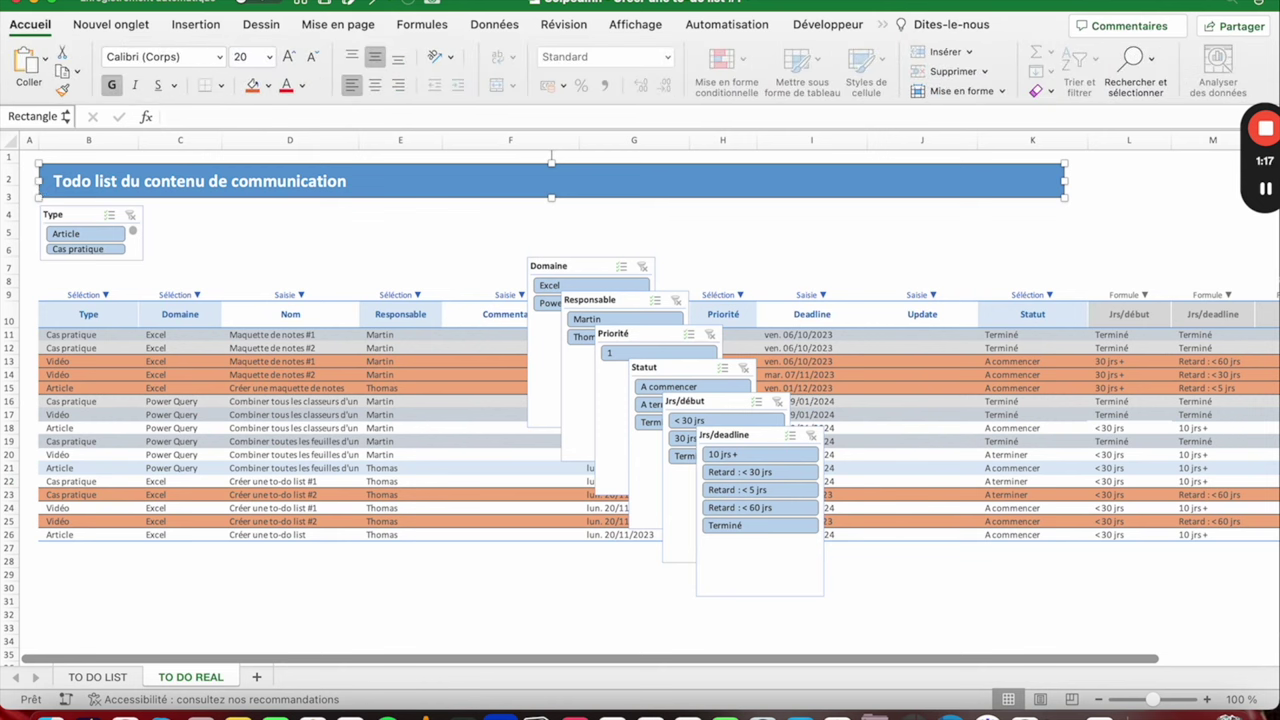
pyautogui.moveTo(40, 197); pyautogui.dragTo(43, 188)
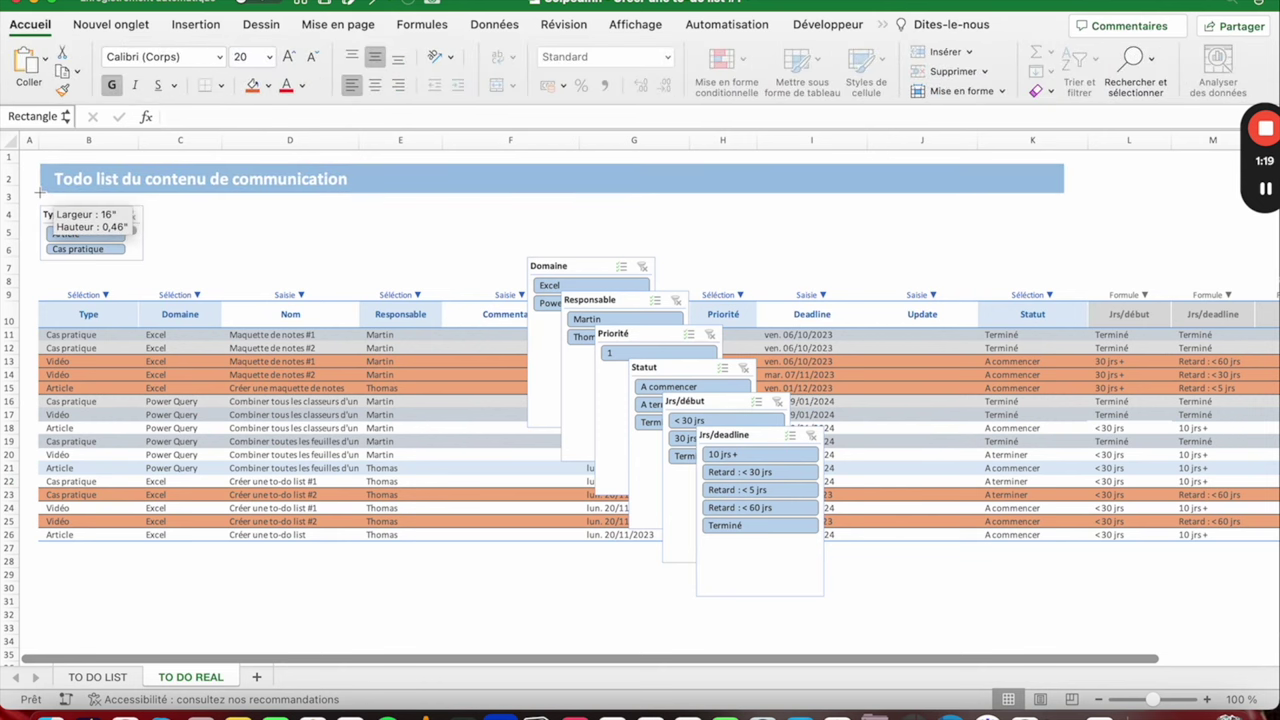
pyautogui.moveTo(43, 188); pyautogui.dragTo(39, 191)
# Step: Nudge the Type slicer up and enlarge it so the Vidéo item shows
pyautogui.click(78, 213)
pyautogui.moveTo(78, 211); pyautogui.dragTo(78, 209)
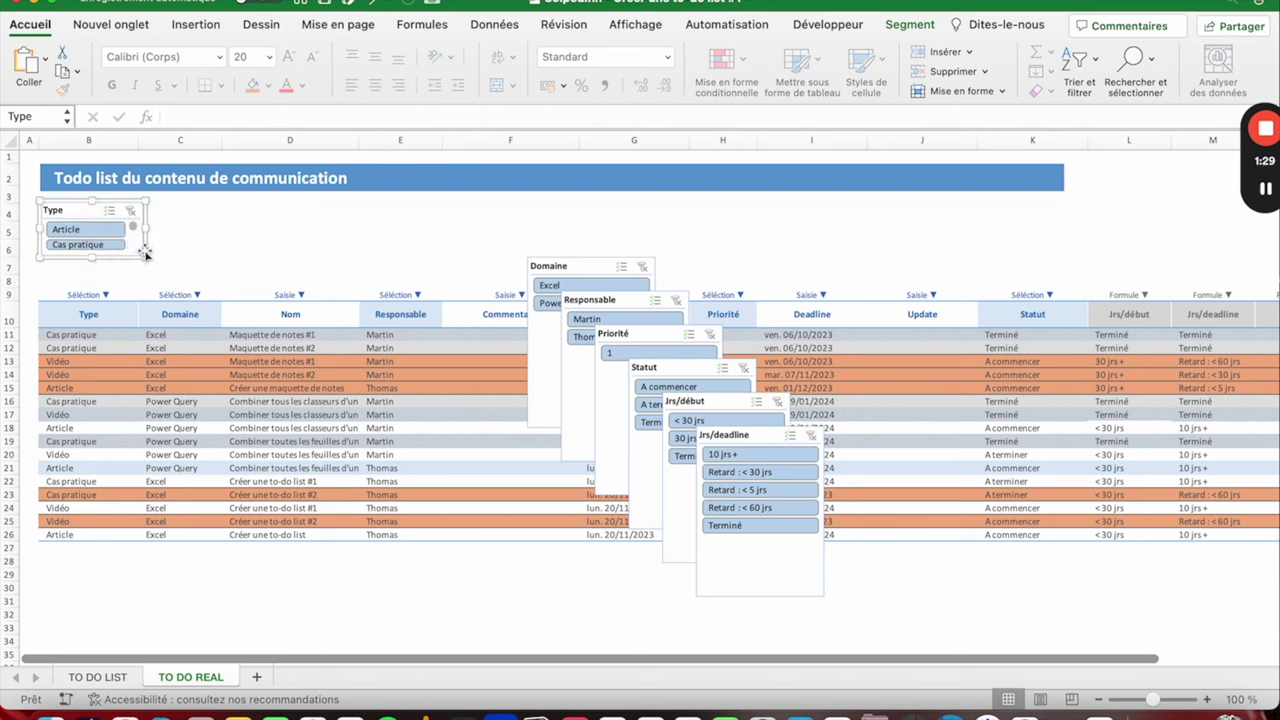
pyautogui.moveTo(145, 256); pyautogui.dragTo(155, 275)
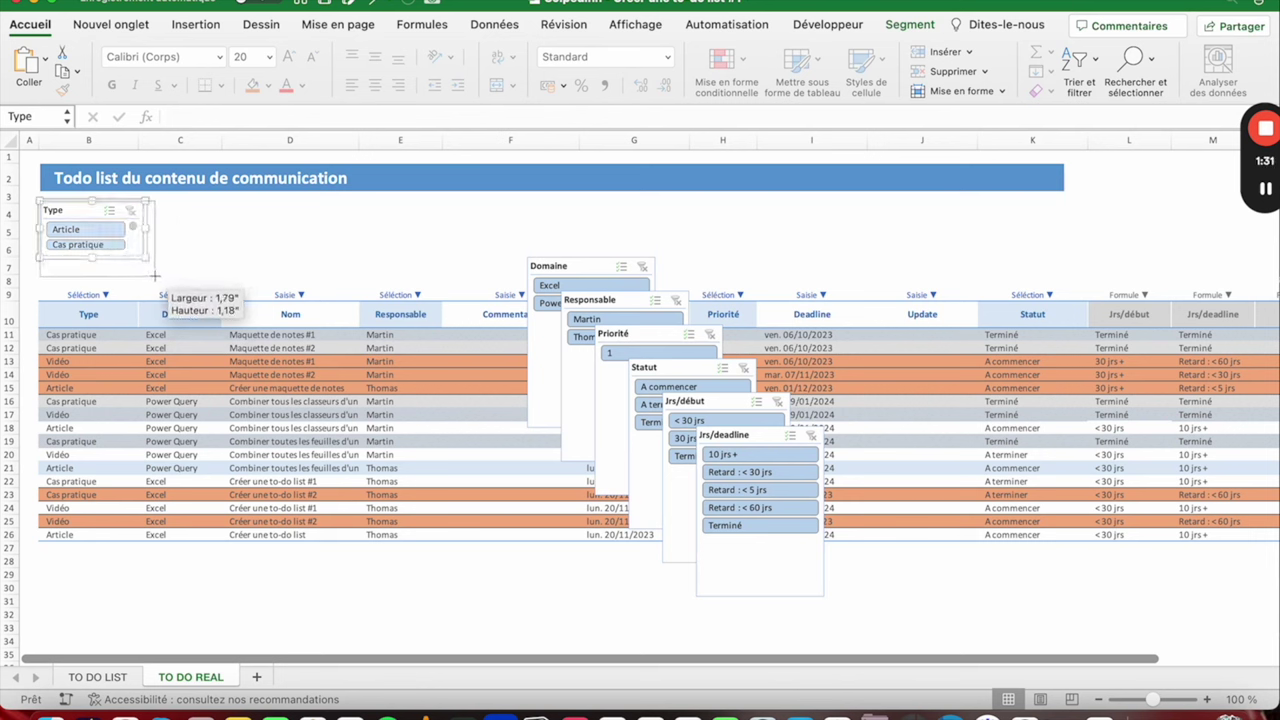
pyautogui.moveTo(155, 275); pyautogui.dragTo(156, 276)
# Step: Move the Domaine, Responsable and Priorité slicers beside Type and shorten them to match
pyautogui.moveTo(565, 266); pyautogui.dragTo(205, 210)
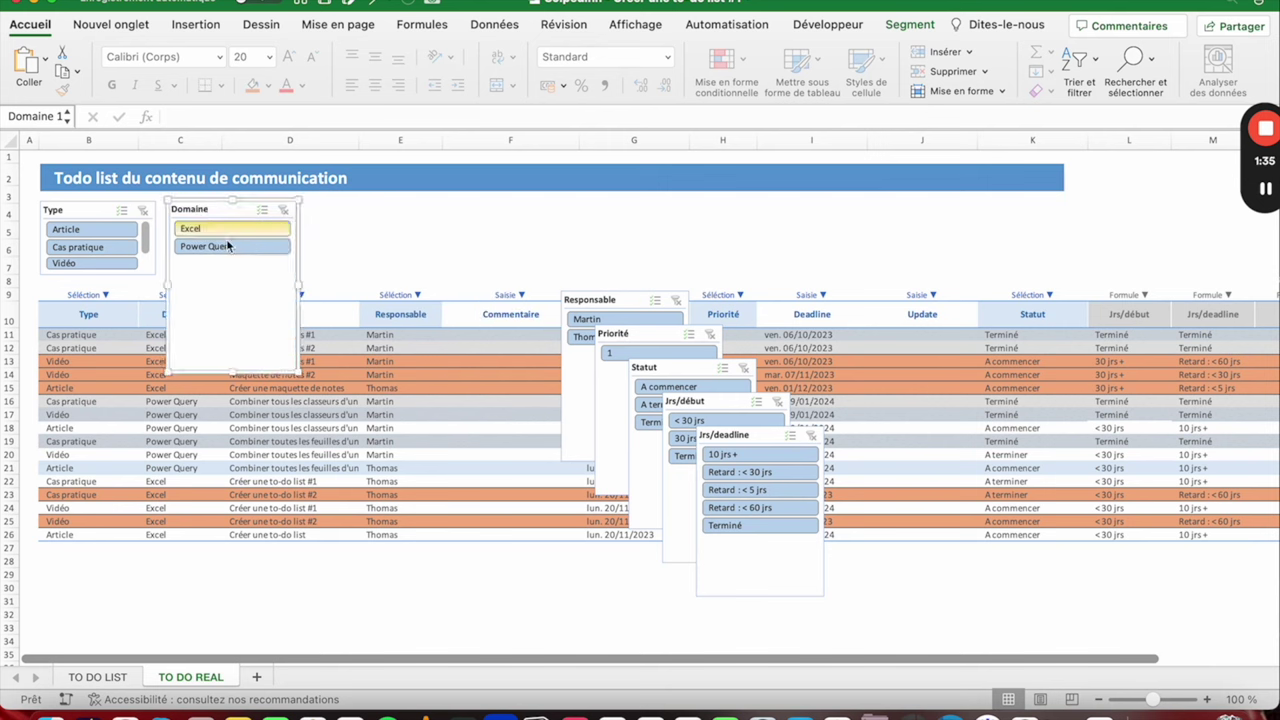
pyautogui.moveTo(297, 371); pyautogui.dragTo(289, 275)
pyautogui.moveTo(624, 299); pyautogui.dragTo(370, 211)
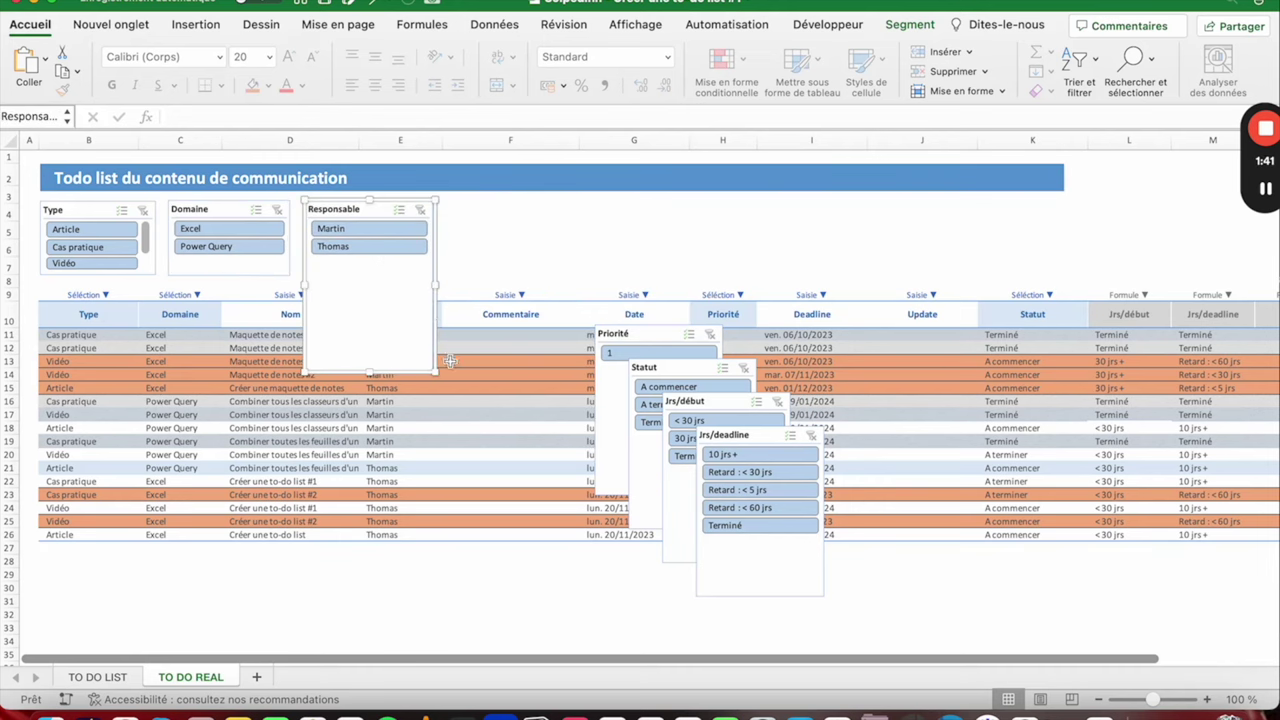
pyautogui.moveTo(437, 371); pyautogui.dragTo(436, 275)
pyautogui.moveTo(640, 333); pyautogui.dragTo(500, 206)
pyautogui.moveTo(588, 372); pyautogui.dragTo(584, 272)
# Step: Line up the Statut, Jrs/début and Jrs/deadline slicers in the top row and resize them
pyautogui.moveTo(660, 367); pyautogui.dragTo(633, 207)
pyautogui.moveTo(736, 402); pyautogui.dragTo(822, 209)
pyautogui.moveTo(875, 367); pyautogui.dragTo(876, 274)
pyautogui.moveTo(764, 439); pyautogui.dragTo(955, 212)
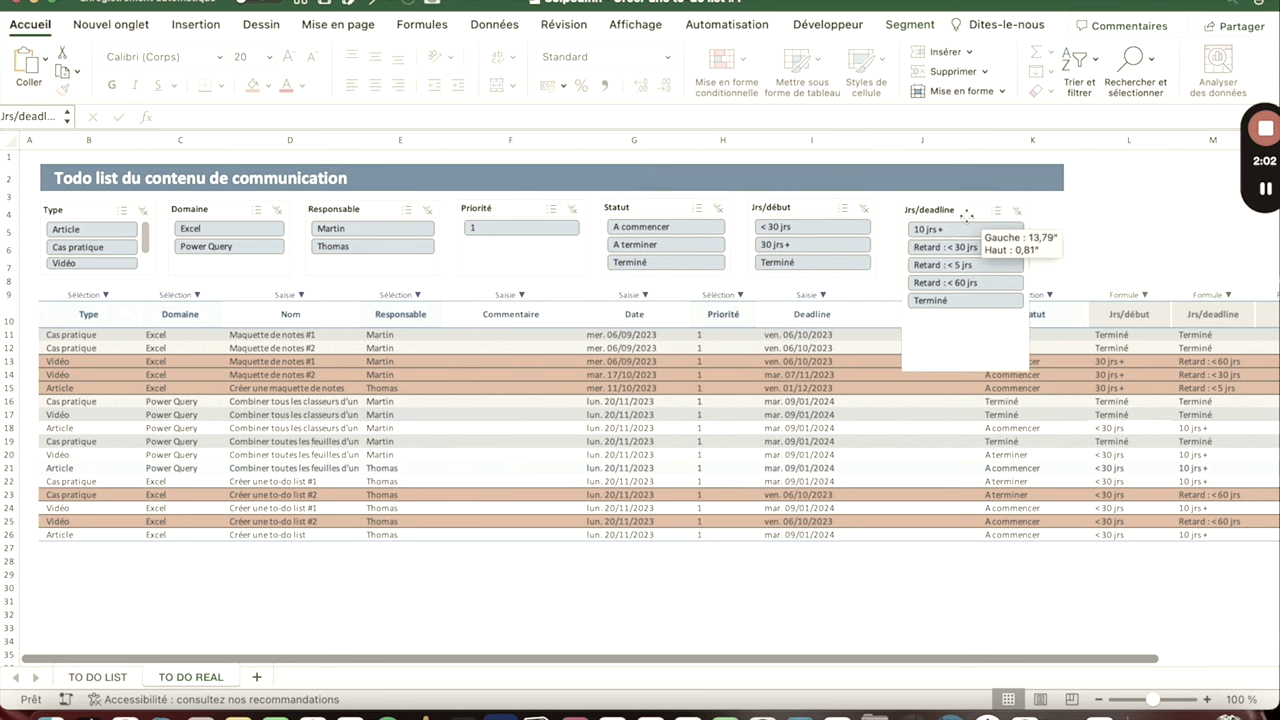
pyautogui.moveTo(1018, 371); pyautogui.dragTo(1060, 274)
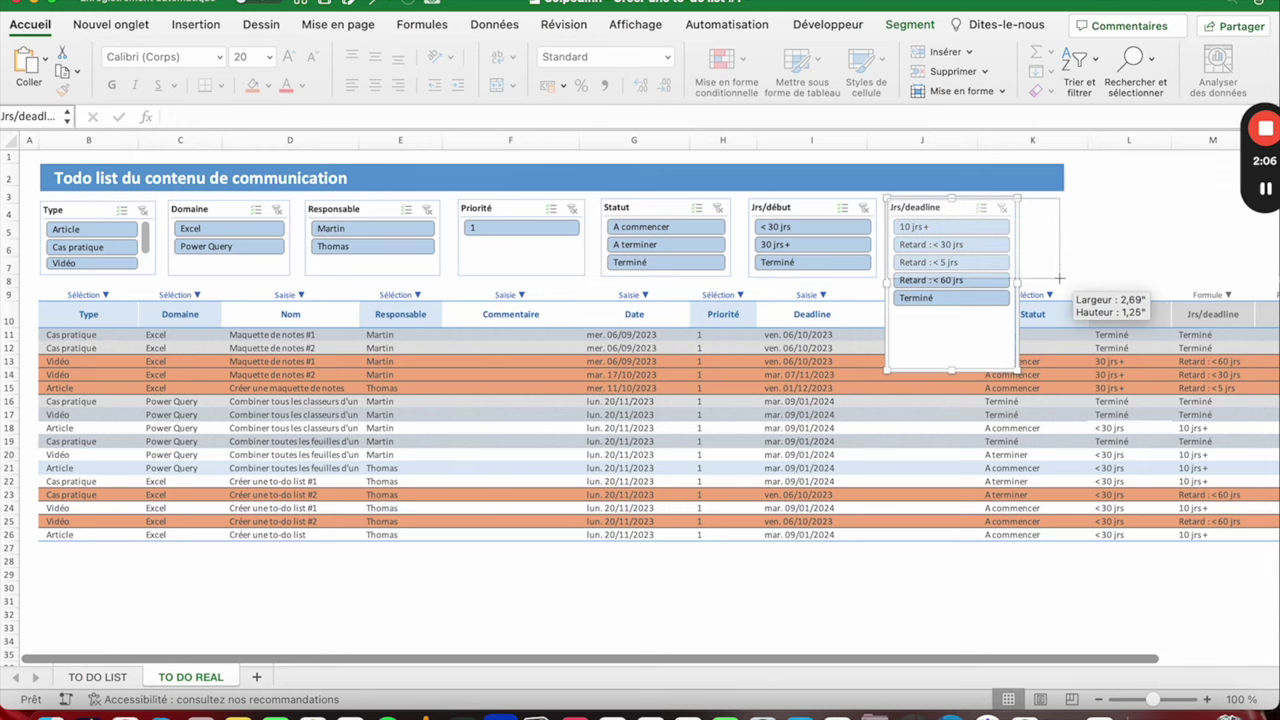
pyautogui.moveTo(1060, 274); pyautogui.dragTo(1064, 280)
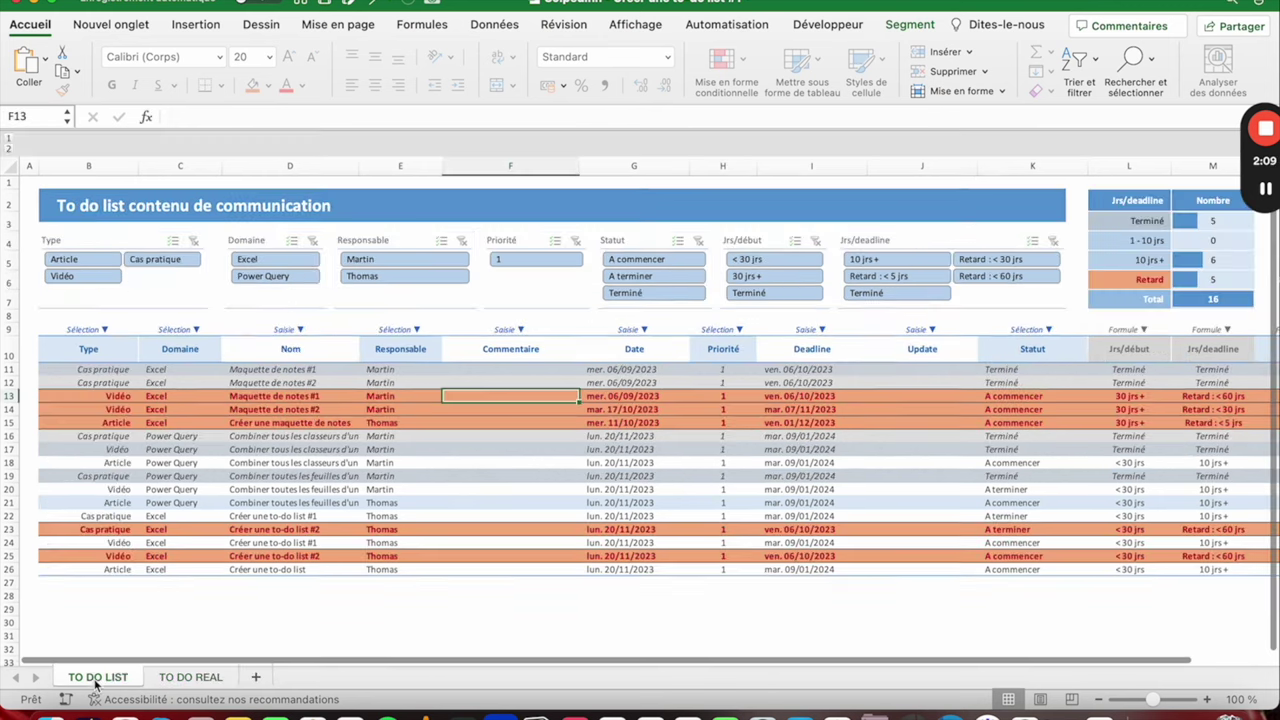
pyautogui.click(115, 676)
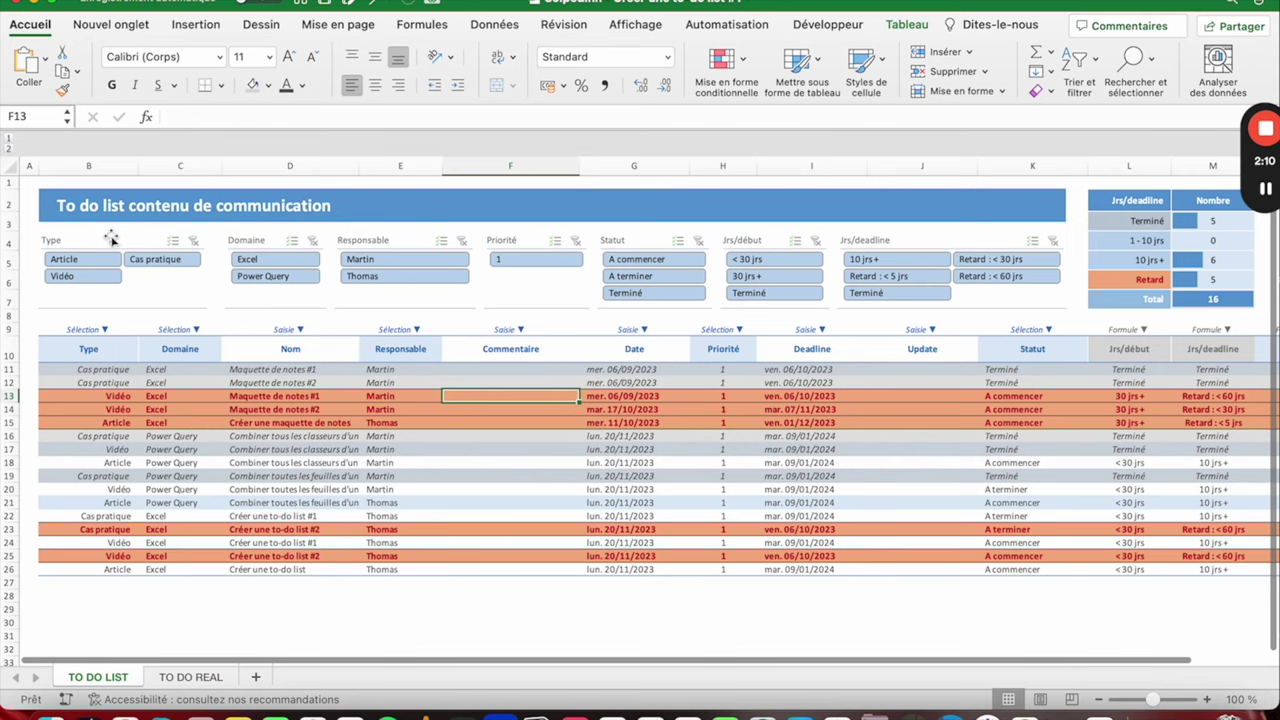
# Step: Check the reference Type slicer's size, then select the Type slicer on TO DO REAL
pyautogui.click(104, 236)
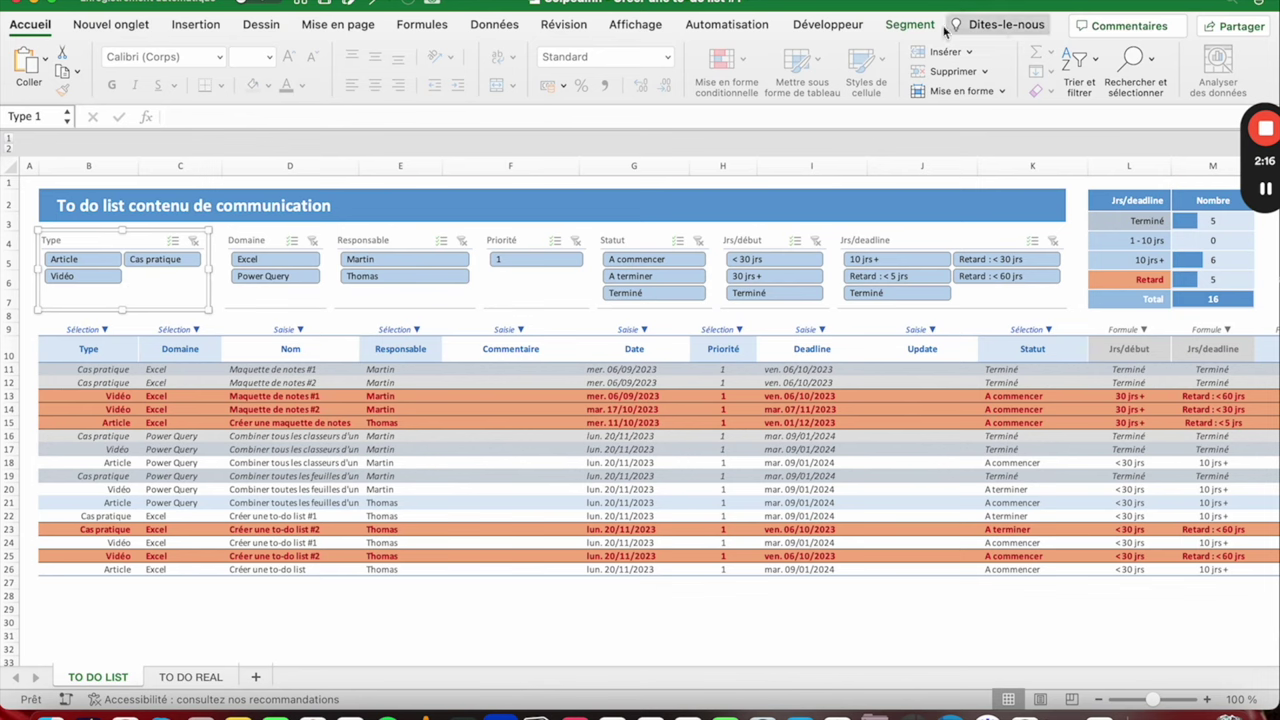
pyautogui.click(190, 677)
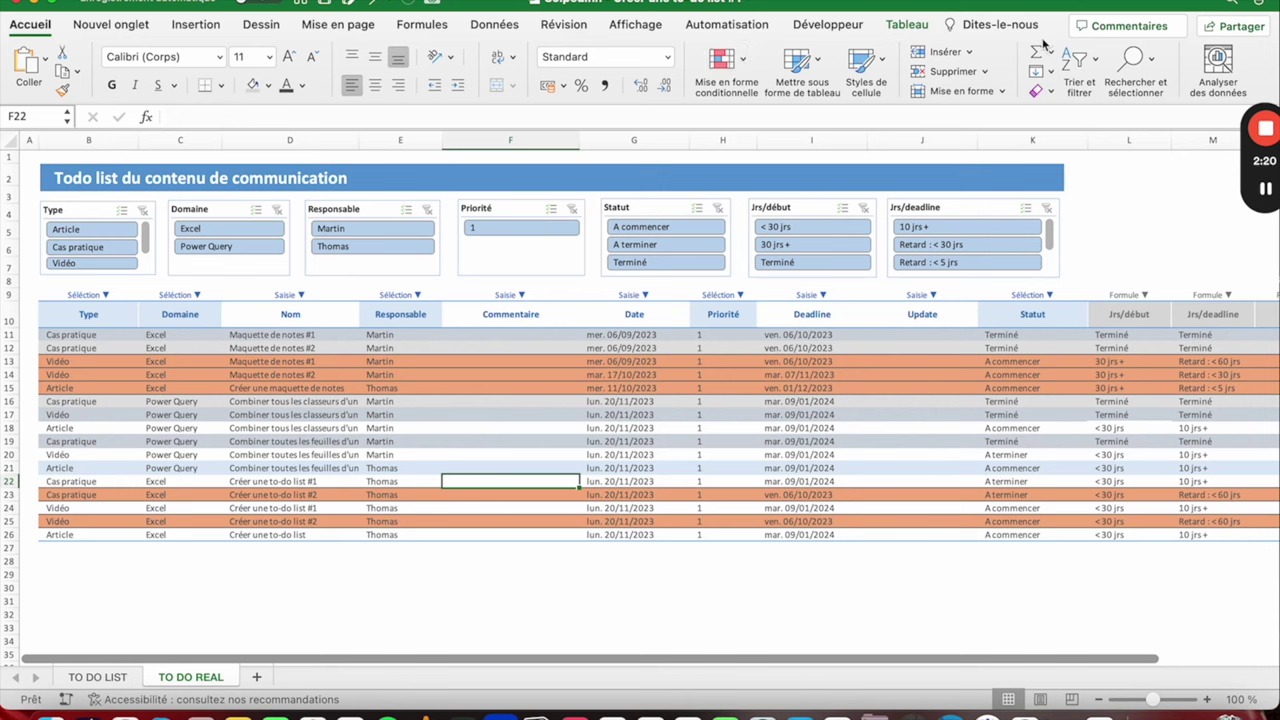
pyautogui.click(905, 24)
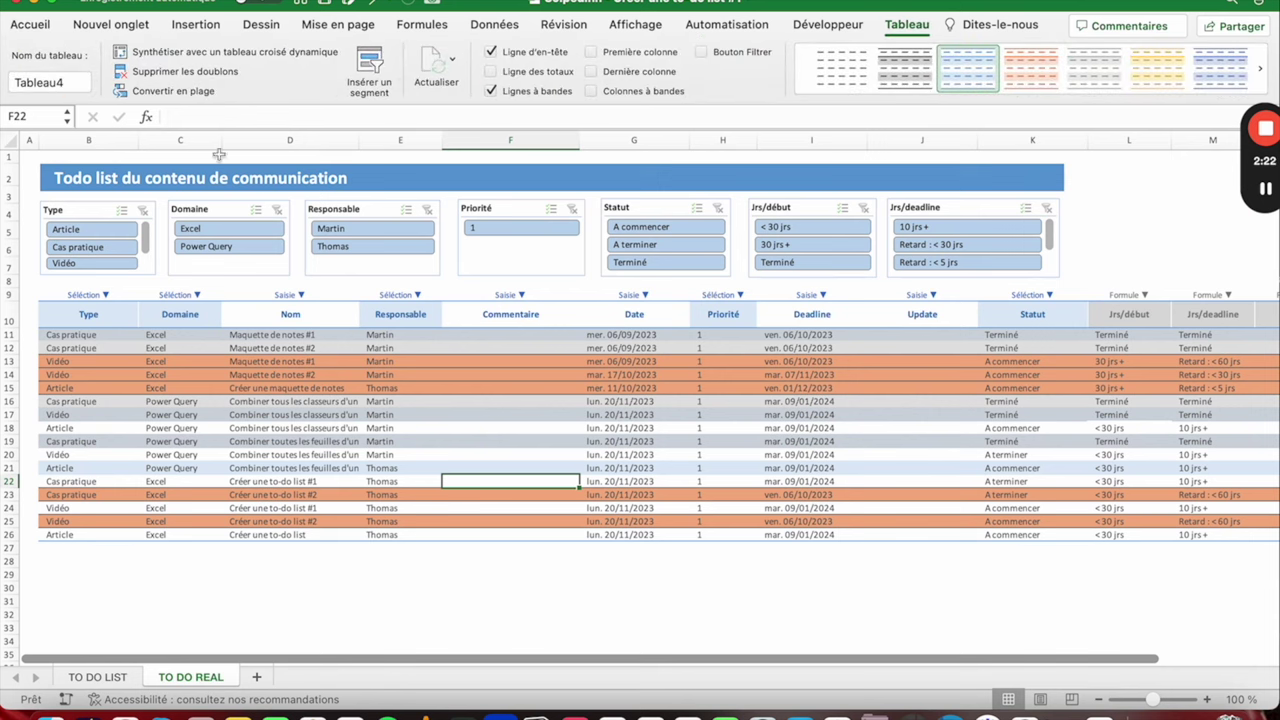
pyautogui.click(86, 209)
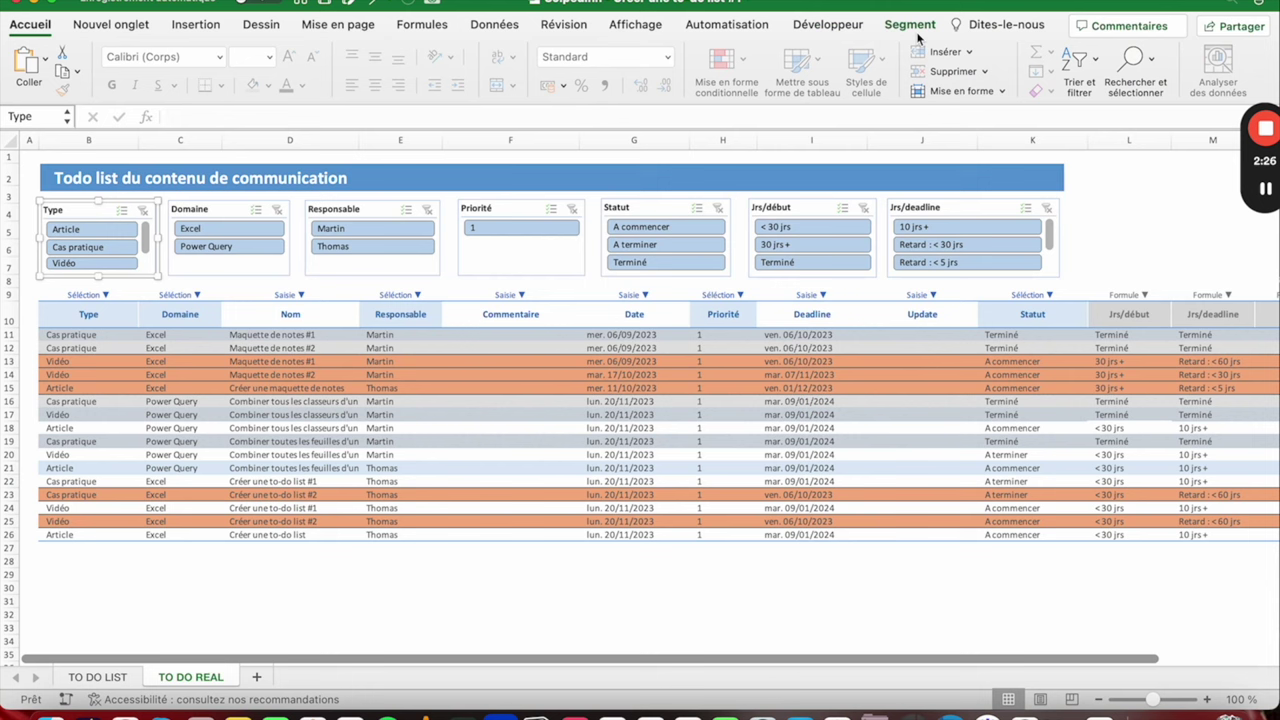
pyautogui.click(913, 28)
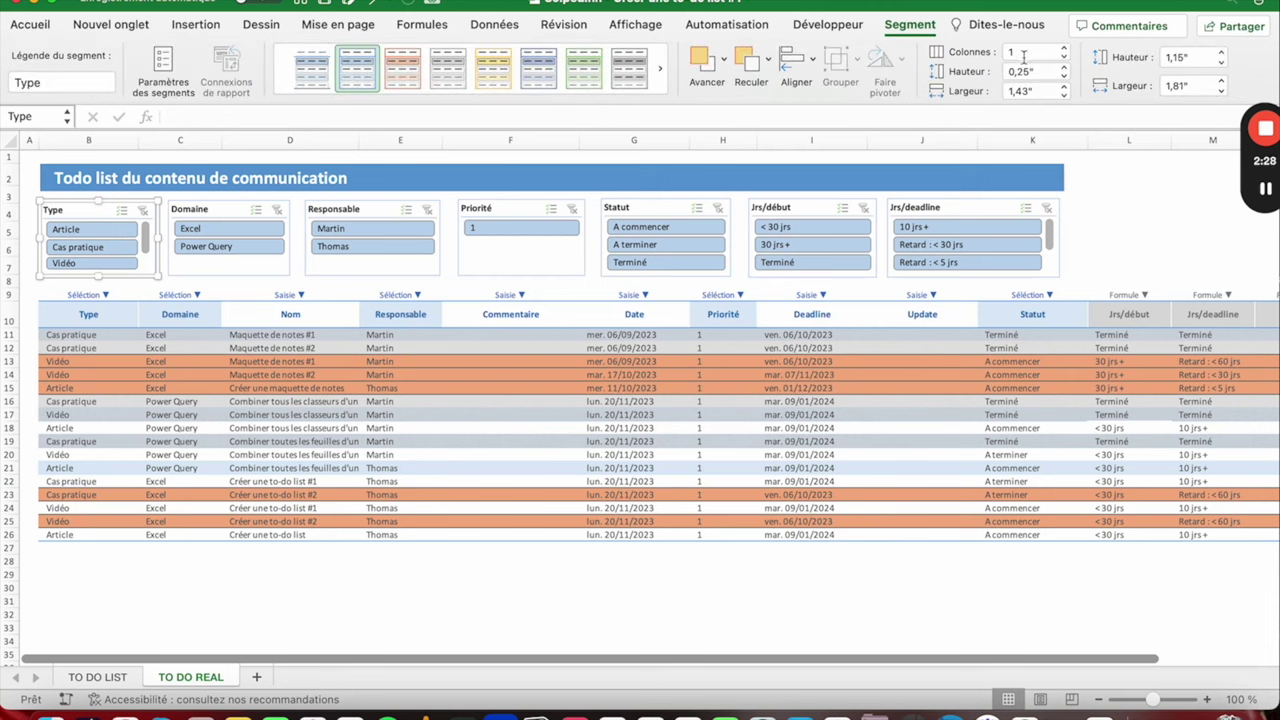
# Step: Go through the slicers' heights and set the Statut slicer to 1,15"
pyautogui.click(186, 210)
pyautogui.click(1182, 57)
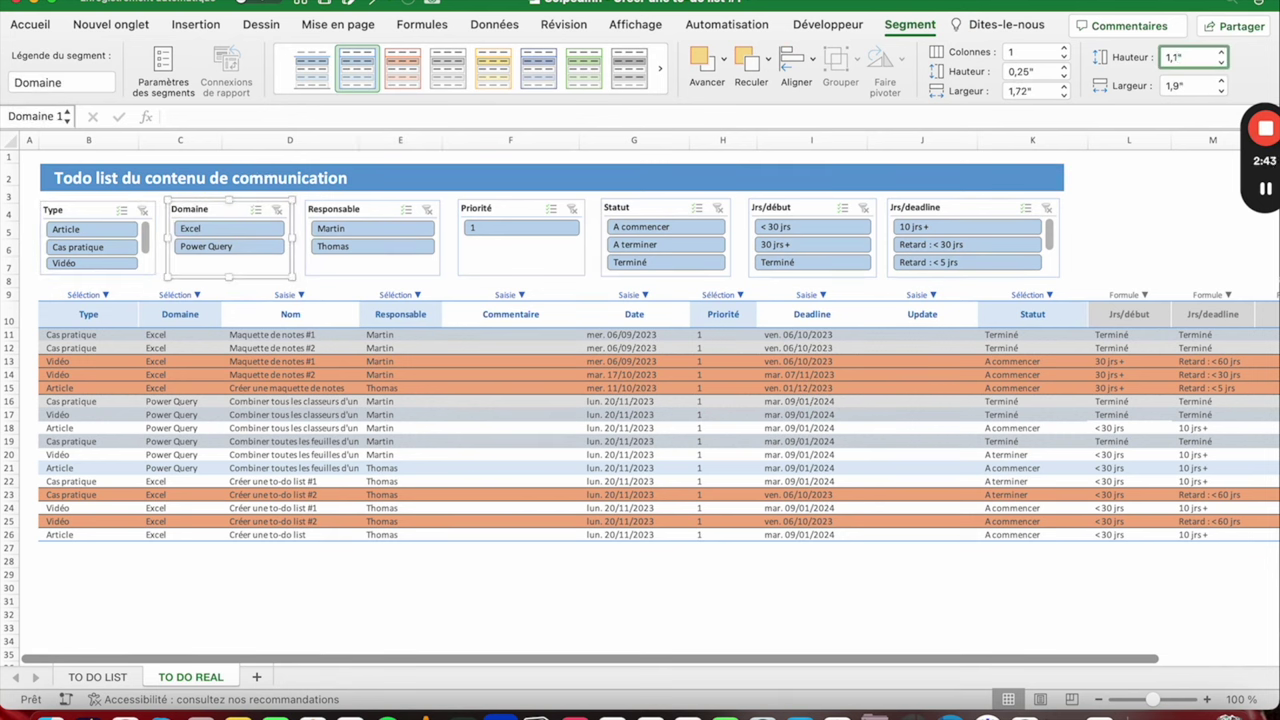
pyautogui.click(380, 209)
pyautogui.click(515, 213)
pyautogui.click(766, 208)
pyautogui.click(658, 209)
pyautogui.click(1182, 57)
pyautogui.write('1,1')
# Step: Set the Jrs/début and Jrs/deadline slicers to the same 1,15" height
pyautogui.click(766, 208)
pyautogui.click(1182, 57)
pyautogui.write('1,1')
pyautogui.click(915, 207)
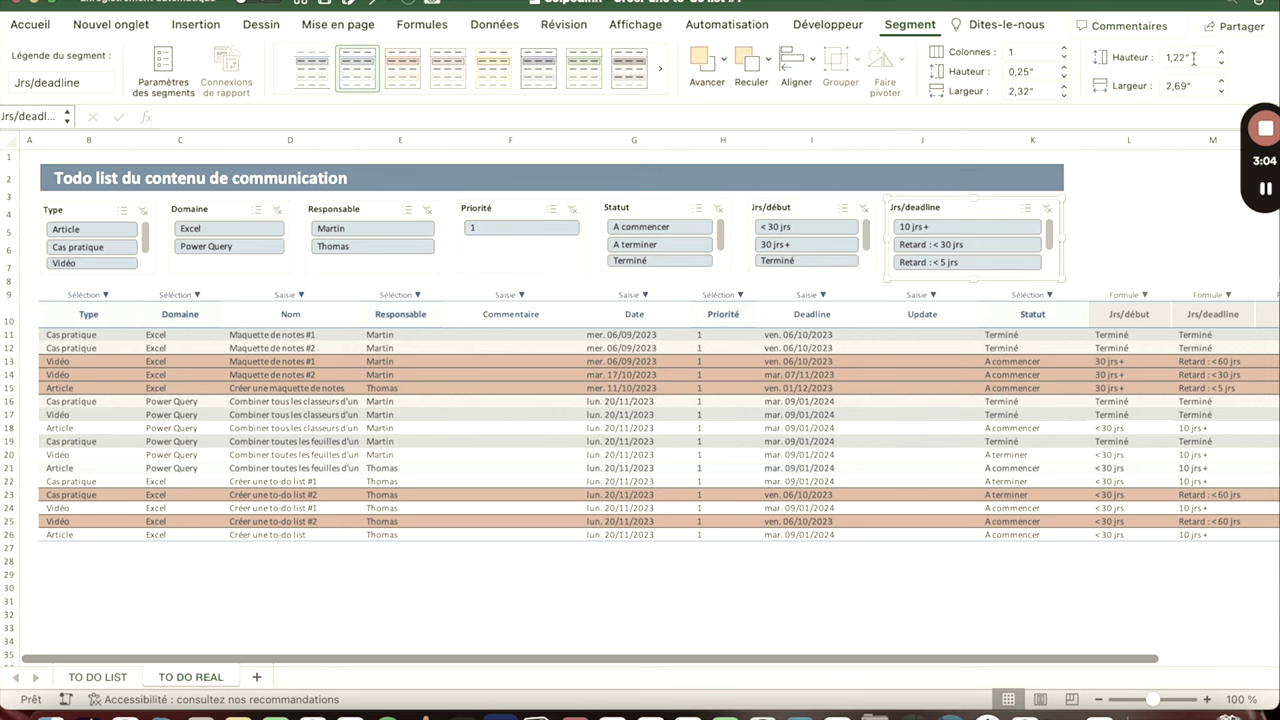
pyautogui.click(1193, 57)
pyautogui.write('1,15')
pyautogui.press('Return')
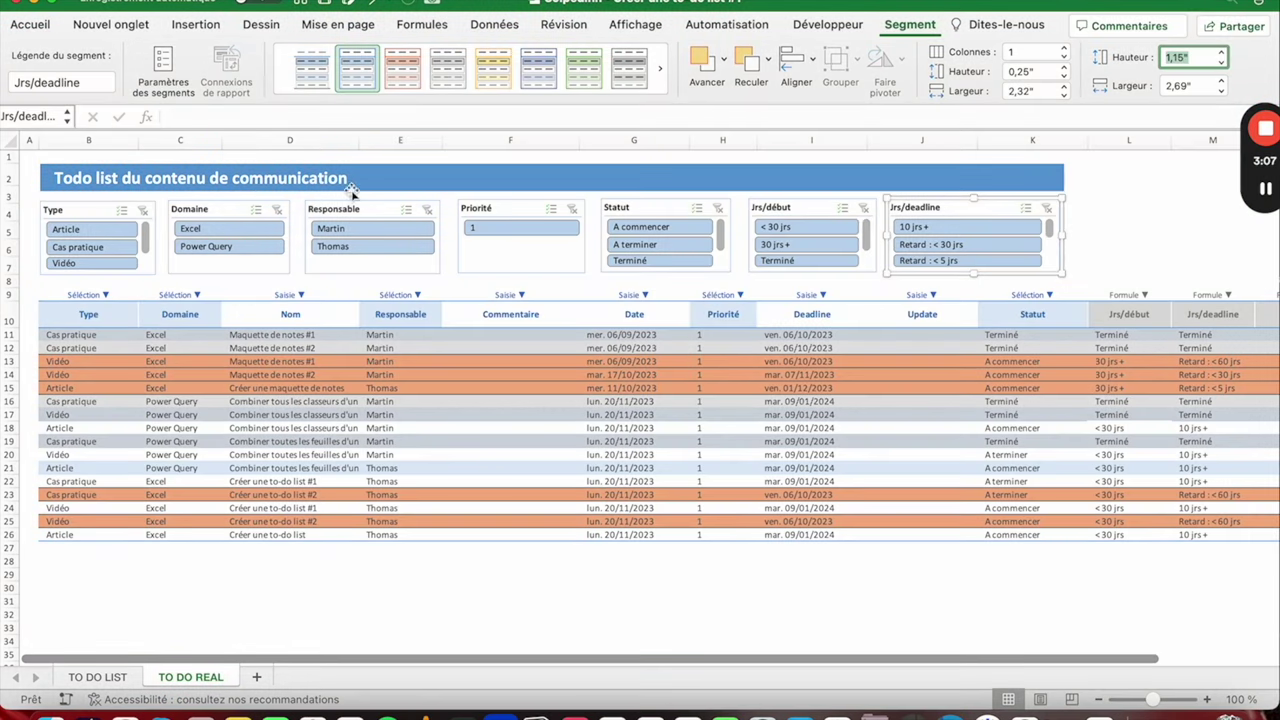
pyautogui.click(95, 213)
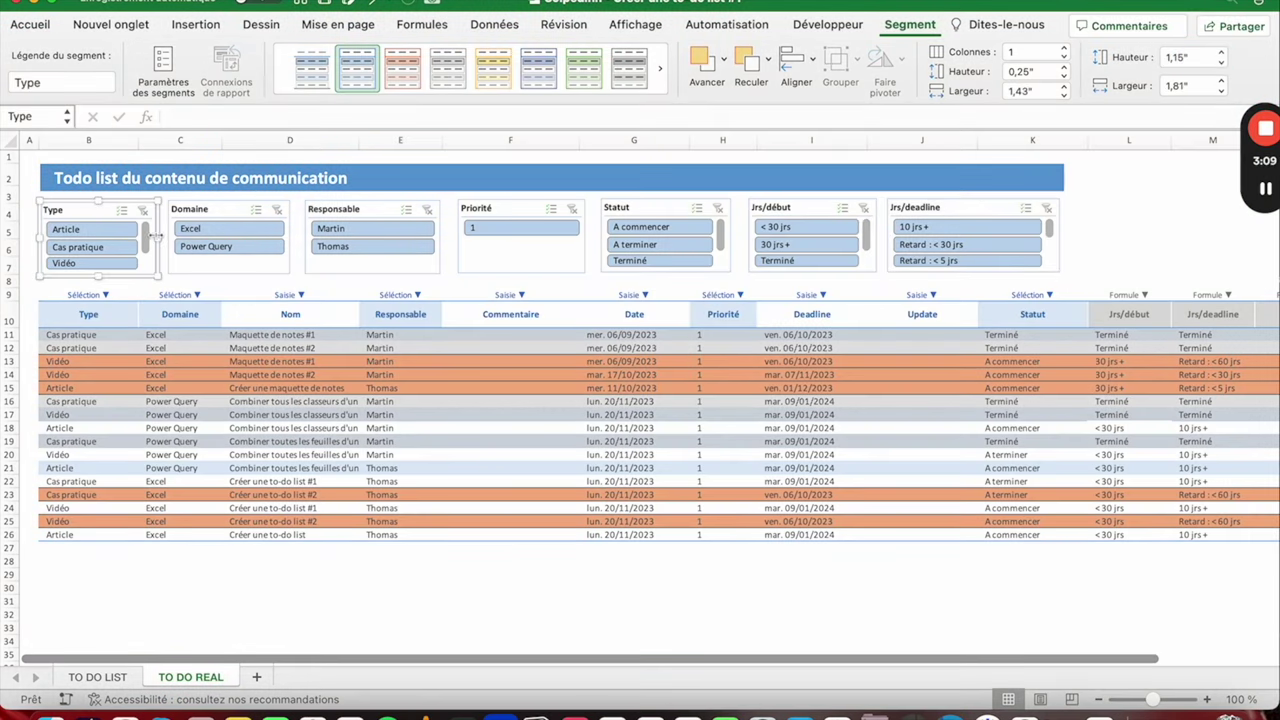
# Step: Select the Domaine through Jrs/deadline slicers and nudge them two steps right
pyautogui.click(205, 208)
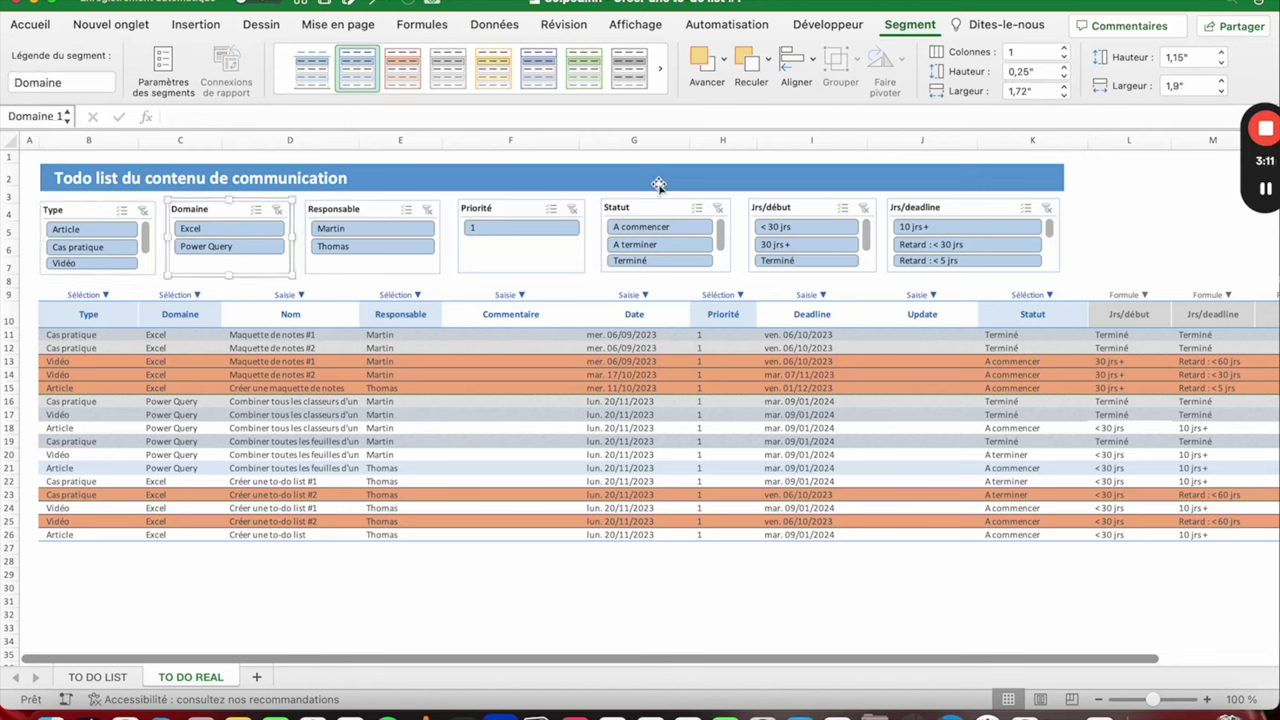
pyautogui.keyDown('shift'); pyautogui.click(965, 210); pyautogui.keyUp('shift')
pyautogui.keyDown('shift'); pyautogui.click(785, 210); pyautogui.keyUp('shift')
pyautogui.keyDown('shift'); pyautogui.click(668, 209); pyautogui.keyUp('shift')
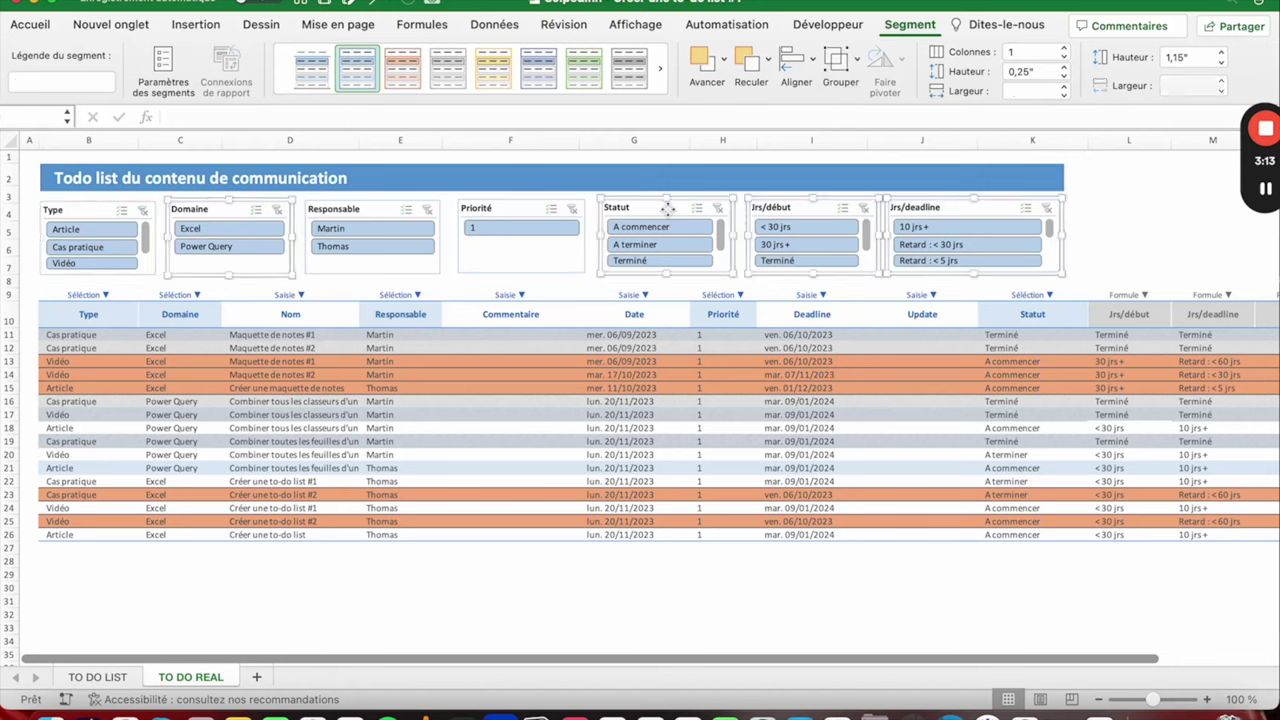
pyautogui.keyDown('shift'); pyautogui.click(487, 206); pyautogui.keyUp('shift')
pyautogui.keyDown('shift'); pyautogui.click(372, 208); pyautogui.keyUp('shift')
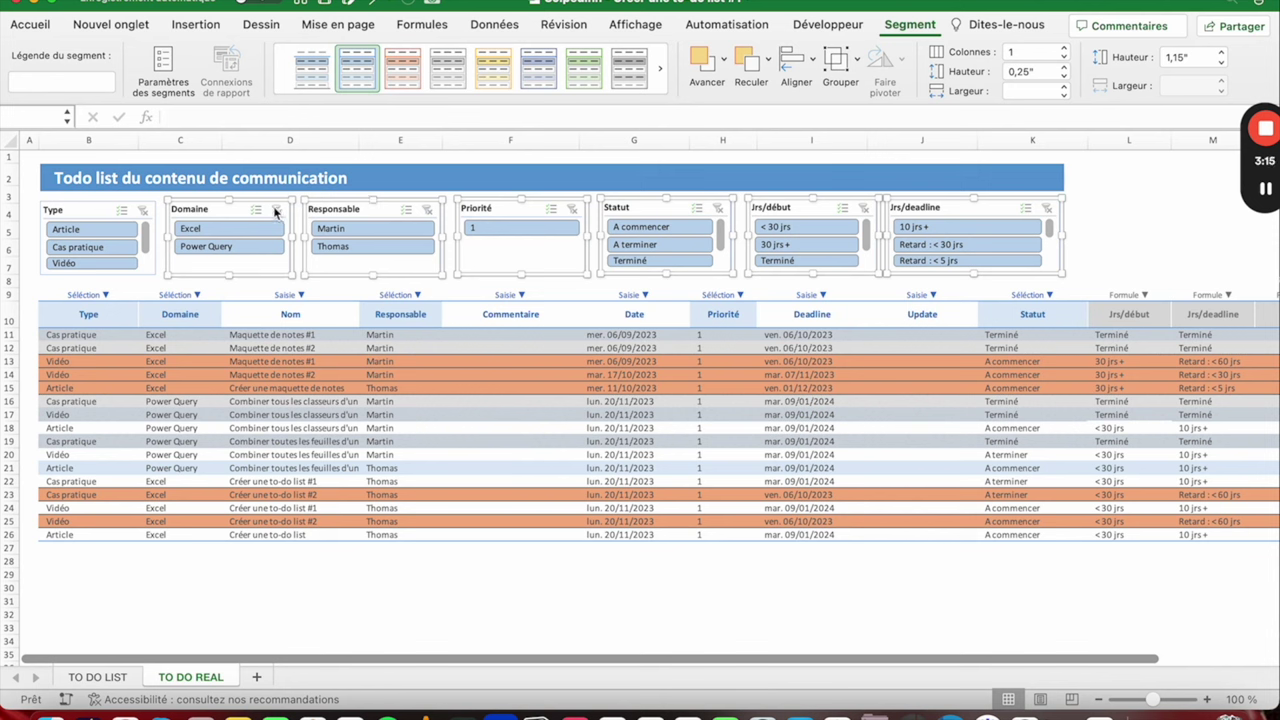
pyautogui.press('Right')
pyautogui.press('Right')
pyautogui.press('Right')
pyautogui.press('Right')
pyautogui.press('Right')
pyautogui.press('Right')
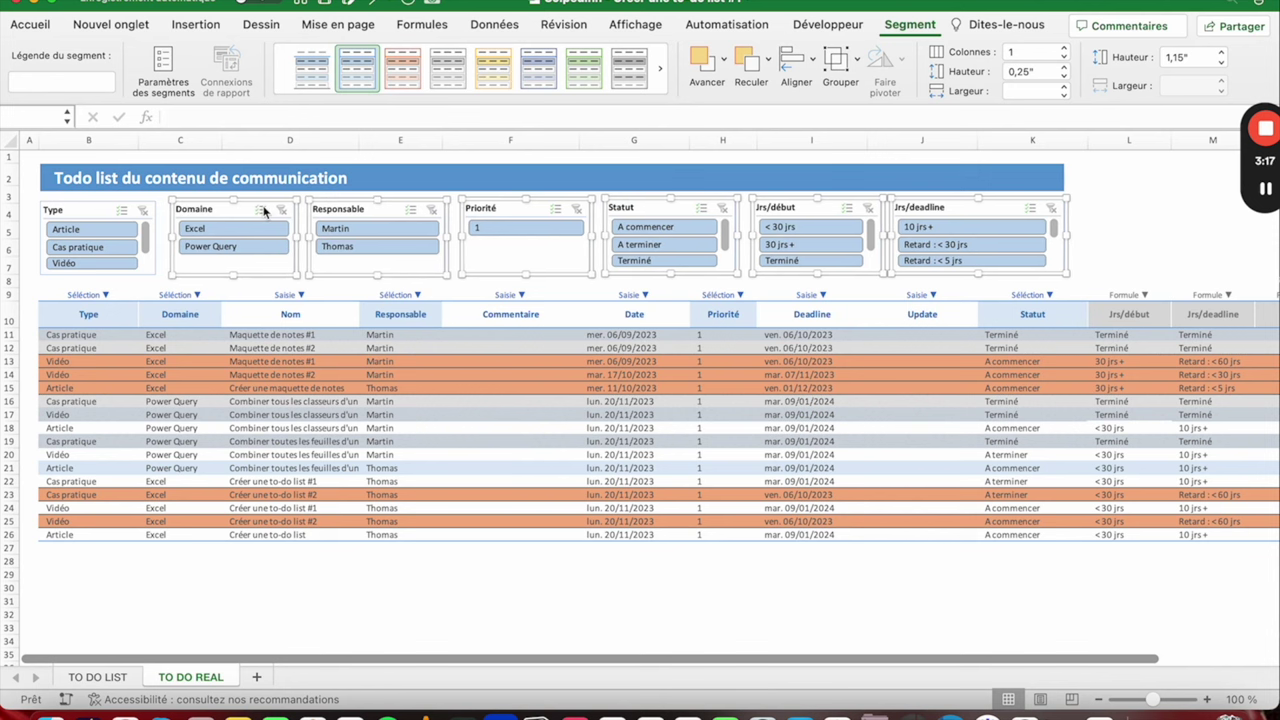
pyautogui.press('Right')
pyautogui.press('Right')
pyautogui.press('Right')
pyautogui.press('Right')
pyautogui.press('Right')
pyautogui.press('Right')
pyautogui.press('Right')
pyautogui.press('Right')
pyautogui.press('Right')
pyautogui.press('Right')
pyautogui.press('Right')
pyautogui.press('Right')
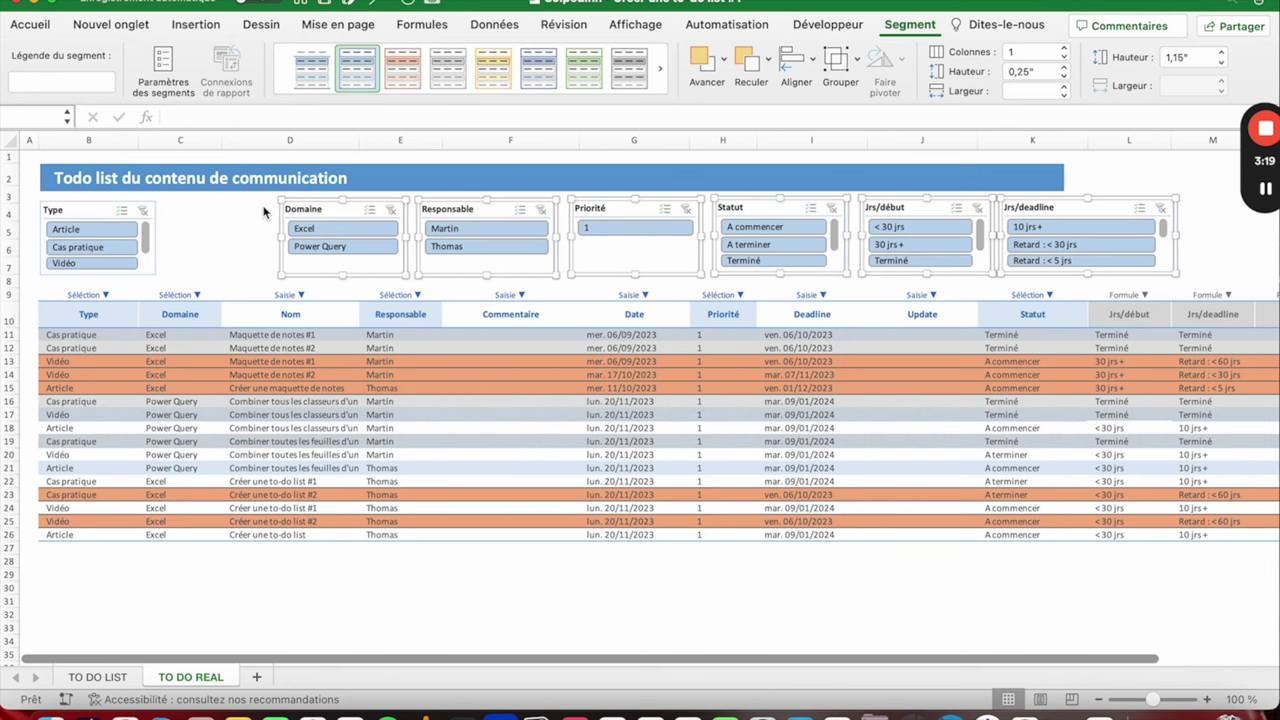
# Step: Compare the Type slicer's size with the one on the TO DO LIST sheet
pyautogui.click(70, 210)
pyautogui.click(98, 678)
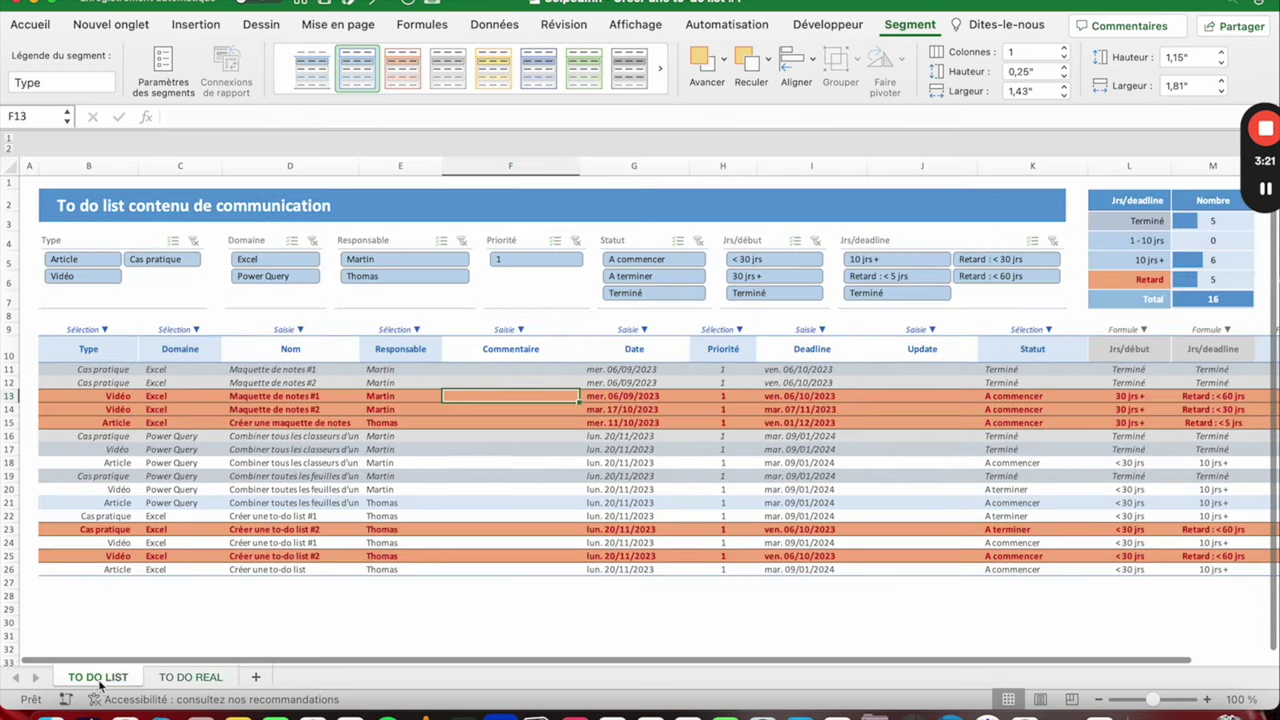
pyautogui.click(115, 235)
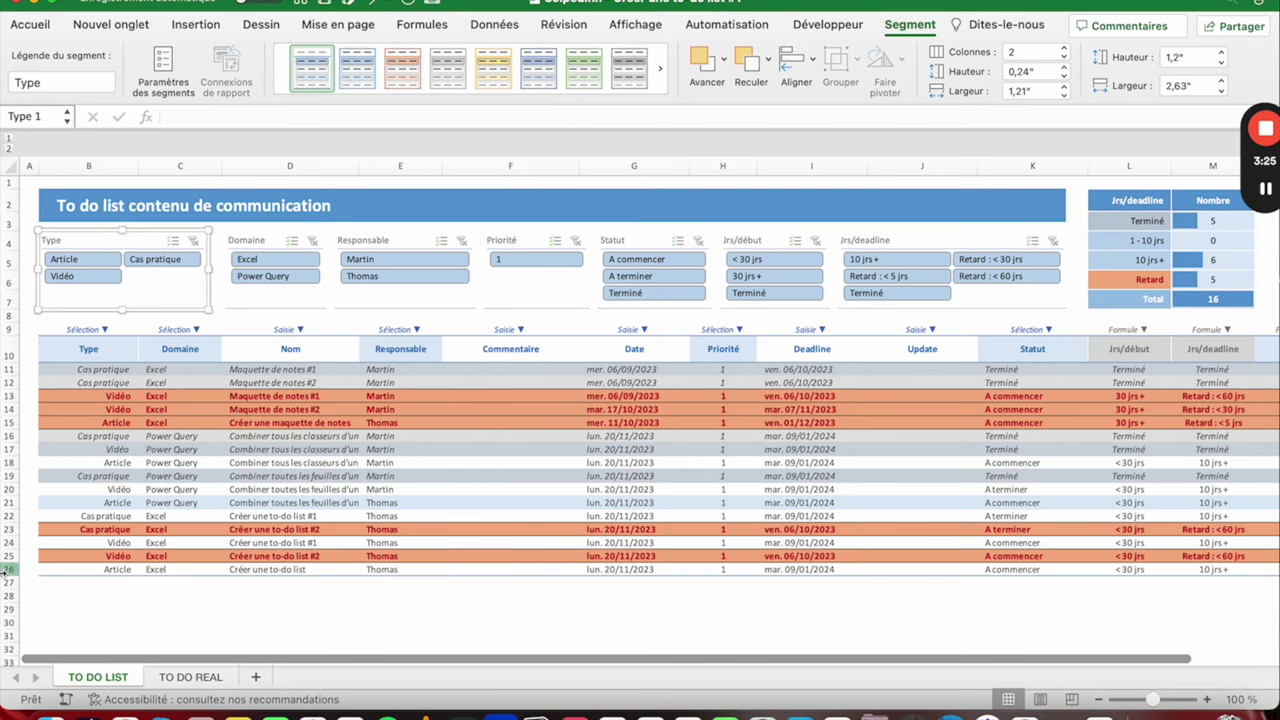
pyautogui.click(178, 678)
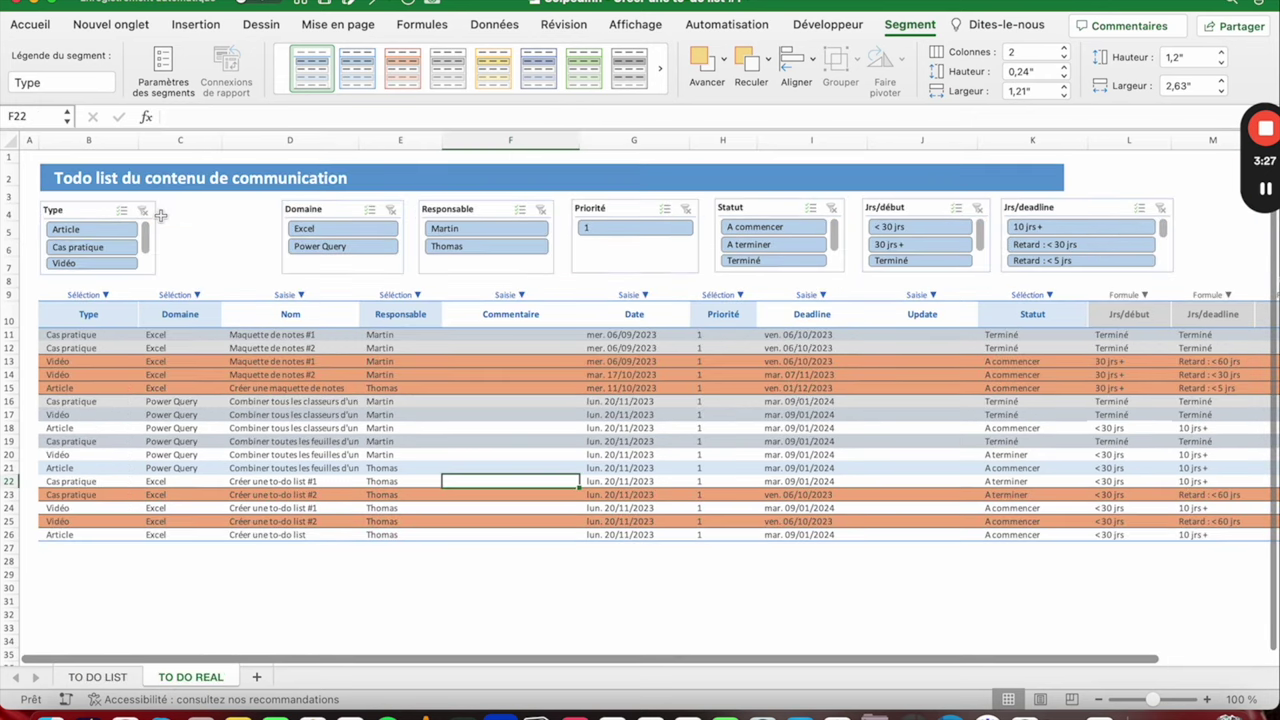
# Step: Set the Type slicer's width and lay its buttons out in two columns
pyautogui.click(1176, 85)
pyautogui.write('2')
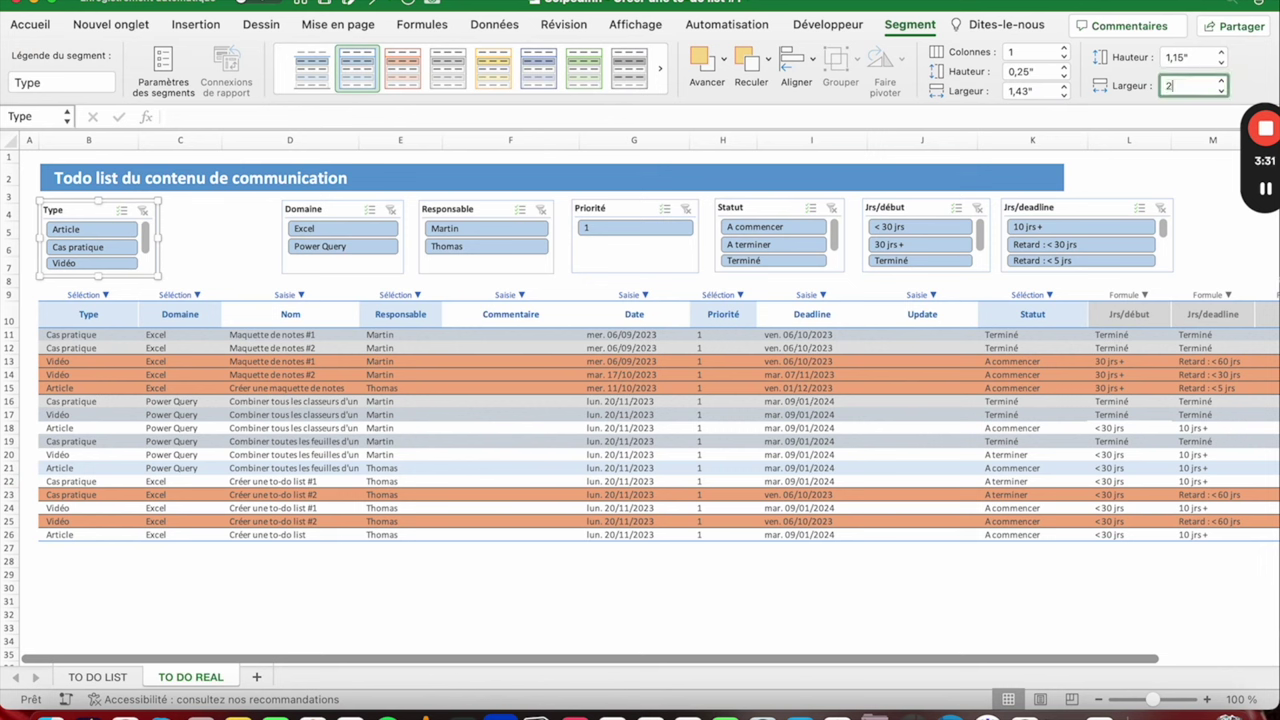
pyautogui.press('Return')
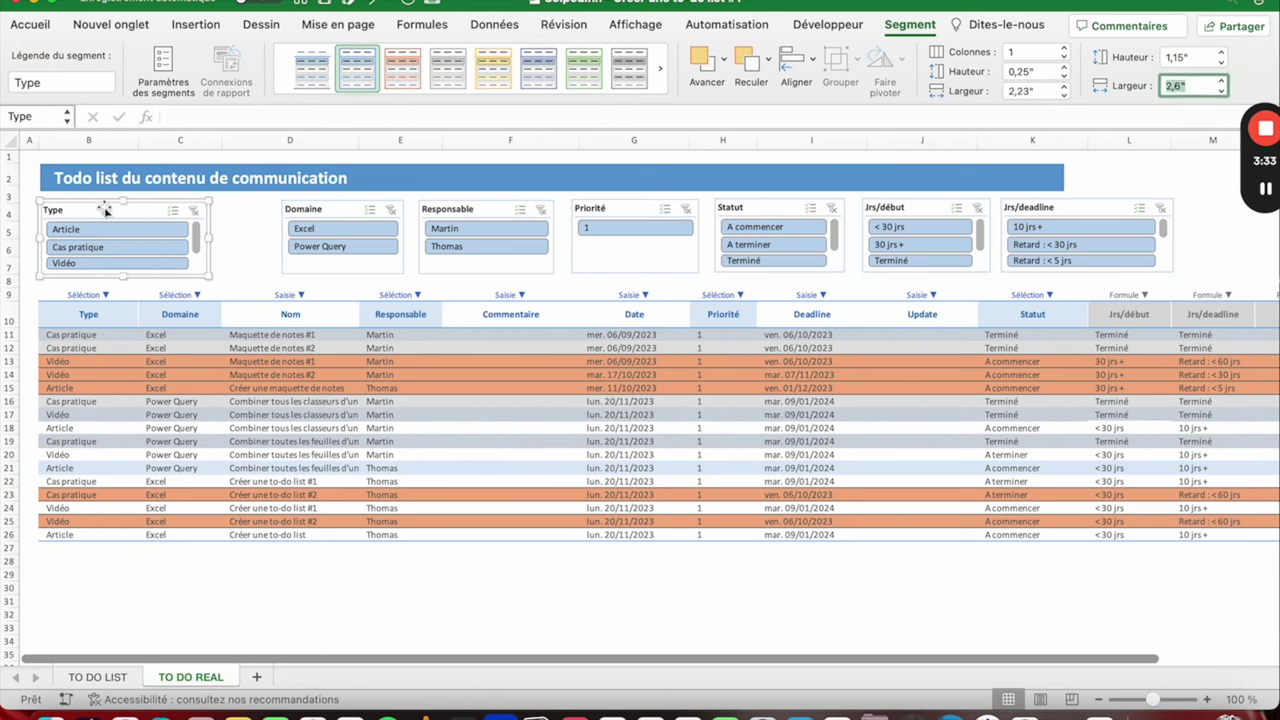
pyautogui.click(1065, 52)
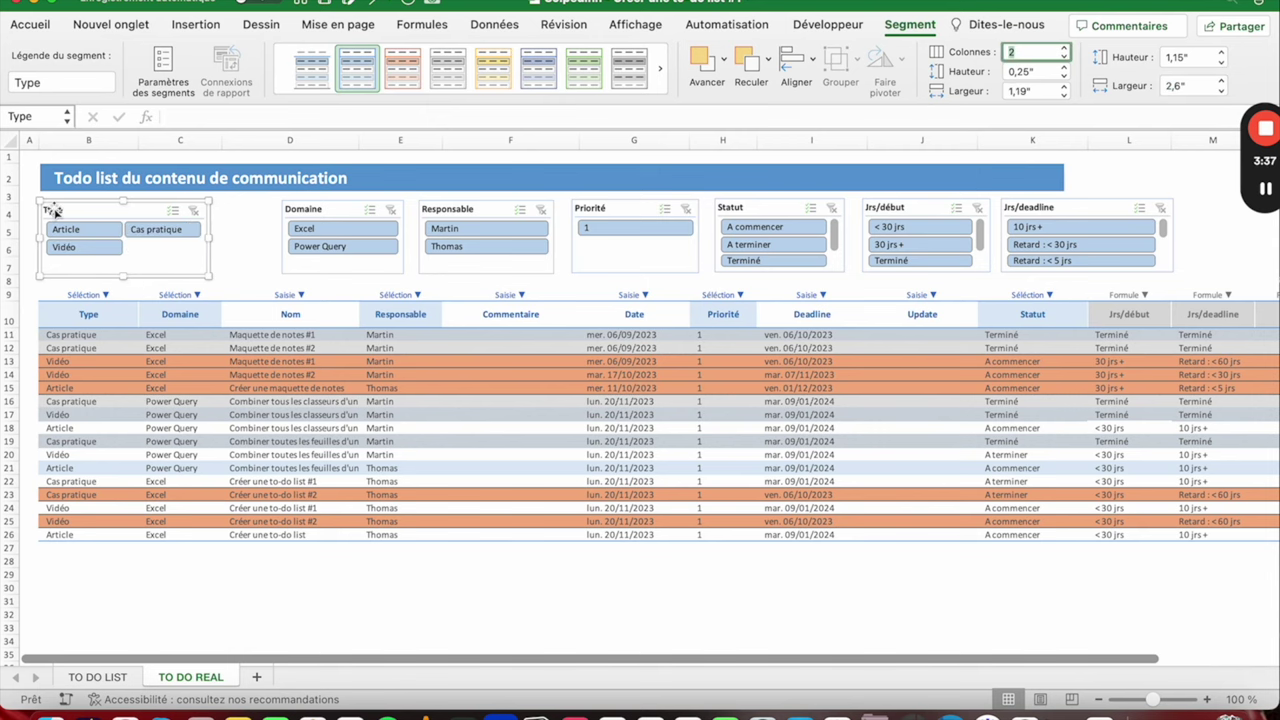
# Step: Compare the Type slicer with the TO DO LIST sheet's version, then make its buttons taller
pyautogui.click(97, 677)
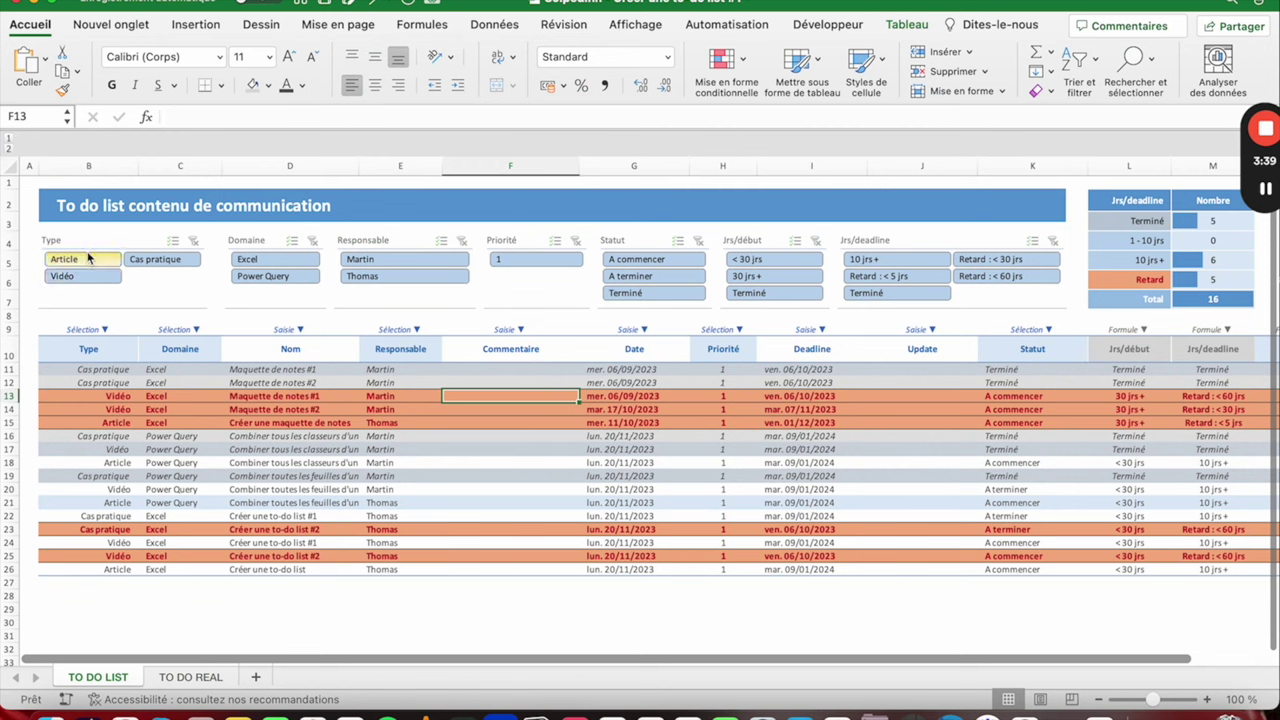
pyautogui.click(100, 252)
pyautogui.click(170, 677)
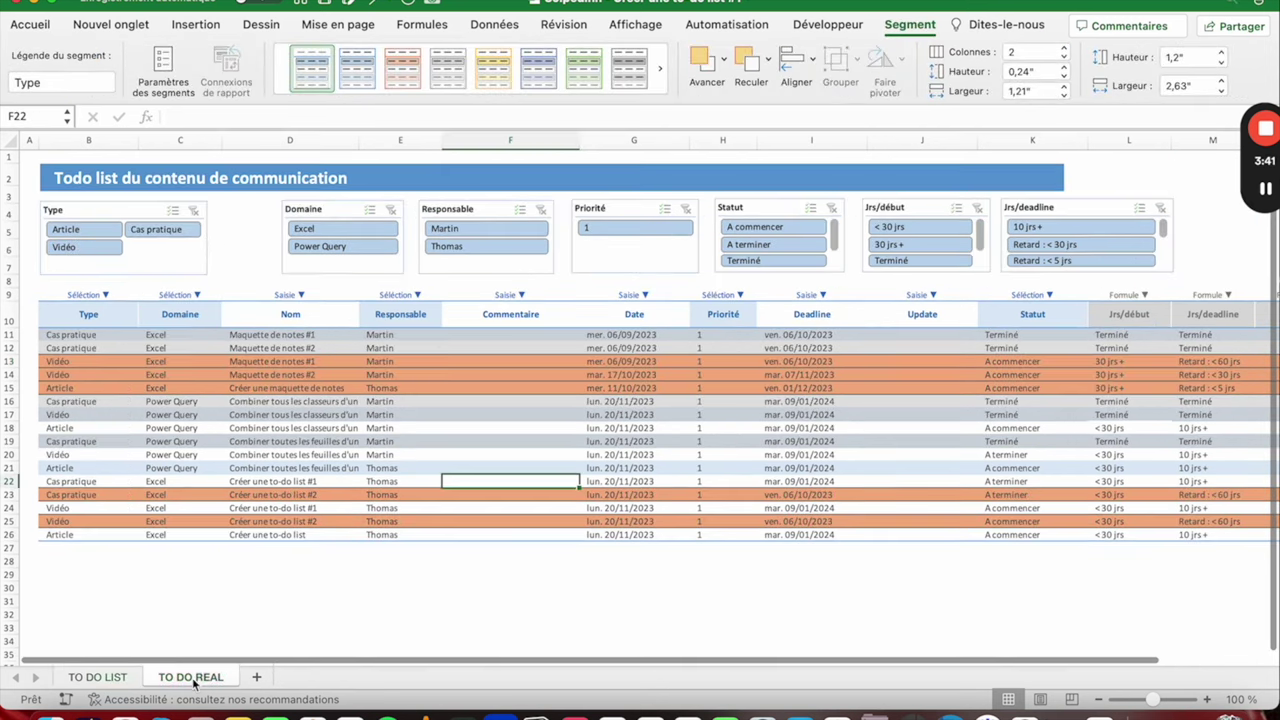
pyautogui.click(115, 206)
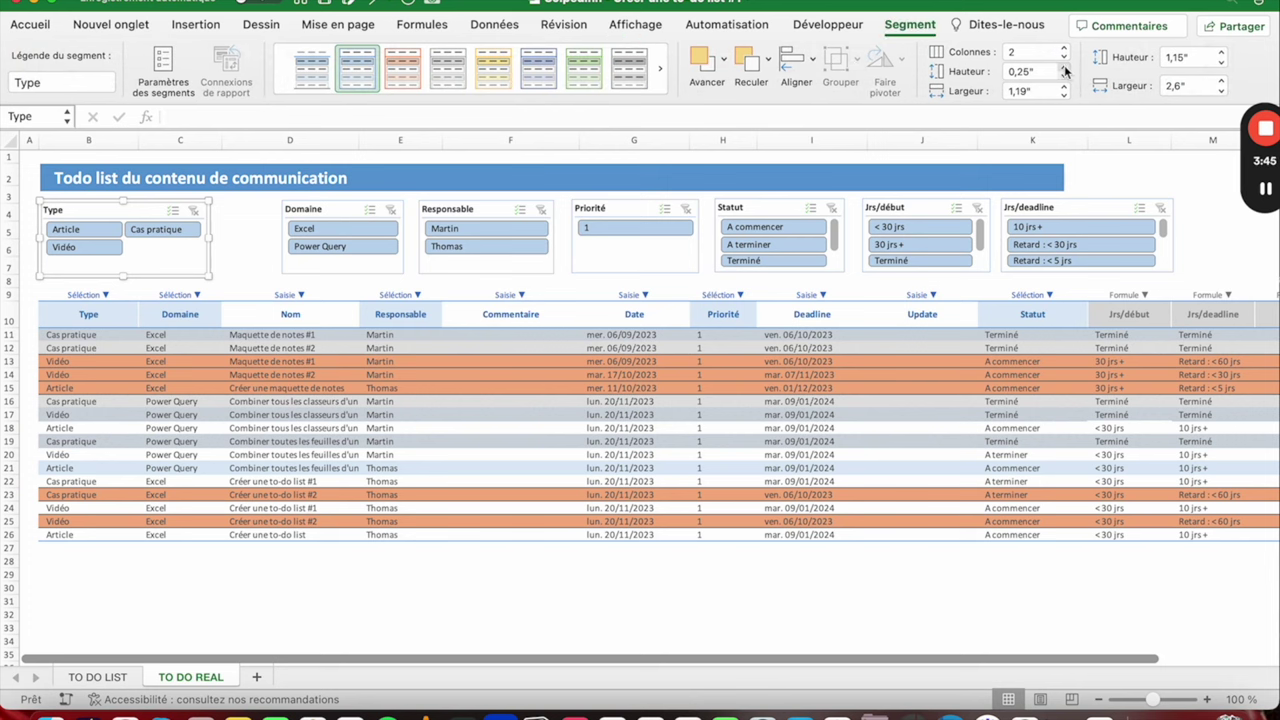
pyautogui.click(1065, 66)
# Step: Narrow the Domaine and Responsable slicers and pack them left beside Type
pyautogui.click(297, 211)
pyautogui.moveTo(294, 208)
pyautogui.mouseDown()
pyautogui.moveTo(242, 208)
pyautogui.moveTo(290, 208)
pyautogui.mouseUp()
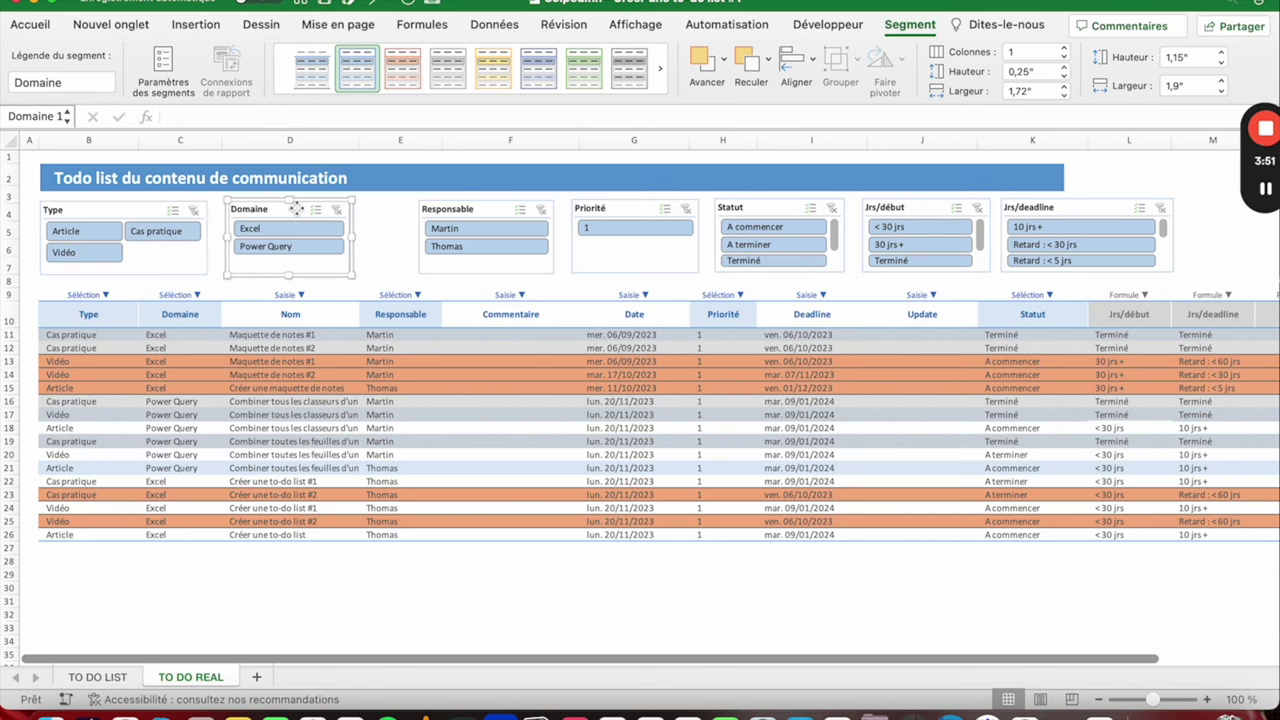
pyautogui.click(483, 199)
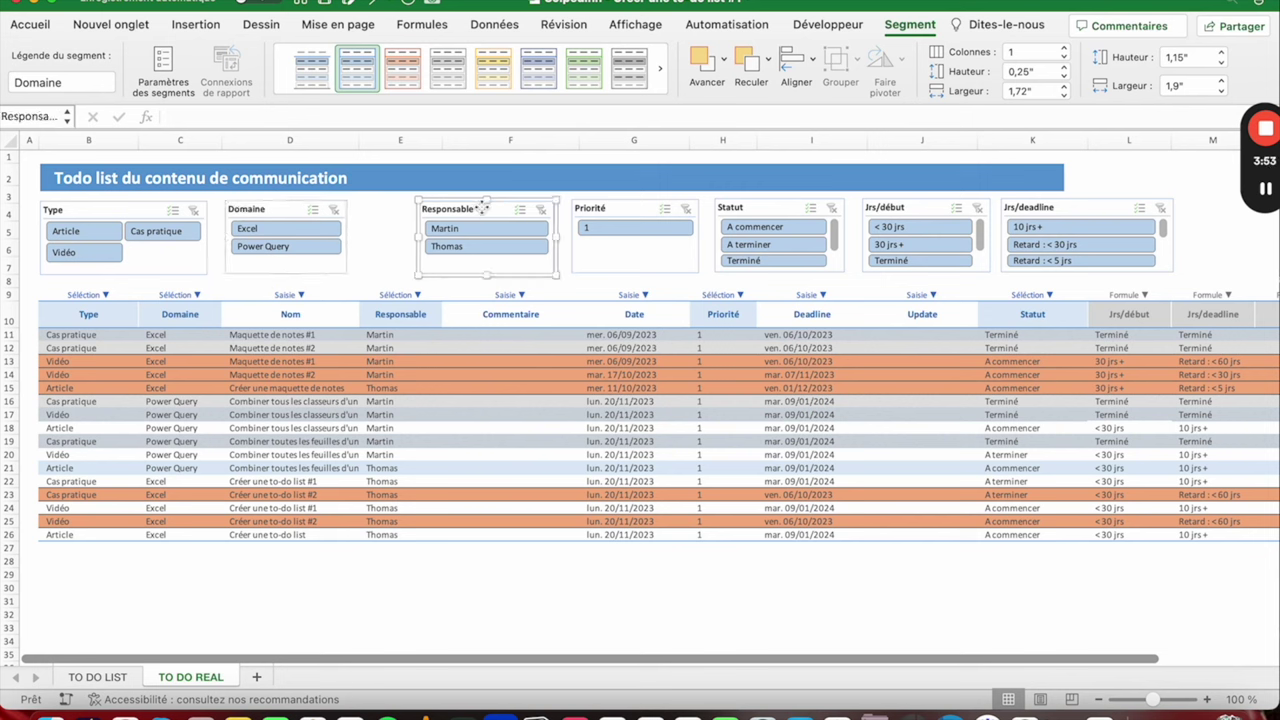
pyautogui.moveTo(483, 205); pyautogui.dragTo(434, 209)
pyautogui.click(280, 208)
pyautogui.moveTo(347, 235); pyautogui.dragTo(303, 236)
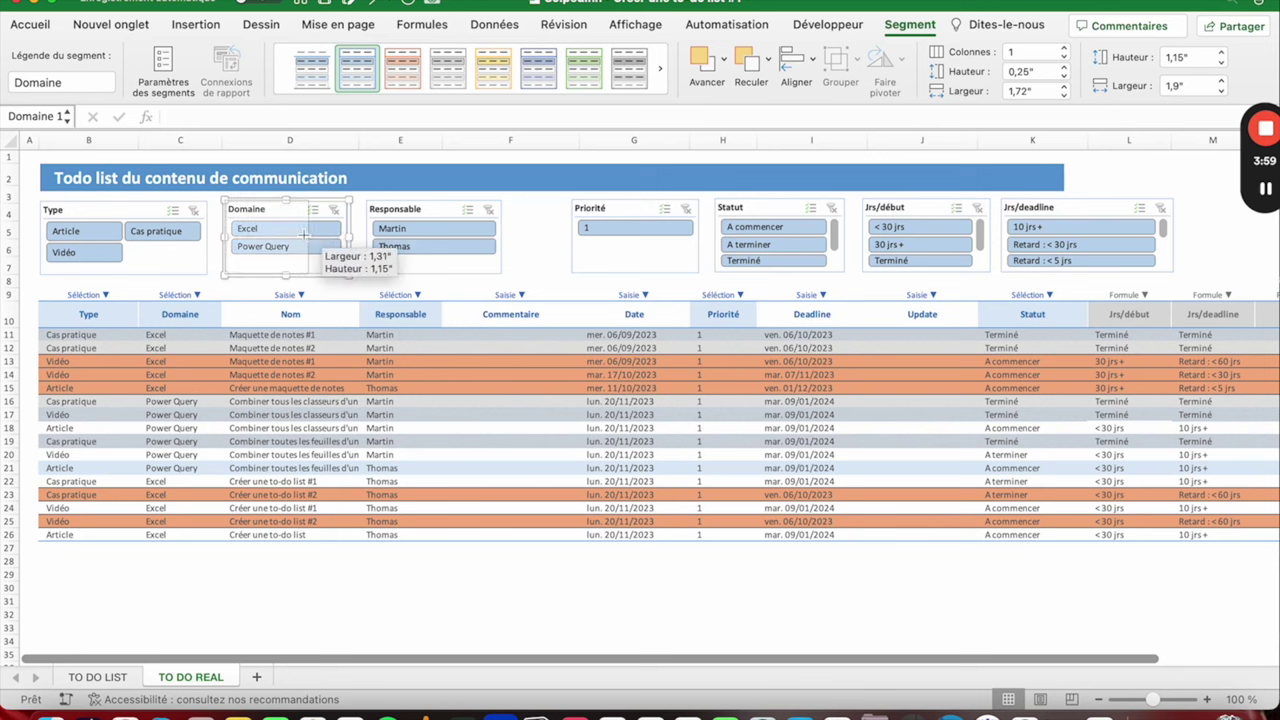
pyautogui.moveTo(400, 212); pyautogui.dragTo(349, 212)
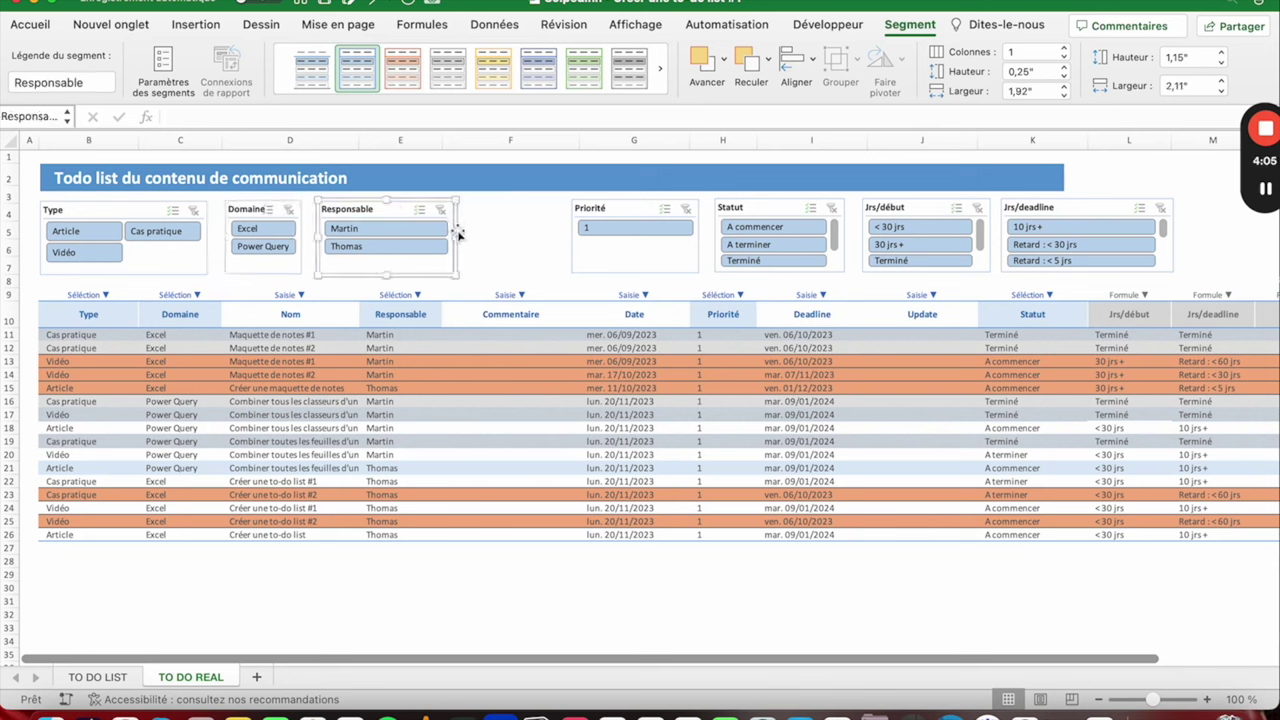
pyautogui.moveTo(454, 236); pyautogui.dragTo(408, 235)
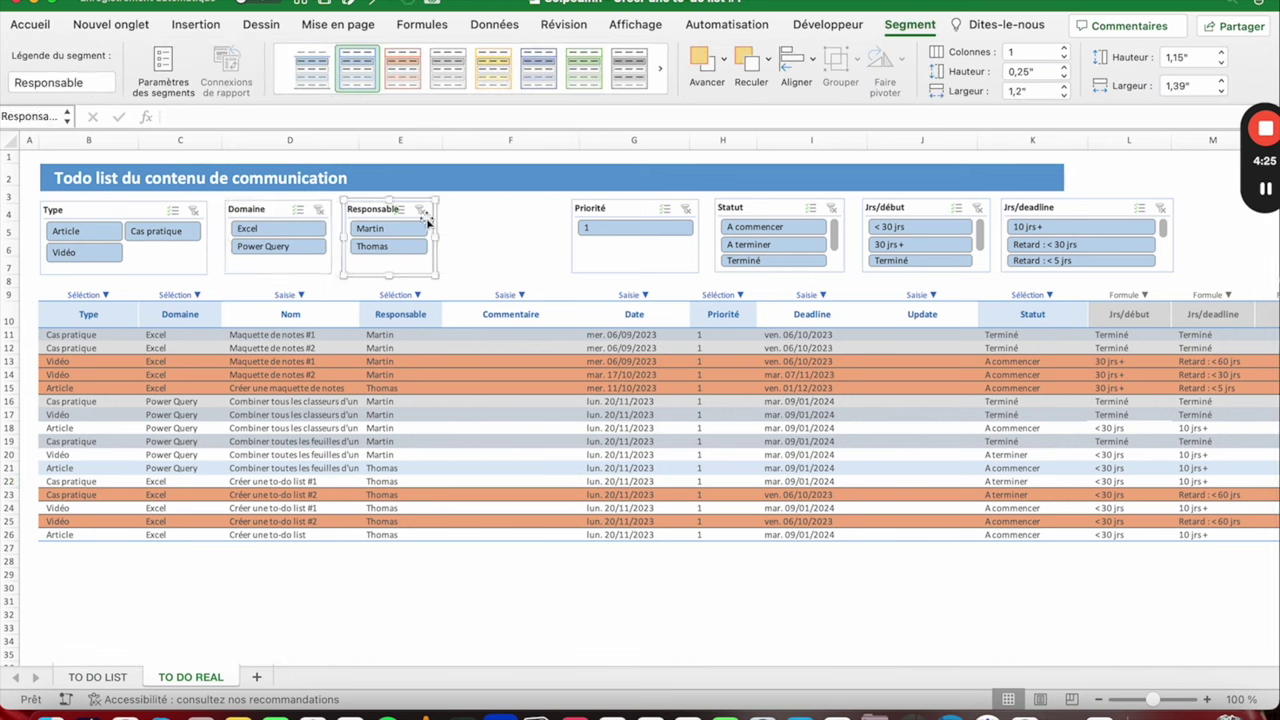
pyautogui.press('Right')
pyautogui.press('Right')
pyautogui.press('Right')
pyautogui.press('Right')
pyautogui.press('Right')
pyautogui.press('Right')
pyautogui.press('Right')
pyautogui.press('Right')
pyautogui.press('Right')
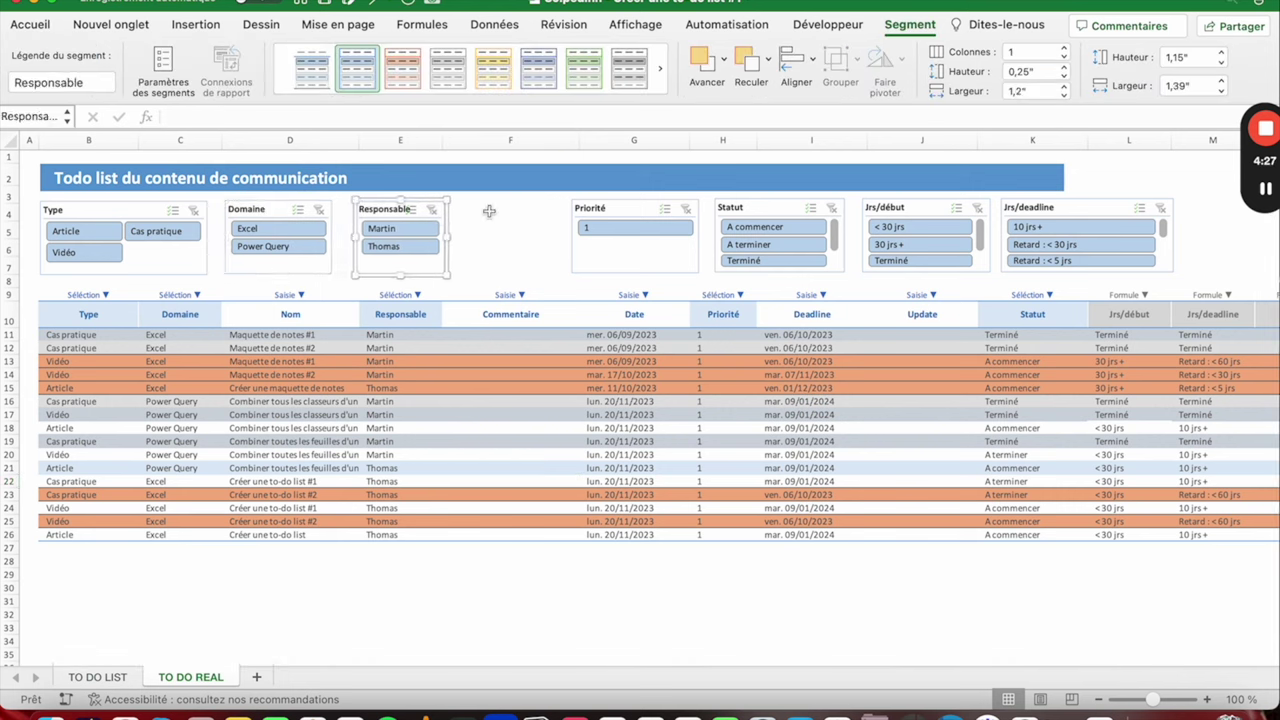
pyautogui.press('Left')
pyautogui.press('Left')
pyautogui.press('Left')
pyautogui.press('Left')
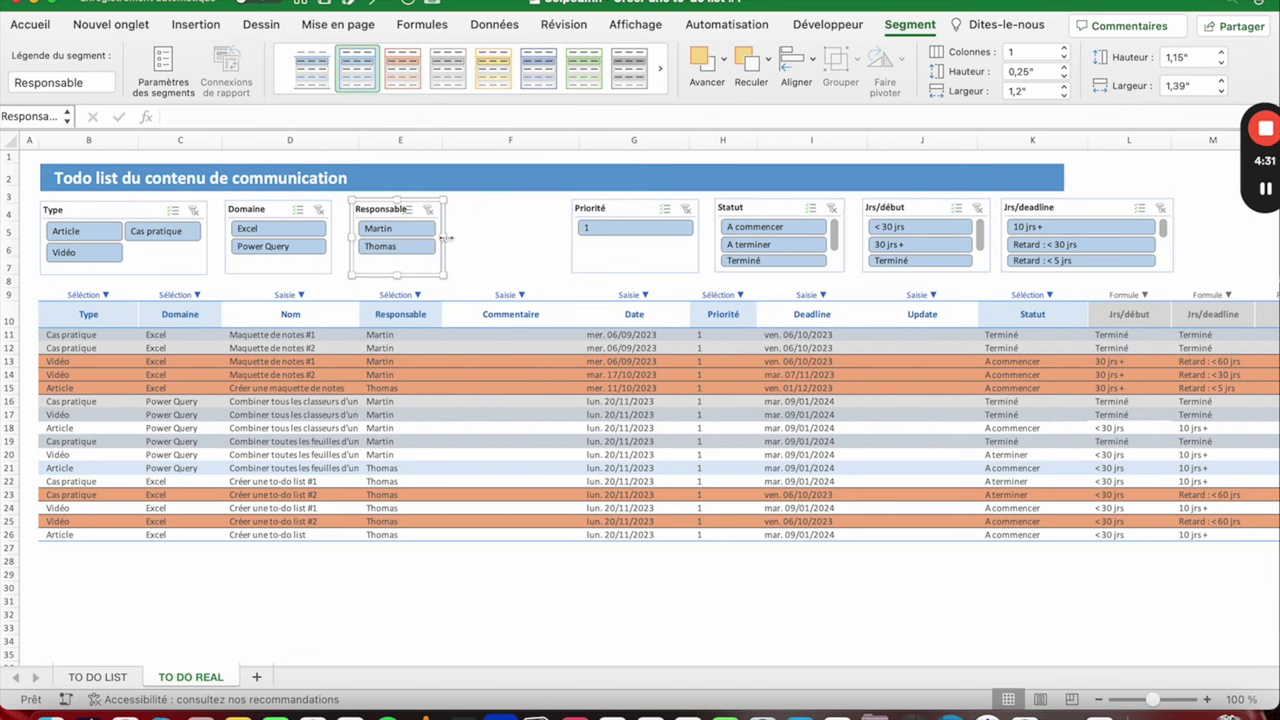
pyautogui.moveTo(446, 237); pyautogui.dragTo(470, 237)
# Step: Move the Priorité, Statut, Jrs/début and Jrs/deadline slicers left, each beside the previous one
pyautogui.moveTo(590, 208); pyautogui.dragTo(509, 208)
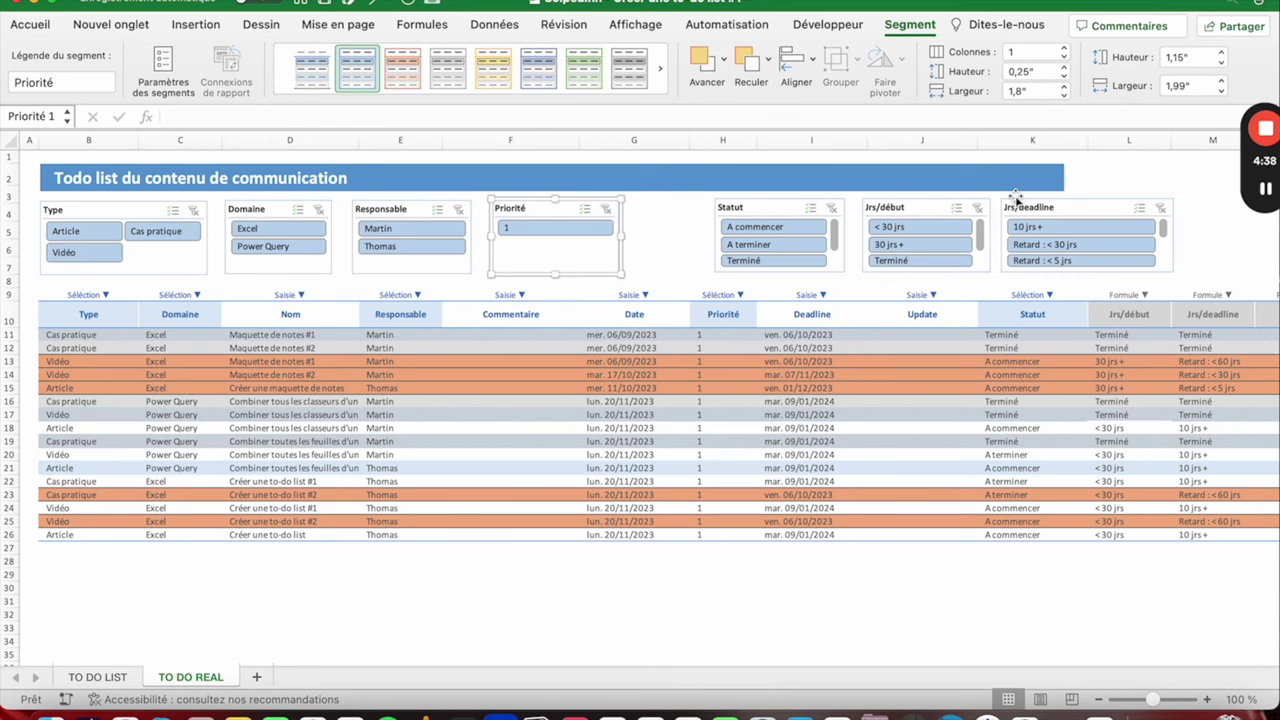
pyautogui.moveTo(776, 205); pyautogui.dragTo(692, 203)
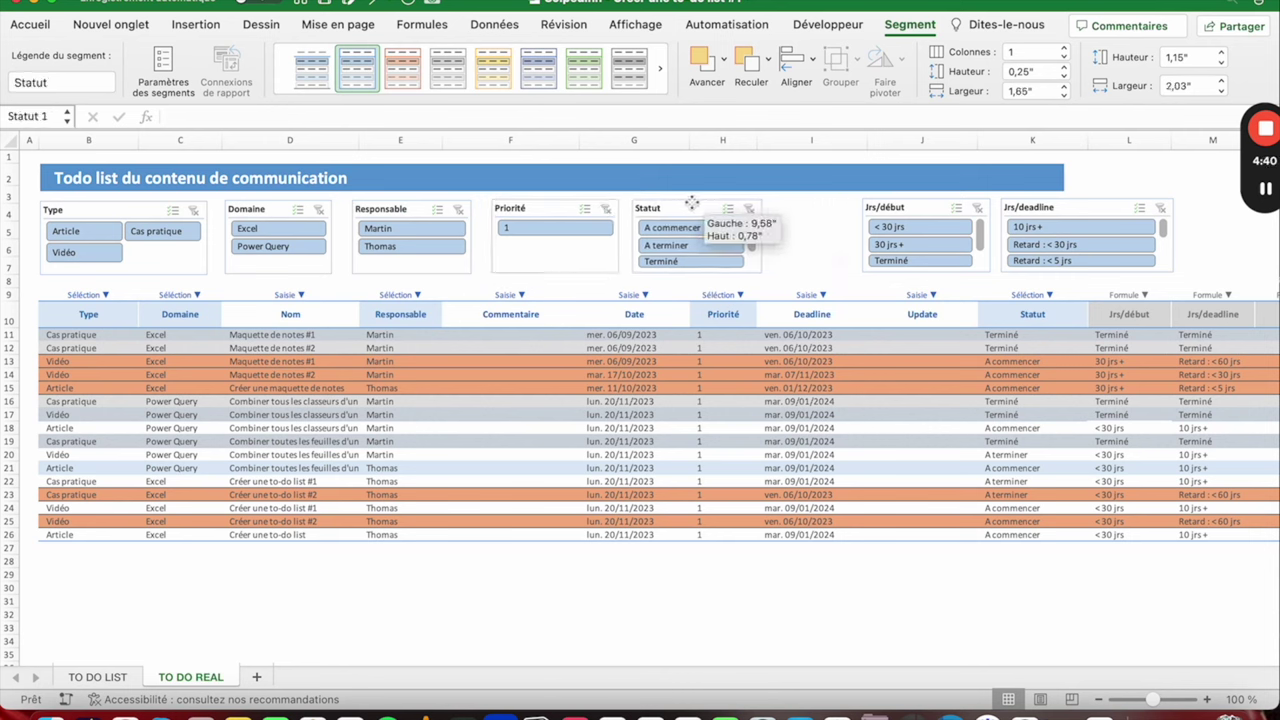
pyautogui.moveTo(888, 205); pyautogui.dragTo(808, 204)
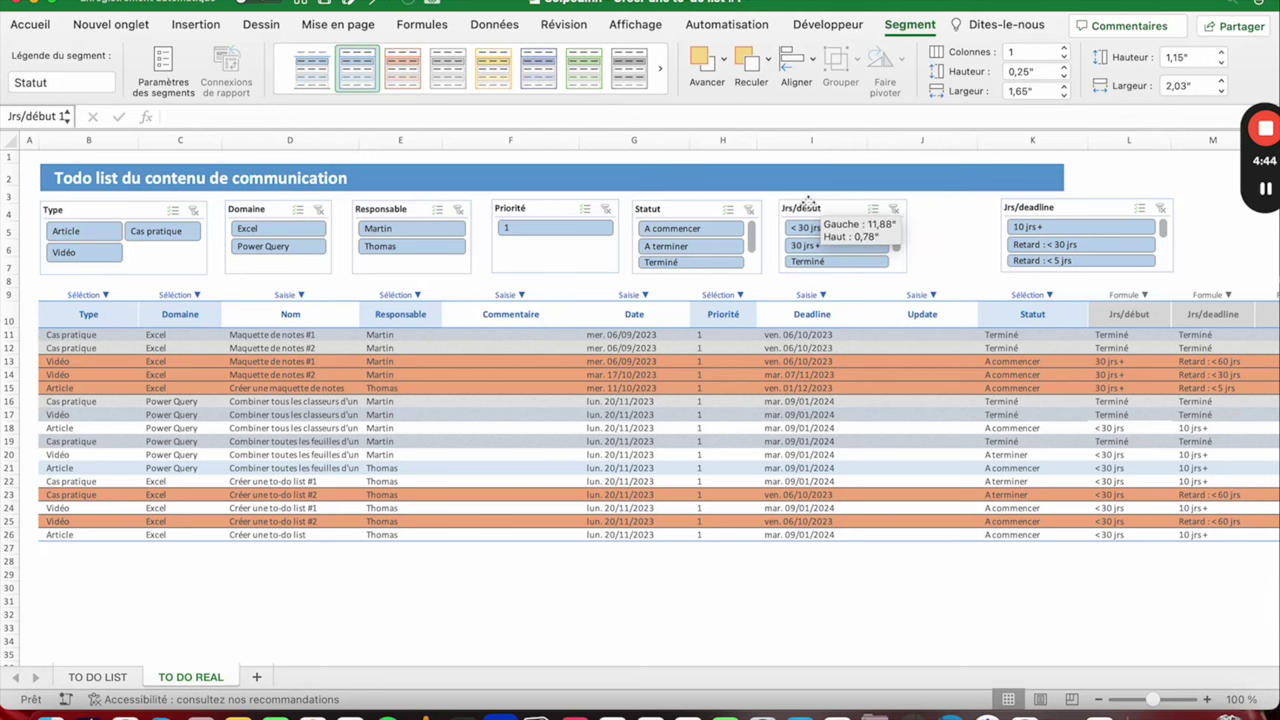
pyautogui.moveTo(808, 204); pyautogui.dragTo(805, 204)
pyautogui.moveTo(1057, 214); pyautogui.dragTo(972, 210)
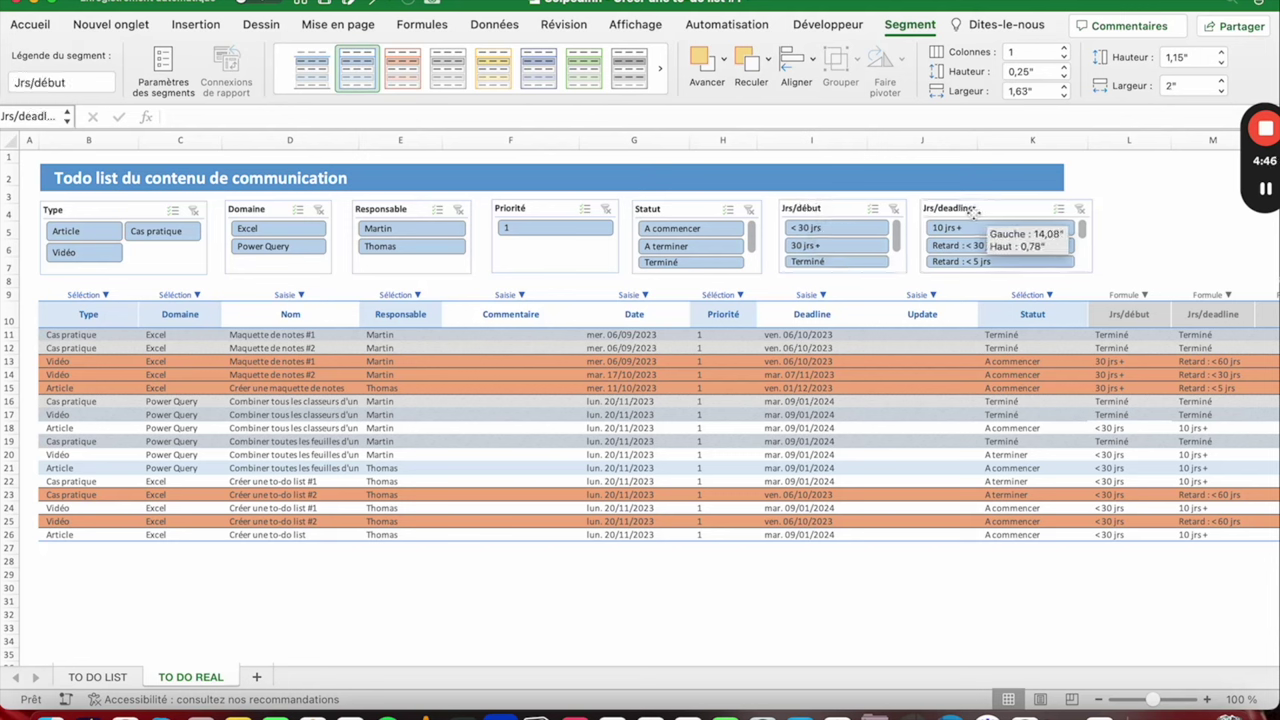
# Step: Give the Type, Domaine, Responsable, Priorité, Statut, Jrs/début and Jrs/deadline slicers a 1,2" height
pyautogui.click(1222, 52)
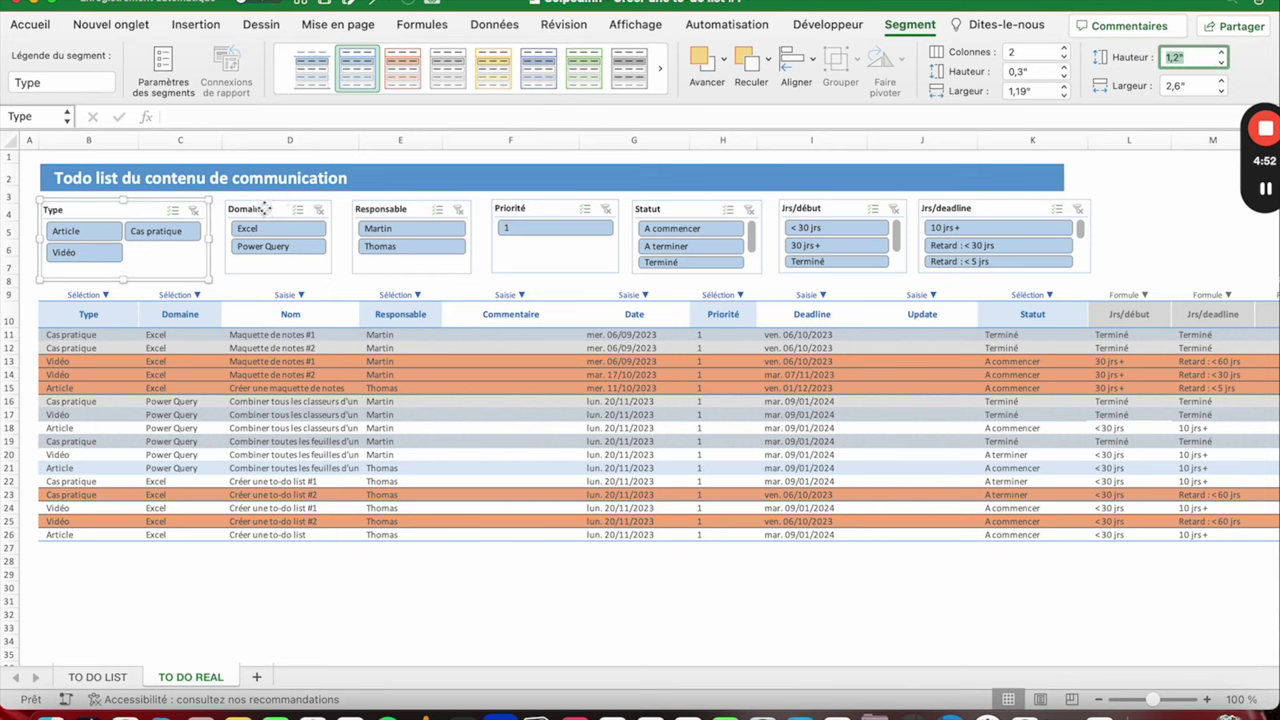
pyautogui.click(262, 209)
pyautogui.click(1222, 52)
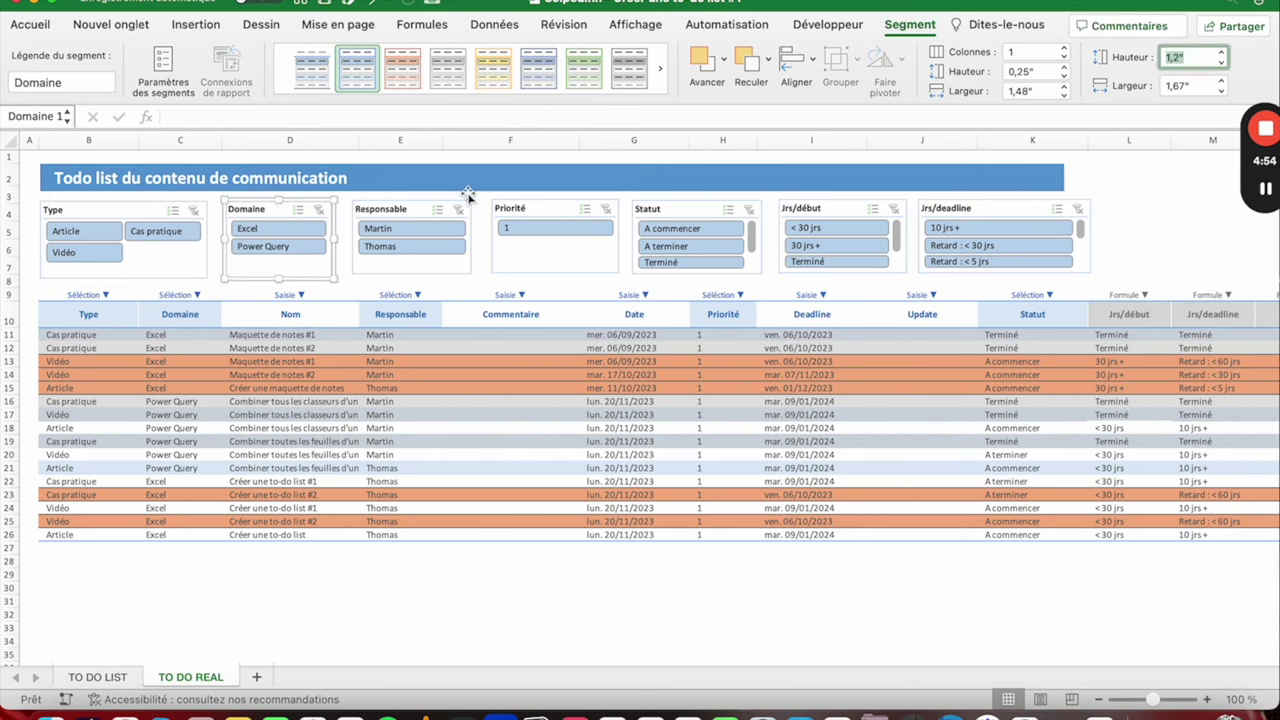
pyautogui.click(400, 209)
pyautogui.click(1222, 52)
pyautogui.click(537, 206)
pyautogui.click(700, 207)
pyautogui.click(809, 203)
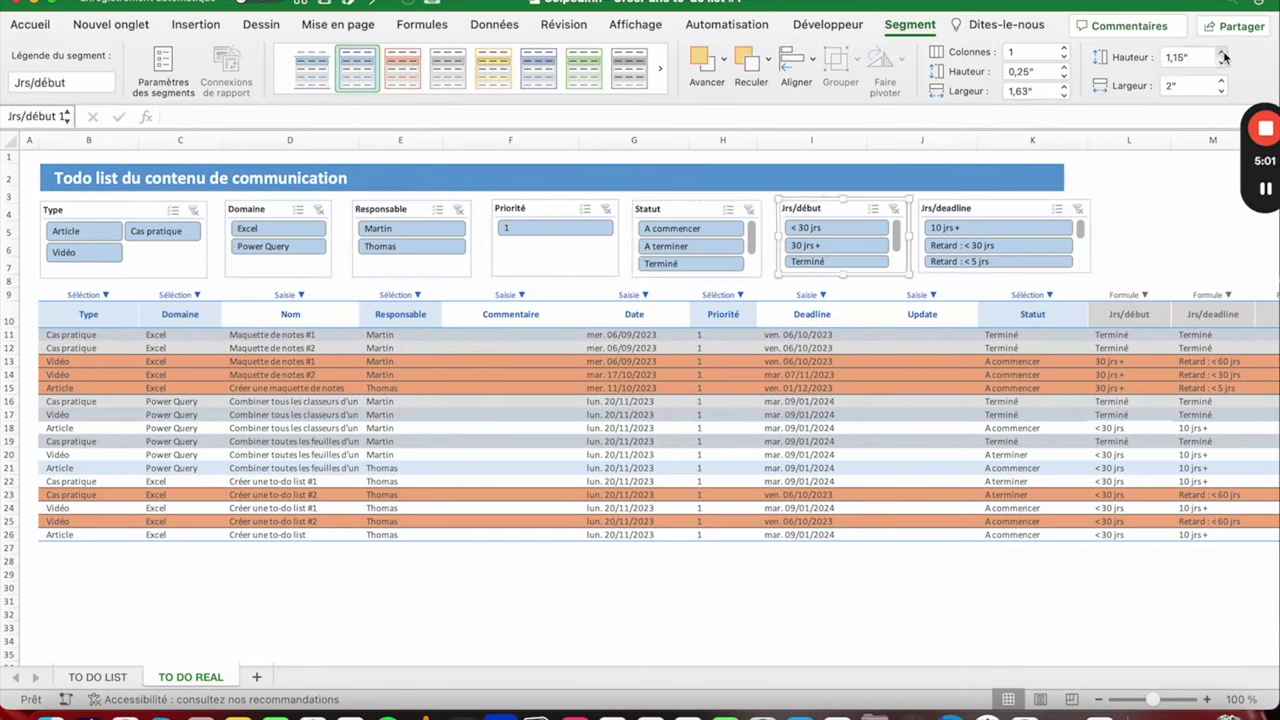
pyautogui.click(1222, 52)
pyautogui.click(1034, 203)
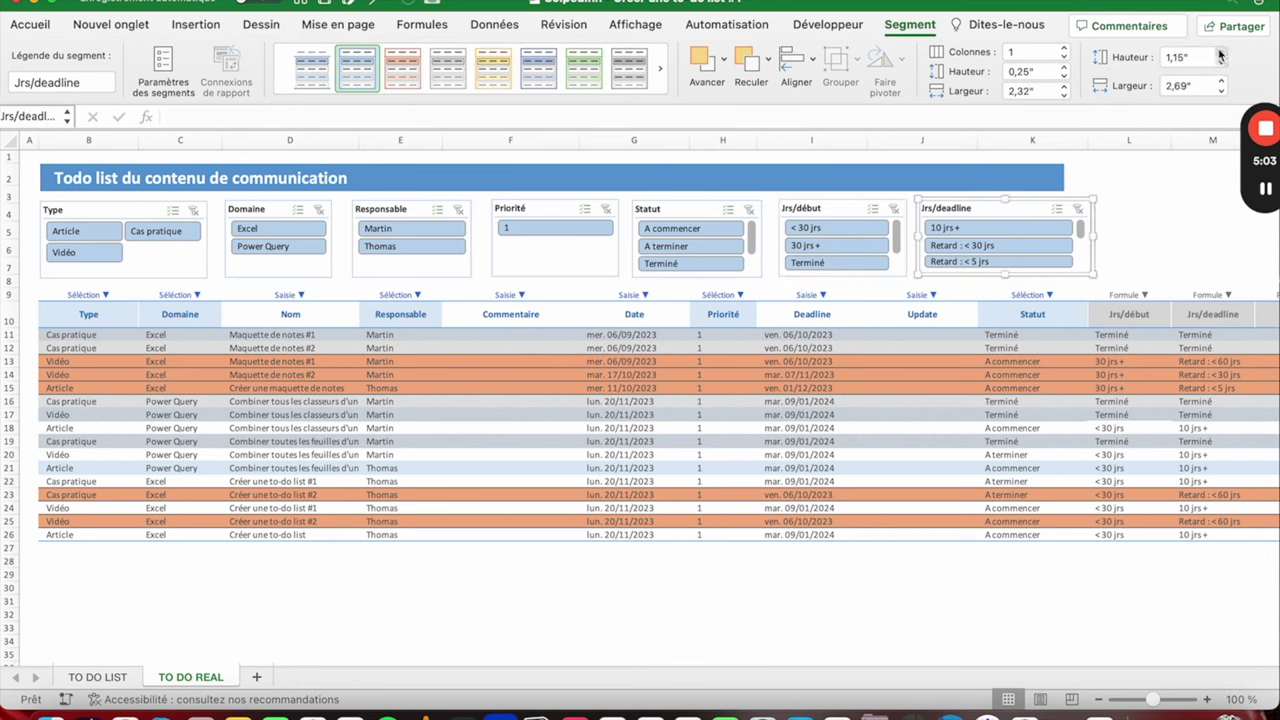
pyautogui.click(1222, 52)
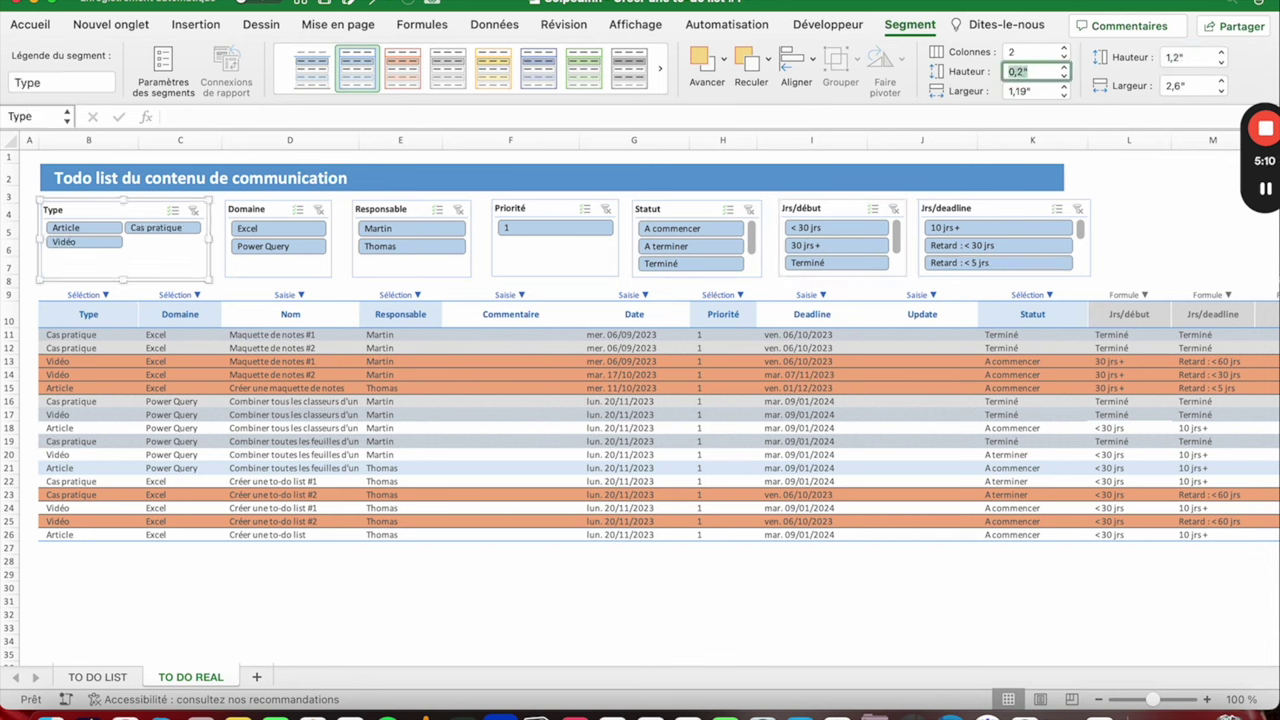
pyautogui.click(1128, 213)
pyautogui.click(1011, 174)
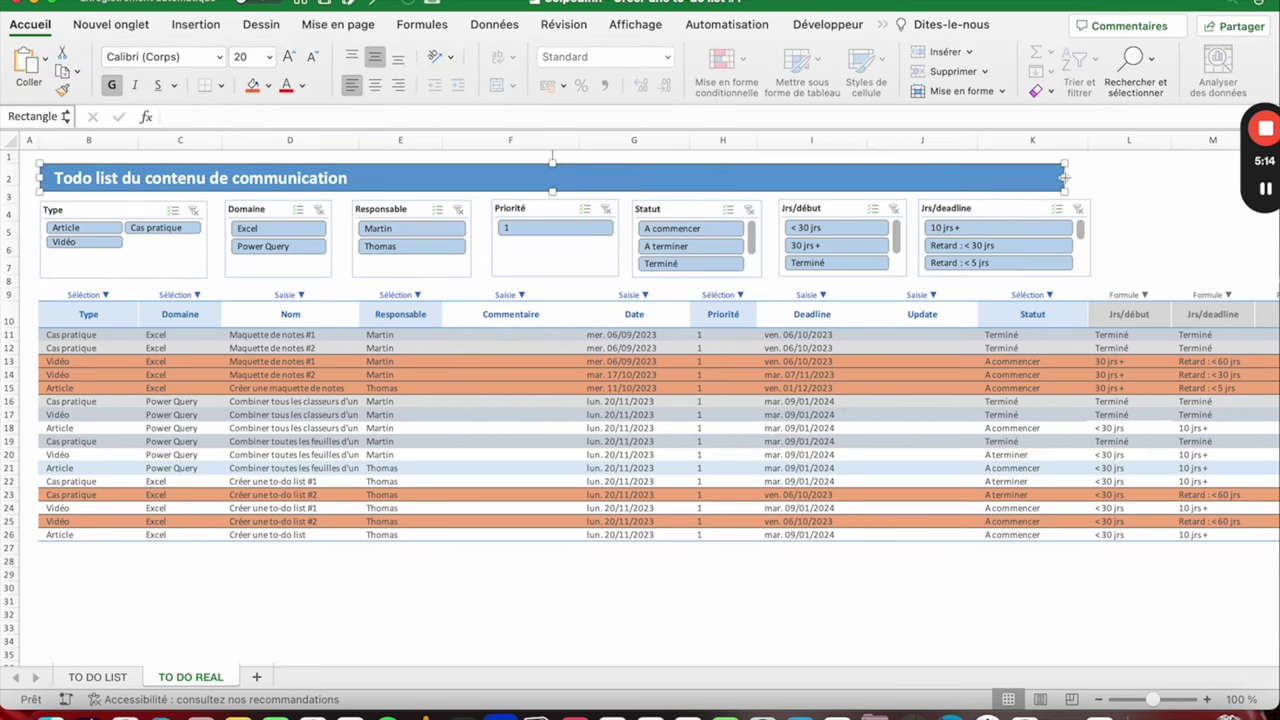
# Step: Widen the title banner slightly and shift the Statut, Jrs/début and Jrs/deadline slicers left
pyautogui.moveTo(1064, 177)
pyautogui.mouseDown()
pyautogui.moveTo(1089, 176)
pyautogui.moveTo(1069, 178)
pyautogui.mouseUp()
pyautogui.moveTo(952, 205); pyautogui.dragTo(940, 205)
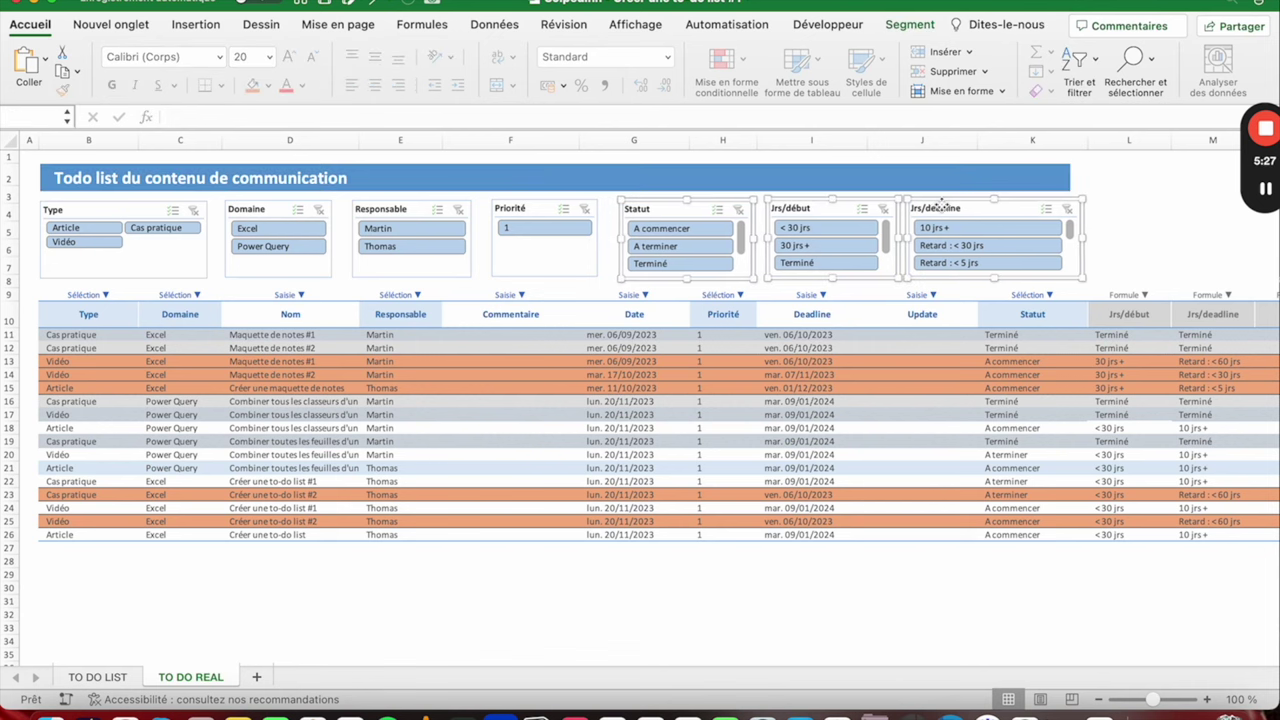
pyautogui.press('Left')
pyautogui.press('Left')
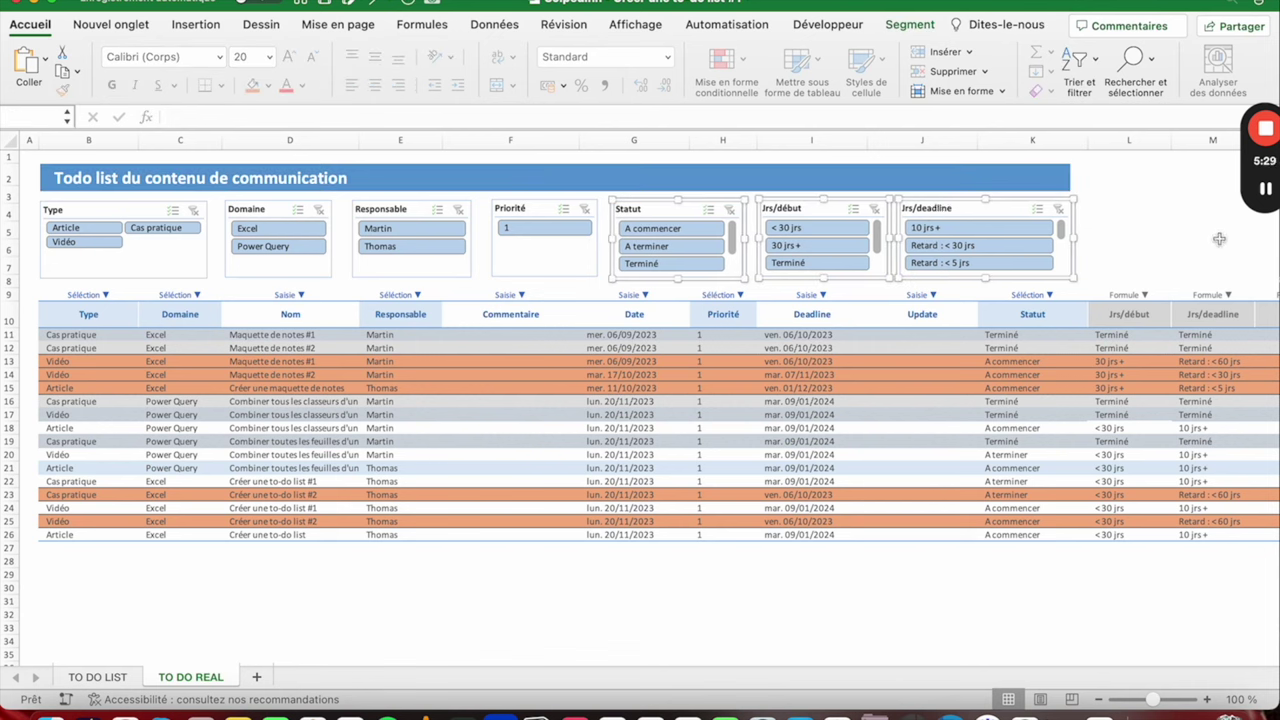
pyautogui.click(1219, 238)
# Step: Narrow the Responsable slicer and move Priorité, Statut, Jrs/début and Jrs/deadline left together
pyautogui.click(694, 209)
pyautogui.click(393, 210)
pyautogui.moveTo(474, 237); pyautogui.dragTo(455, 237)
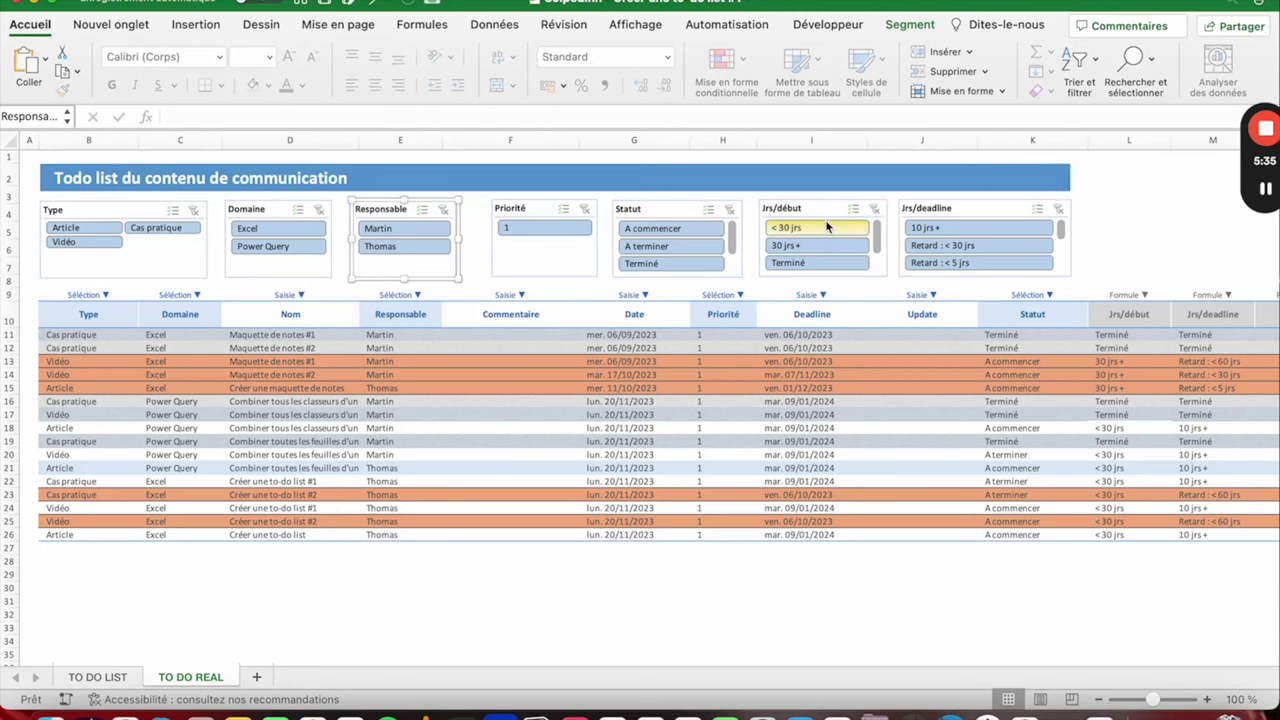
pyautogui.click(507, 208)
pyautogui.keyDown('shift'); pyautogui.click(669, 211); pyautogui.keyUp('shift')
pyautogui.keyDown('shift'); pyautogui.click(816, 202); pyautogui.keyUp('shift')
pyautogui.keyDown('shift'); pyautogui.click(918, 205); pyautogui.keyUp('shift')
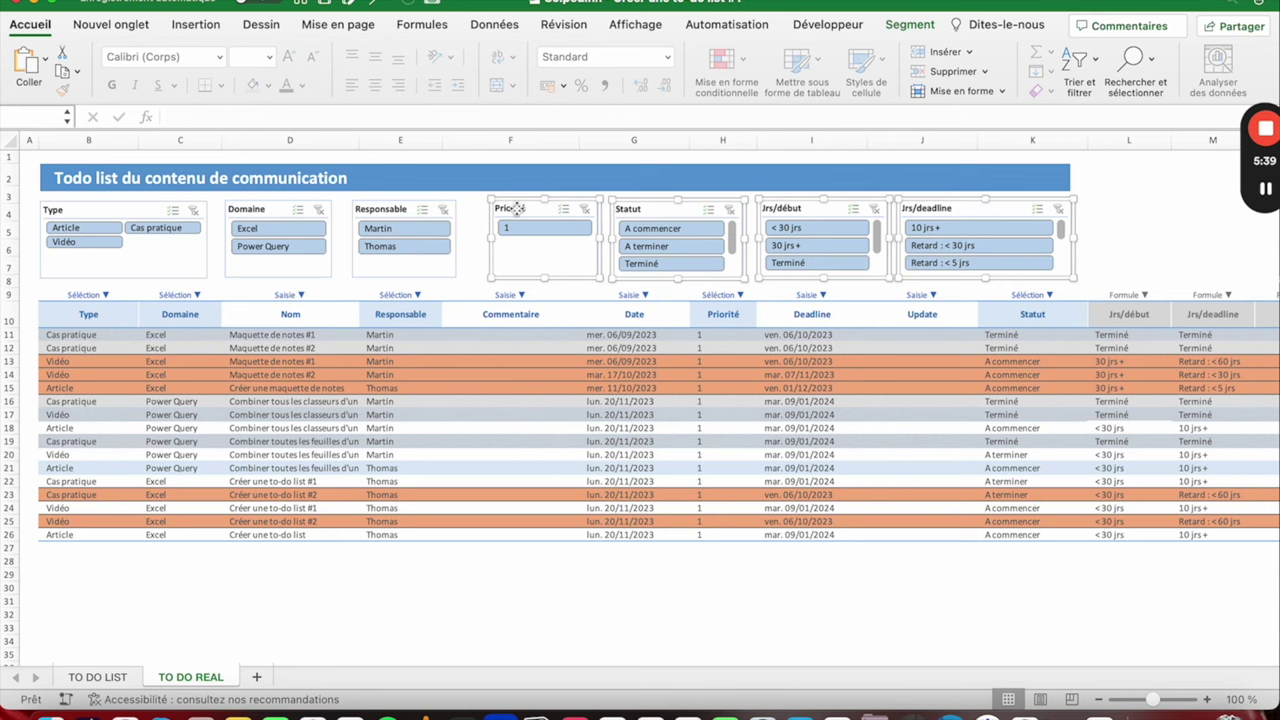
pyautogui.moveTo(517, 208); pyautogui.dragTo(497, 208)
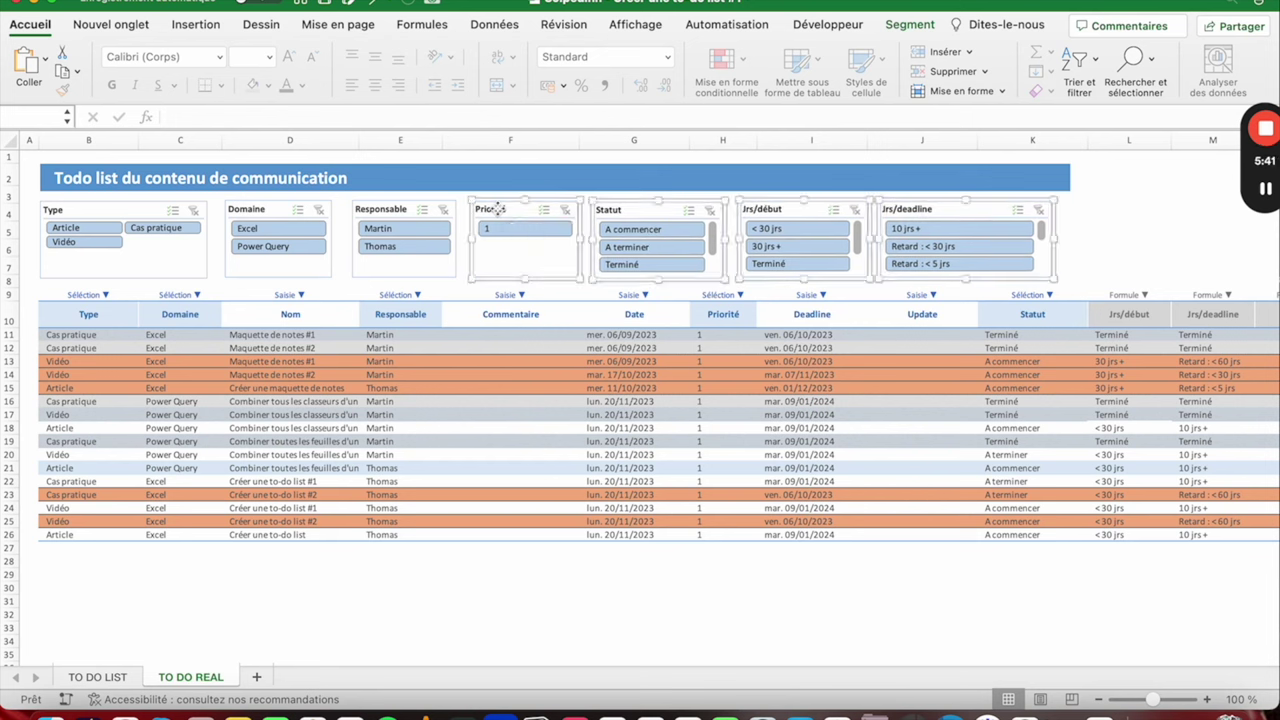
pyautogui.press('Escape')
# Step: Widen the Jrs/deadline slicer and show its items in two columns
pyautogui.click(996, 208)
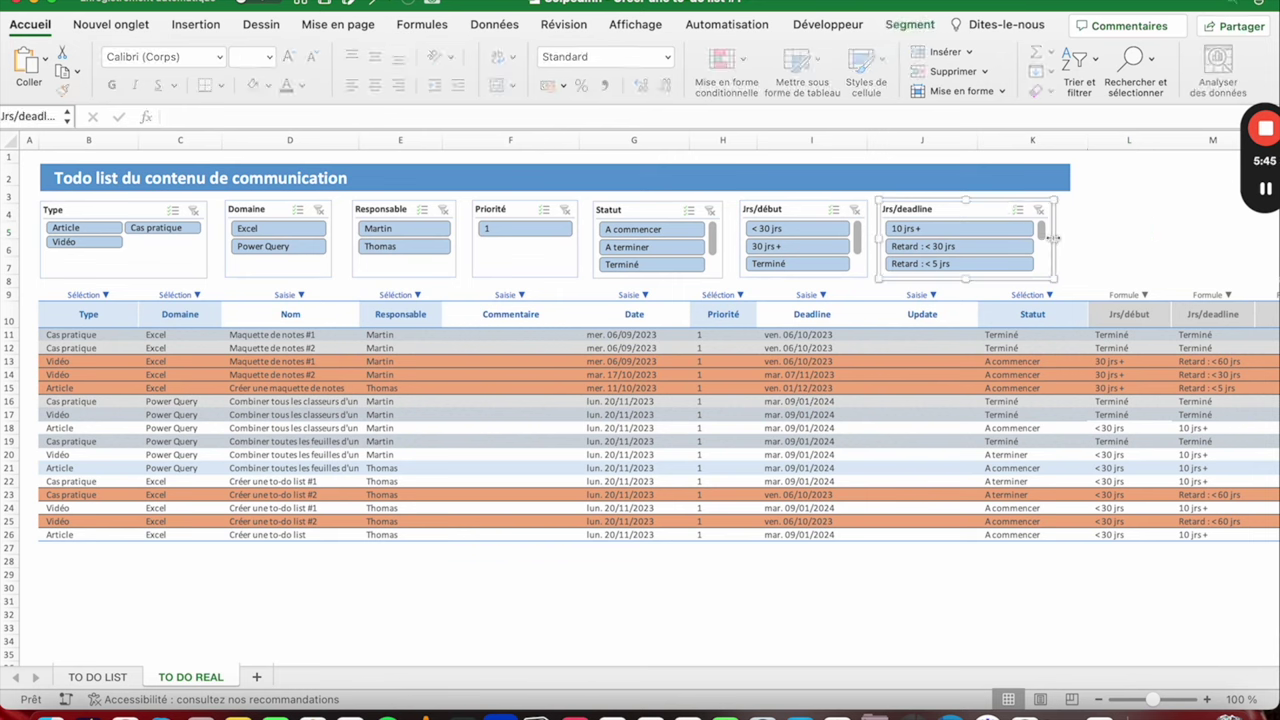
pyautogui.moveTo(1056, 238); pyautogui.dragTo(1072, 237)
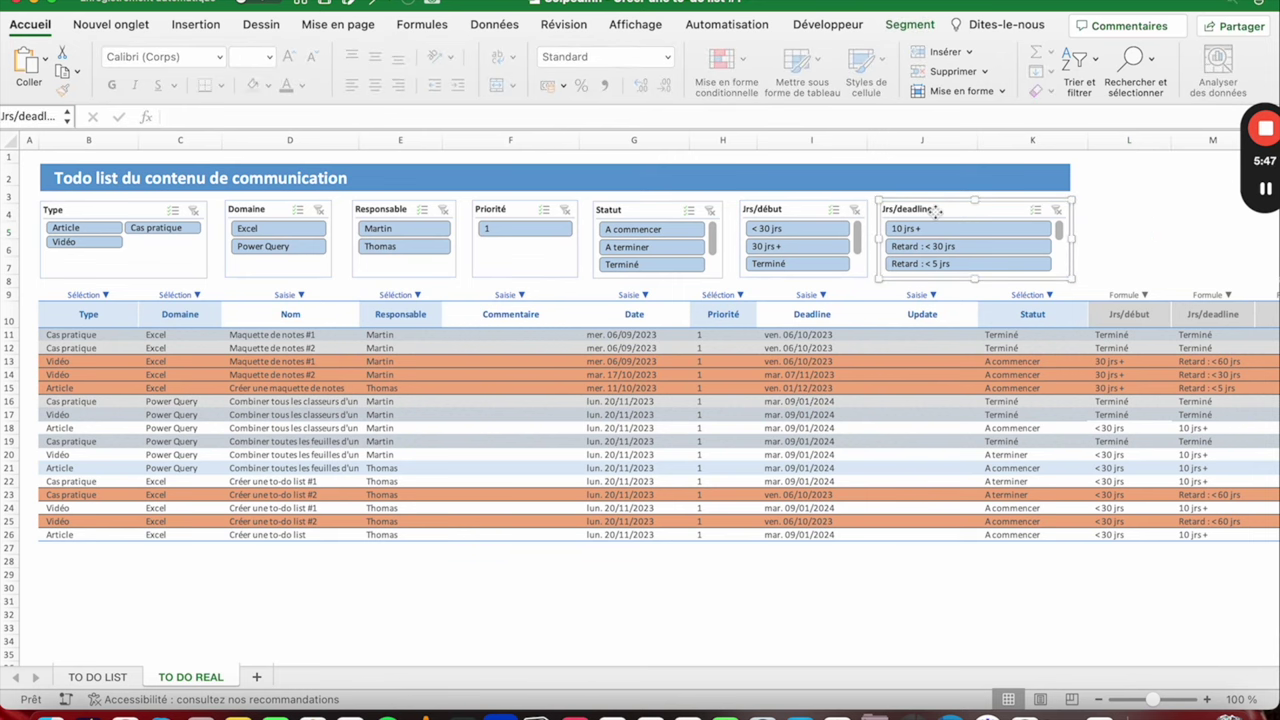
pyautogui.click(909, 24)
pyautogui.click(1064, 47)
pyautogui.click(1116, 202)
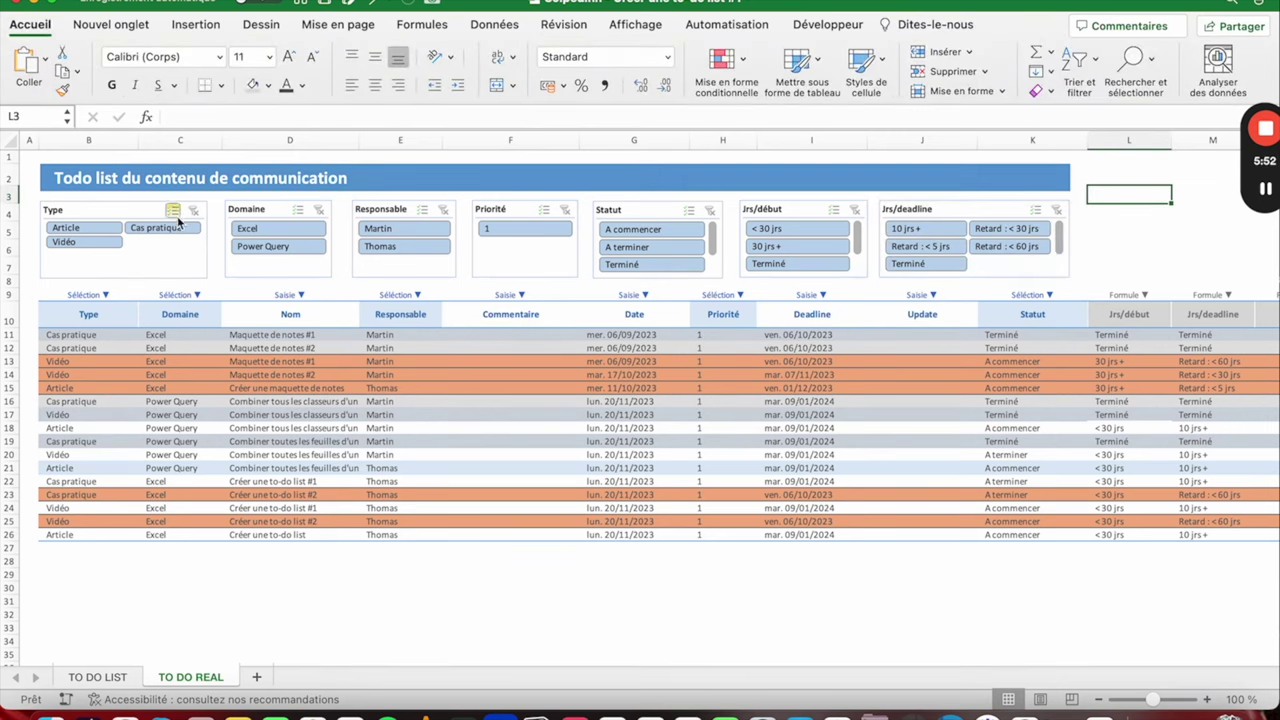
# Step: Align all seven slicers, Type through Jrs/deadline, along their top edges
pyautogui.click(94, 212)
pyautogui.keyDown('shift'); pyautogui.click(262, 211); pyautogui.keyUp('shift')
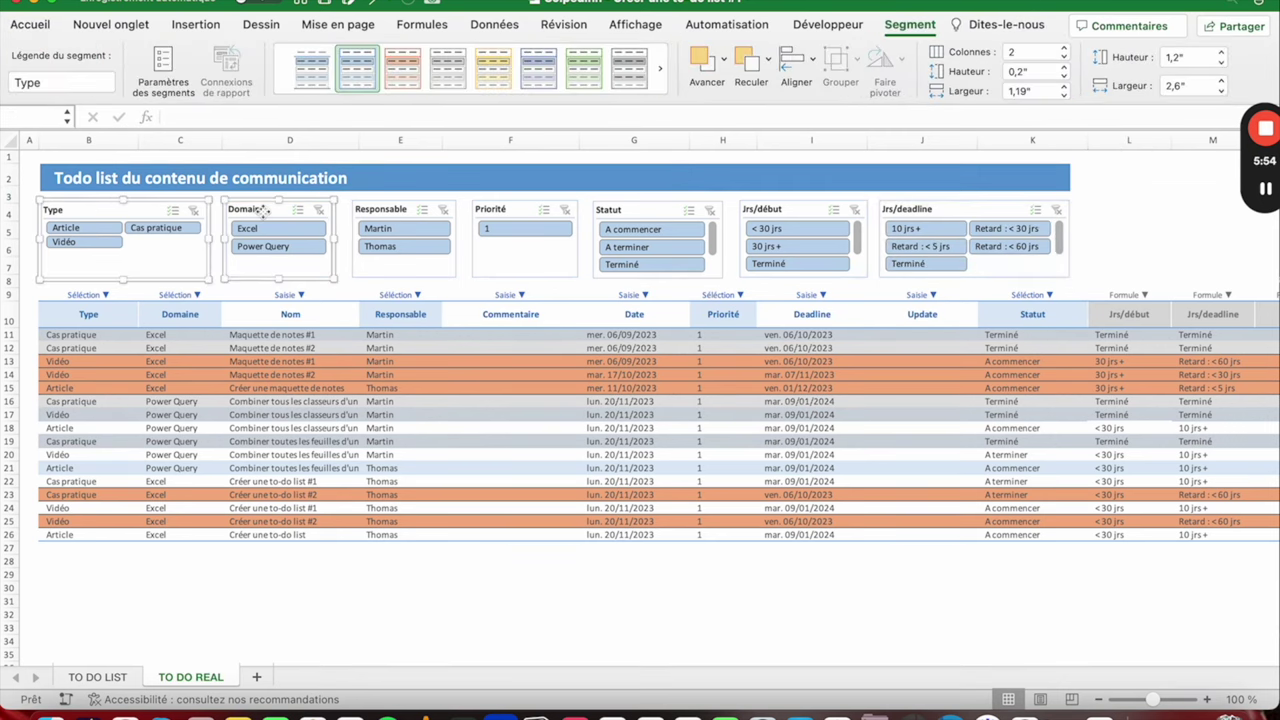
pyautogui.keyDown('shift'); pyautogui.click(390, 205); pyautogui.keyUp('shift')
pyautogui.keyDown('shift'); pyautogui.click(496, 210); pyautogui.keyUp('shift')
pyautogui.keyDown('shift'); pyautogui.click(614, 215); pyautogui.keyUp('shift')
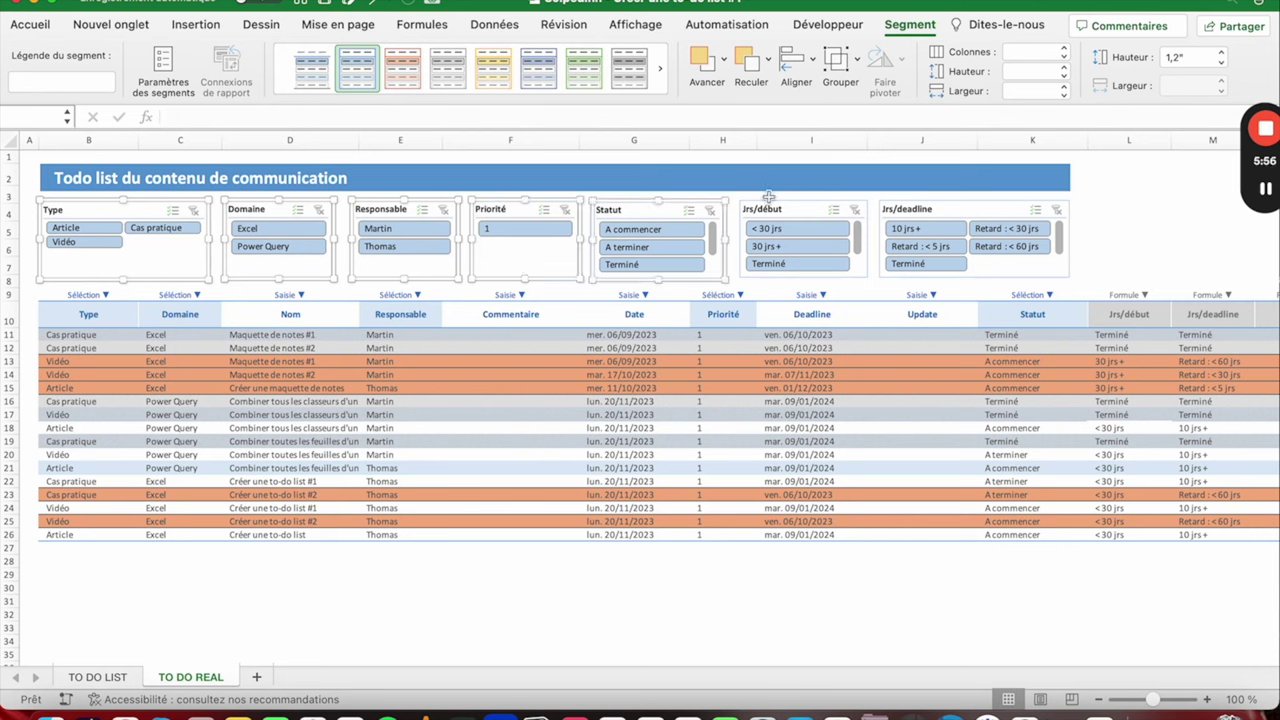
pyautogui.keyDown('shift'); pyautogui.click(780, 209); pyautogui.keyUp('shift')
pyautogui.keyDown('shift'); pyautogui.click(930, 210); pyautogui.keyUp('shift')
pyautogui.click(800, 58)
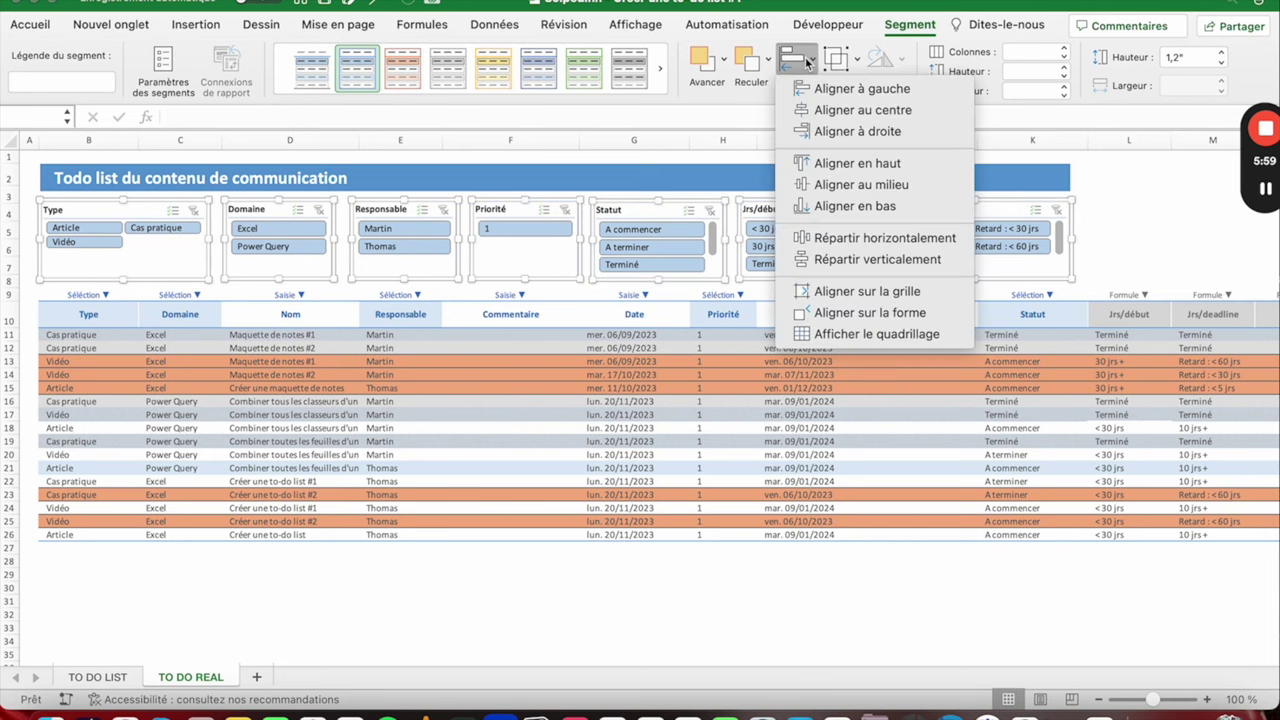
pyautogui.click(821, 162)
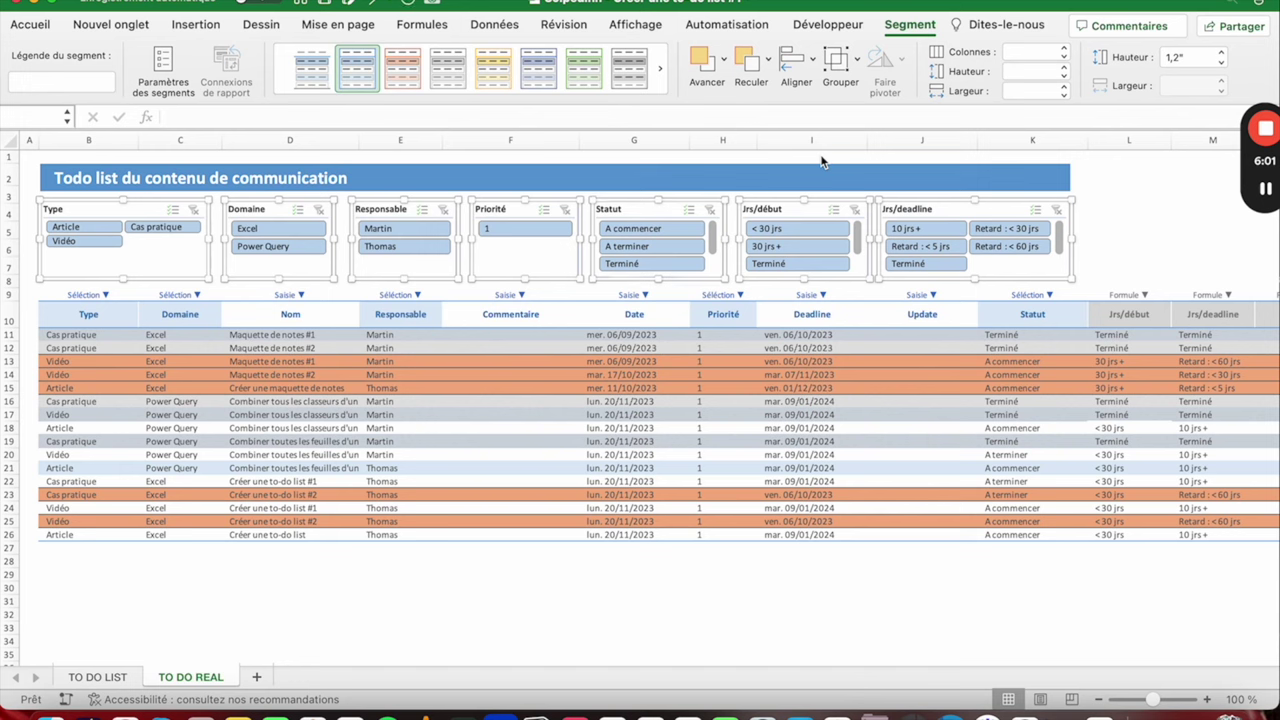
pyautogui.click(806, 58)
pyautogui.click(855, 246)
pyautogui.click(1117, 230)
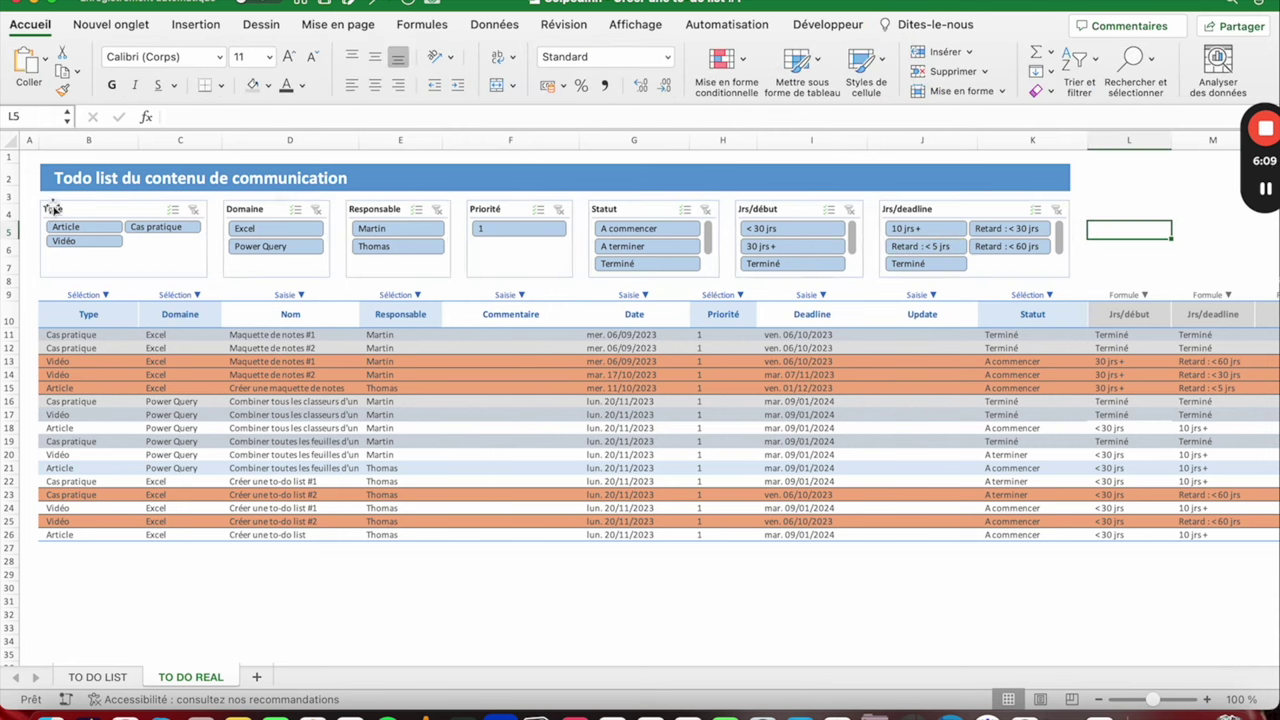
# Step: Stretch the title banner so its right edge matches the slicer row
pyautogui.click(1055, 187)
pyautogui.moveTo(1062, 184); pyautogui.dragTo(1068, 180)
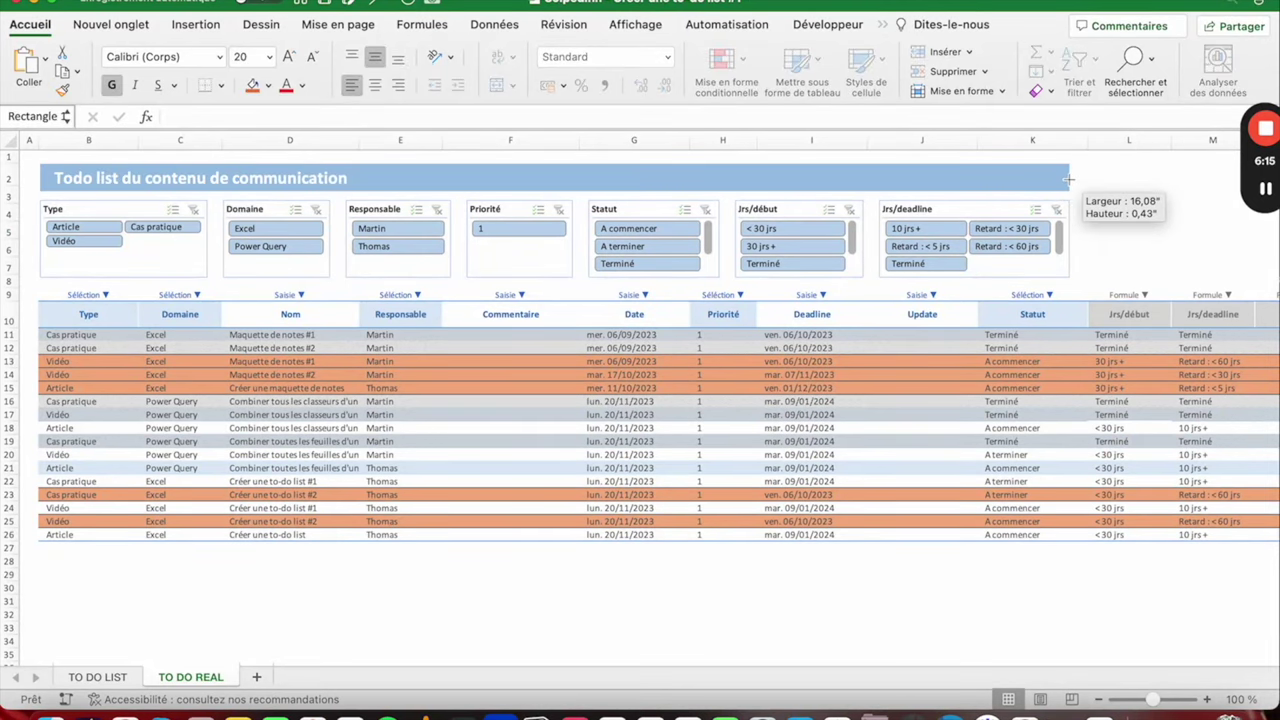
pyautogui.click(1138, 175)
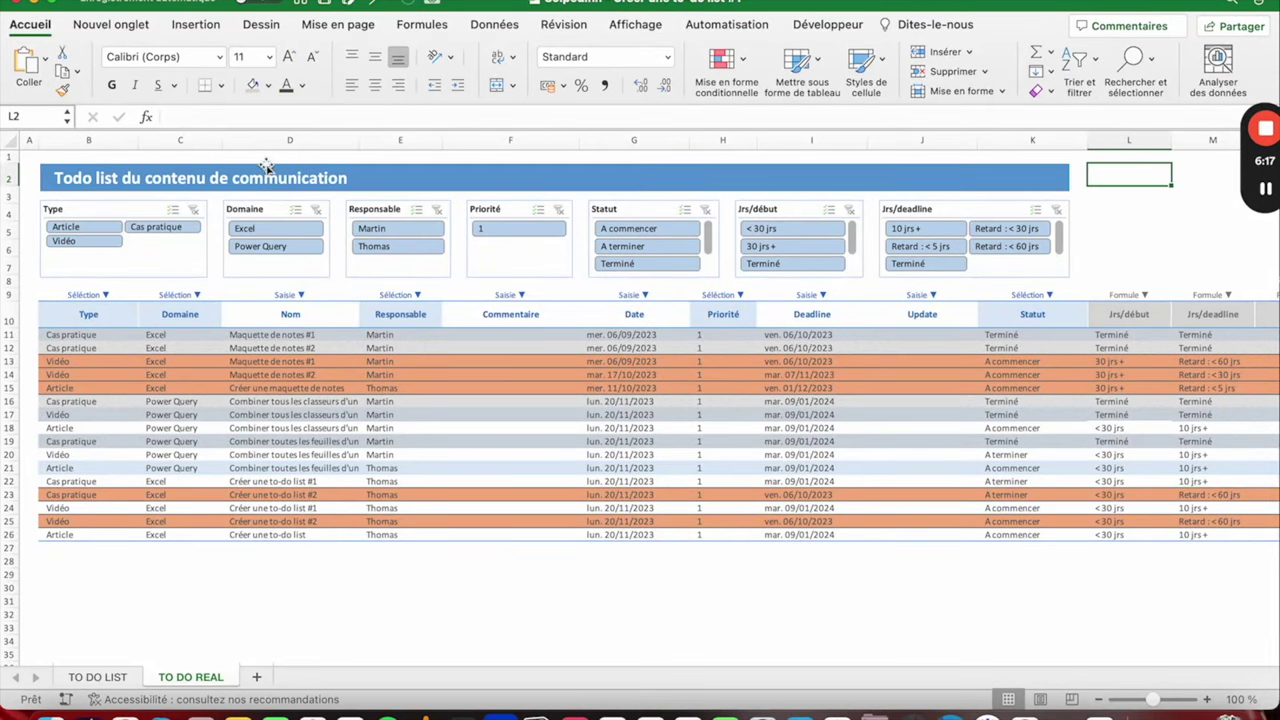
# Step: Test the Type (Article), Domaine (Excel) and Responsable slicer filters, clearing each afterwards
pyautogui.click(68, 229)
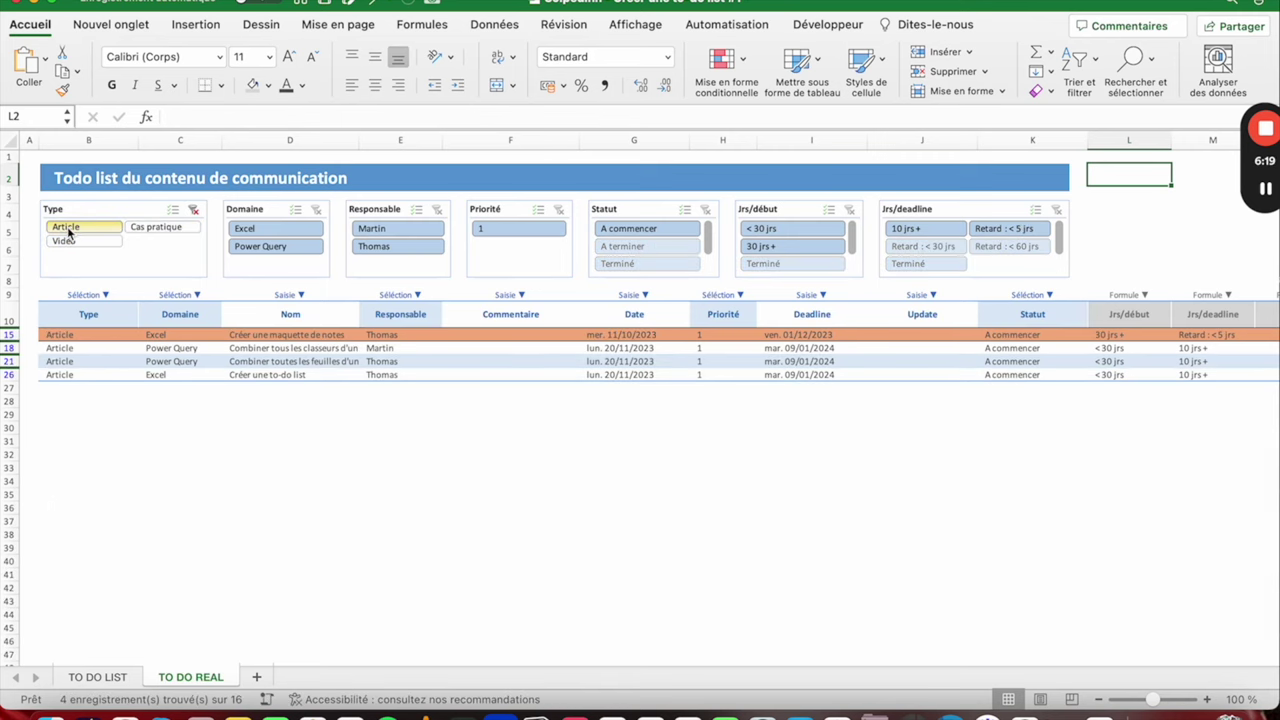
pyautogui.click(193, 210)
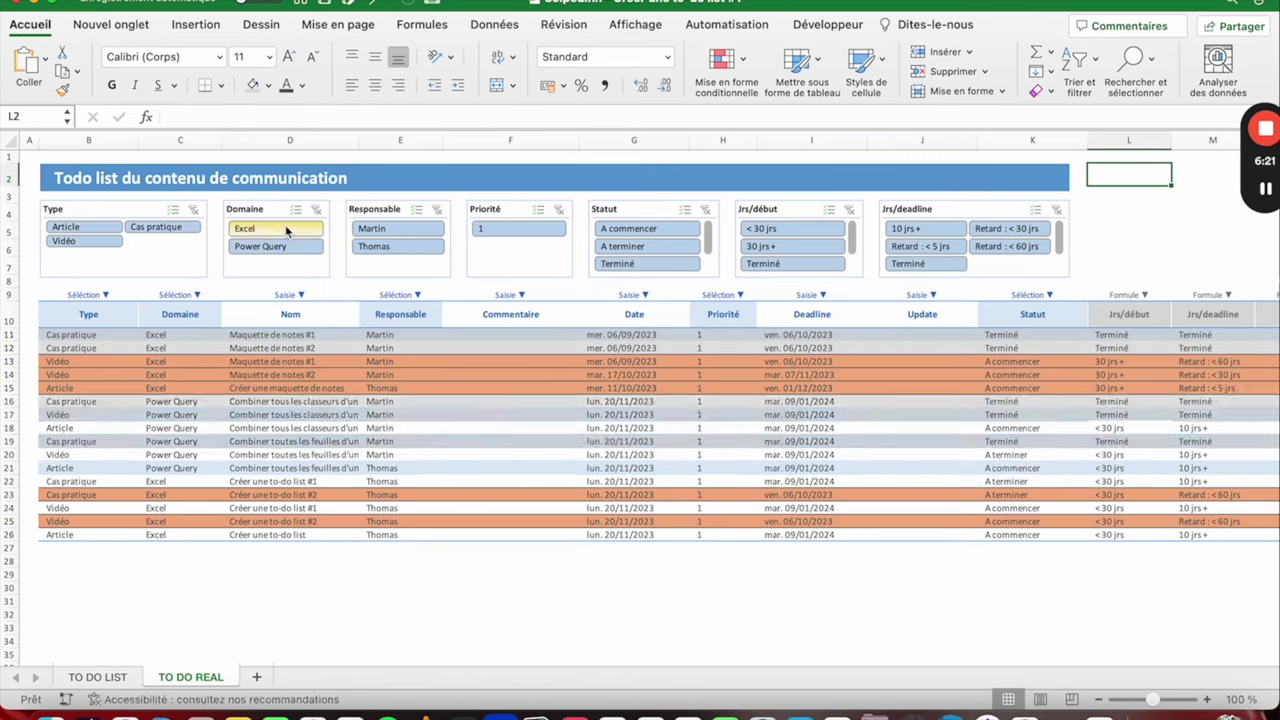
pyautogui.click(287, 231)
pyautogui.click(316, 213)
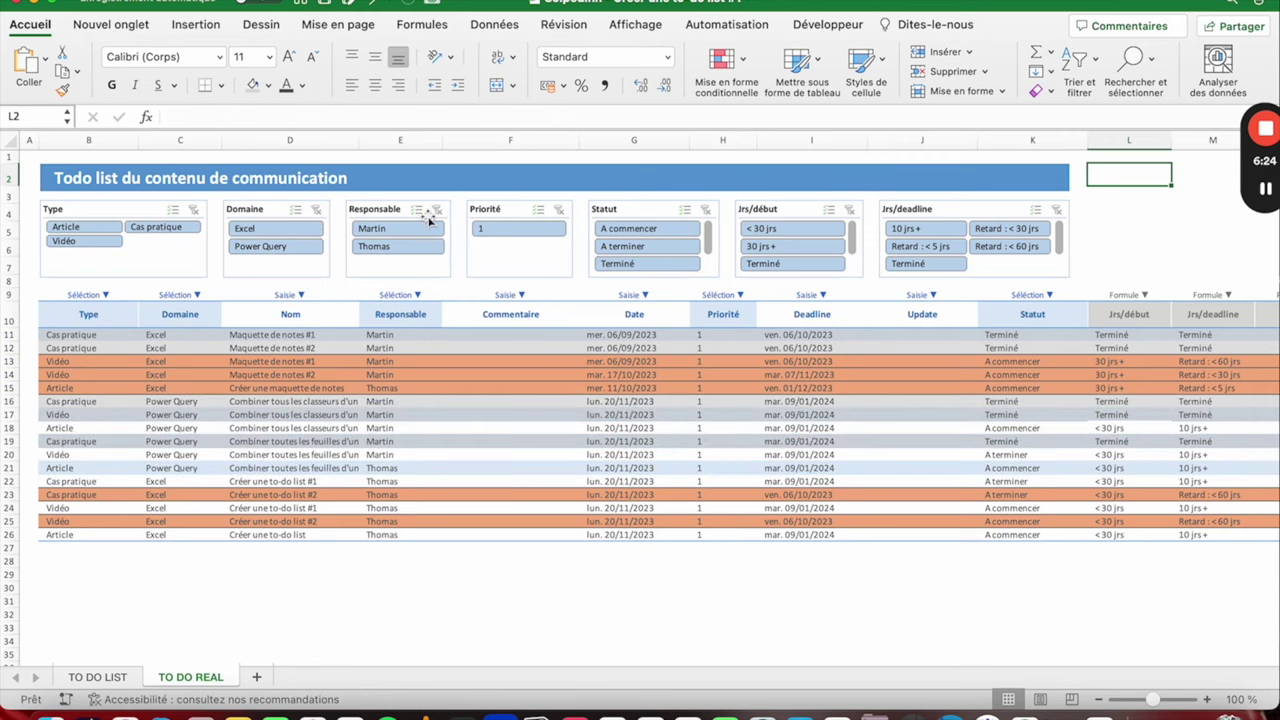
pyautogui.click(398, 229)
pyautogui.click(438, 211)
pyautogui.hscroll(5, 778, 347)
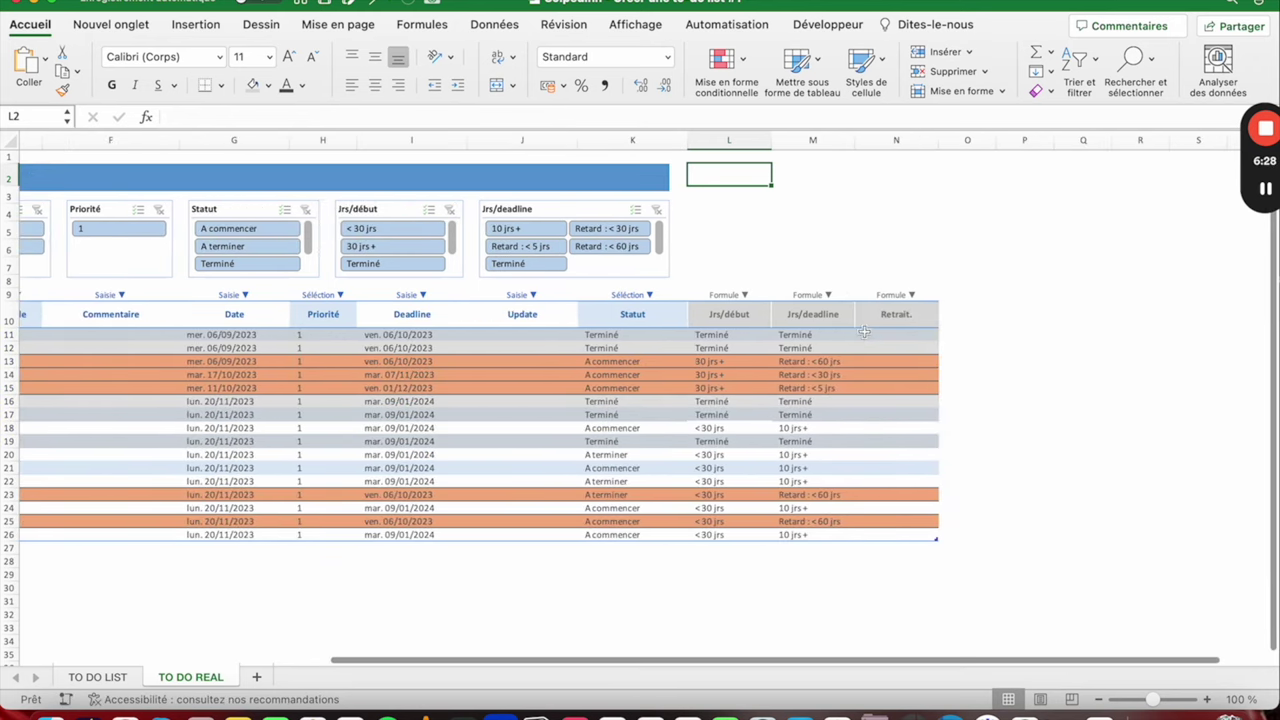
# Step: Filter the table to Article in the Type slicer and check the filtered rows and Retrait. column
pyautogui.click(870, 336)
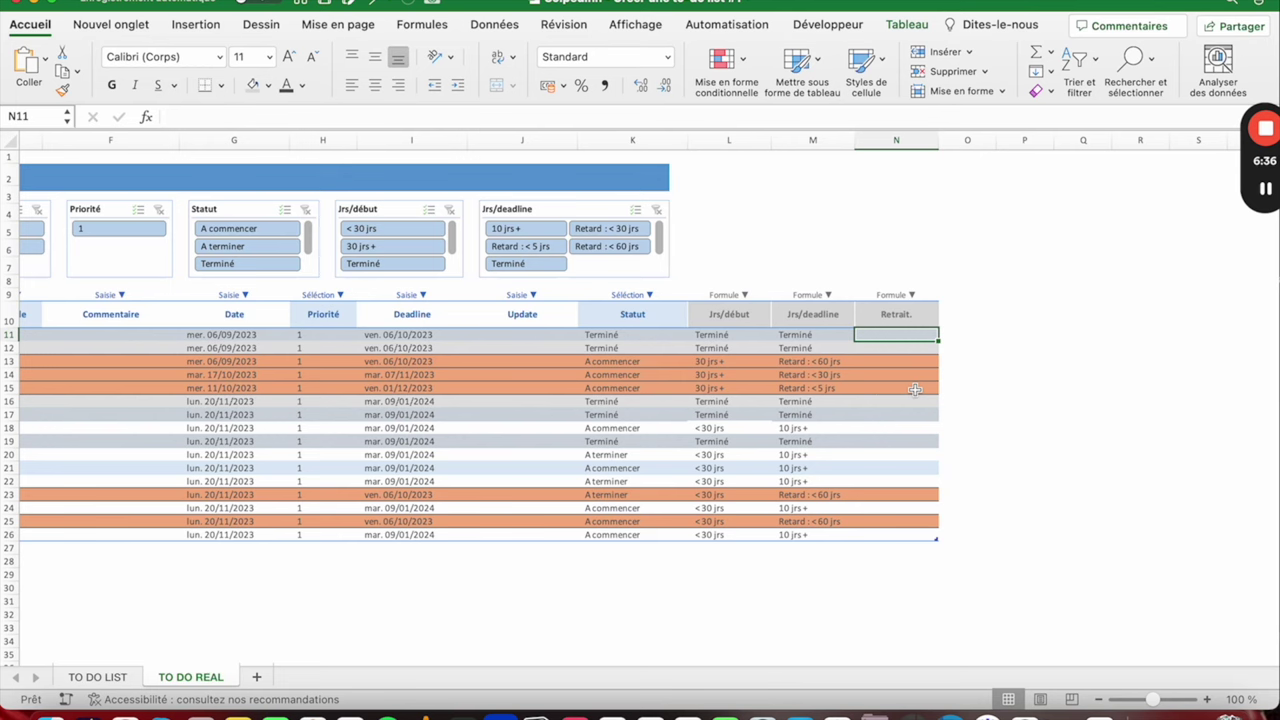
pyautogui.hscroll(-5, 516, 364)
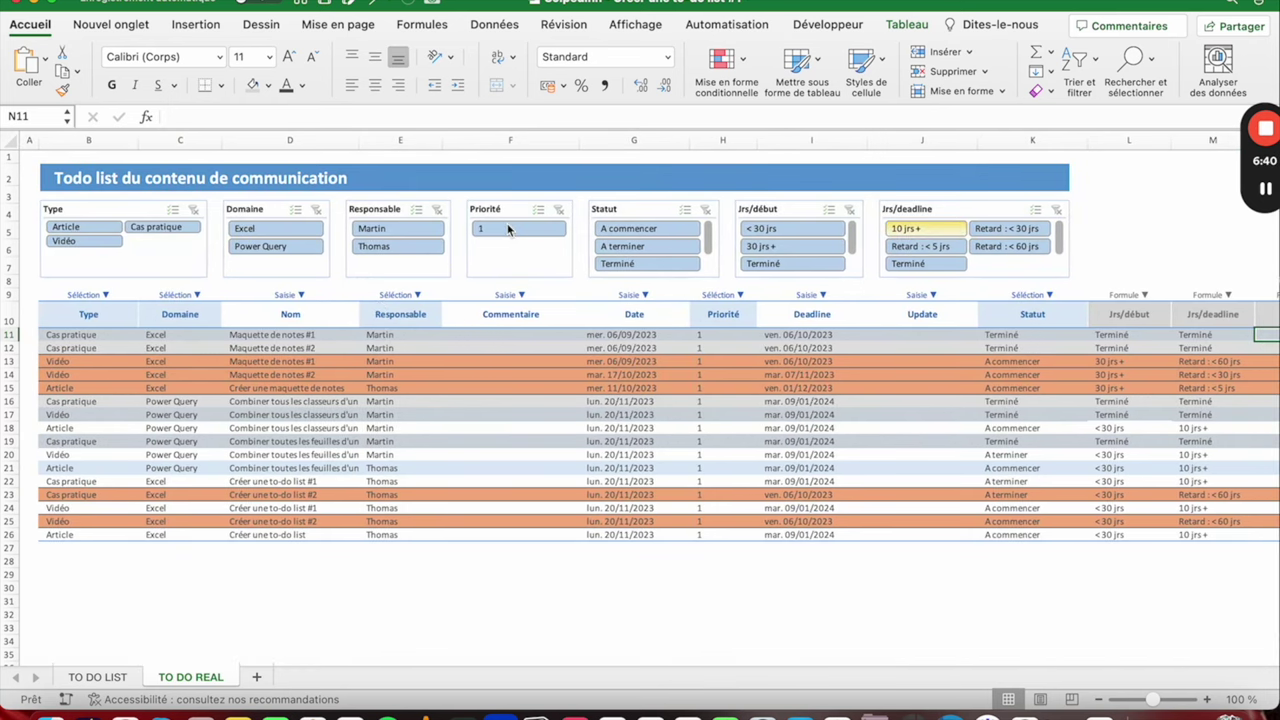
pyautogui.hscroll(5, 820, 300)
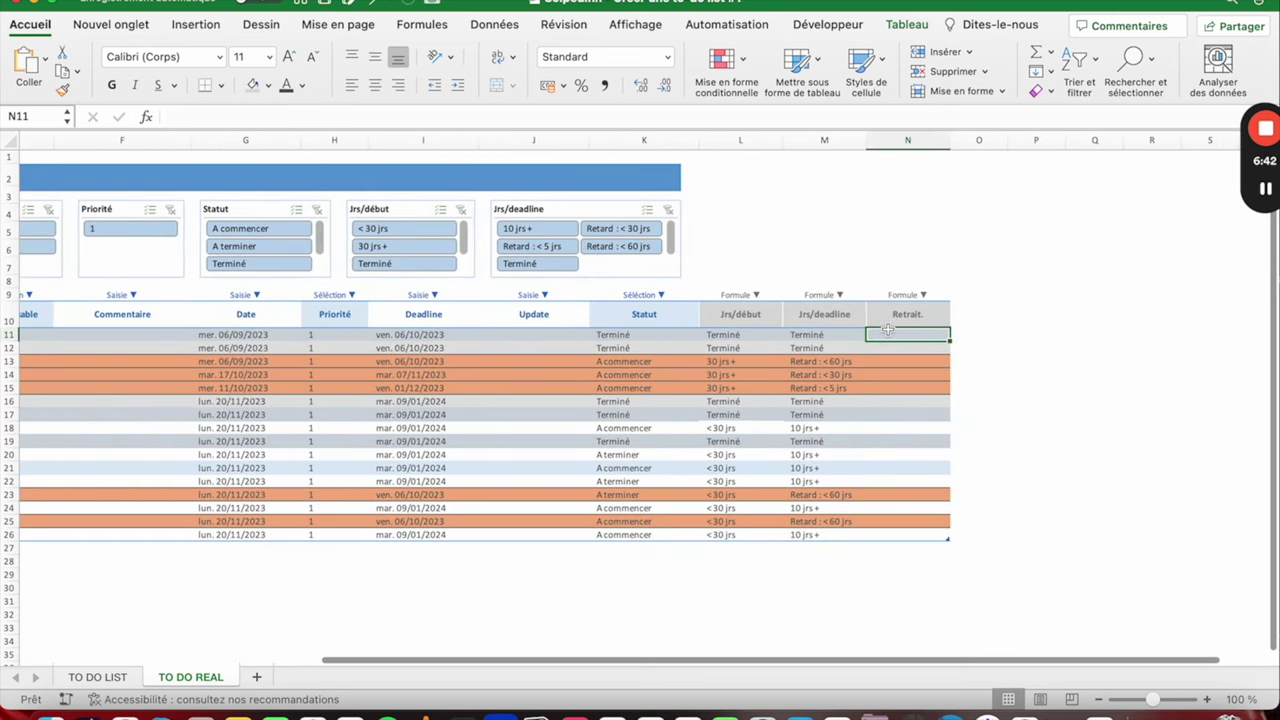
pyautogui.hscroll(-5, 180, 340)
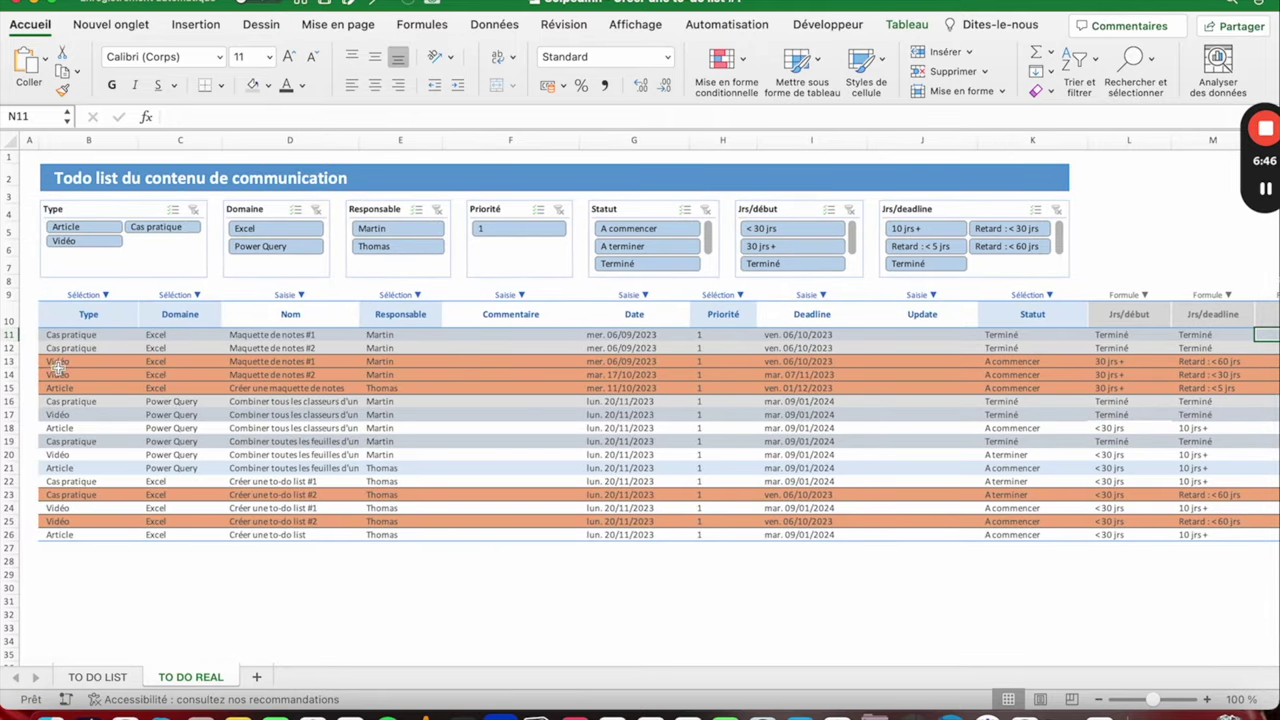
pyautogui.click(84, 227)
pyautogui.hscroll(6, 551, 473)
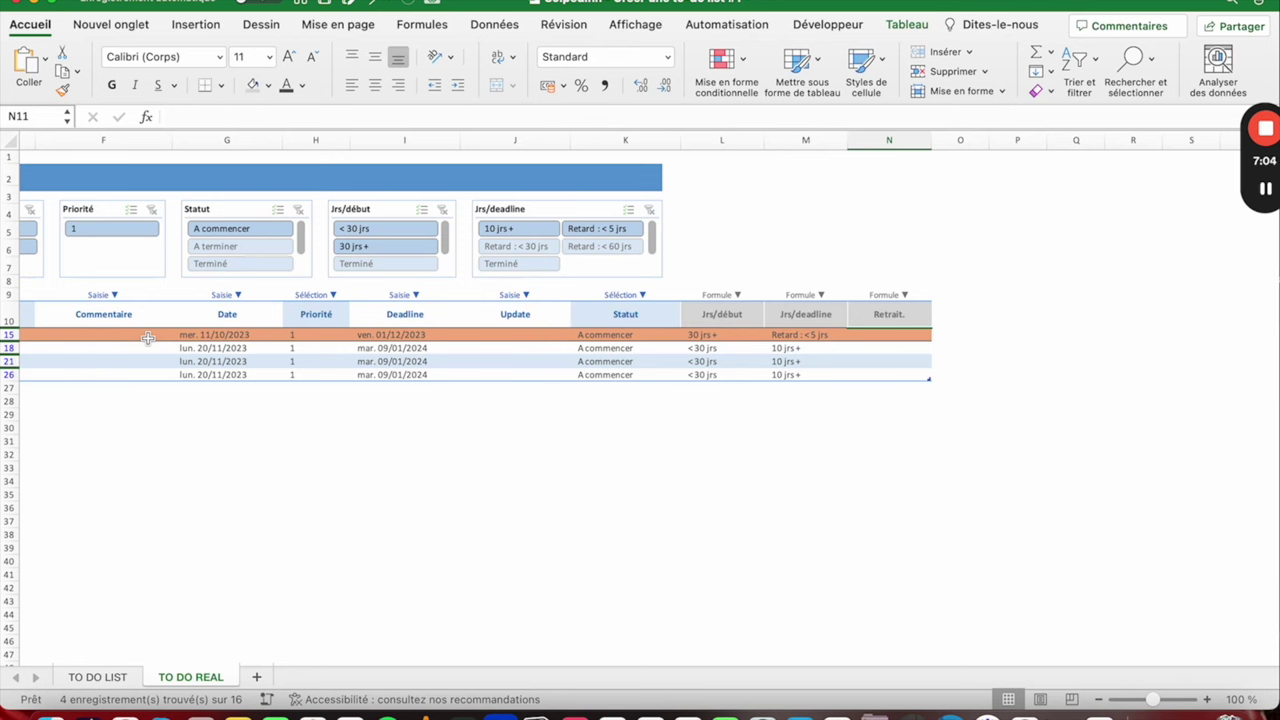
pyautogui.moveTo(1270, 155)
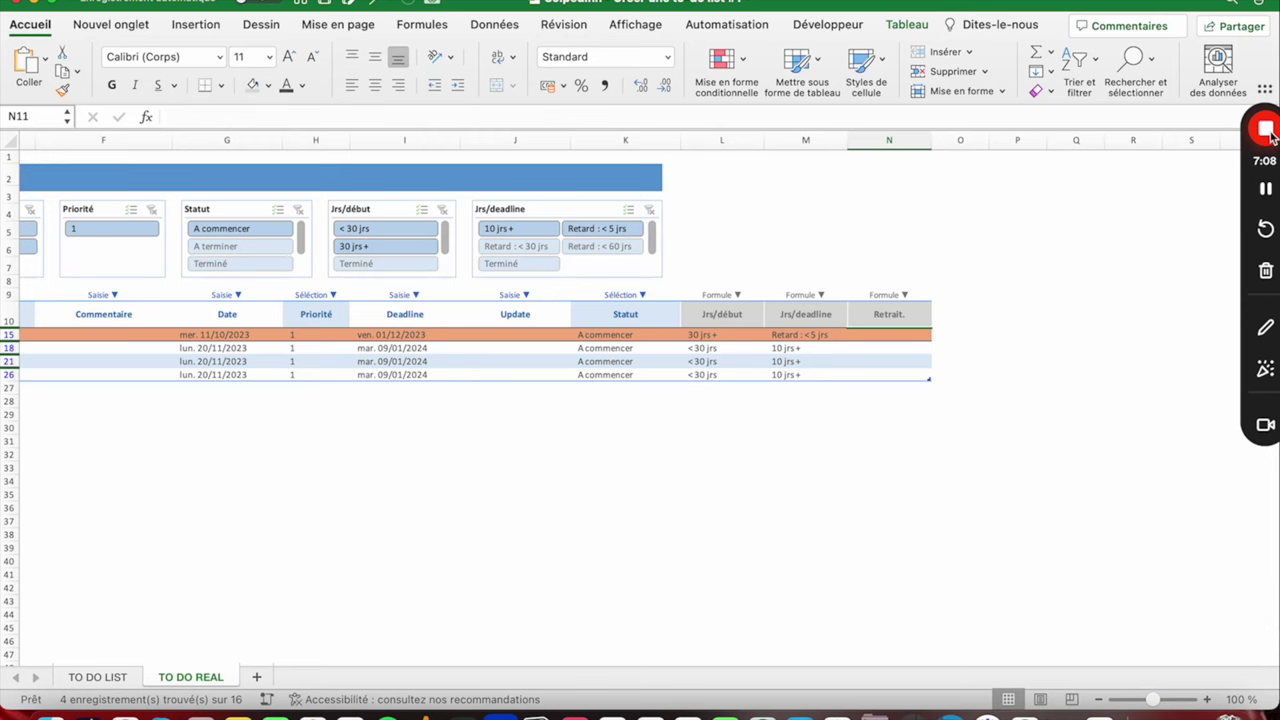
pyautogui.hscroll(-5, 637, 409)
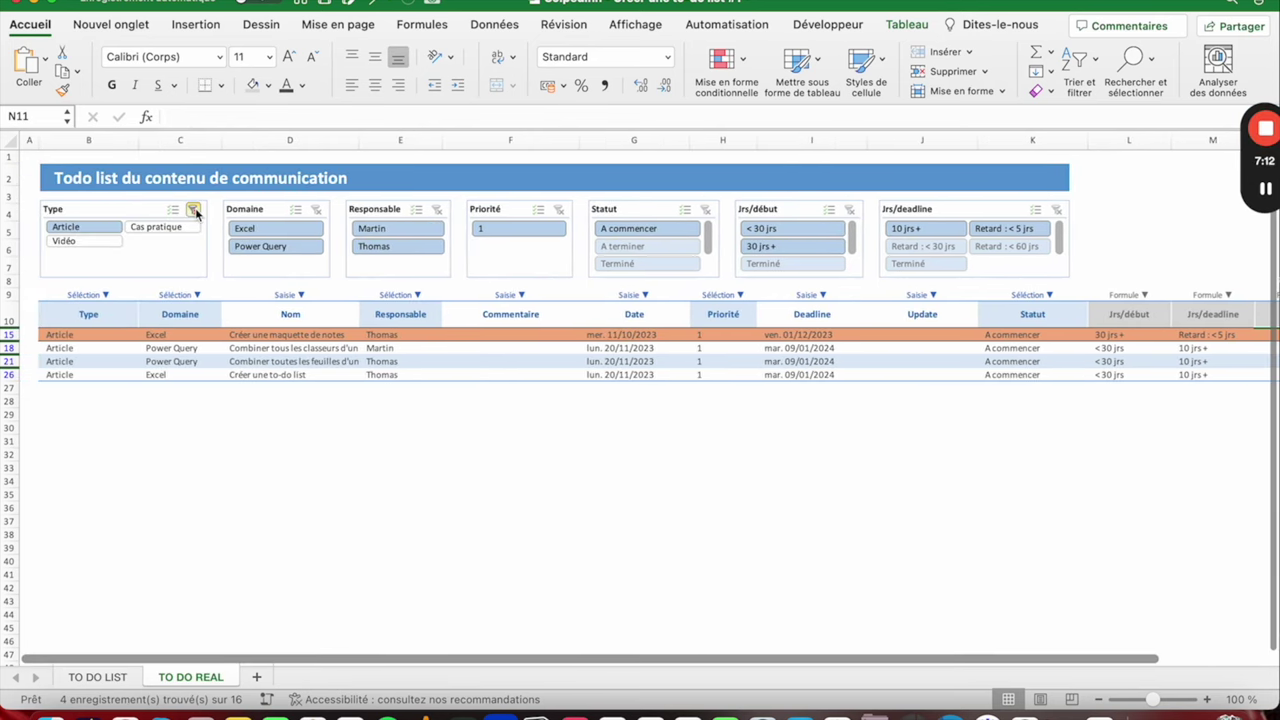
# Step: On TO DO LIST, filter the Statut slicer to A commencer, then clear it
pyautogui.click(120, 680)
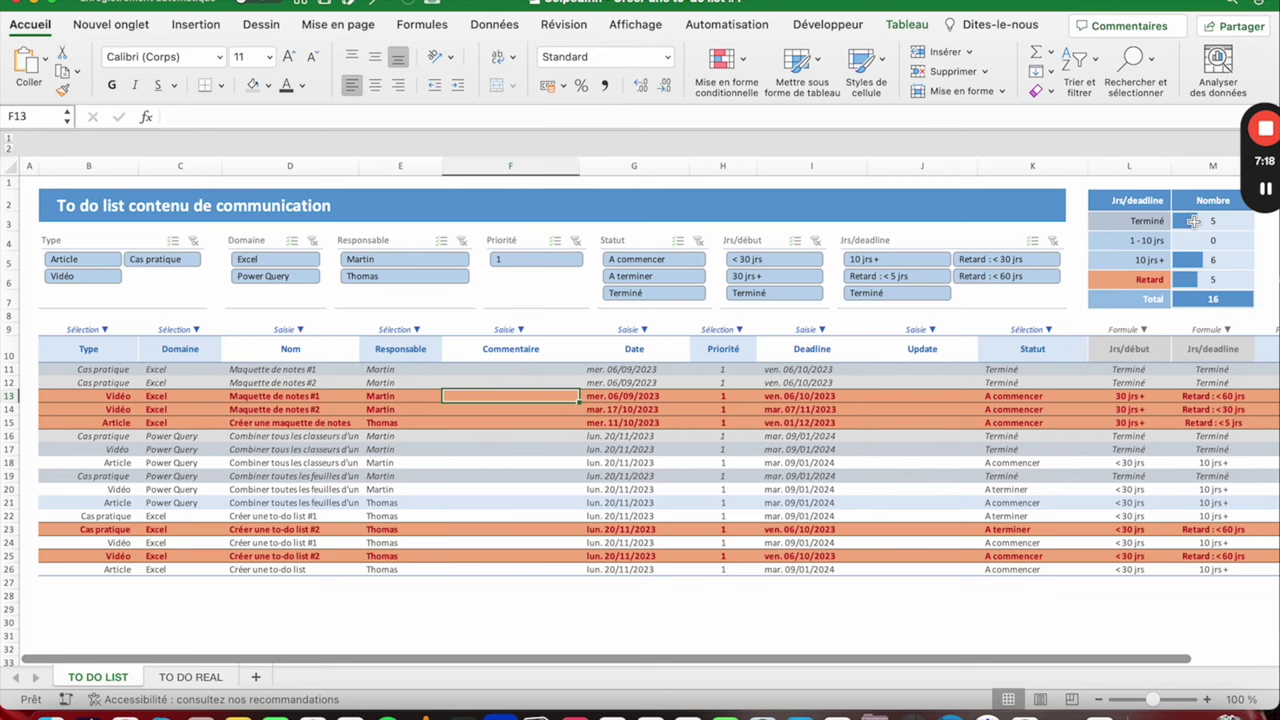
pyautogui.click(626, 261)
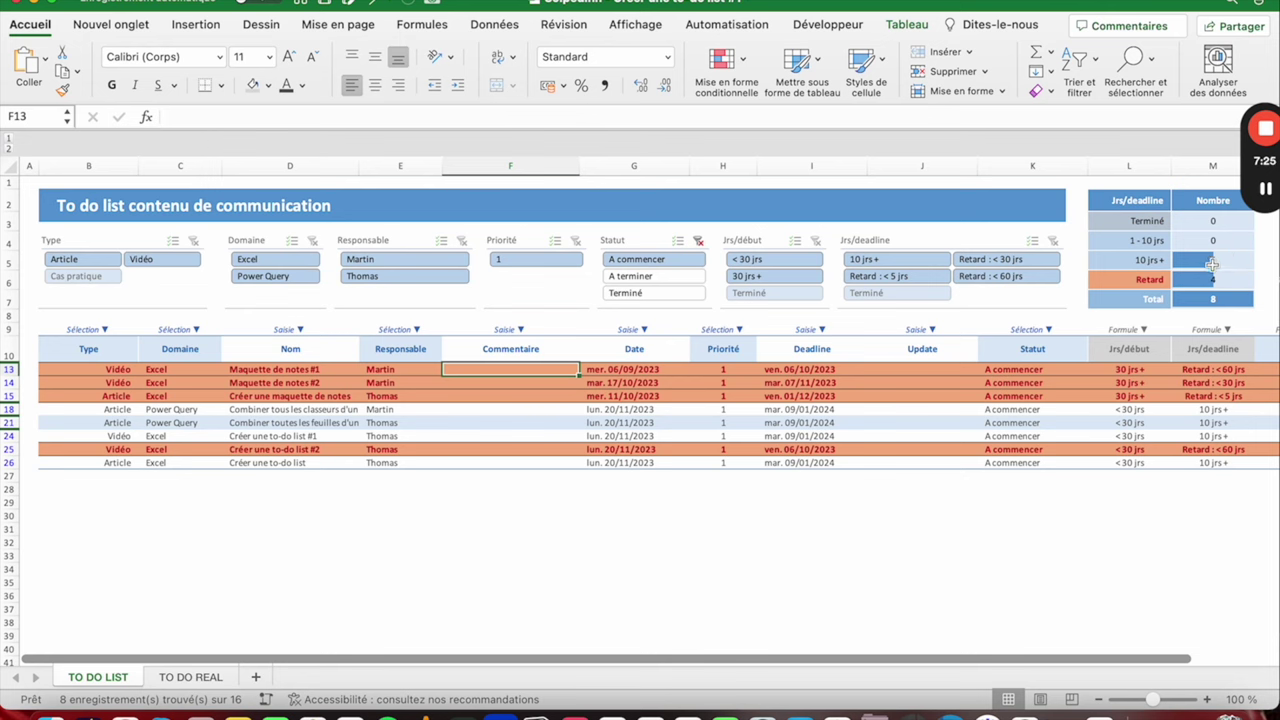
pyautogui.click(698, 240)
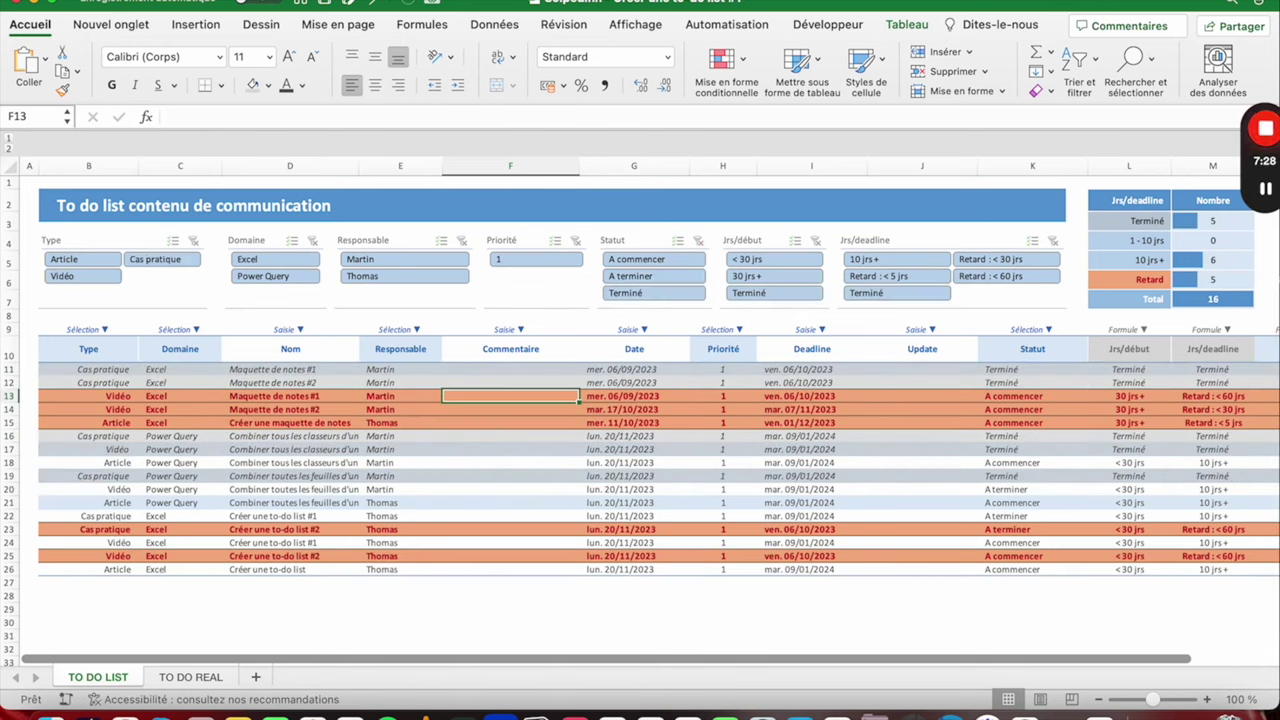
pyautogui.moveTo(1275, 124)
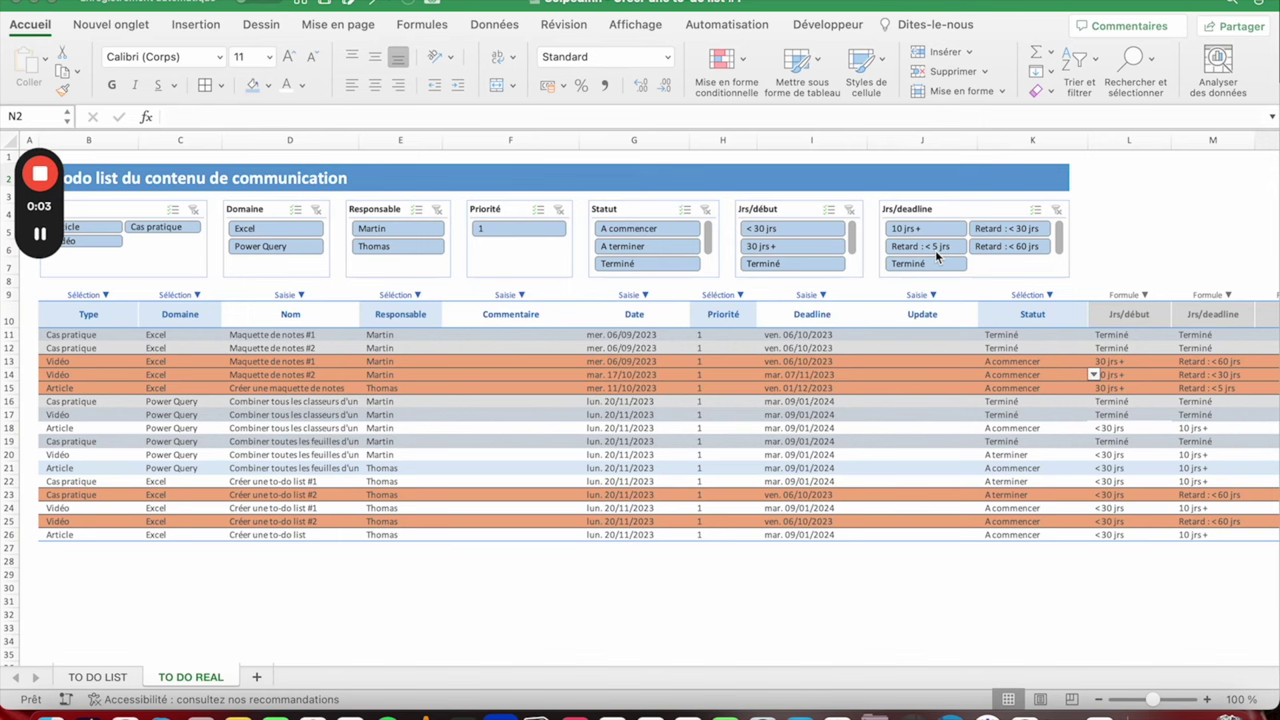
# Step: Inspect the TO DO LIST summary block L2:M7 labels (Terminé, 1 - 10 jrs, 10 jrs +, Retard), then return to TO DO REAL
pyautogui.click(97, 677)
pyautogui.moveTo(931, 201); pyautogui.dragTo(997, 293)
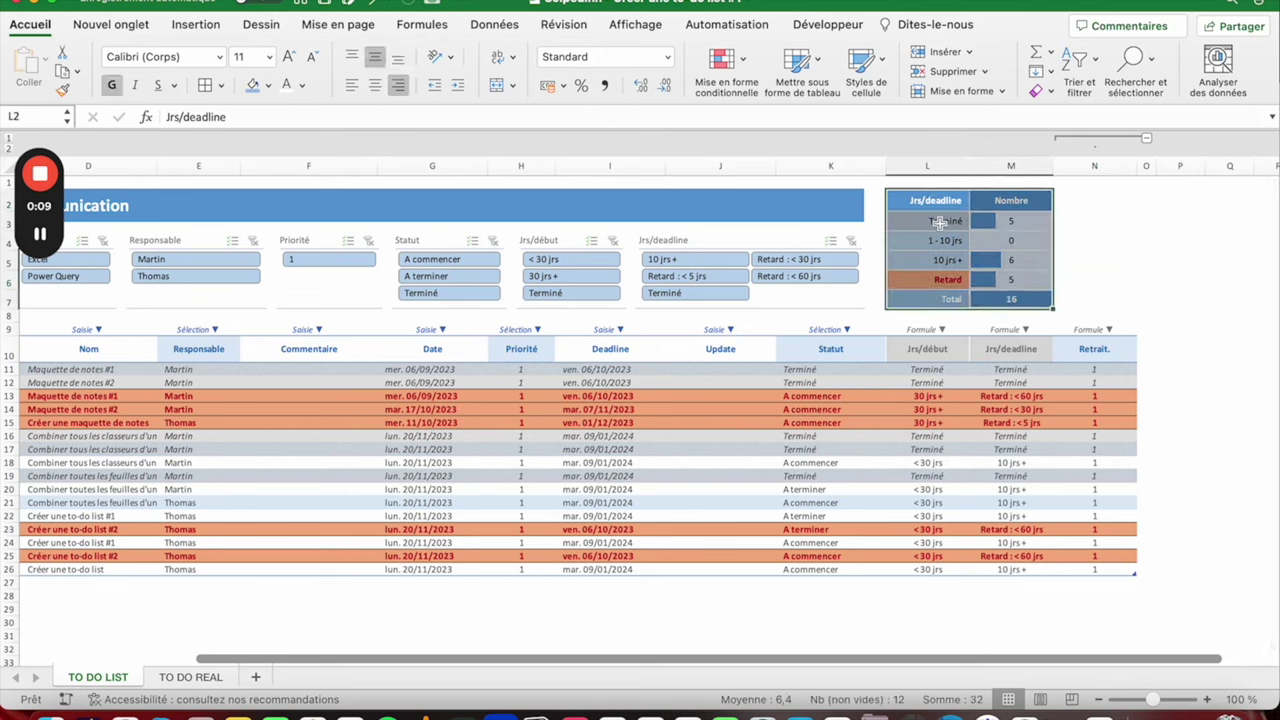
pyautogui.click(940, 220)
pyautogui.click(935, 258)
pyautogui.click(923, 238)
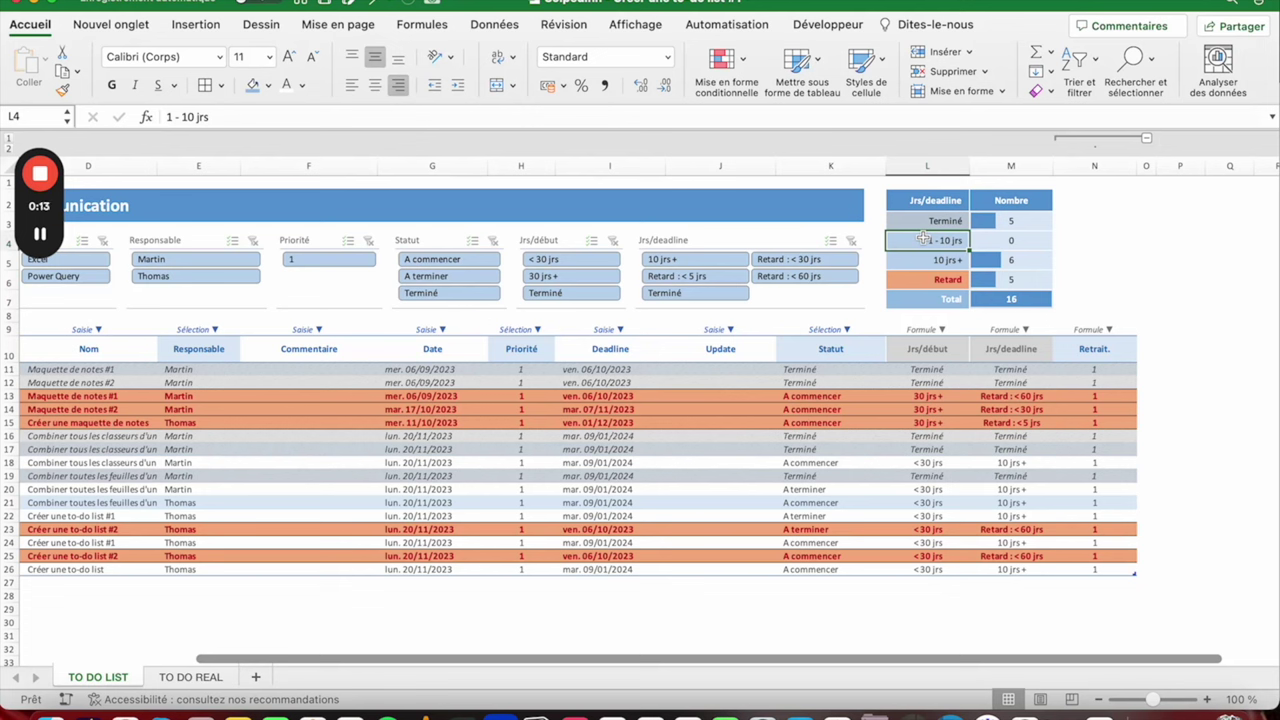
pyautogui.click(928, 263)
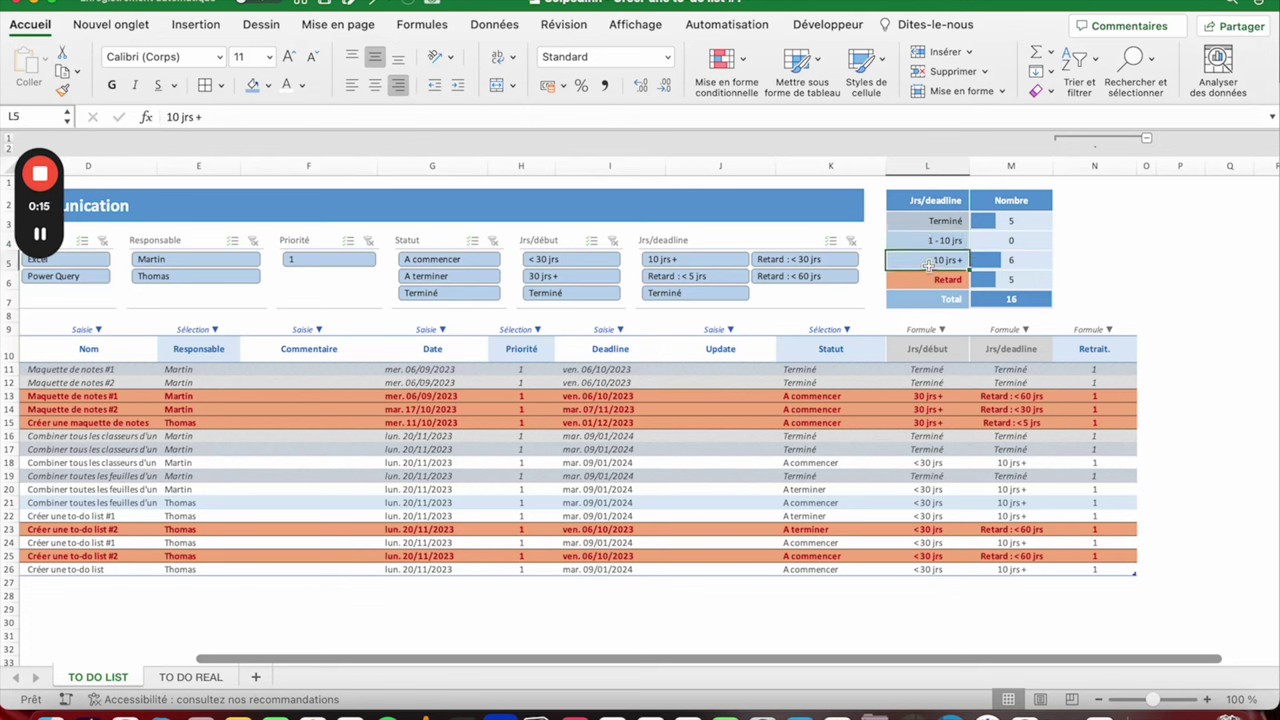
pyautogui.click(928, 277)
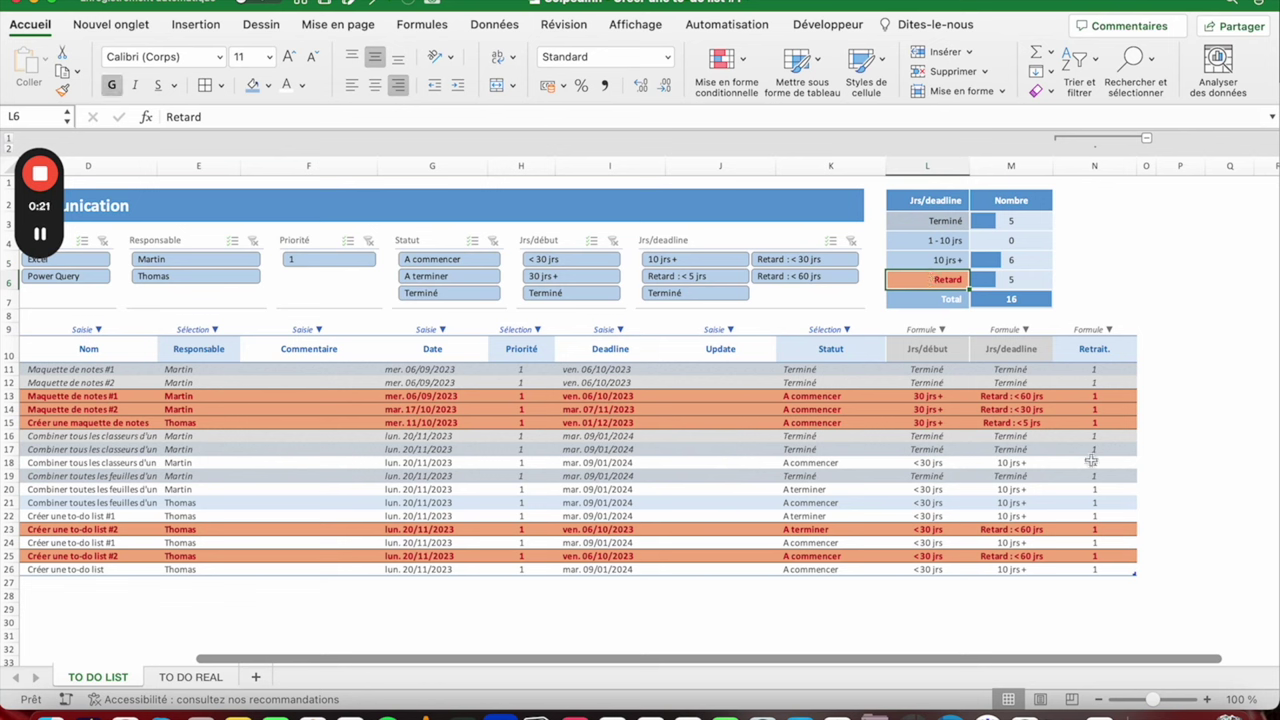
pyautogui.click(190, 677)
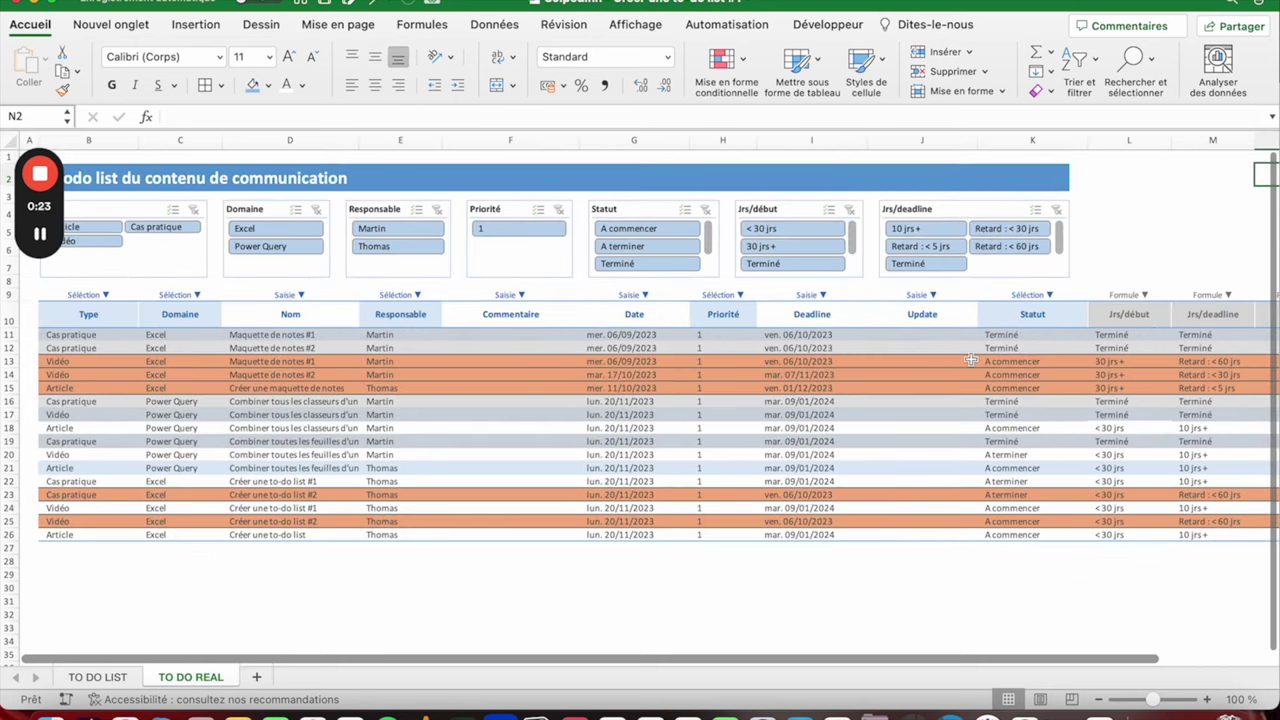
# Step: Fill the summary header cells L2:M2 blue
pyautogui.hscroll(-2, 910, 353)
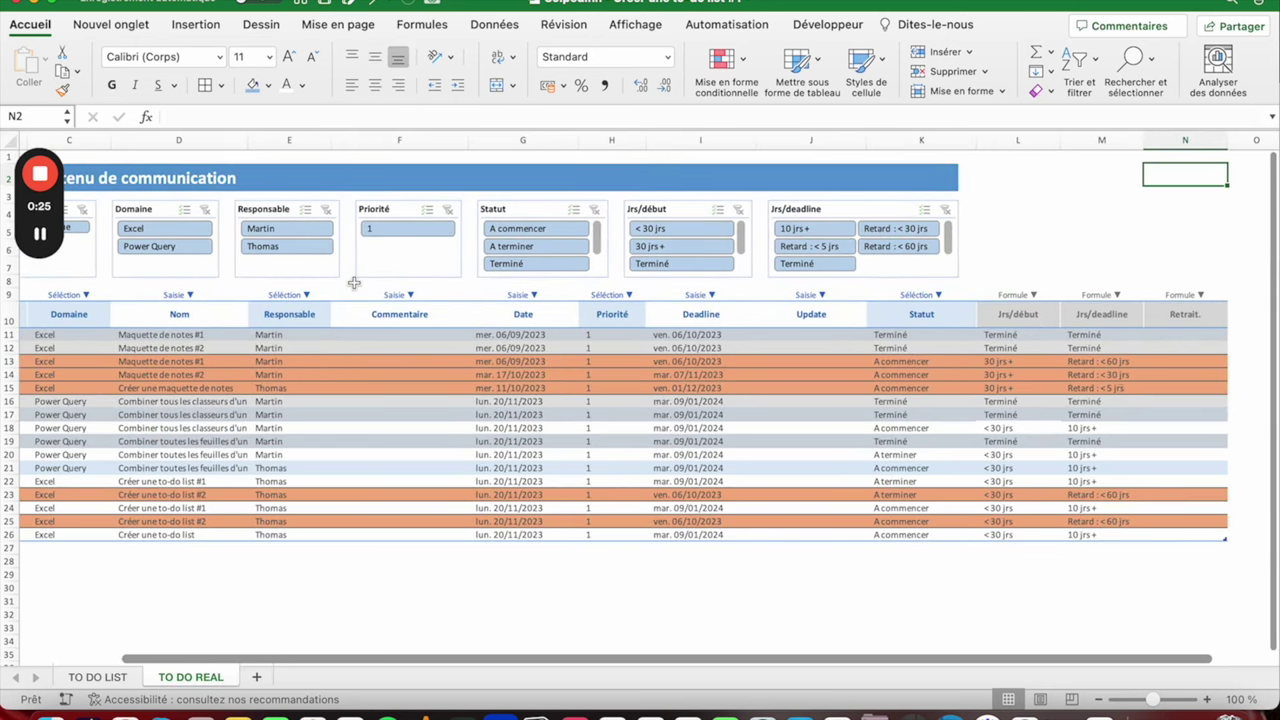
pyautogui.hscroll(-3, 860, 195)
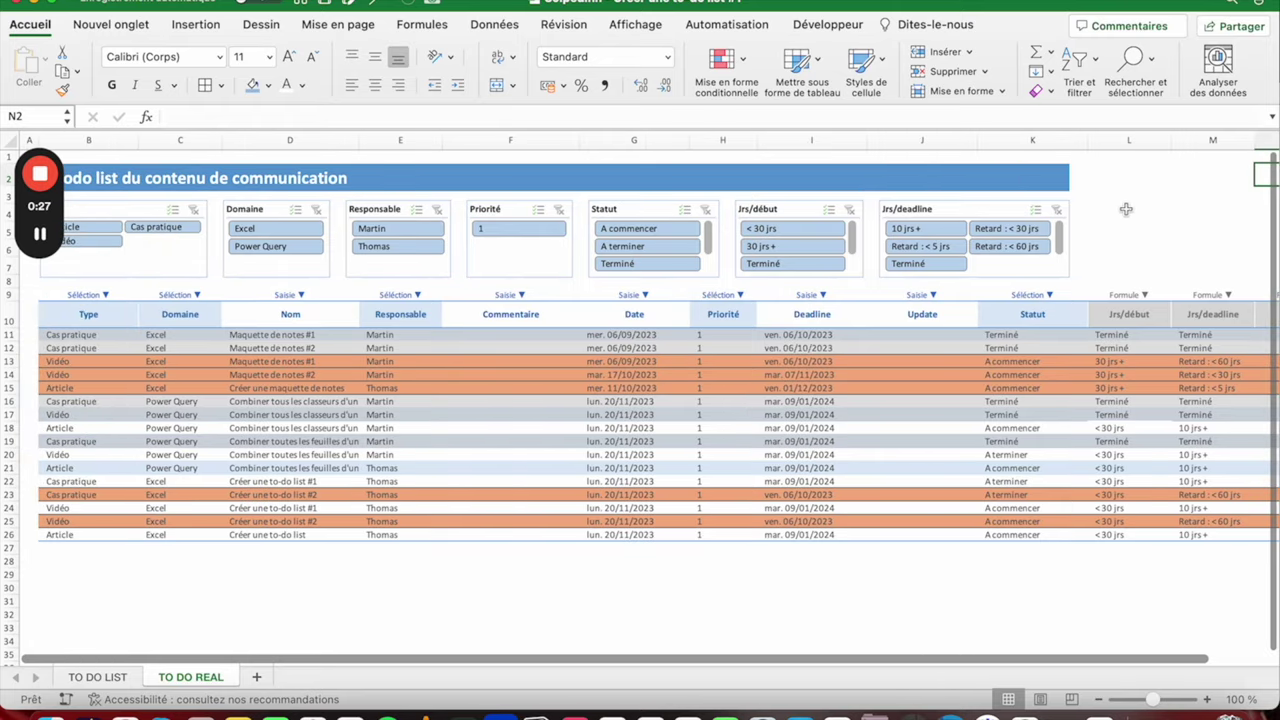
pyautogui.hscroll(3, 1008, 268)
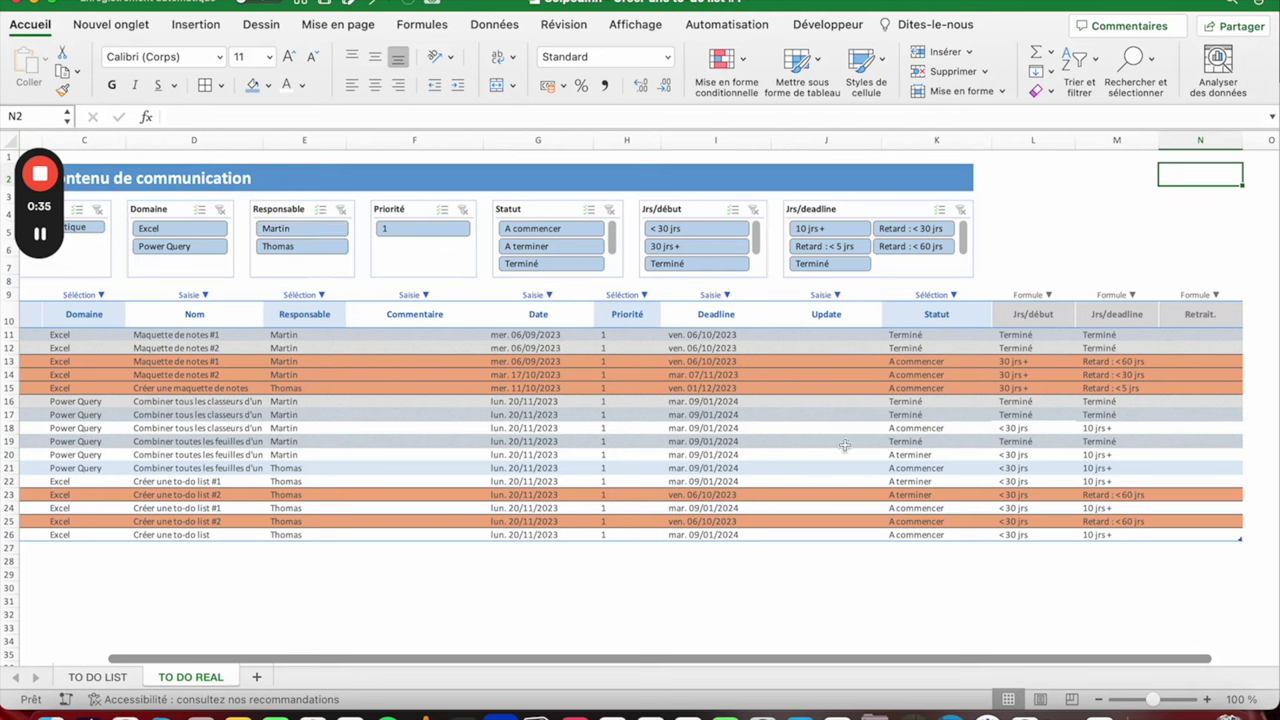
pyautogui.click(1035, 177)
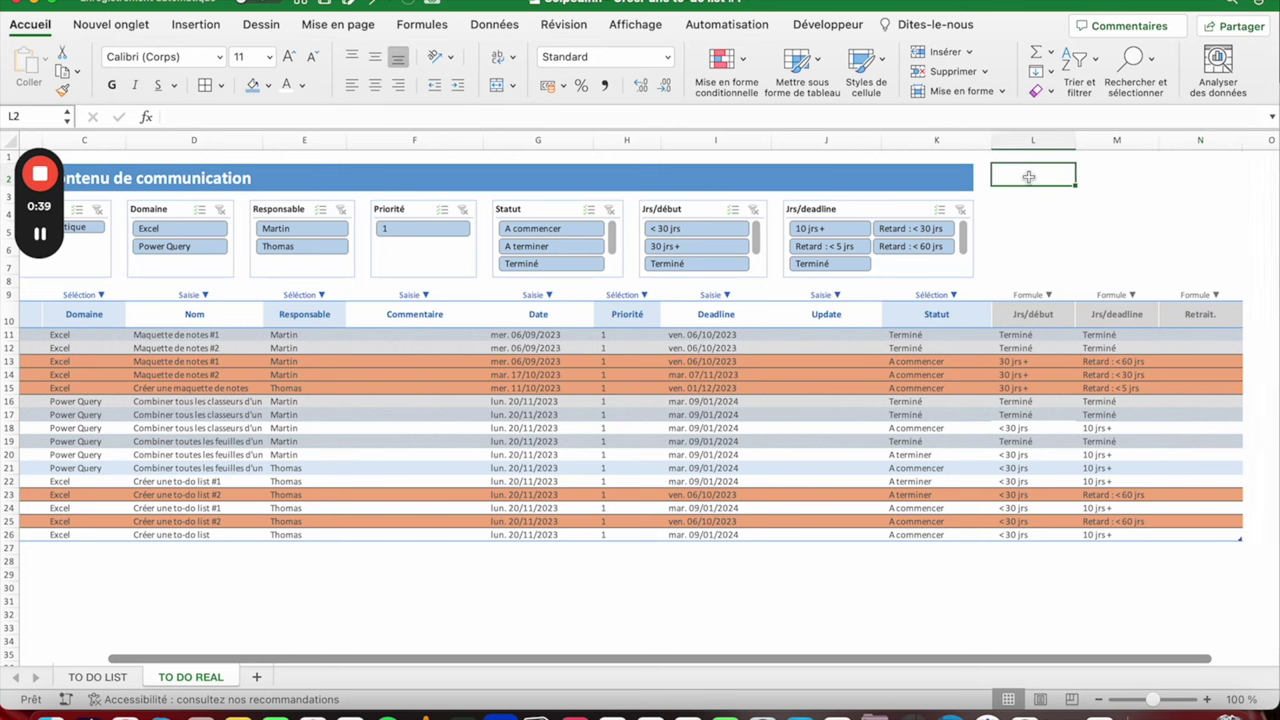
pyautogui.moveTo(1029, 177); pyautogui.dragTo(1148, 177)
pyautogui.click(268, 86)
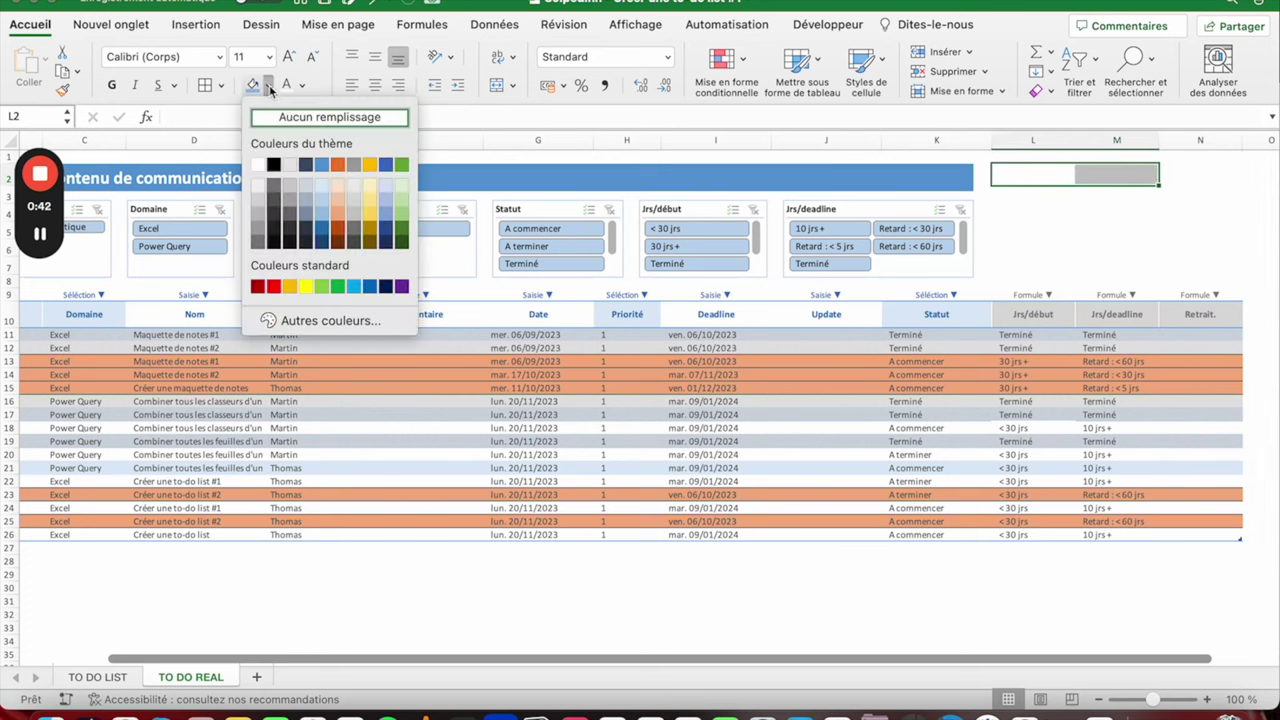
pyautogui.click(321, 164)
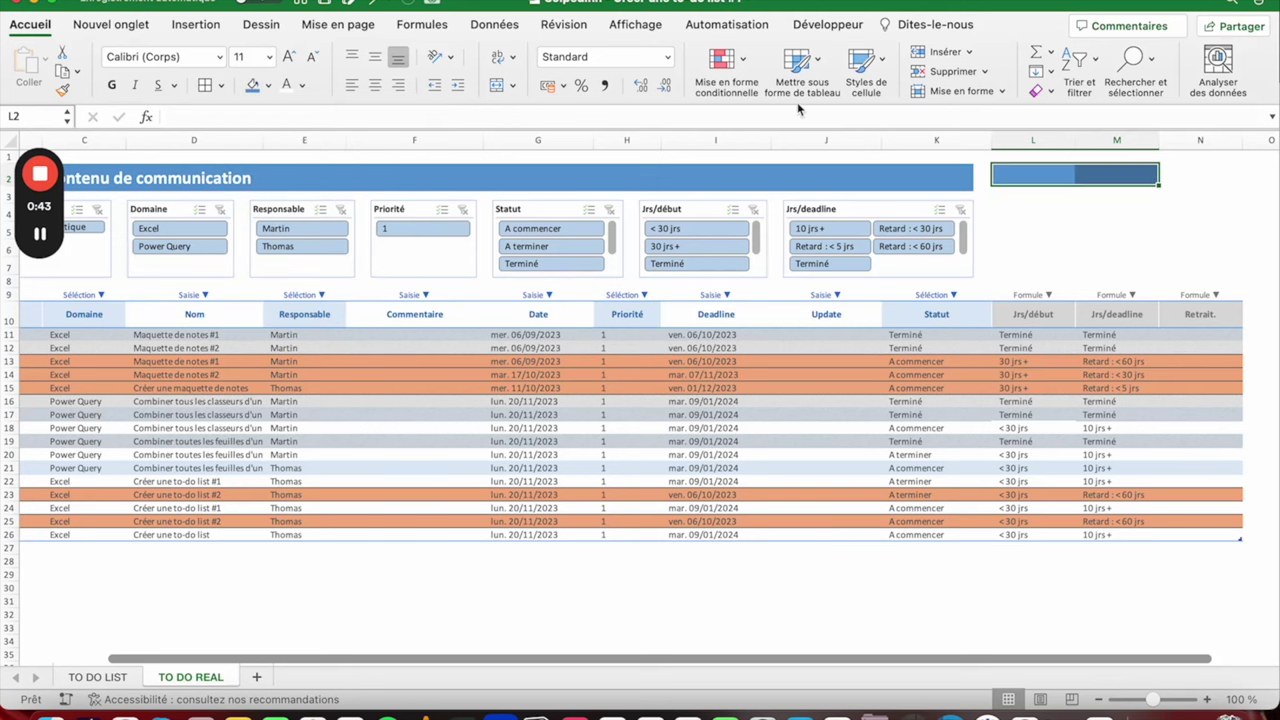
# Step: Give L3:M7 a light blue-grey fill, adjust the M3:M7 shade and darken cell L7
pyautogui.click(1012, 195)
pyautogui.moveTo(1066, 206); pyautogui.dragTo(1105, 259)
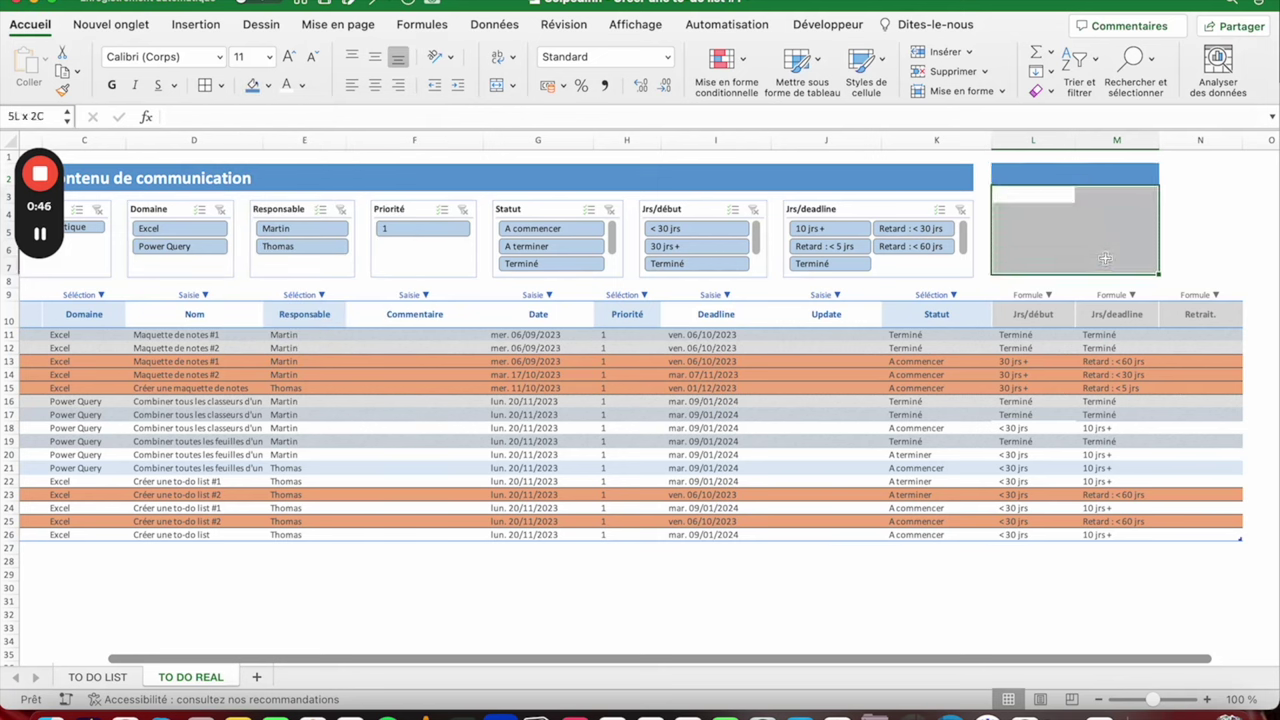
pyautogui.click(268, 85)
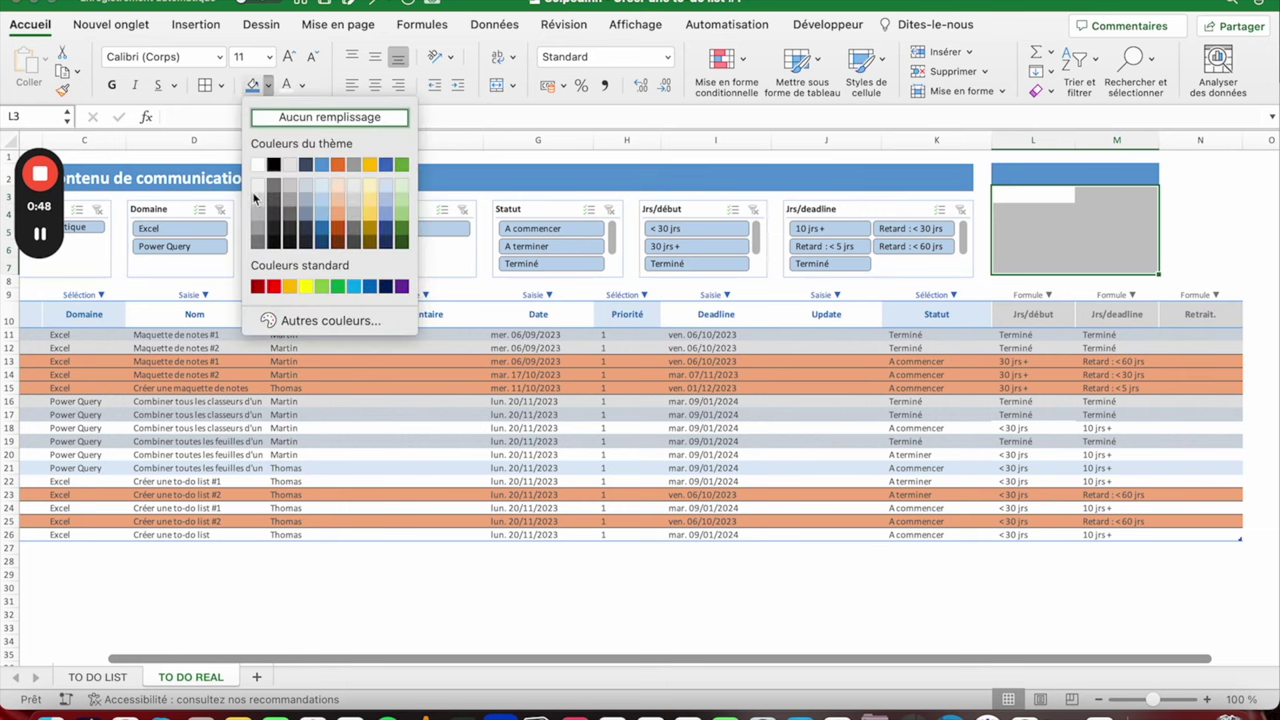
pyautogui.click(324, 203)
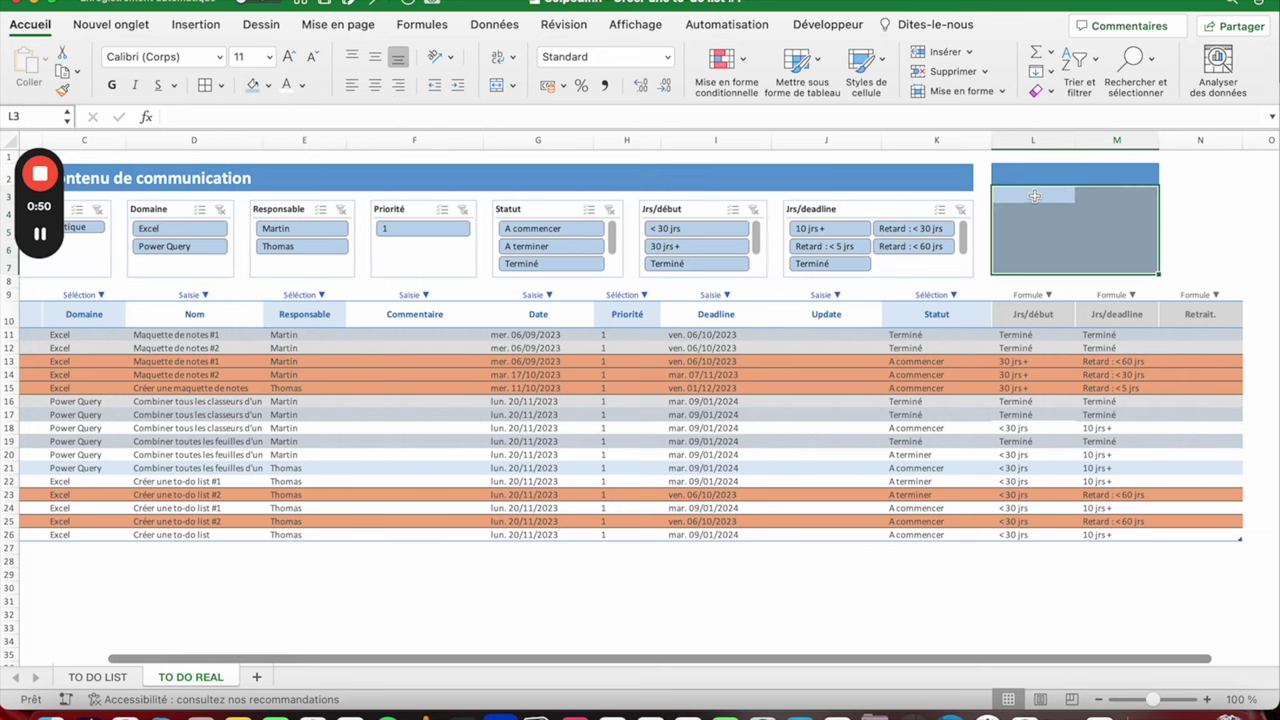
pyautogui.moveTo(1117, 195); pyautogui.dragTo(1120, 266)
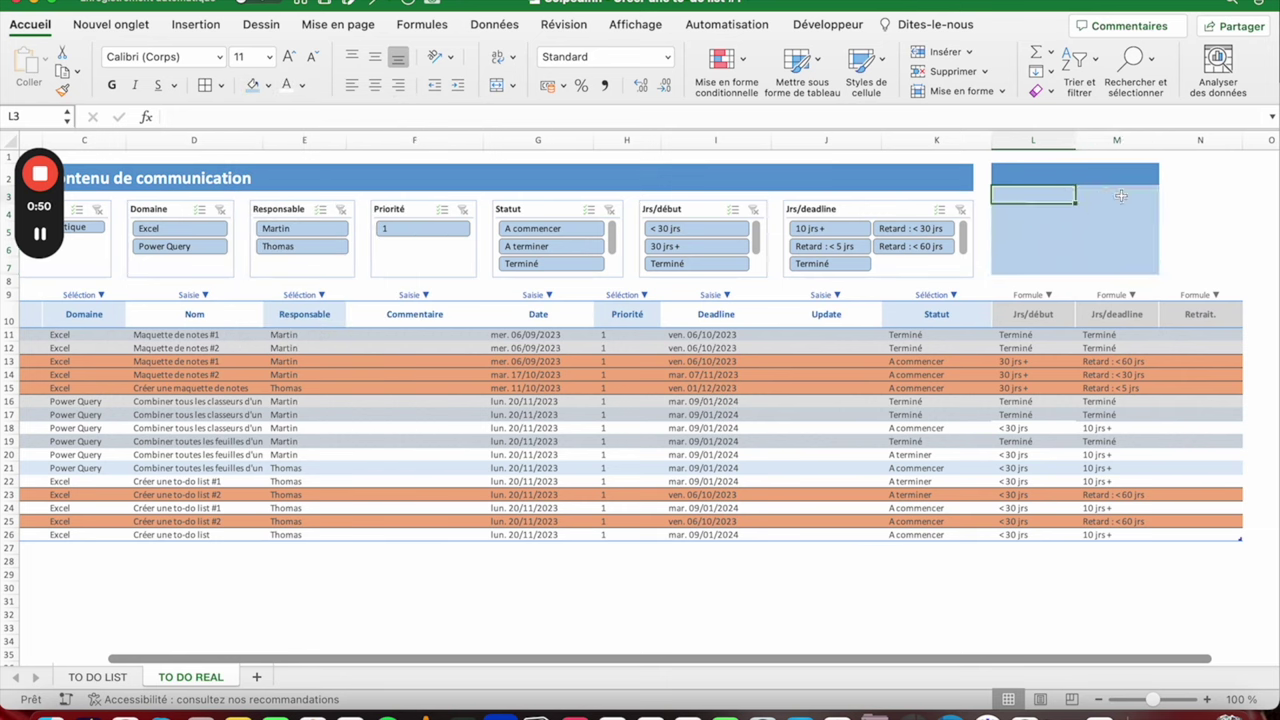
pyautogui.click(267, 85)
pyautogui.click(322, 197)
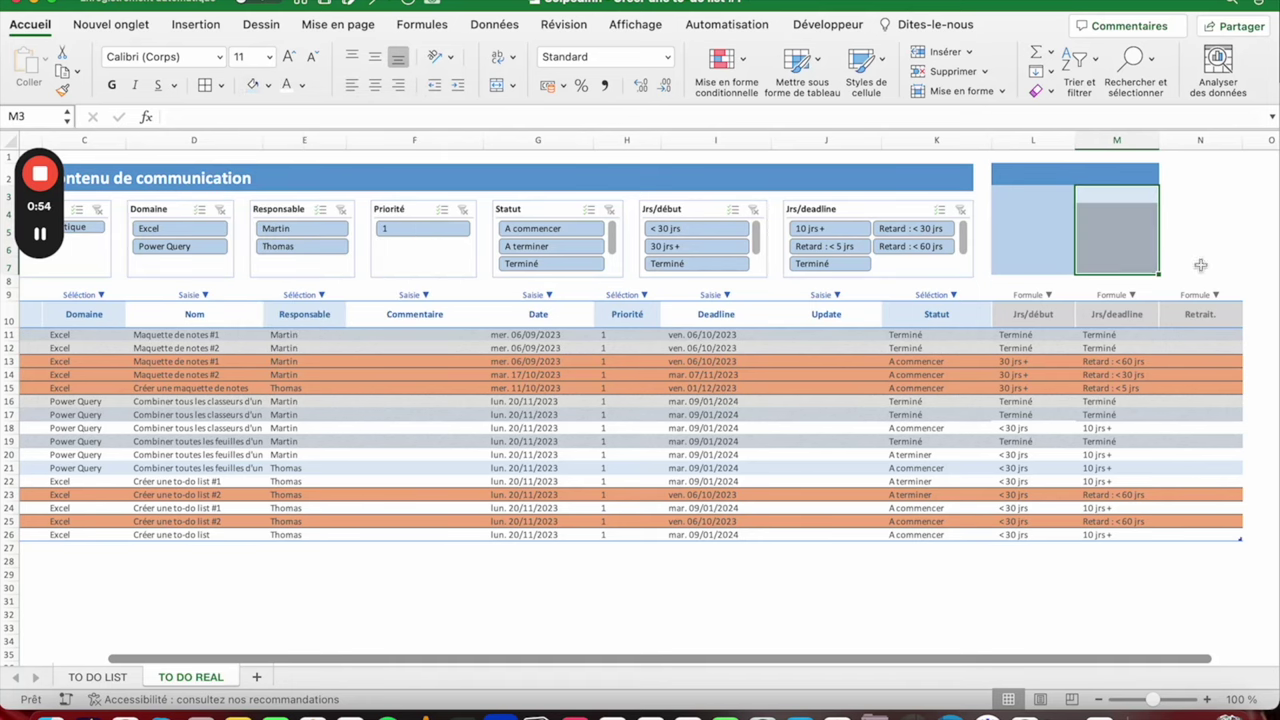
pyautogui.click(1053, 264)
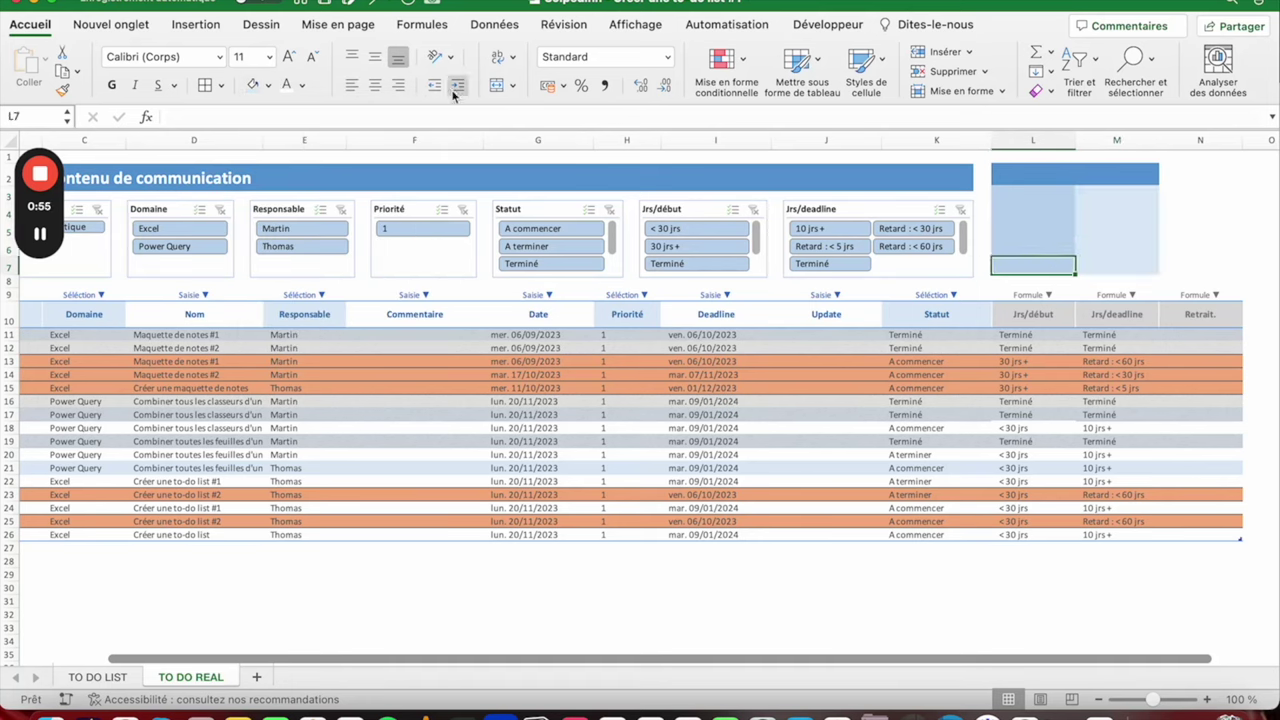
pyautogui.click(268, 85)
pyautogui.click(322, 214)
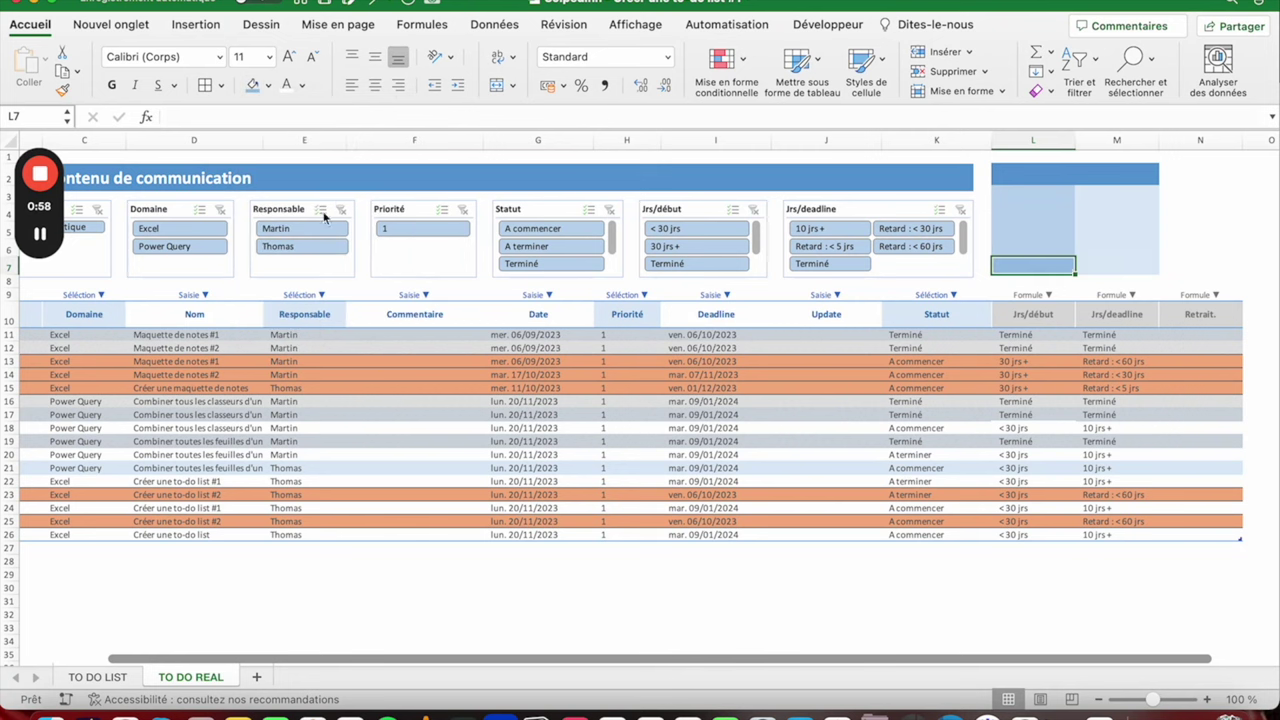
# Step: Review the filled L2:M7 block against the TO DO LIST summary
pyautogui.click(1036, 234)
pyautogui.moveTo(1021, 179); pyautogui.dragTo(1120, 270)
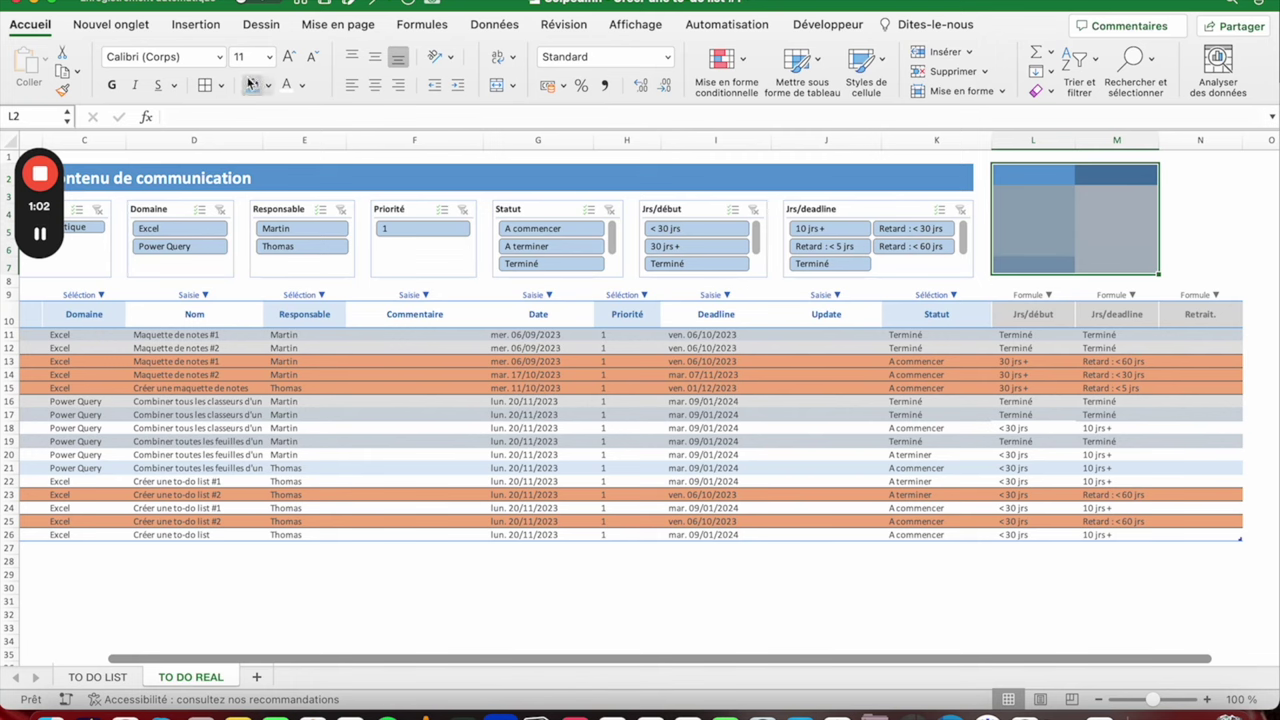
pyautogui.click(1116, 194)
pyautogui.click(1052, 176)
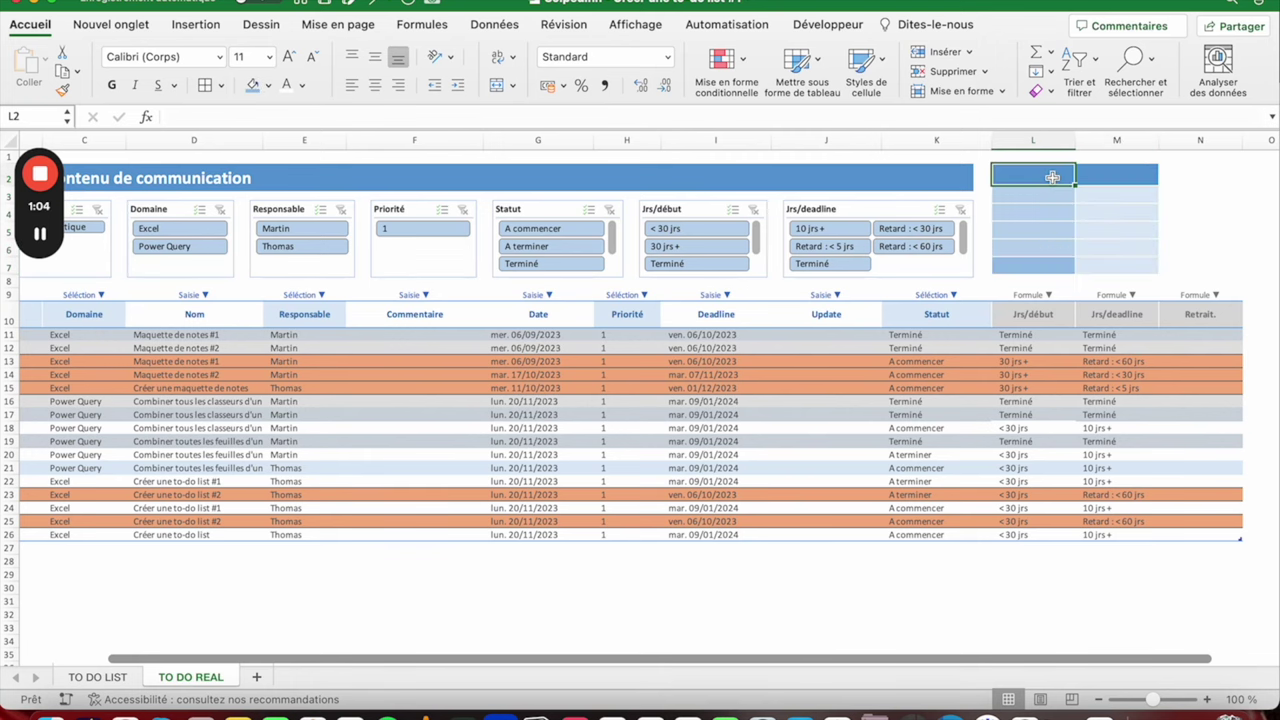
pyautogui.click(97, 677)
pyautogui.click(190, 677)
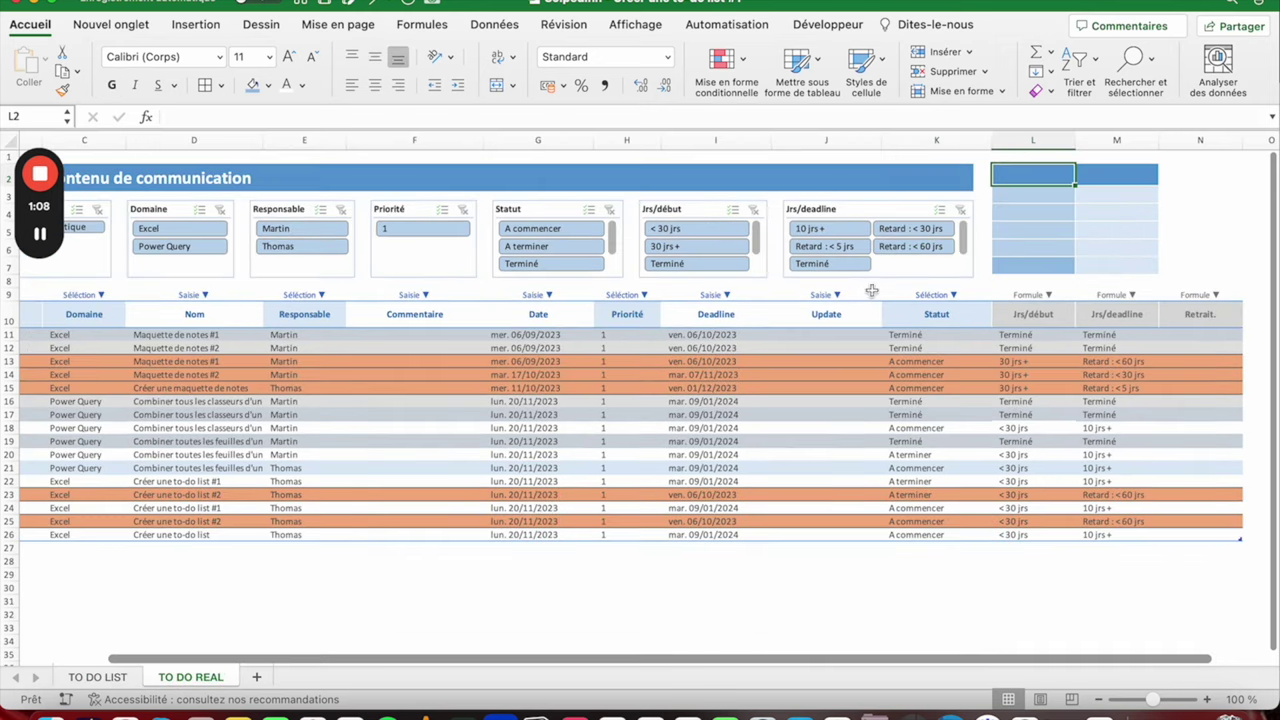
# Step: Enter the headers Jrs/deadline and Nb in L2:M2, centred and bold
pyautogui.write('Jrs/')
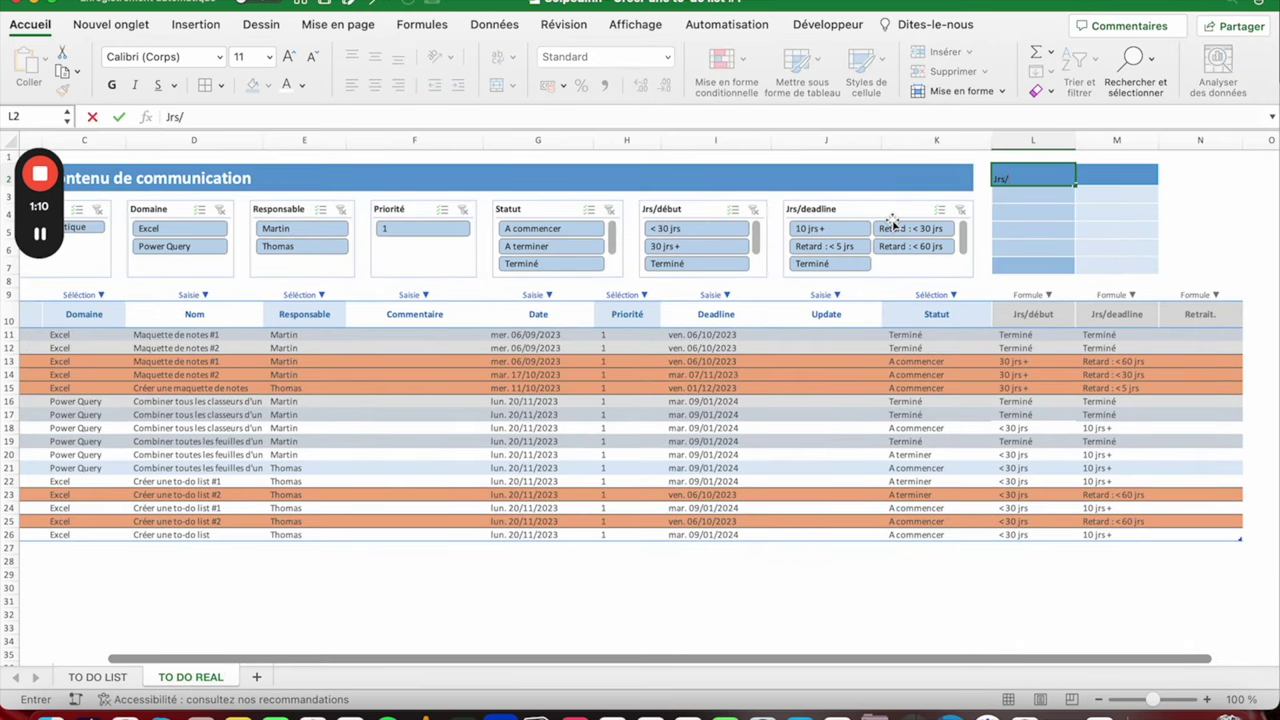
pyautogui.write('deadline')
pyautogui.press('Tab')
pyautogui.write('Nb')
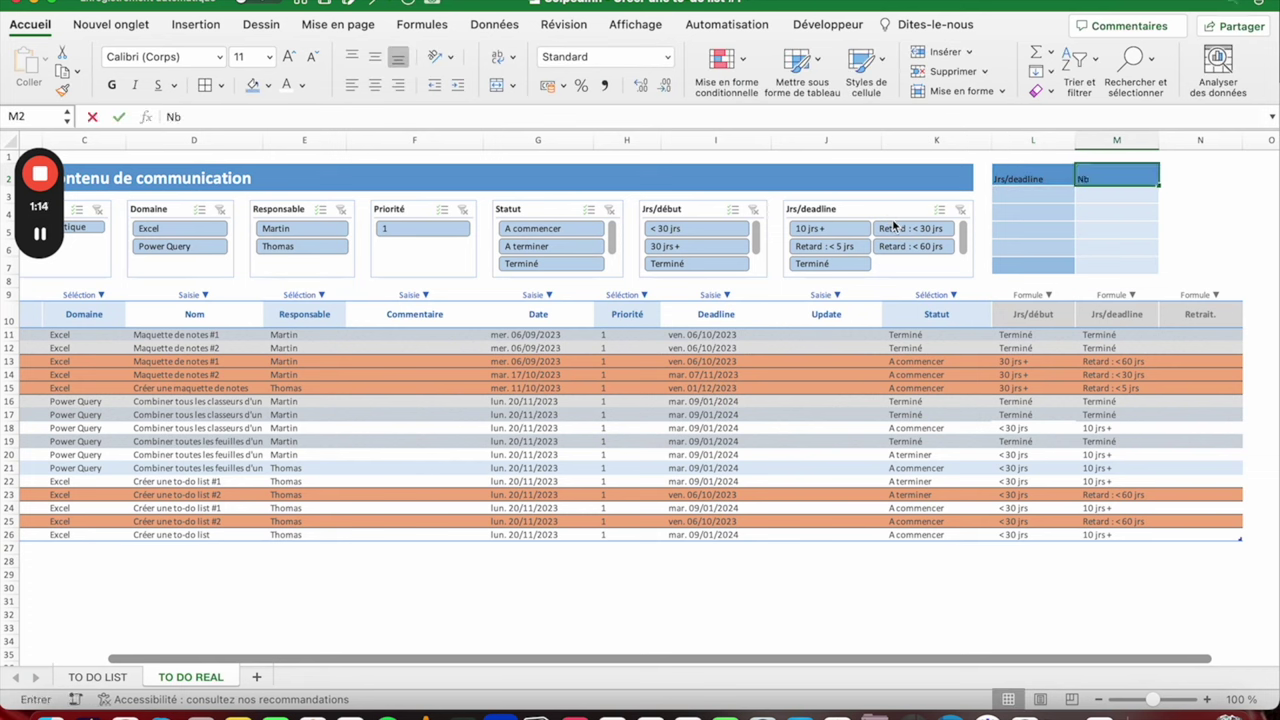
pyautogui.hotkey('shift', 'Tab')
pyautogui.hotkey('shift', 'Right')
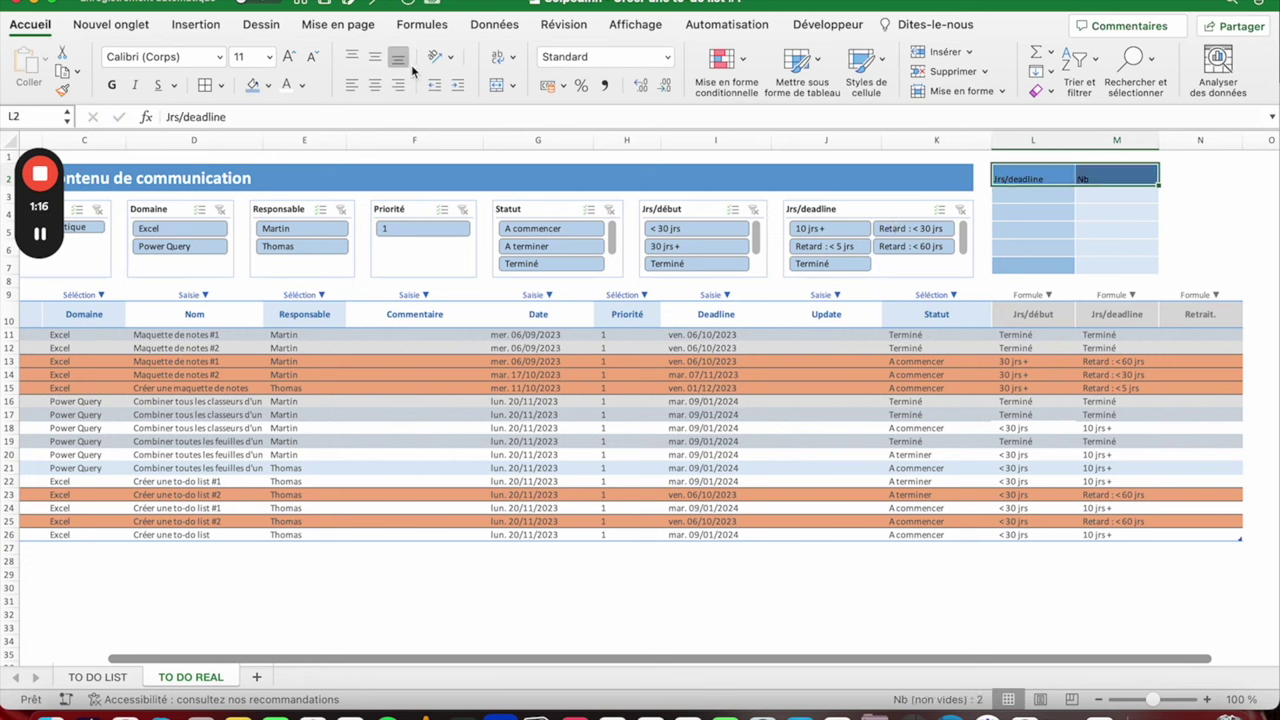
pyautogui.click(375, 85)
pyautogui.click(375, 56)
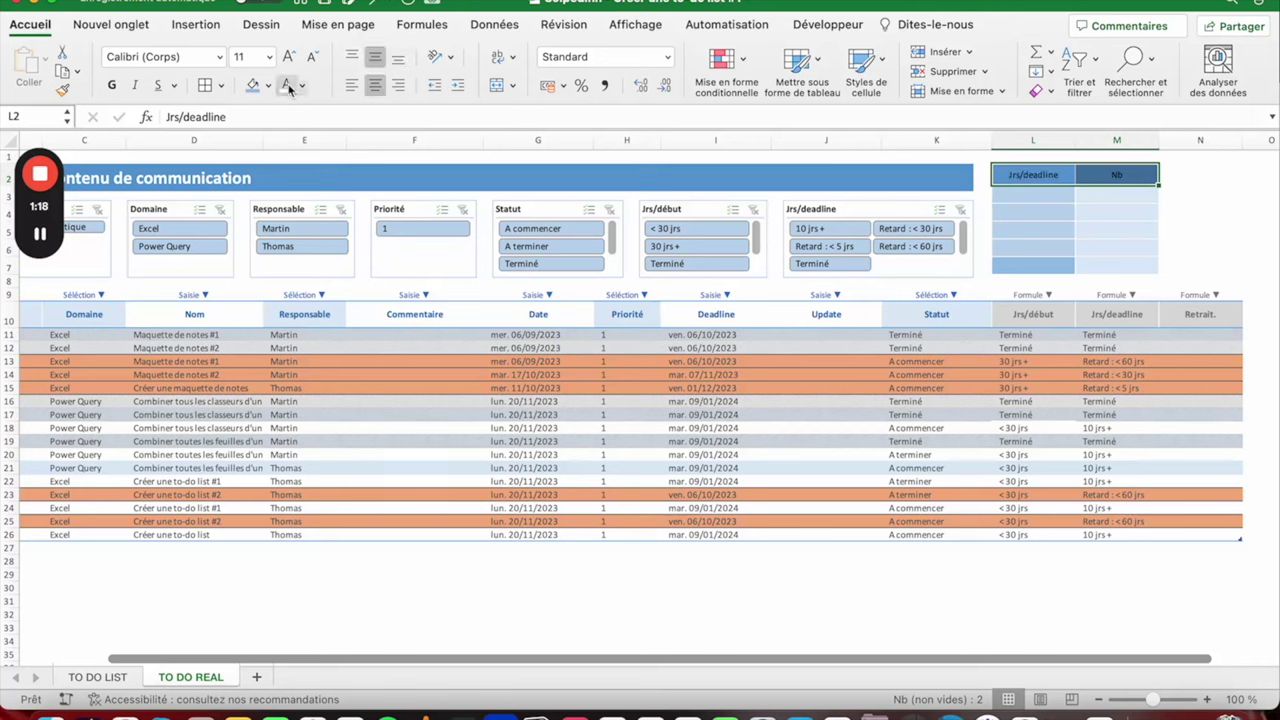
pyautogui.click(111, 85)
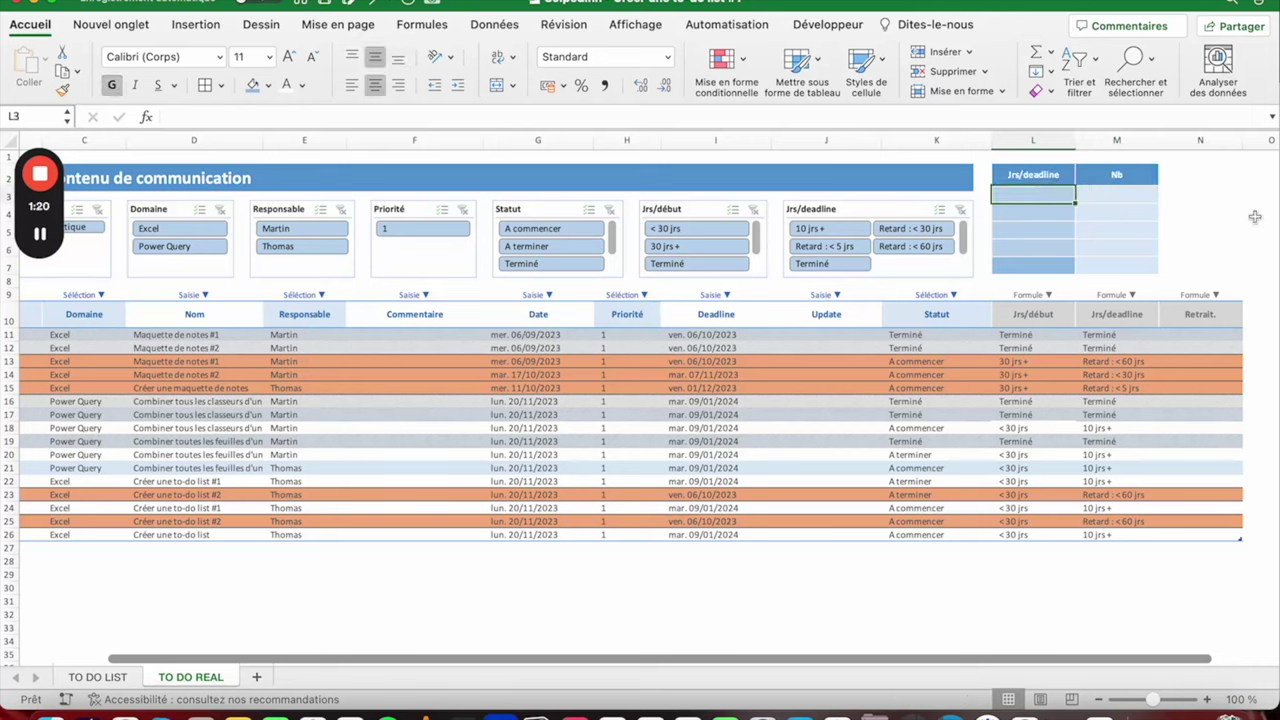
# Step: Add a bold, right-aligned Total label in L7 and middle-align L3:M7
pyautogui.click(1033, 265)
pyautogui.write('Total')
pyautogui.press('Return')
pyautogui.click(111, 85)
pyautogui.click(400, 87)
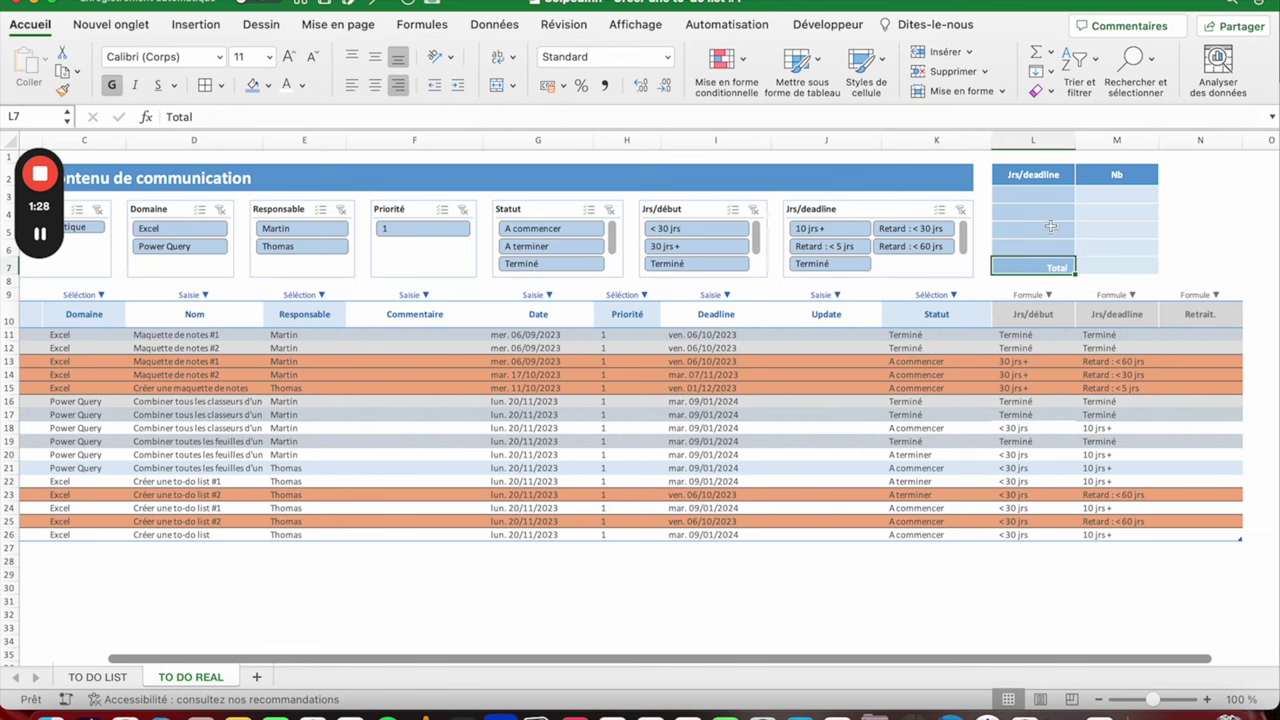
pyautogui.moveTo(1022, 192); pyautogui.dragTo(1095, 268)
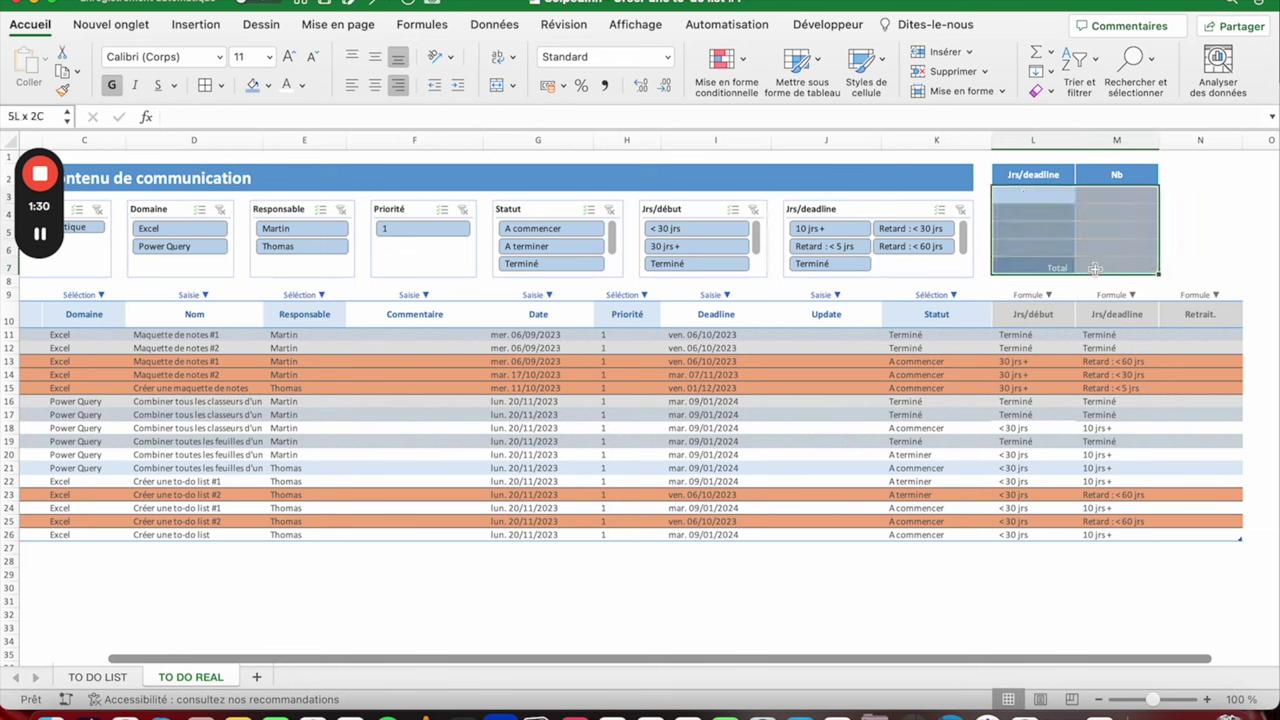
pyautogui.click(375, 56)
# Step: Enter Terminé in L3 and right-align L3:L6 with an indent
pyautogui.click(1028, 201)
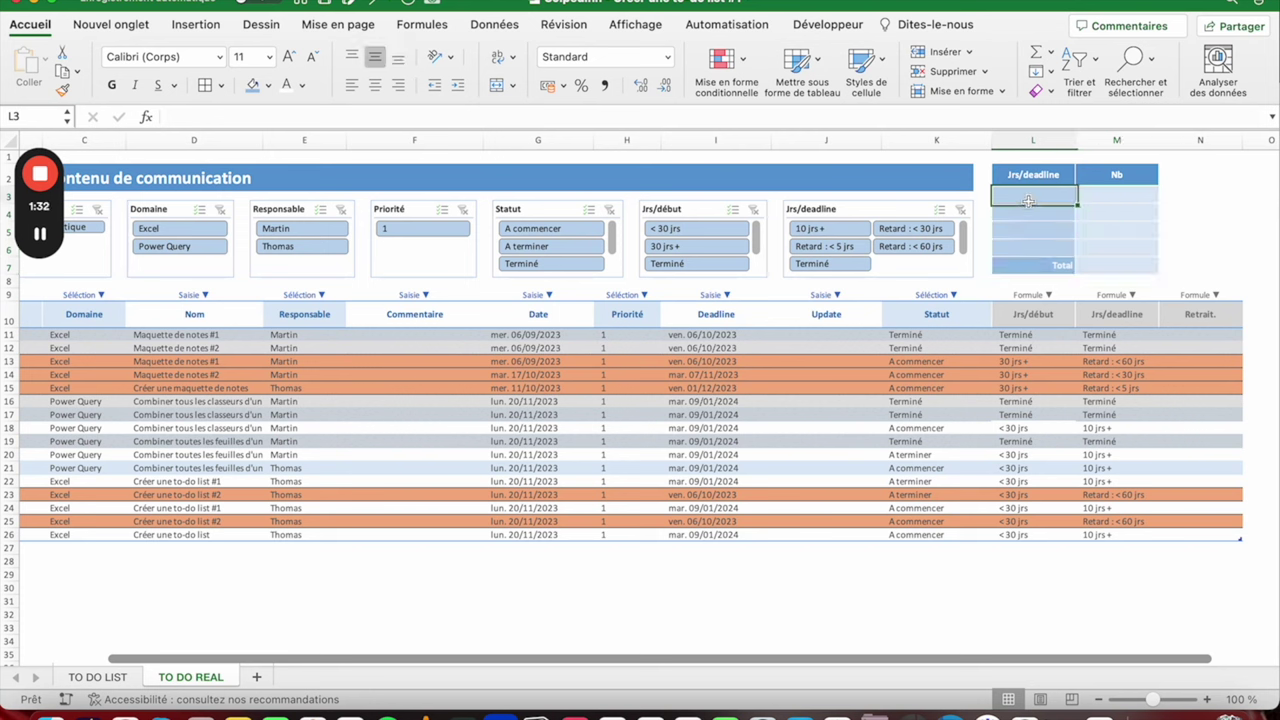
pyautogui.write('Terminé')
pyautogui.press('Return')
pyautogui.press('Up')
pyautogui.moveTo(997, 205); pyautogui.dragTo(1000, 250)
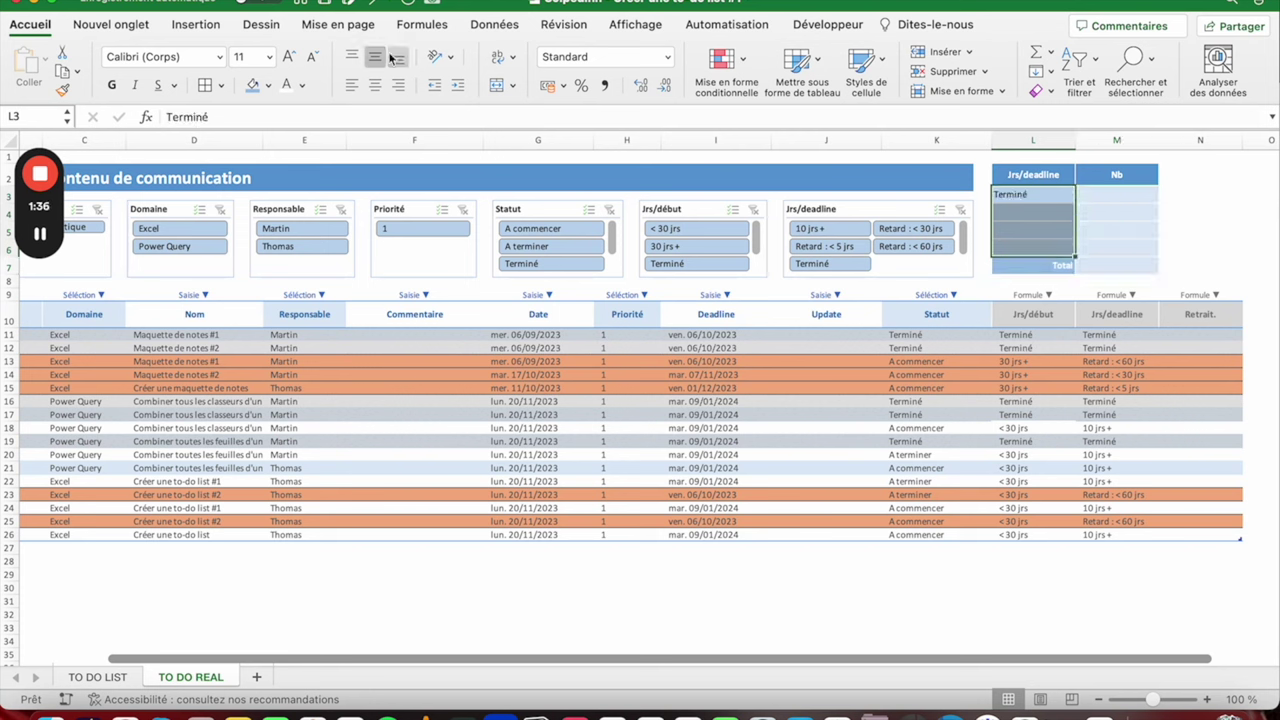
pyautogui.click(398, 86)
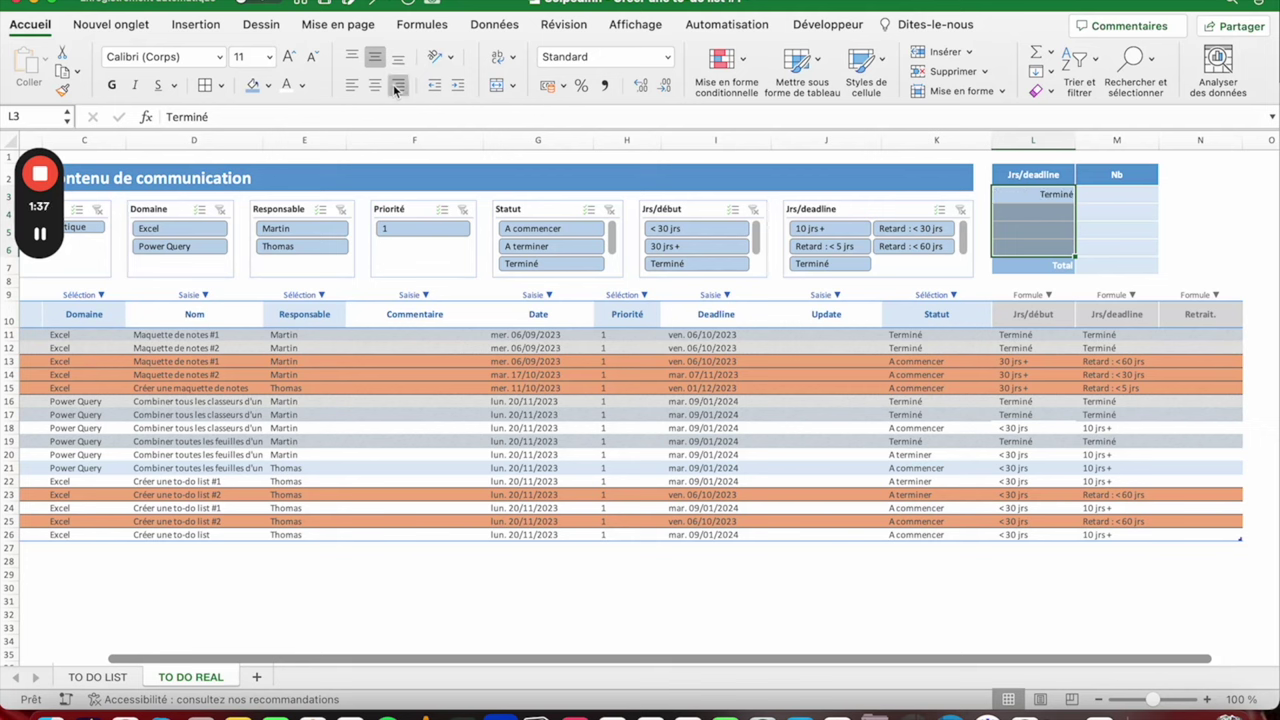
pyautogui.click(457, 85)
# Step: Fill L4:L6 with the labels 1 - 10 jrs, 10 jrs + and Retard
pyautogui.click(1043, 211)
pyautogui.write('10 jr')
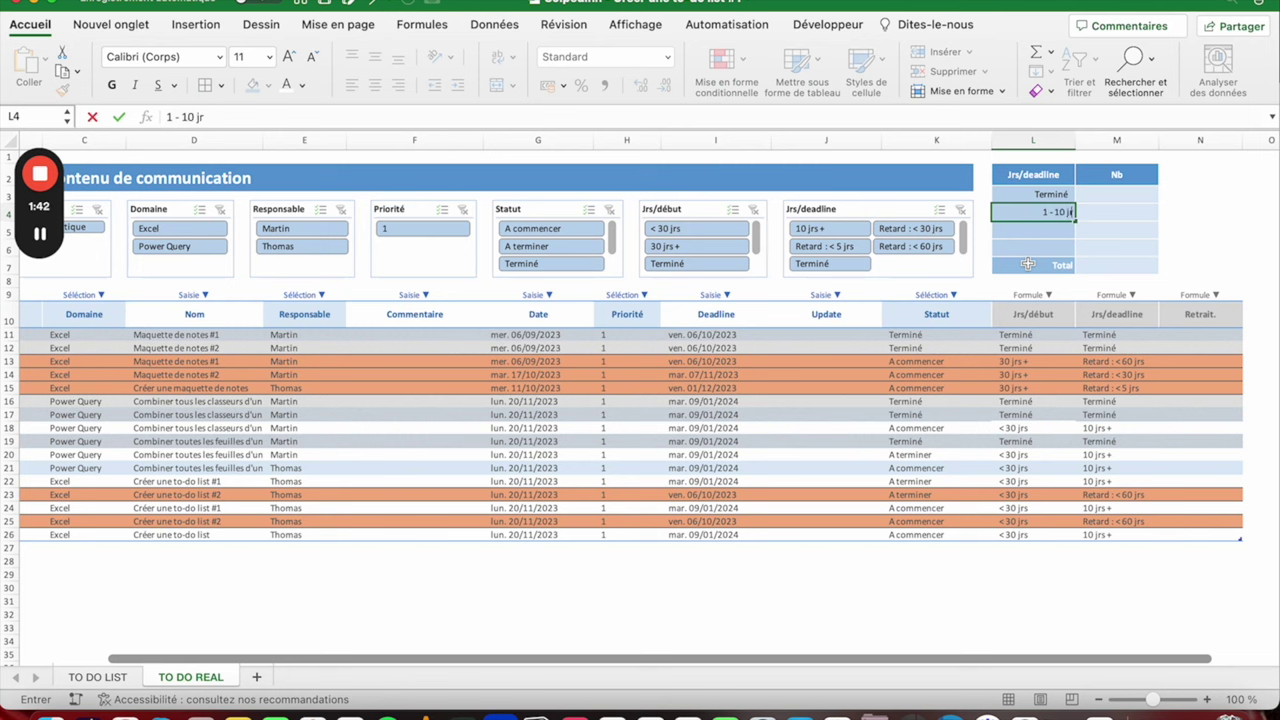
pyautogui.write('s')
pyautogui.press('Return')
pyautogui.write('> 10 jr')
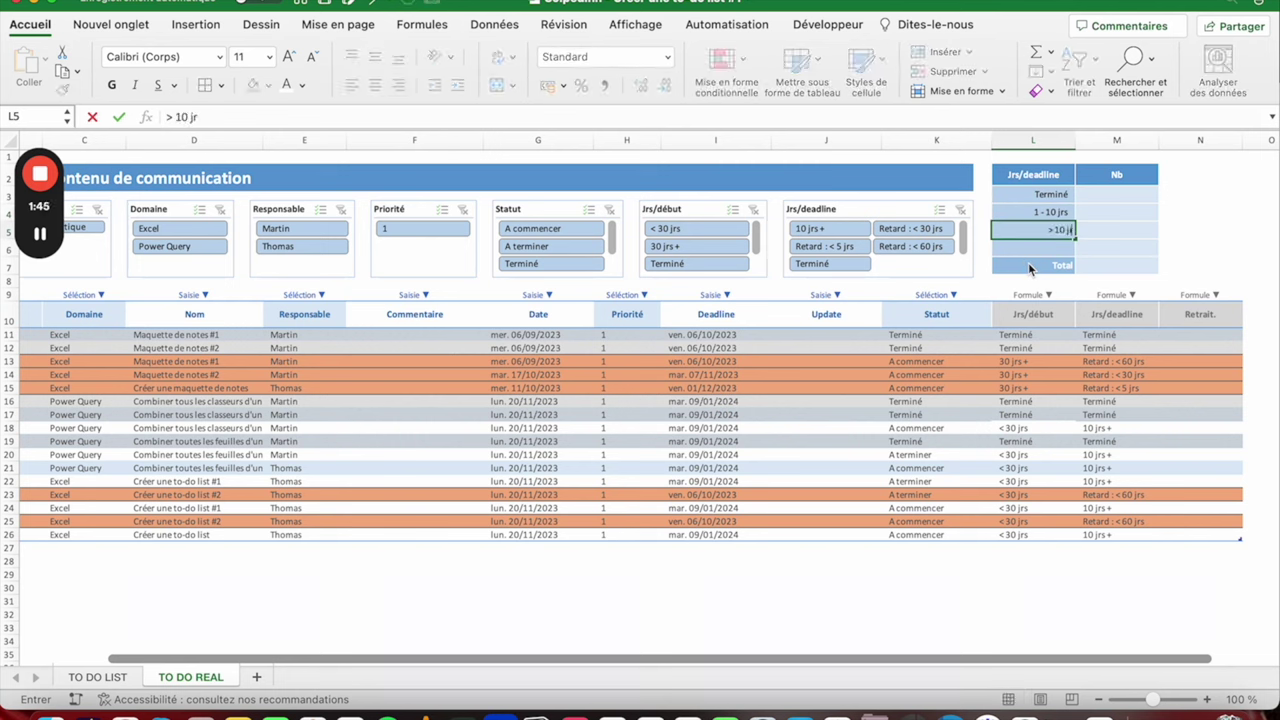
pyautogui.press('Return')
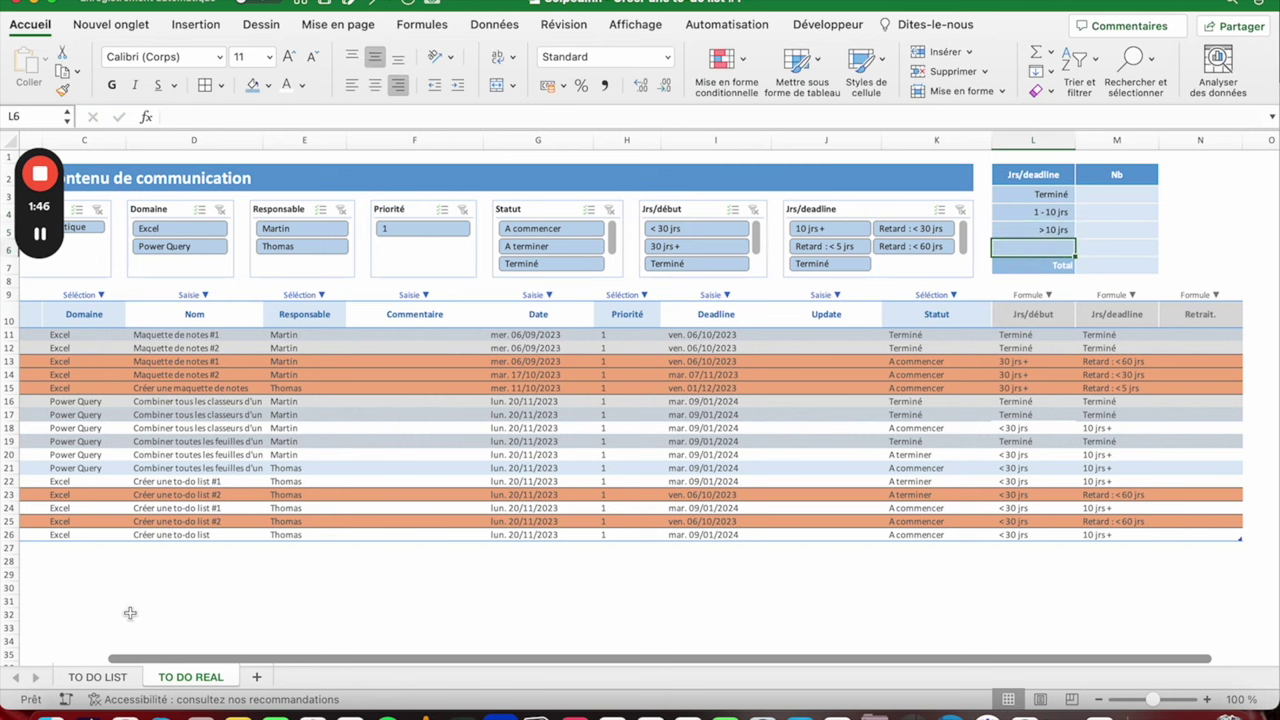
pyautogui.click(118, 679)
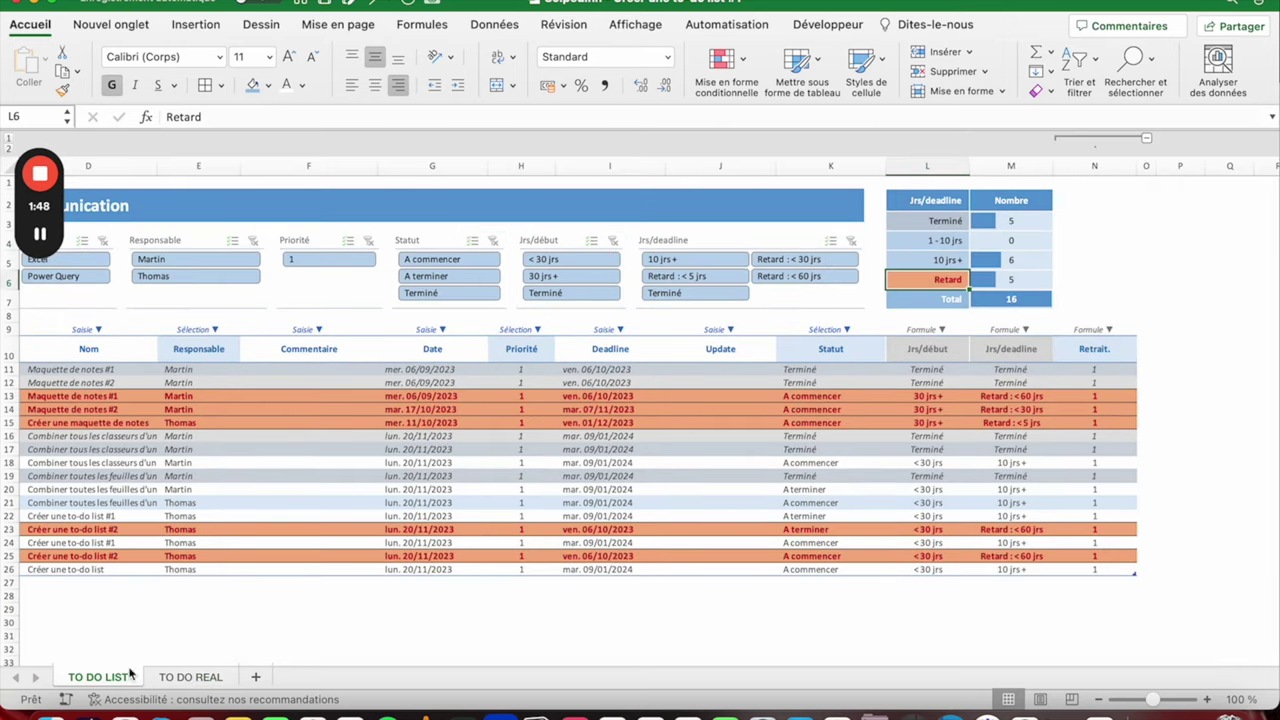
pyautogui.click(190, 677)
pyautogui.click(1045, 232)
pyautogui.write('10 jr')
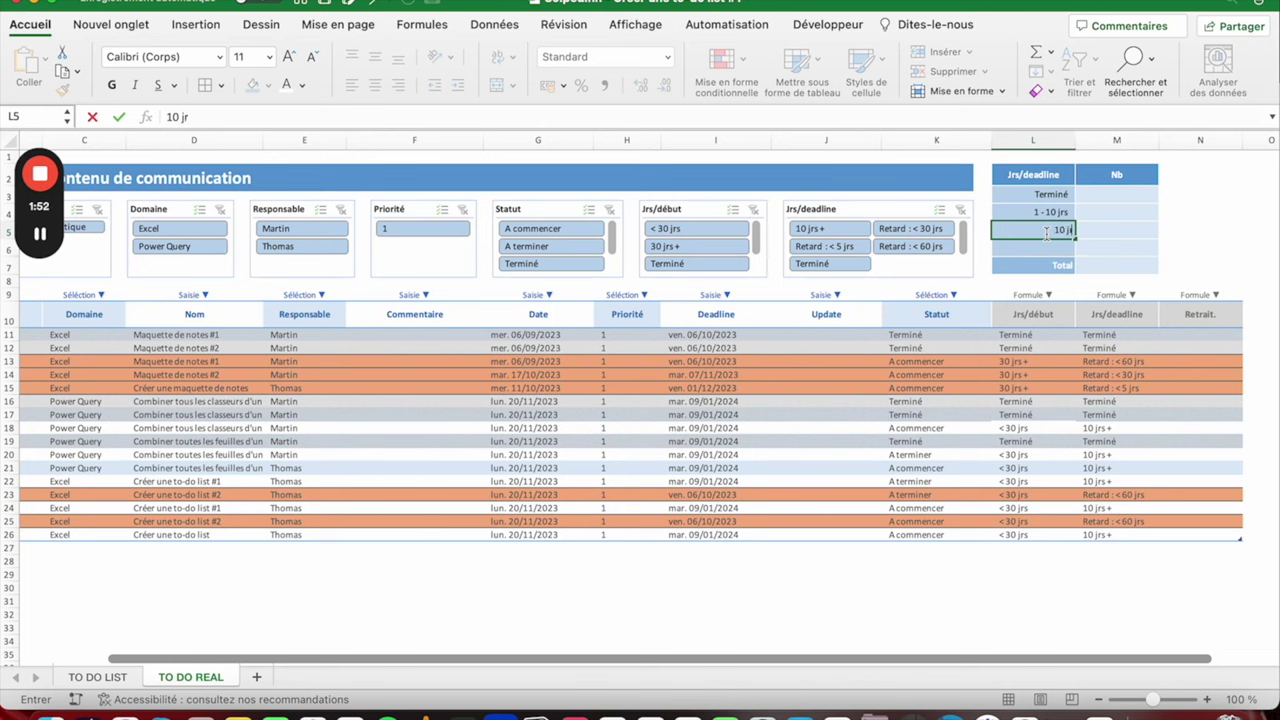
pyautogui.write('s +')
pyautogui.press('Return')
pyautogui.write('R')
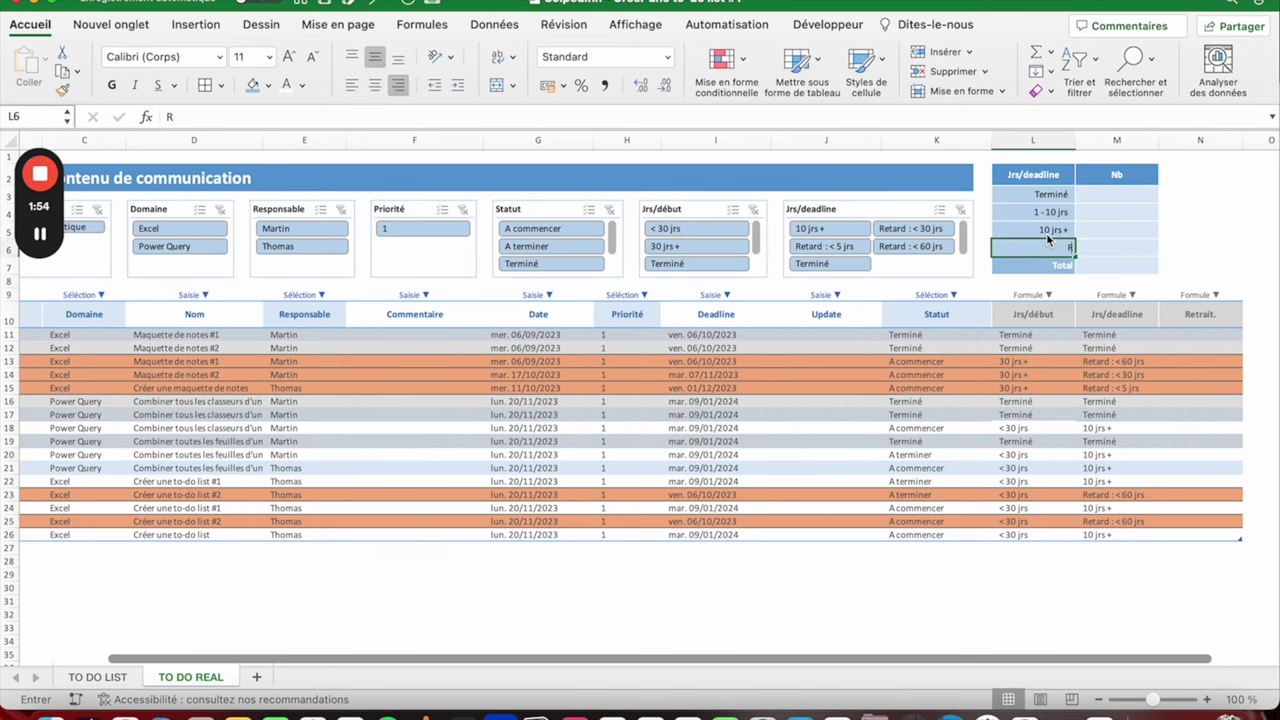
pyautogui.write('etard')
pyautogui.press('Return')
pyautogui.press('Up')
pyautogui.press('Up')
pyautogui.press('Up')
pyautogui.press('Up')
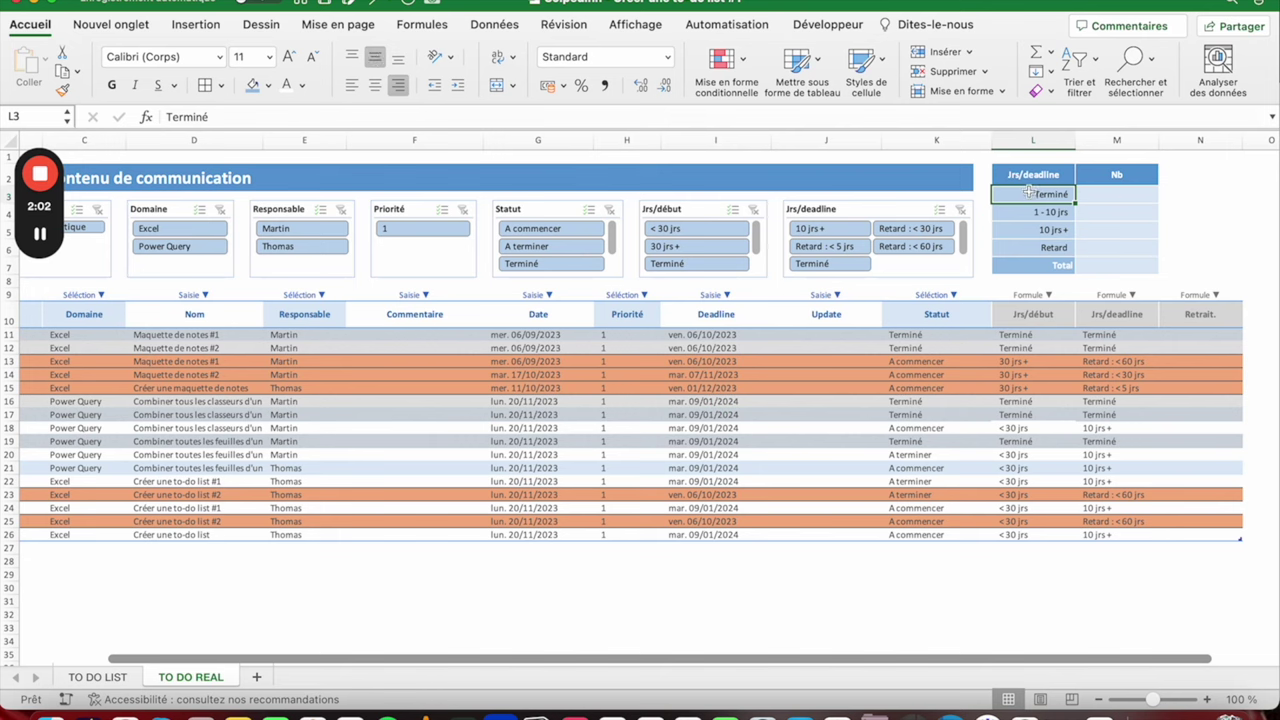
# Step: Give the Terminé cell no background and a grey hatch pattern fill
pyautogui.rightClick(1030, 195)
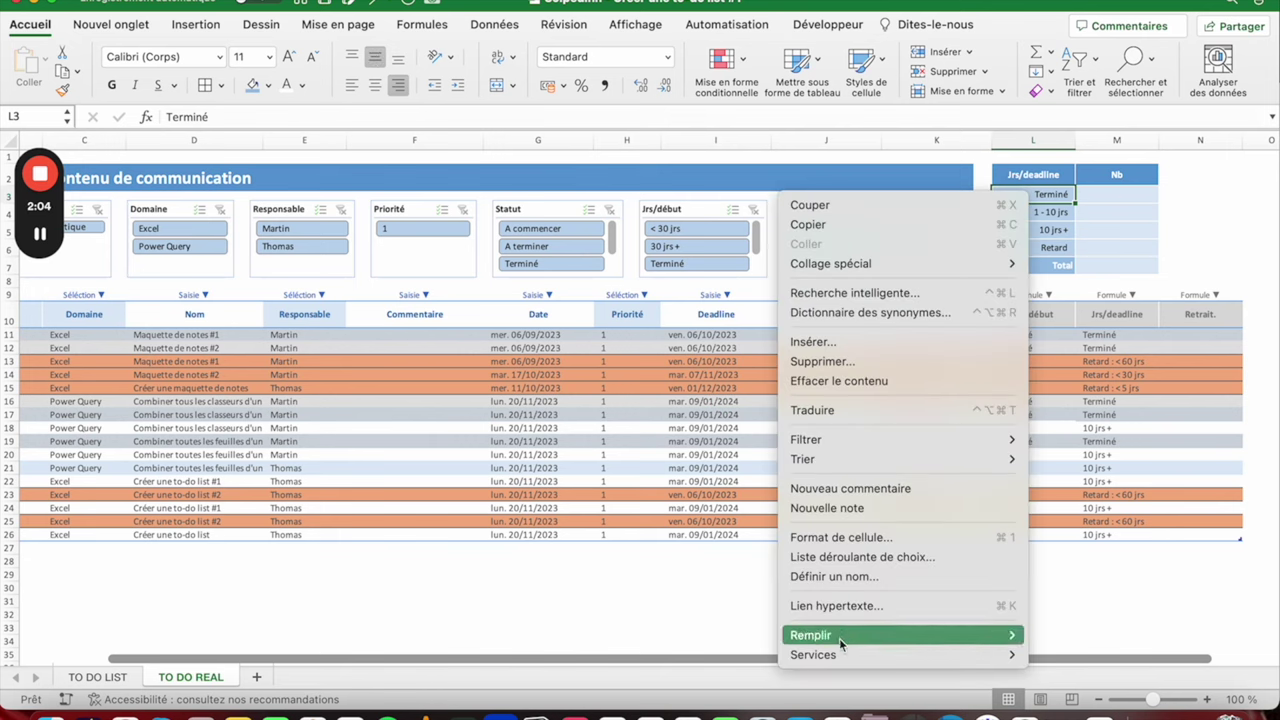
pyautogui.click(854, 539)
pyautogui.click(573, 99)
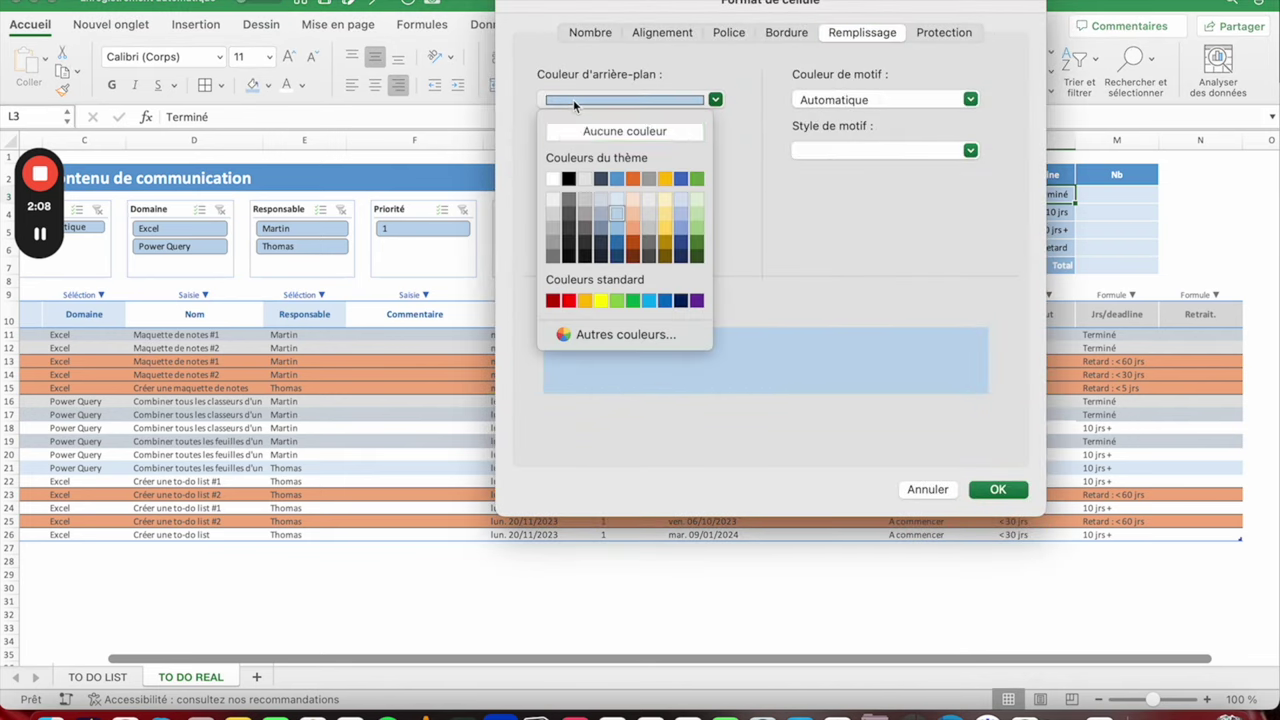
pyautogui.click(643, 129)
pyautogui.click(866, 100)
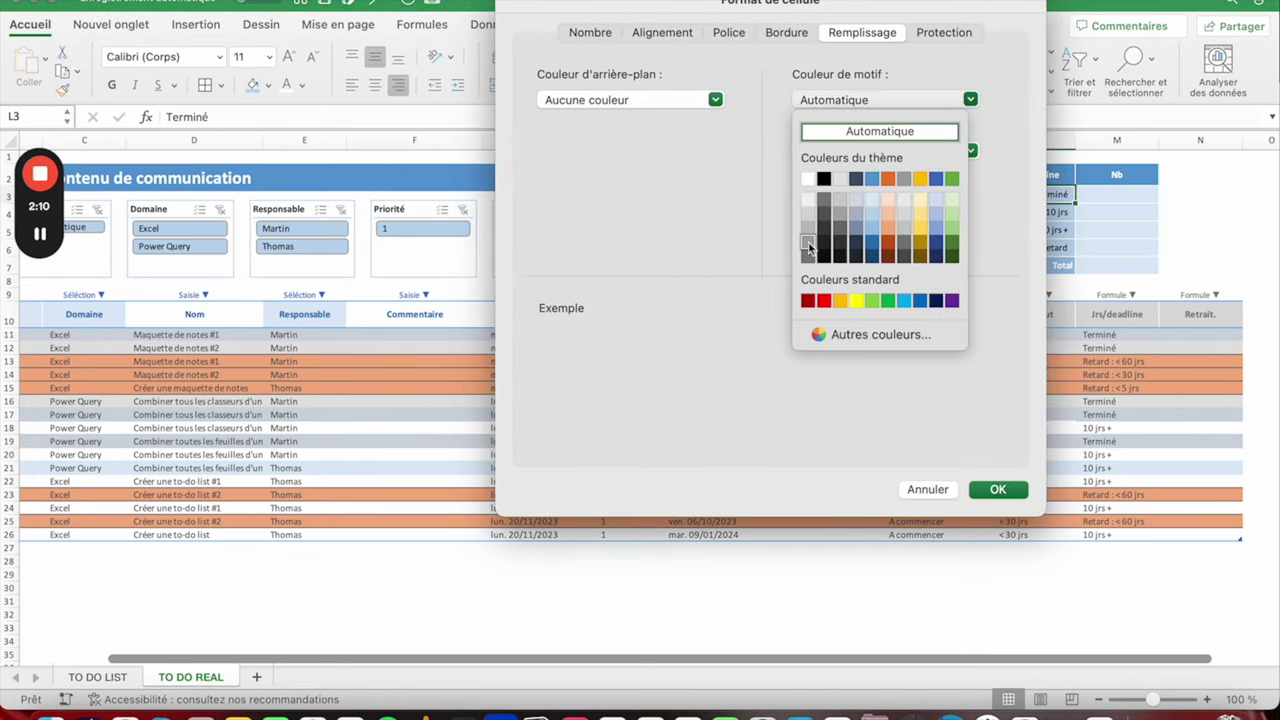
pyautogui.click(810, 241)
pyautogui.click(878, 151)
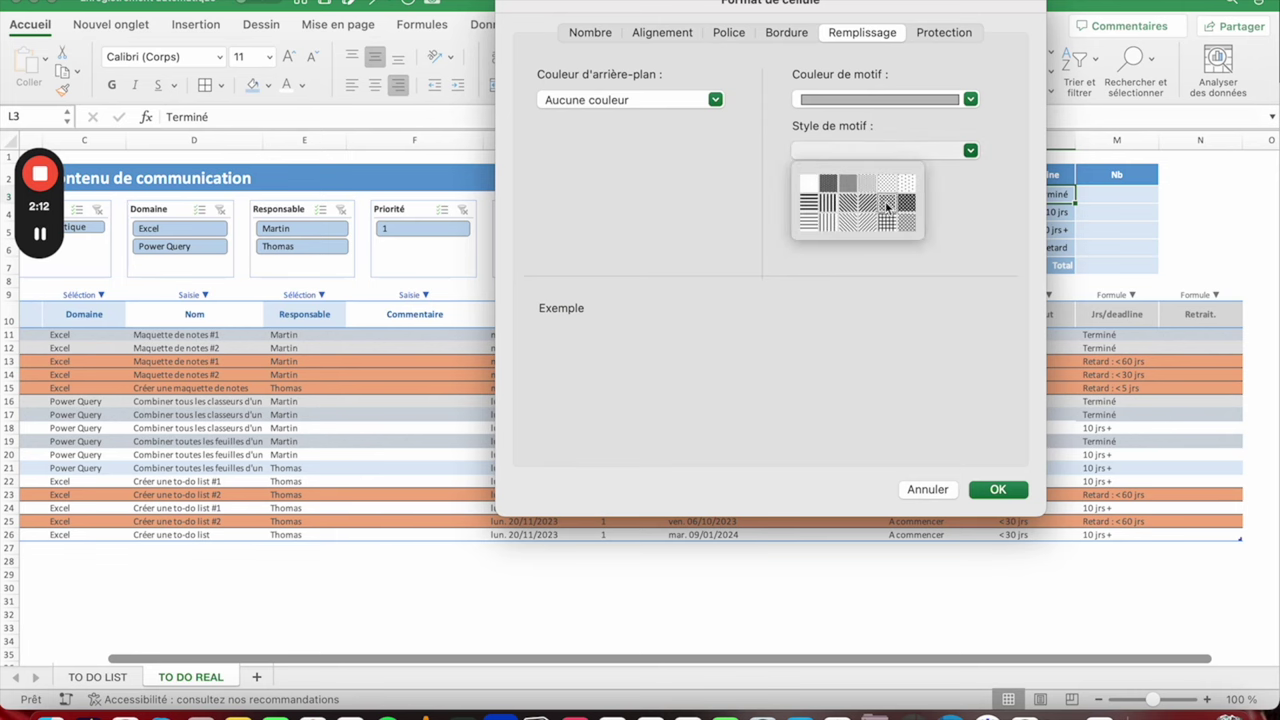
pyautogui.click(866, 202)
pyautogui.click(998, 489)
# Step: Fill the Retard label cell orange with red text
pyautogui.click(1033, 247)
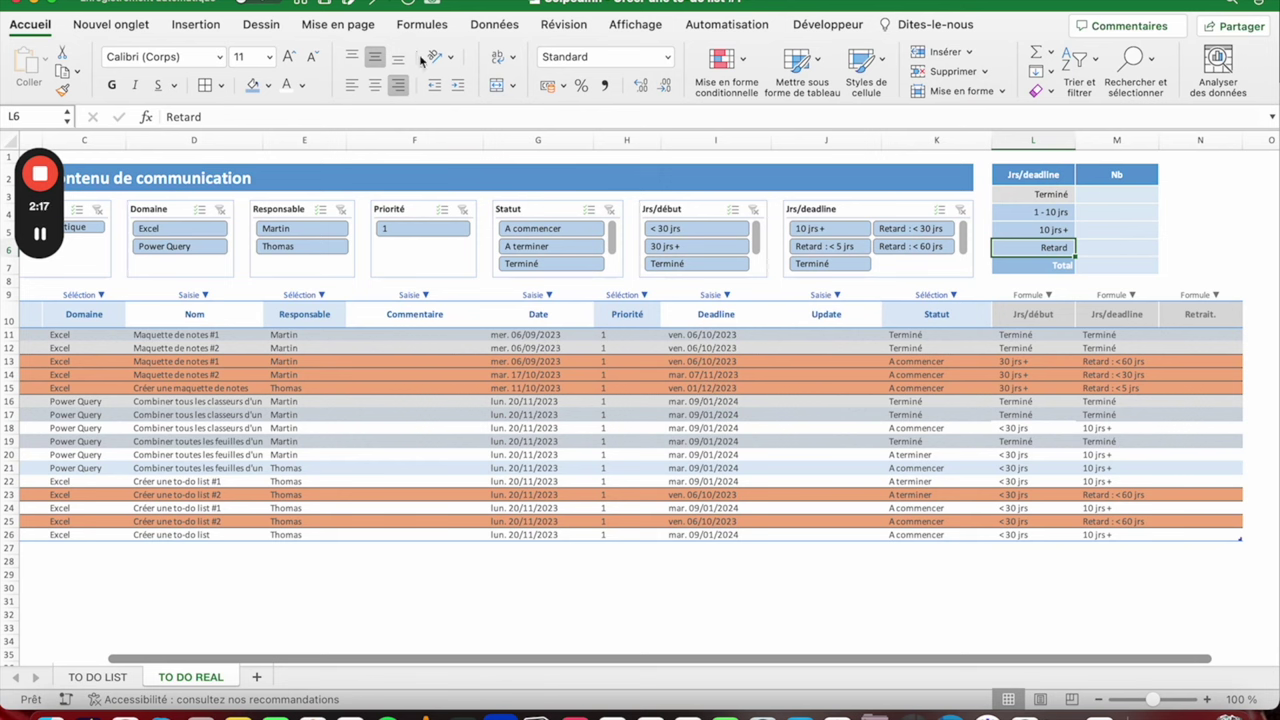
pyautogui.click(268, 85)
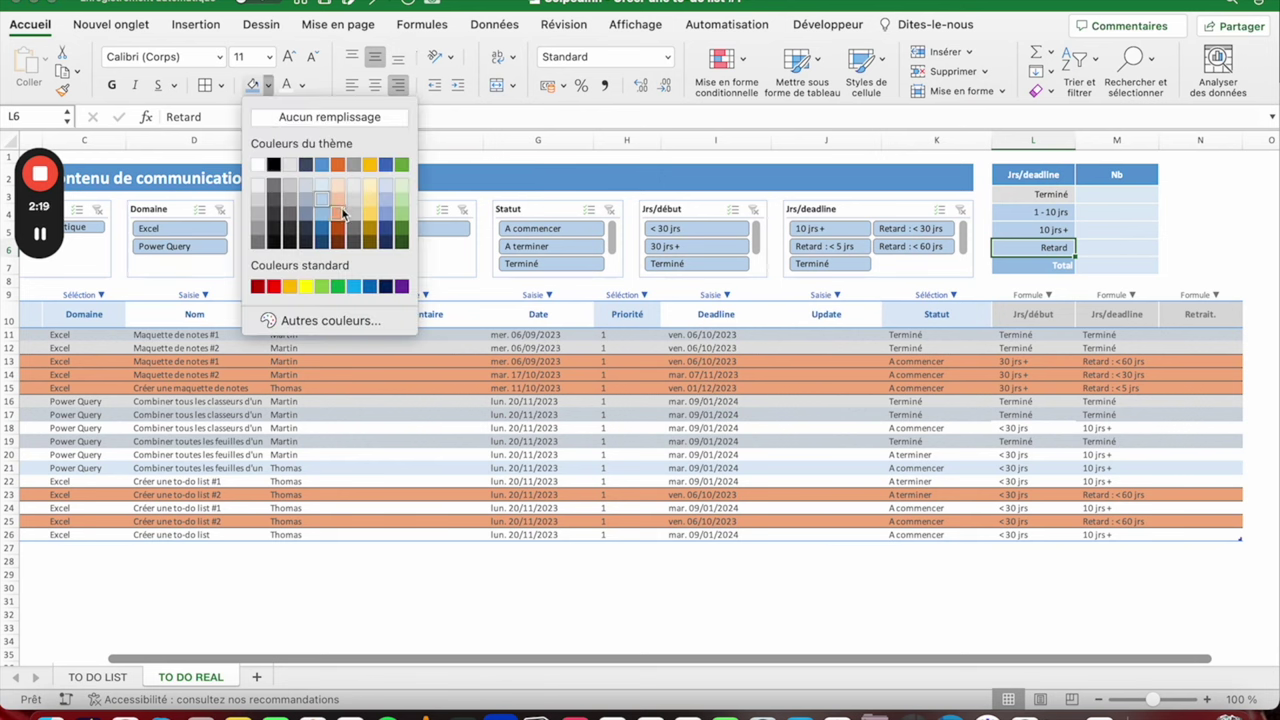
pyautogui.click(342, 213)
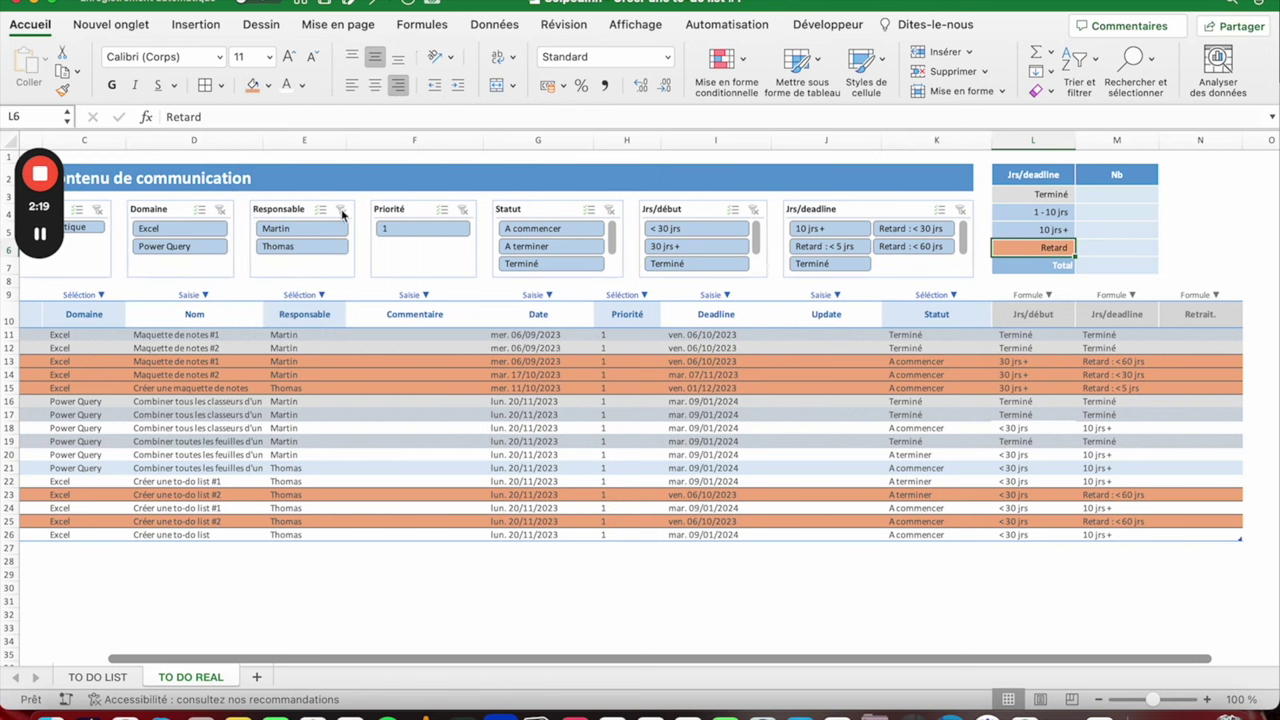
pyautogui.click(305, 85)
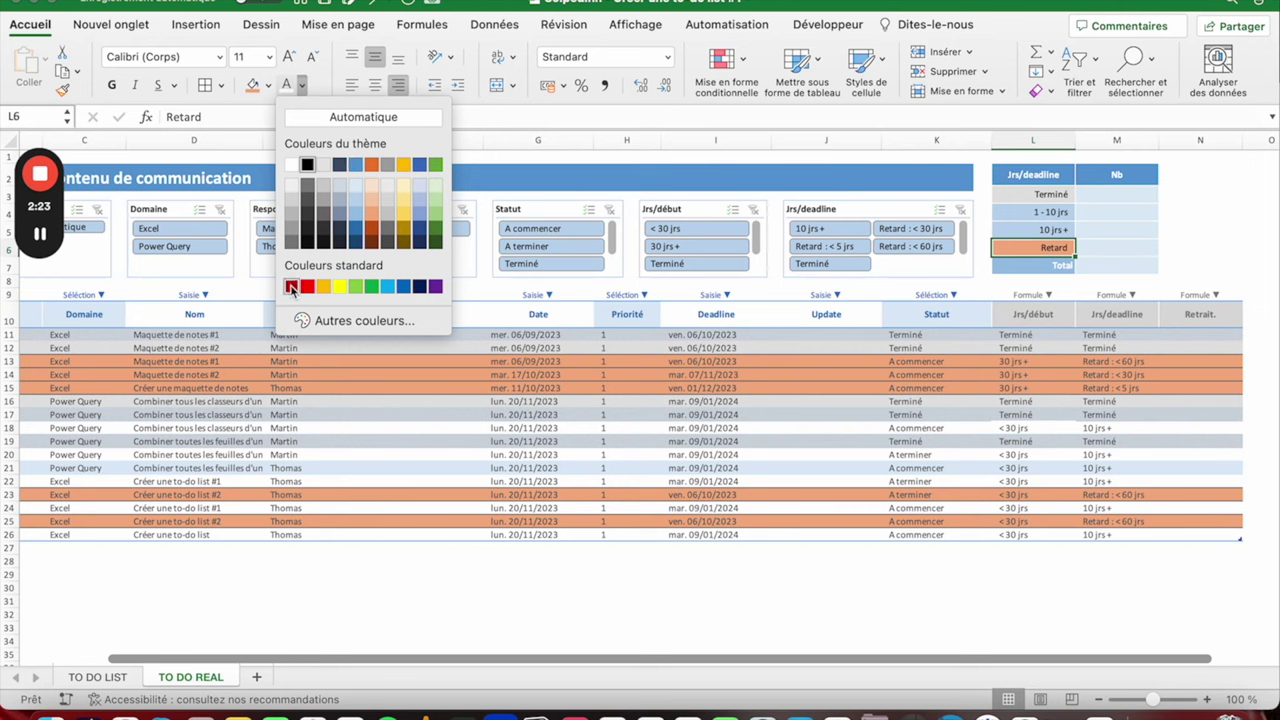
pyautogui.click(308, 287)
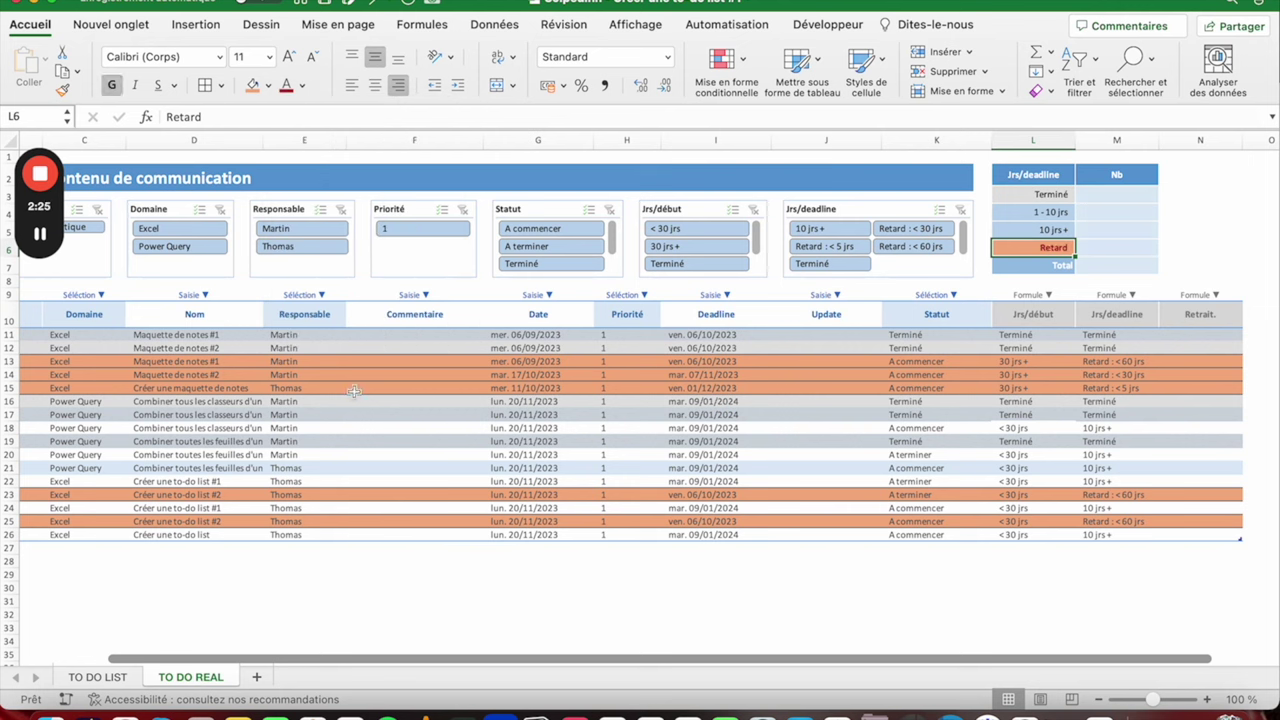
pyautogui.click(90, 401)
pyautogui.press('super+a')
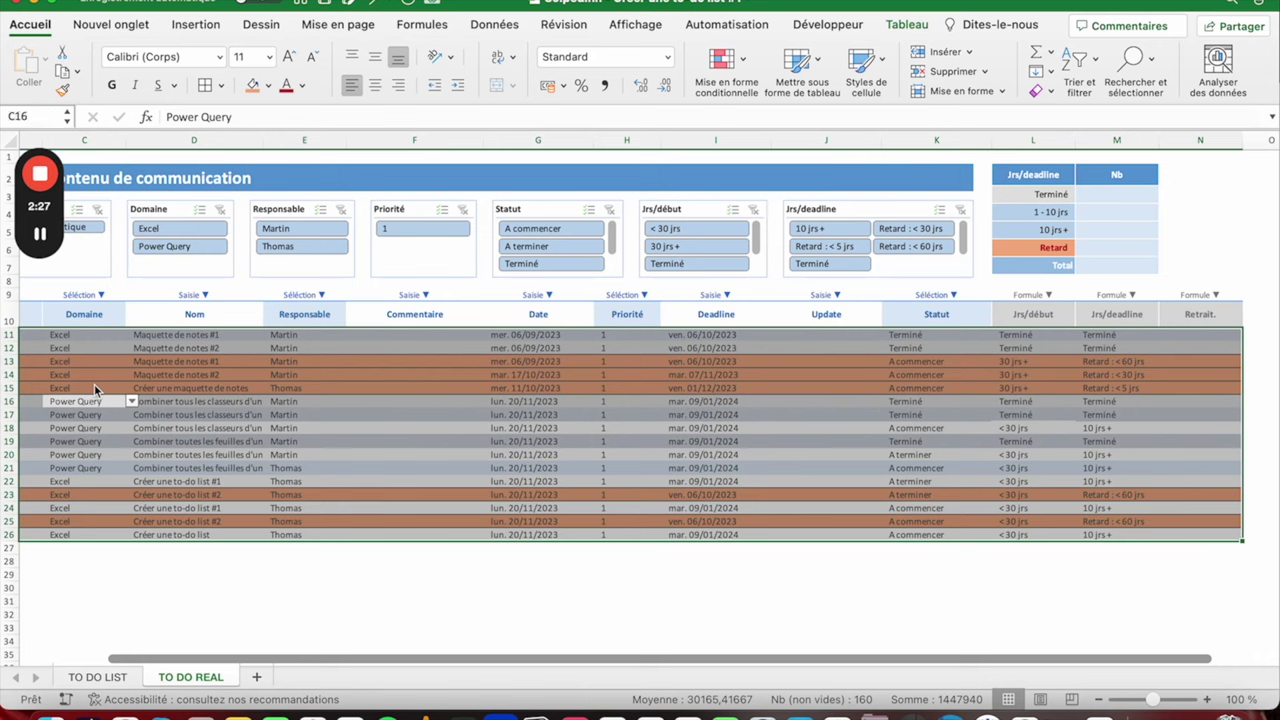
# Step: Edit the Retard conditional formatting rule to use bold dark red font
pyautogui.click(724, 62)
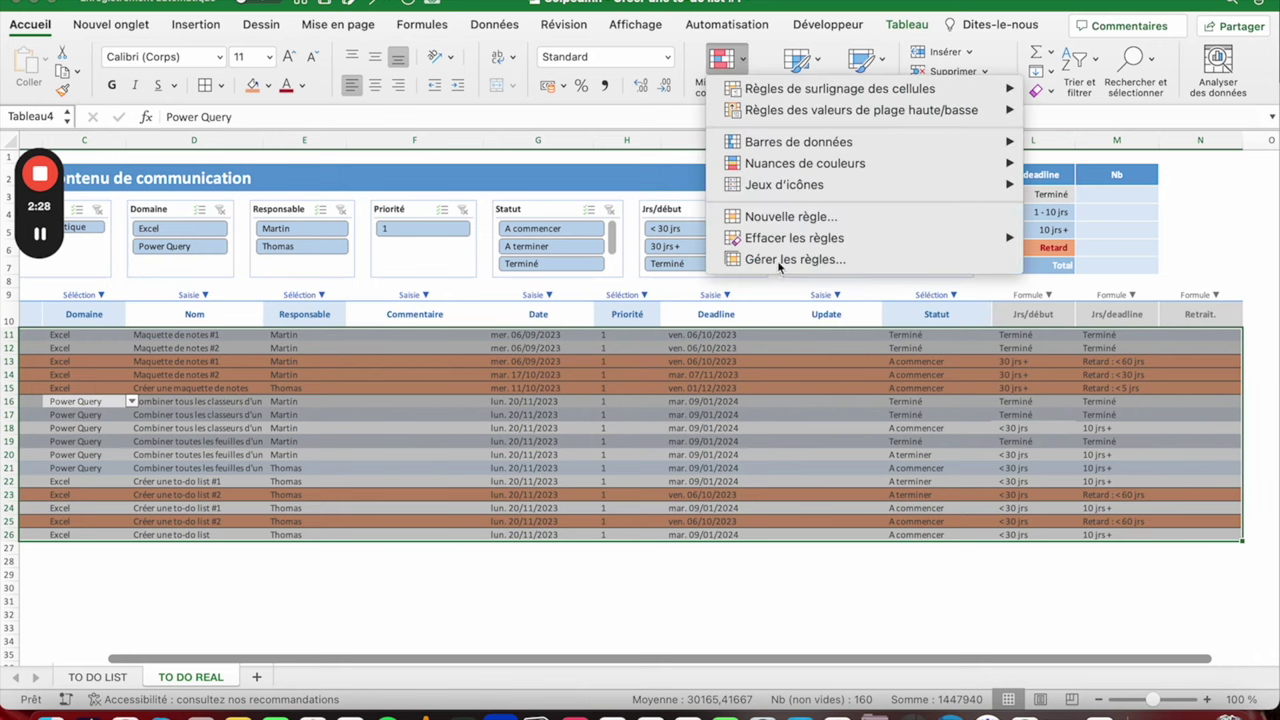
pyautogui.click(777, 260)
pyautogui.click(404, 656)
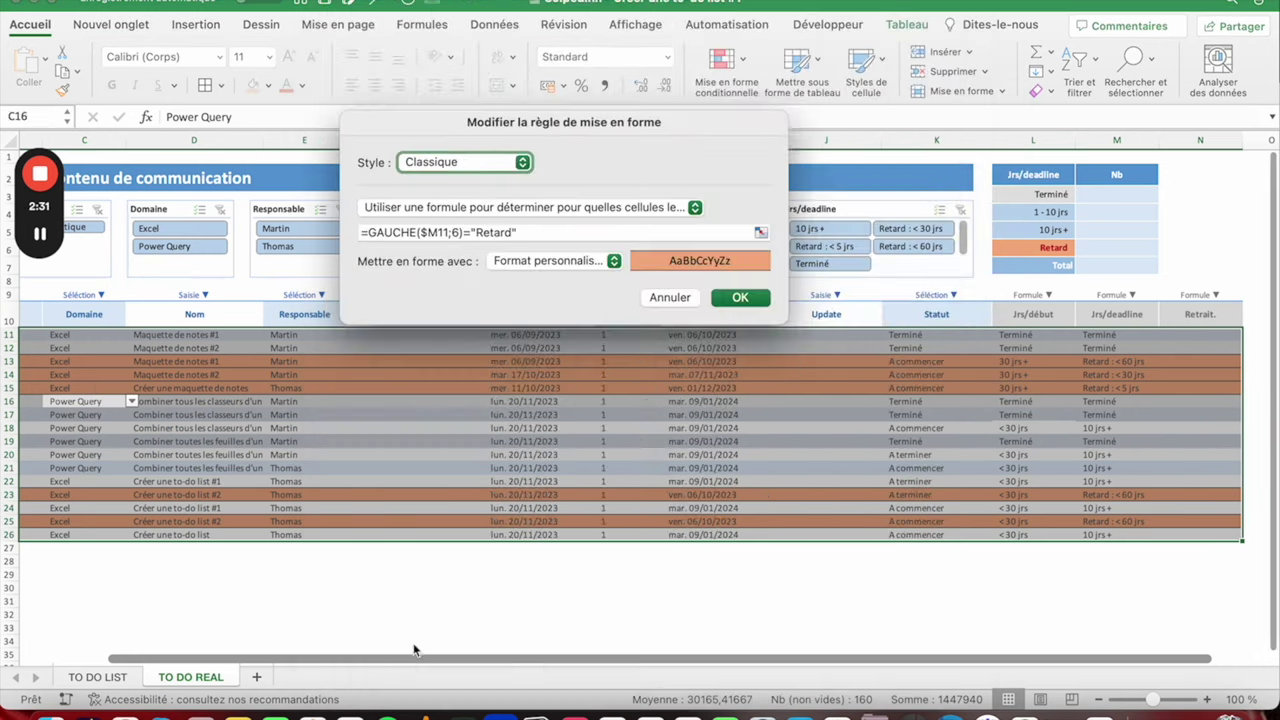
pyautogui.click(568, 266)
pyautogui.click(568, 266)
pyautogui.click(654, 75)
pyautogui.click(678, 186)
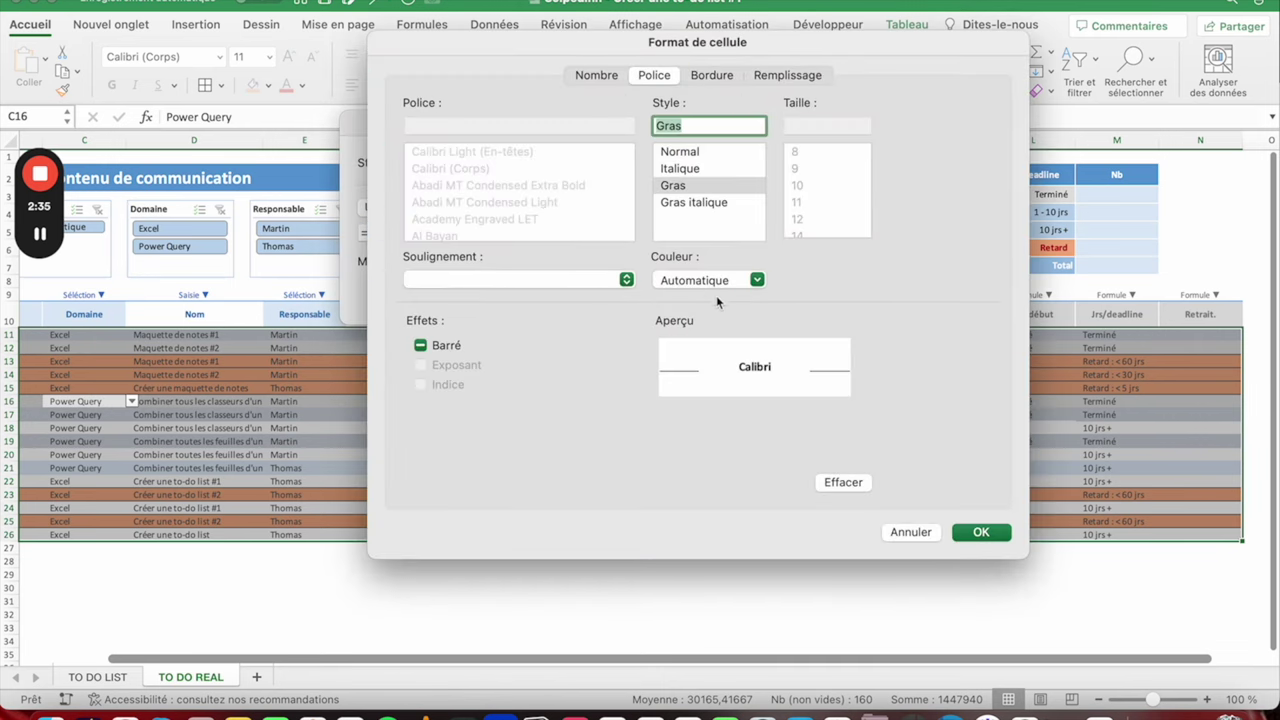
pyautogui.click(722, 280)
pyautogui.click(670, 481)
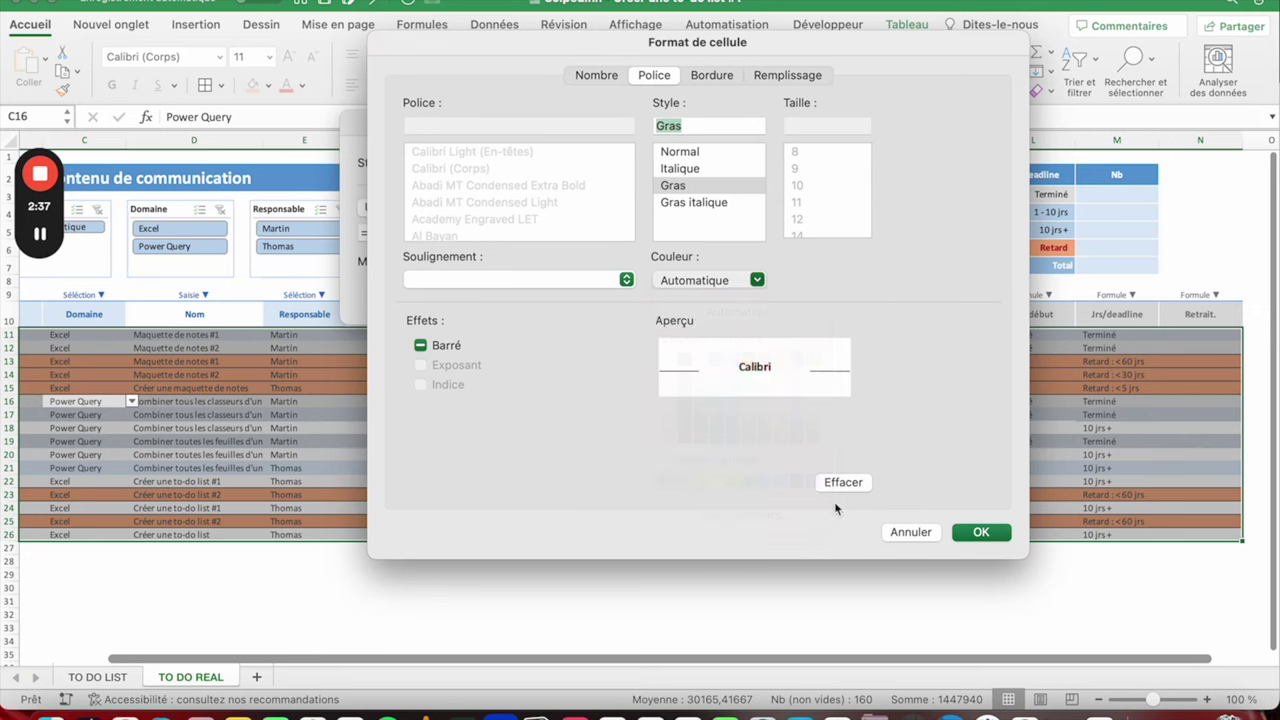
pyautogui.click(978, 532)
pyautogui.click(742, 300)
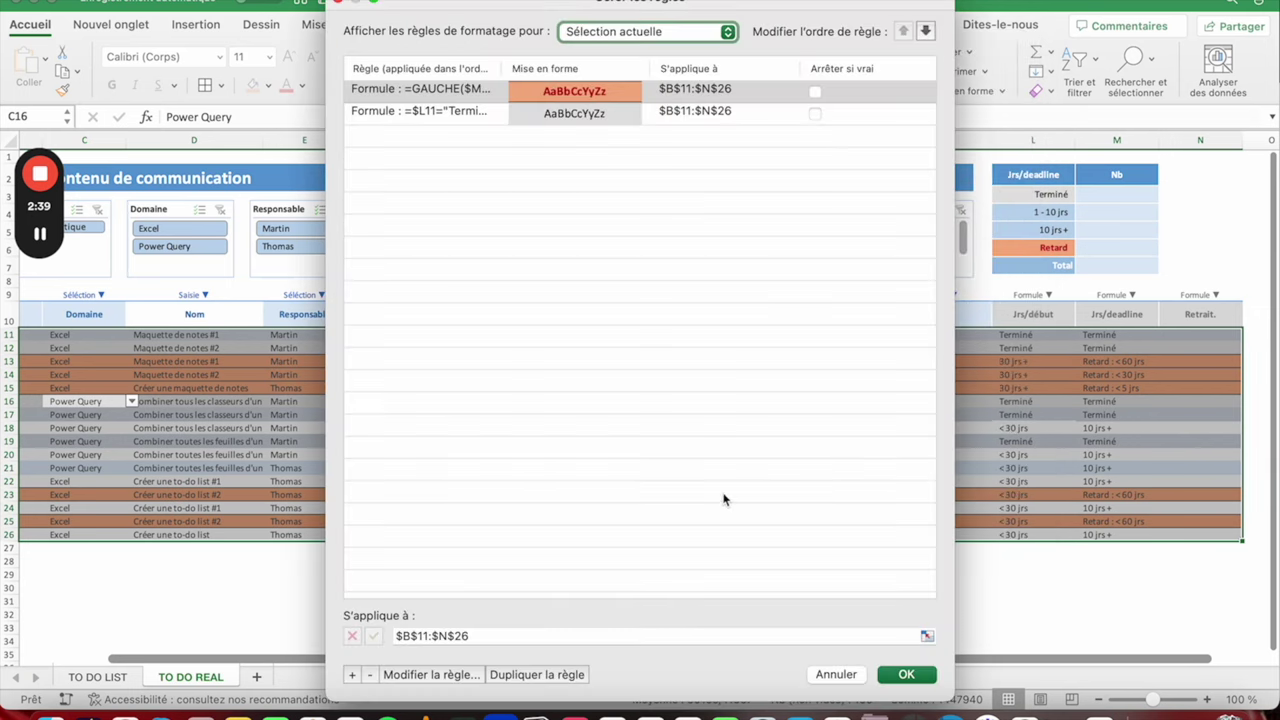
pyautogui.click(903, 675)
# Step: Deselect the table and step through the summary label cells
pyautogui.click(705, 455)
pyautogui.hscroll(-2, 592, 455)
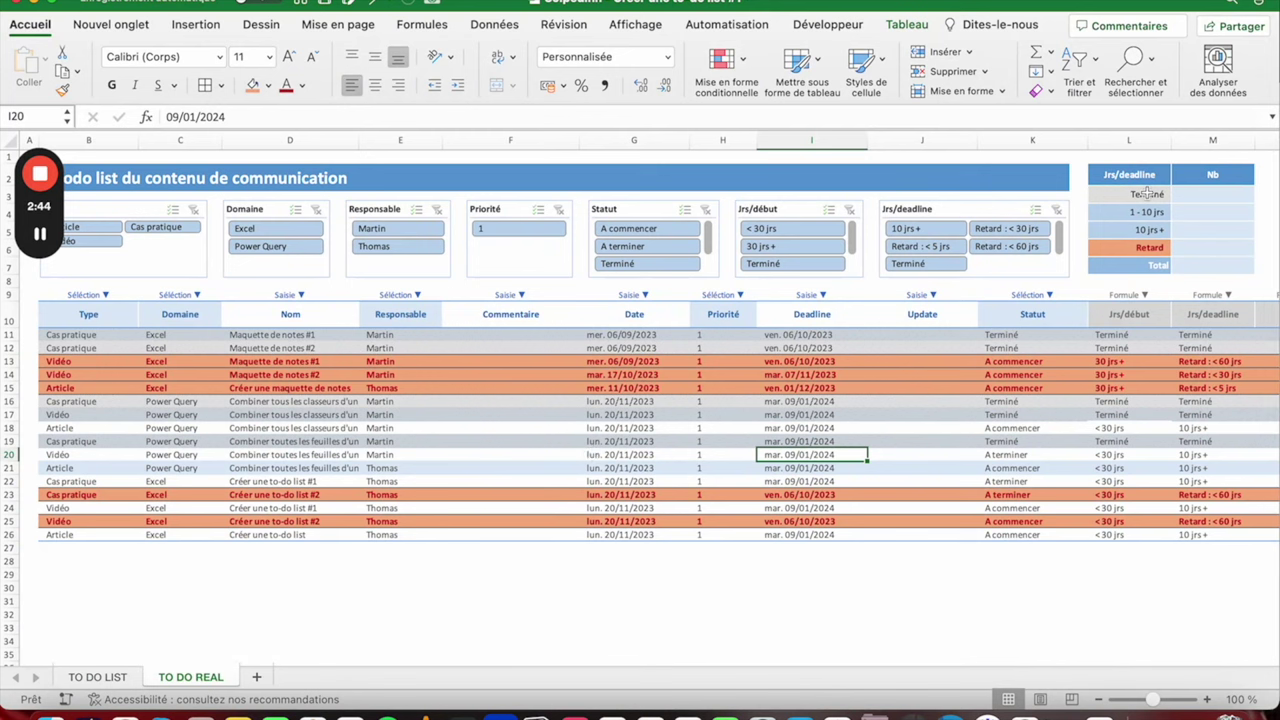
pyautogui.click(1147, 196)
pyautogui.click(1150, 207)
pyautogui.click(1150, 231)
pyautogui.hscroll(2, 1102, 265)
pyautogui.click(1196, 334)
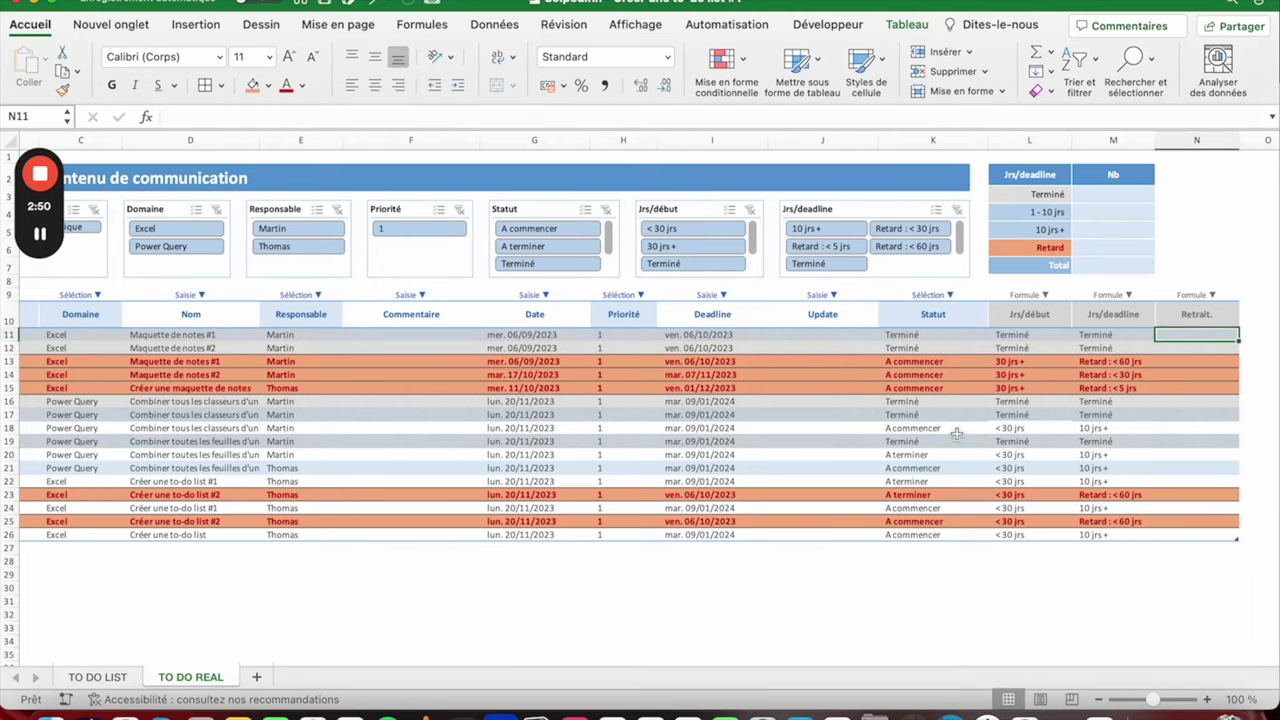
pyautogui.hscroll(4, 957, 433)
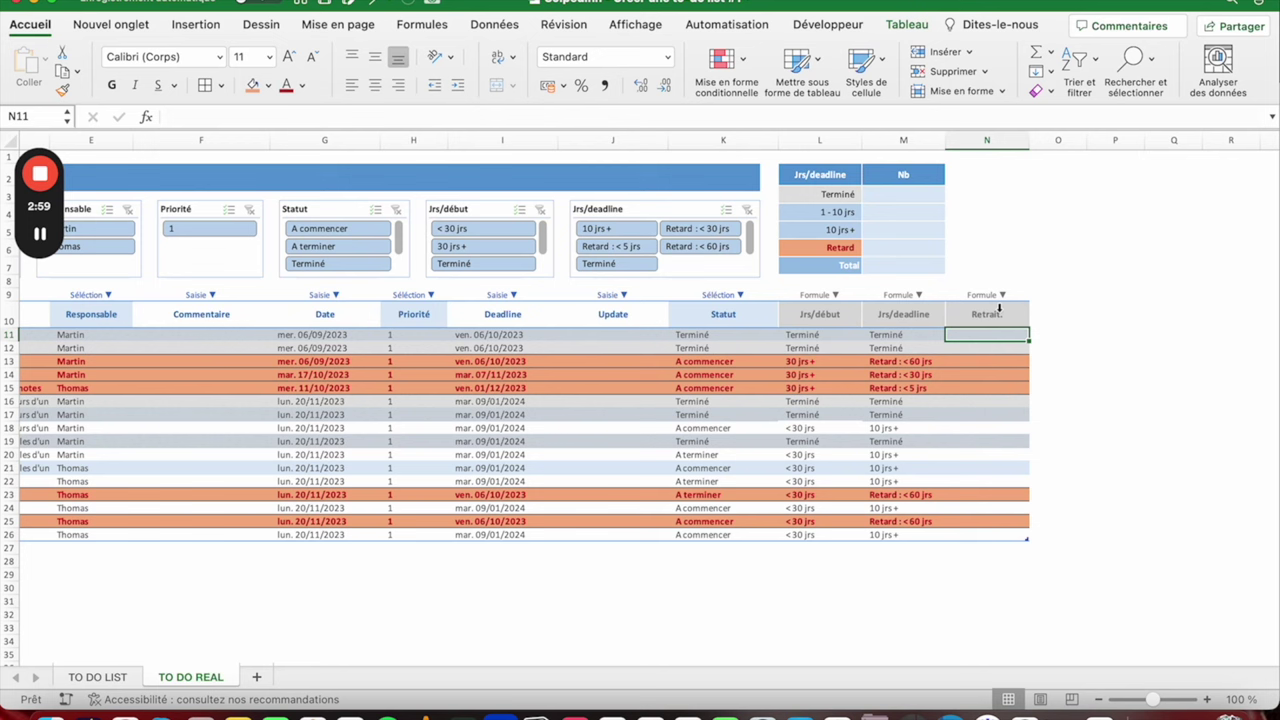
pyautogui.write('=agreg')
pyautogui.press('Tab')
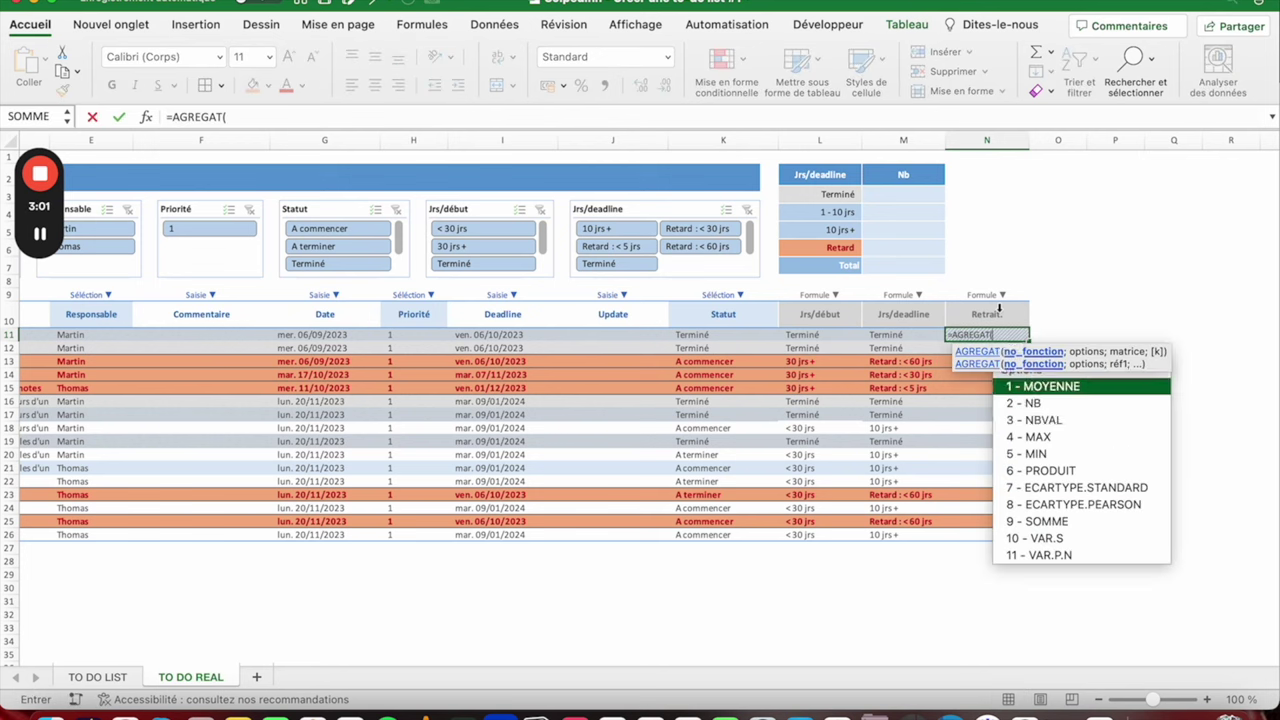
pyautogui.doubleClick(1048, 421)
pyautogui.hscroll(-2, 600, 405)
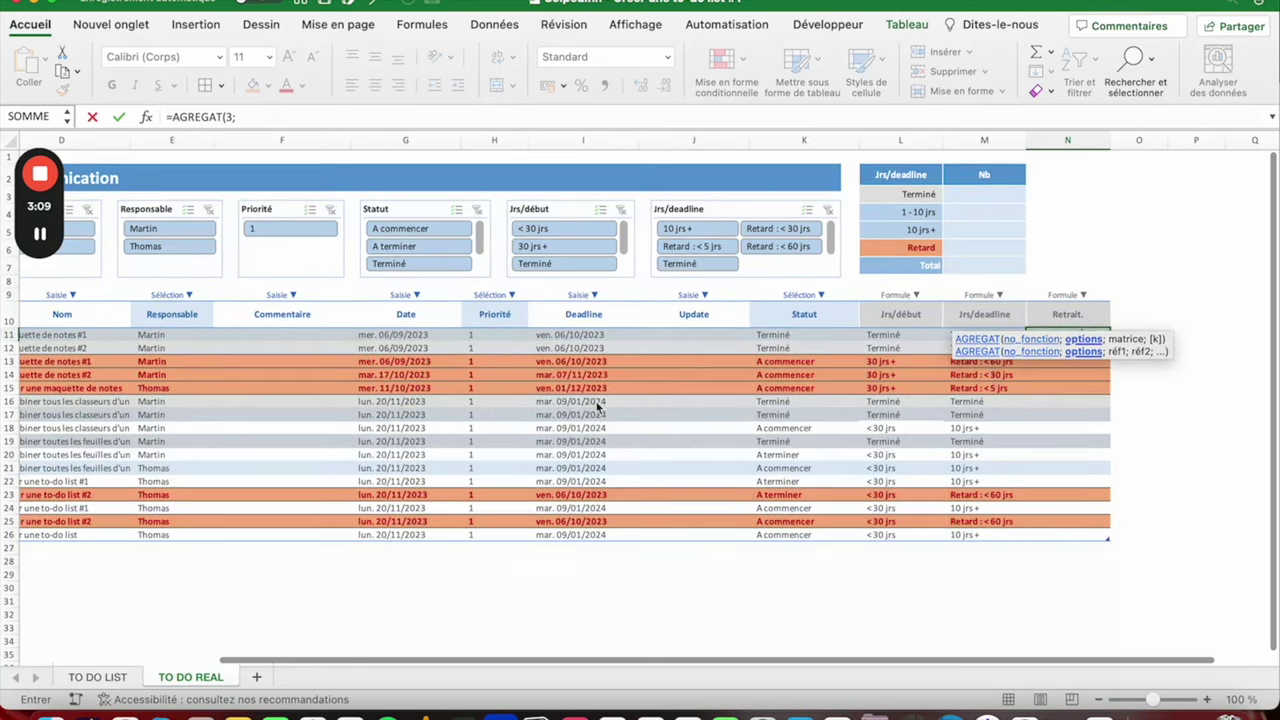
pyautogui.hscroll(5, 800, 355)
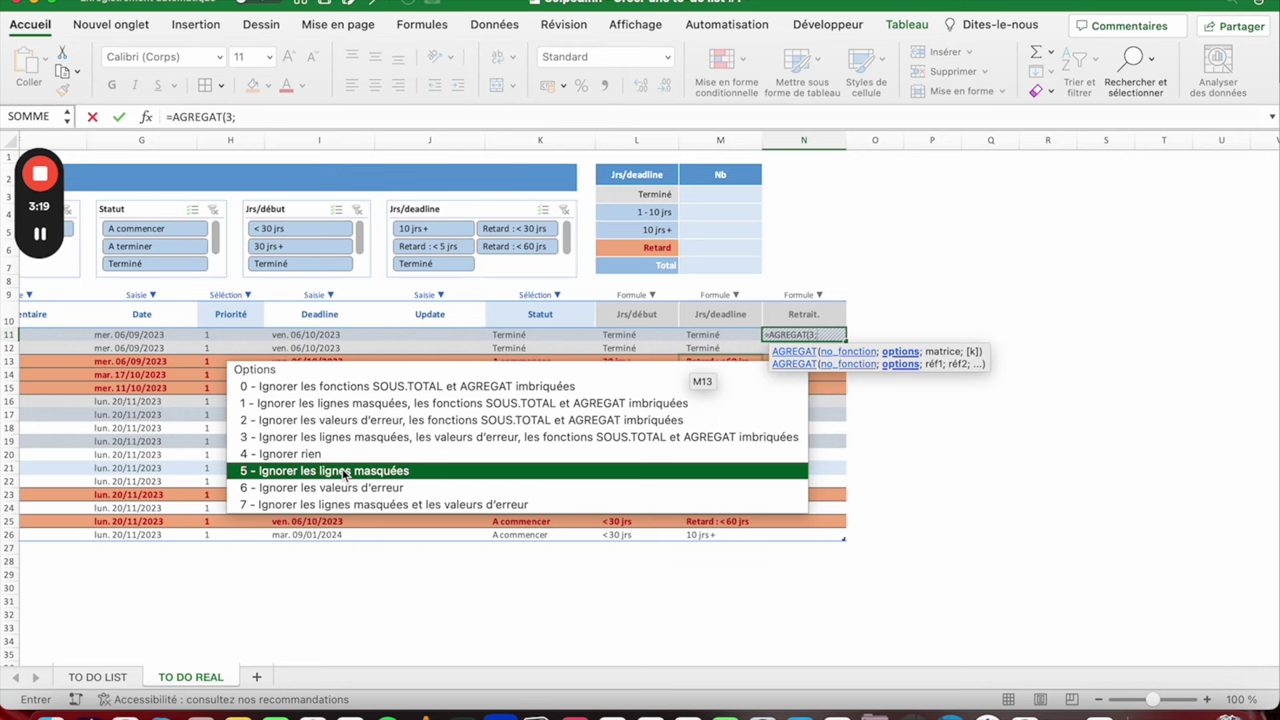
pyautogui.doubleClick(345, 473)
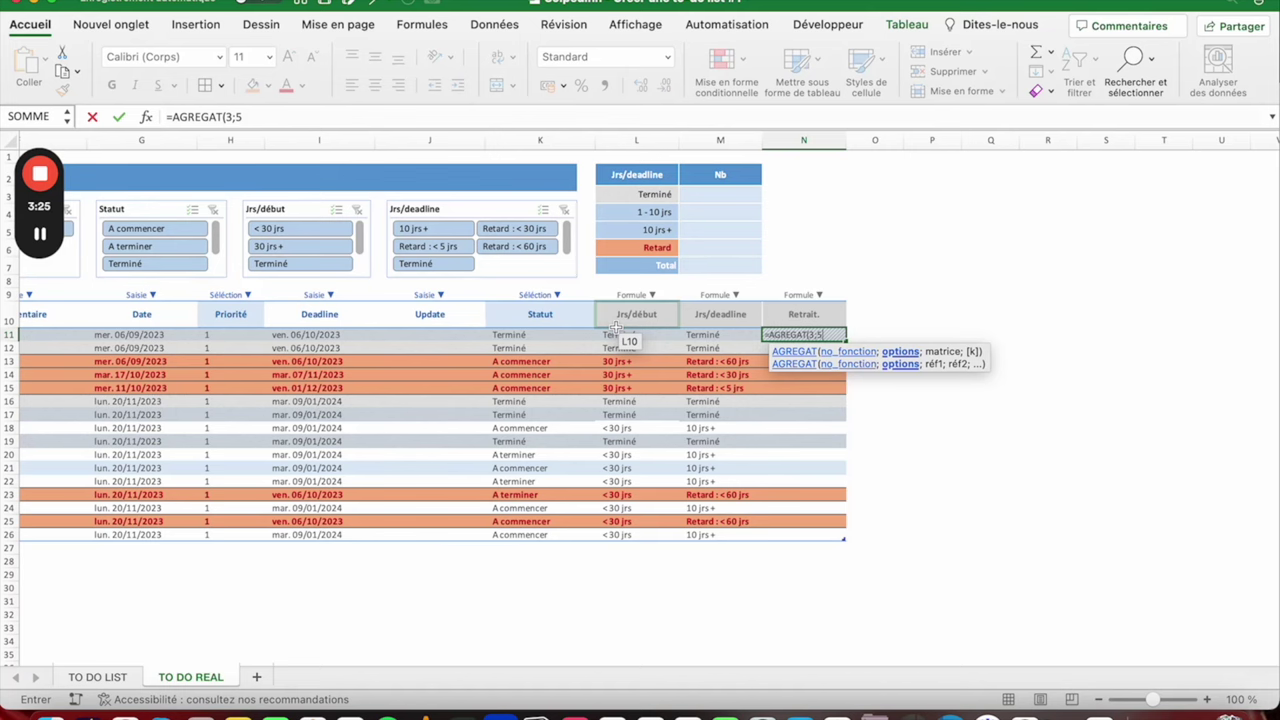
pyautogui.write(';')
pyautogui.hscroll(-5, 386, 408)
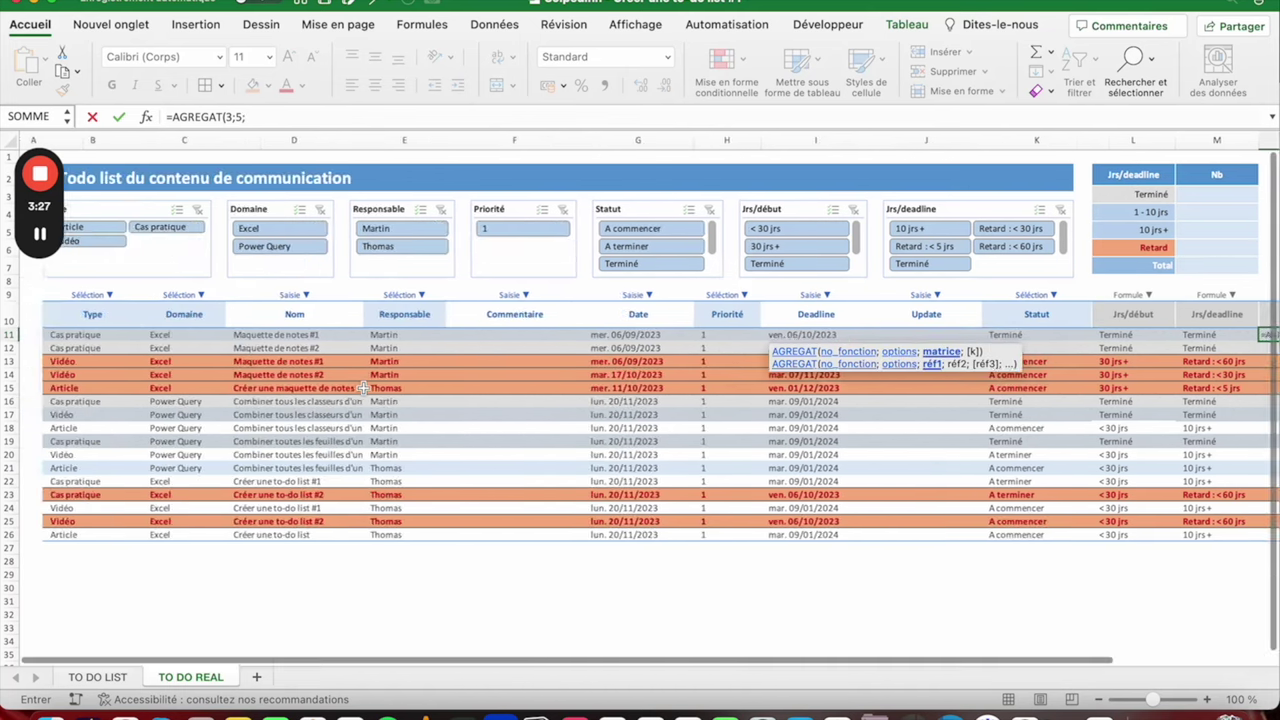
pyautogui.click(70, 334)
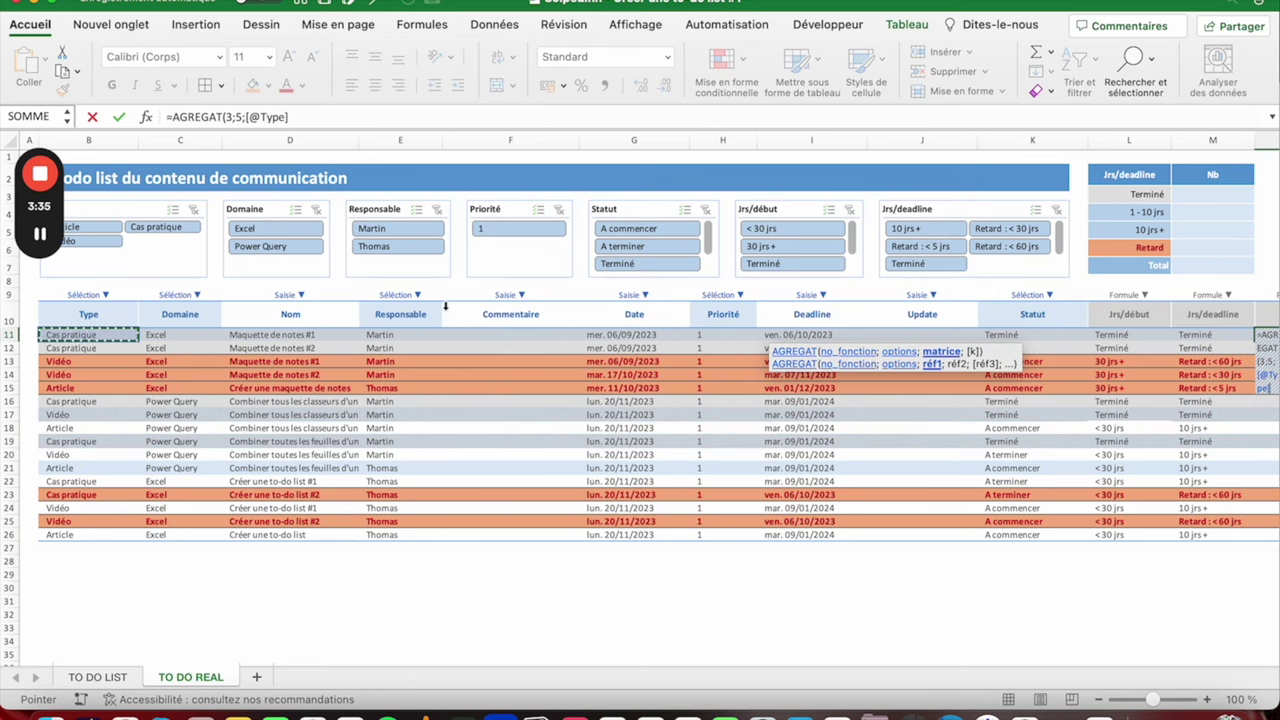
pyautogui.click(301, 117)
pyautogui.write(')')
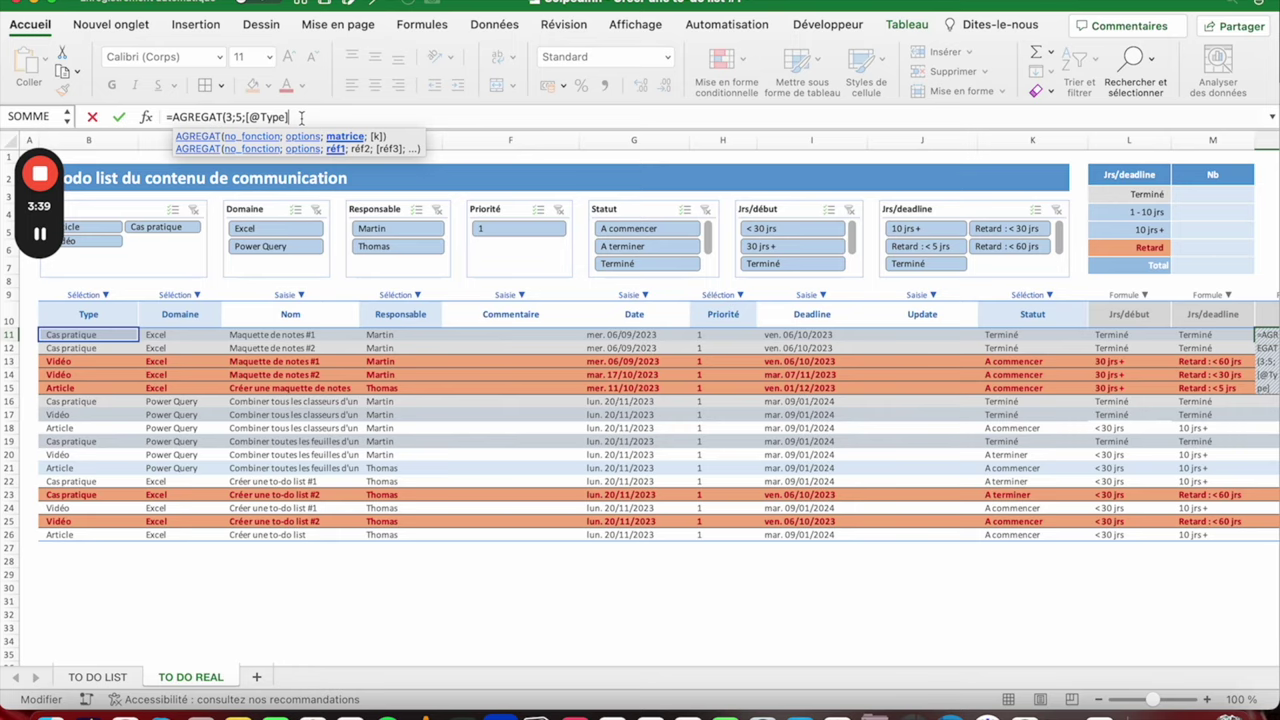
pyautogui.press('Return')
# Step: Test the Retrait. values by filtering Type to Cas pratique, then clear the filter
pyautogui.click(1172, 333)
pyautogui.hscroll(-3, 77, 337)
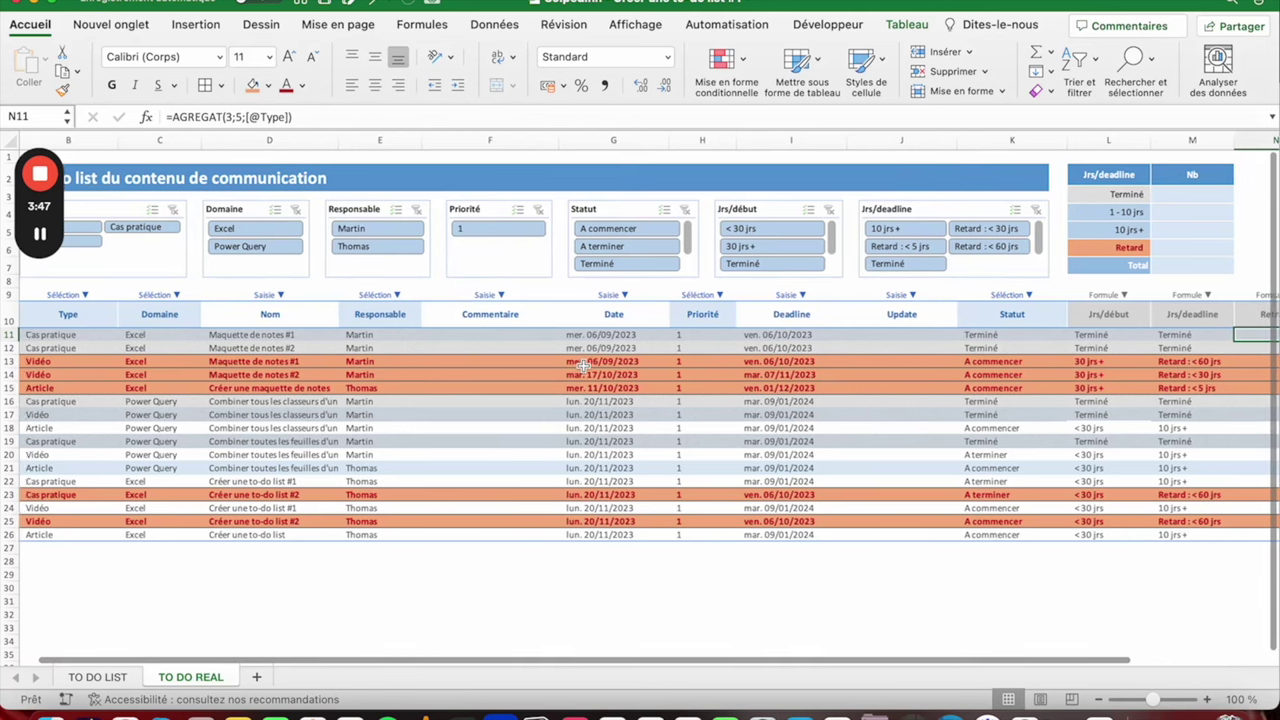
pyautogui.click(170, 236)
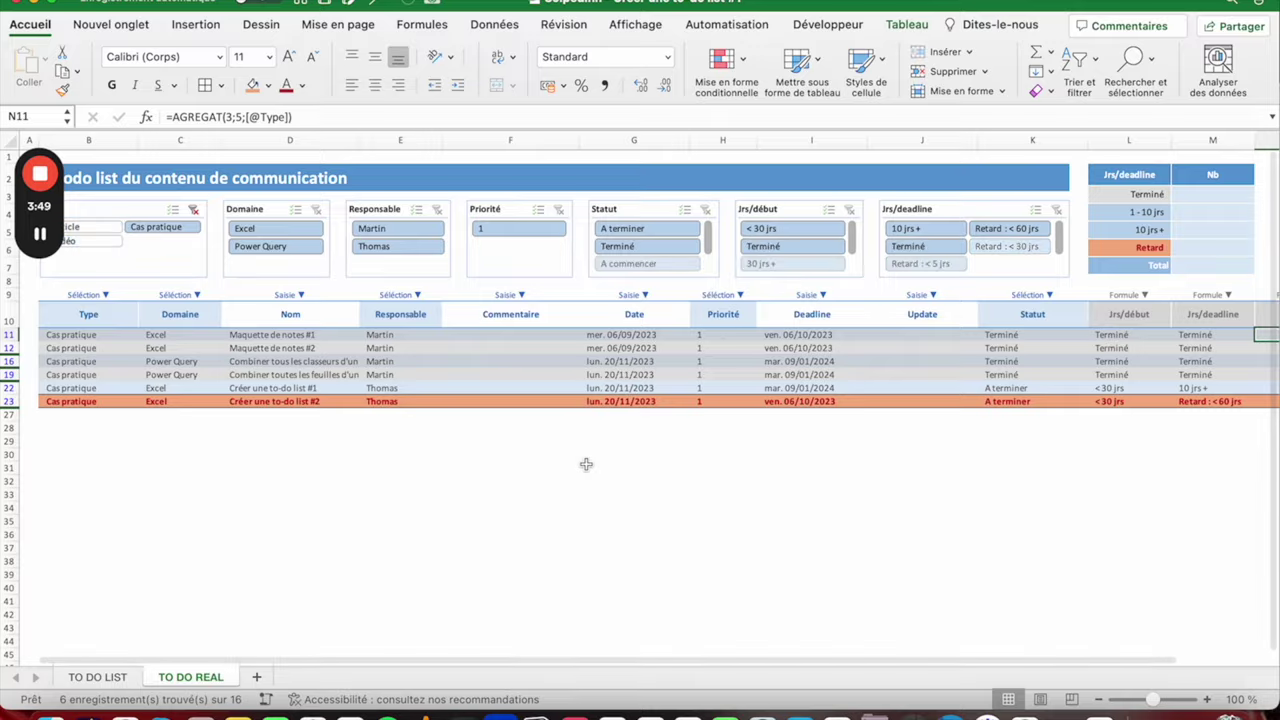
pyautogui.hscroll(10, 586, 463)
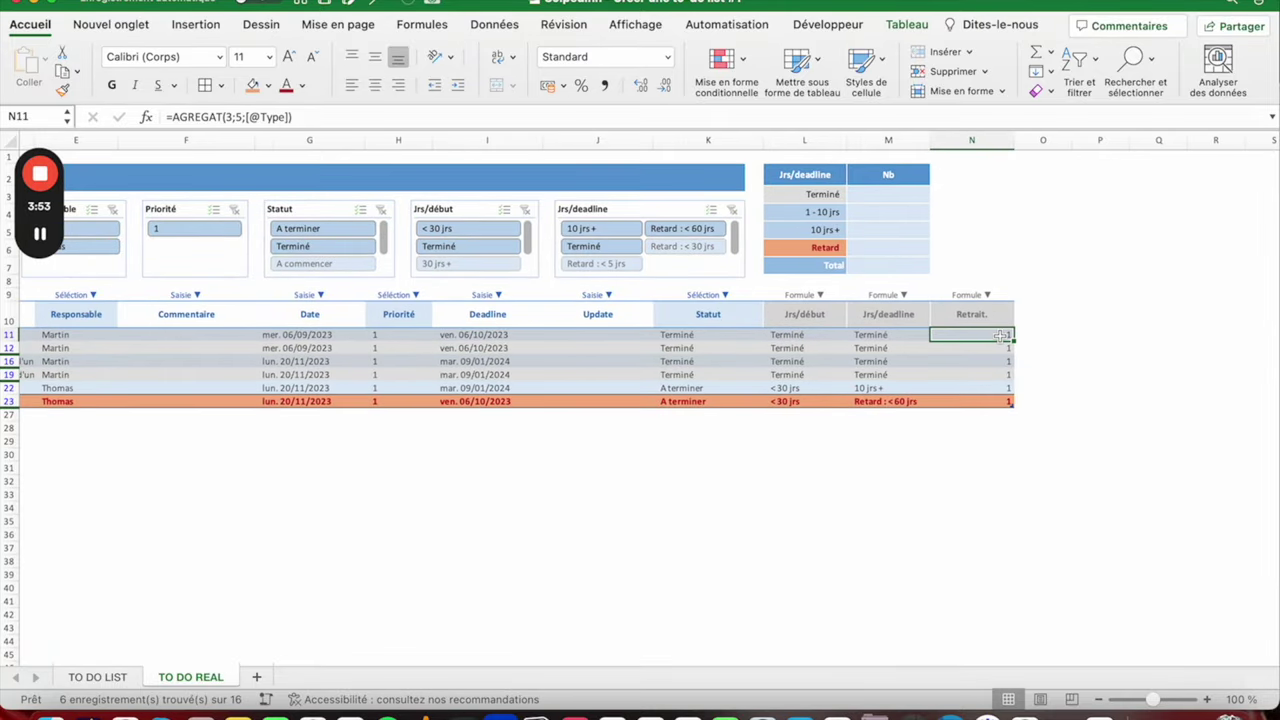
pyautogui.hscroll(-10, 916, 346)
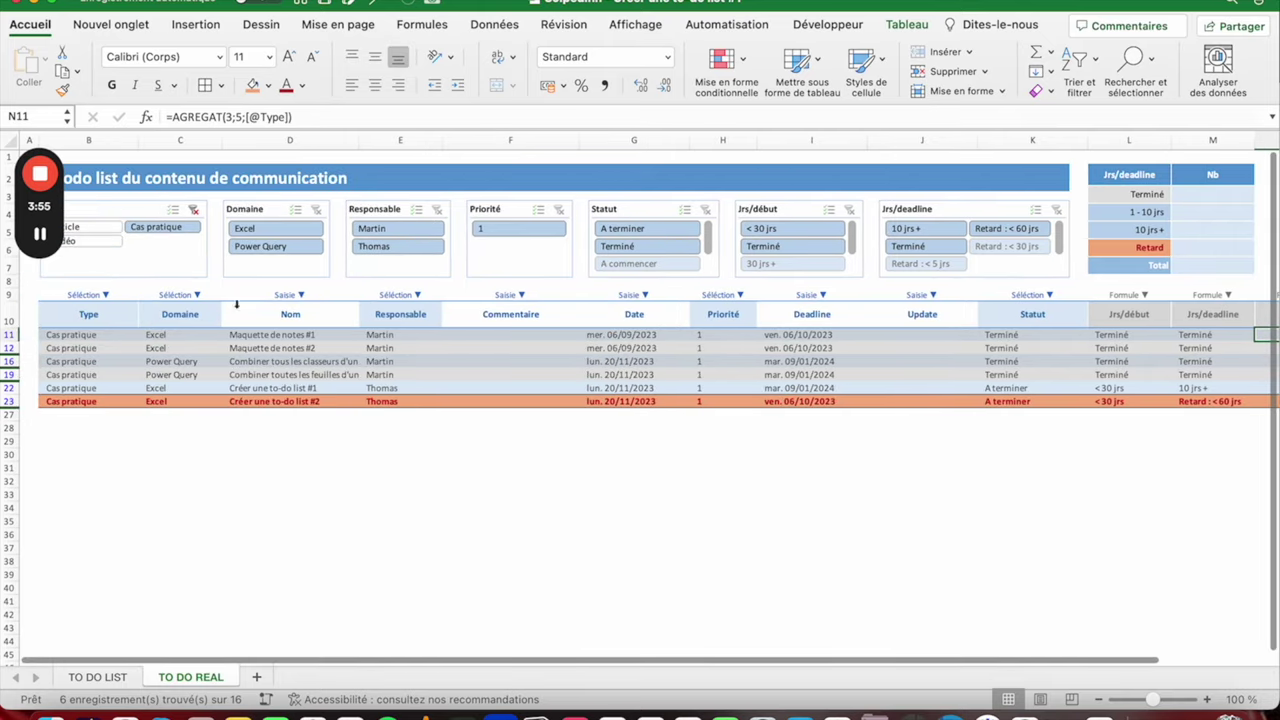
pyautogui.click(194, 213)
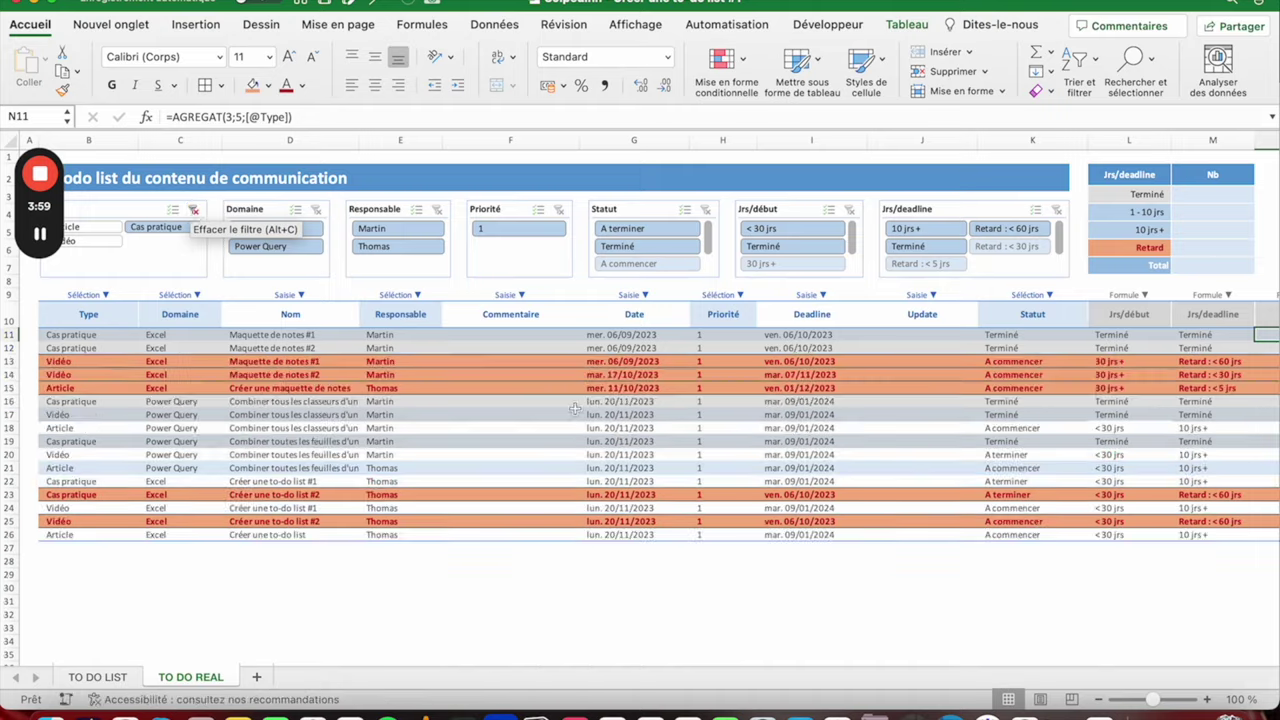
pyautogui.hscroll(5, 551, 535)
pyautogui.hscroll(-1, 551, 535)
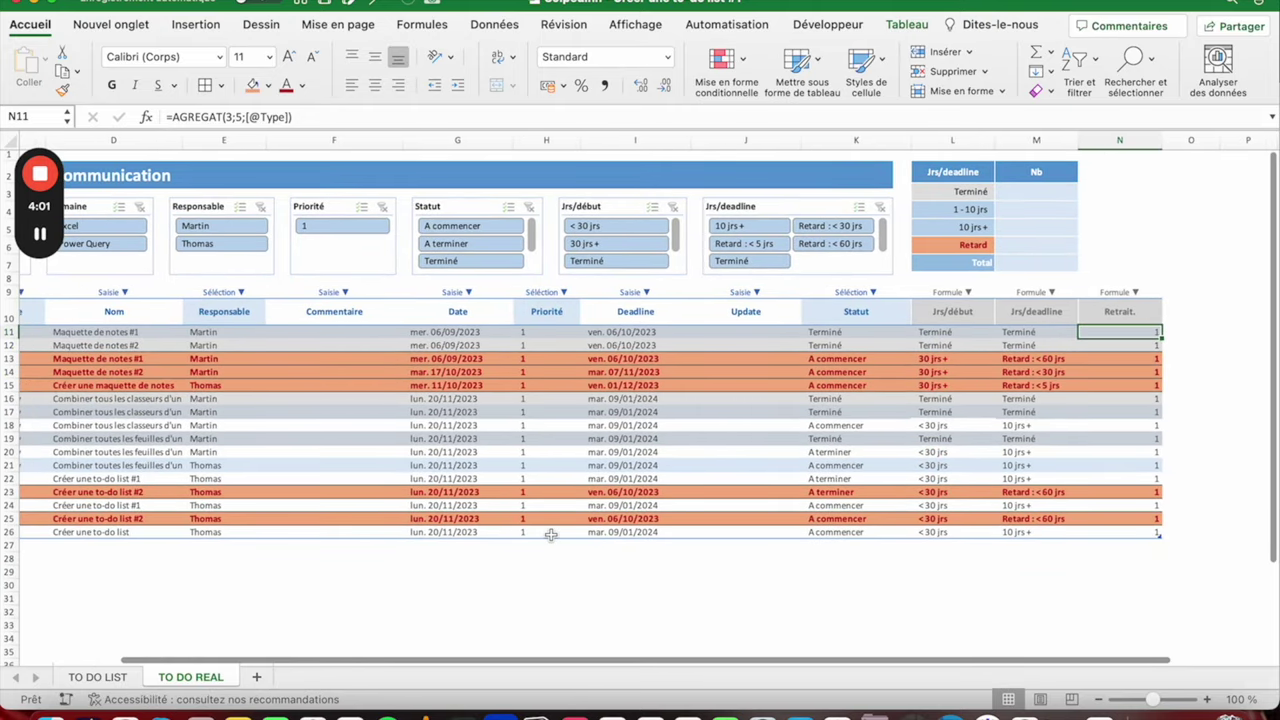
pyautogui.click(1037, 191)
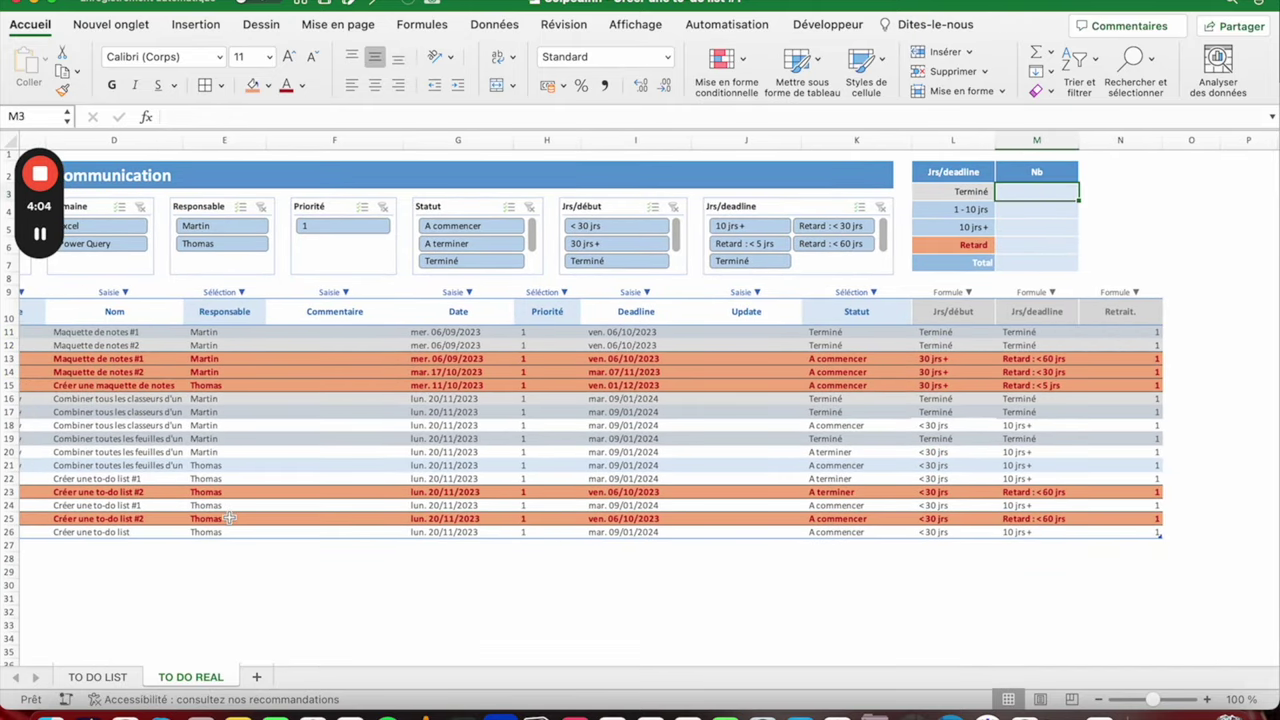
# Step: Enter =NB.SI.ENS(Tableau4[Jrs/début];"Terminé") in M3 and test it with the Jrs/deadline filter
pyautogui.write('=')
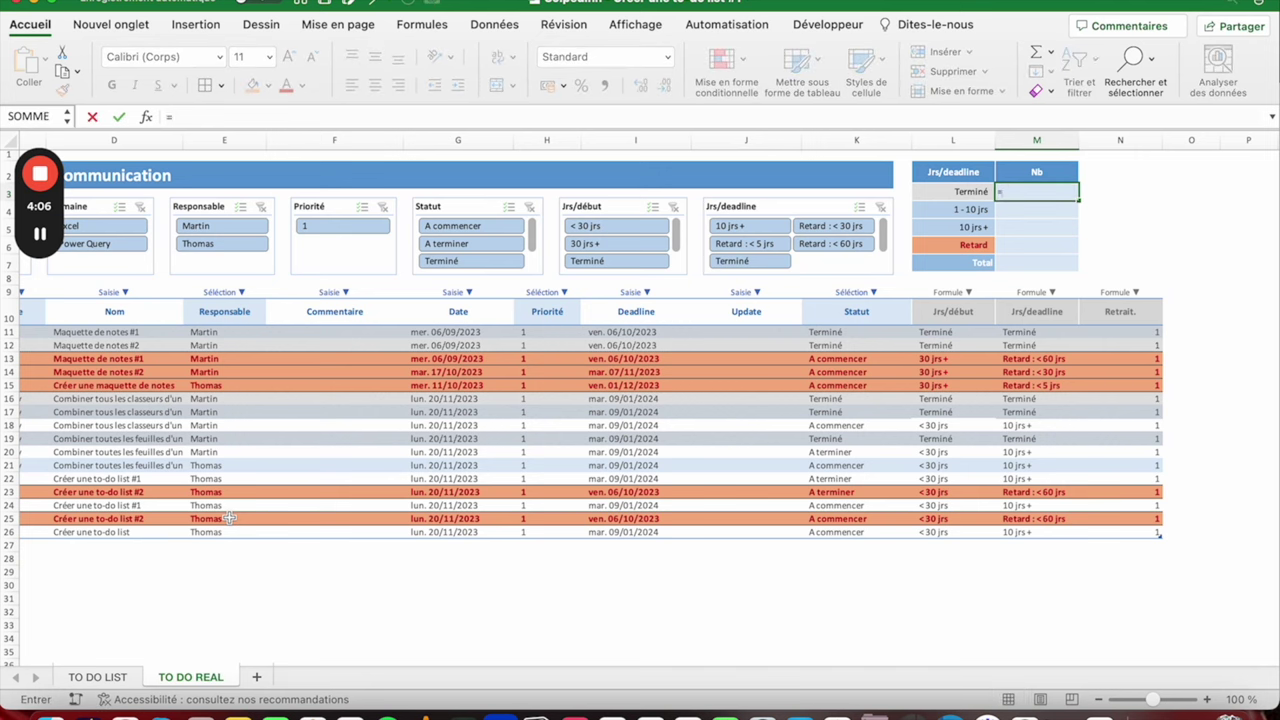
pyautogui.write('NB.SI.ENS(')
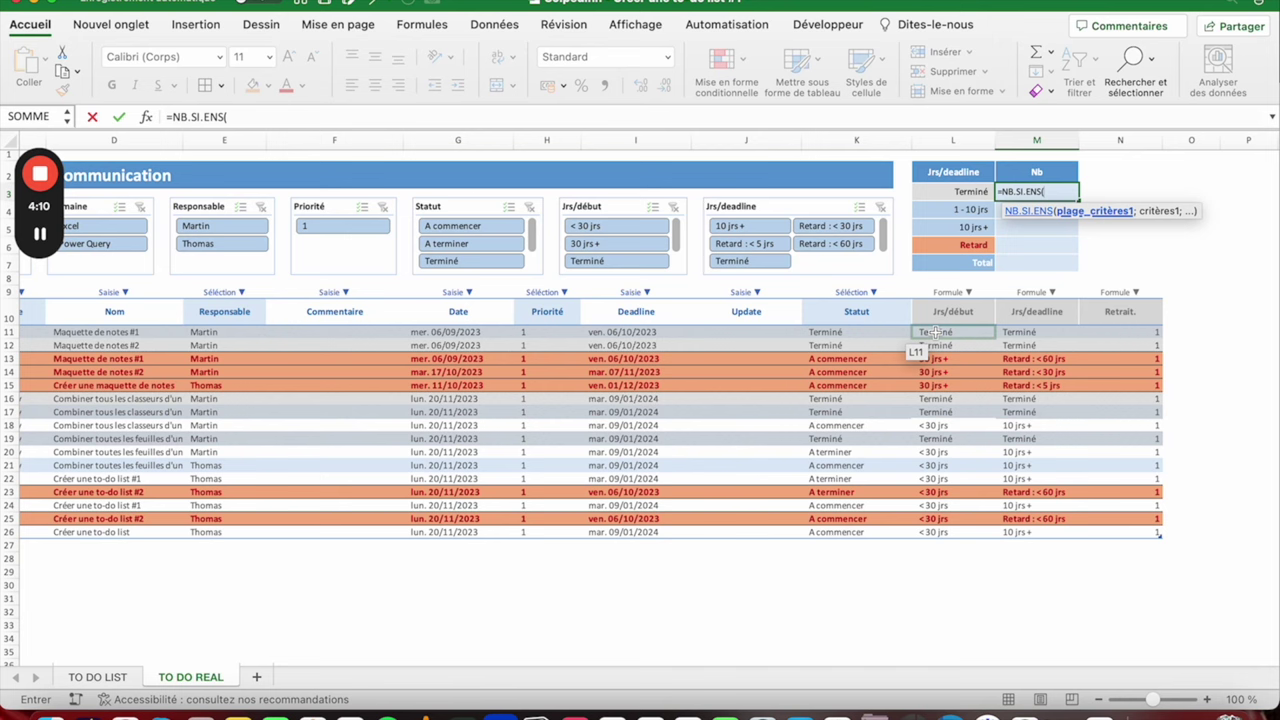
pyautogui.moveTo(935, 333); pyautogui.dragTo(947, 527)
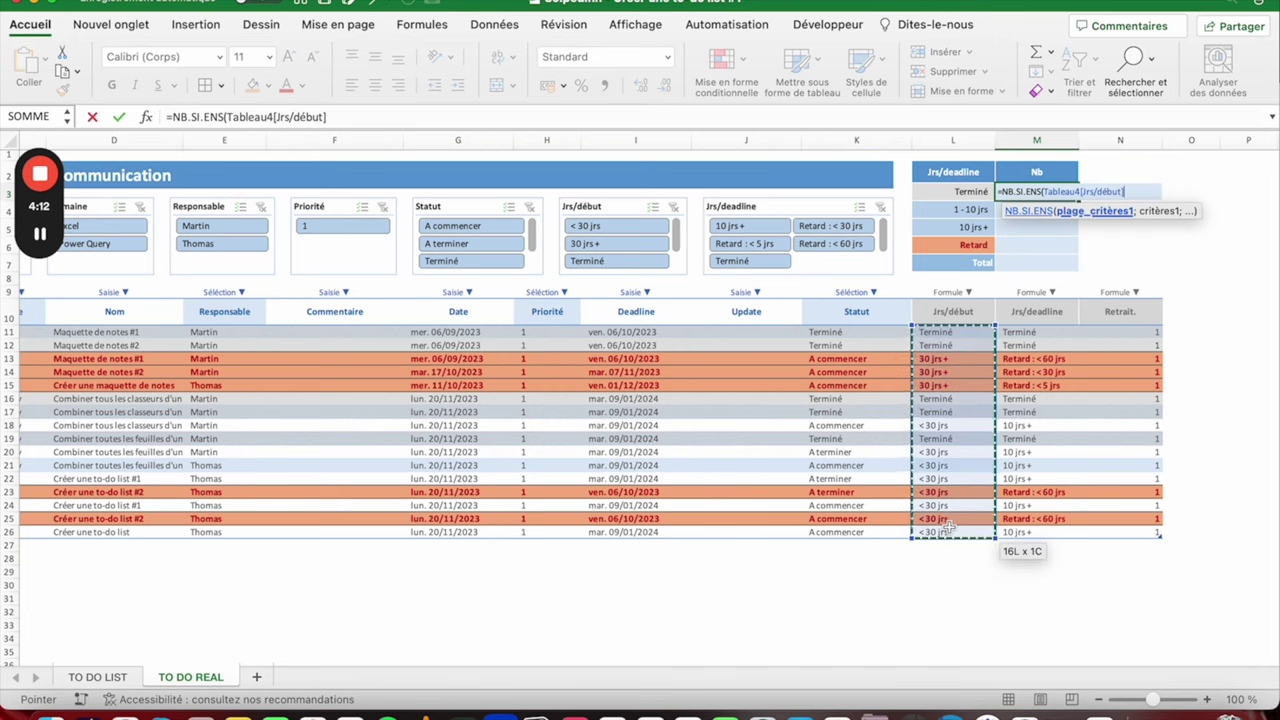
pyautogui.write(';')
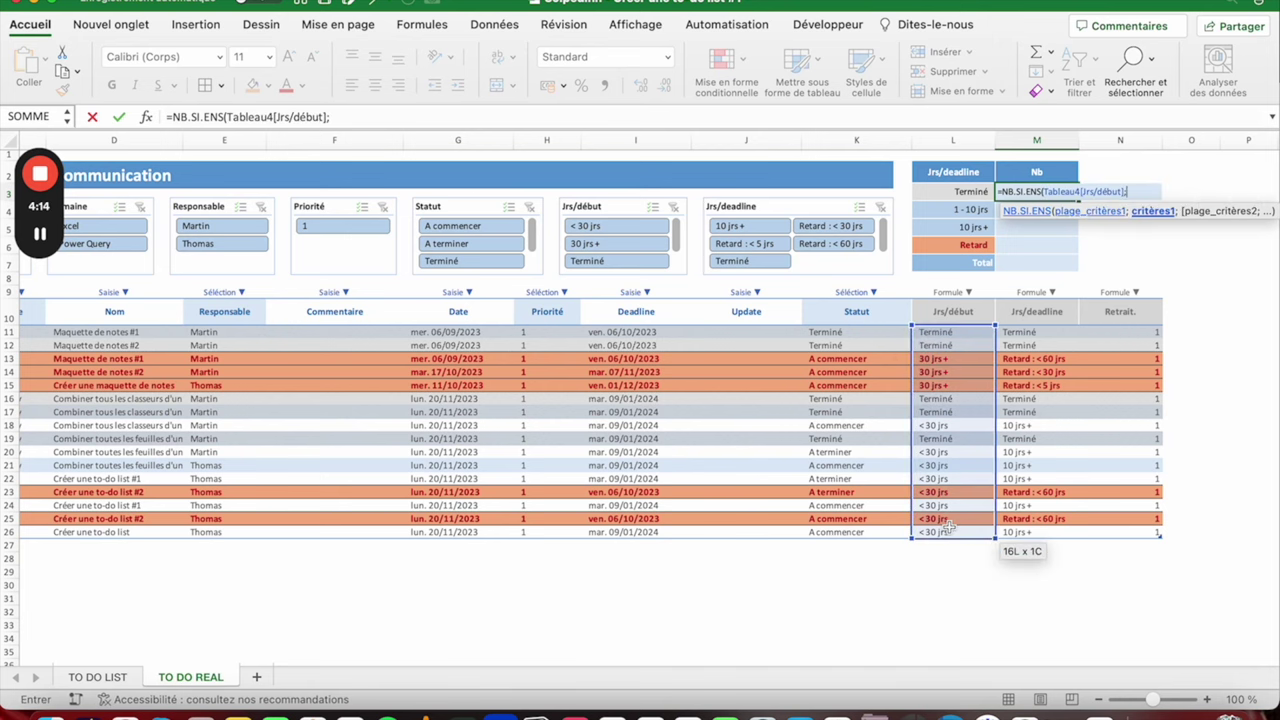
pyautogui.write('"Terminé')
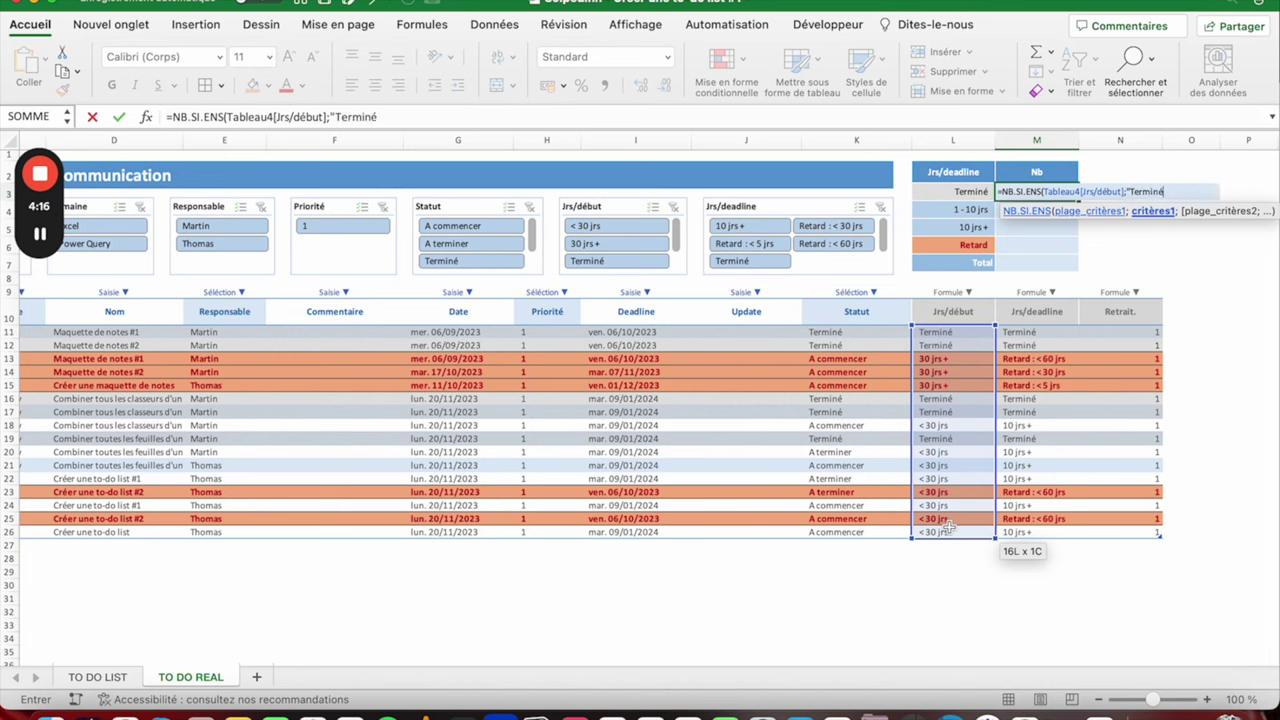
pyautogui.write('")')
pyautogui.press('Return')
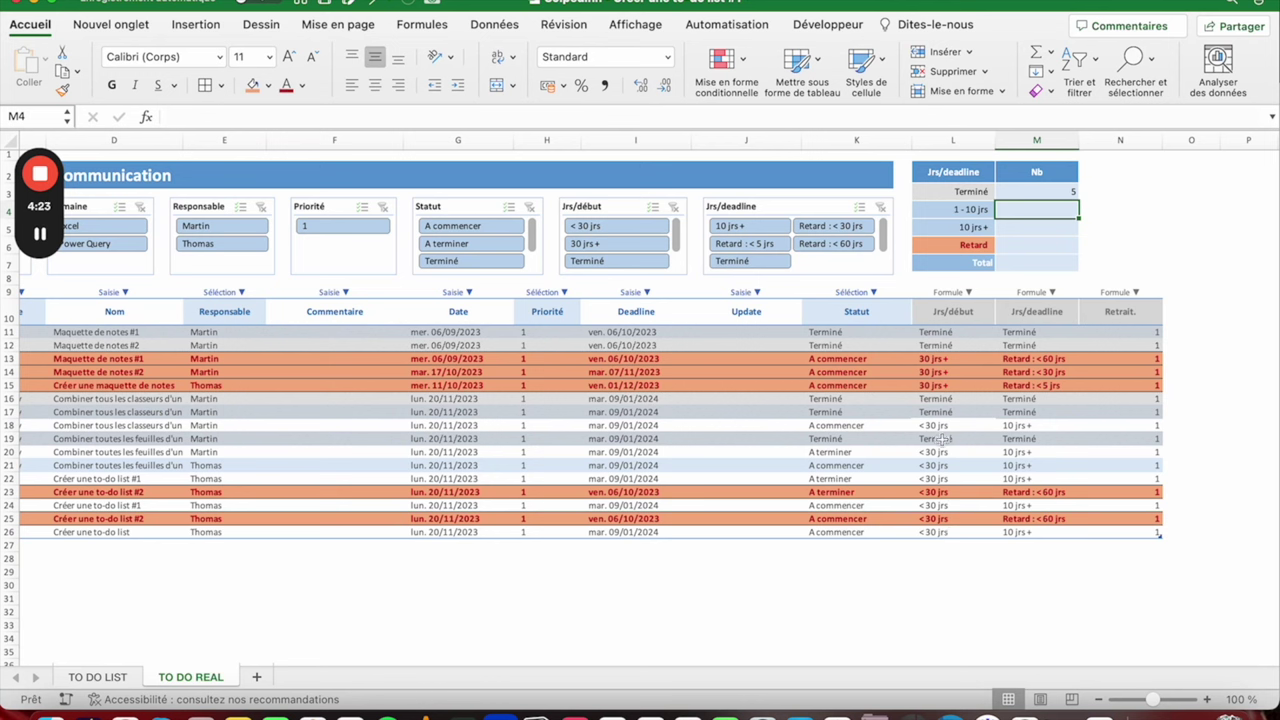
pyautogui.click(1054, 191)
pyautogui.click(760, 228)
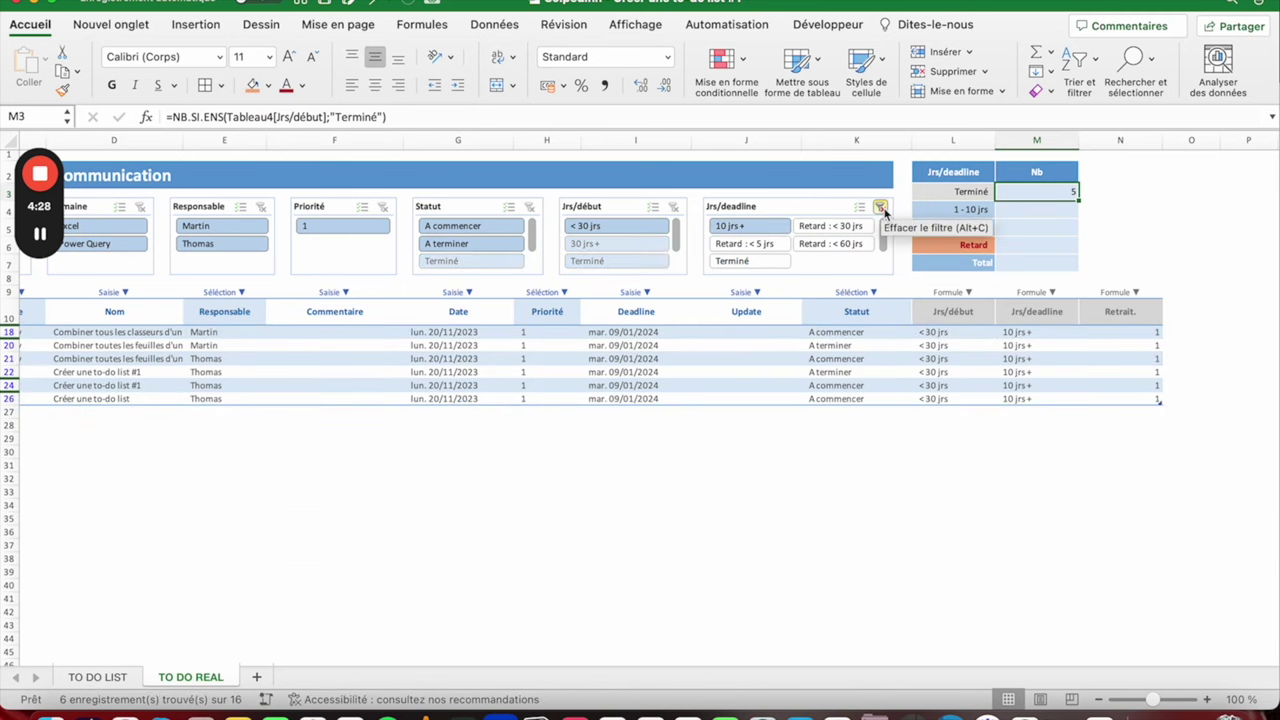
pyautogui.click(880, 207)
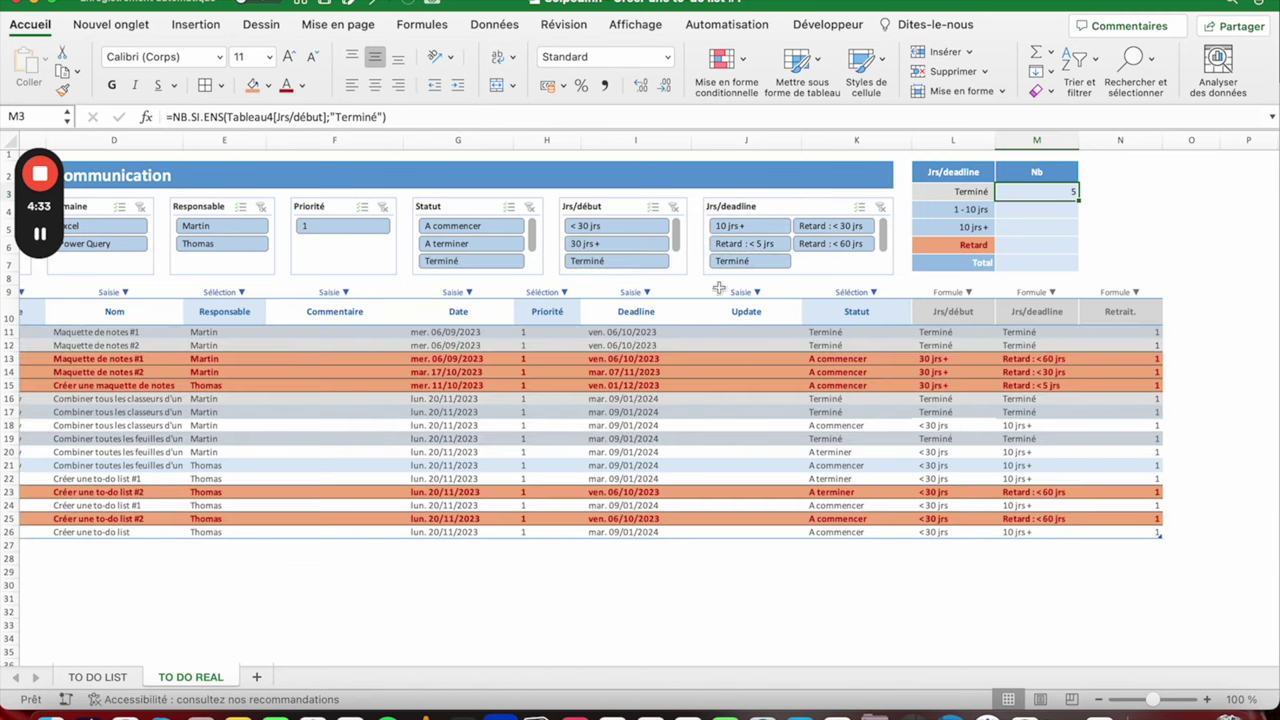
# Step: Add Tableau4[Retrait.];1 as a second criterion so the Terminé count shows 5
pyautogui.click(392, 117)
pyautogui.write(';')
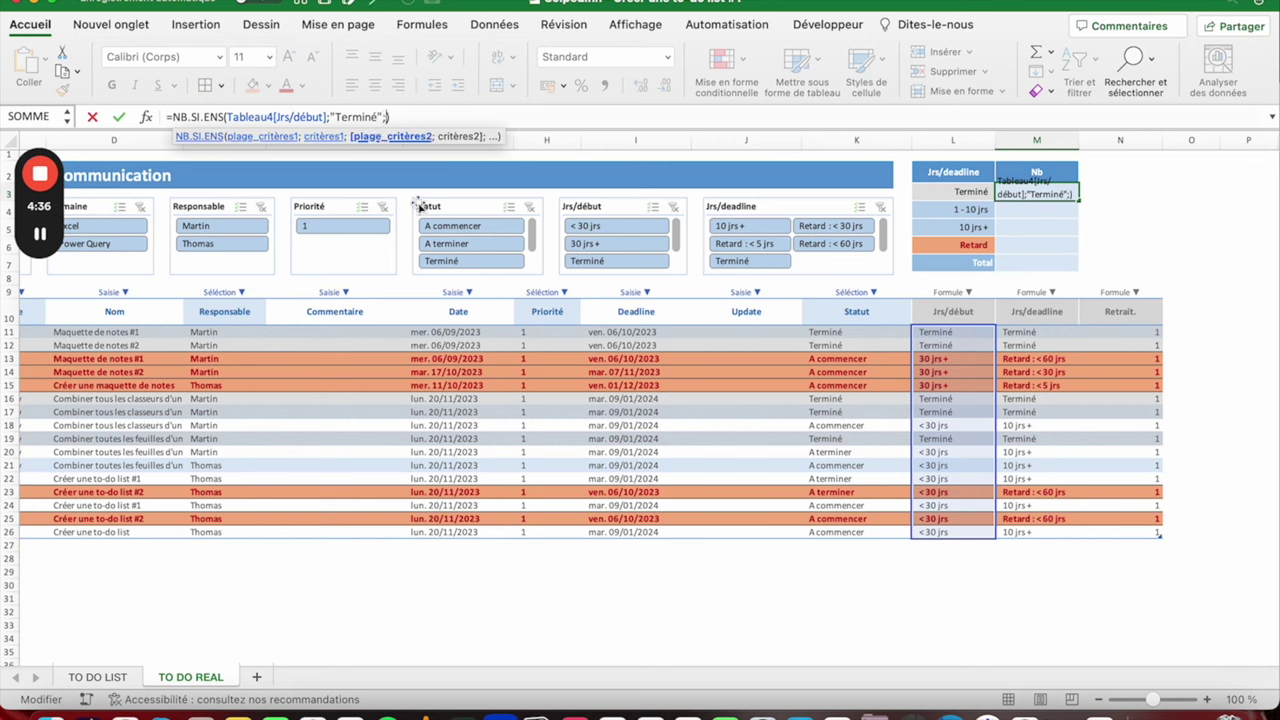
pyautogui.moveTo(1131, 330); pyautogui.dragTo(1160, 532)
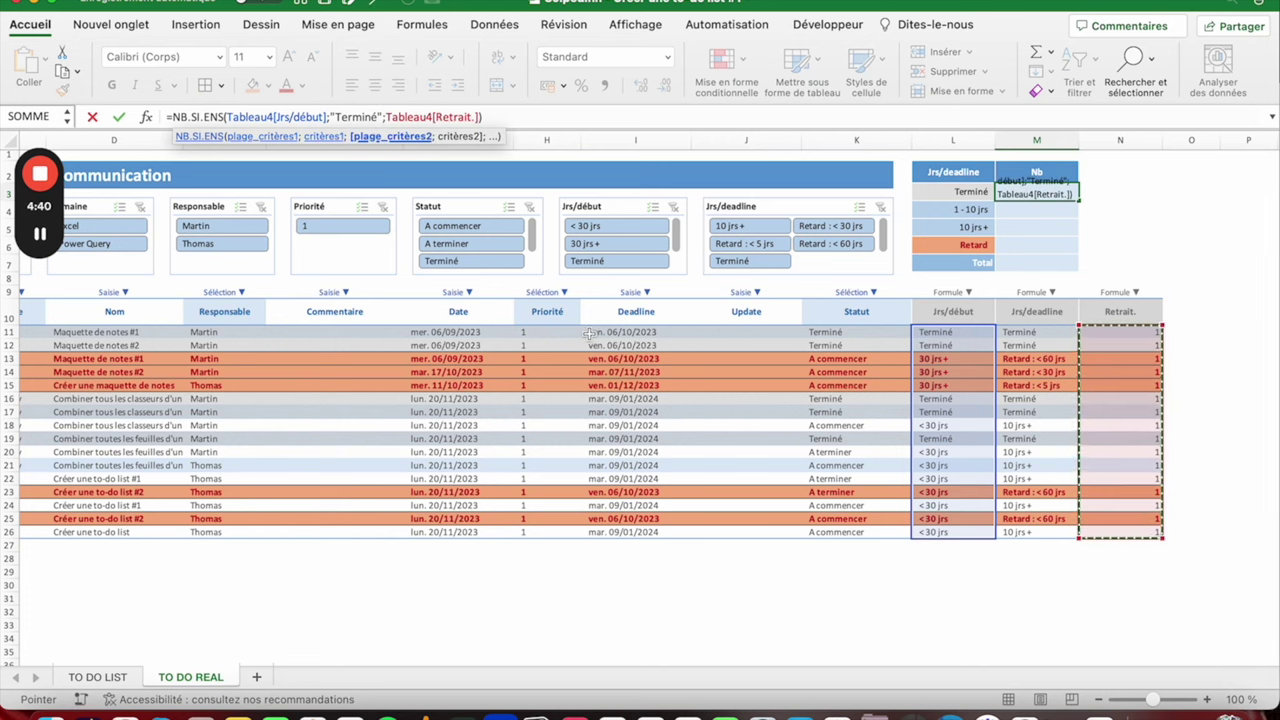
pyautogui.write(';1')
pyautogui.press('Return')
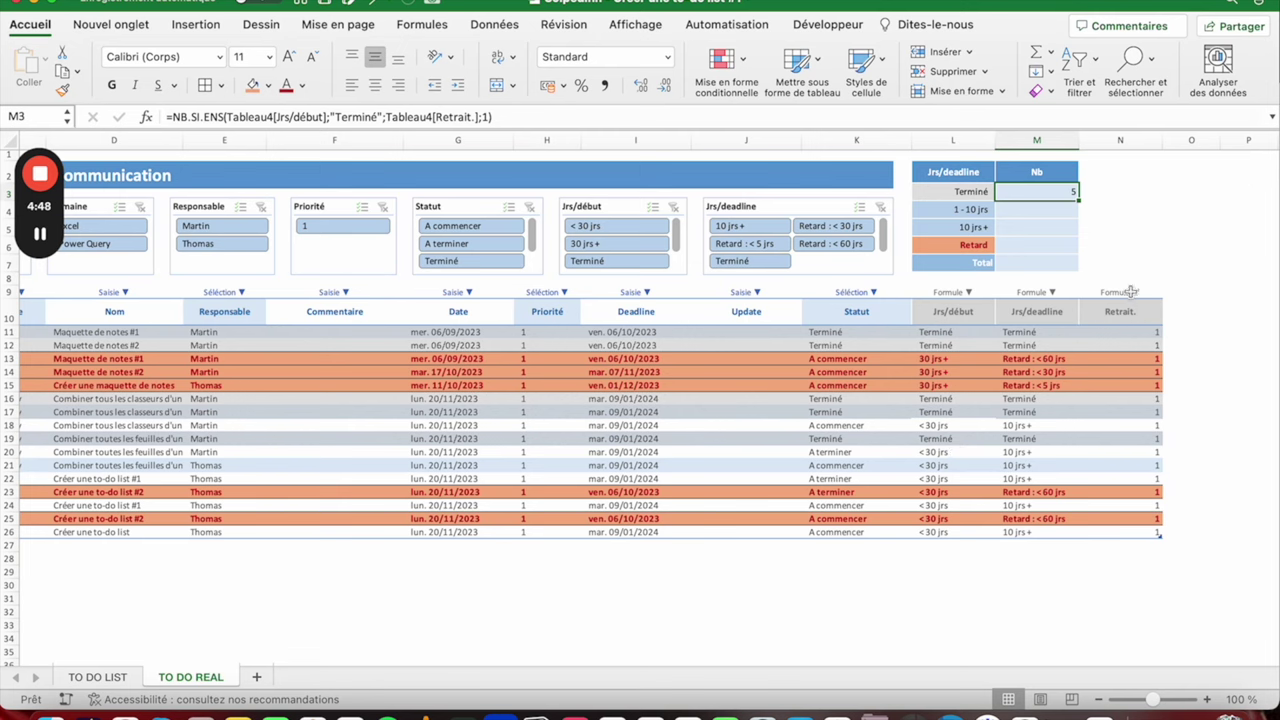
pyautogui.click(1121, 139)
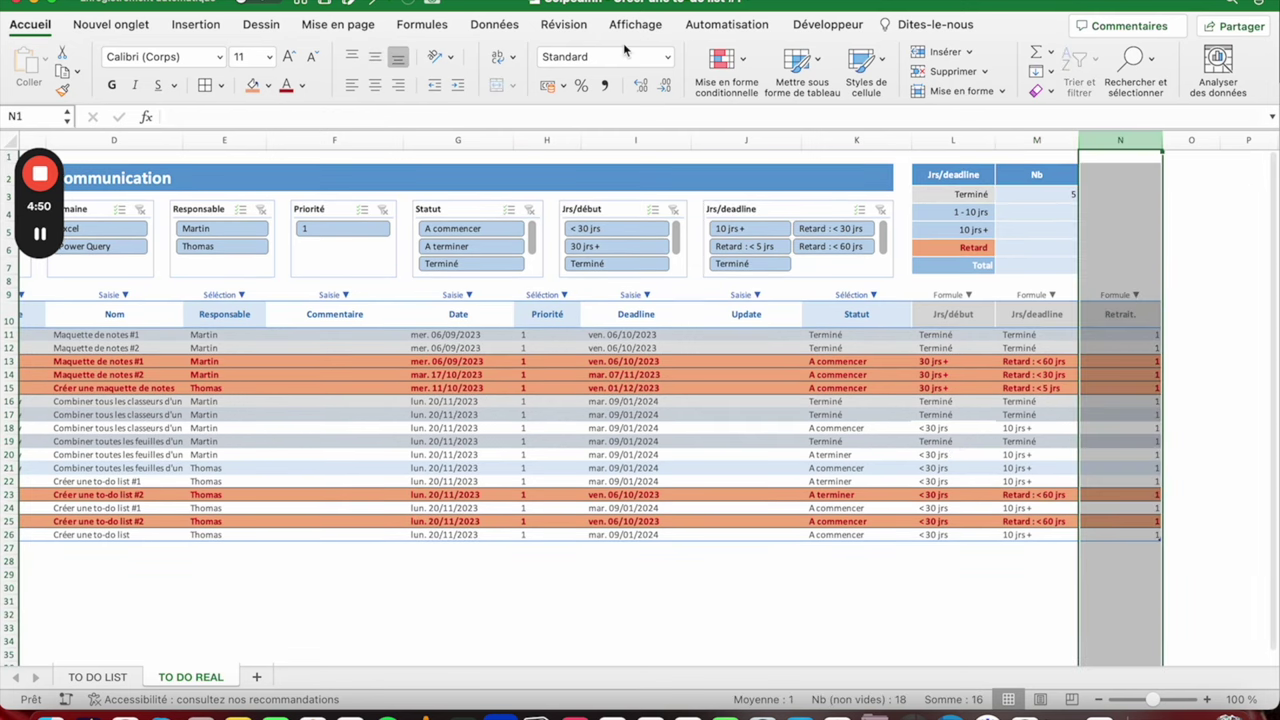
# Step: Group column N (Retrait.) via Données > Grouper, collapse it, then expand it again
pyautogui.click(508, 26)
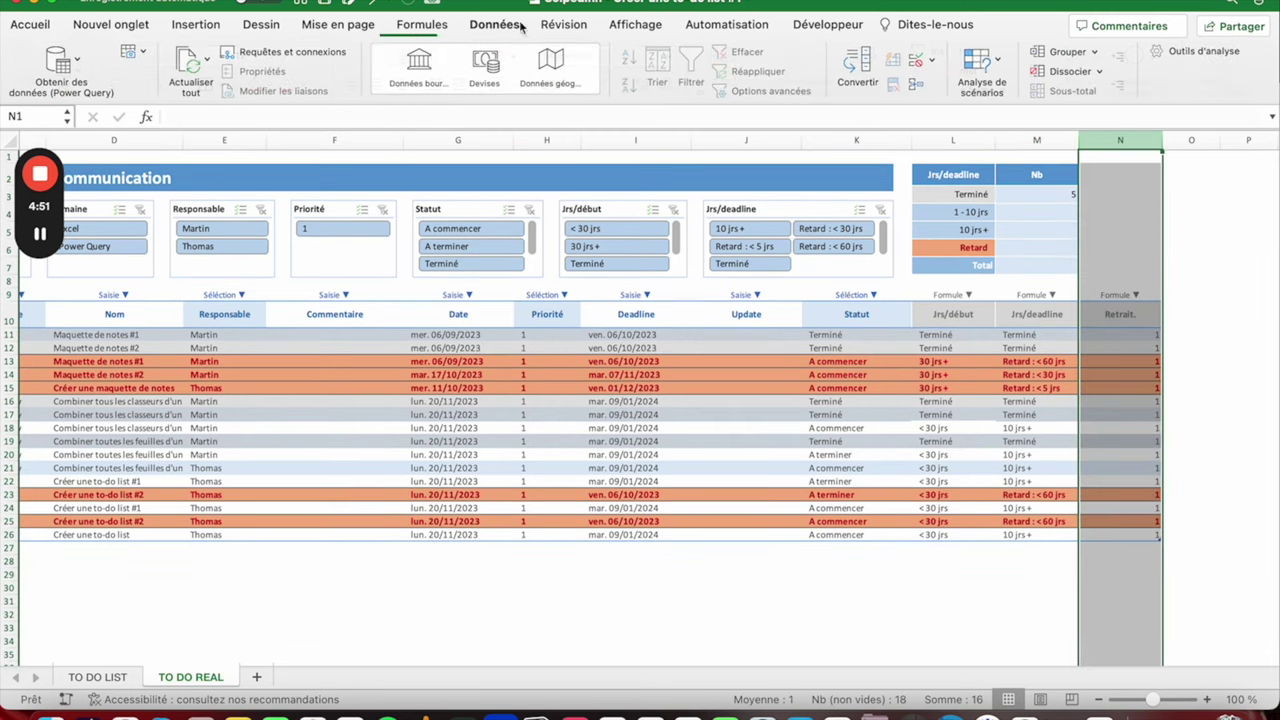
pyautogui.click(1057, 52)
pyautogui.click(1193, 145)
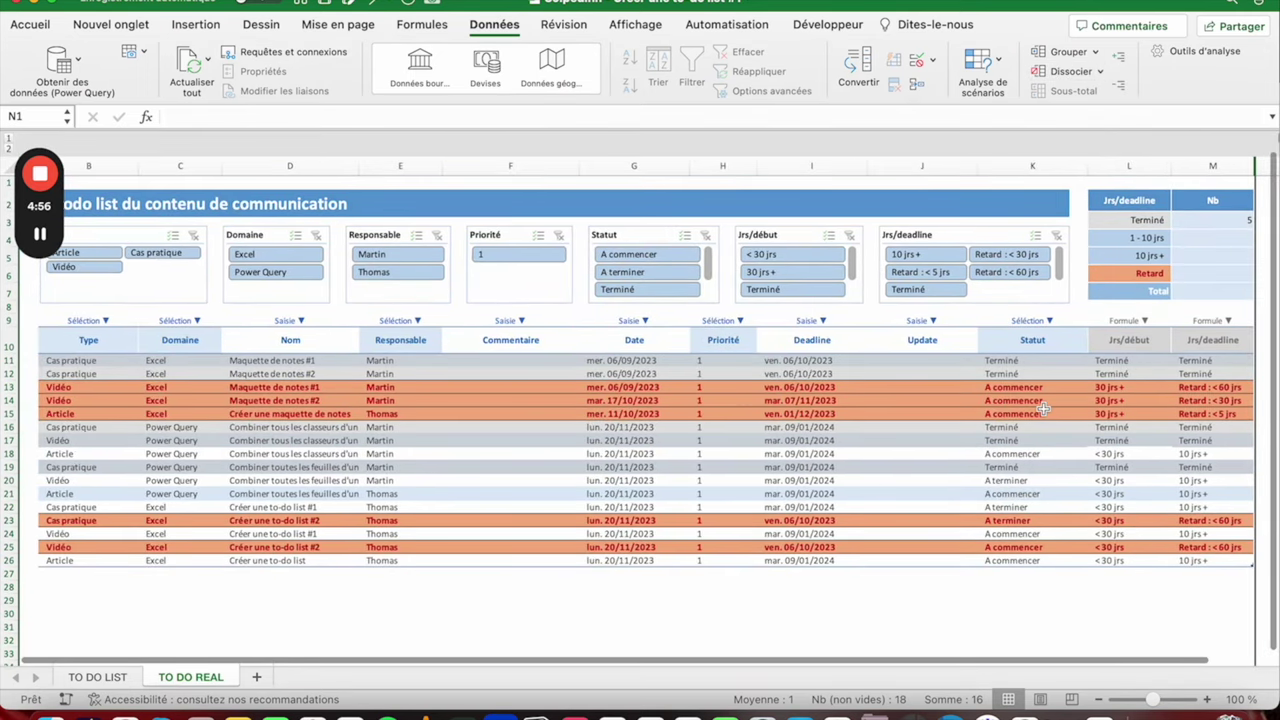
pyautogui.click(1242, 142)
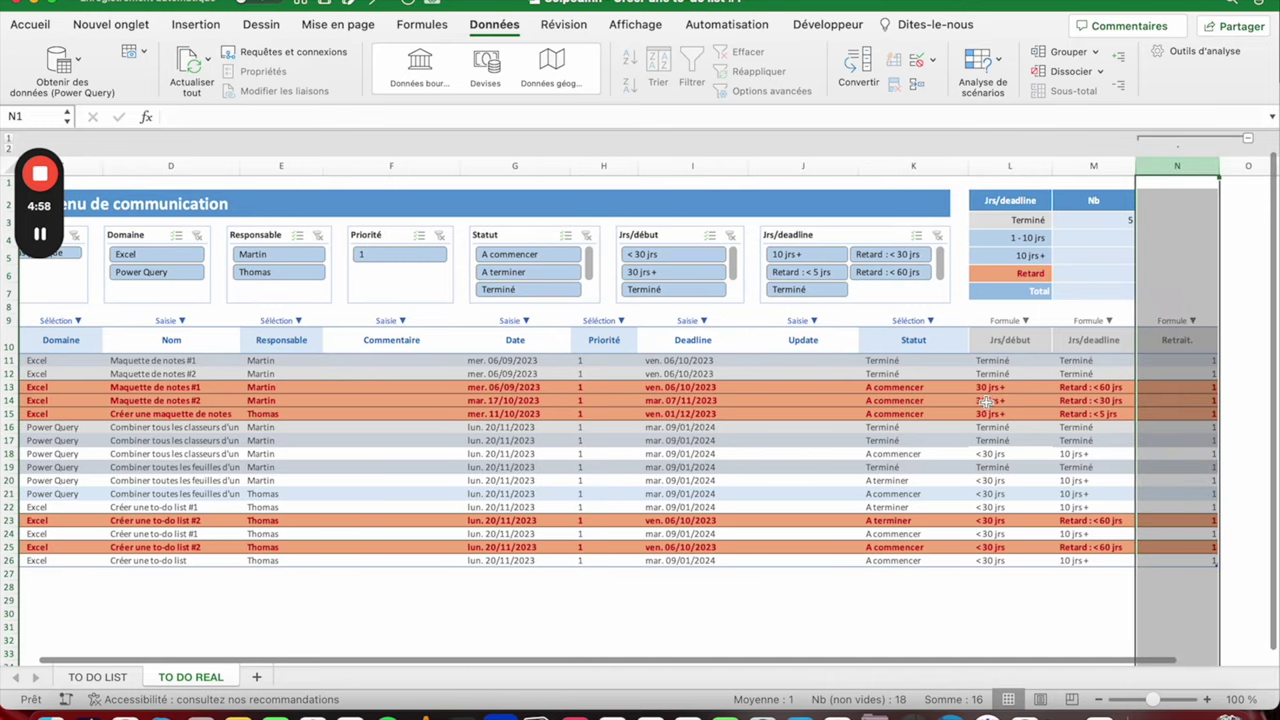
pyautogui.click(1104, 220)
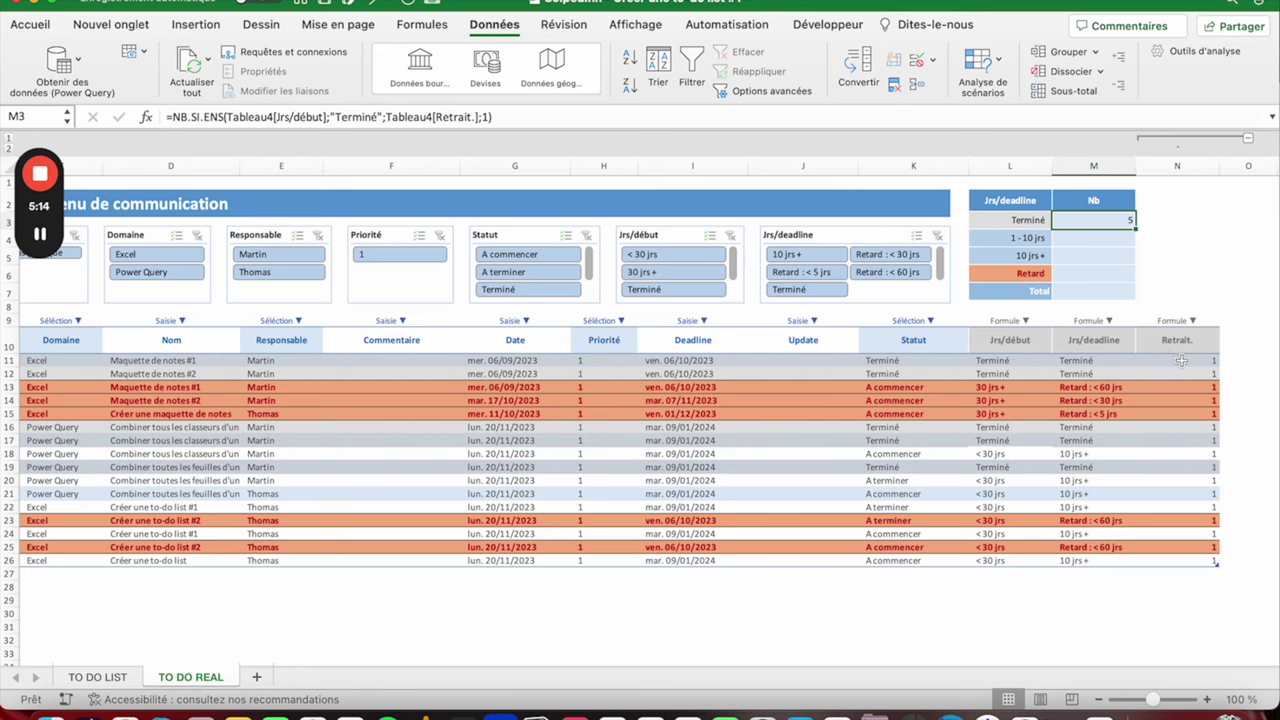
# Step: Filter the table to Martin's, then Thomas's tasks, then clear the Responsable filter
pyautogui.click(253, 256)
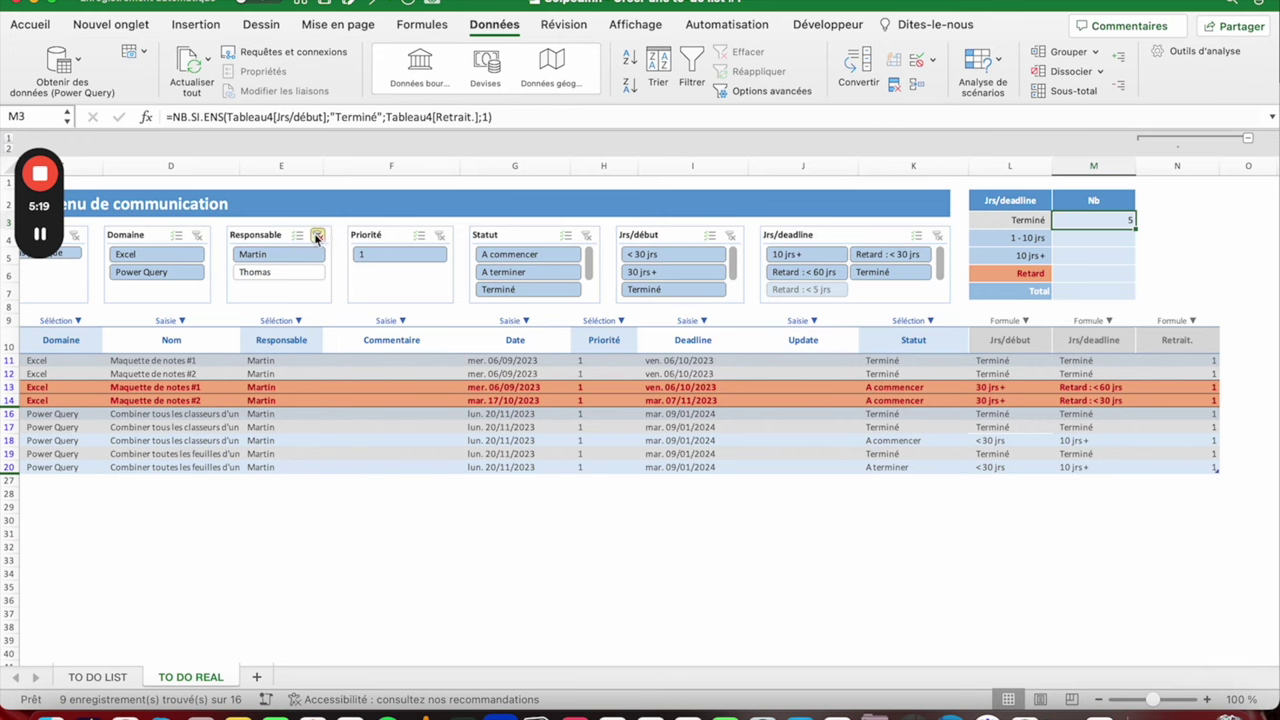
pyautogui.click(318, 236)
pyautogui.click(264, 273)
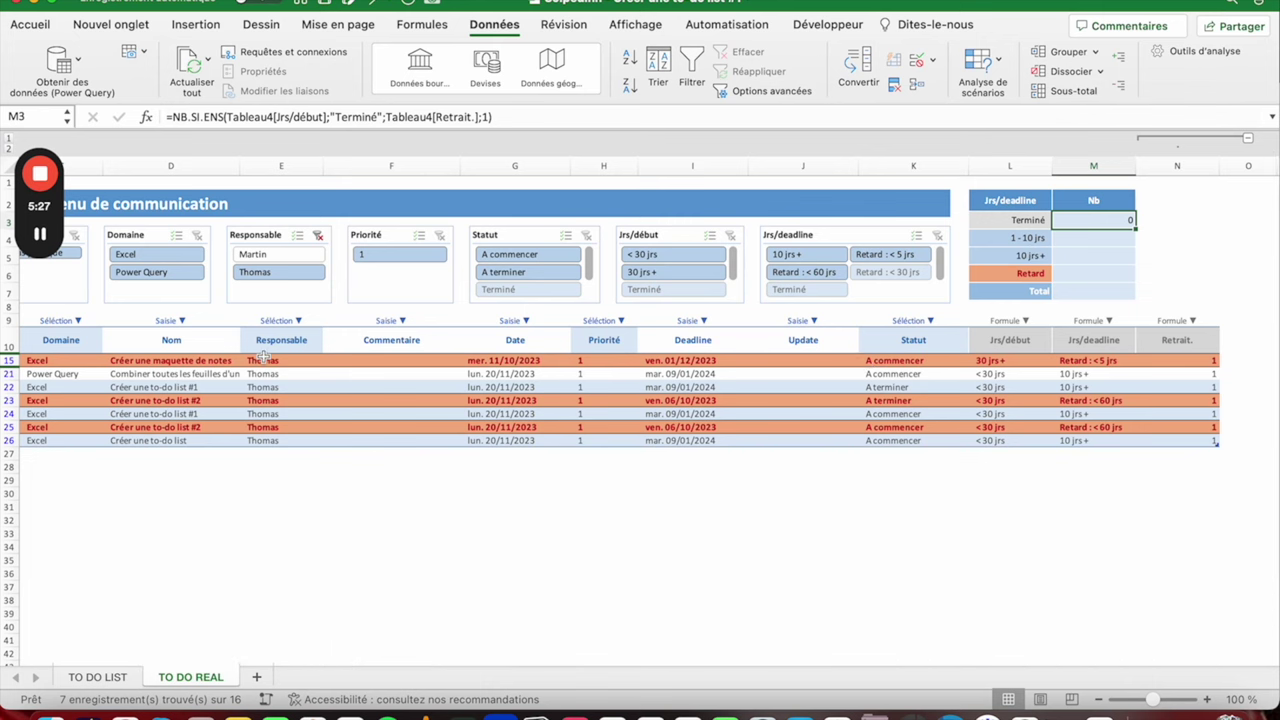
pyautogui.hscroll(-2, 103, 463)
pyautogui.hscroll(-2, 103, 463)
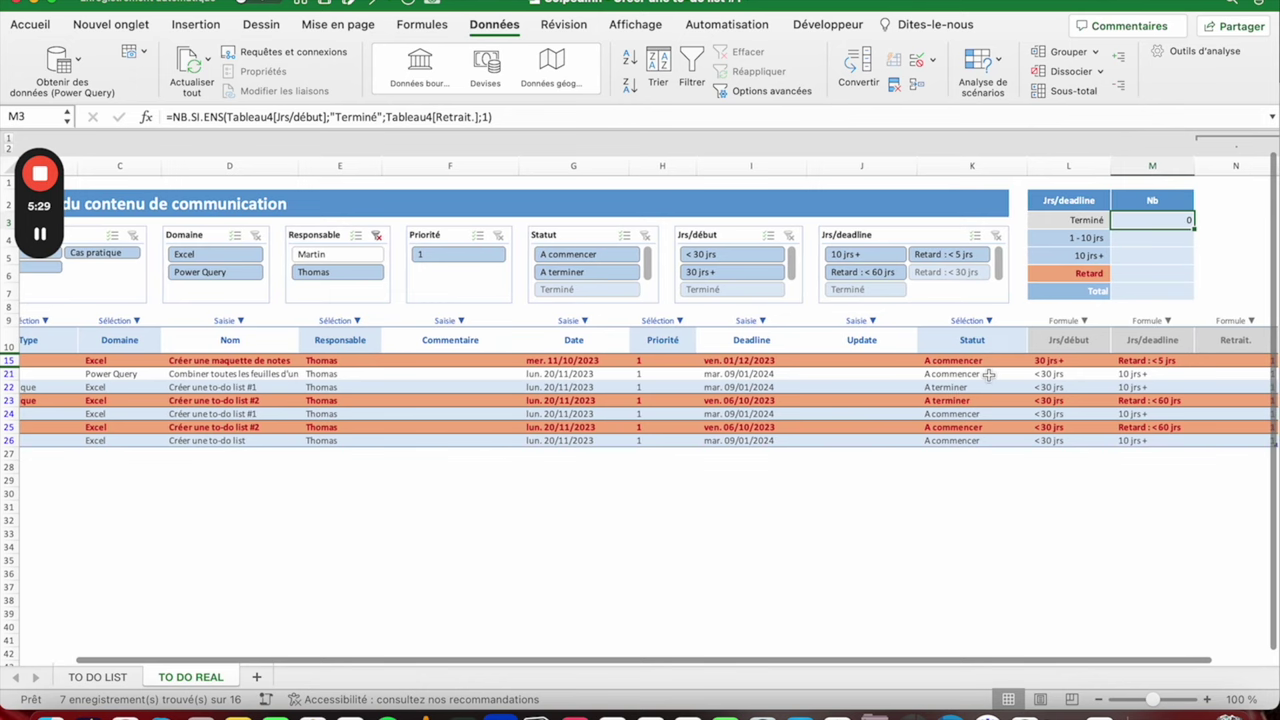
pyautogui.hscroll(3, 986, 371)
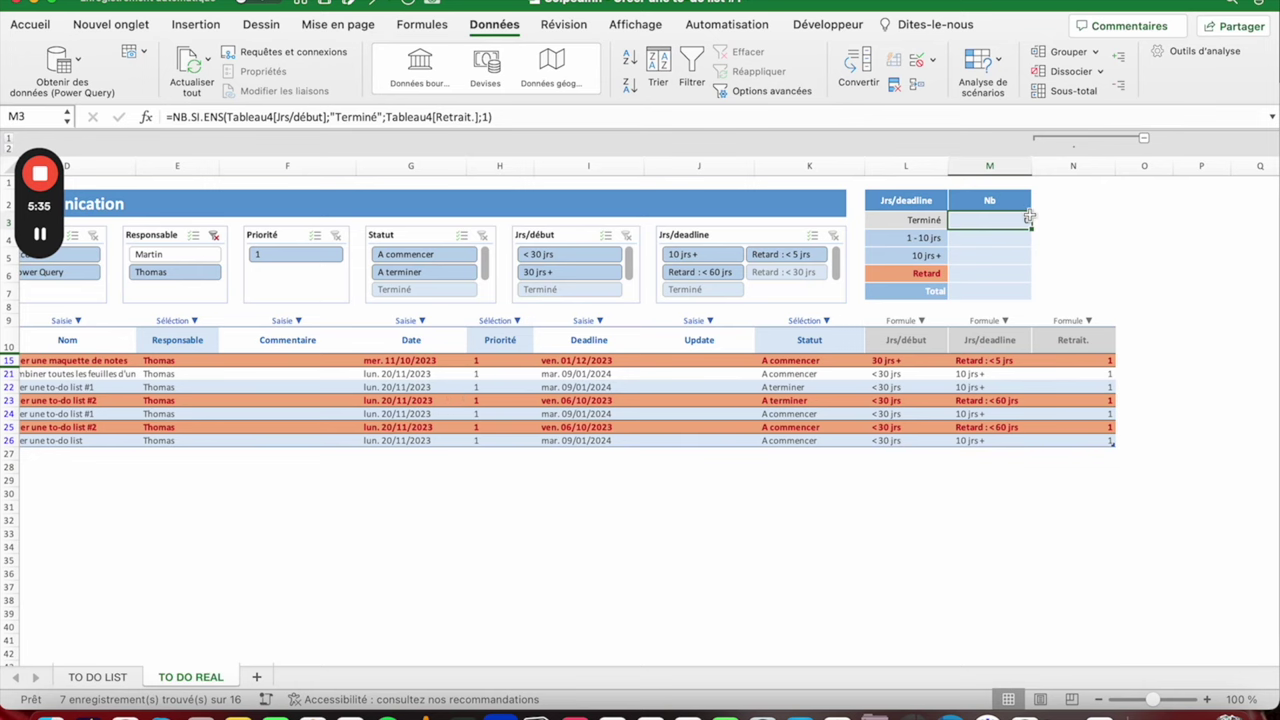
pyautogui.hscroll(-4, 494, 400)
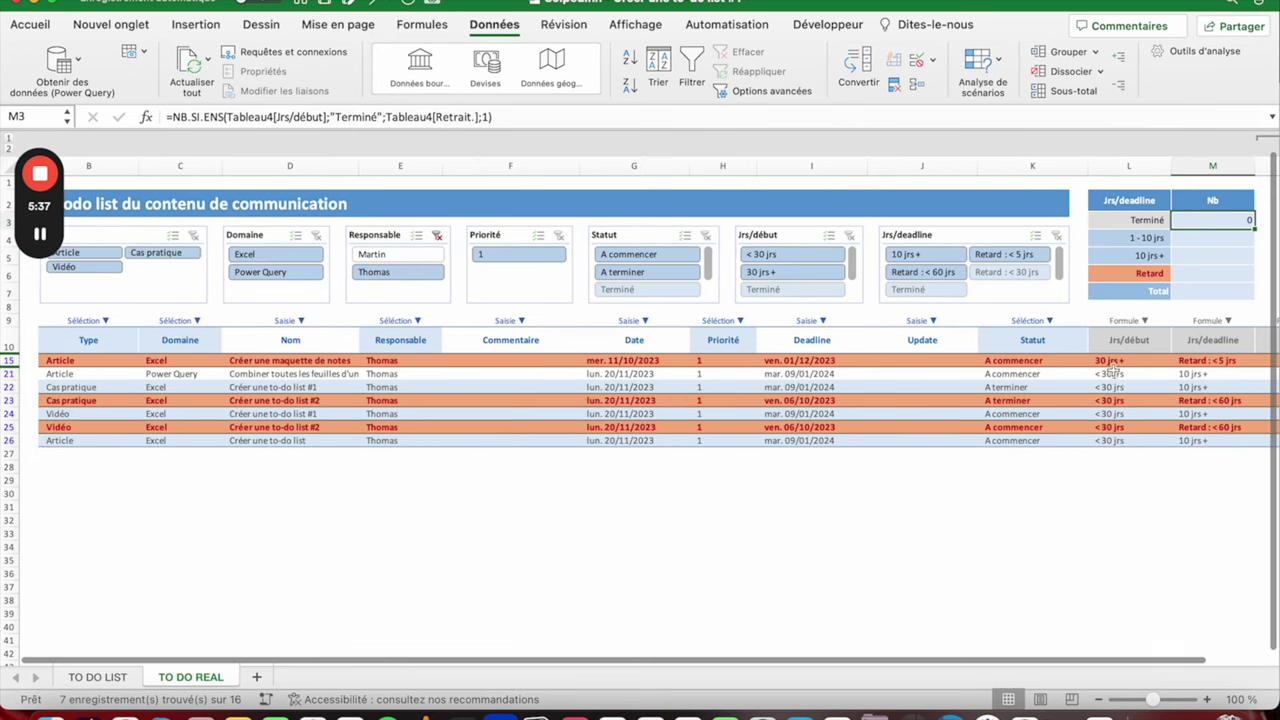
pyautogui.click(1213, 238)
# Step: Start an NB.SI.ENS count on the Jrs/deadline column in M4, then abandon it
pyautogui.click(438, 236)
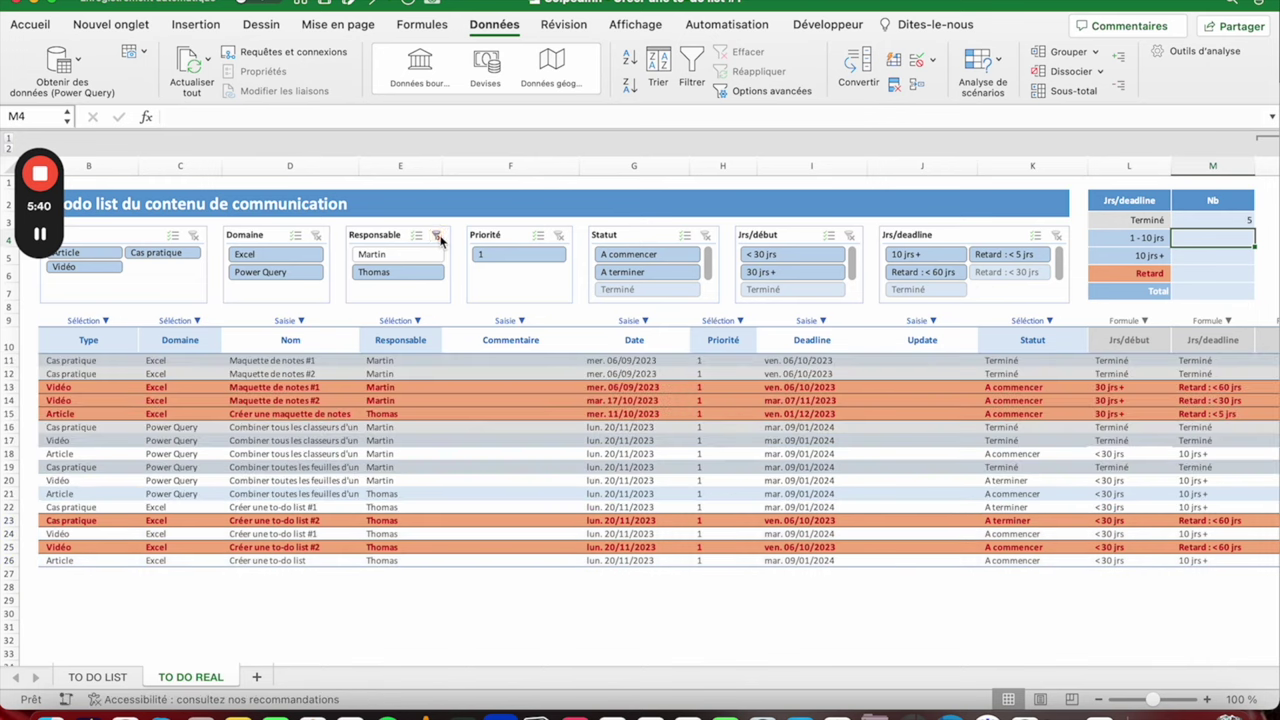
pyautogui.hscroll(2, 1150, 265)
pyautogui.hscroll(3, 1230, 271)
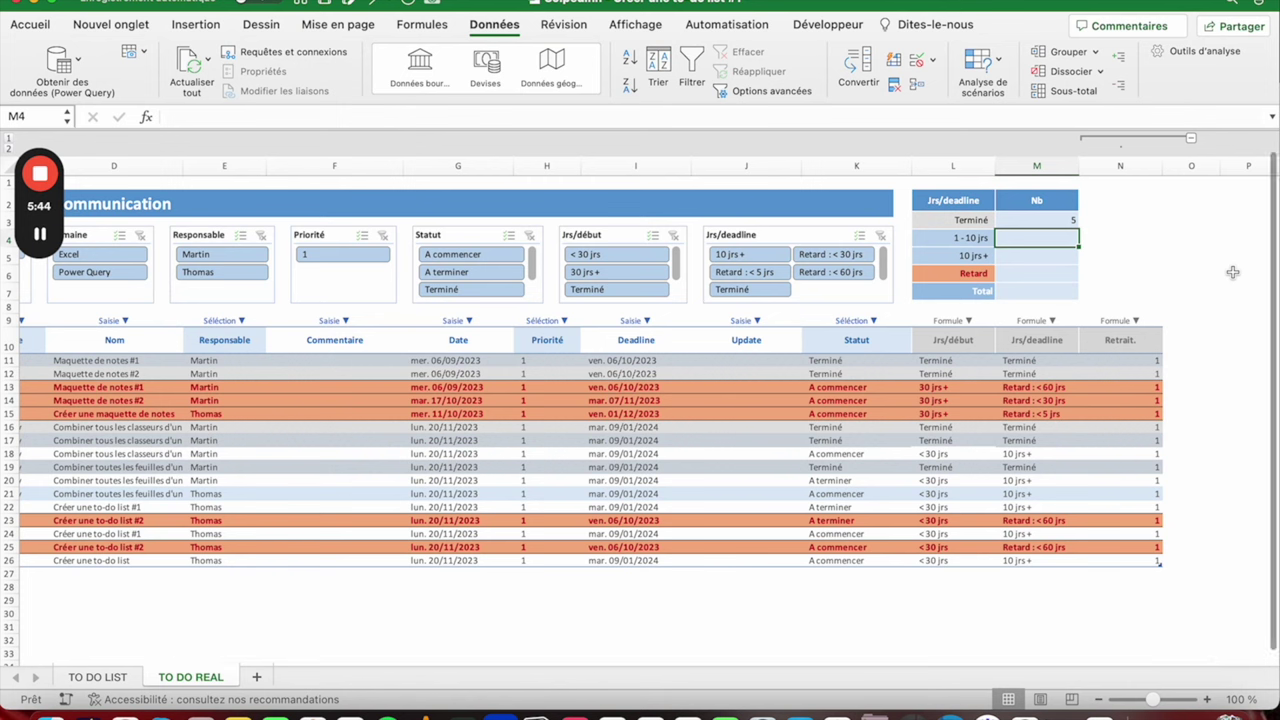
pyautogui.write('=NB.SI')
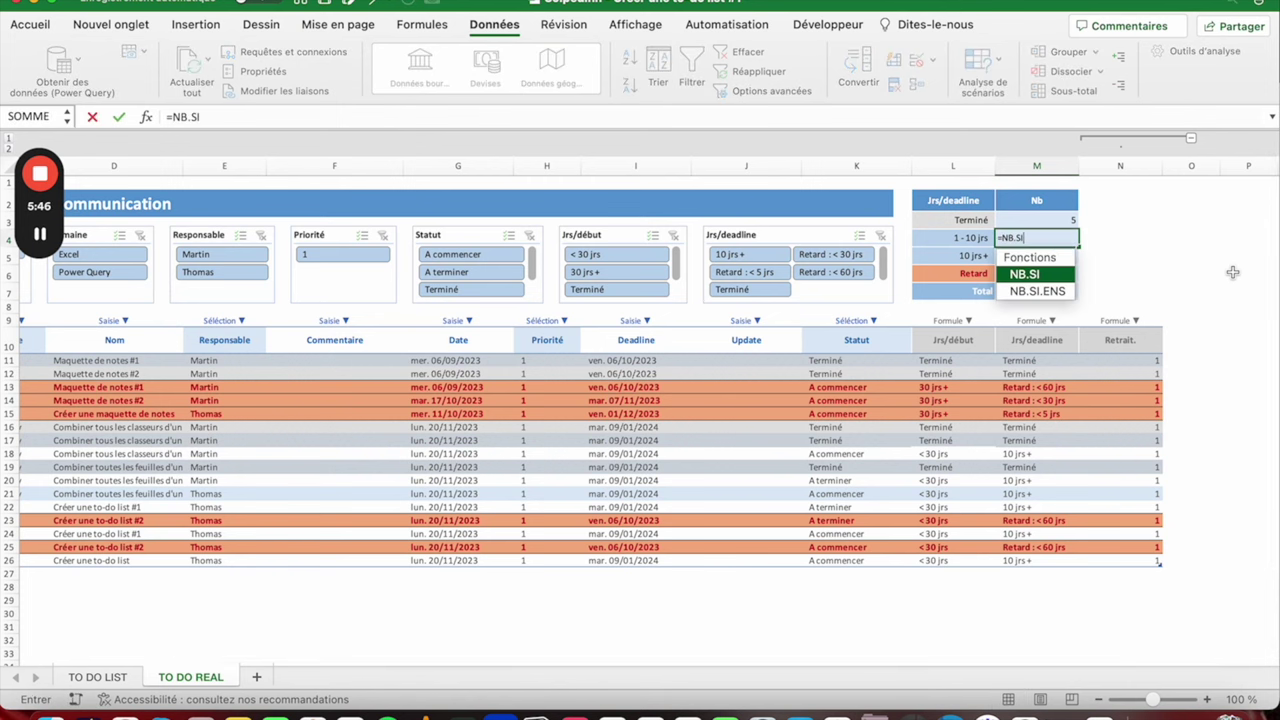
pyautogui.press('Tab')
pyautogui.click(928, 368)
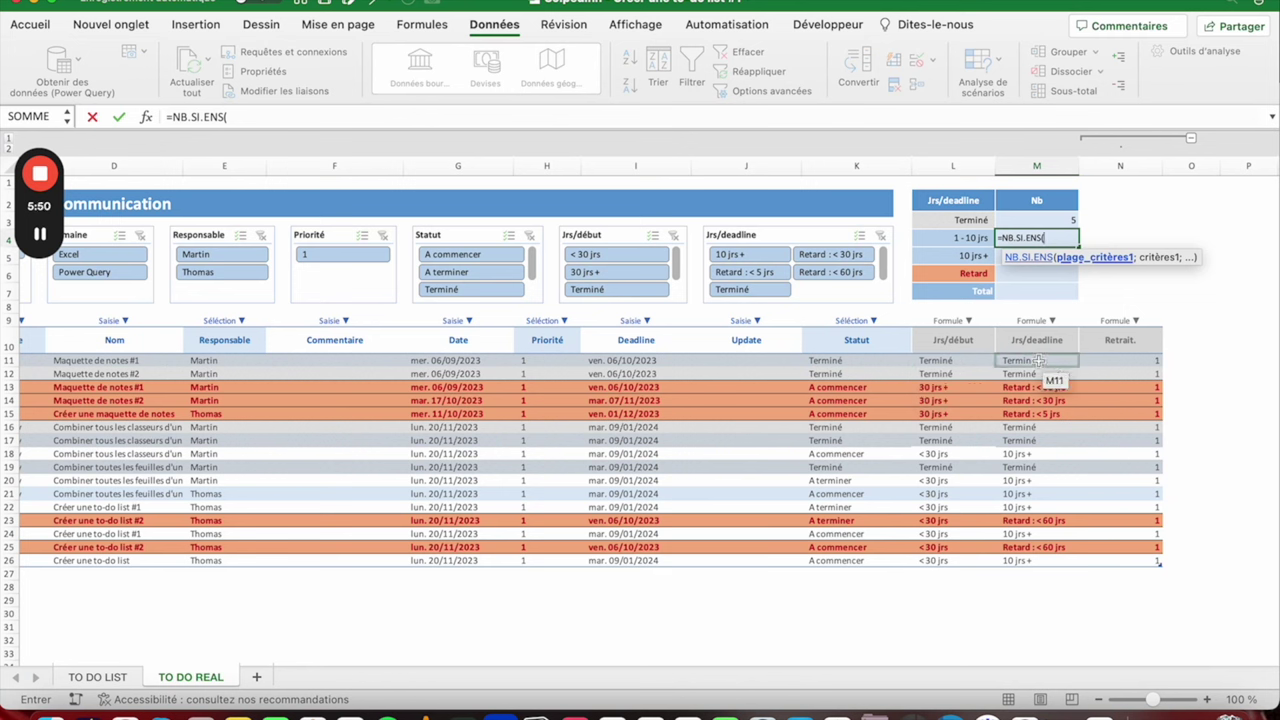
pyautogui.moveTo(1039, 361); pyautogui.dragTo(1041, 562)
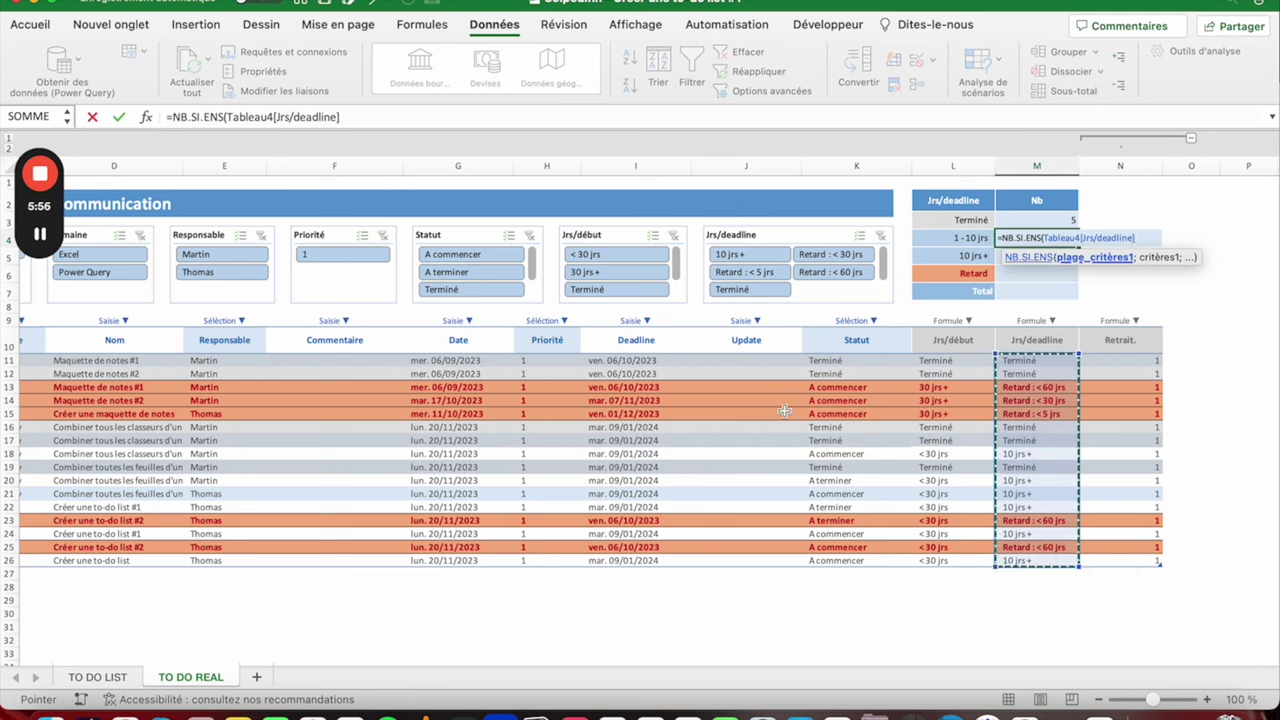
pyautogui.write(';')
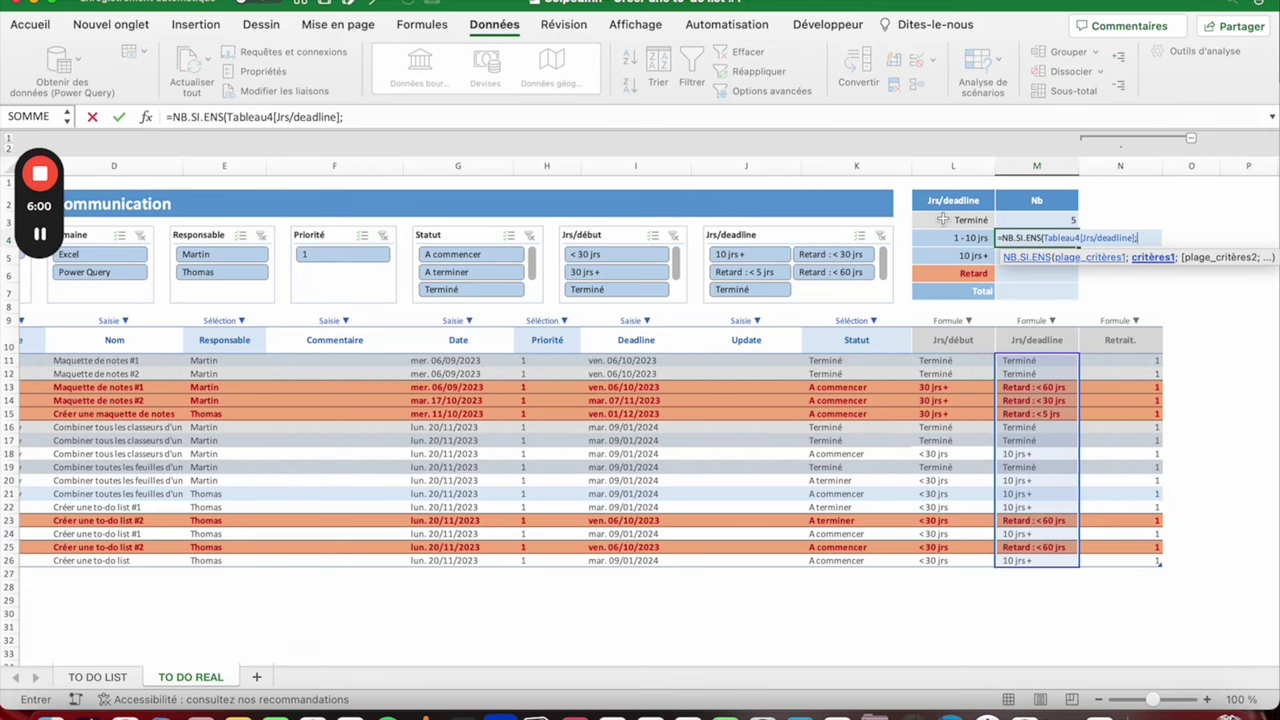
pyautogui.press('BackSpace')
pyautogui.press('BackSpace')
pyautogui.press('BackSpace')
pyautogui.press('BackSpace')
pyautogui.press('BackSpace')
pyautogui.press('BackSpace')
pyautogui.press('BackSpace')
pyautogui.press('BackSpace')
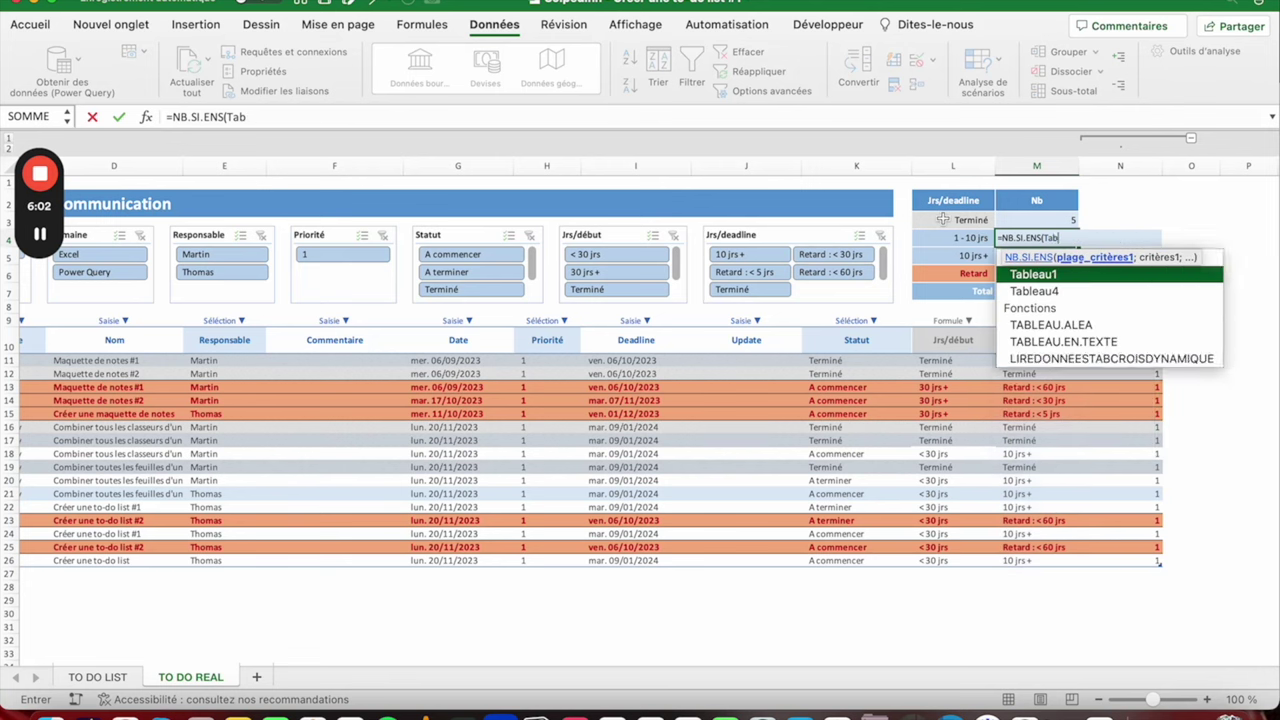
pyautogui.press('BackSpace')
pyautogui.press('BackSpace')
pyautogui.press('BackSpace')
pyautogui.press('BackSpace')
pyautogui.press('BackSpace')
pyautogui.press('BackSpace')
pyautogui.press('Escape')
pyautogui.press('Up')
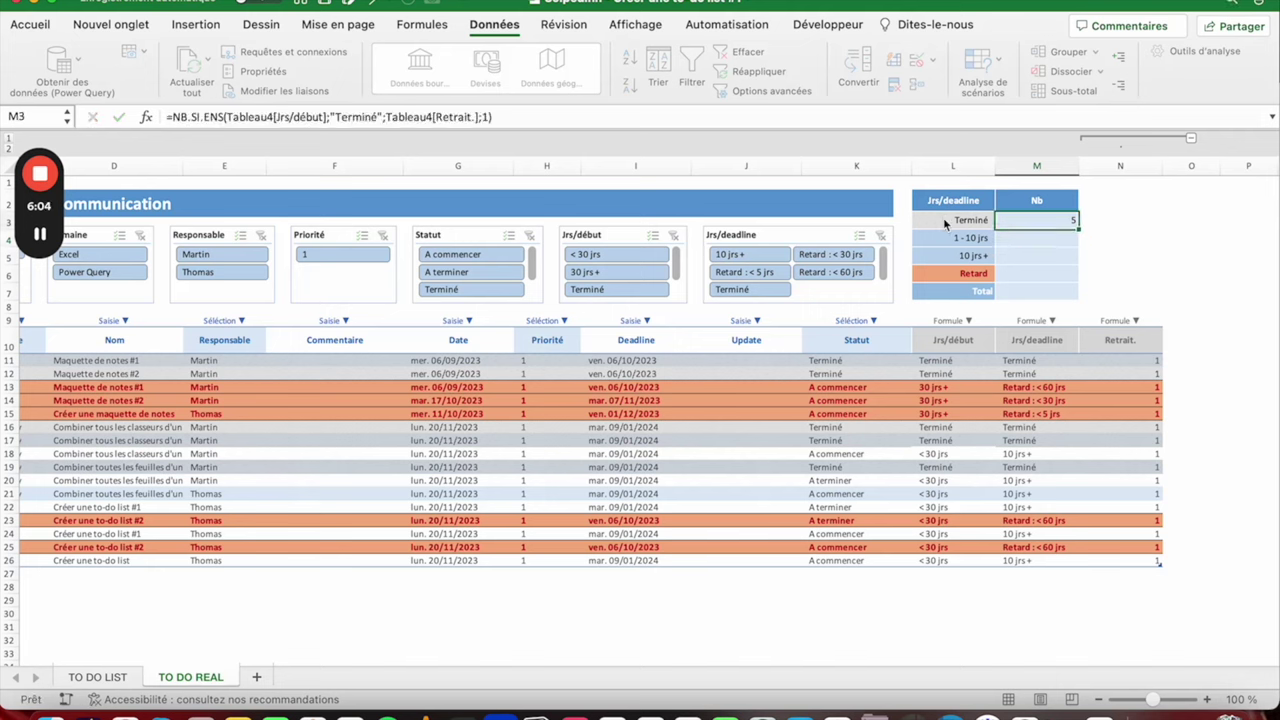
# Step: Change M3's count to use Tableau4[Jrs/deadline] with L3 as criterion, and fill it down to M5
pyautogui.moveTo(333, 117); pyautogui.dragTo(371, 117)
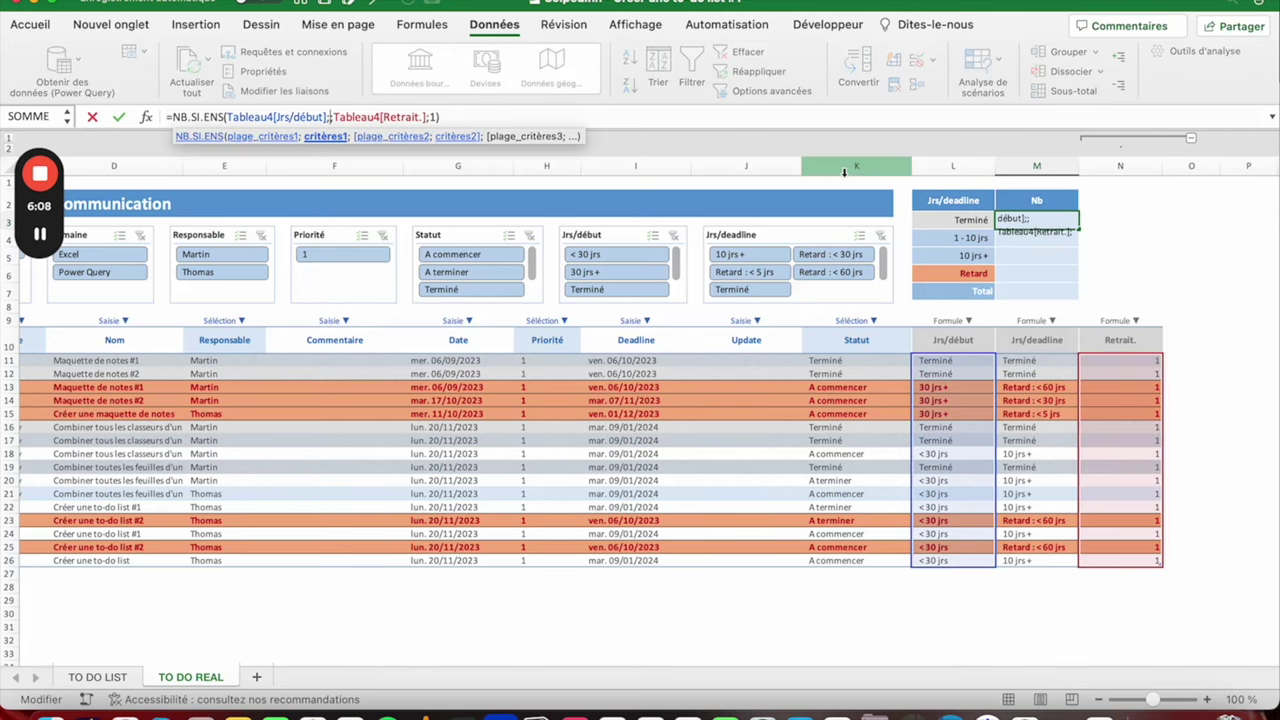
pyautogui.click(943, 220)
pyautogui.moveTo(326, 117); pyautogui.dragTo(228, 117)
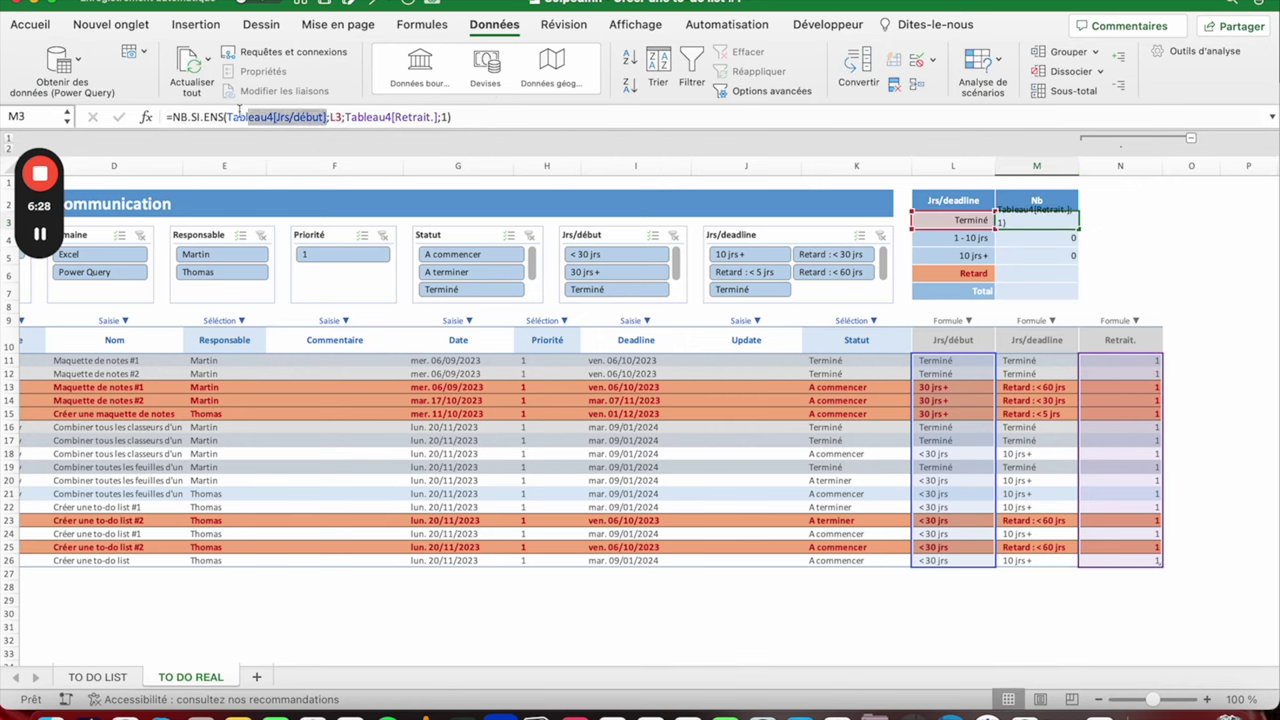
pyautogui.press('BackSpace')
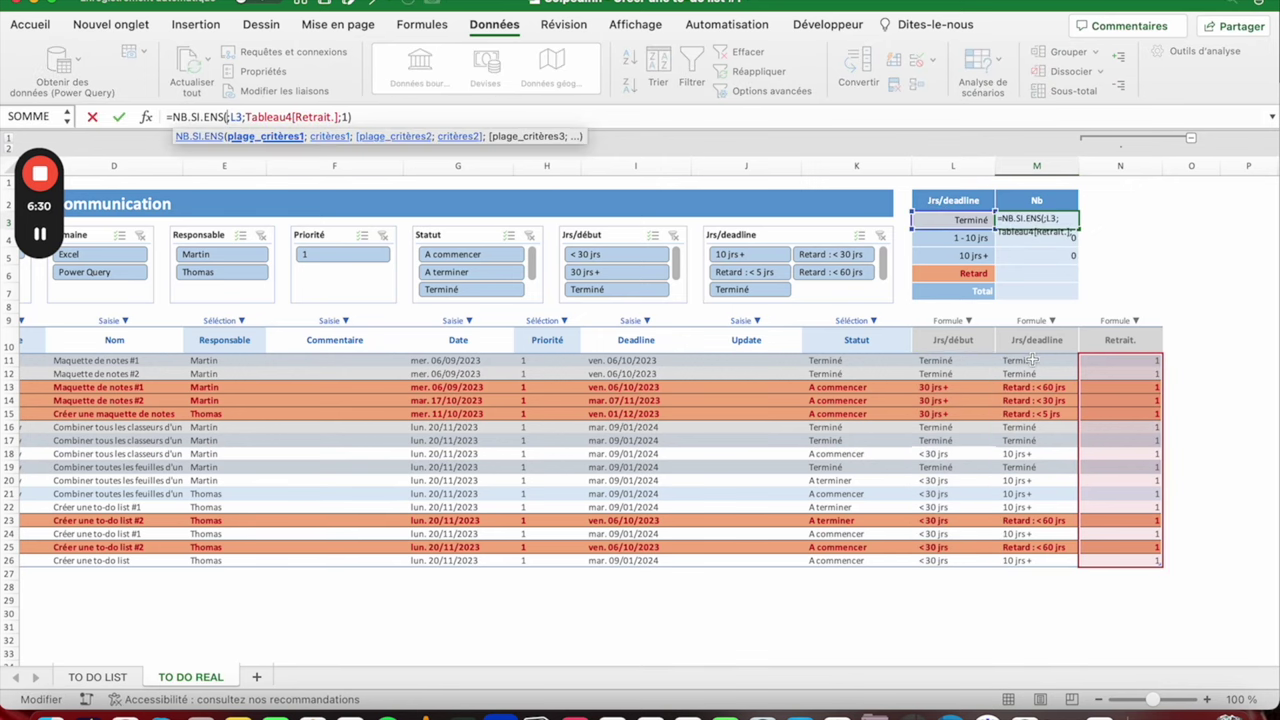
pyautogui.moveTo(1031, 360); pyautogui.dragTo(1023, 563)
pyautogui.press('Return')
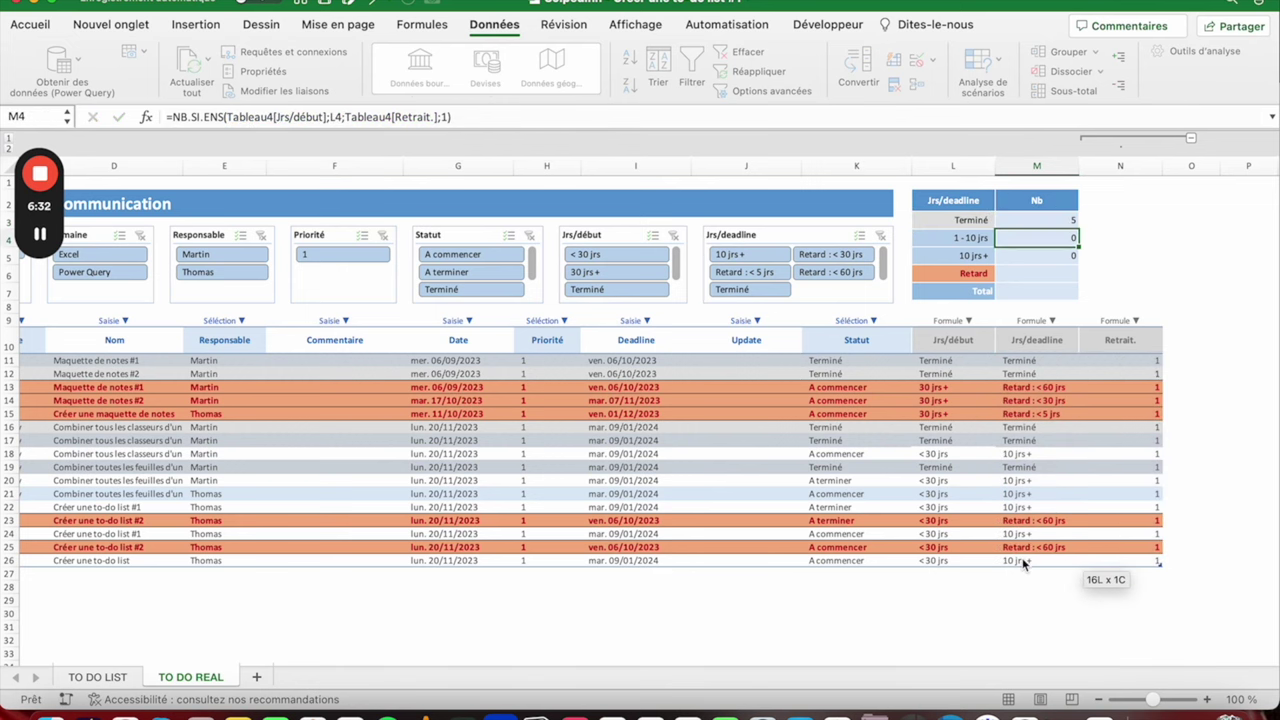
pyautogui.press('Return')
pyautogui.moveTo(1078, 229); pyautogui.dragTo(1077, 261)
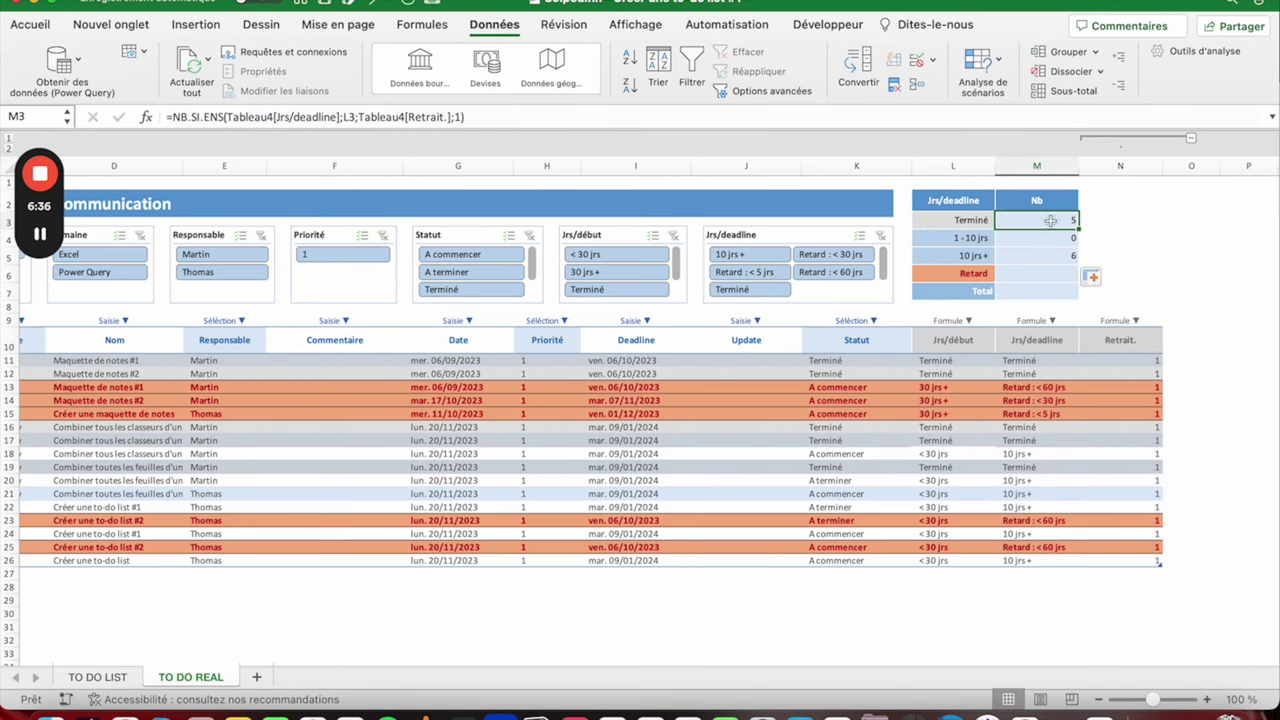
# Step: Check the L3:L5 labels against the copied count formulas in M4 and M5
pyautogui.click(958, 220)
pyautogui.click(1040, 240)
pyautogui.press('Left')
pyautogui.press('Down')
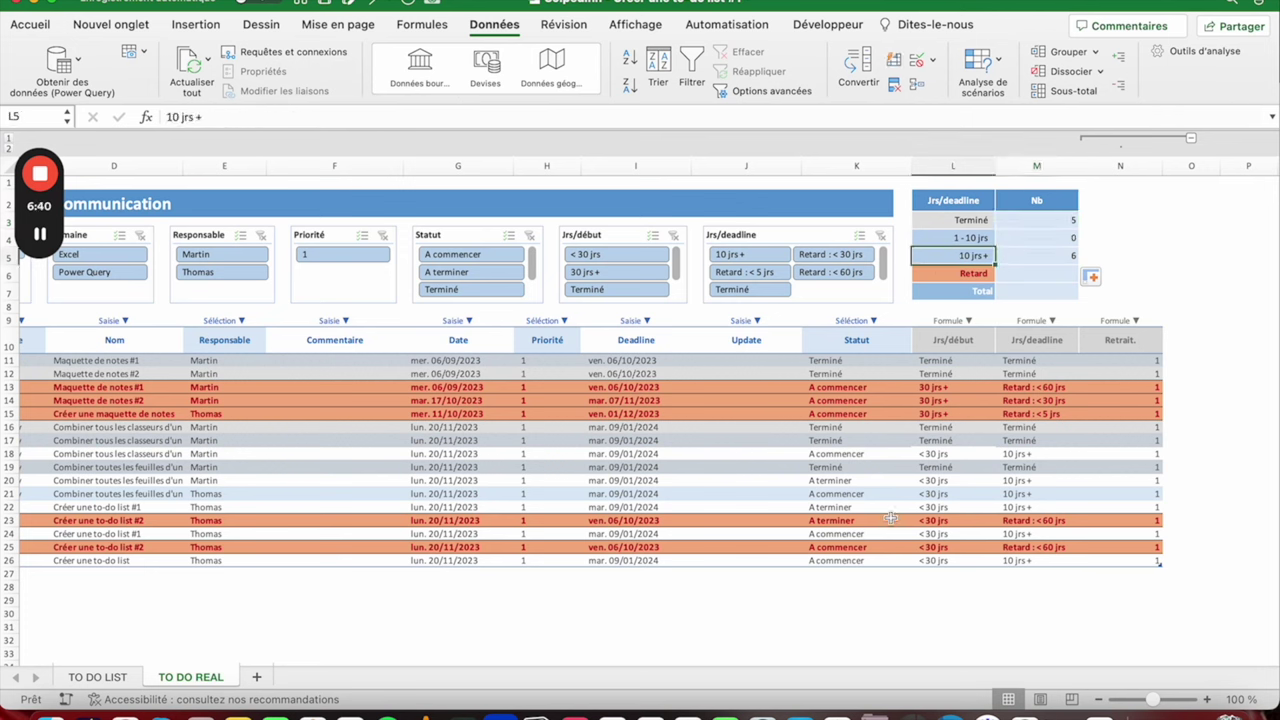
pyautogui.click(971, 220)
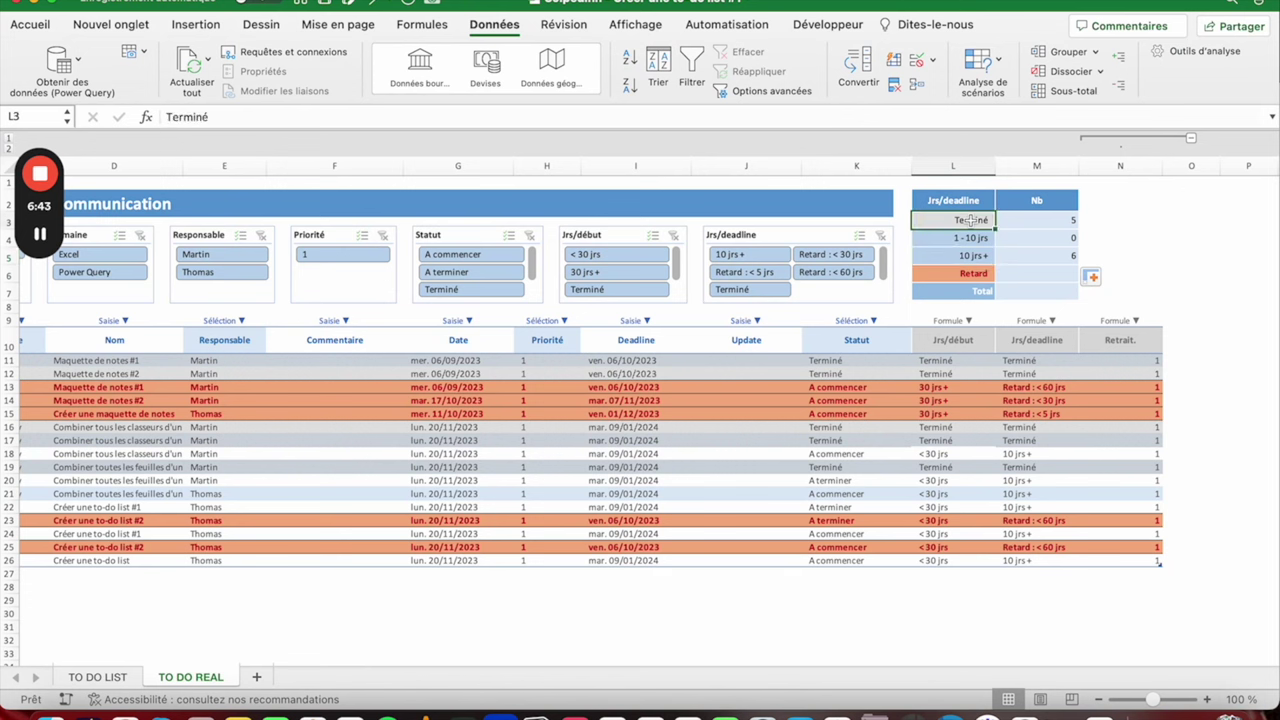
pyautogui.click(1042, 233)
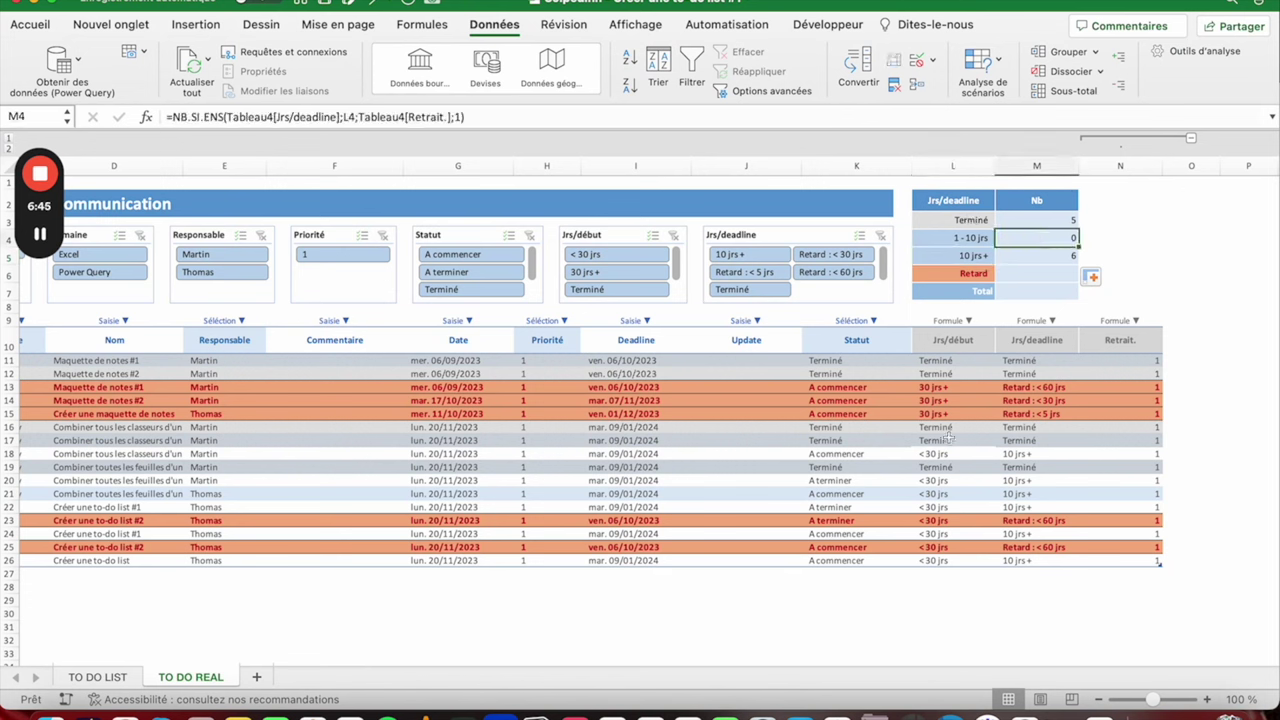
pyautogui.click(1031, 256)
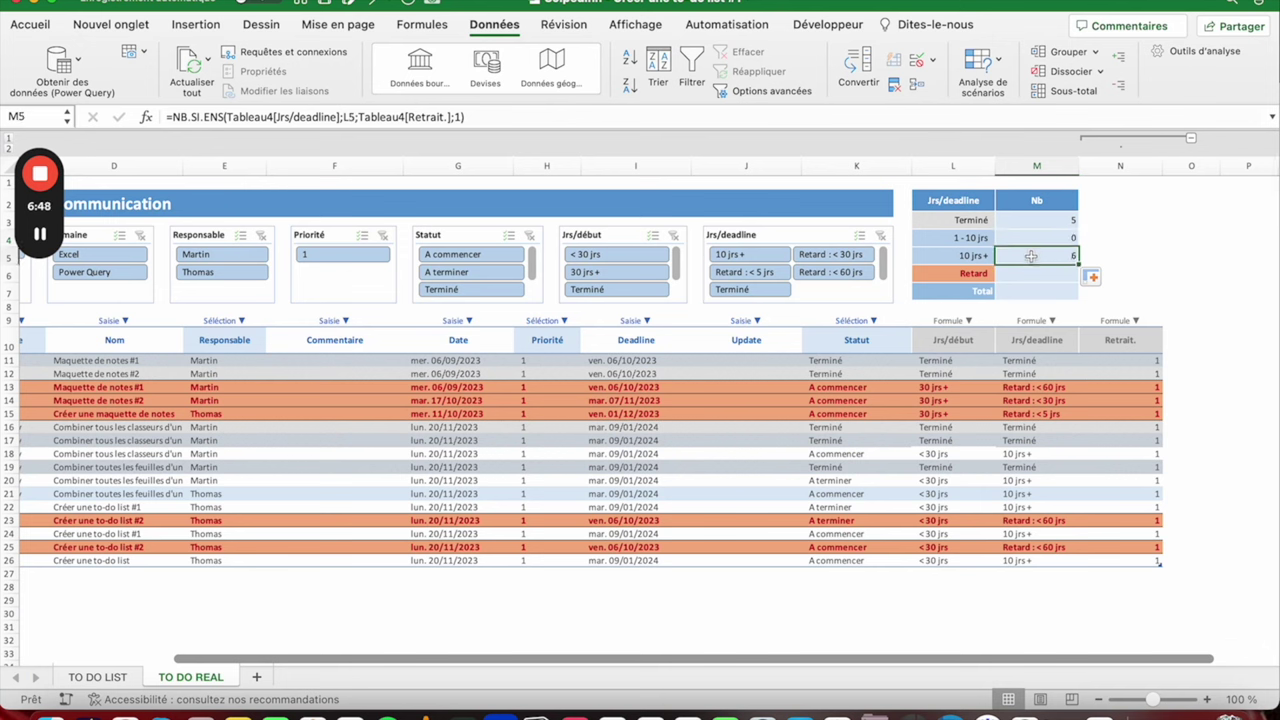
# Step: Review the Jrs/deadline column formula and each count: Terminé 5, 1 - 10 jrs 0, 10 jrs + 6
pyautogui.click(1022, 359)
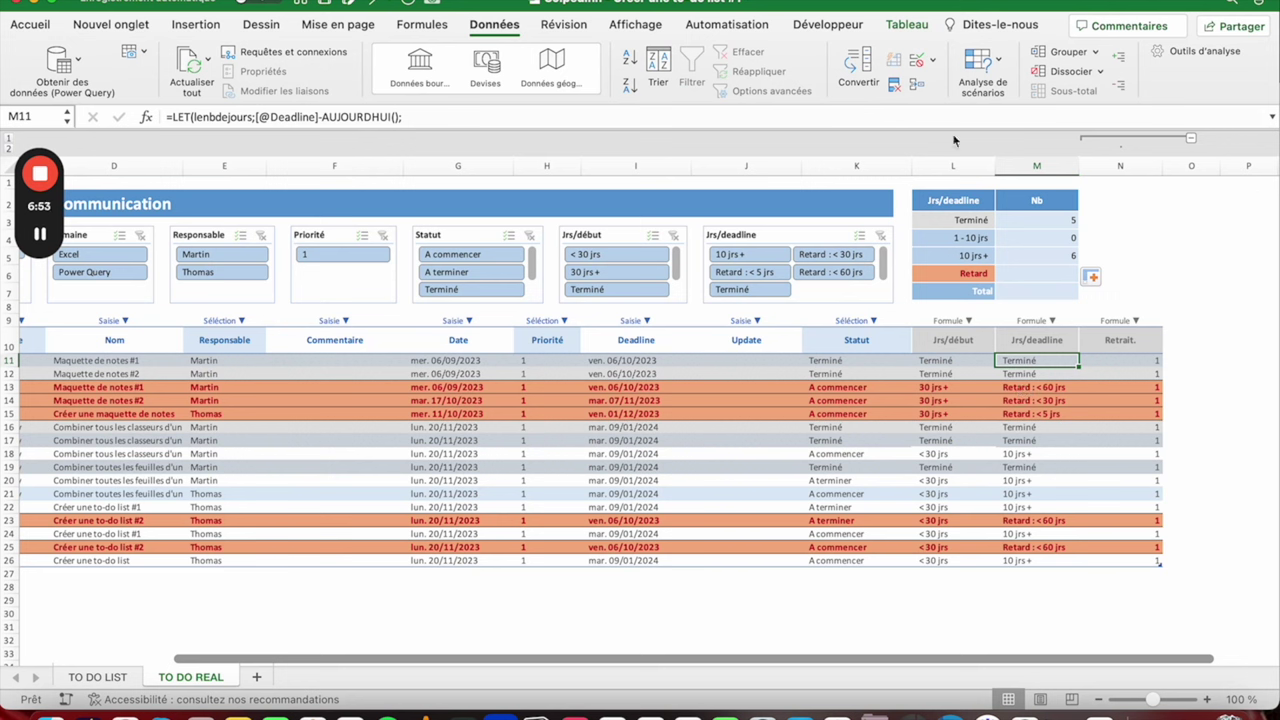
pyautogui.click(1048, 238)
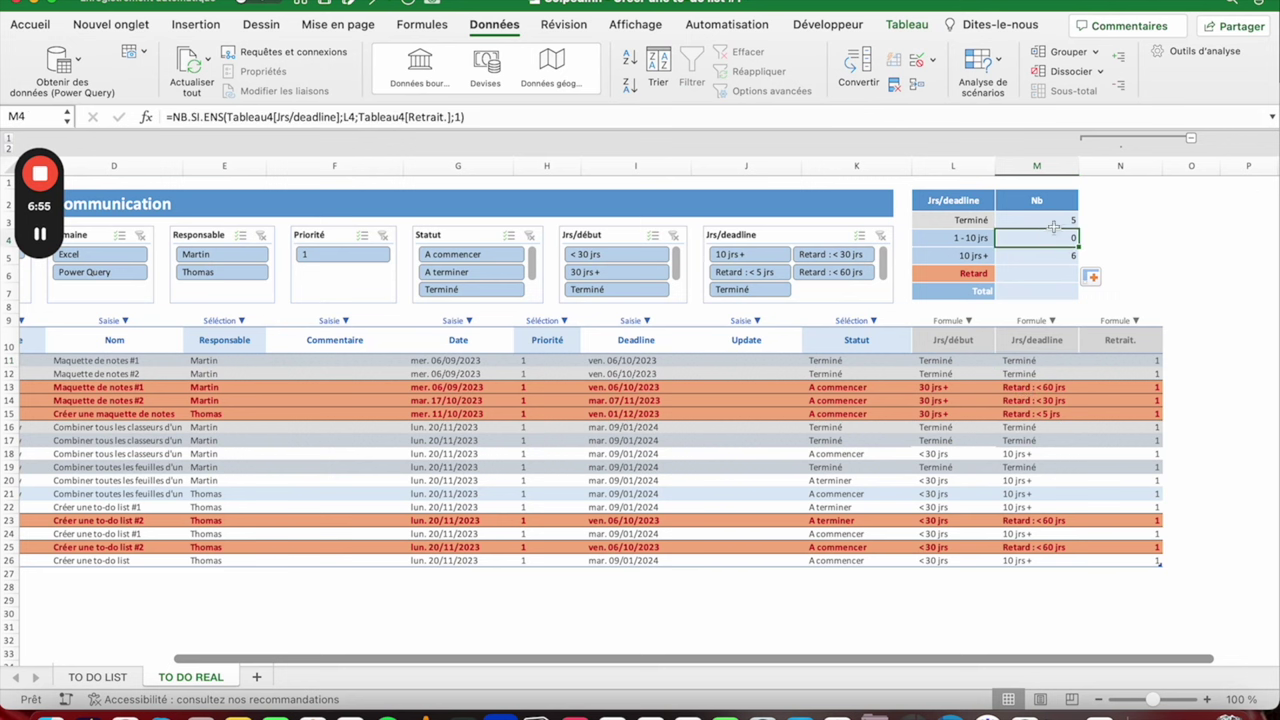
pyautogui.click(1050, 220)
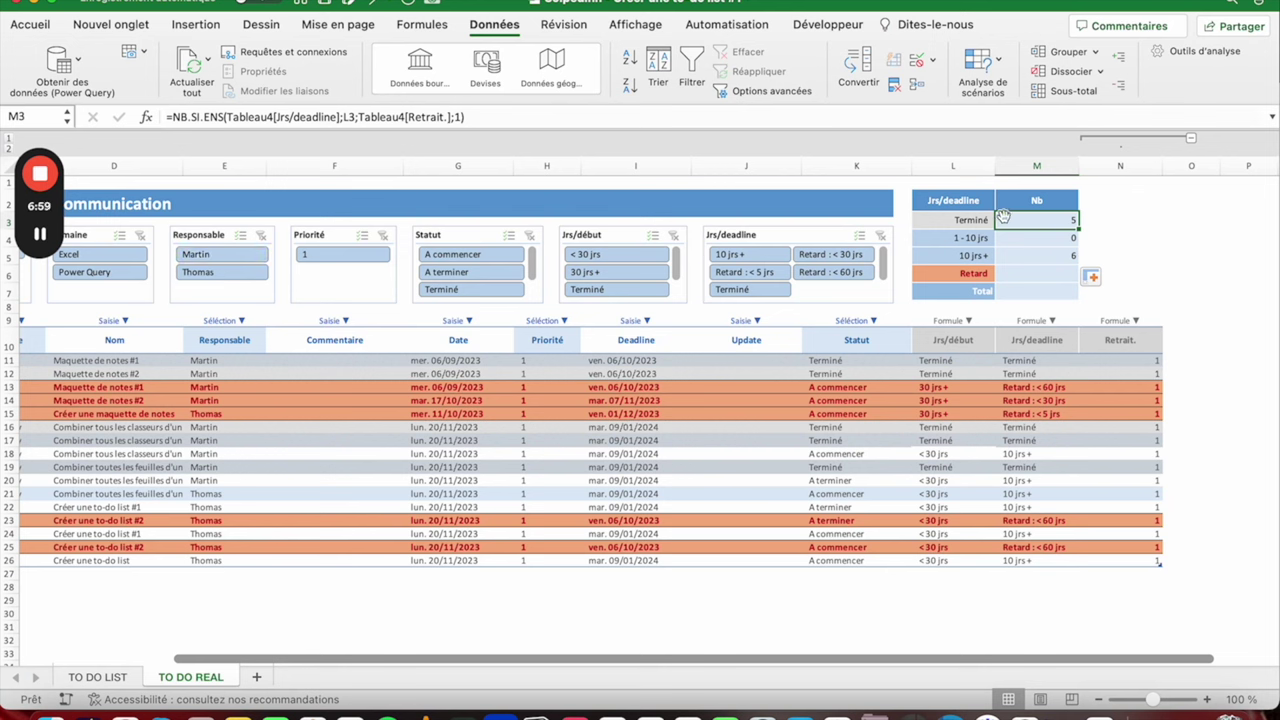
pyautogui.click(958, 218)
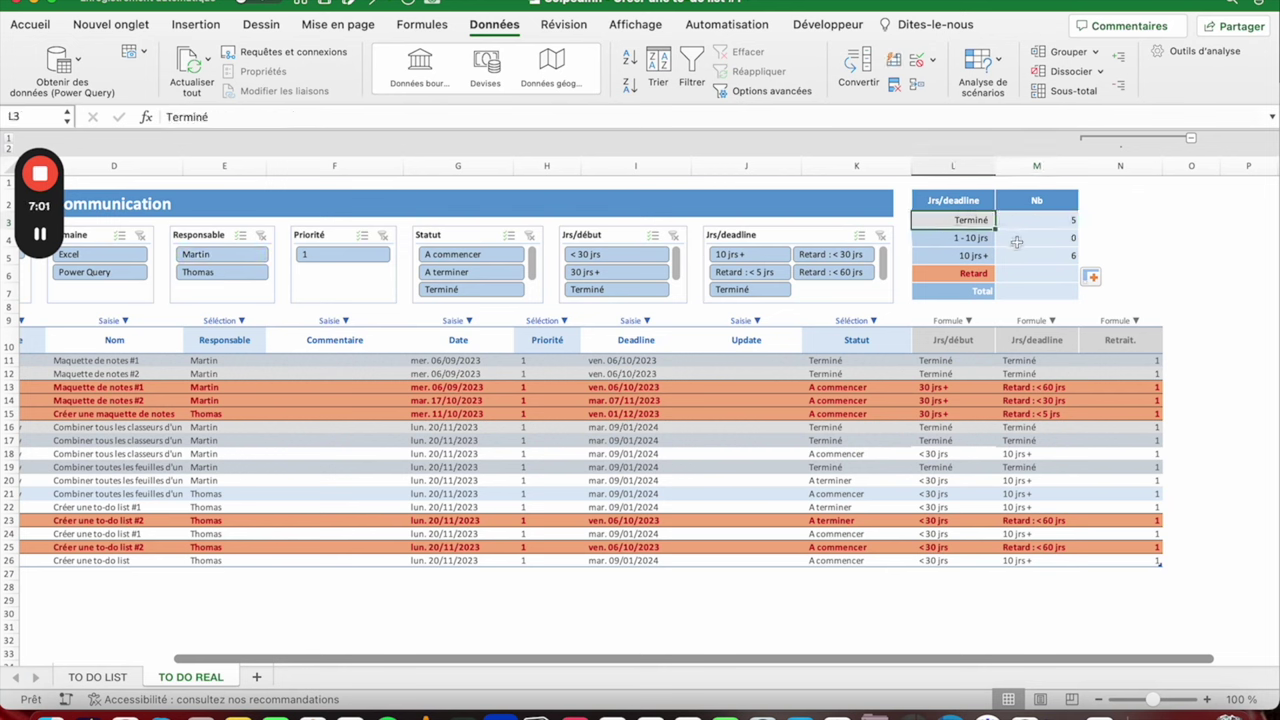
pyautogui.click(968, 236)
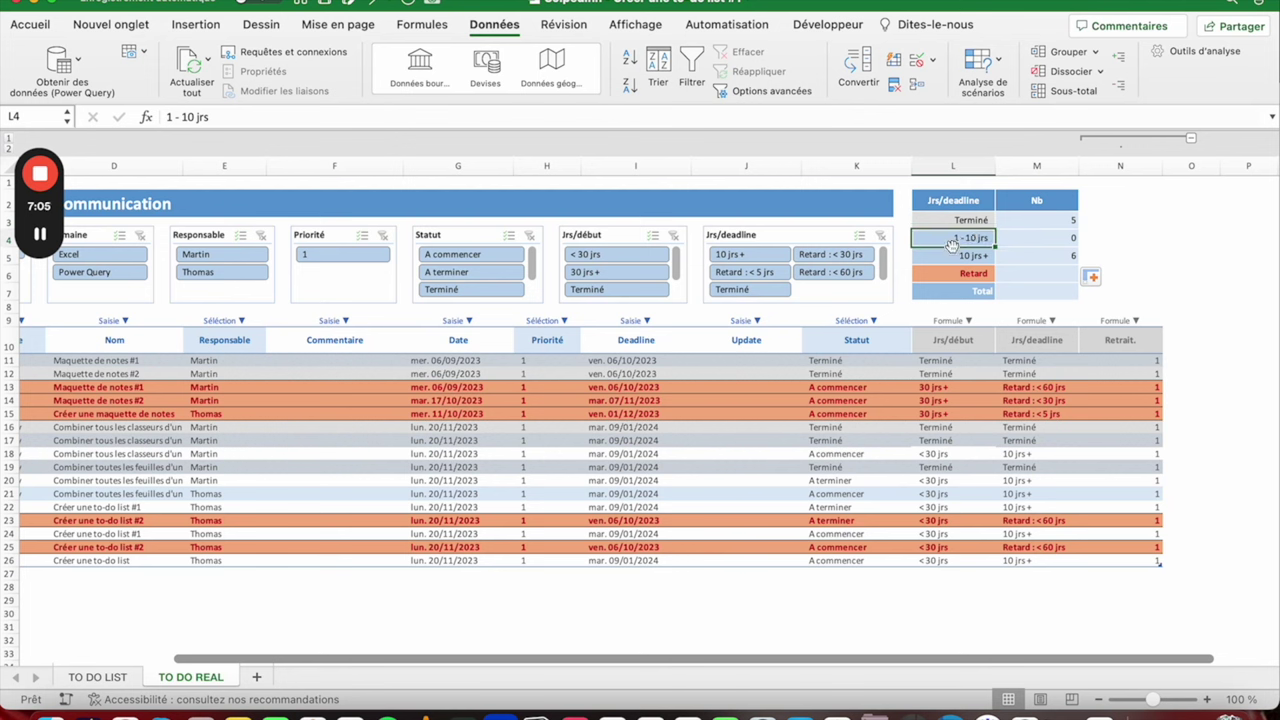
pyautogui.click(981, 254)
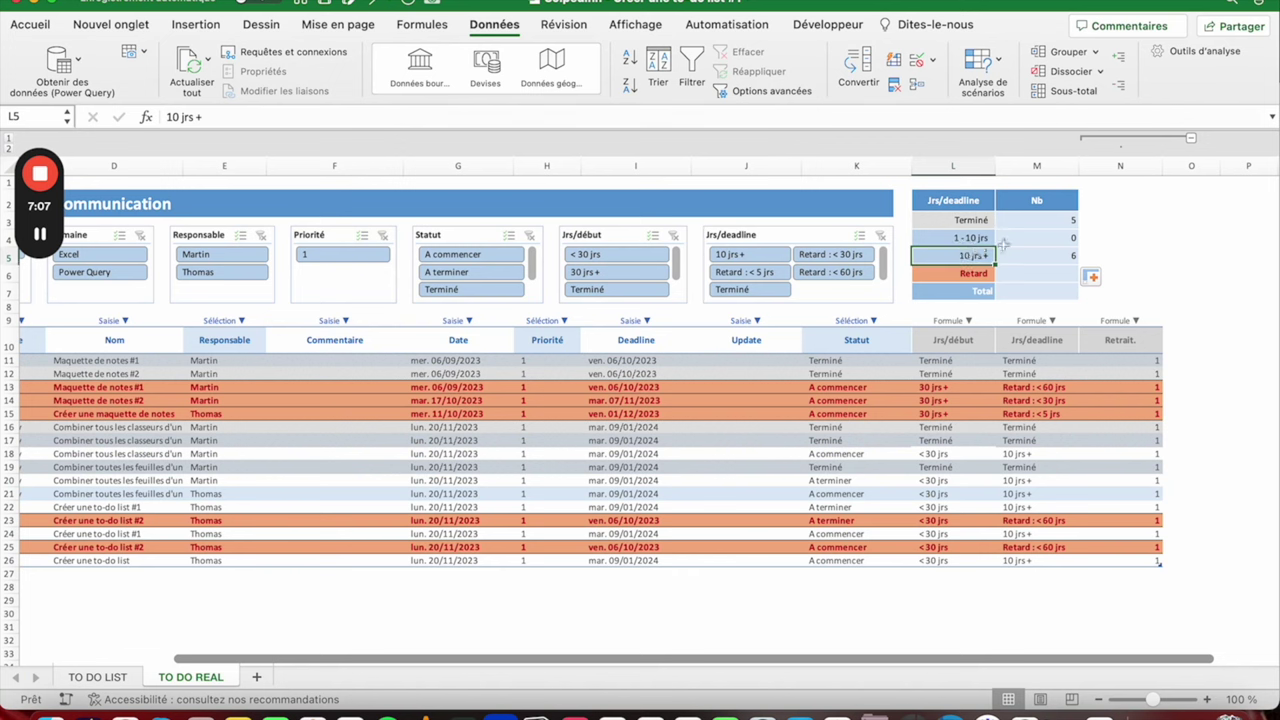
pyautogui.click(1032, 256)
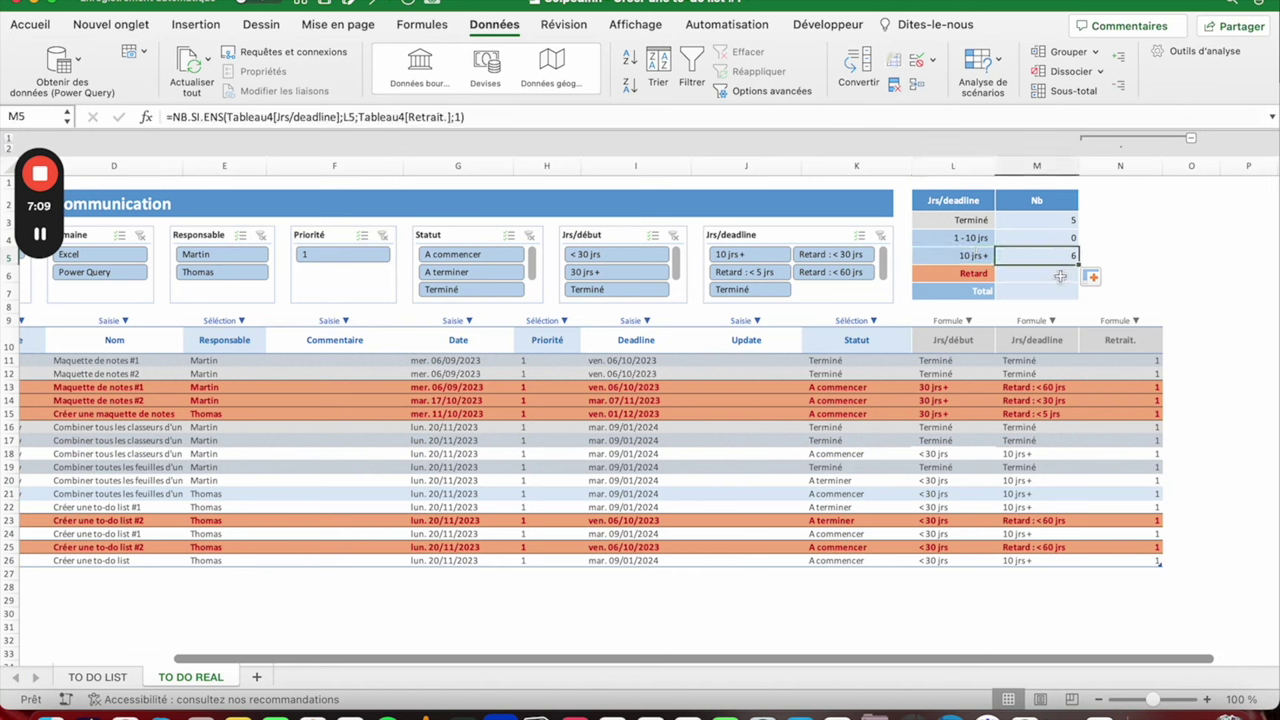
# Step: Begin a =SOMME( Total in M7 over the counts above
pyautogui.click(1016, 291)
pyautogui.write('=somme(')
pyautogui.press('Up')
pyautogui.hotkey('shift', 'Up')
pyautogui.hotkey('shift', 'Up')
pyautogui.hotkey('shift', 'Up')
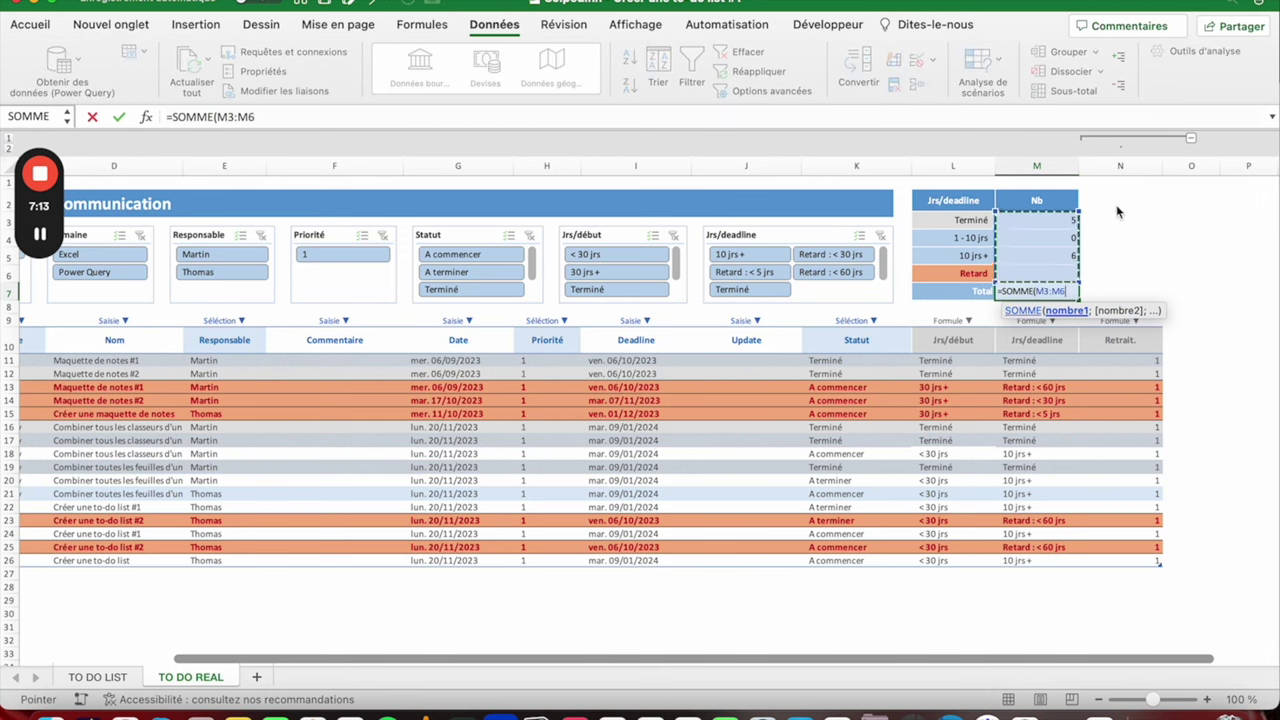
# Step: Confirm the Total sum of 11 and centre the M3:M7 counts
pyautogui.press('Return')
pyautogui.moveTo(1040, 219); pyautogui.dragTo(1040, 291)
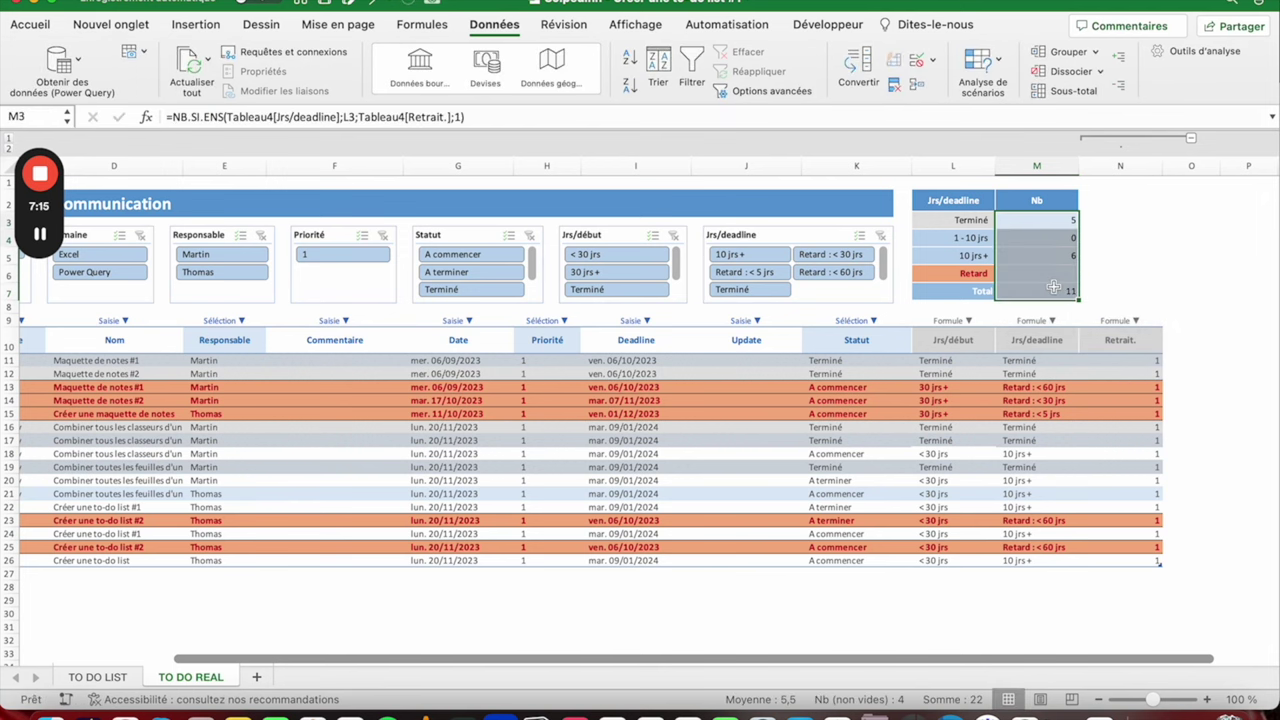
pyautogui.click(30, 24)
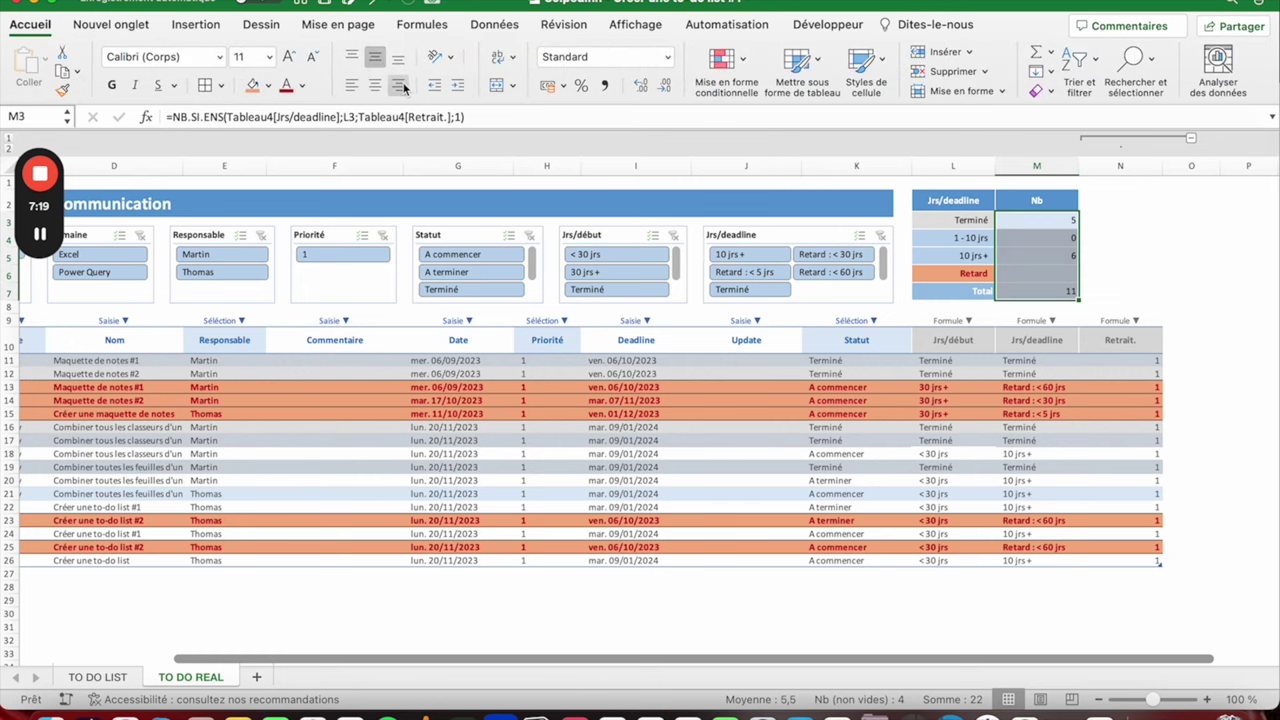
pyautogui.click(458, 87)
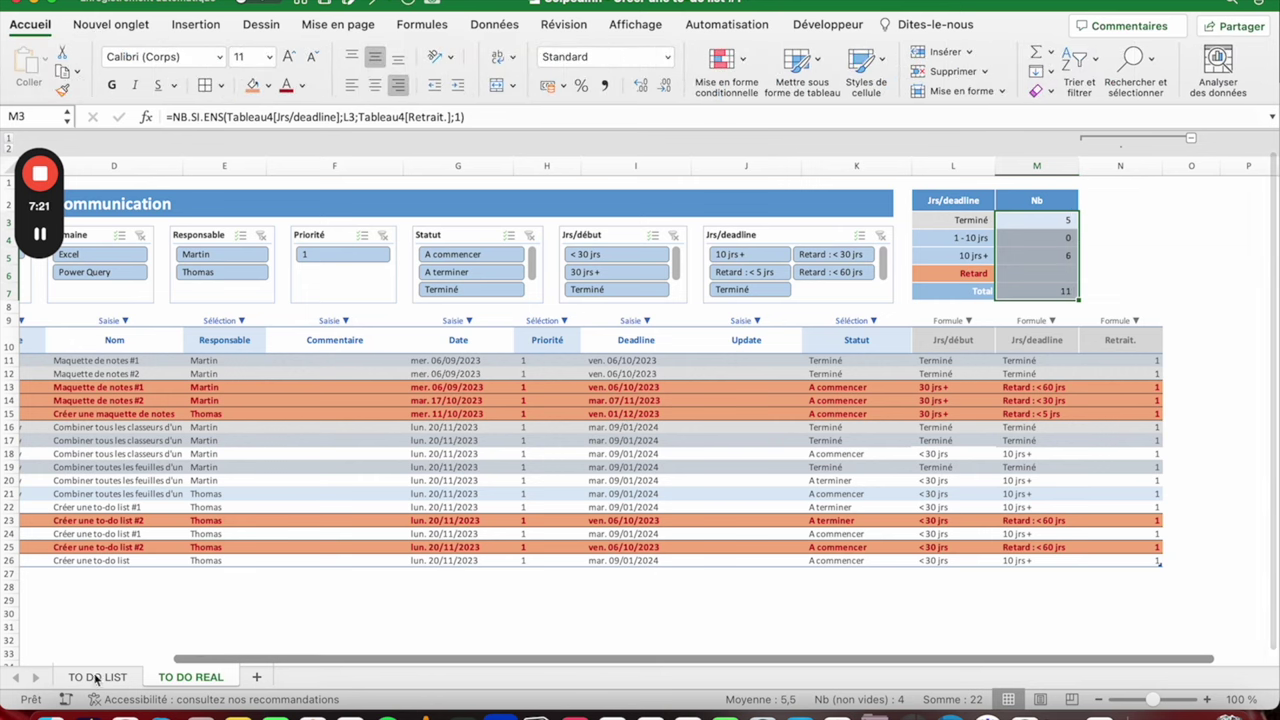
# Step: Flip to TO DO LIST and back to TO DO REAL, then select the empty Retard cell M6
pyautogui.click(95, 677)
pyautogui.click(177, 678)
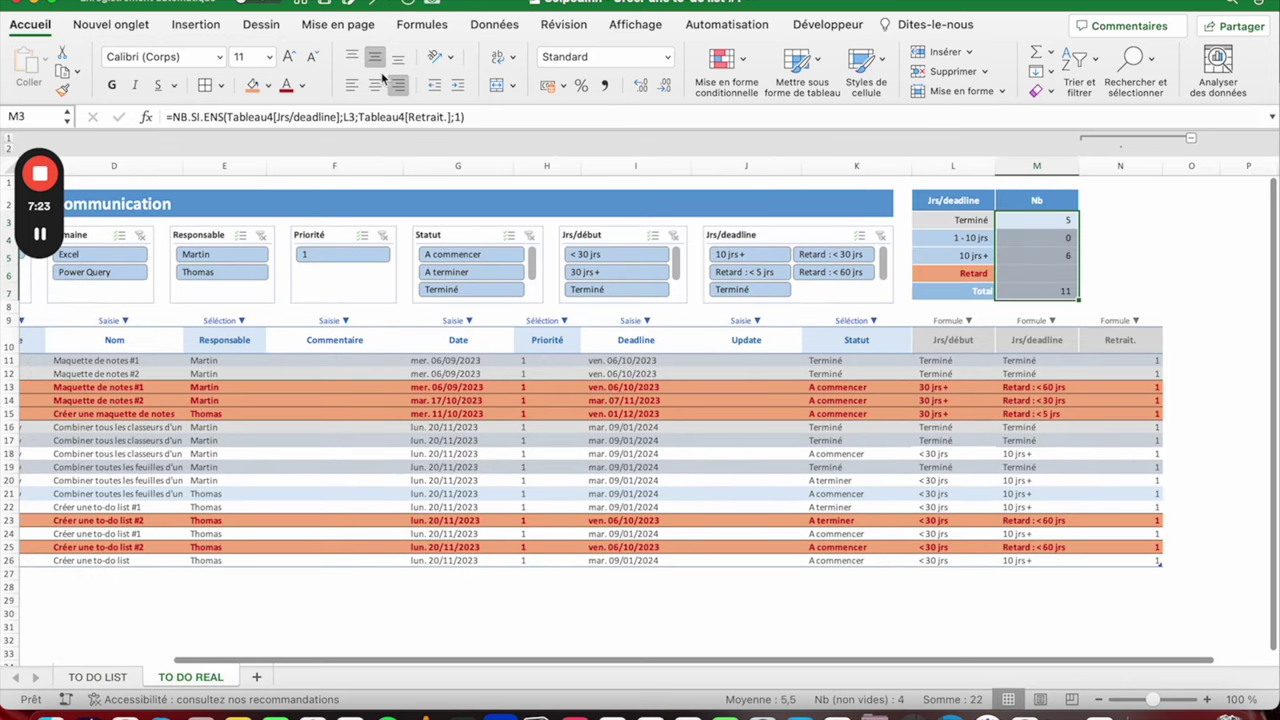
pyautogui.click(1120, 255)
pyautogui.click(1037, 219)
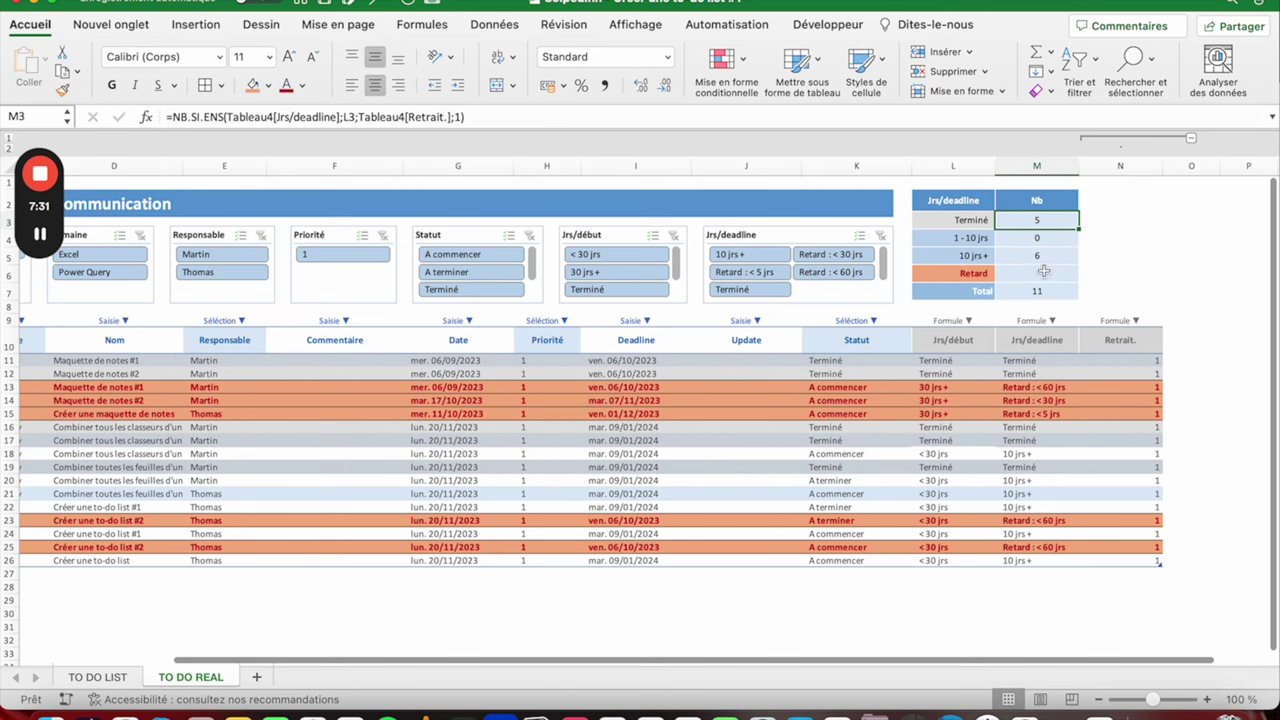
pyautogui.click(1040, 272)
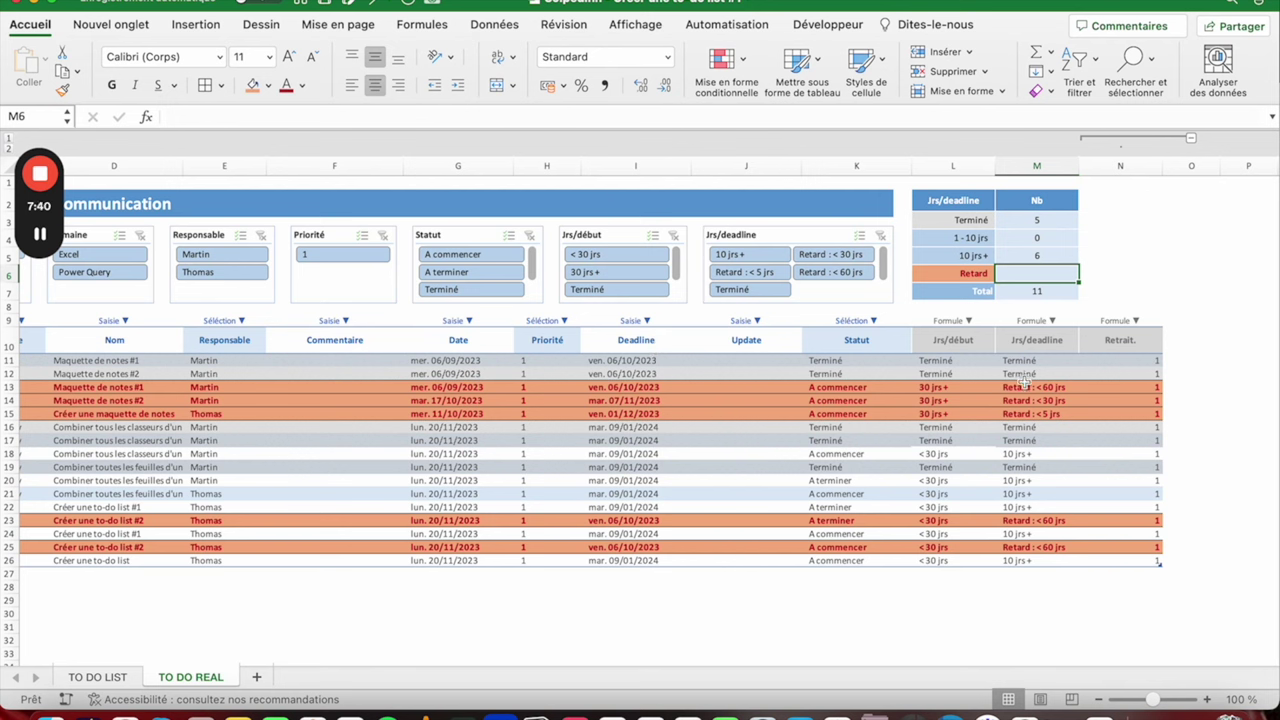
# Step: Enter =FILTRE(Tableau4[Retrait.];GAUCHE(Tableau4[Jrs/deadline];6)="Retard") in M6
pyautogui.write('=FILTRE(')
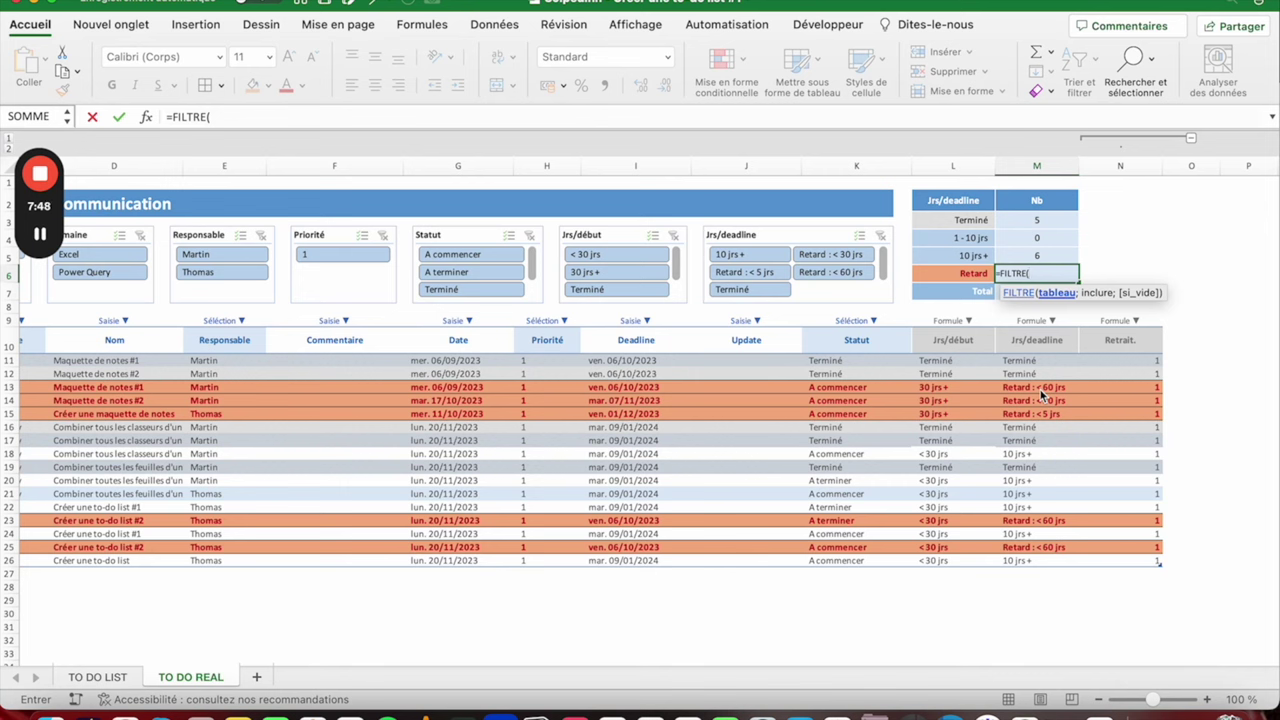
pyautogui.moveTo(1120, 361); pyautogui.dragTo(1120, 374)
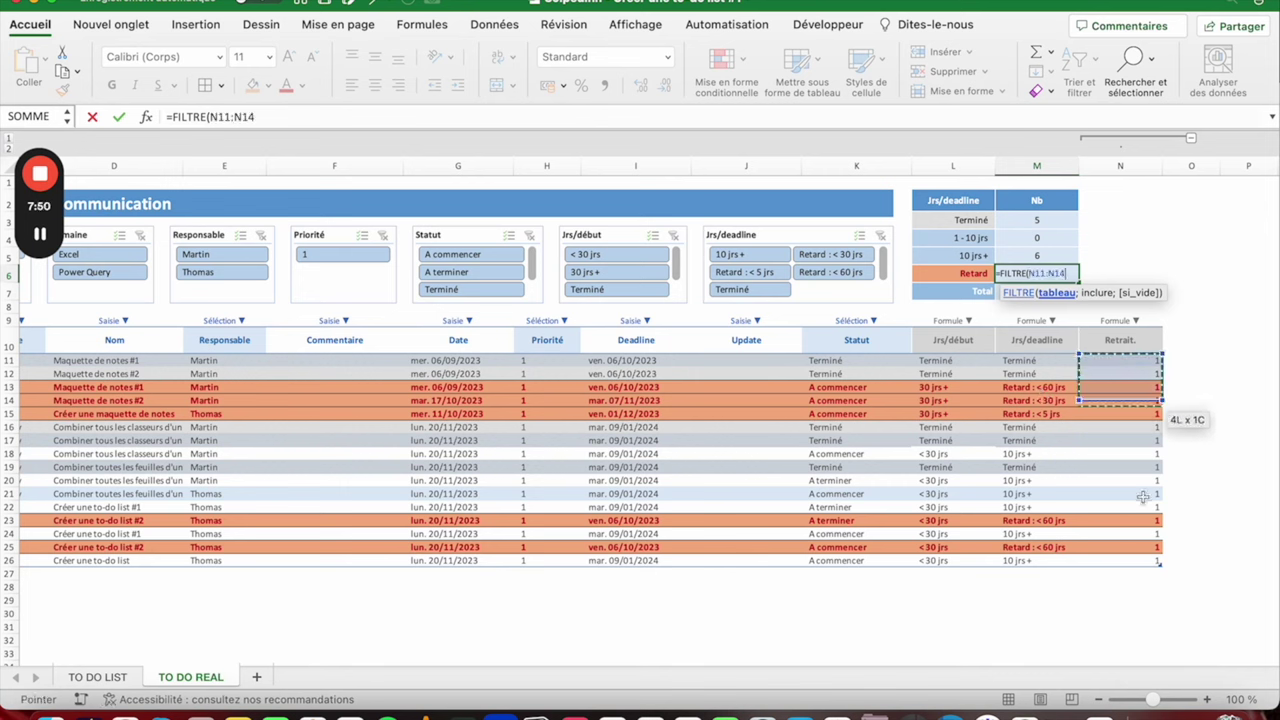
pyautogui.moveTo(1137, 475); pyautogui.dragTo(1140, 562)
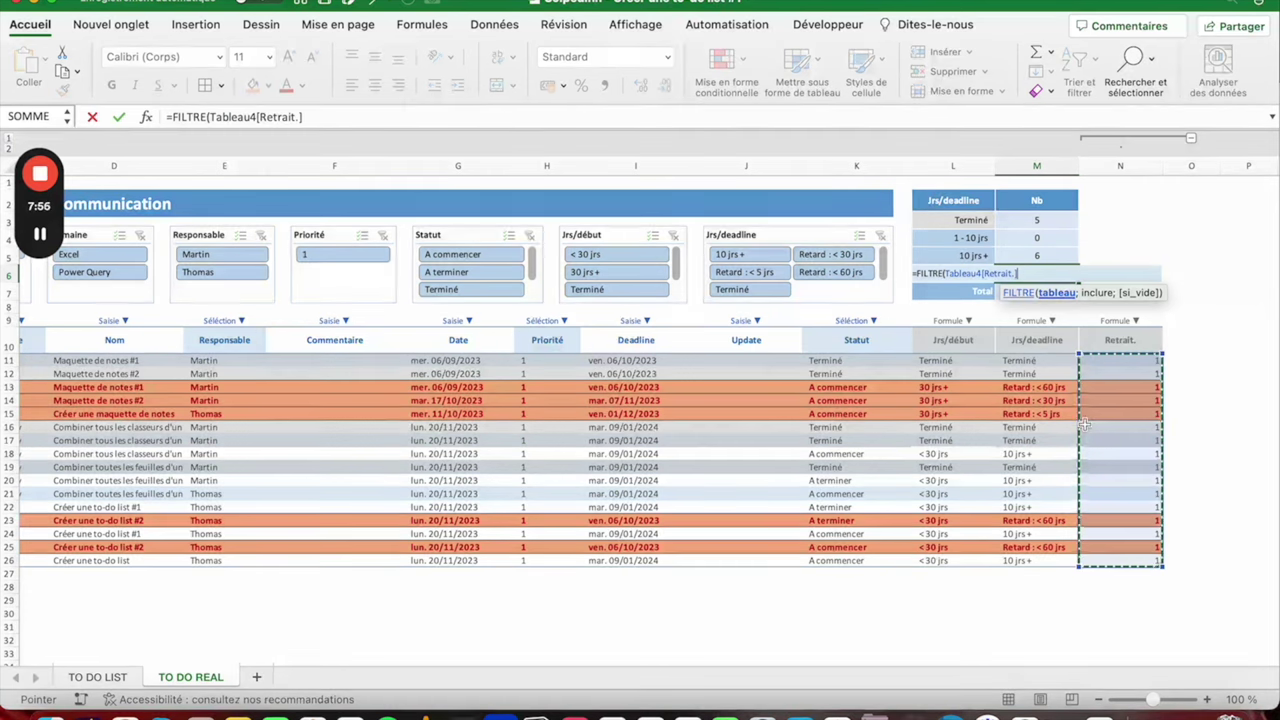
pyautogui.write(';gauc')
pyautogui.press('Tab')
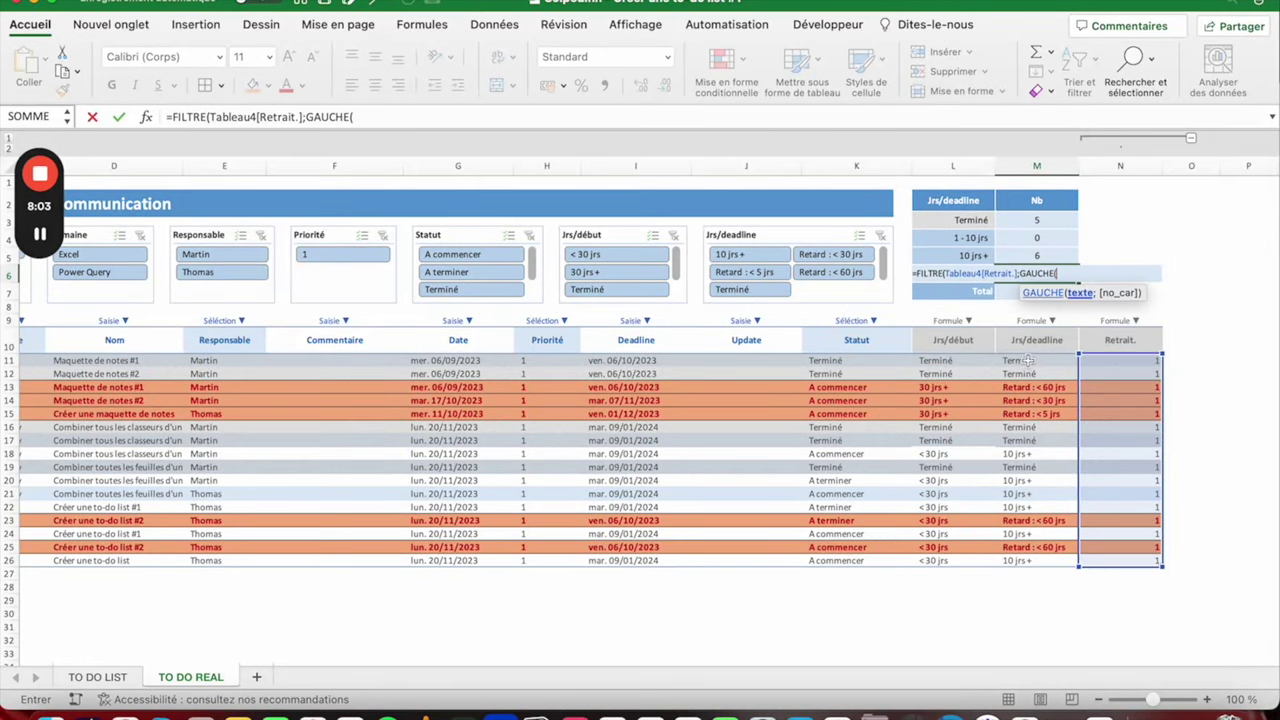
pyautogui.moveTo(1028, 360); pyautogui.dragTo(1042, 560)
pyautogui.write(';6')
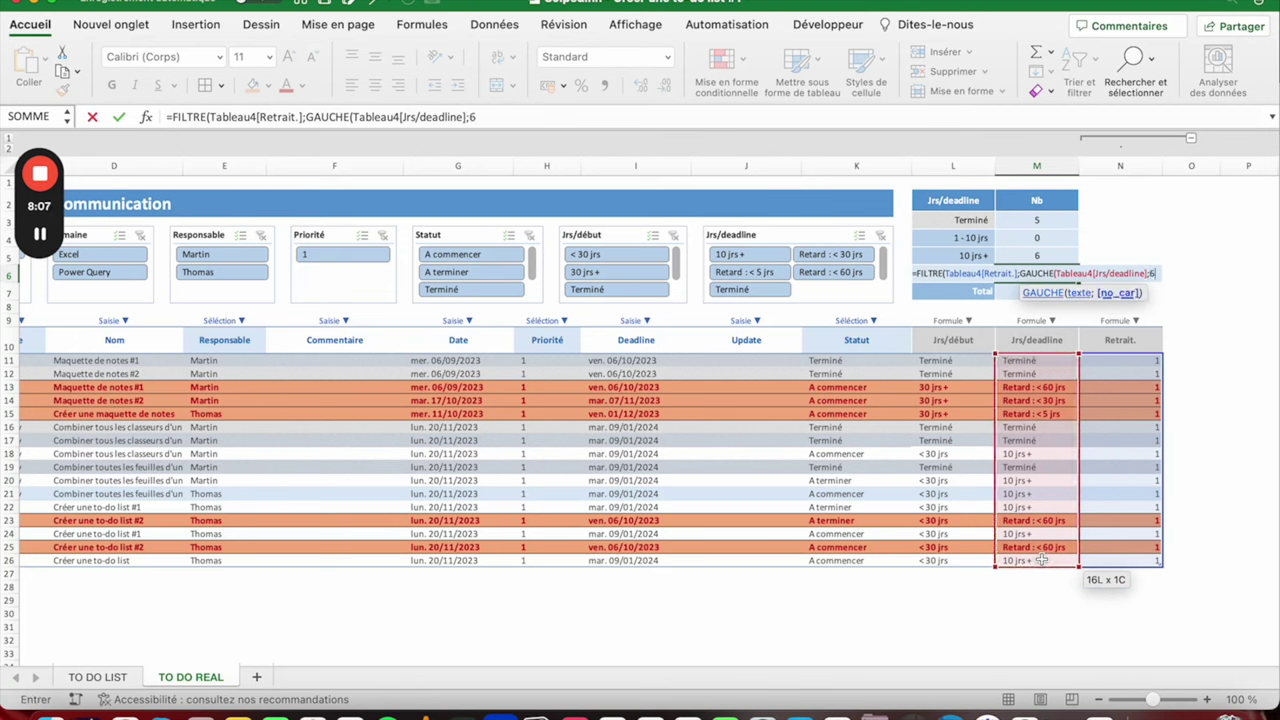
pyautogui.write(')')
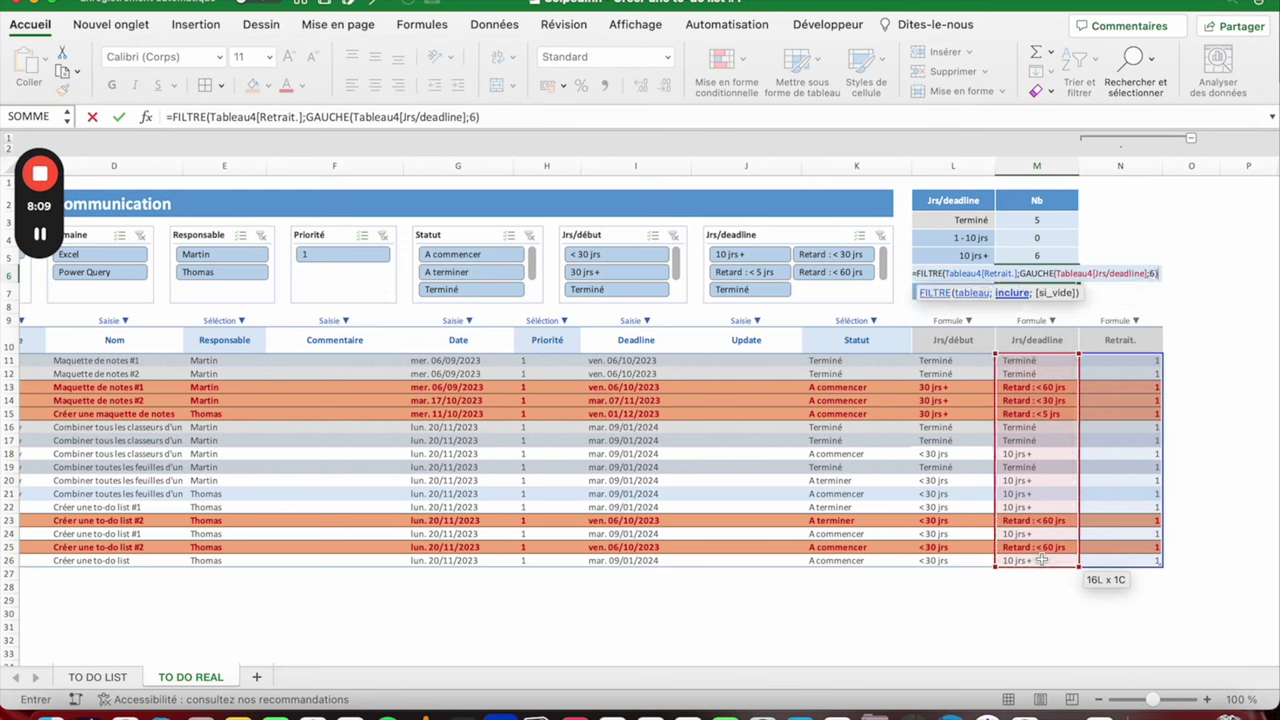
pyautogui.write('=')
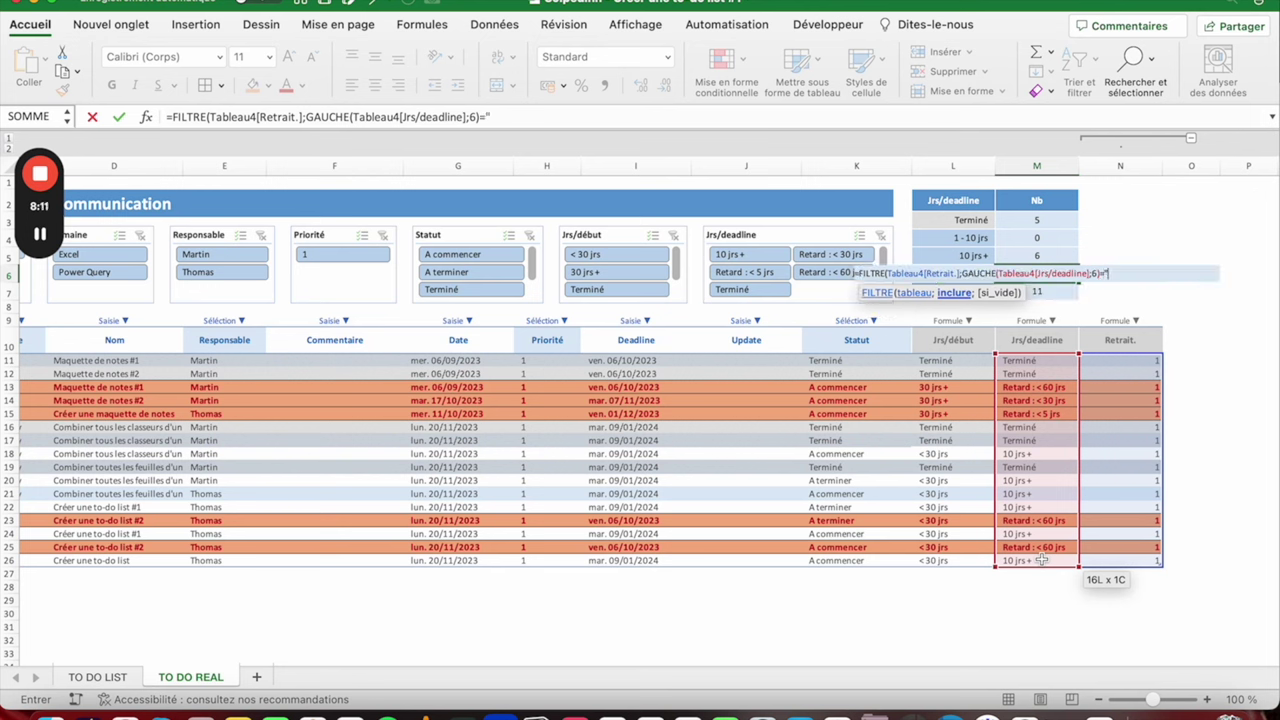
pyautogui.write('d"')
pyautogui.write(')')
pyautogui.press('Return')
pyautogui.press('Up')
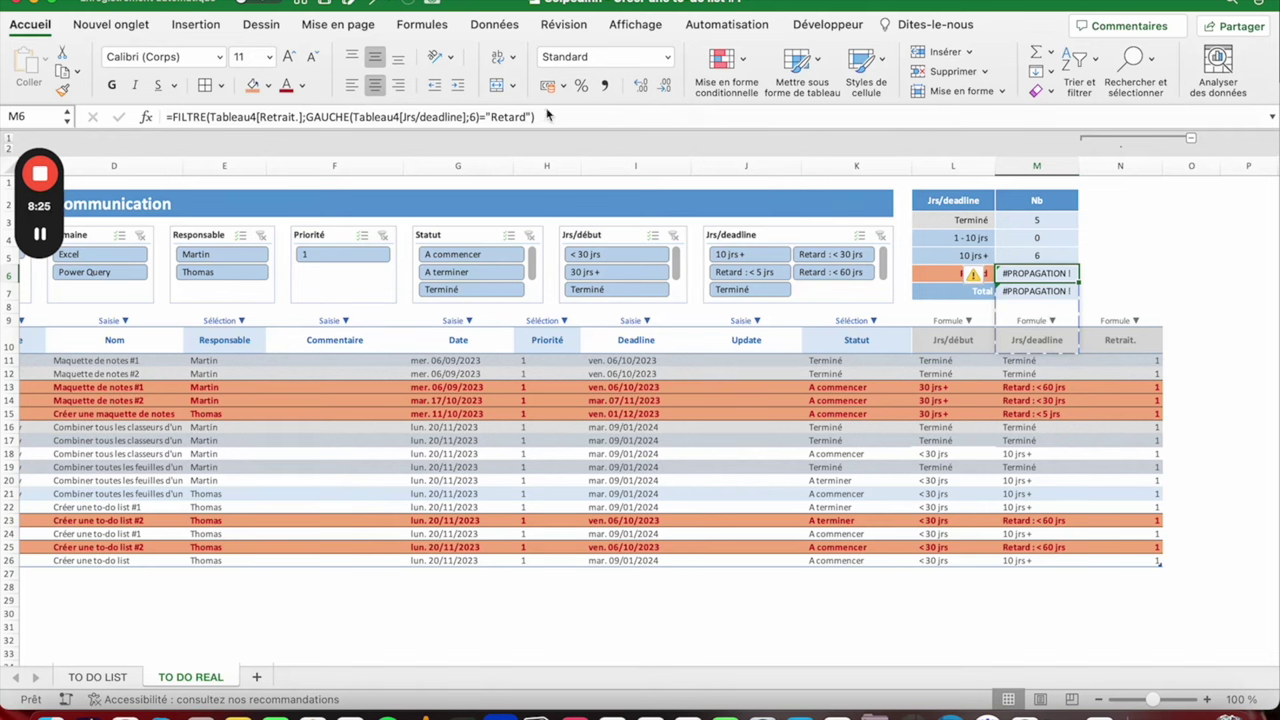
# Step: Evaluate the FILTRE part of the M6 formula with F9 to see what it returns
pyautogui.moveTo(538, 117); pyautogui.dragTo(162, 72)
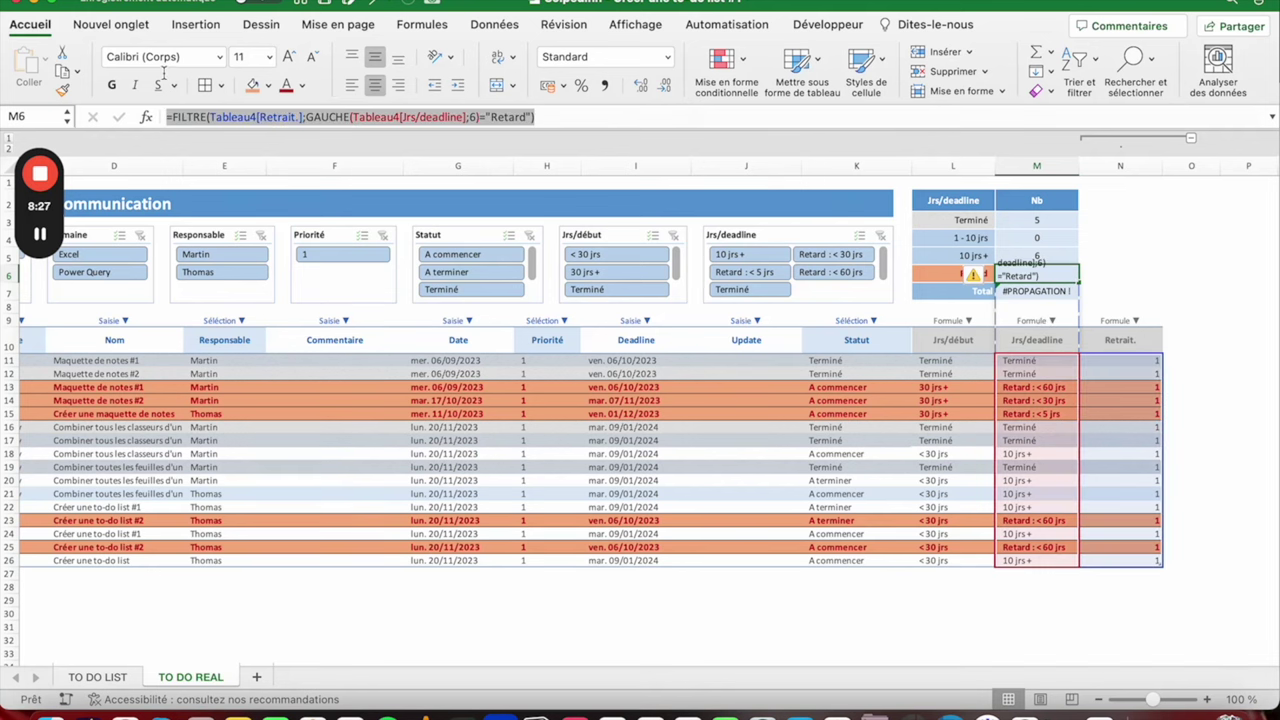
pyautogui.moveTo(172, 74); pyautogui.dragTo(173, 80)
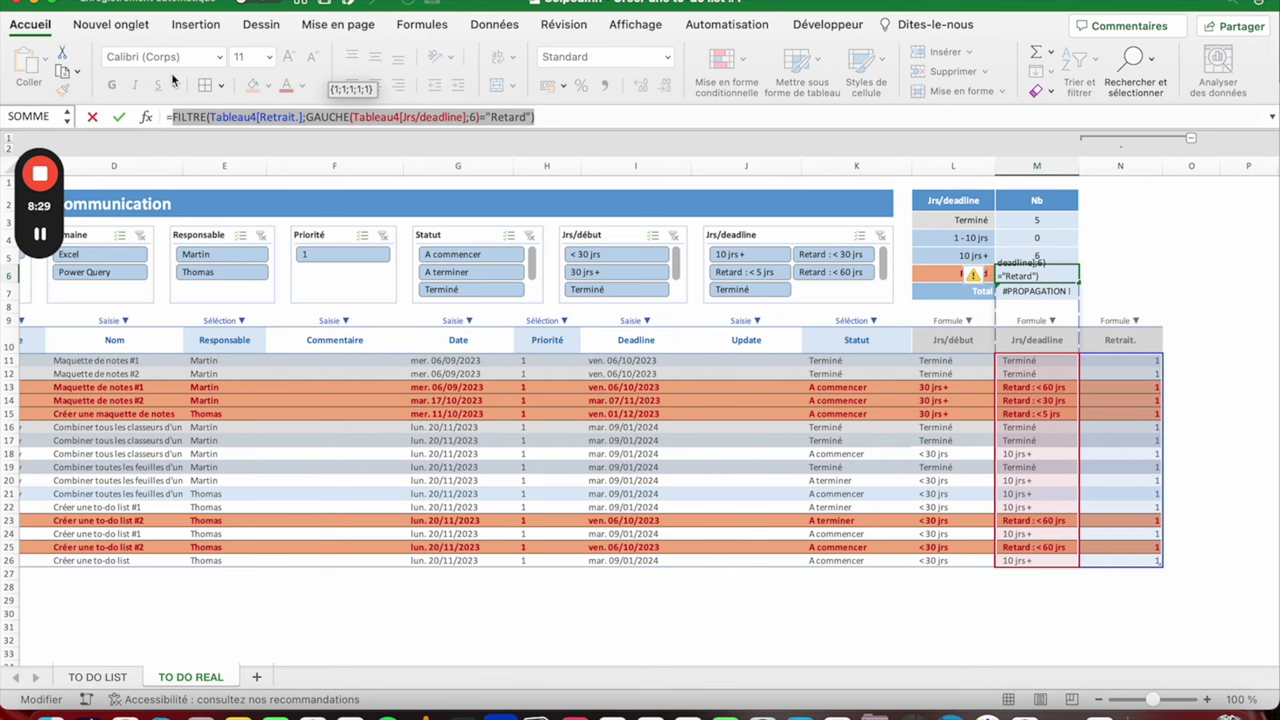
pyautogui.press('F9')
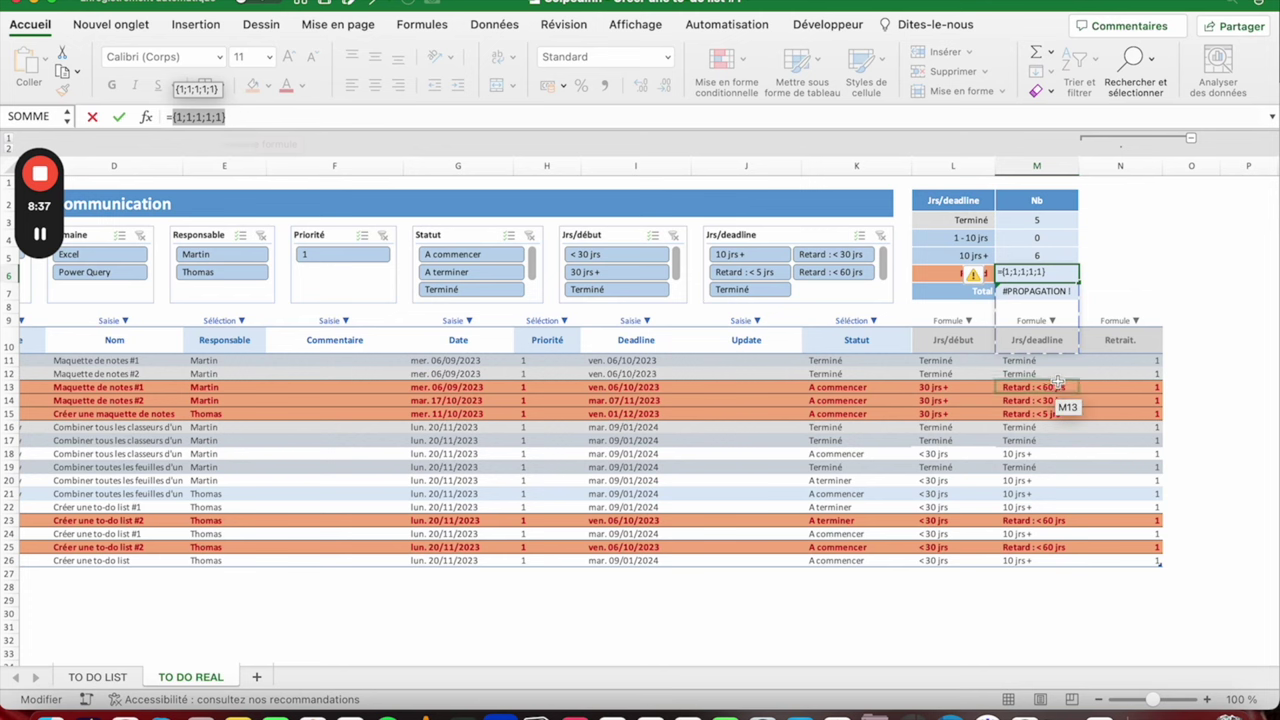
pyautogui.press('Return')
pyautogui.press('Up')
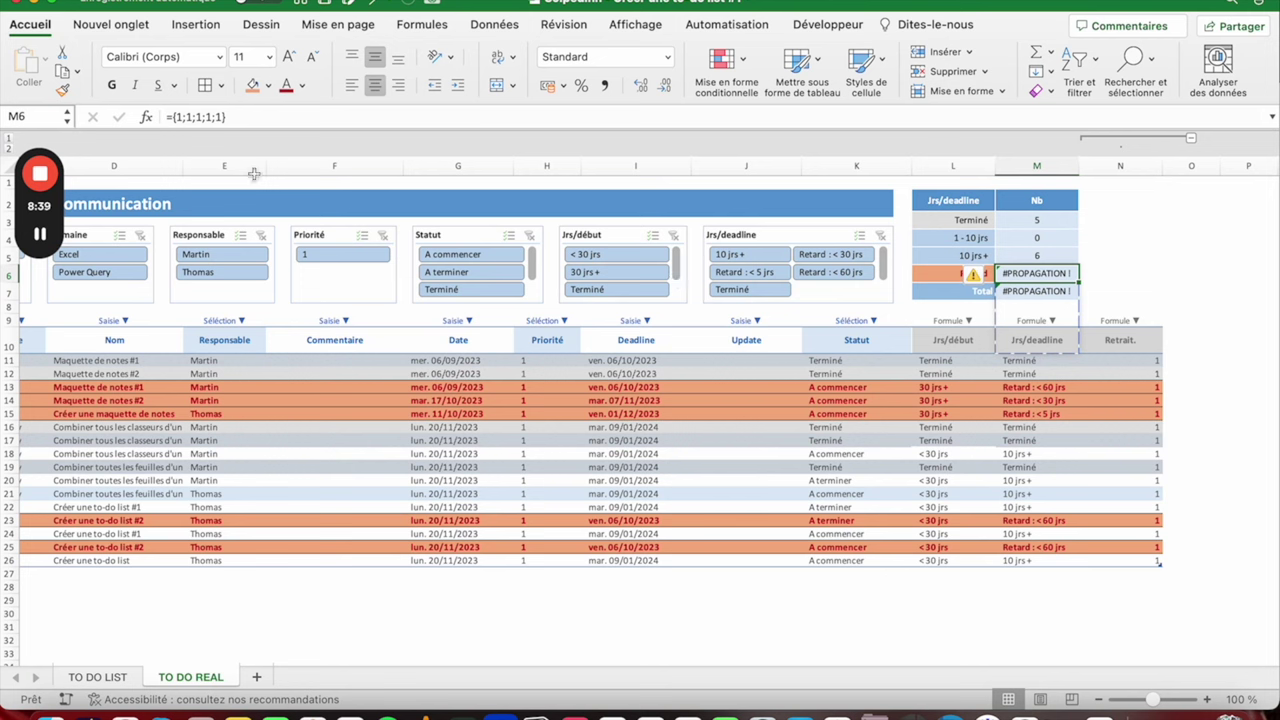
# Step: Wrap the Retard formula in SOMME so M6 shows 5, then filter Statut to A commencer
pyautogui.click(172, 117)
pyautogui.write('SOMME(')
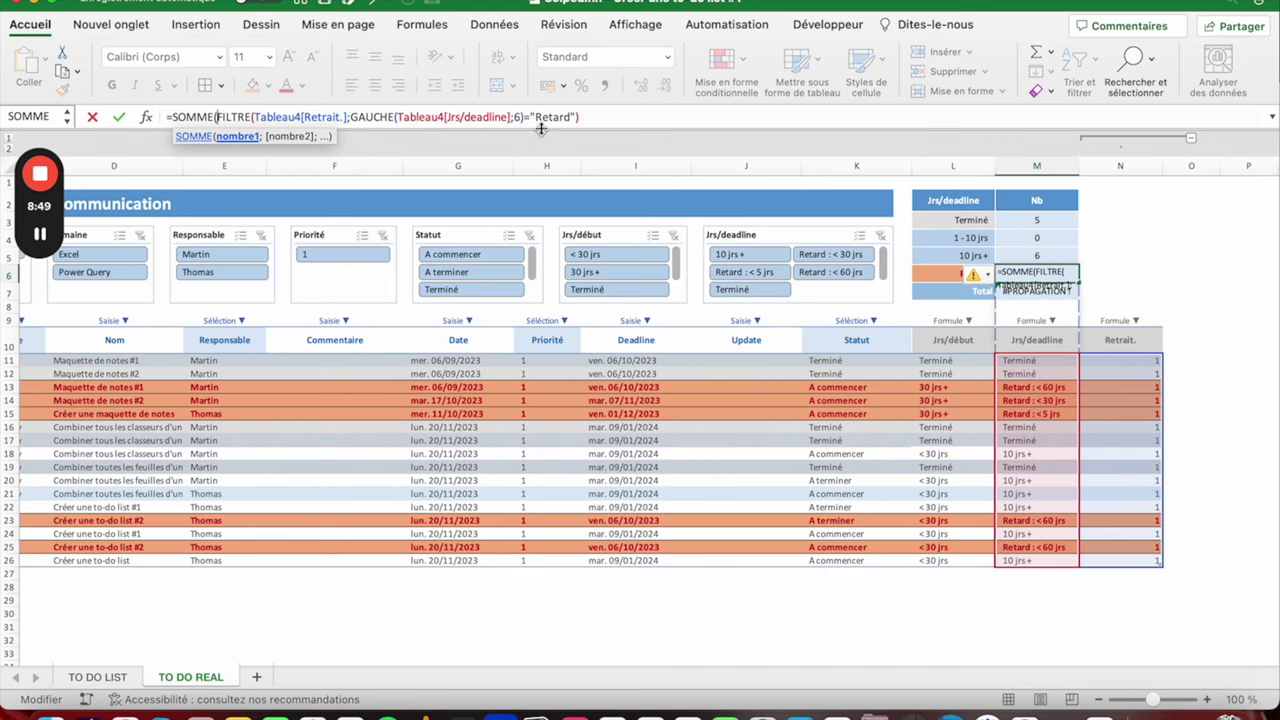
pyautogui.click(594, 117)
pyautogui.press('Return')
pyautogui.press('Up')
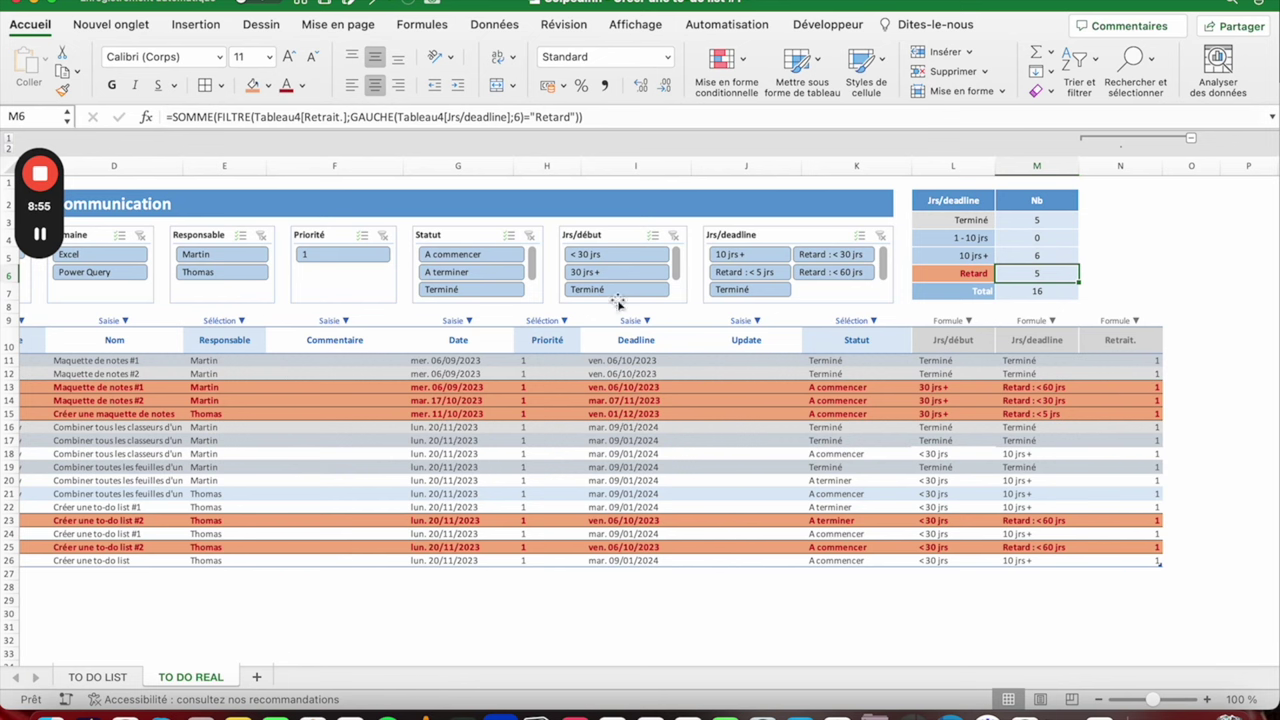
pyautogui.click(463, 256)
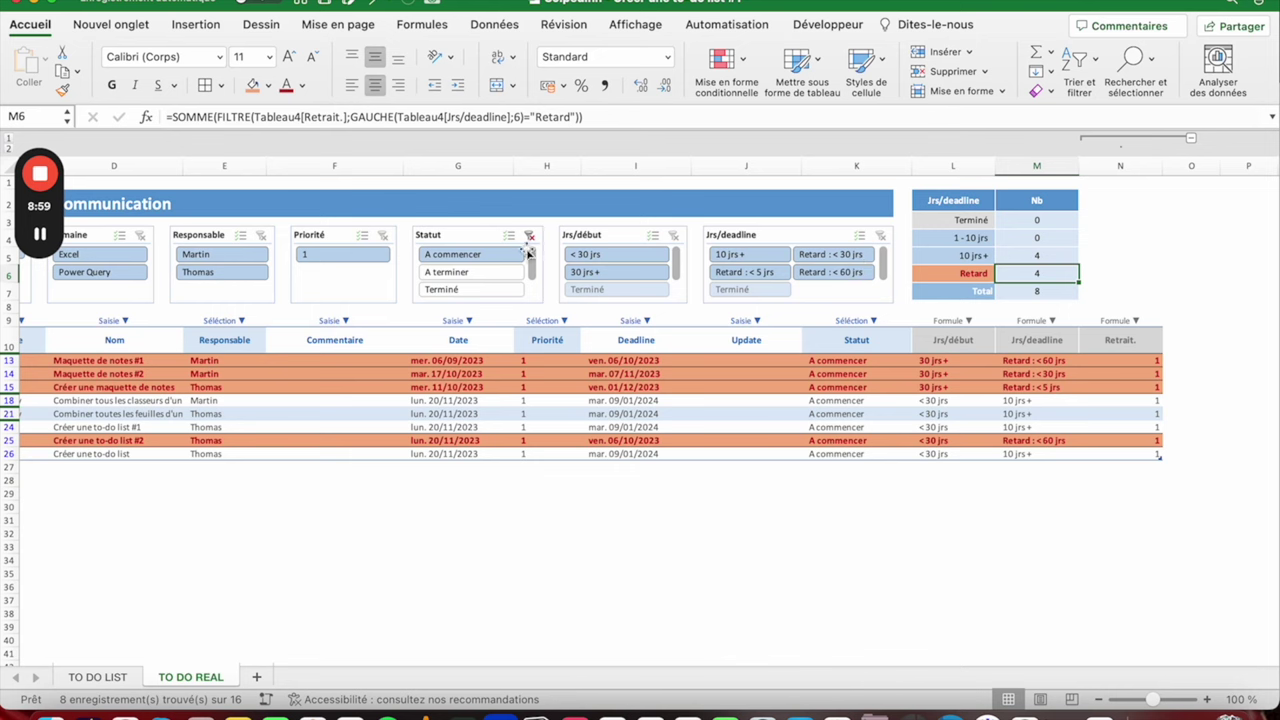
pyautogui.click(530, 235)
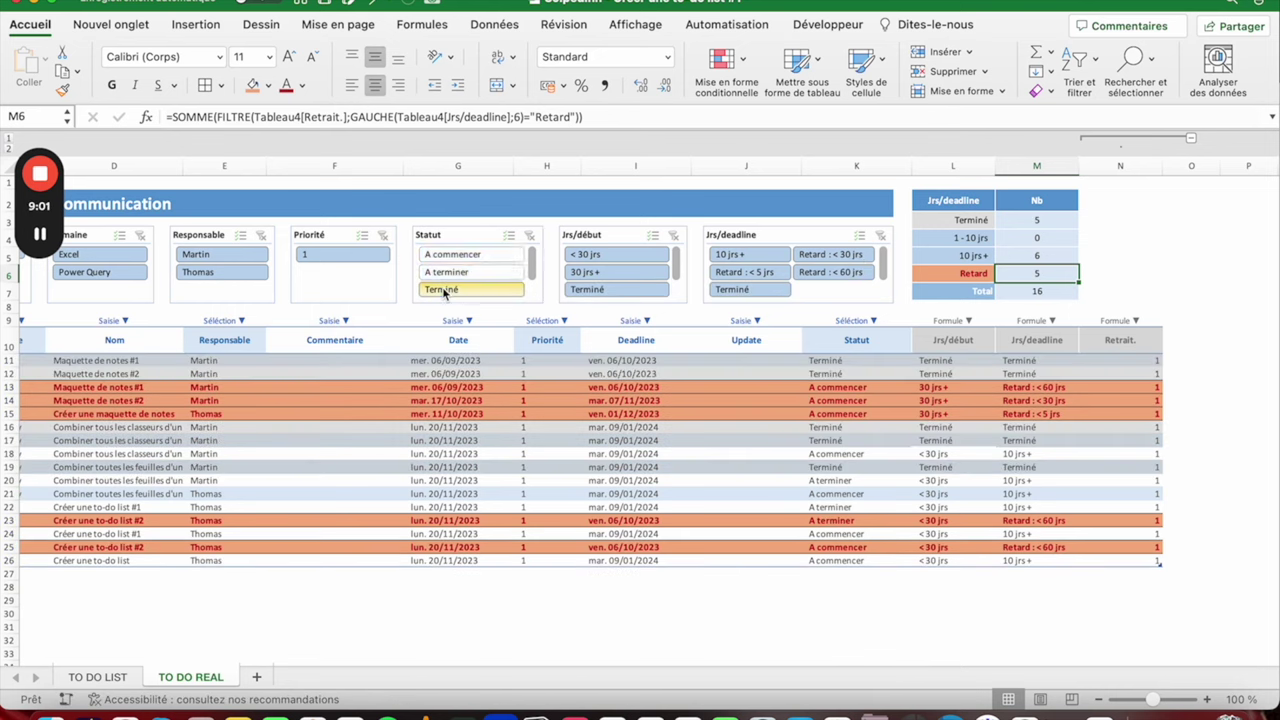
pyautogui.click(443, 289)
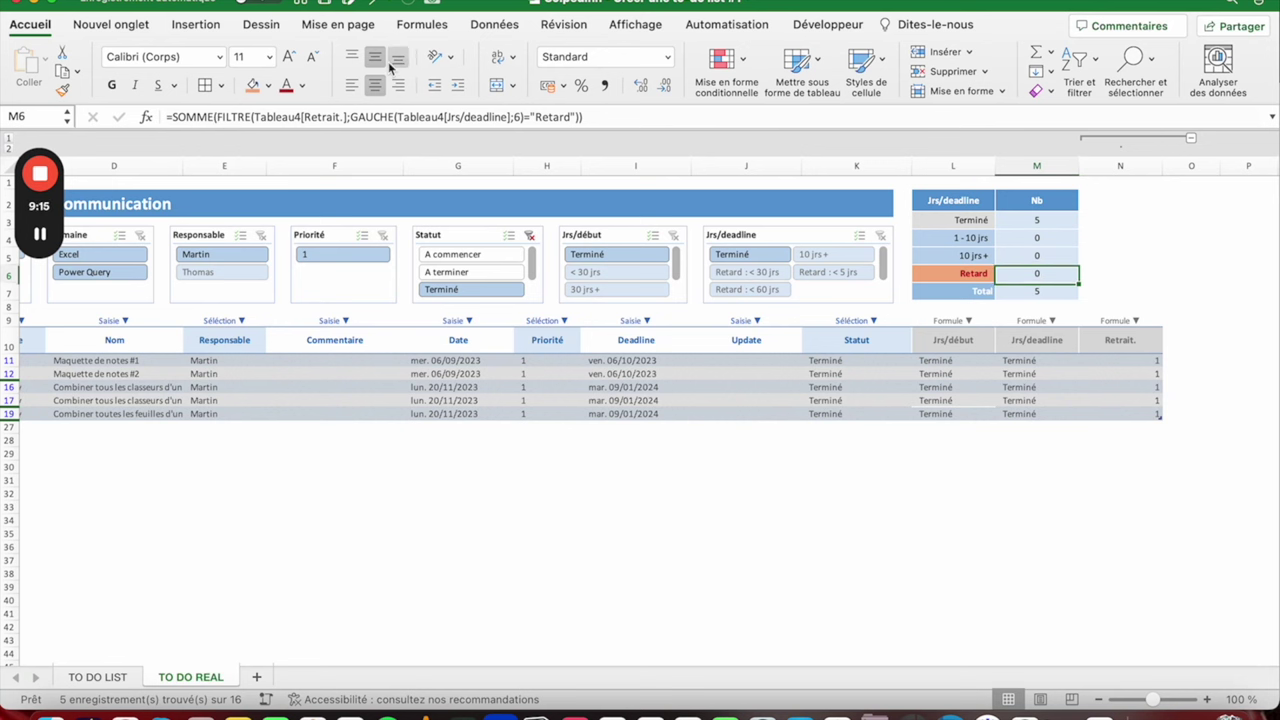
pyautogui.hscroll(-5, 243, 286)
pyautogui.hscroll(5, 1163, 268)
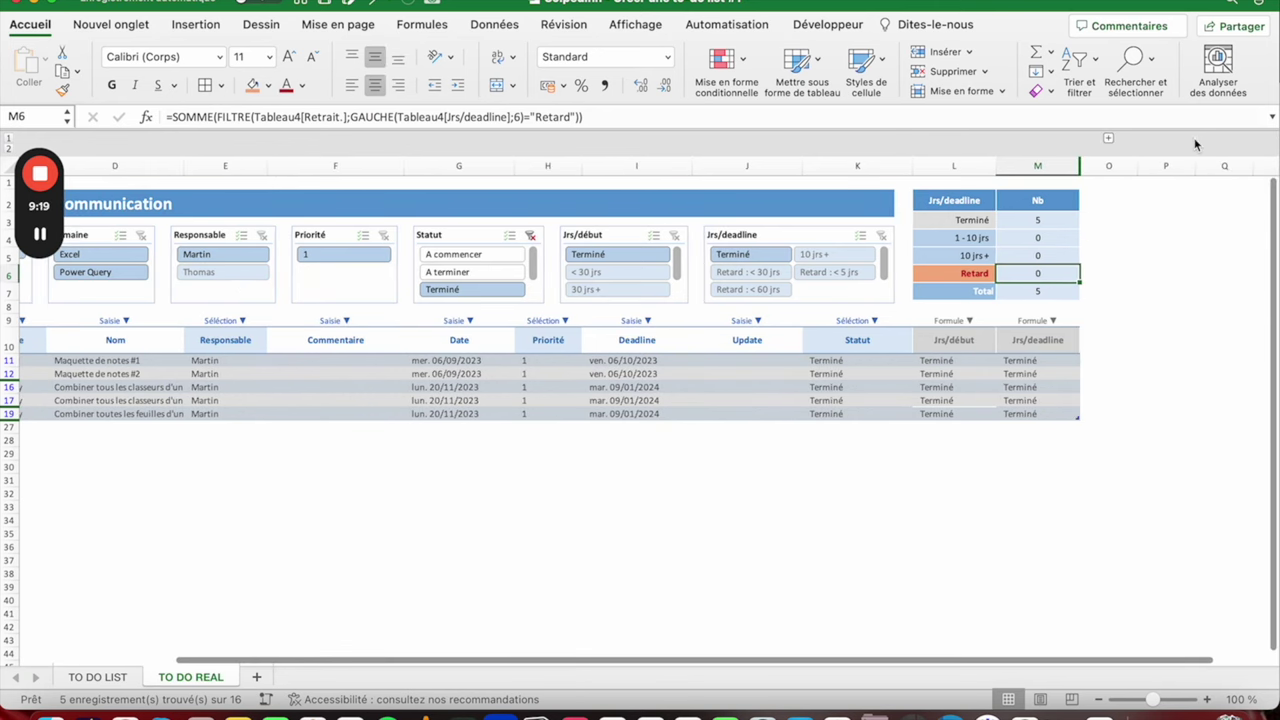
pyautogui.hscroll(-4, 455, 227)
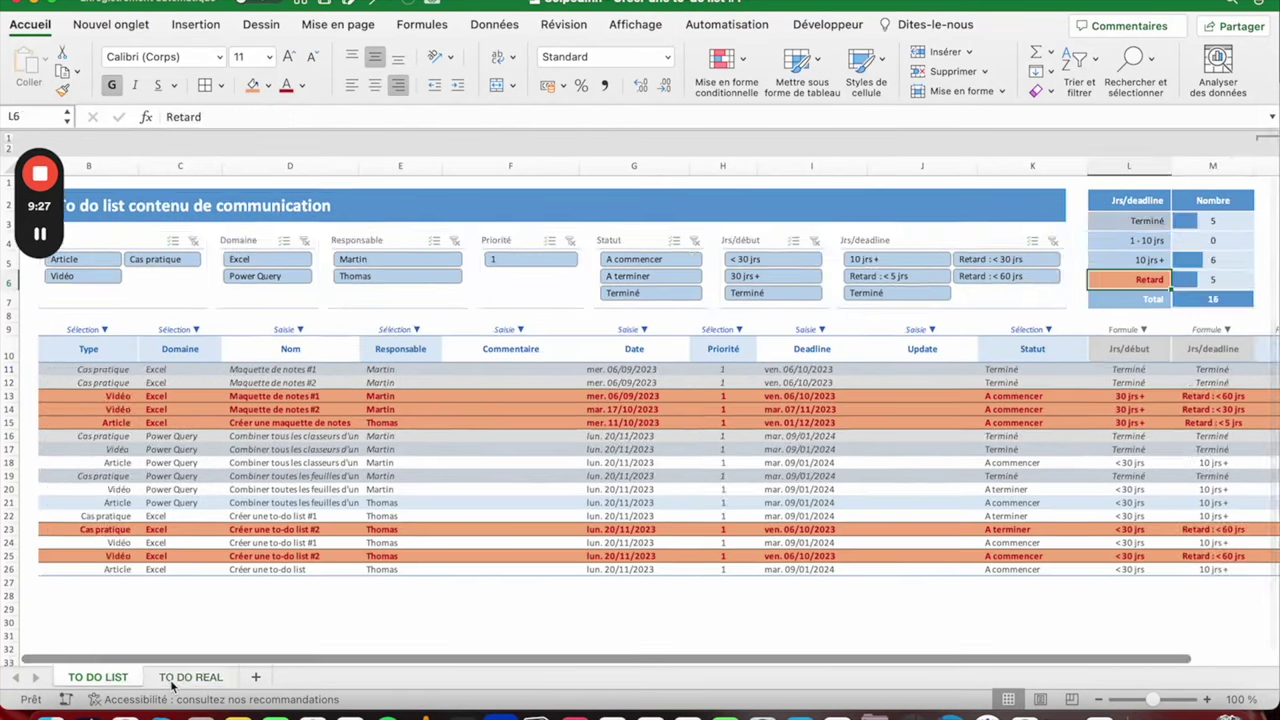
pyautogui.click(172, 680)
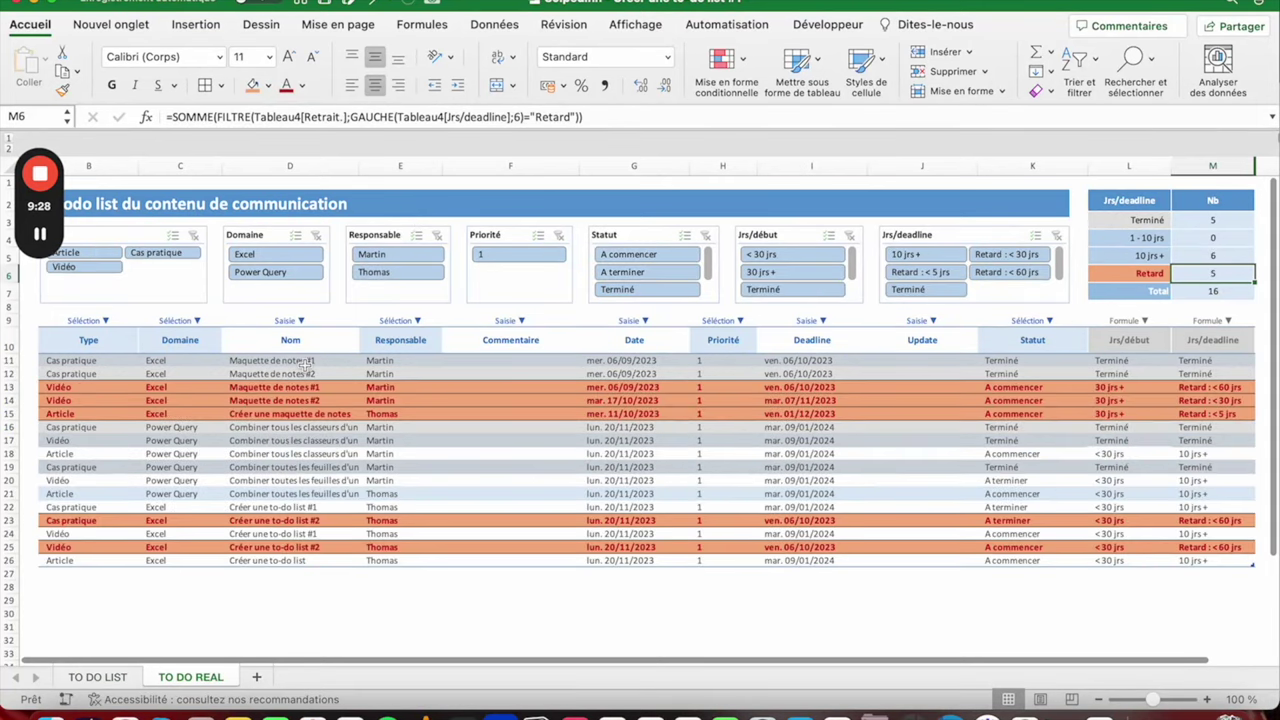
pyautogui.click(66, 364)
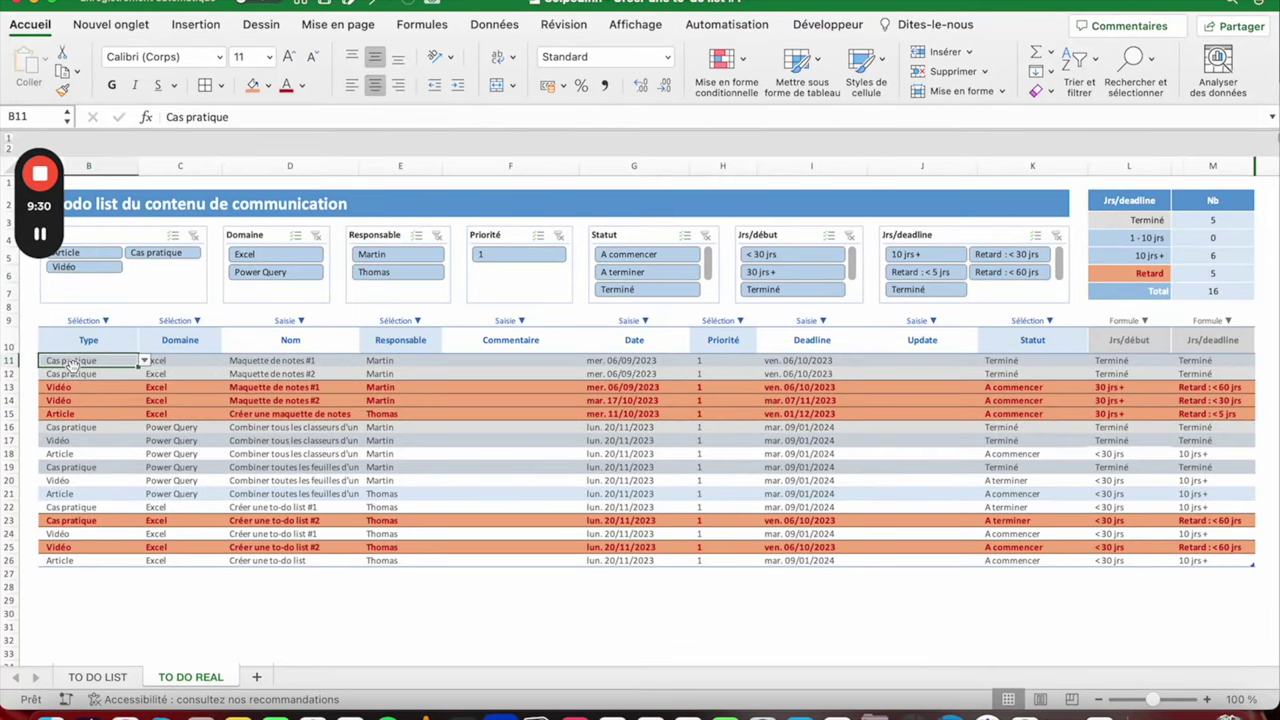
pyautogui.click(145, 361)
pyautogui.press('Escape')
pyautogui.click(183, 360)
pyautogui.click(228, 360)
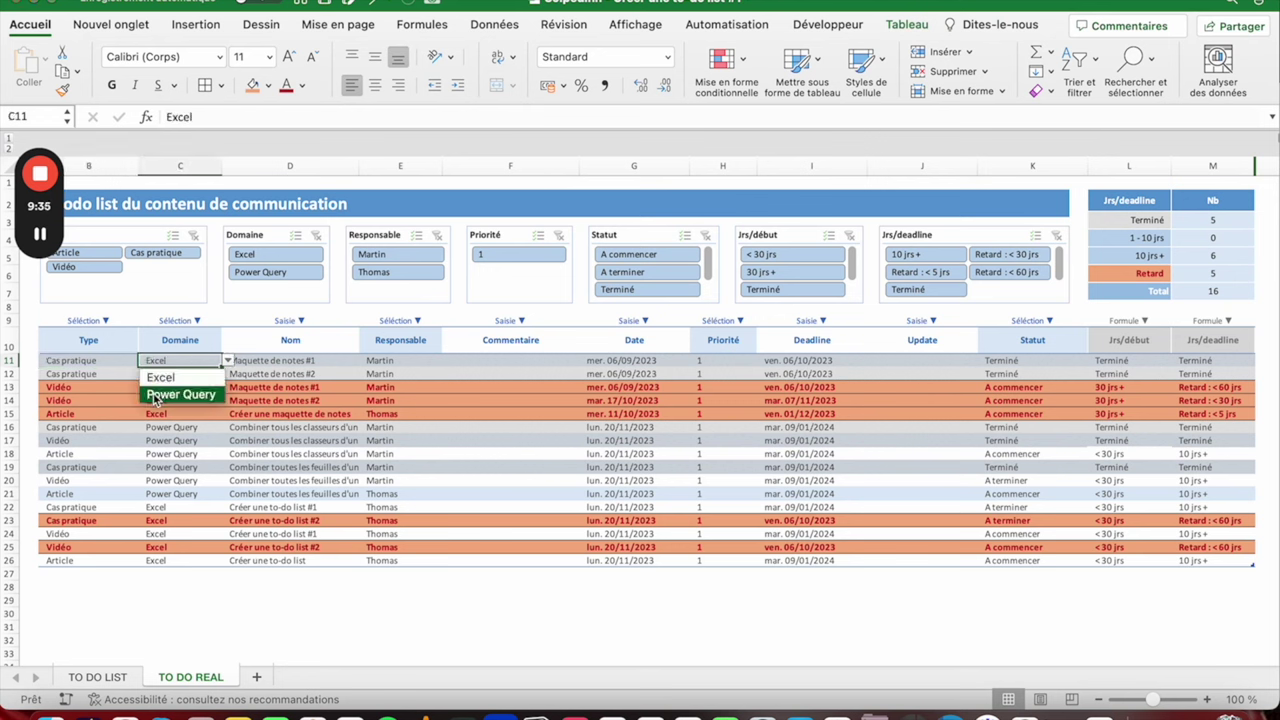
pyautogui.click(181, 363)
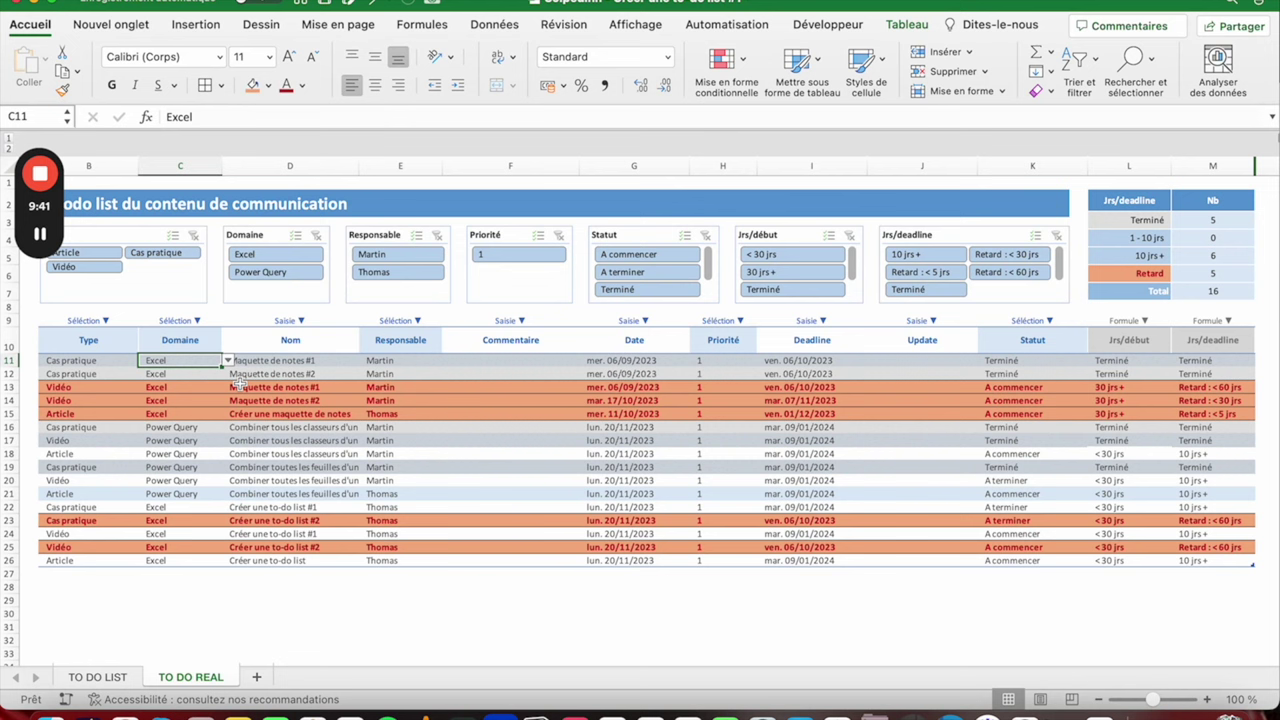
pyautogui.click(268, 360)
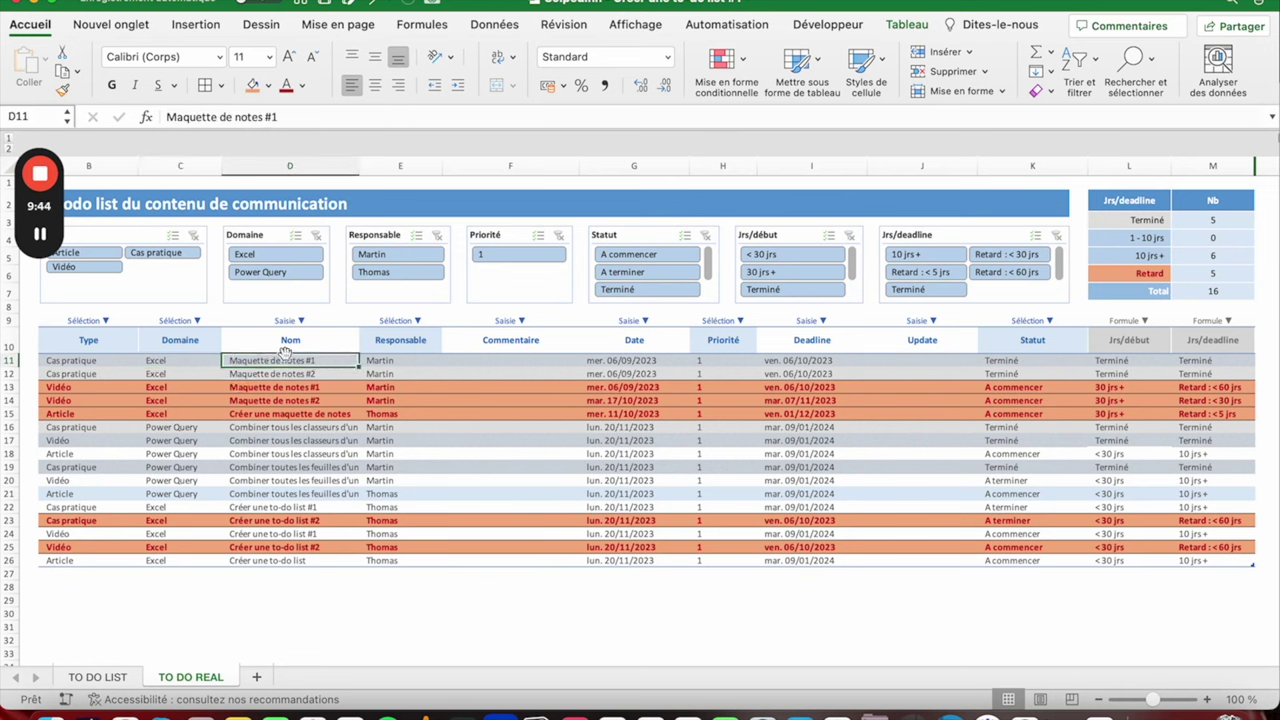
pyautogui.moveTo(68, 376); pyautogui.dragTo(510, 412)
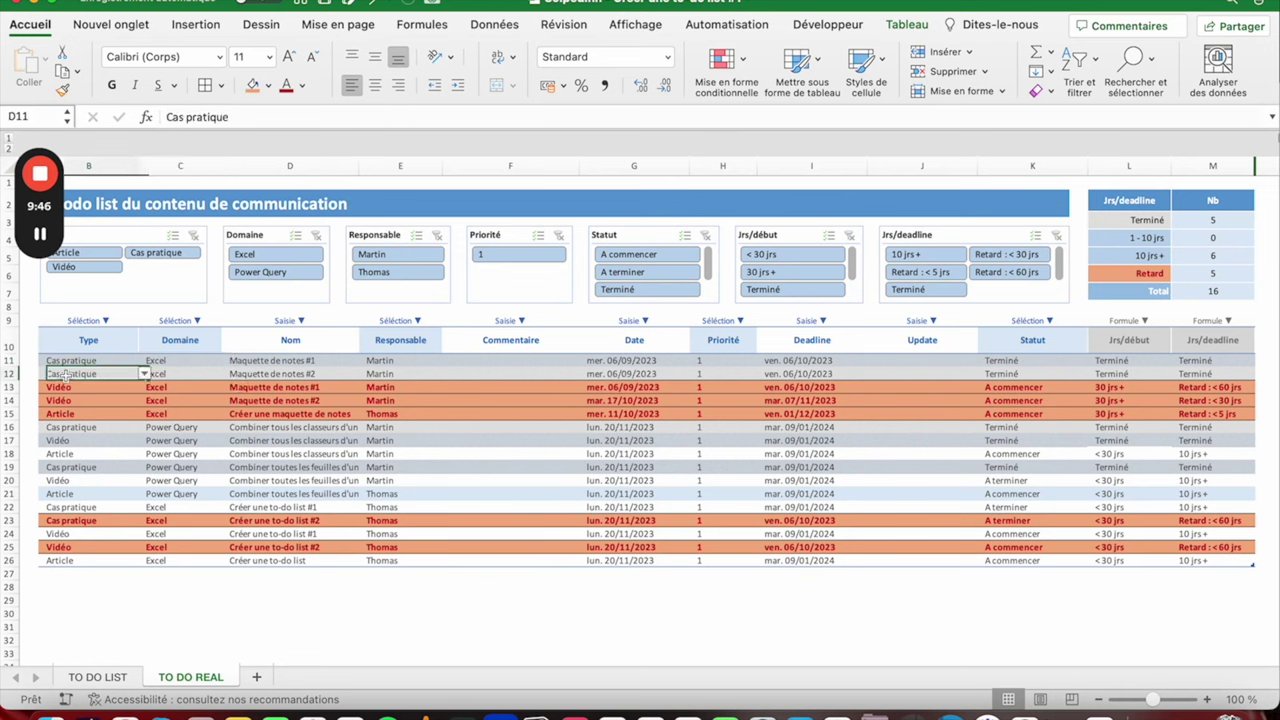
pyautogui.moveTo(258, 414)
pyautogui.mouseDown()
pyautogui.moveTo(613, 428)
pyautogui.moveTo(693, 411)
pyautogui.mouseUp()
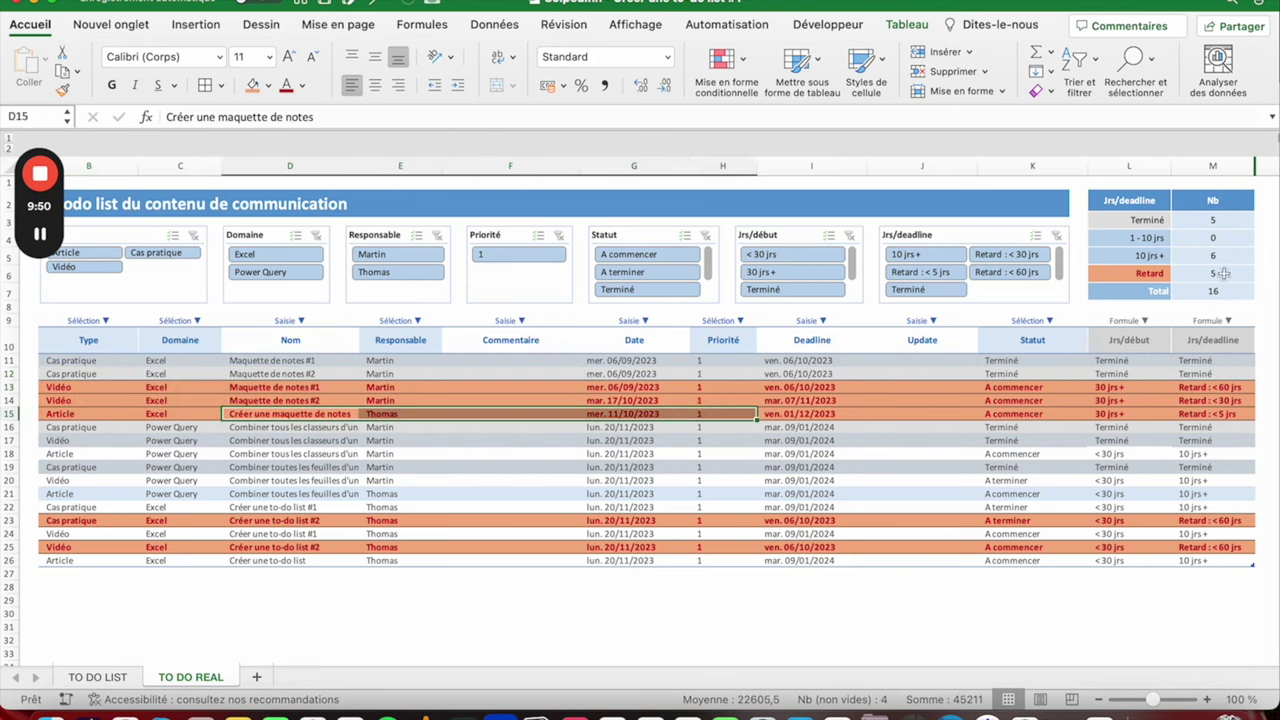
pyautogui.moveTo(1140, 220); pyautogui.dragTo(1205, 290)
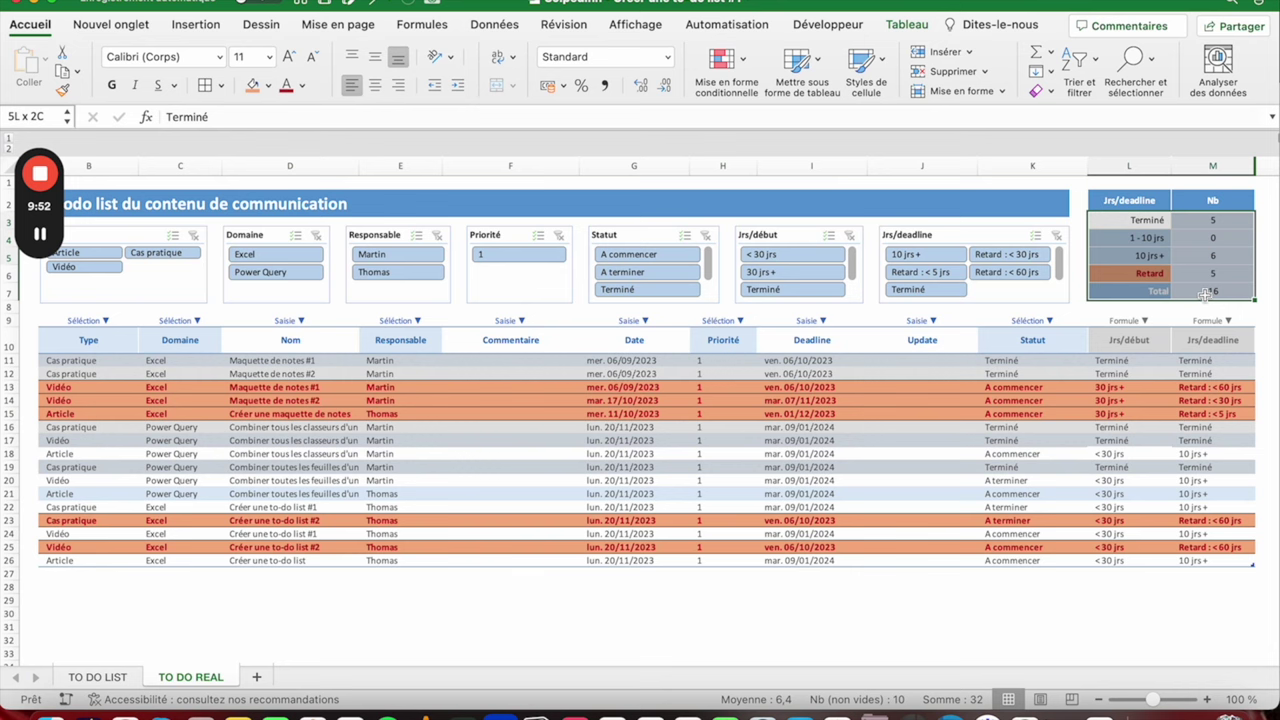
pyautogui.moveTo(1210, 220); pyautogui.dragTo(1207, 288)
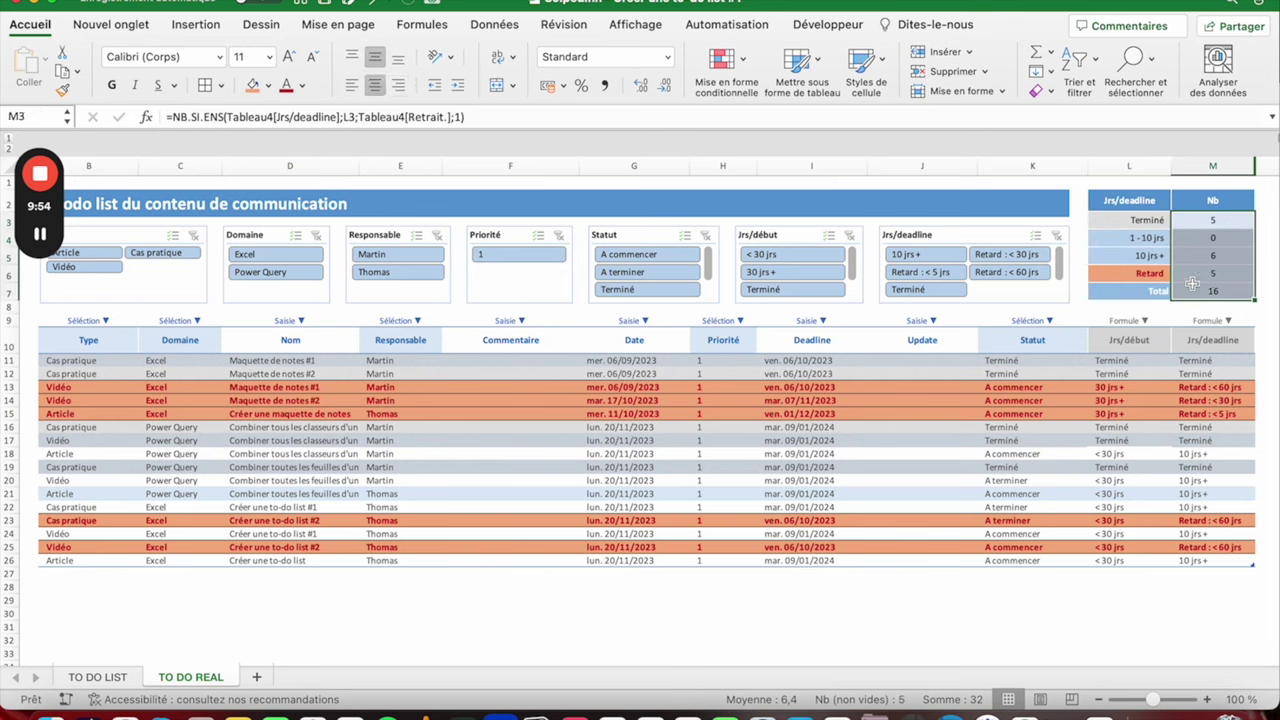
# Step: Give the M3:M7 counts blue solid-fill data bars, then view the TO DO LIST sheet
pyautogui.click(742, 63)
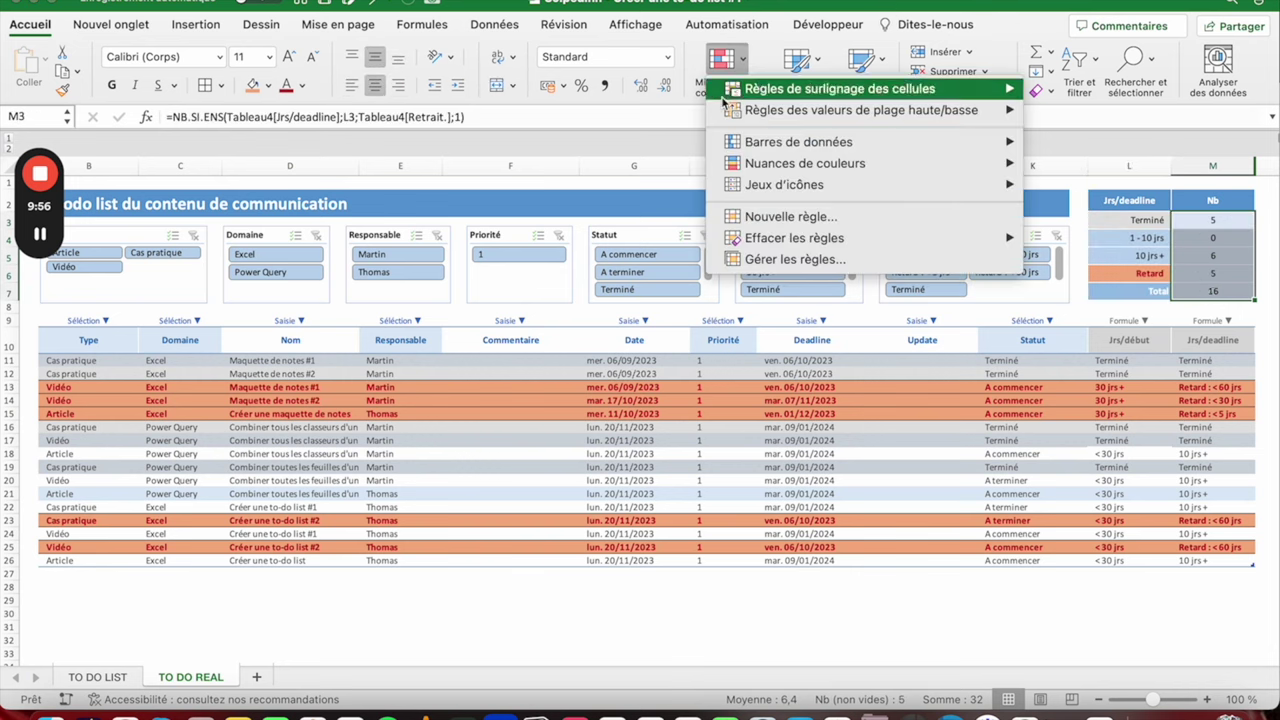
pyautogui.moveTo(800, 142)
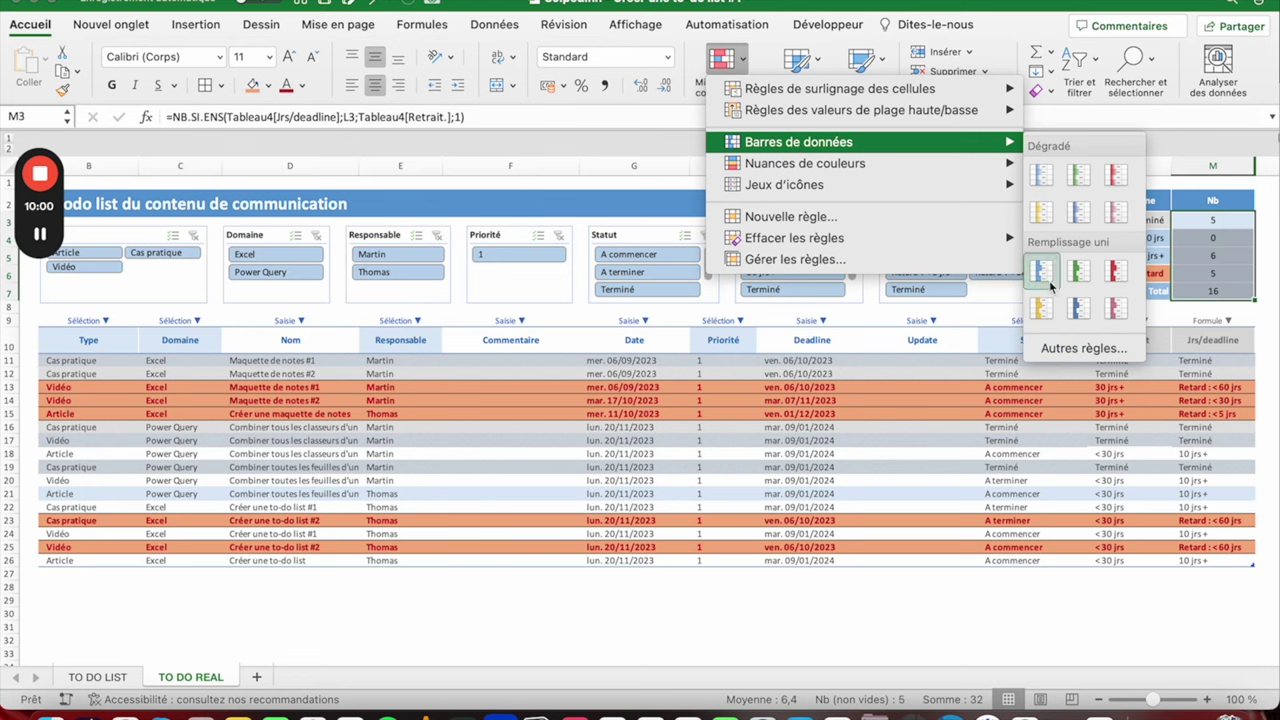
pyautogui.click(1041, 270)
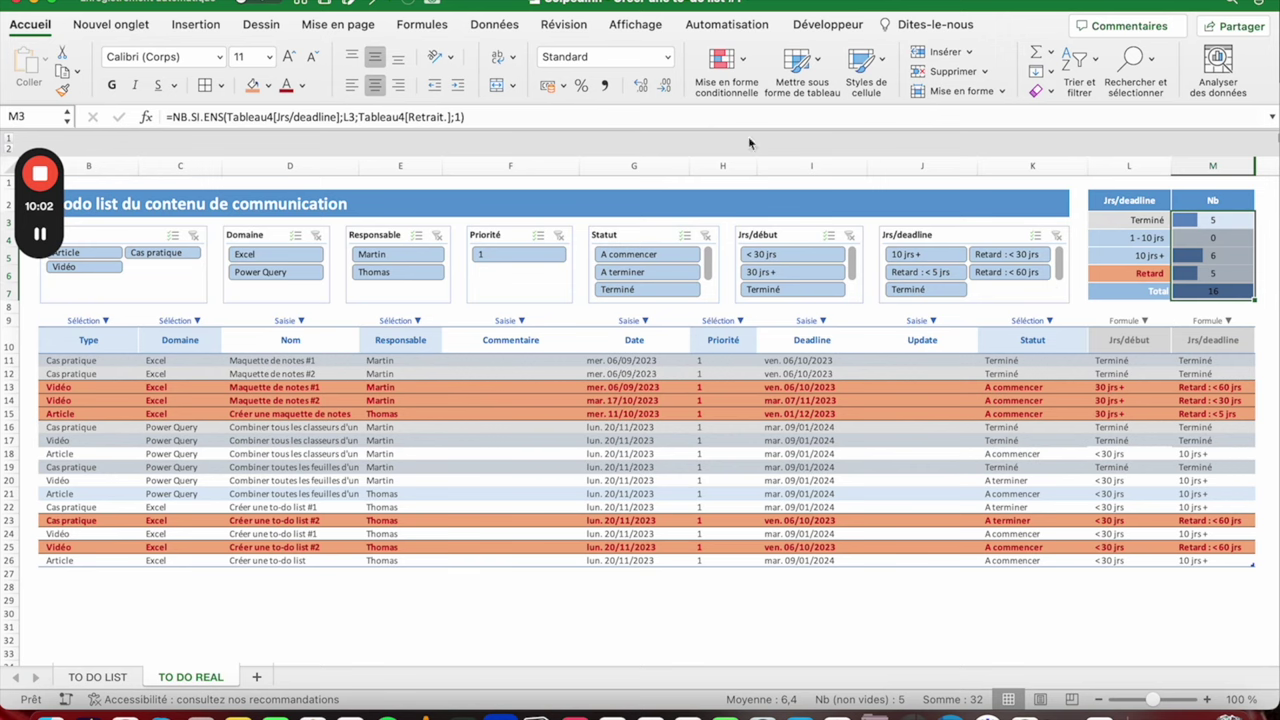
pyautogui.click(1128, 400)
pyautogui.click(86, 680)
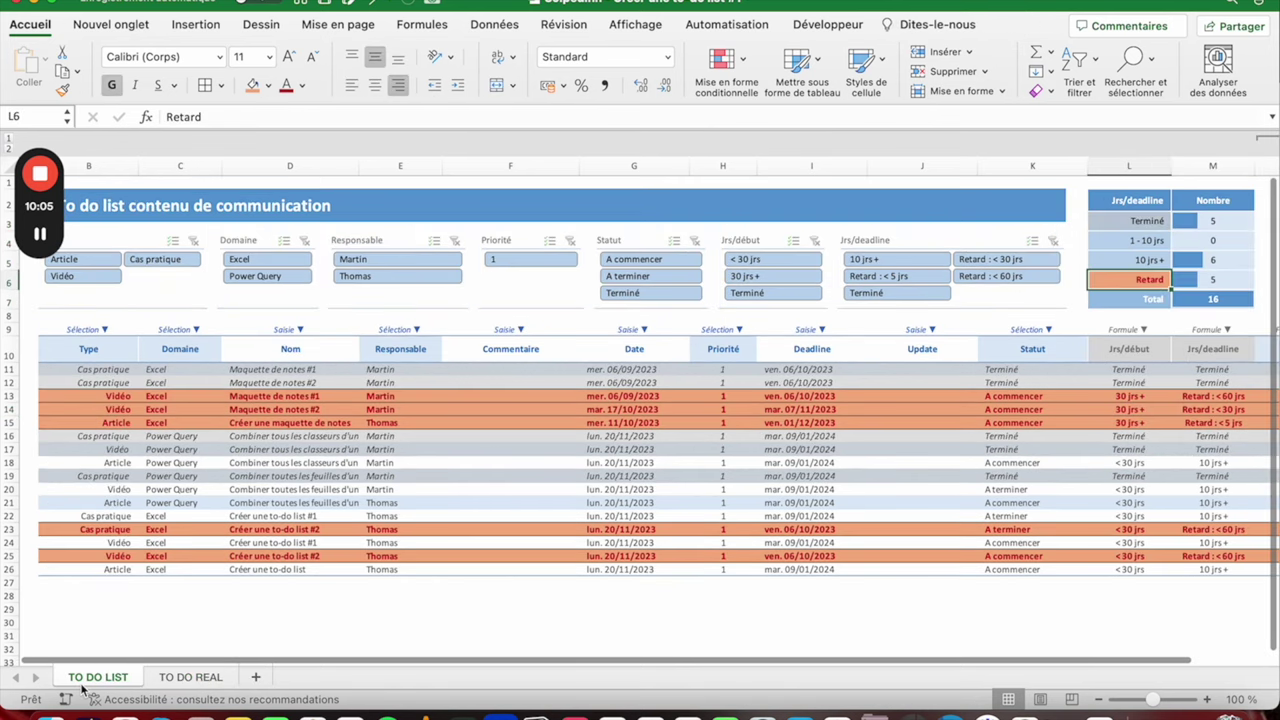
# Step: On TO DO REAL, filter to A commencer and under 30 days, then clear the Jrs/début filter
pyautogui.click(190, 677)
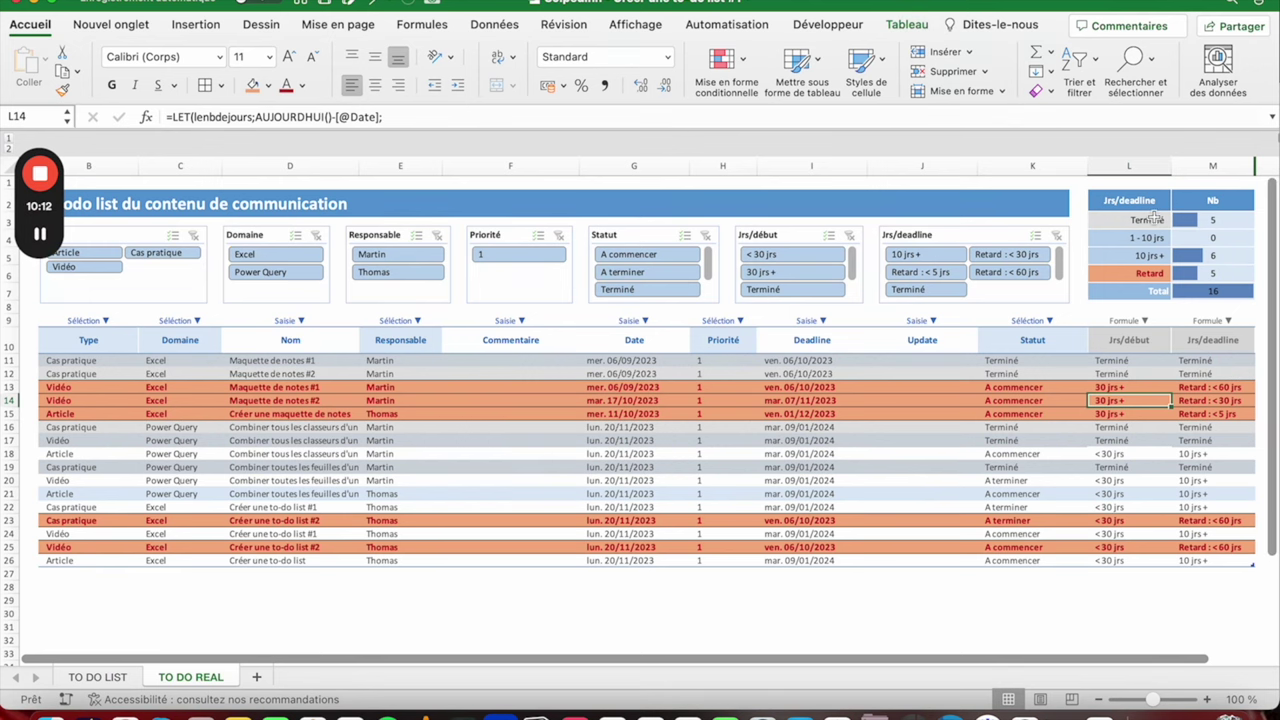
pyautogui.click(637, 258)
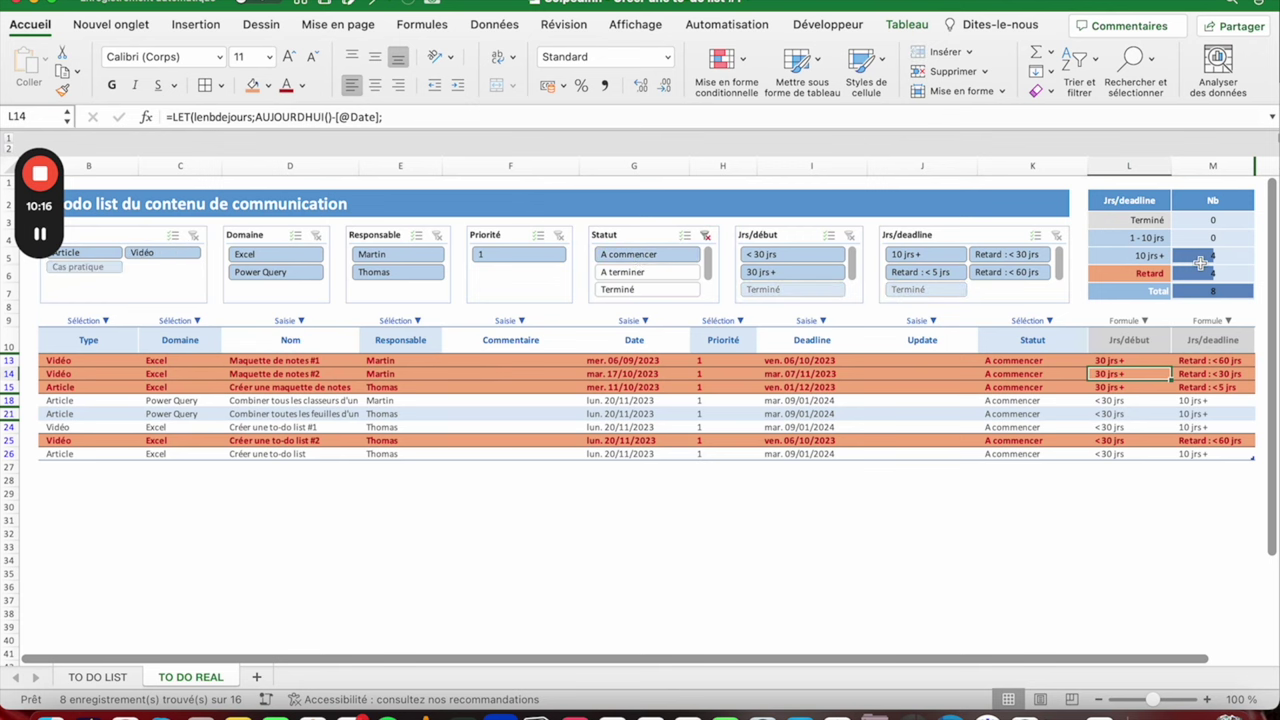
pyautogui.click(790, 254)
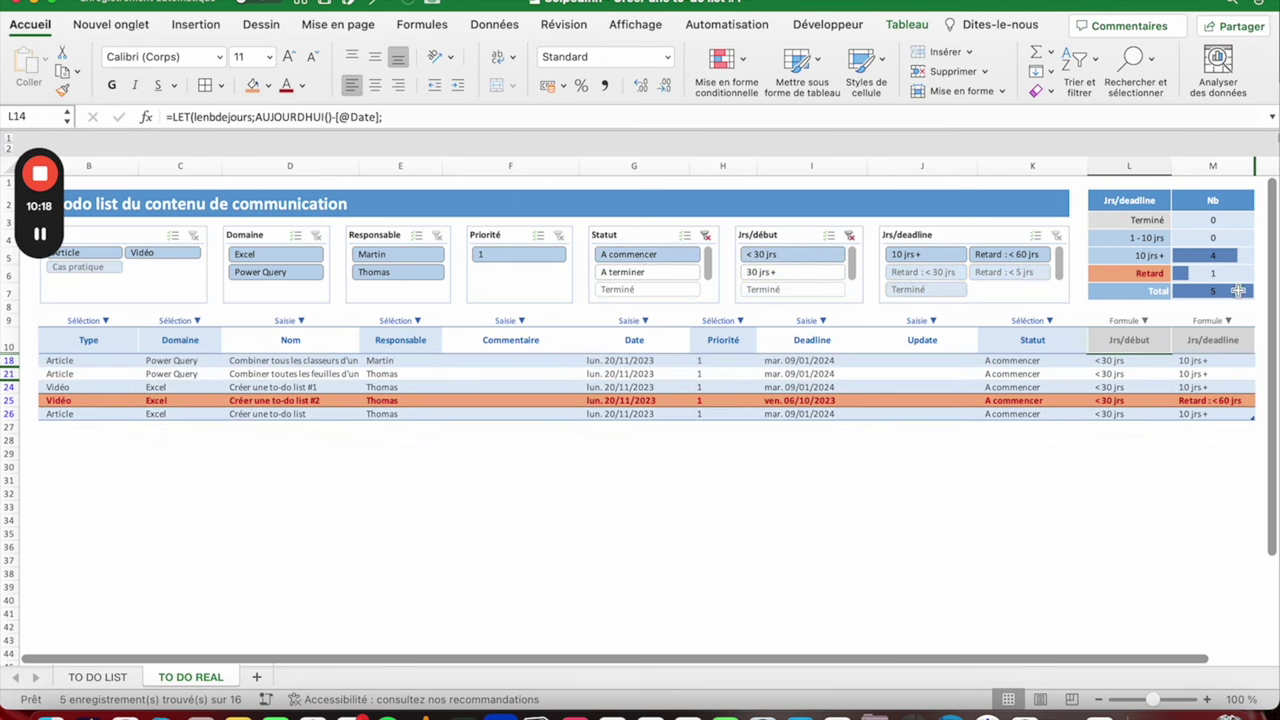
pyautogui.click(846, 237)
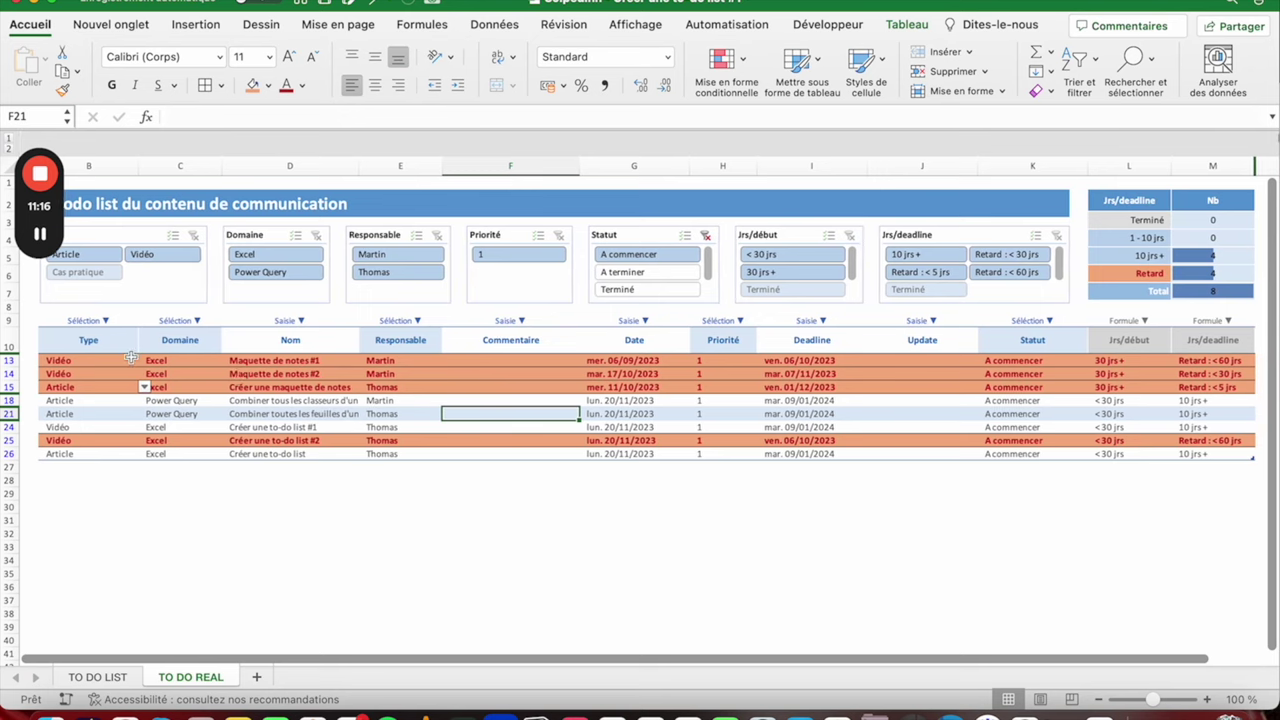
# Step: Clear the Statut filter so all 16 tasks show beside the data-barred summary
pyautogui.click(131, 359)
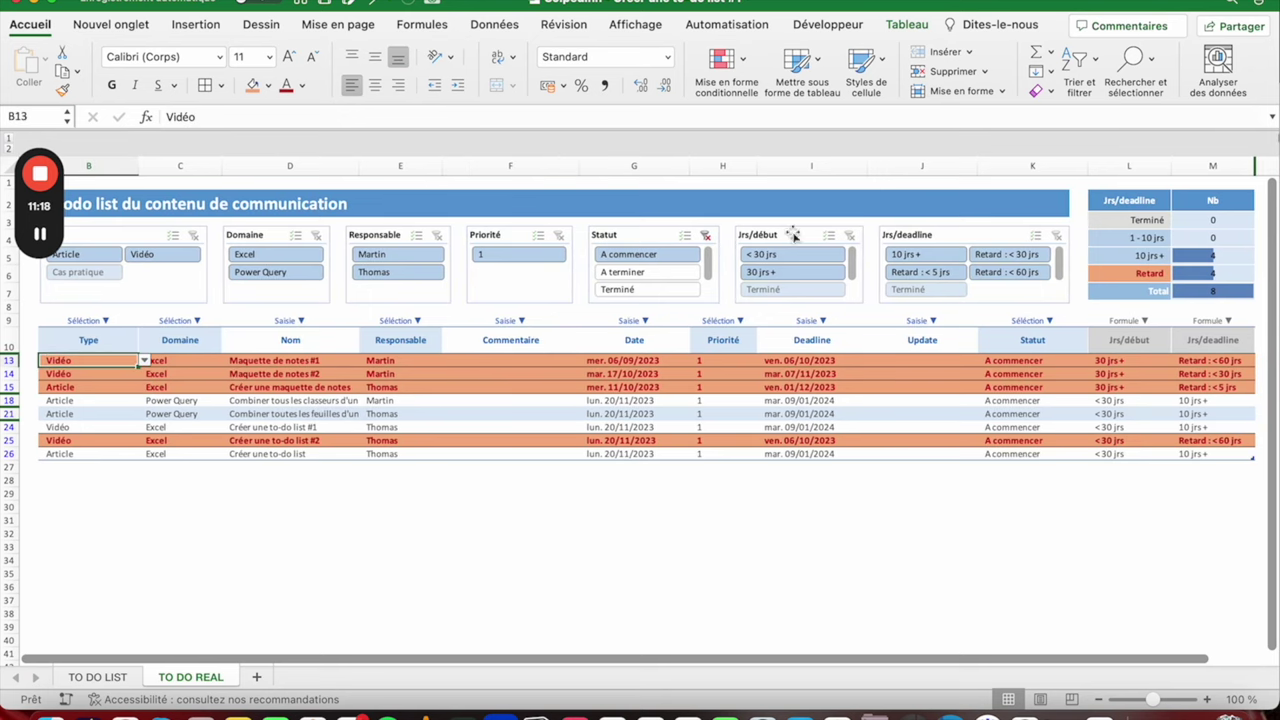
pyautogui.scroll(-1, 335, 446)
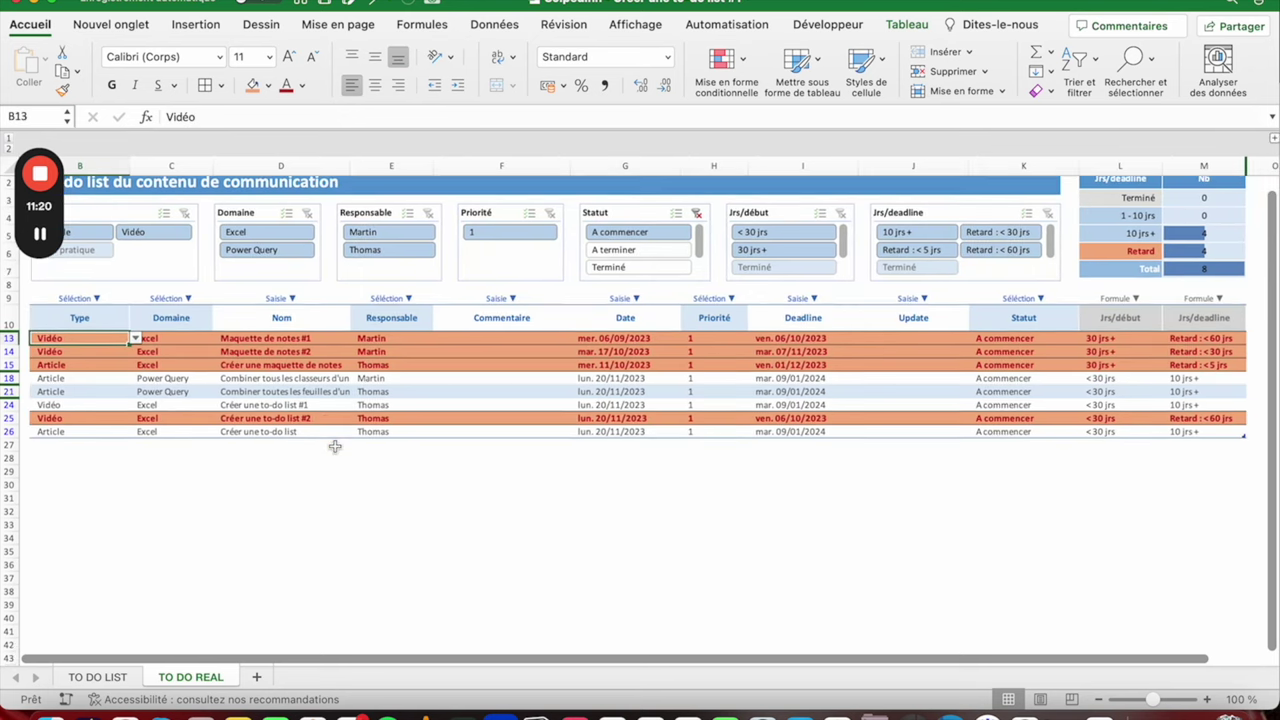
pyautogui.click(560, 272)
pyautogui.click(560, 290)
pyautogui.scroll(1, 378, 494)
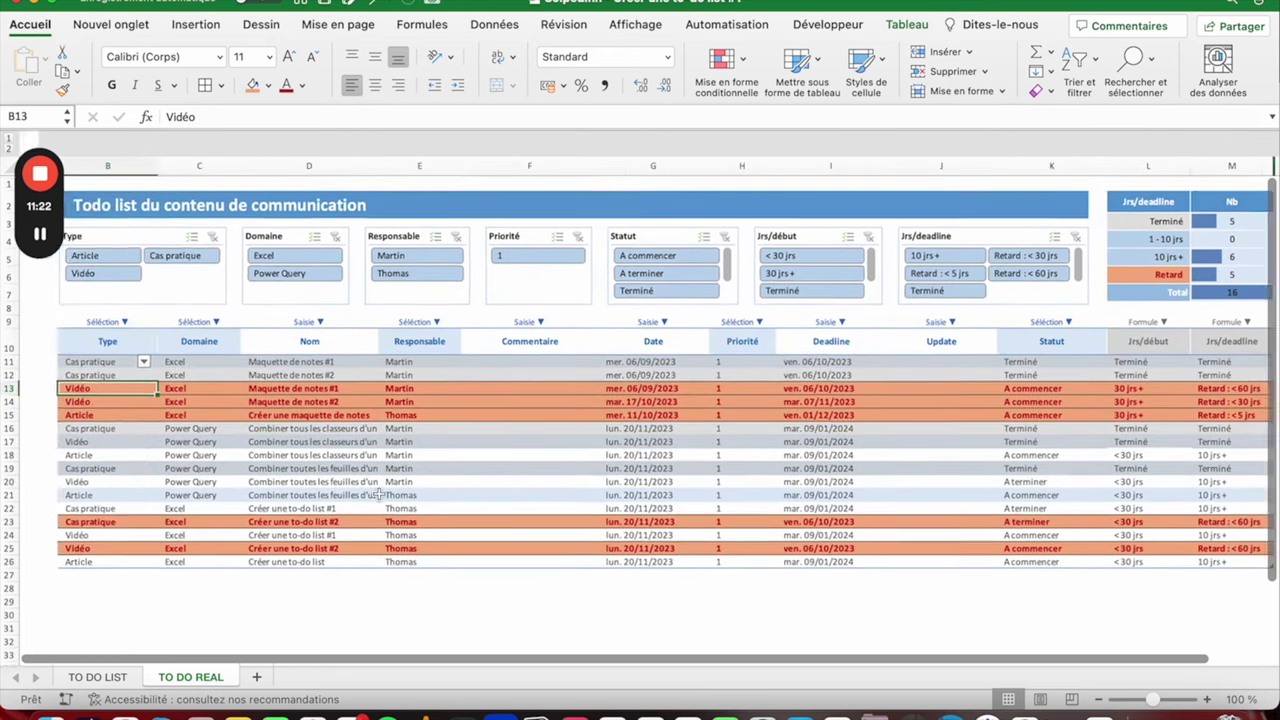
pyautogui.hscroll(1, 378, 494)
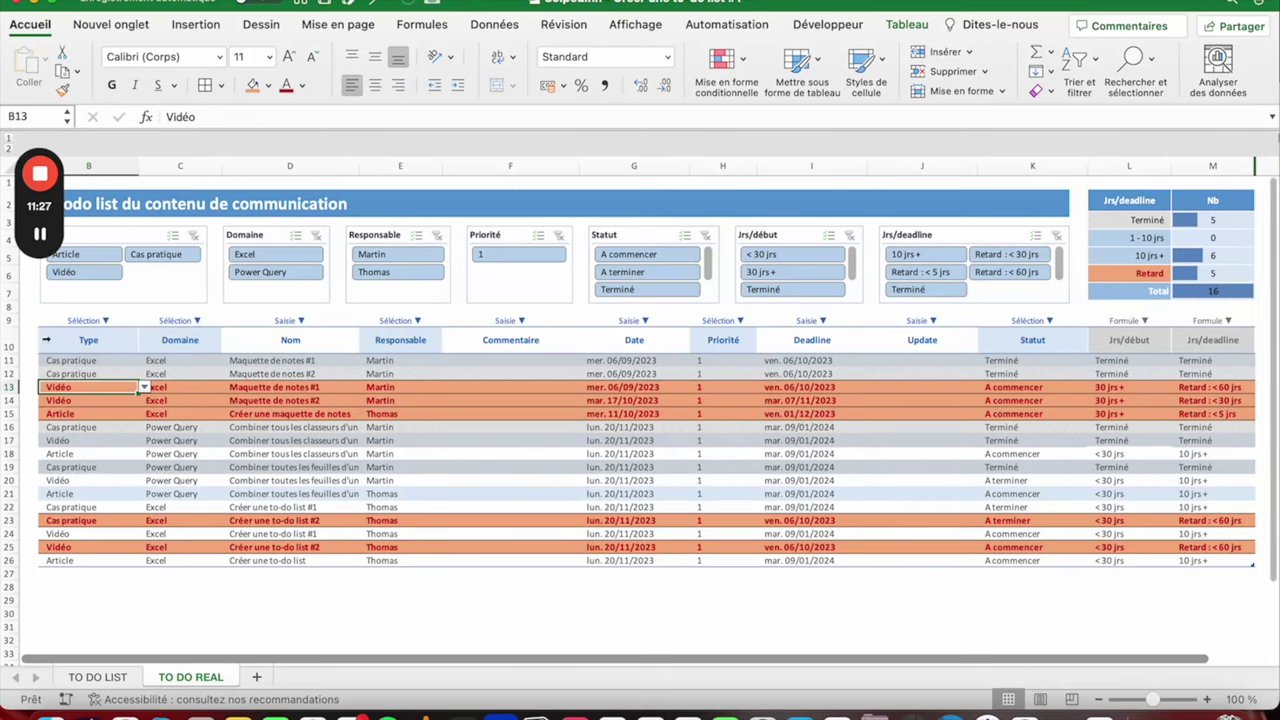
pyautogui.hscroll(4, 985, 150)
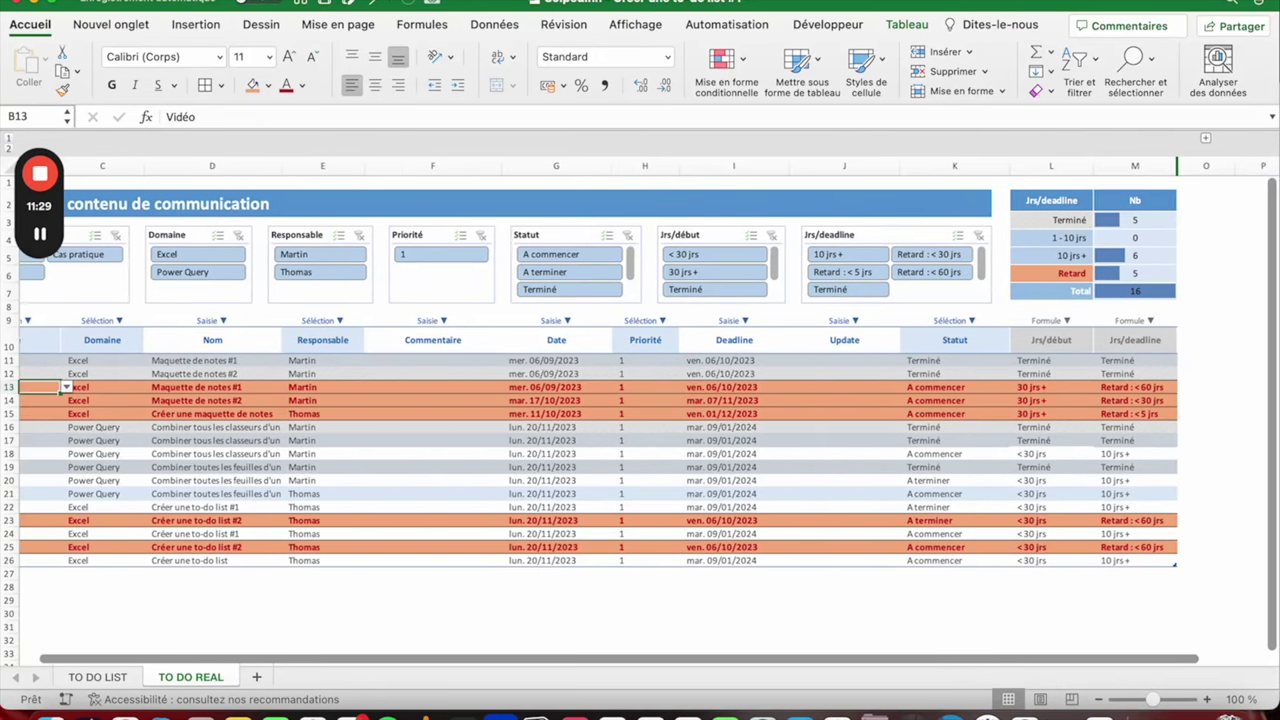
pyautogui.hscroll(2, 1208, 143)
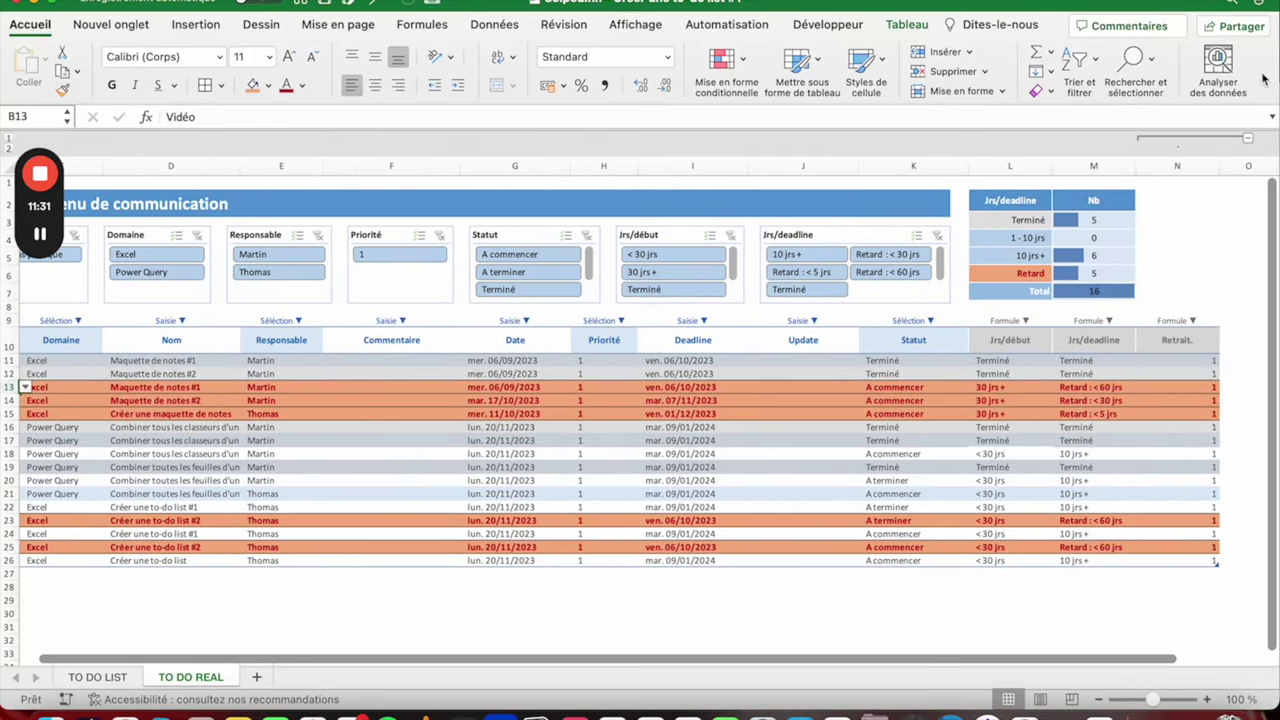
pyautogui.hscroll(-6, 1250, 143)
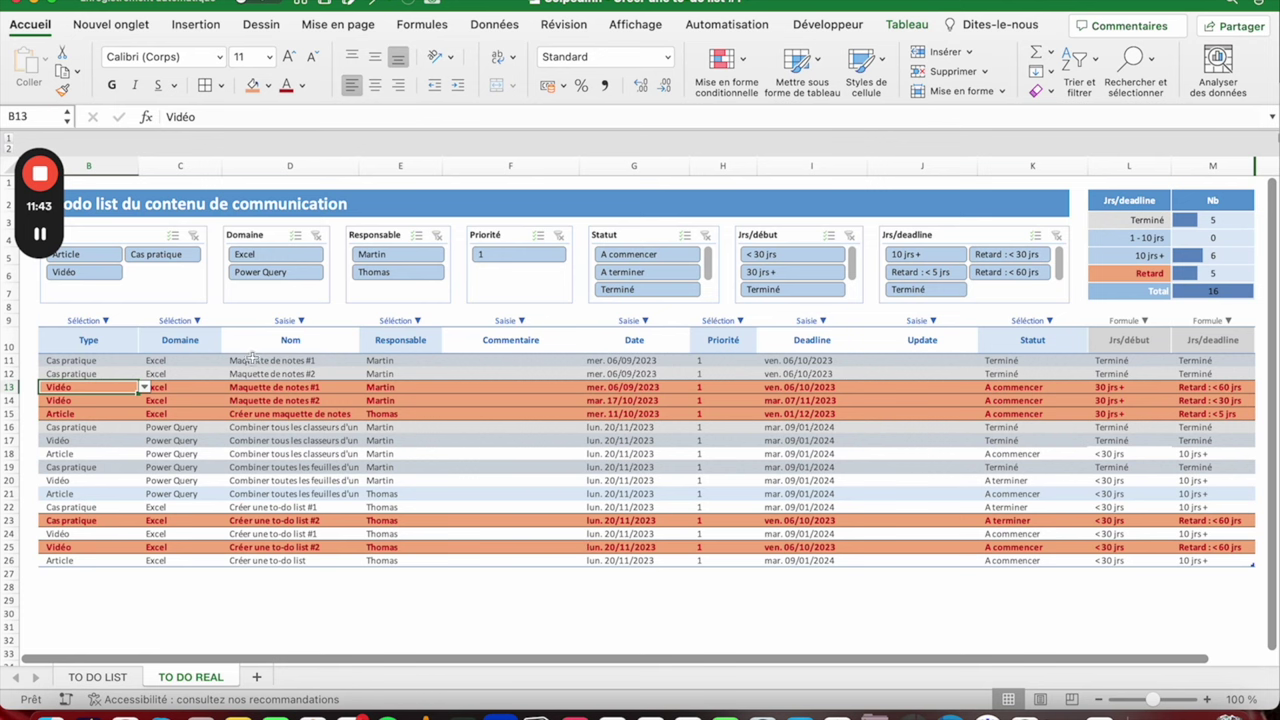
pyautogui.click(94, 254)
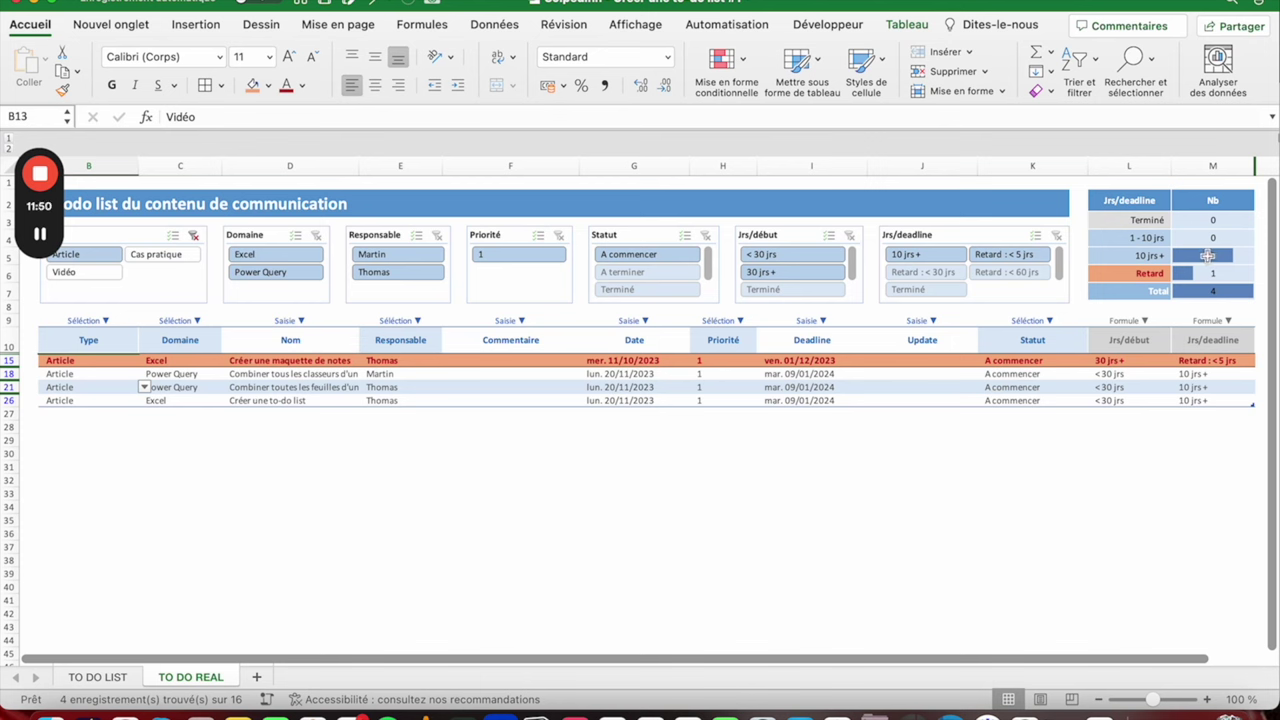
pyautogui.click(1209, 273)
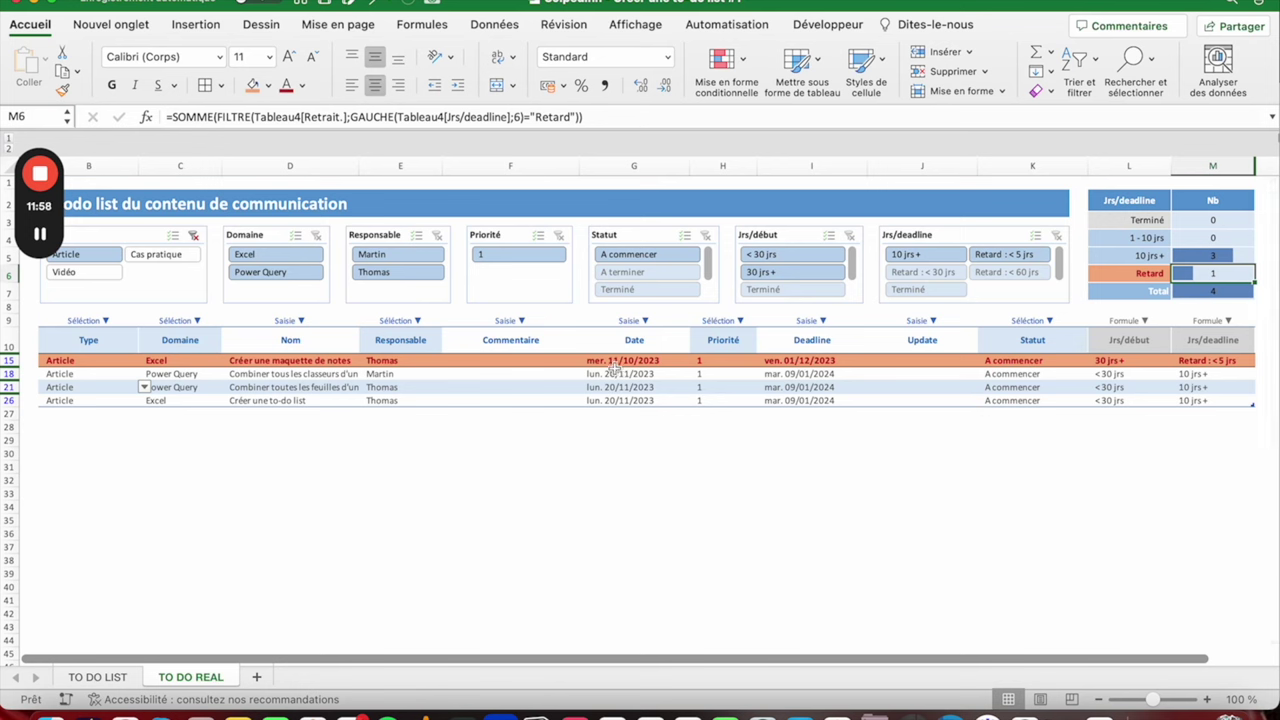
pyautogui.click(1112, 361)
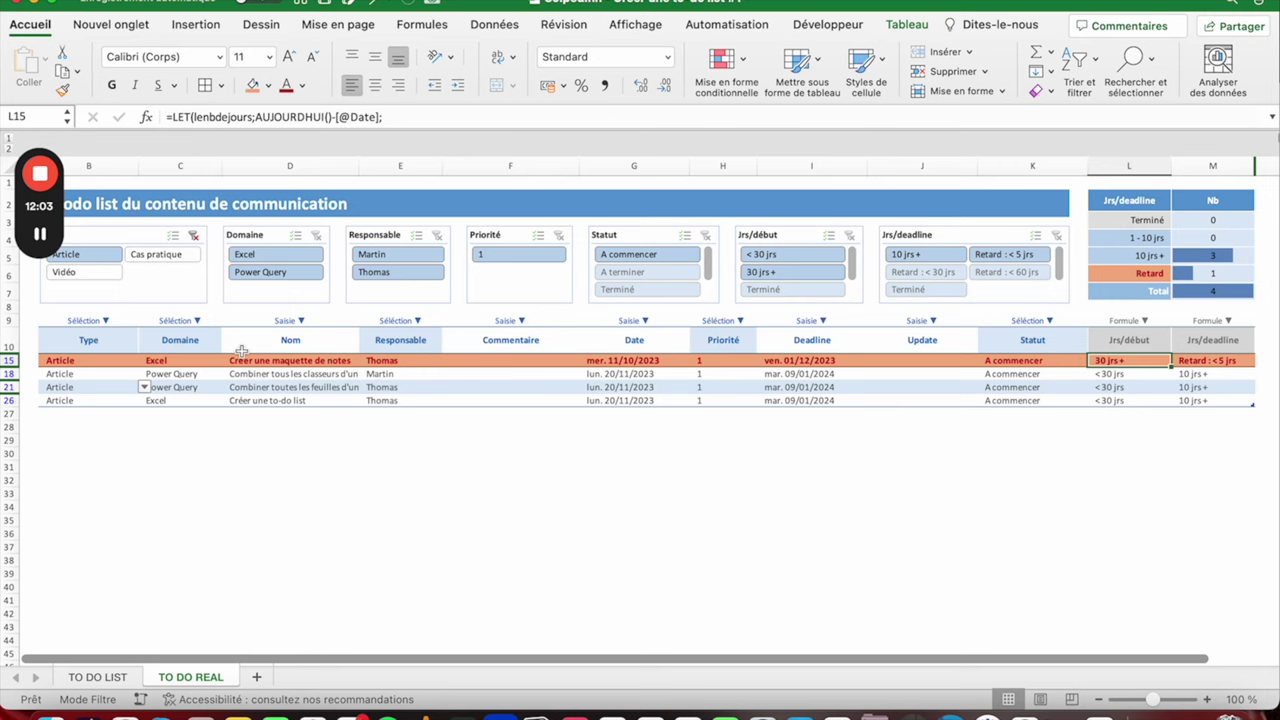
pyautogui.click(194, 236)
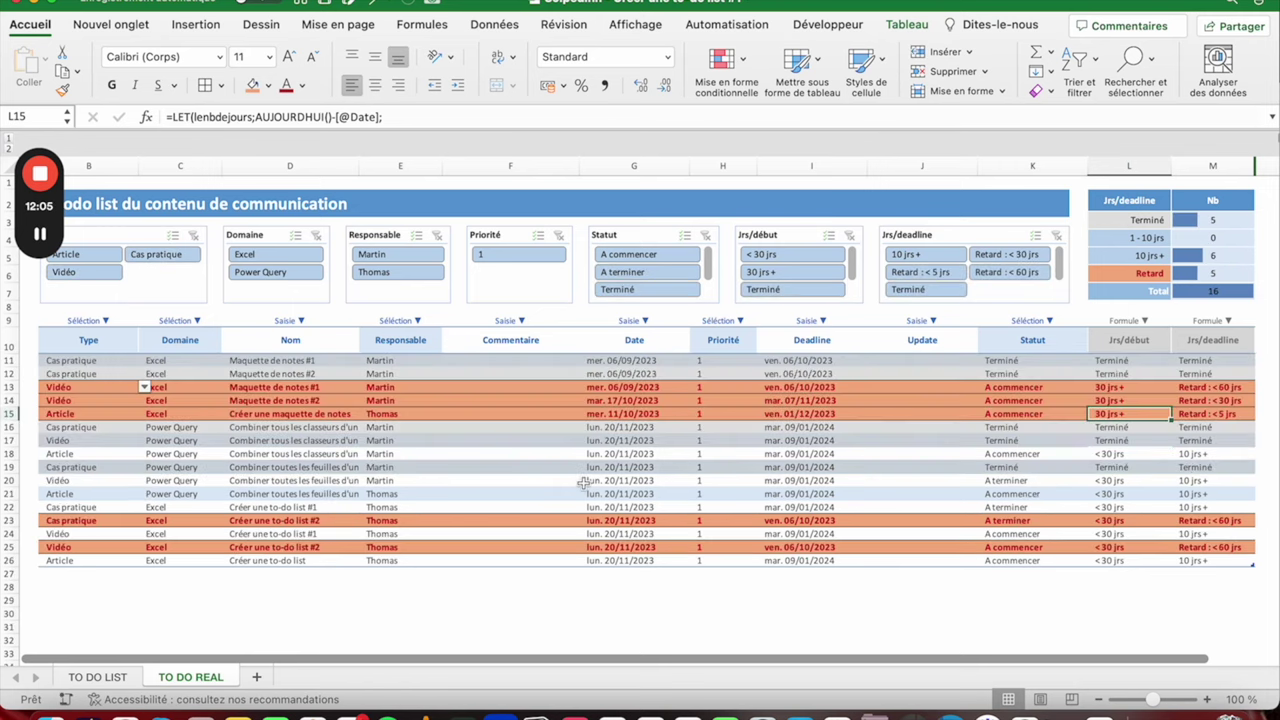
pyautogui.click(101, 372)
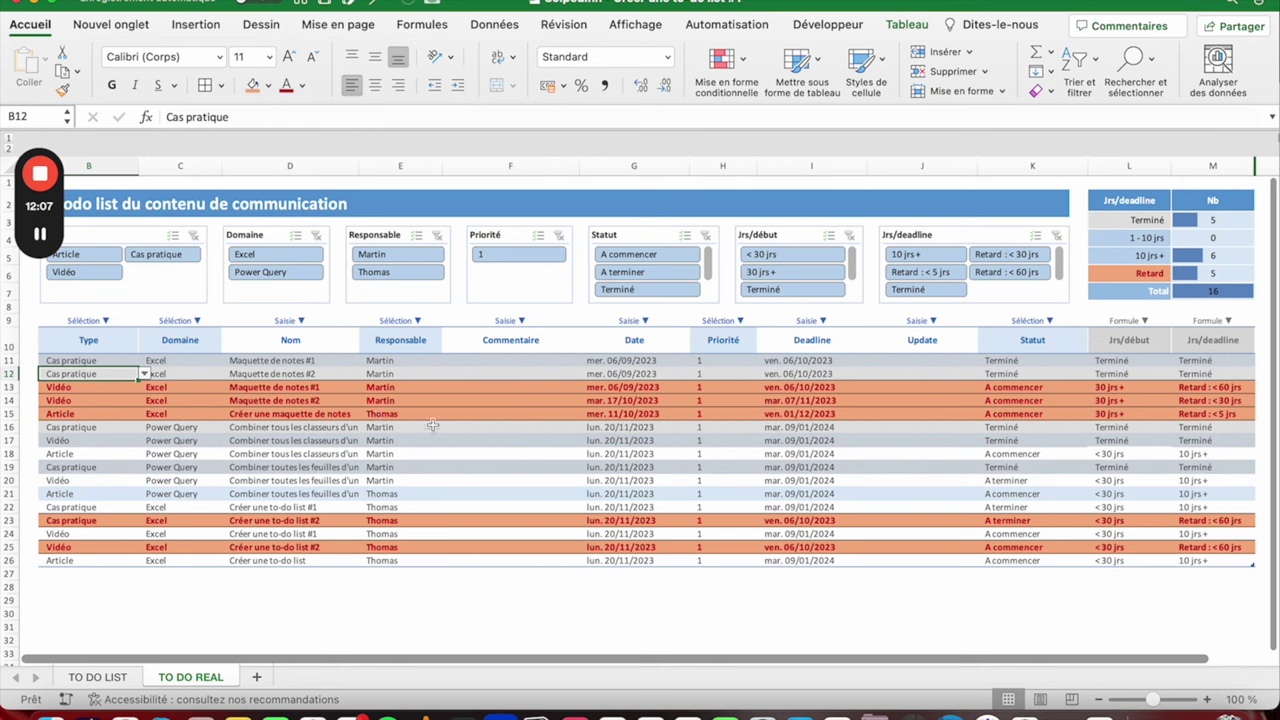
pyautogui.click(1028, 361)
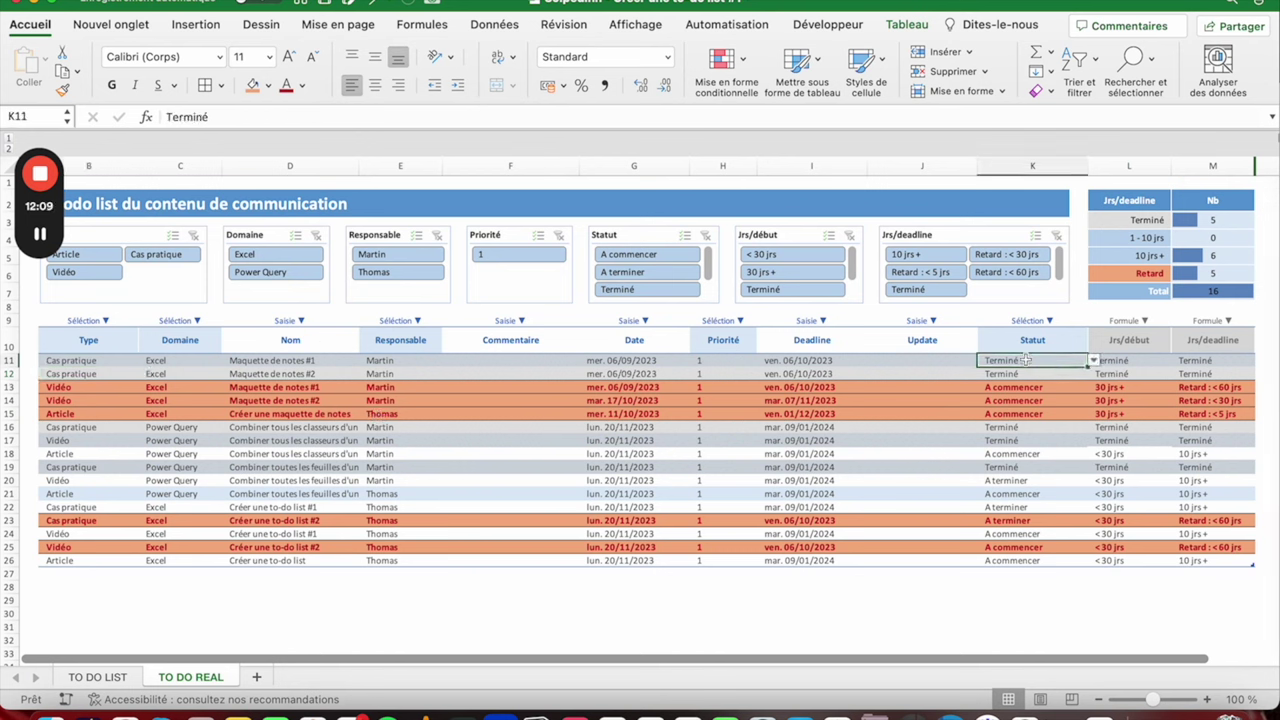
pyautogui.click(1110, 362)
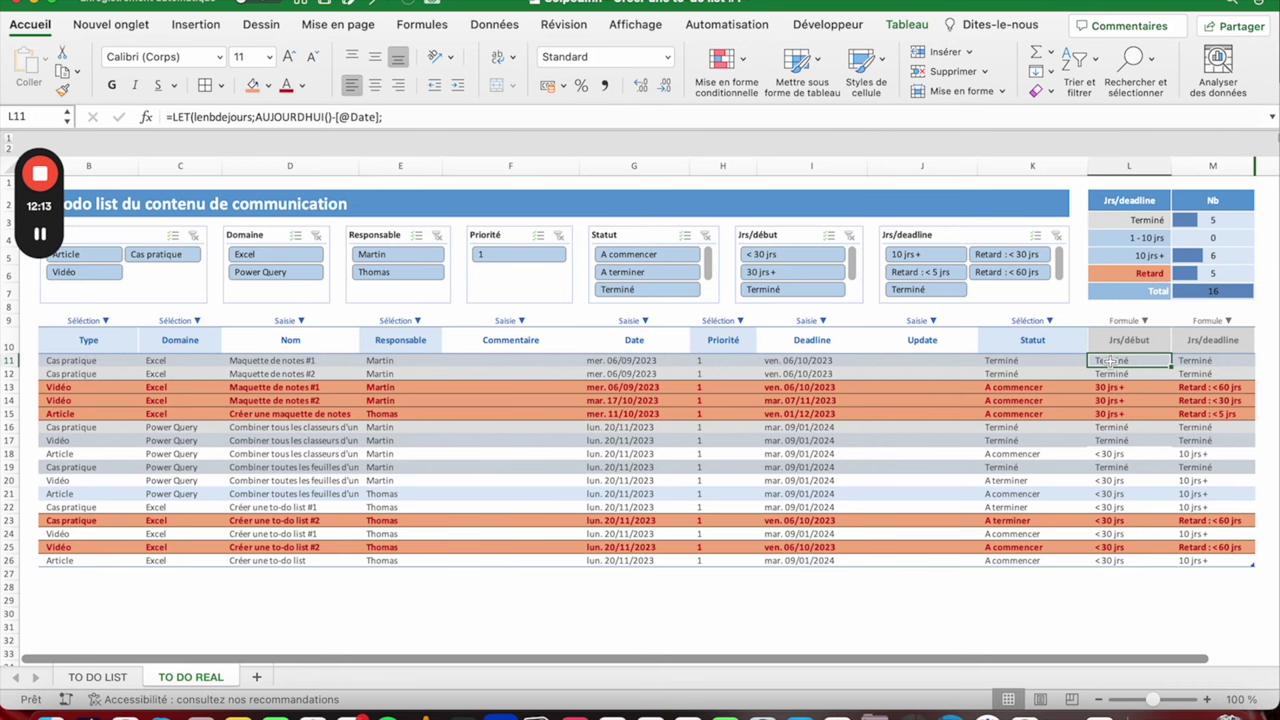
pyautogui.click(1200, 361)
pyautogui.hscroll(1, 947, 398)
pyautogui.hscroll(1, 947, 398)
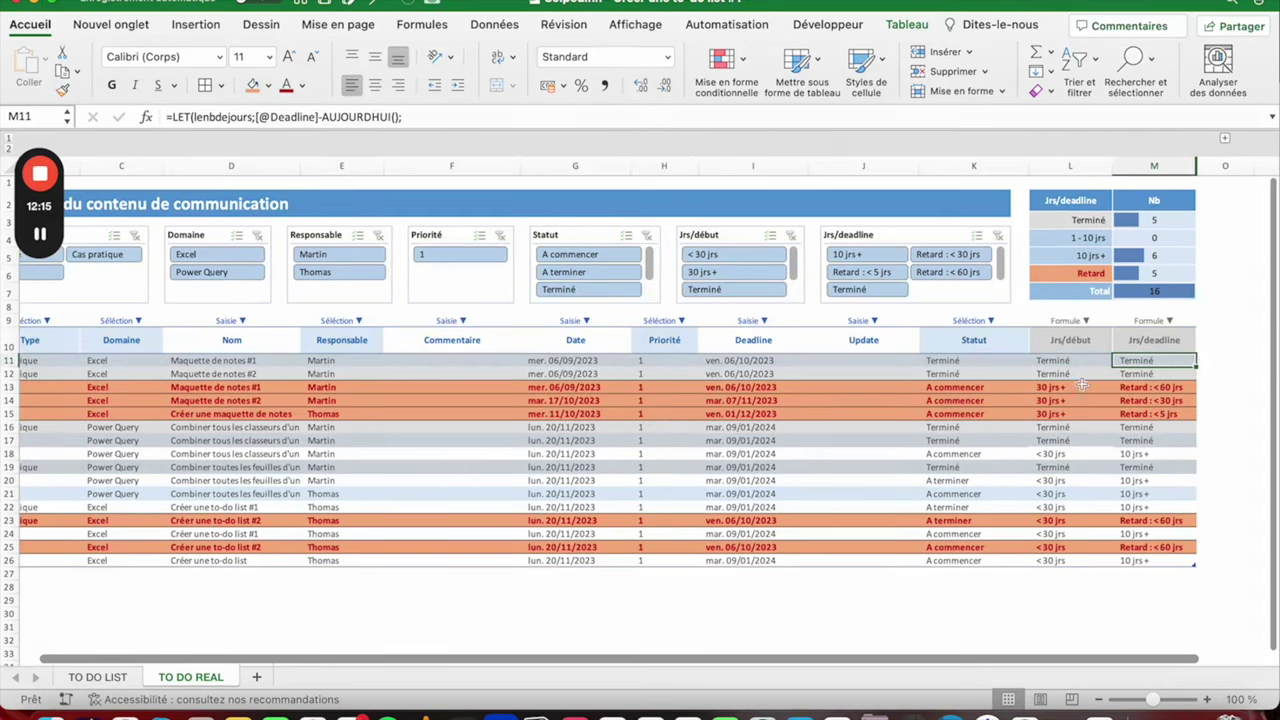
pyautogui.hscroll(-1, 1222, 367)
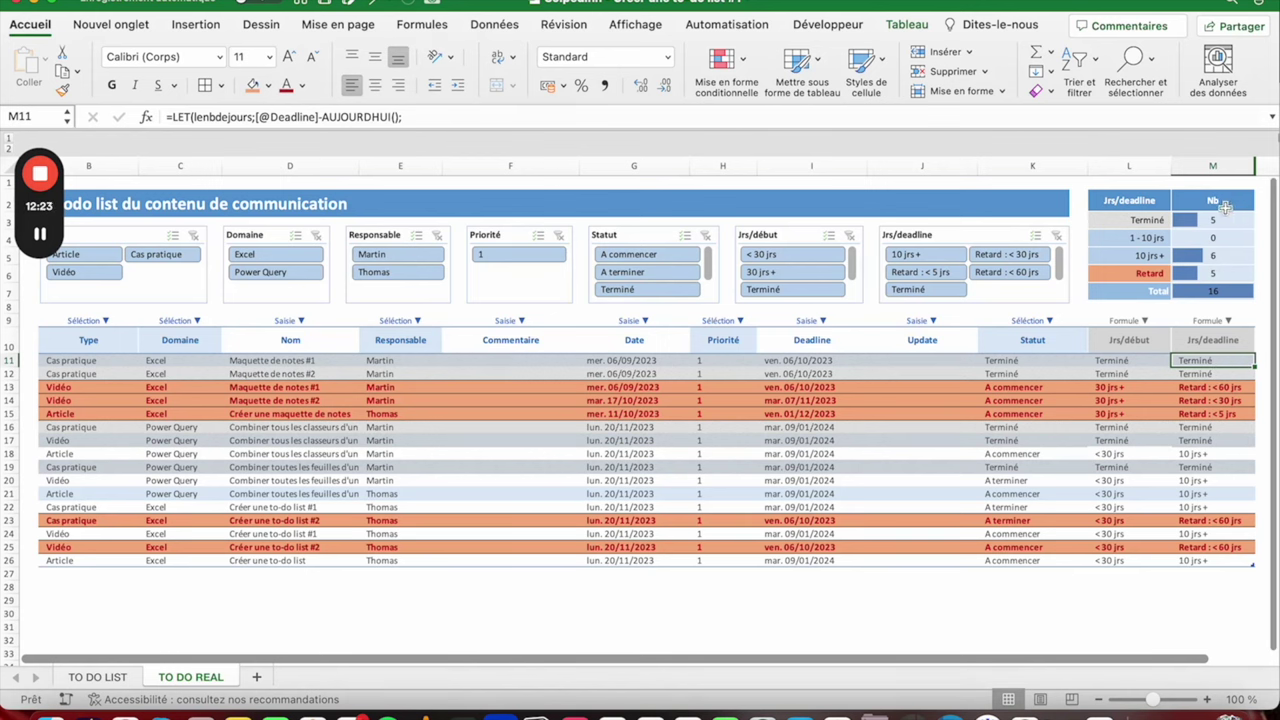
pyautogui.click(1215, 220)
pyautogui.moveTo(1215, 220); pyautogui.dragTo(1213, 286)
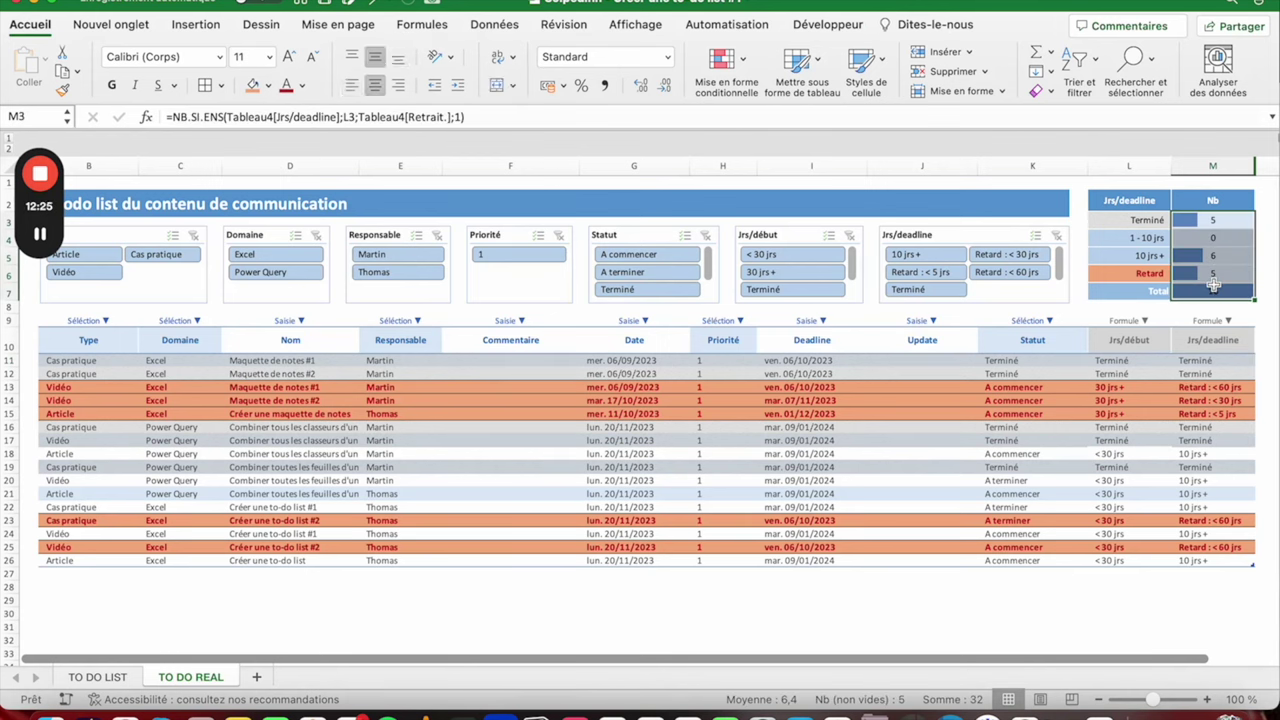